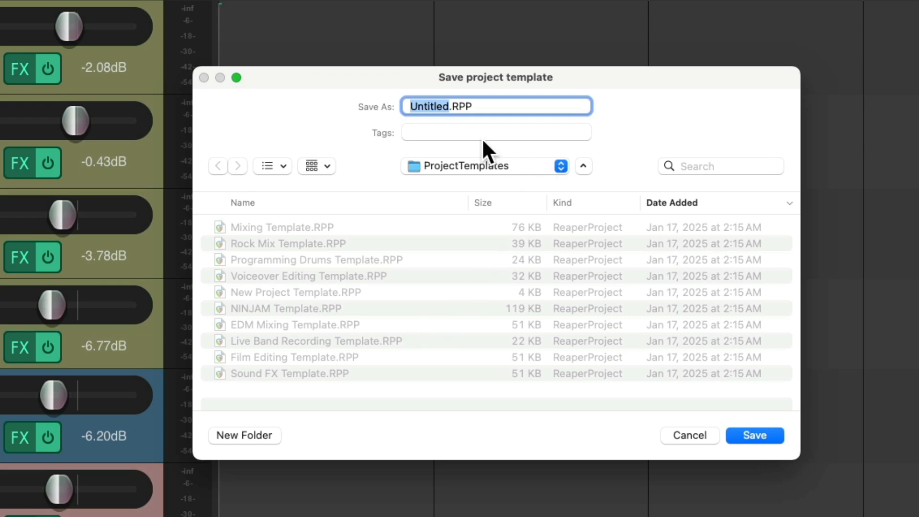
Save the project template in the ProjectTemplates folder under the name Live Project.
{"action": "type", "text": "Live Project"}
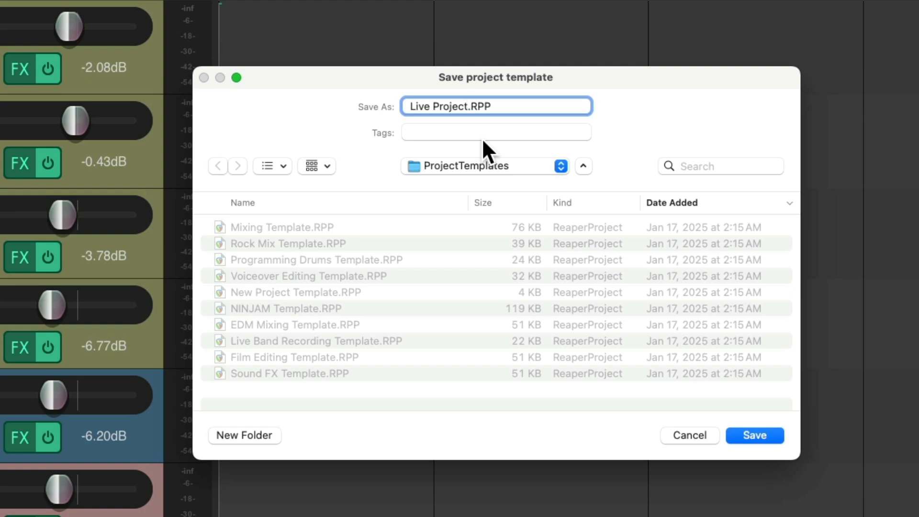
{"action": "key", "text": "Return"}
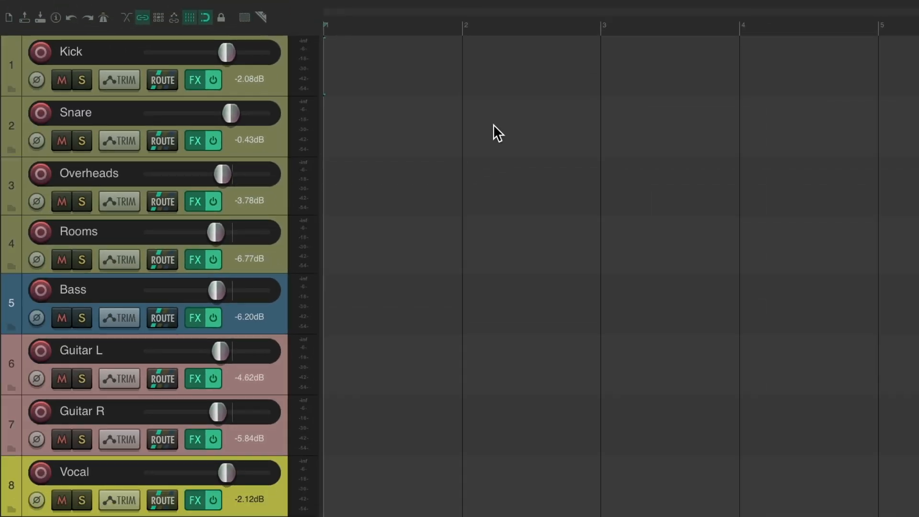
Start a new empty project and load the Live Project template into it.
{"action": "key", "text": "super+n"}
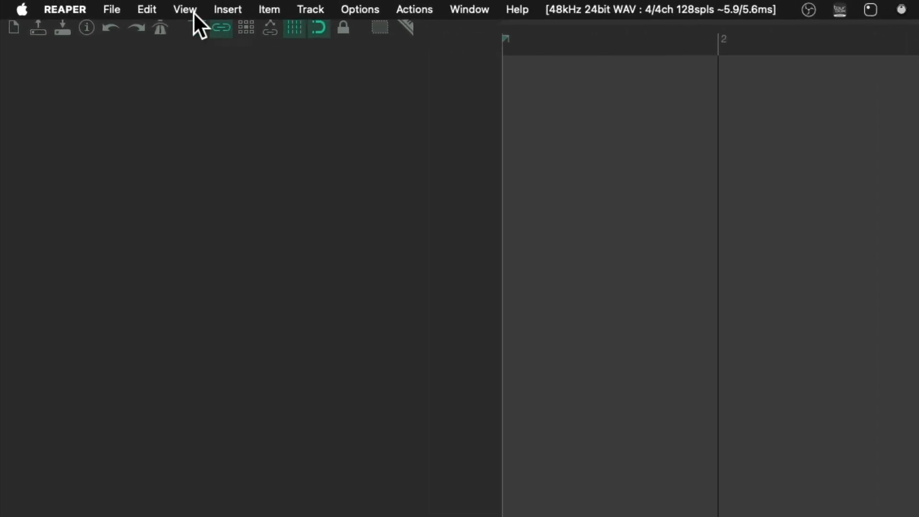
{"action": "left_click", "coordinate": [125, 4]}
{"action": "mouse_move", "coordinate": [105, 165]}
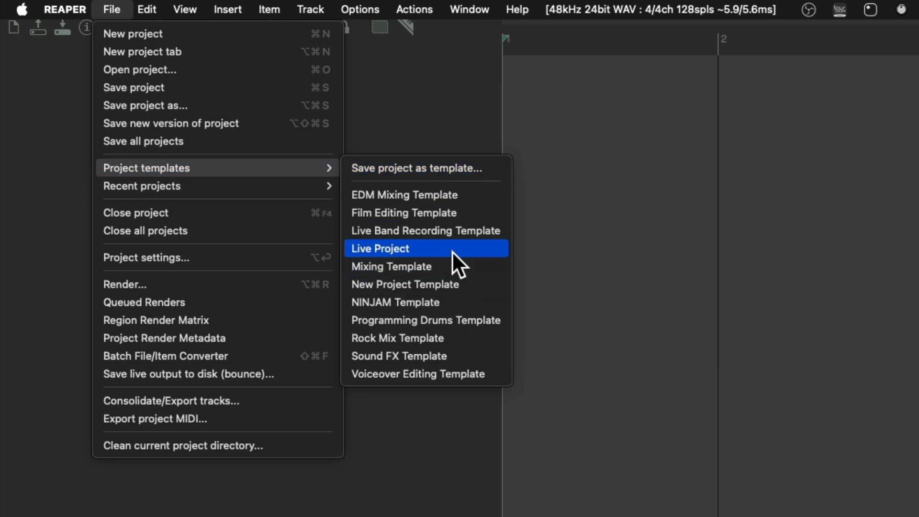
{"action": "left_click", "coordinate": [432, 249]}
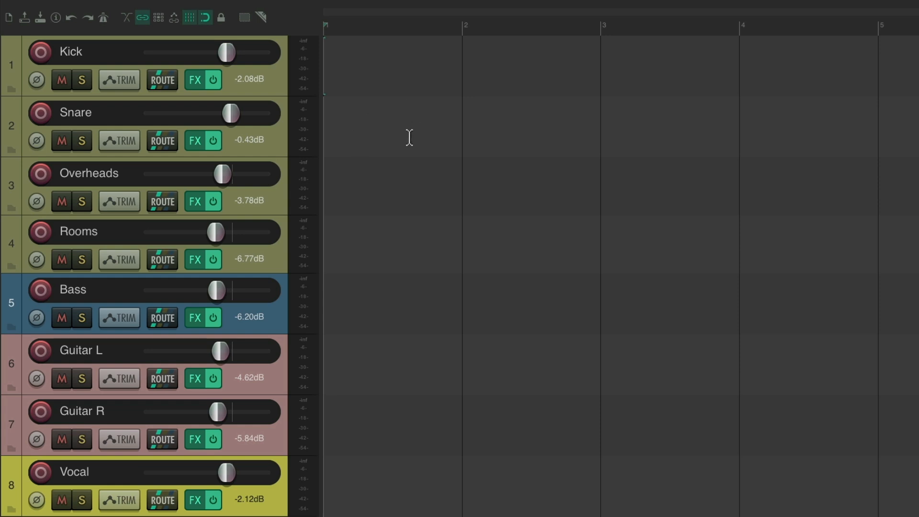
Clear the session with another new project and load the Live Project template once more.
{"action": "key", "text": "super+n"}
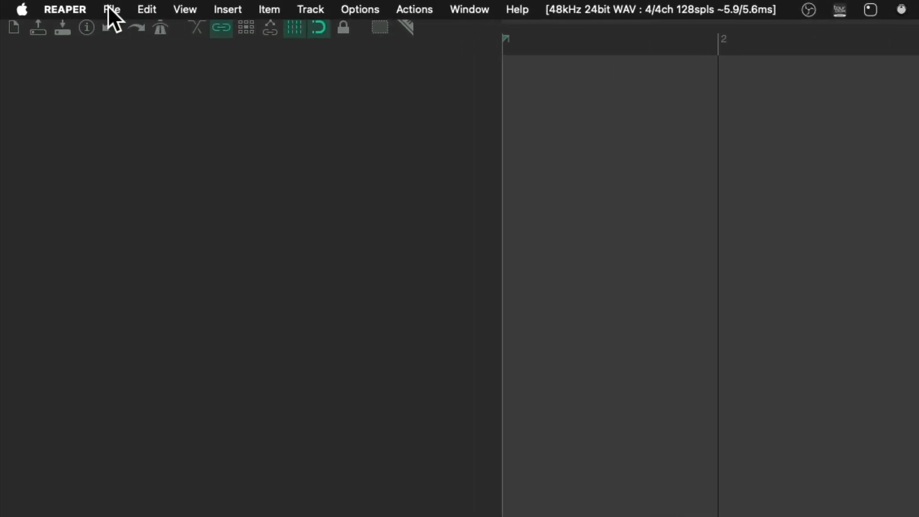
{"action": "left_click", "coordinate": [110, 8]}
{"action": "mouse_move", "coordinate": [115, 169]}
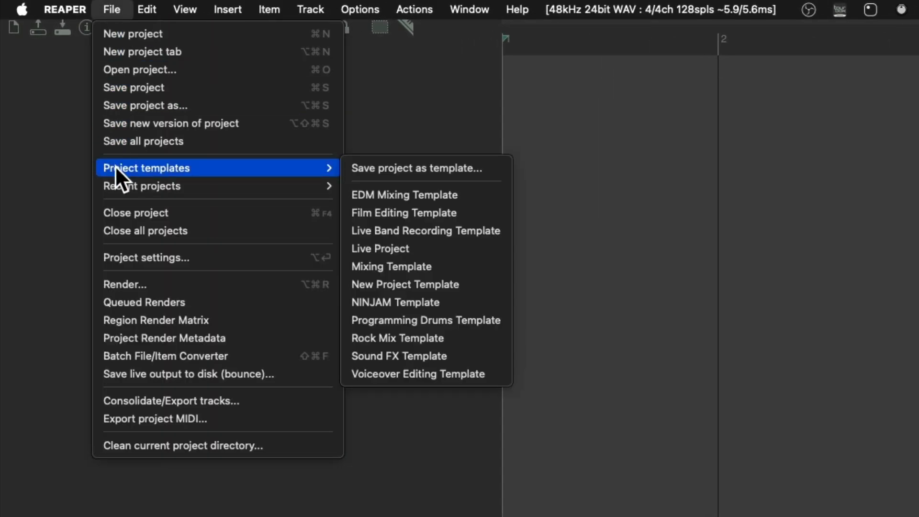
{"action": "left_click", "coordinate": [462, 244]}
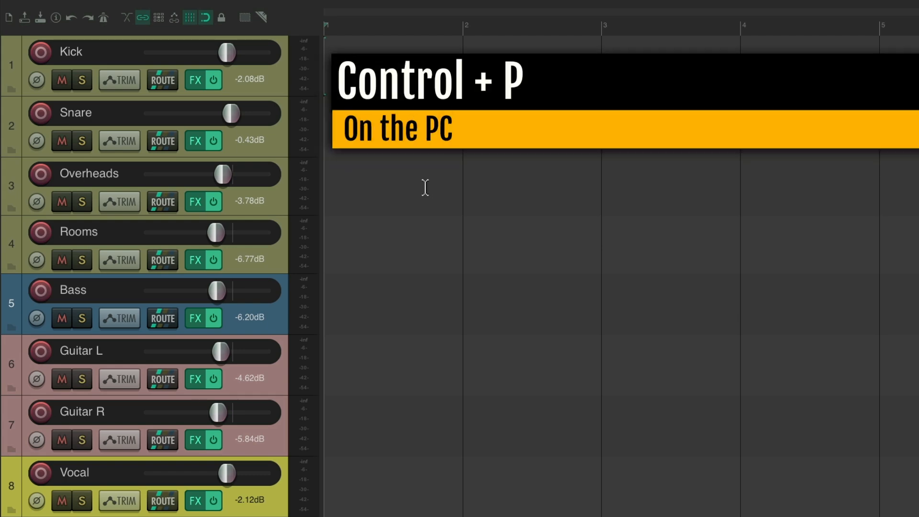
Set Live Project.RPP as the template file for creating new projects in the preferences.
{"action": "key", "text": "super+comma"}
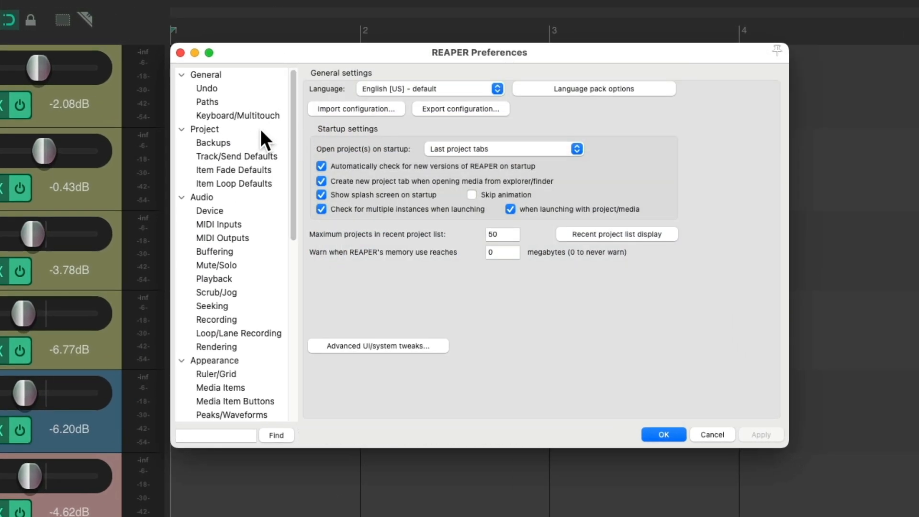
{"action": "left_click", "coordinate": [261, 128]}
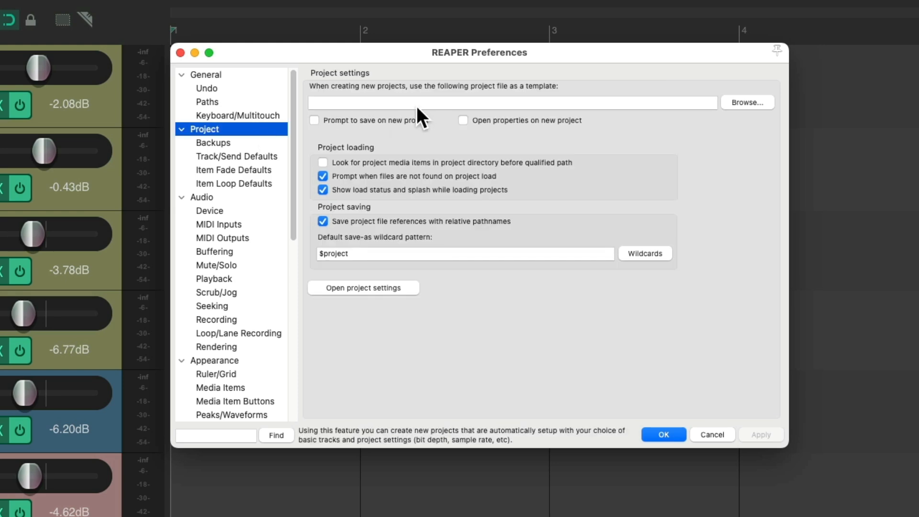
{"action": "left_click", "coordinate": [738, 102]}
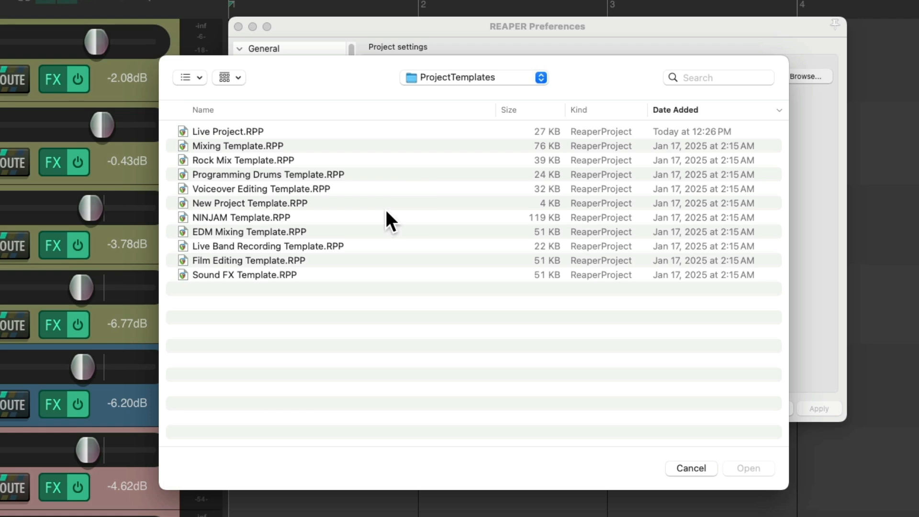
{"action": "left_click", "coordinate": [325, 134]}
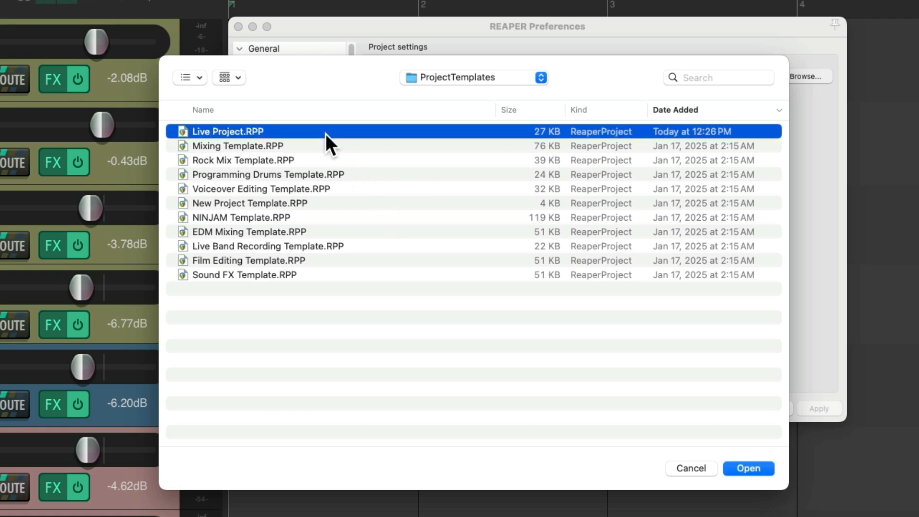
{"action": "double_click", "coordinate": [286, 131]}
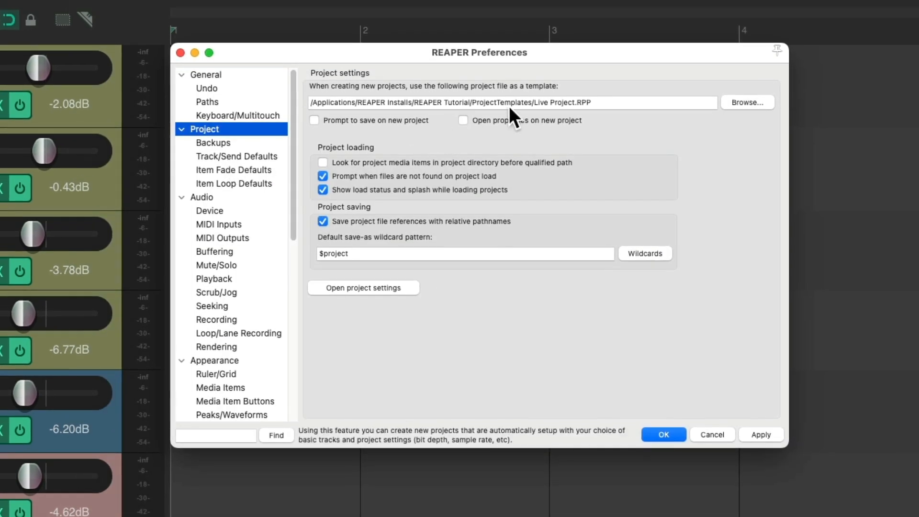
{"action": "left_click", "coordinate": [665, 432]}
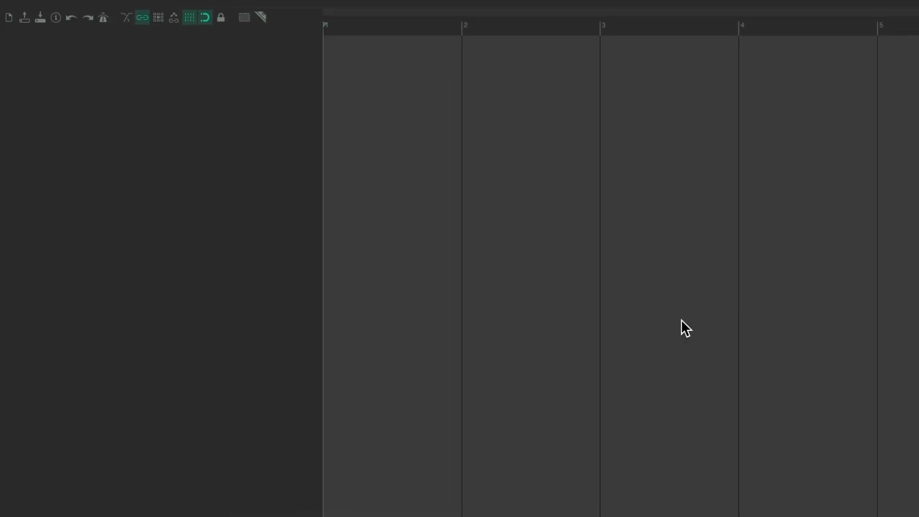
Create a new project from the default template, and open Live Project from the saved project templates.
{"action": "left_click", "coordinate": [114, 9]}
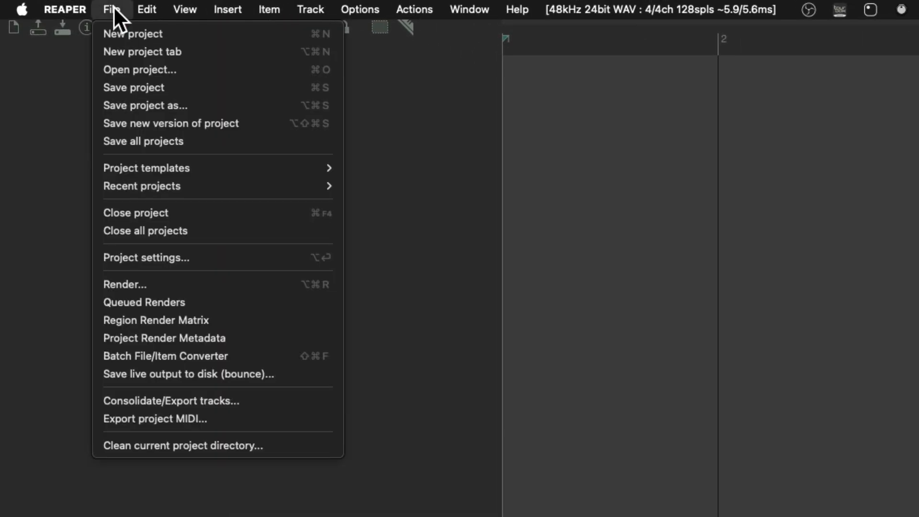
{"action": "left_click", "coordinate": [102, 33]}
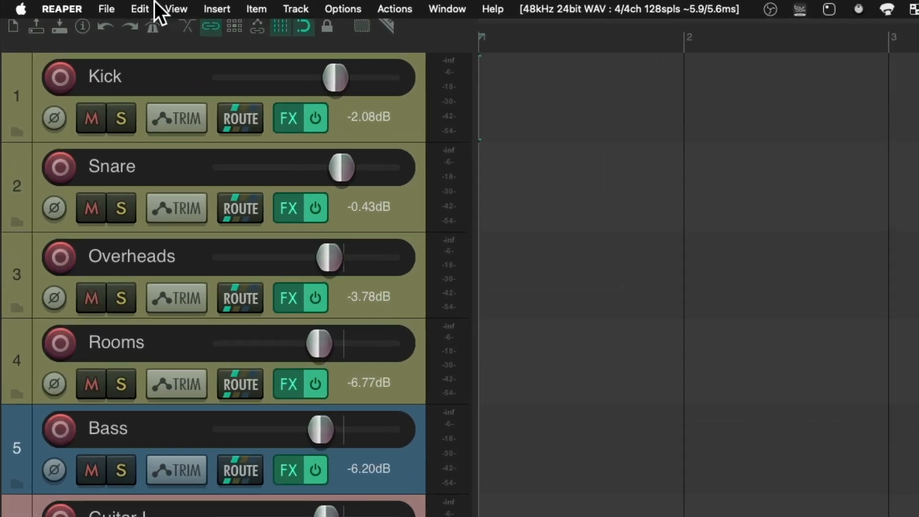
{"action": "left_click", "coordinate": [108, 8]}
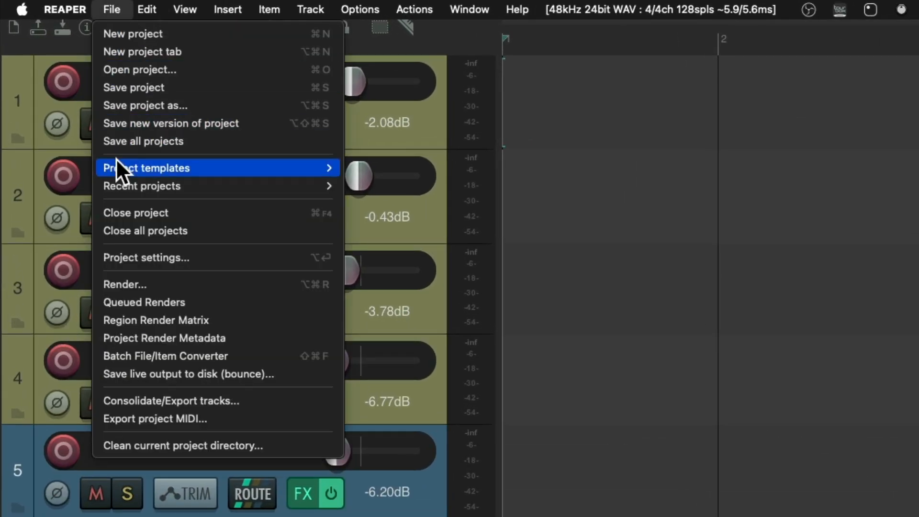
{"action": "mouse_move", "coordinate": [115, 162]}
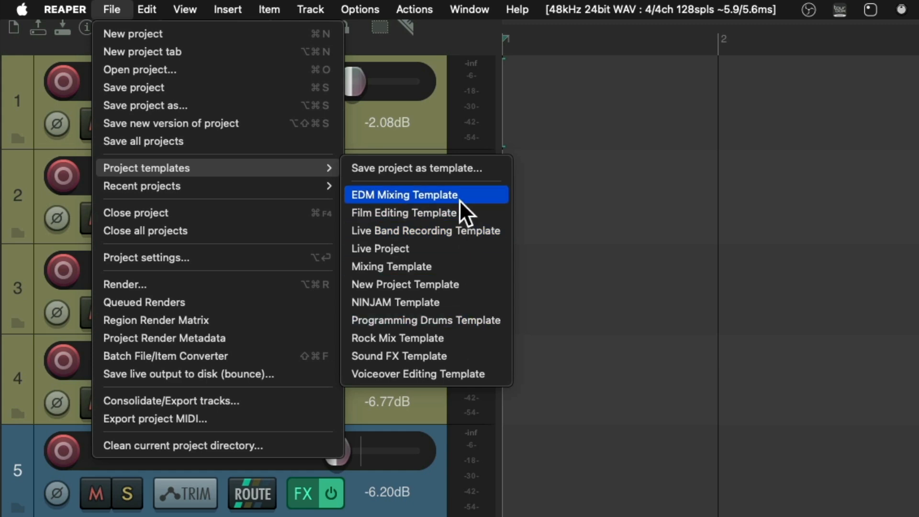
{"action": "left_click", "coordinate": [466, 245]}
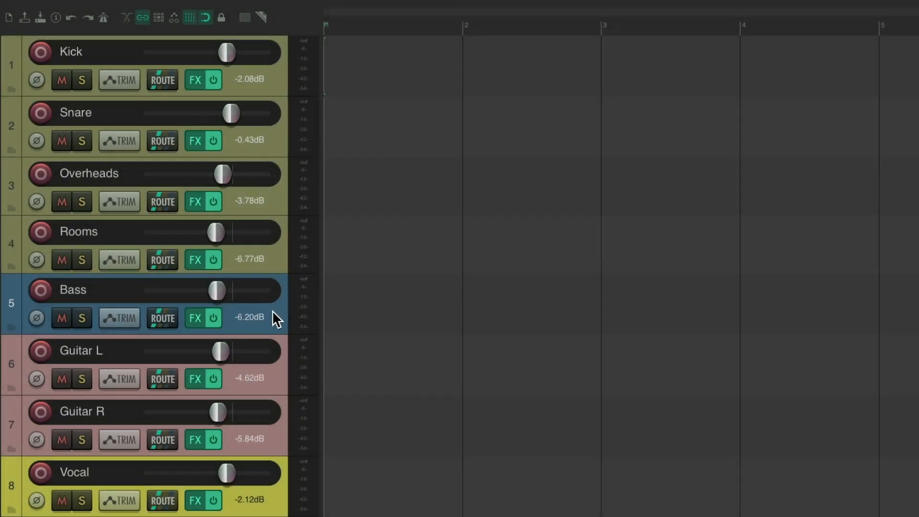
Save the Bass track as a track template named Bass Track, without track items or envelopes.
{"action": "right_click", "coordinate": [272, 311]}
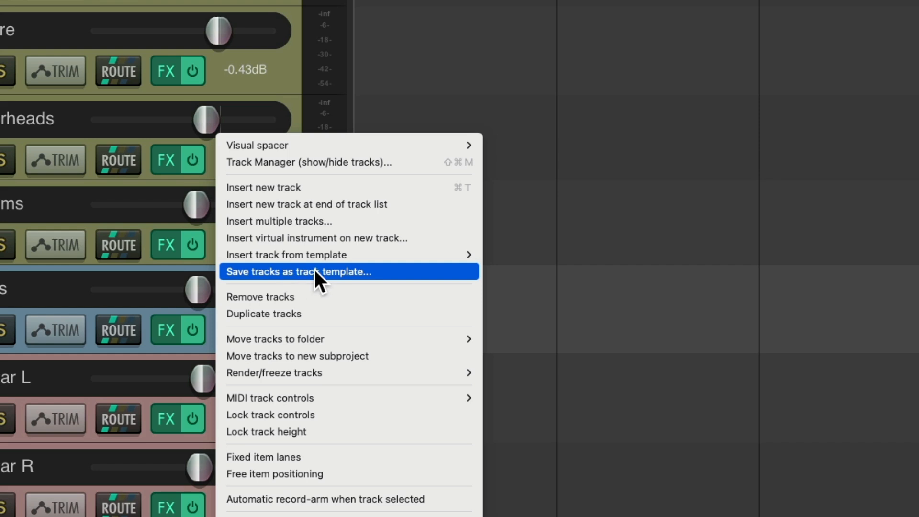
{"action": "left_click", "coordinate": [381, 271]}
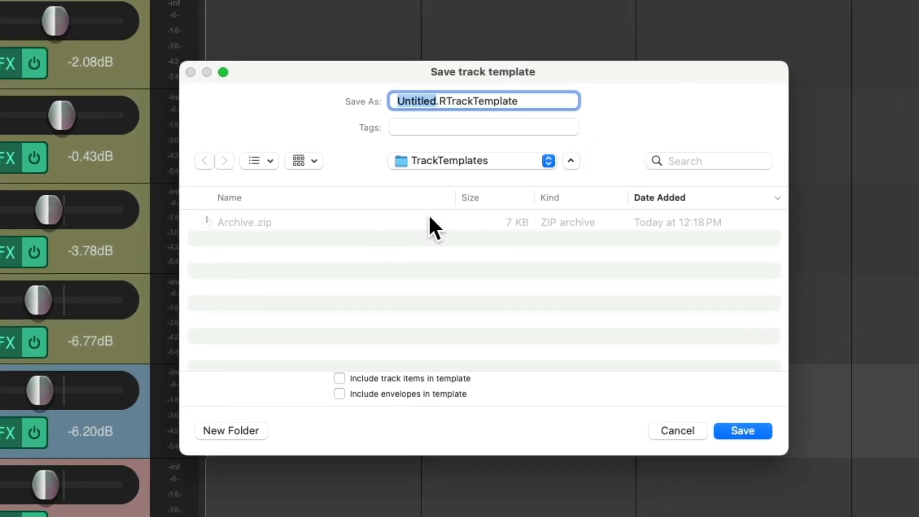
{"action": "type", "text": "Bass Track"}
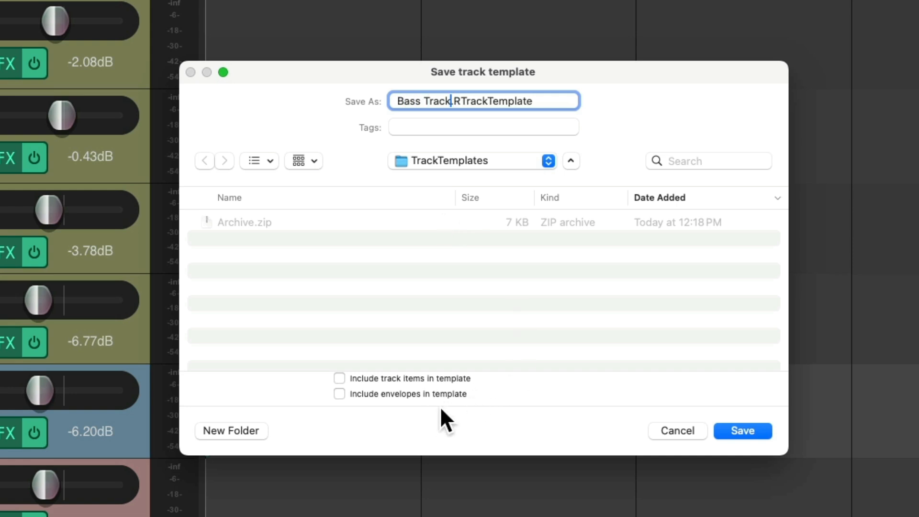
{"action": "key", "text": "Return"}
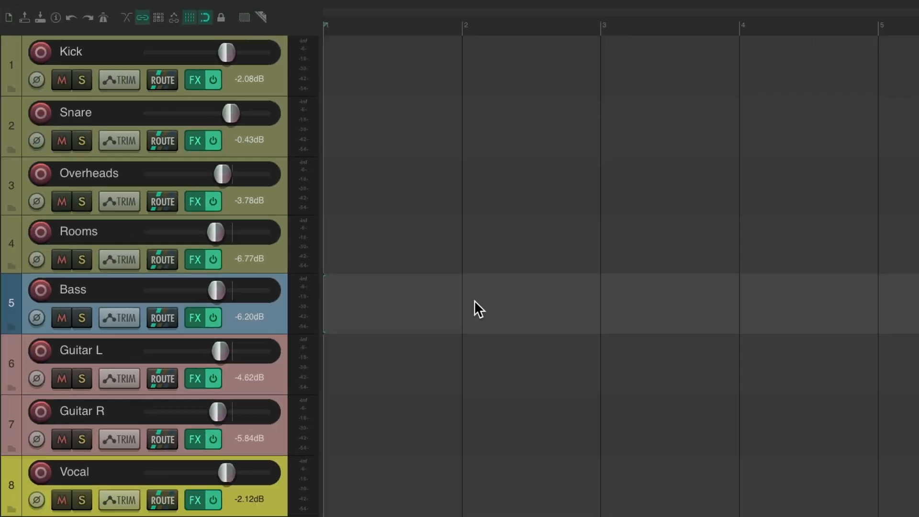
Delete the Bass track and reinsert it below the Rooms track from the Bass Track template.
{"action": "key", "text": "Delete"}
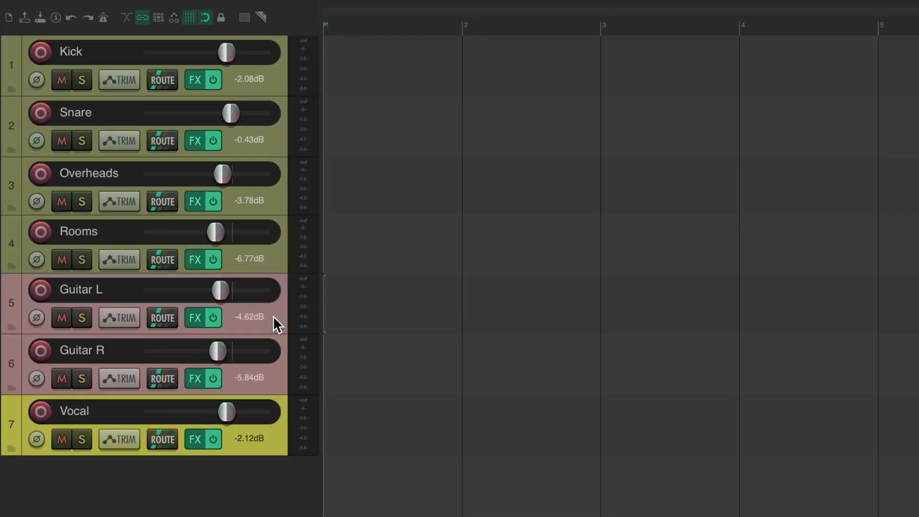
{"action": "left_click", "coordinate": [273, 257]}
{"action": "right_click", "coordinate": [274, 257]}
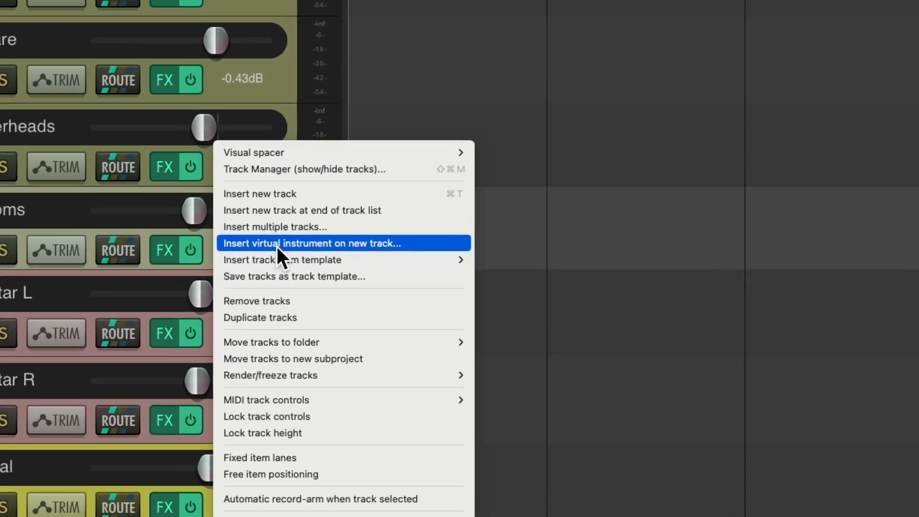
{"action": "mouse_move", "coordinate": [271, 261]}
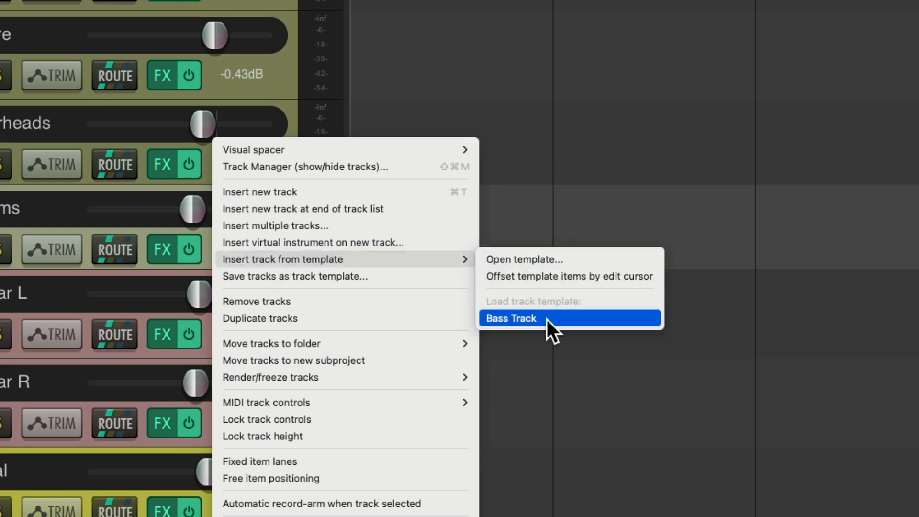
{"action": "left_click", "coordinate": [564, 320]}
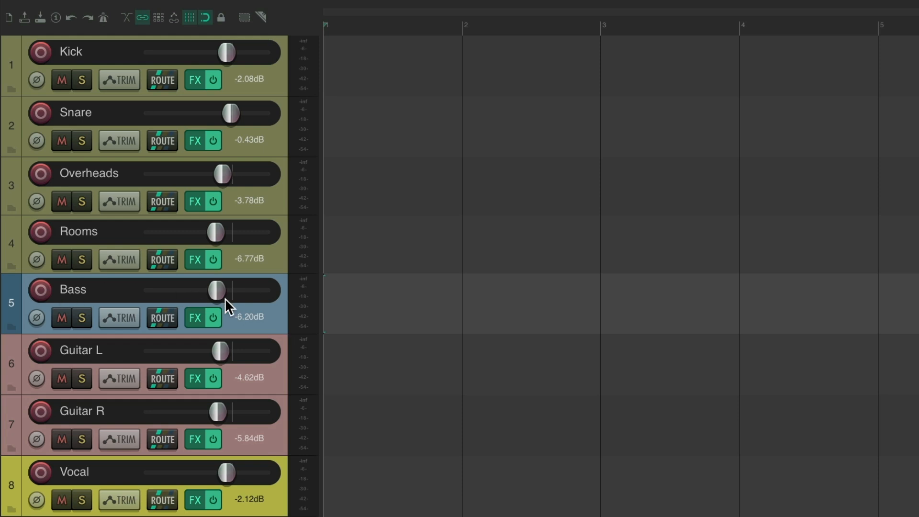
Show the mixer to check the Bass channel's effects and settings, and close it again.
{"action": "key", "text": "super+m"}
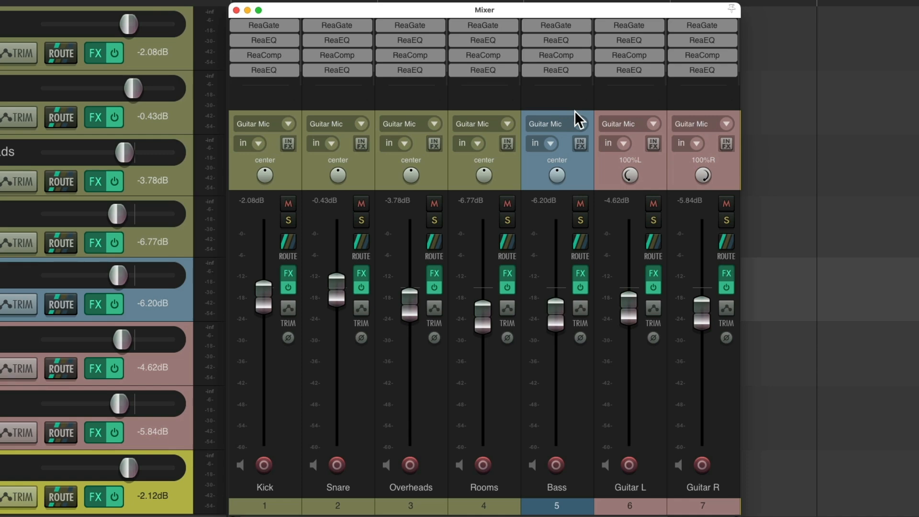
{"action": "key", "text": "super+m"}
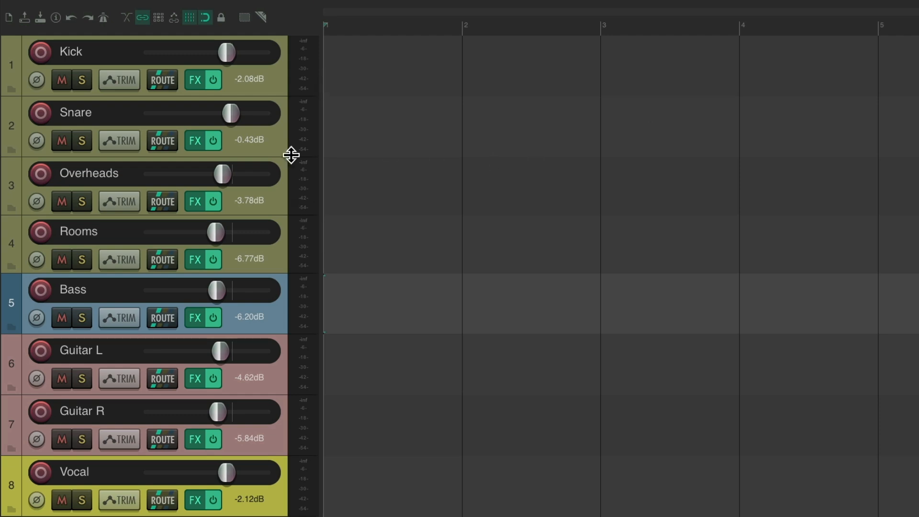
Save the Kick, Snare, Overheads and Rooms tracks together as a track template named Drum Tracks.
{"action": "left_click", "coordinate": [277, 85]}
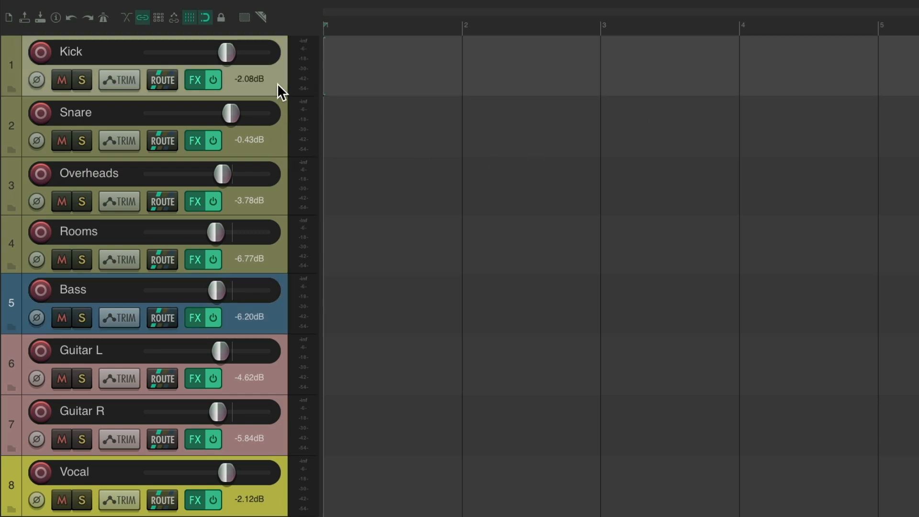
{"action": "left_click", "coordinate": [275, 252], "text": "shift"}
{"action": "right_click", "coordinate": [276, 83]}
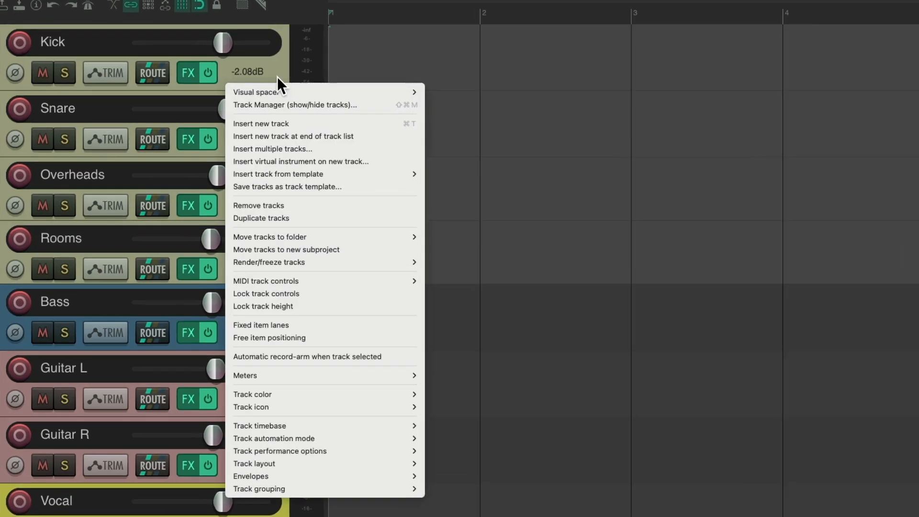
{"action": "left_click", "coordinate": [384, 194]}
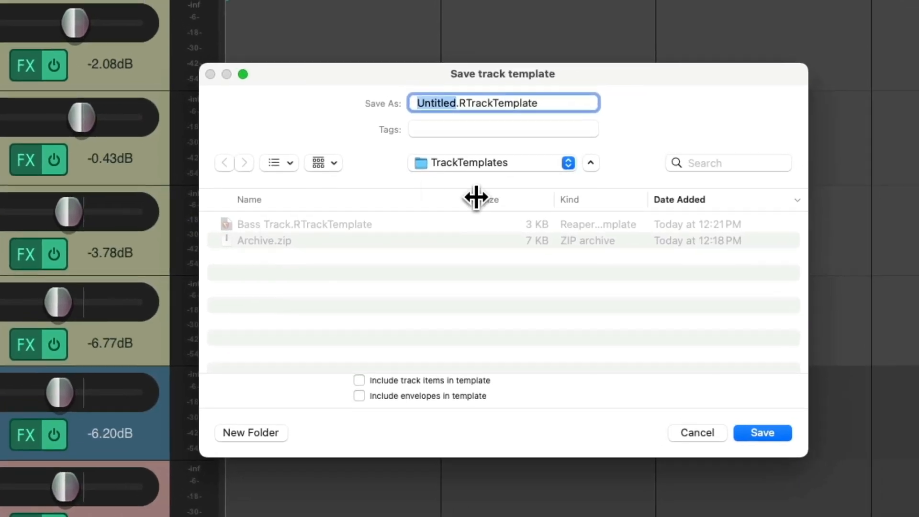
{"action": "type", "text": "Drum Tracks"}
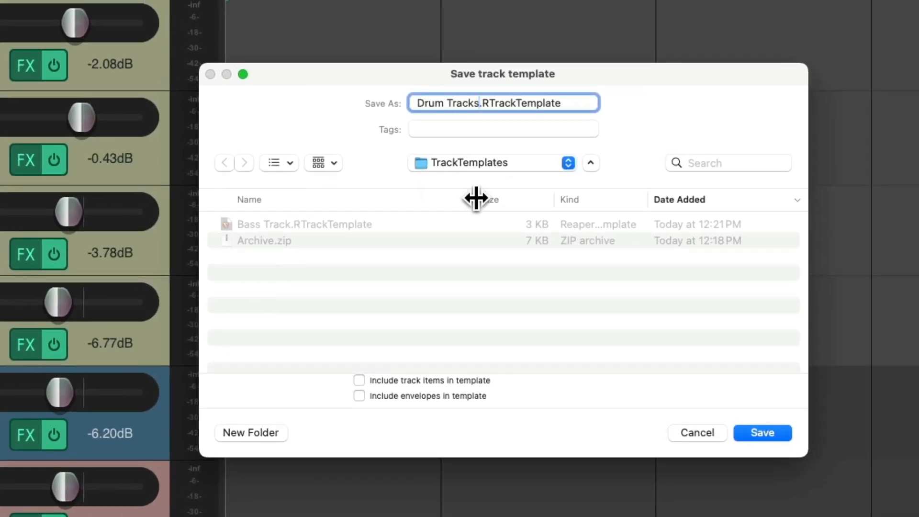
{"action": "key", "text": "Return"}
Replace the Kick, Snare, Overheads and Rooms tracks with the Drum Tracks template above the Bass track, and check the channels in the mixer.
{"action": "key", "text": "Delete"}
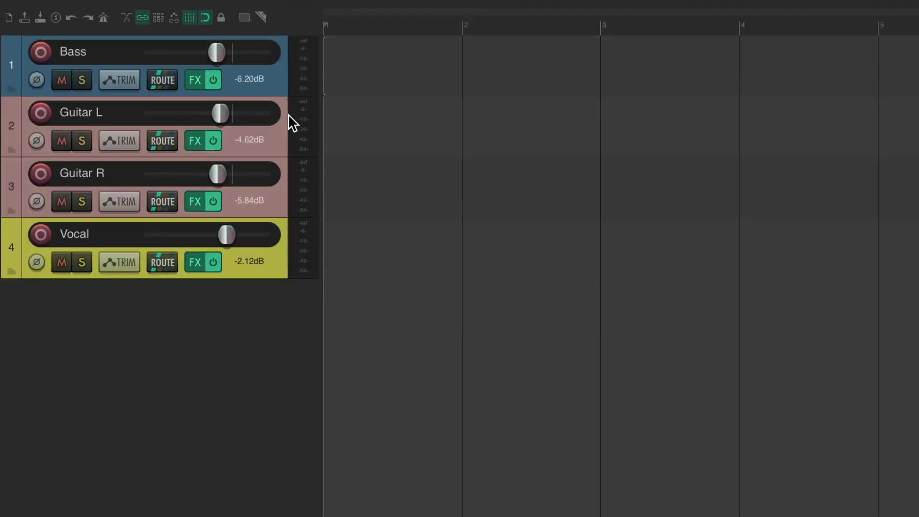
{"action": "right_click", "coordinate": [274, 79]}
{"action": "mouse_move", "coordinate": [340, 170]}
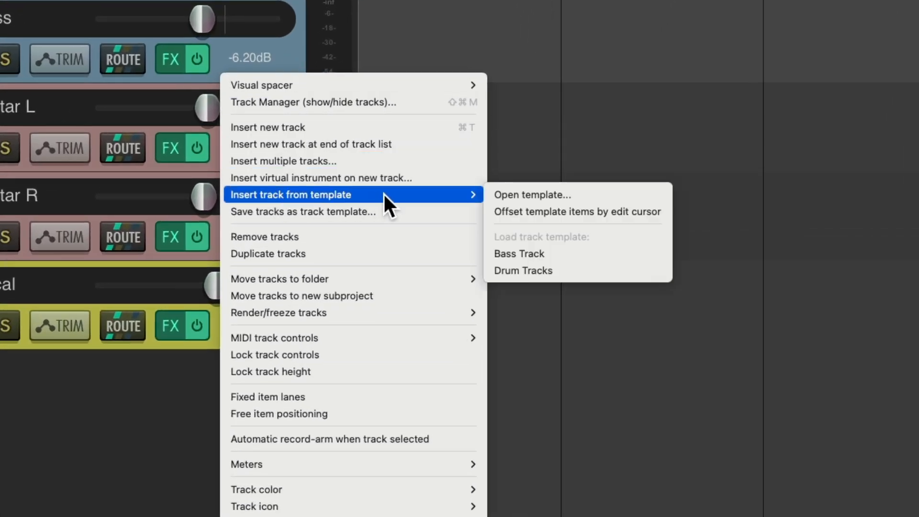
{"action": "left_click", "coordinate": [587, 269]}
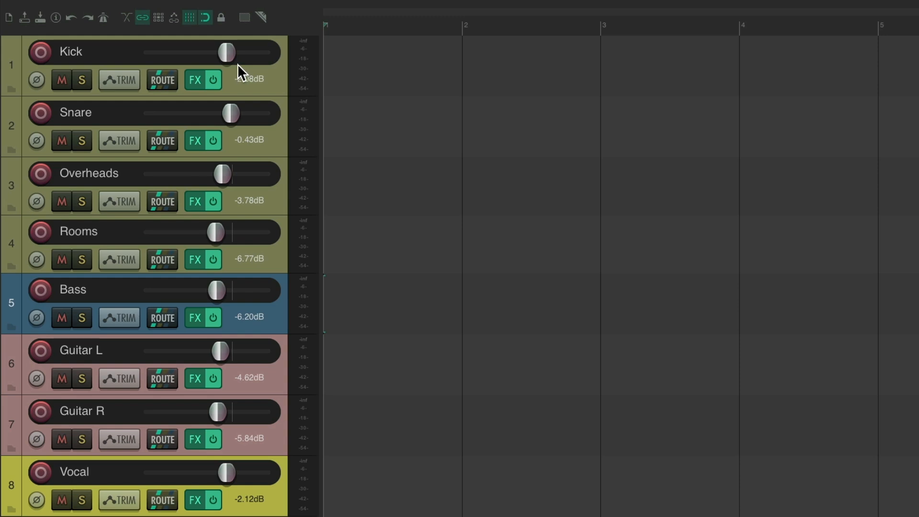
{"action": "key", "text": "super+m"}
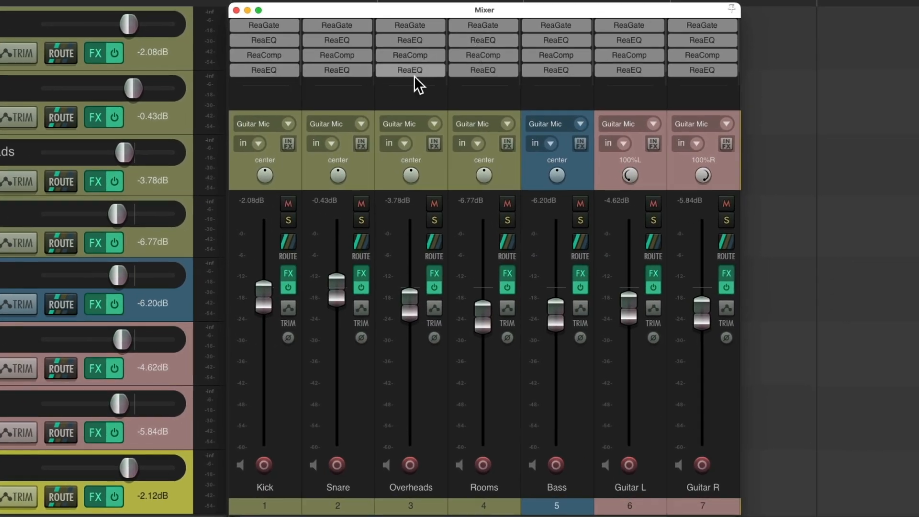
{"action": "key", "text": "super+m"}
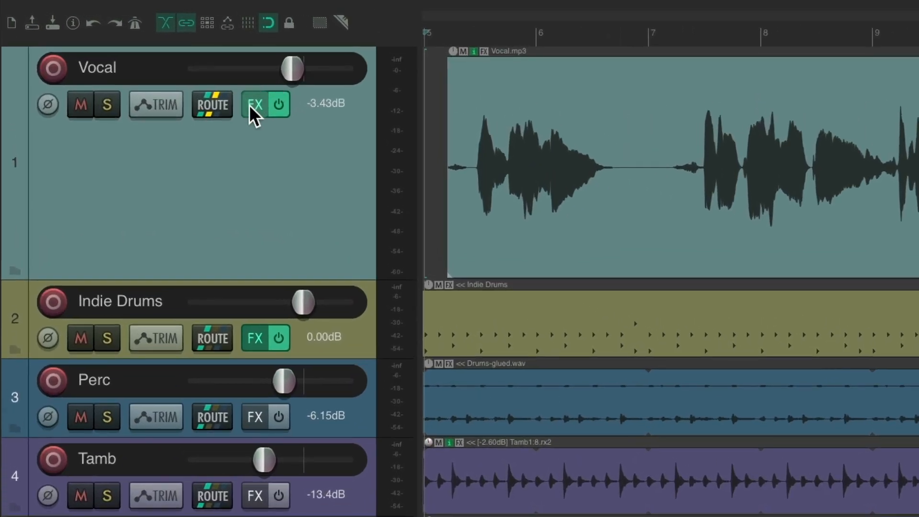
Review the settings of the ReaGate, ReaEQ and ReaComp effects on the Vocal track.
{"action": "left_click", "coordinate": [250, 105]}
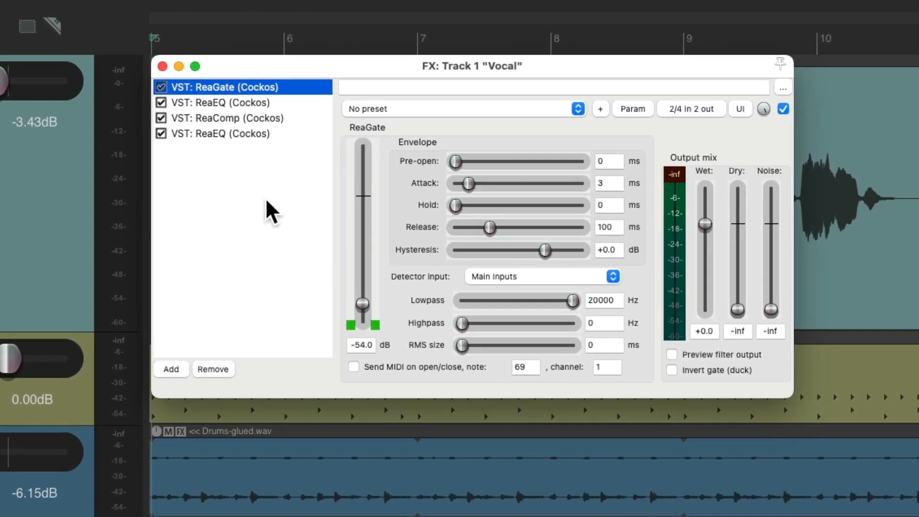
{"action": "left_click", "coordinate": [300, 101]}
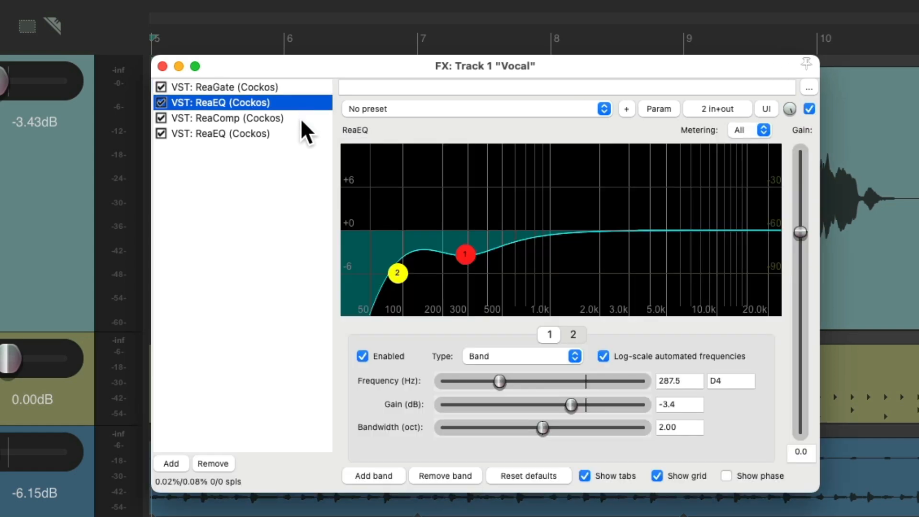
{"action": "left_click", "coordinate": [300, 119]}
{"action": "left_click", "coordinate": [300, 134]}
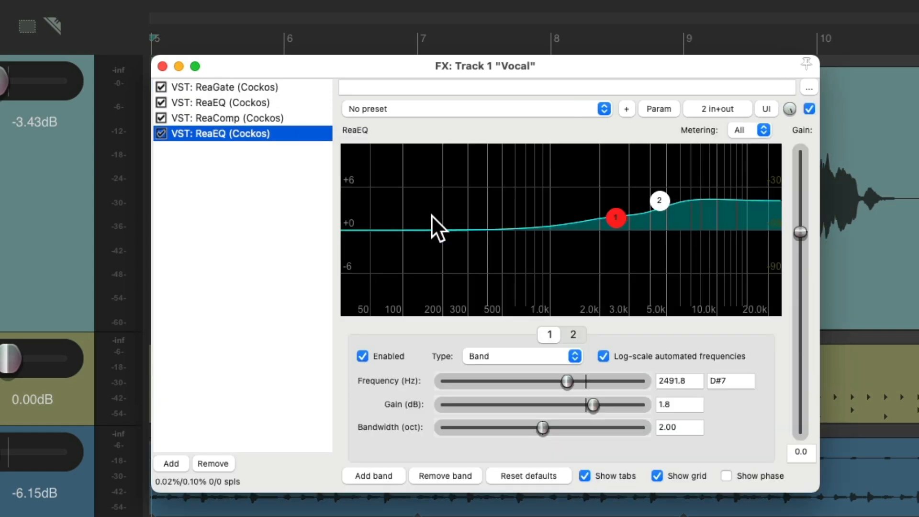
{"action": "left_click", "coordinate": [287, 87]}
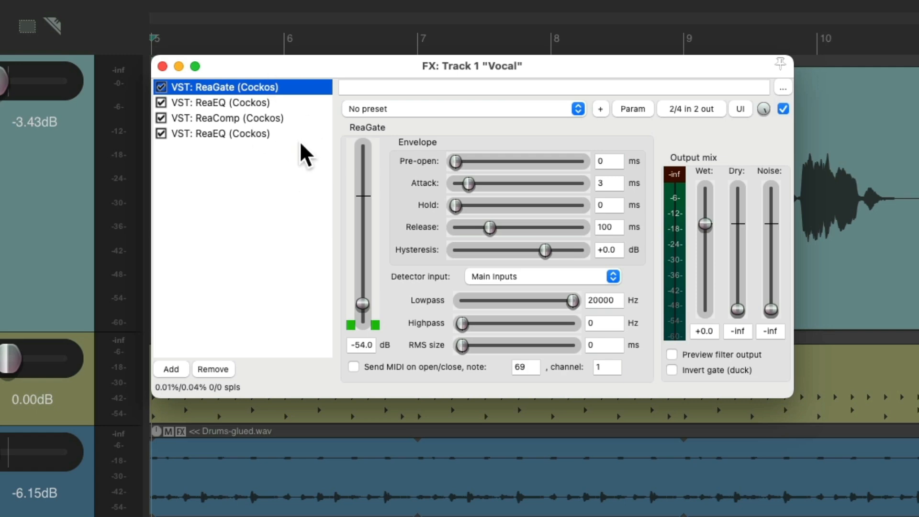
Save all of the Vocal track's effects as an FX chain named Best Vocal FX and close the effects window.
{"action": "left_click", "coordinate": [256, 170]}
{"action": "right_click", "coordinate": [256, 167]}
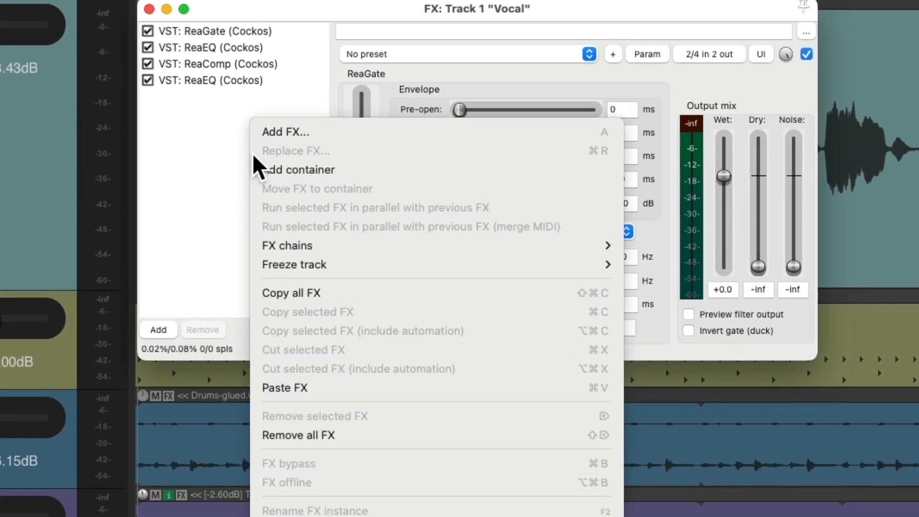
{"action": "mouse_move", "coordinate": [263, 290]}
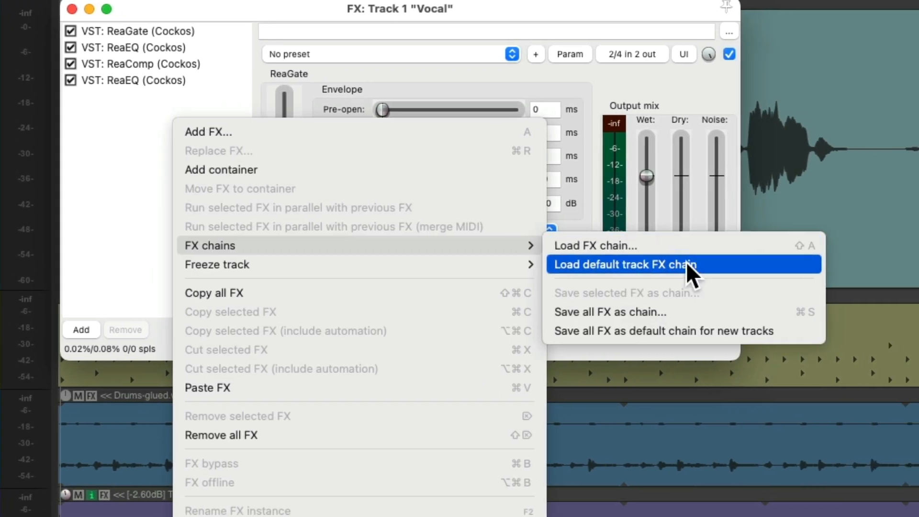
{"action": "left_click", "coordinate": [657, 310]}
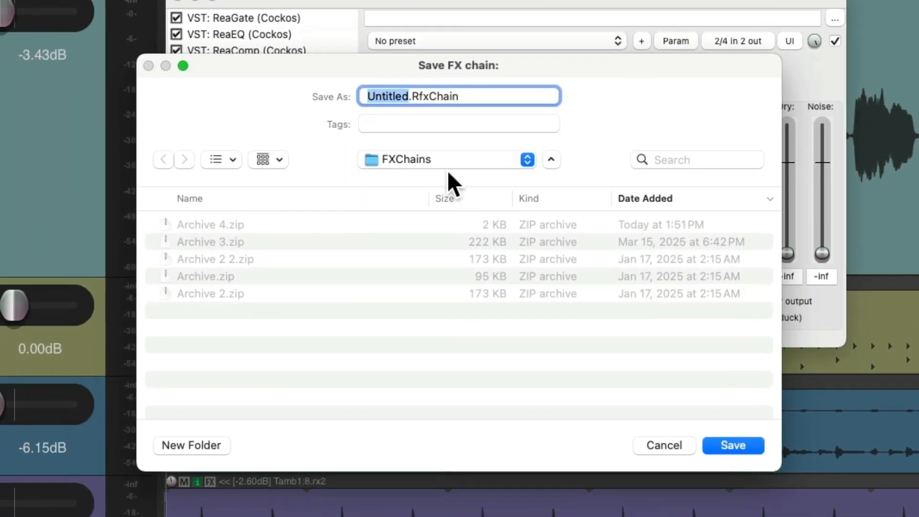
{"action": "type", "text": "Best Vocal FX"}
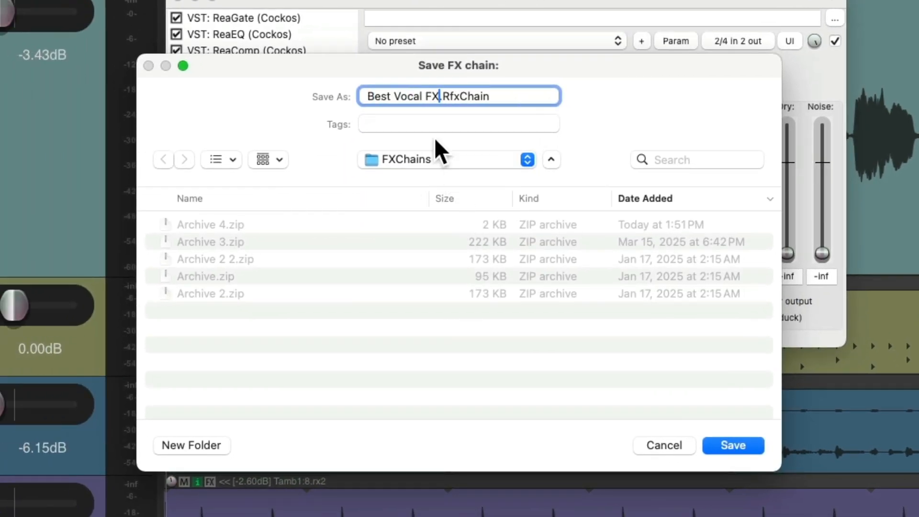
{"action": "key", "text": "Return"}
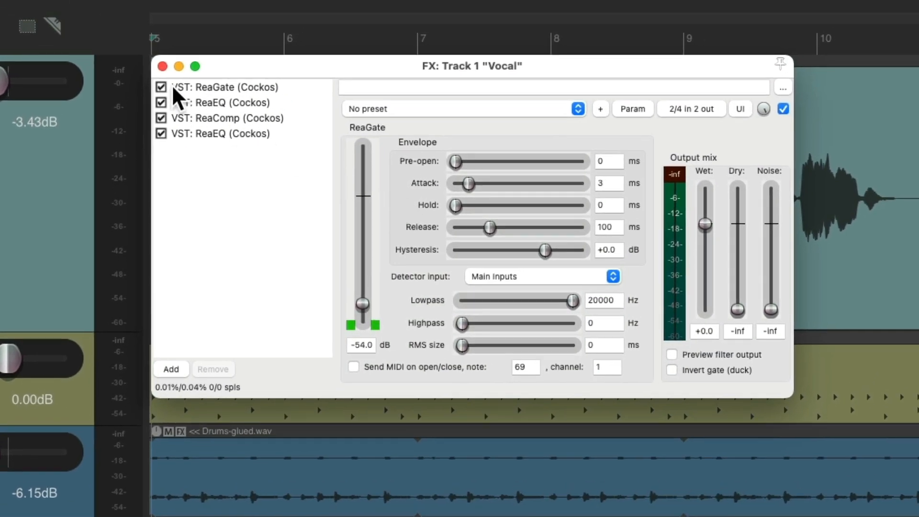
{"action": "left_click", "coordinate": [162, 66]}
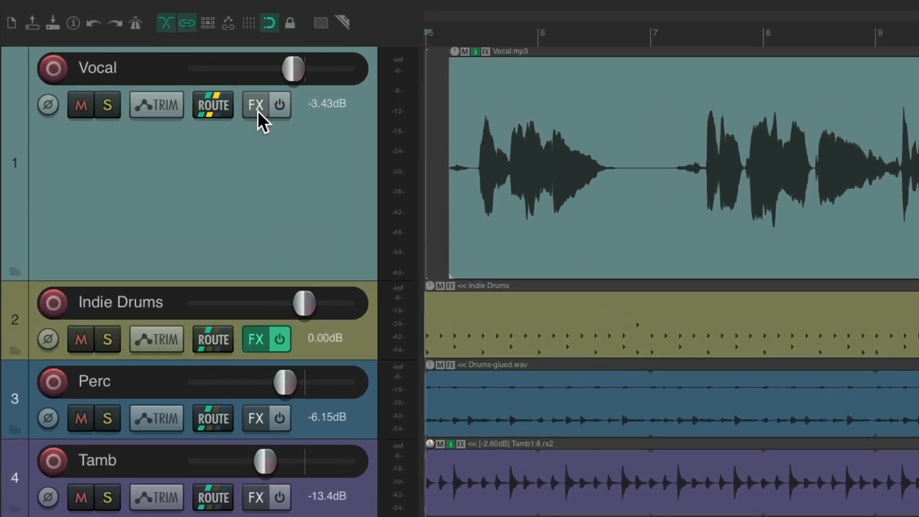
Load the saved Best Vocal FX chain onto the empty Vocal track.
{"action": "right_click", "coordinate": [257, 110]}
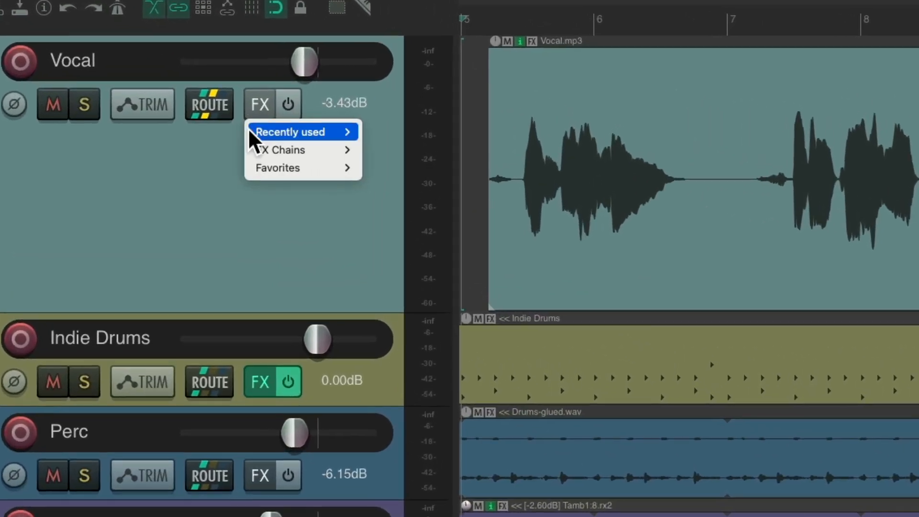
{"action": "mouse_move", "coordinate": [248, 141]}
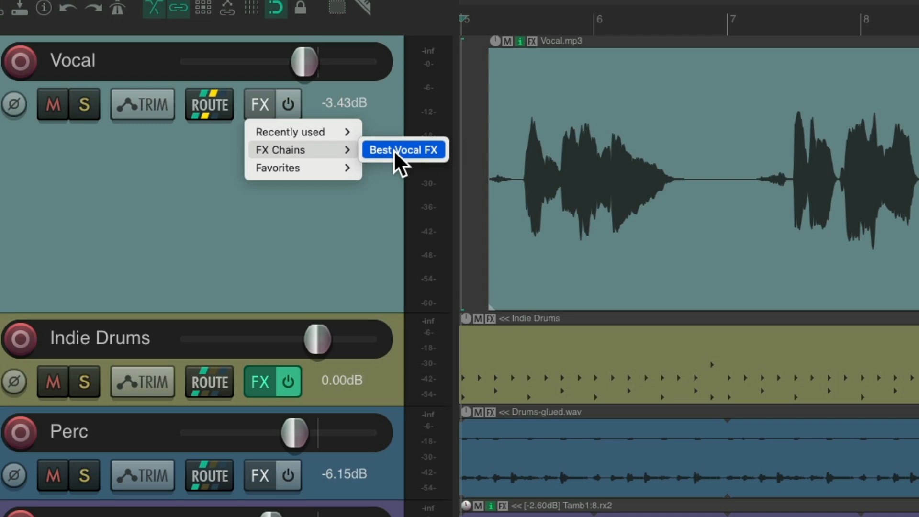
{"action": "left_click", "coordinate": [410, 151]}
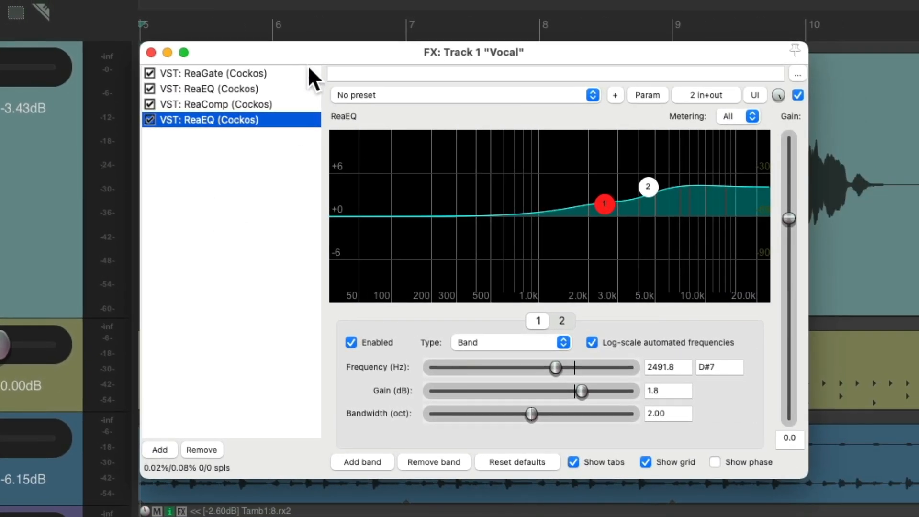
Check the settings of each effect loaded from the Best Vocal FX chain.
{"action": "left_click", "coordinate": [298, 72]}
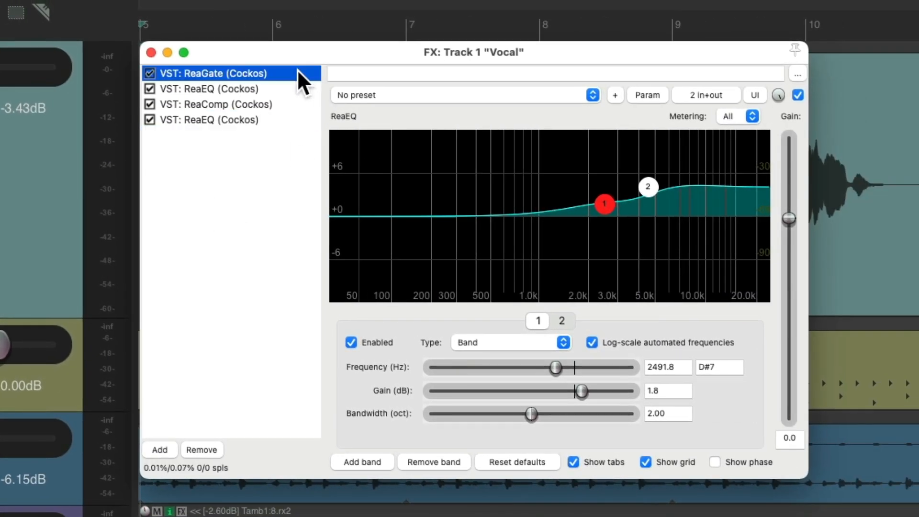
{"action": "left_click", "coordinate": [292, 90]}
{"action": "left_click", "coordinate": [298, 73]}
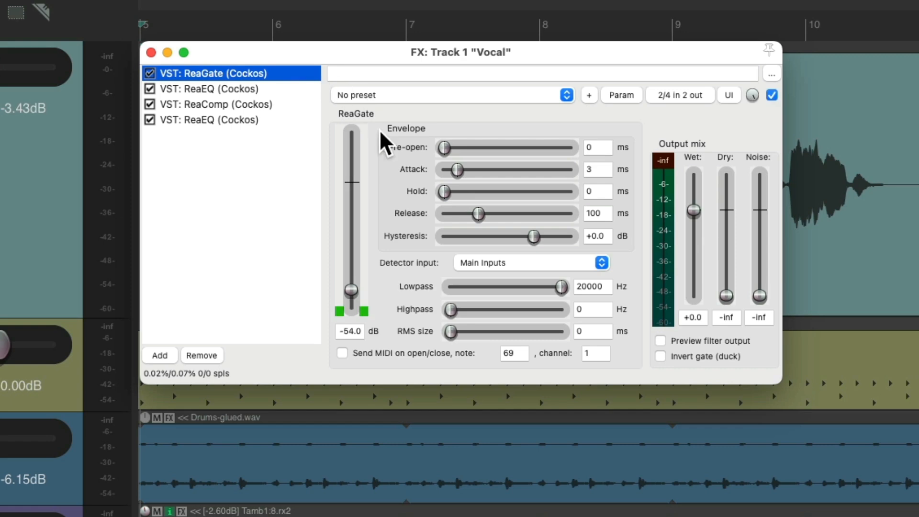
{"action": "left_click", "coordinate": [284, 89]}
{"action": "left_click", "coordinate": [284, 105]}
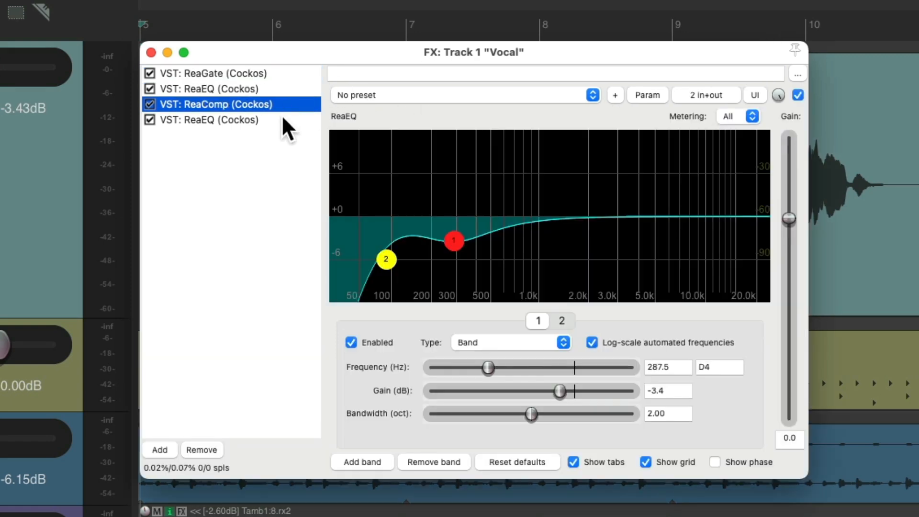
{"action": "left_click", "coordinate": [287, 120]}
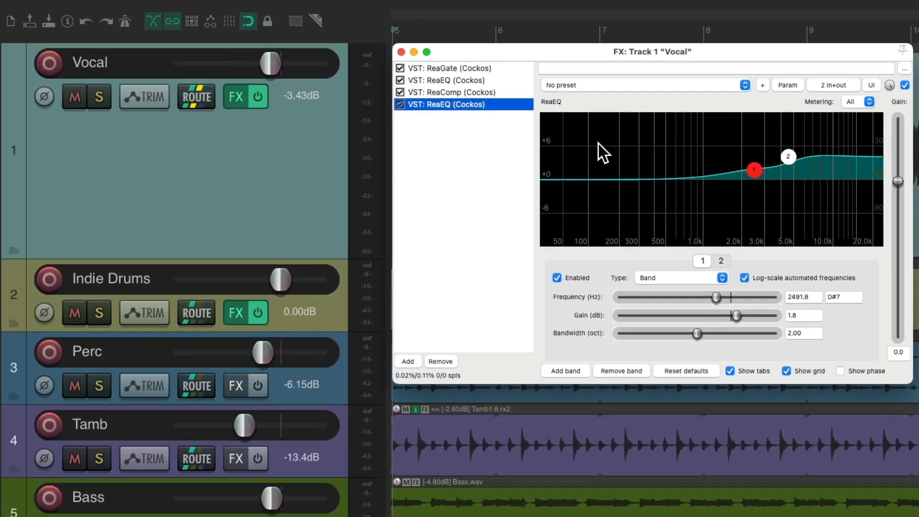
Remove all effects from the Vocal track and assign the shortcut Cmd+Opt+Shift+Control+V to the Best Vocal FX chain.
{"action": "left_click", "coordinate": [237, 99], "text": "alt"}
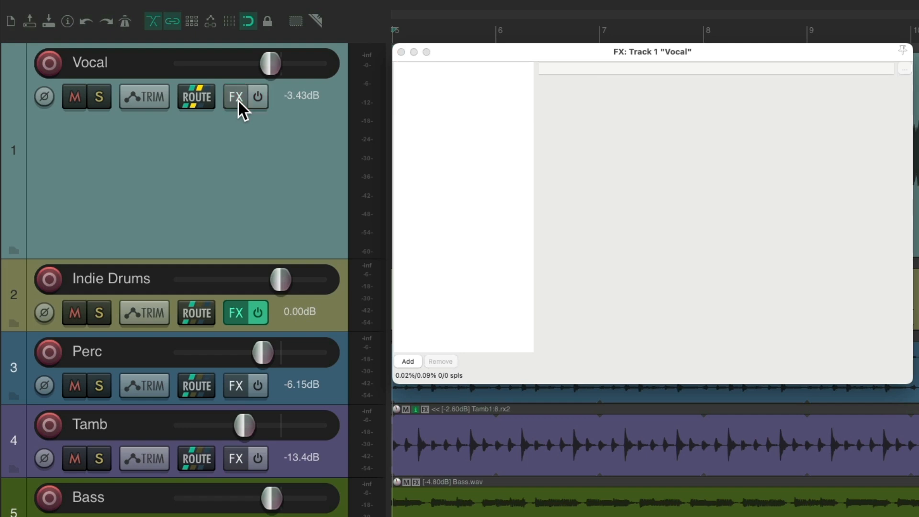
{"action": "left_click", "coordinate": [237, 100]}
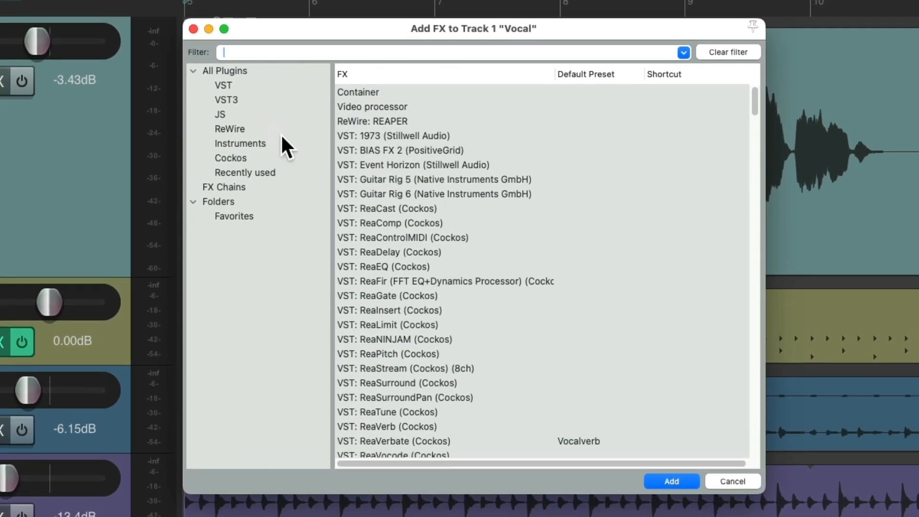
{"action": "left_click", "coordinate": [275, 190]}
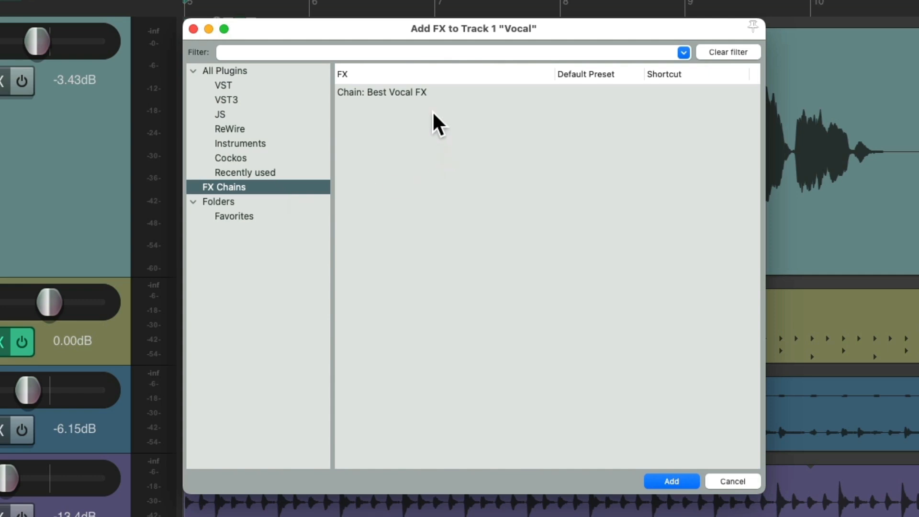
{"action": "left_click", "coordinate": [432, 92]}
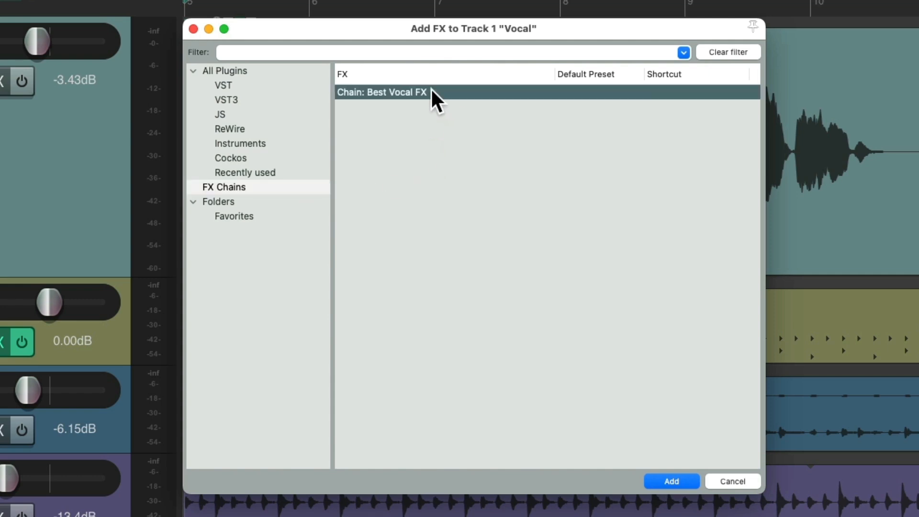
{"action": "right_click", "coordinate": [432, 92]}
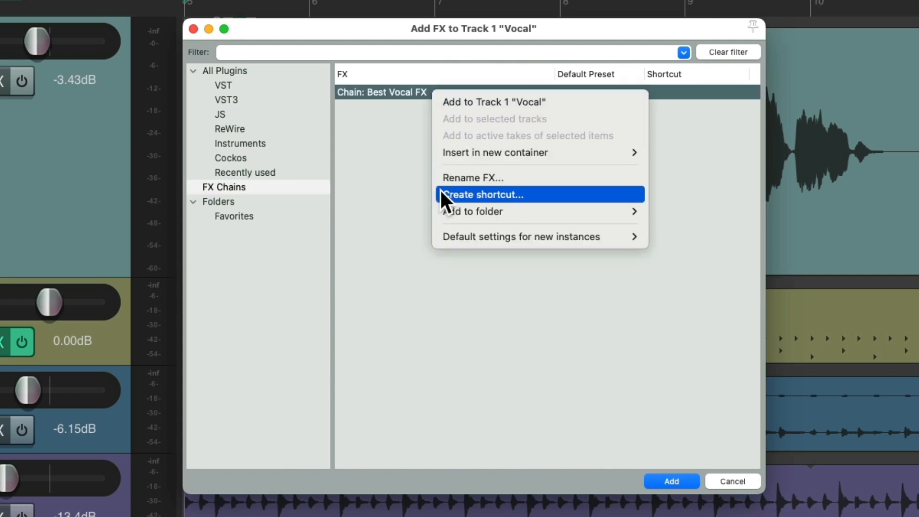
{"action": "left_click", "coordinate": [440, 193]}
{"action": "key", "text": "ctrl+alt+shift+super+v"}
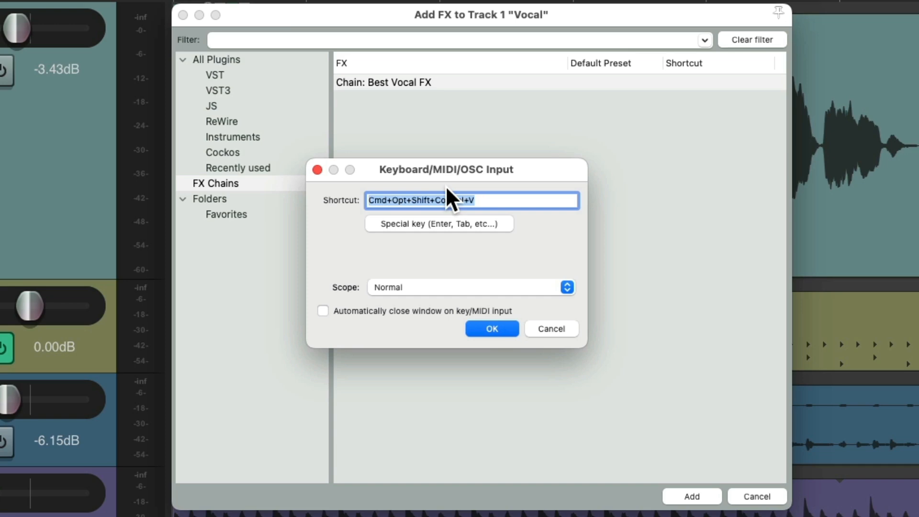
{"action": "key", "text": "Return"}
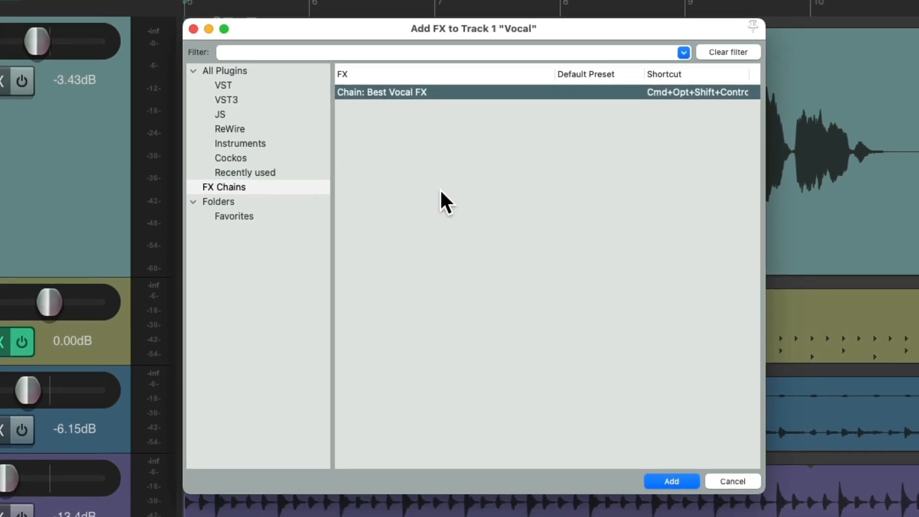
{"action": "key", "text": "Escape"}
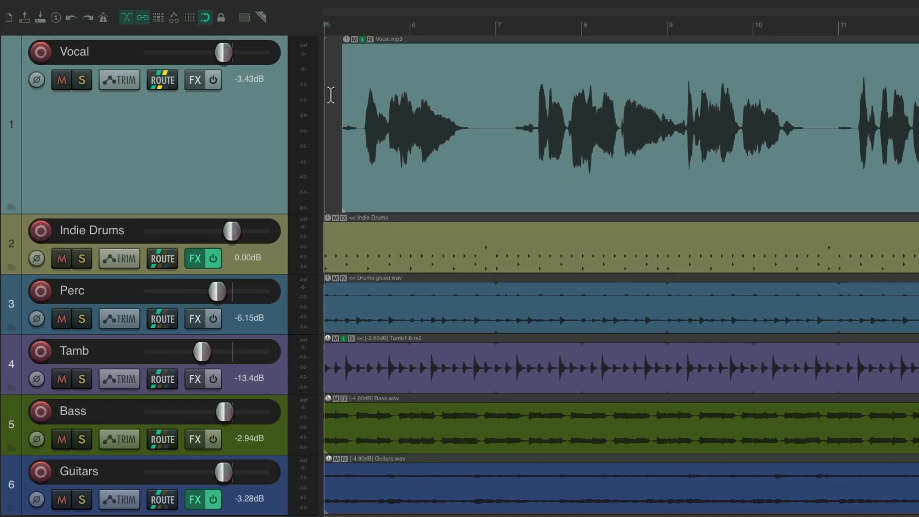
Load the Best Vocal FX chain onto the Vocal track through its assigned shortcut and look through the loaded effects.
{"action": "left_click", "coordinate": [272, 131]}
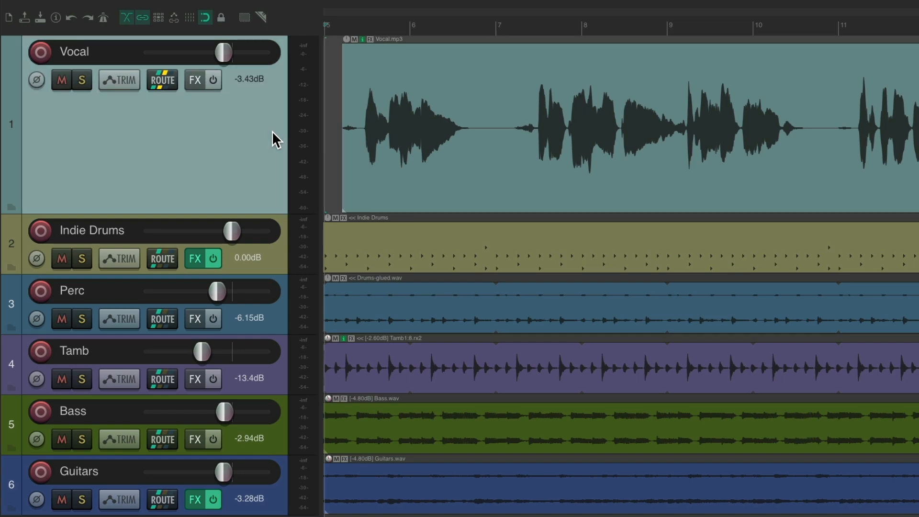
{"action": "key", "text": "ctrl+alt+shift+super+v"}
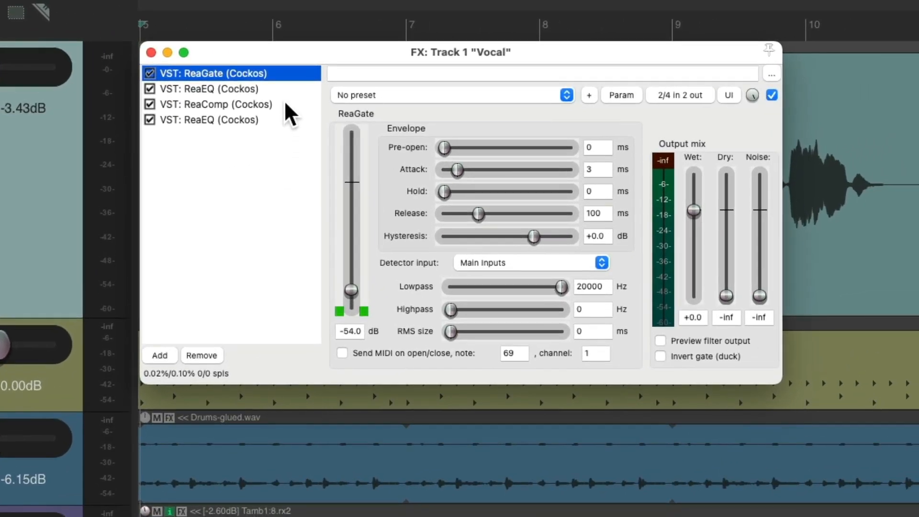
{"action": "left_click", "coordinate": [505, 81]}
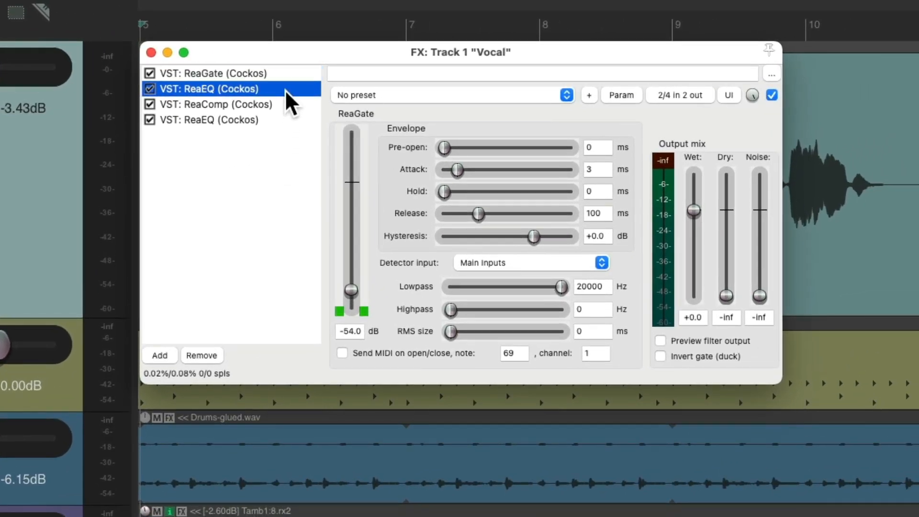
{"action": "left_click", "coordinate": [286, 106]}
{"action": "left_click", "coordinate": [286, 119]}
{"action": "left_click", "coordinate": [286, 73]}
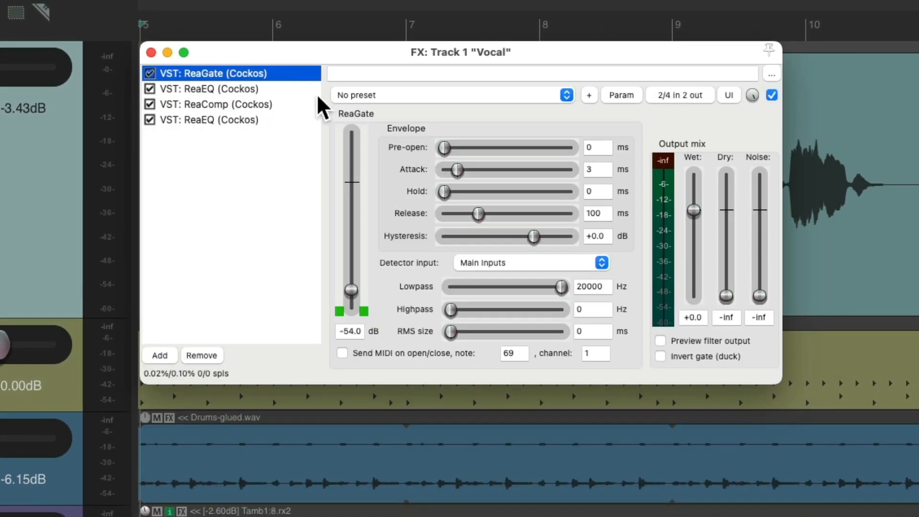
{"action": "left_click", "coordinate": [293, 90]}
{"action": "left_click", "coordinate": [295, 103]}
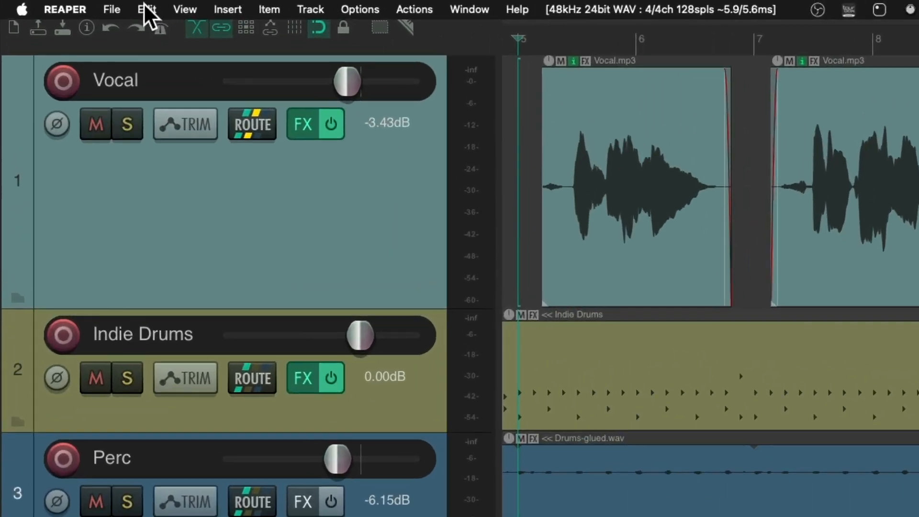
Copy the Vocal track from the FX Chains 1.1 project into a new project tab, and close that tab without saving.
{"action": "left_click", "coordinate": [75, 3]}
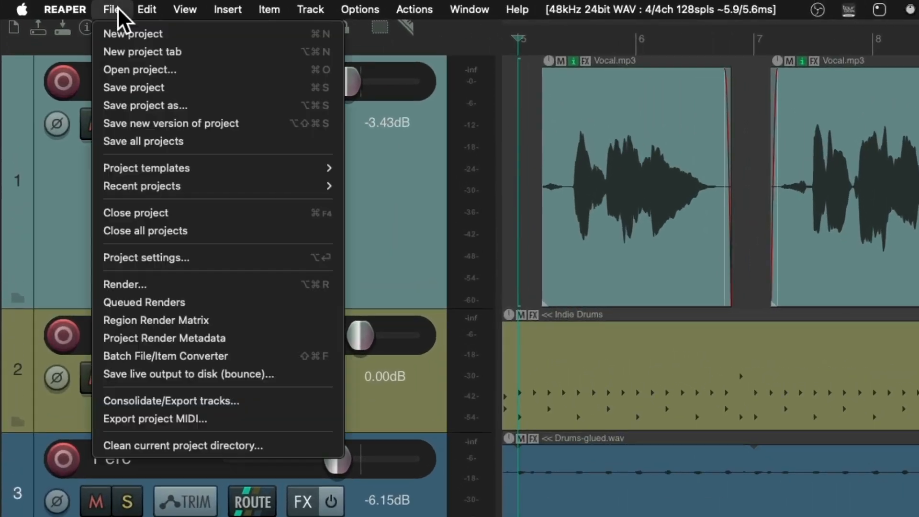
{"action": "left_click", "coordinate": [99, 51]}
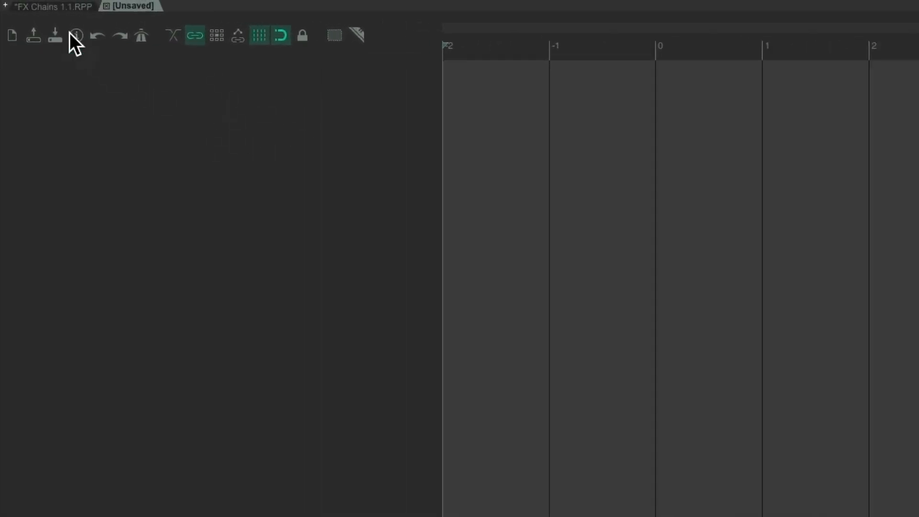
{"action": "left_click", "coordinate": [70, 7]}
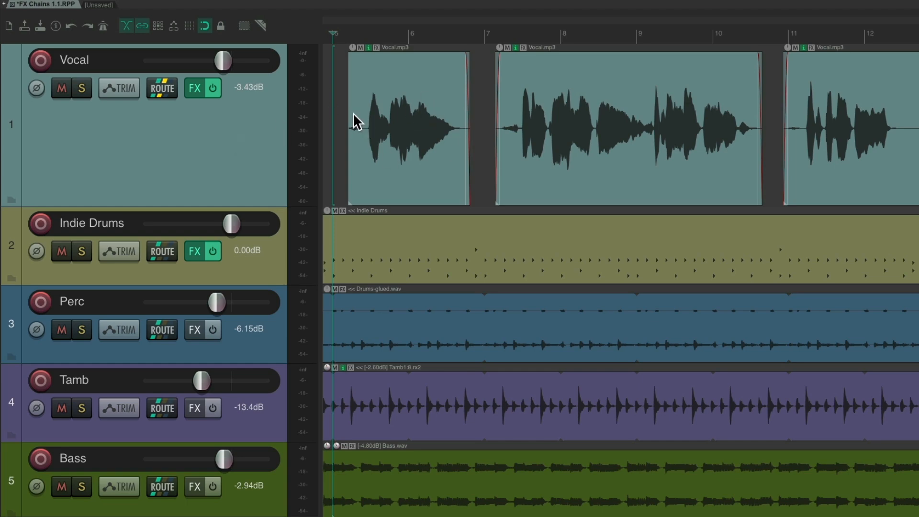
{"action": "left_click", "coordinate": [228, 136]}
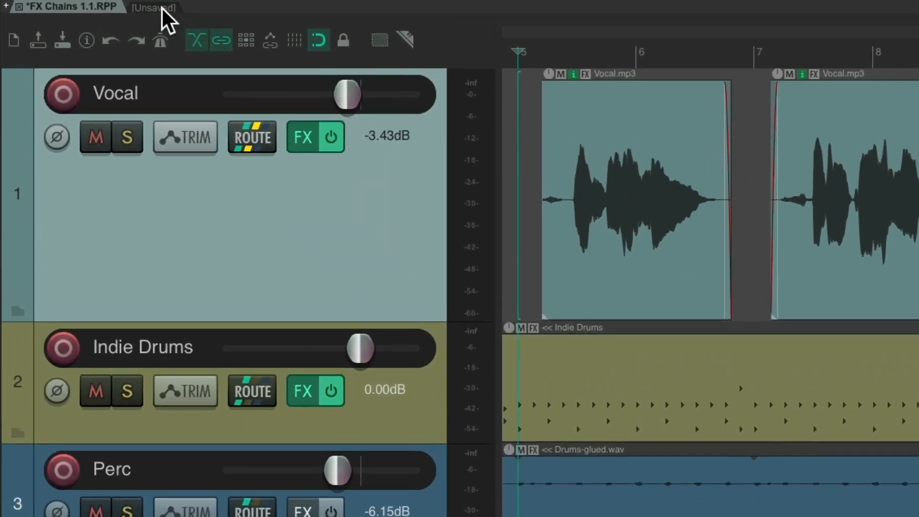
{"action": "left_click", "coordinate": [105, 4]}
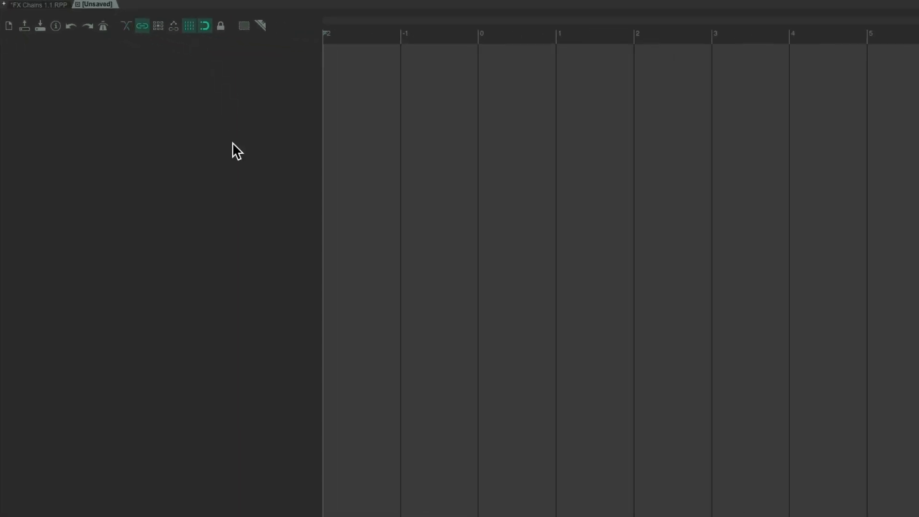
{"action": "key", "text": "ctrl+v"}
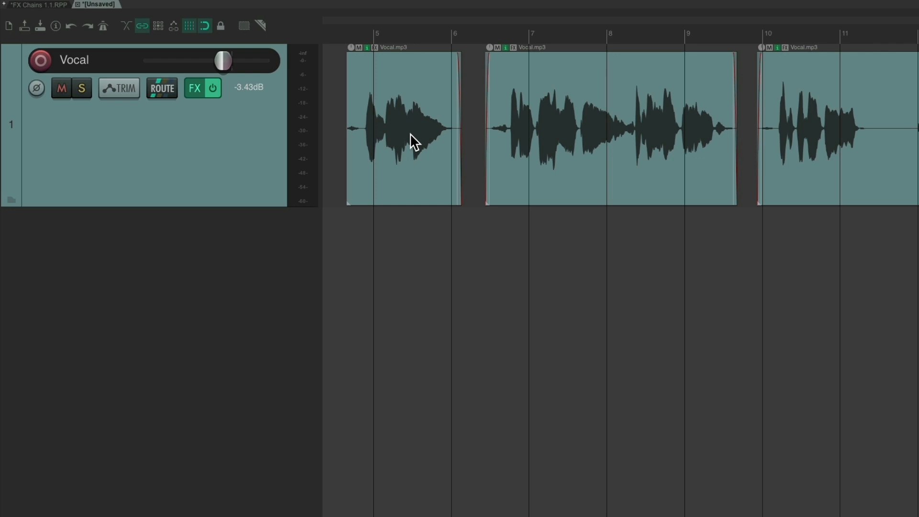
{"action": "left_click", "coordinate": [77, 5]}
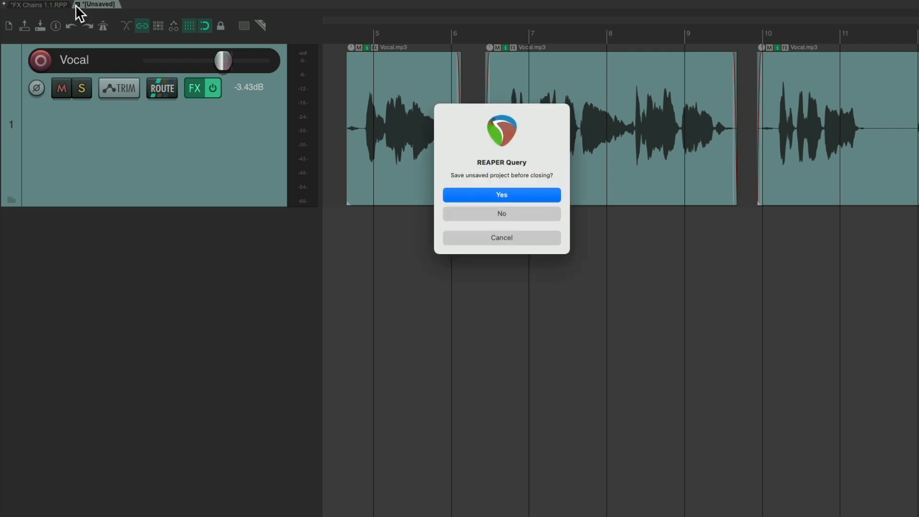
{"action": "key", "text": "n"}
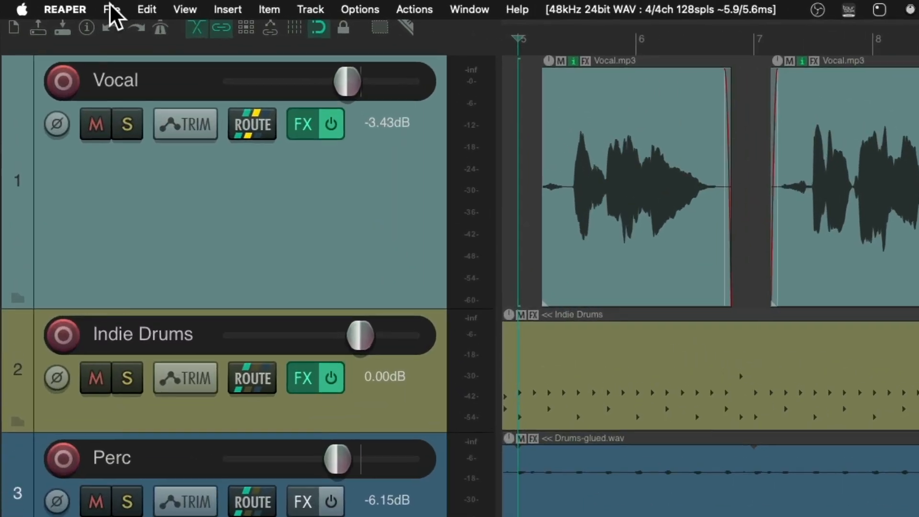
Open the recent project Indie Drums/Delay Throws 4.1.RPP in a new project tab and switch between it and FX Chains 1.1.
{"action": "left_click", "coordinate": [74, 6]}
{"action": "mouse_move", "coordinate": [102, 182]}
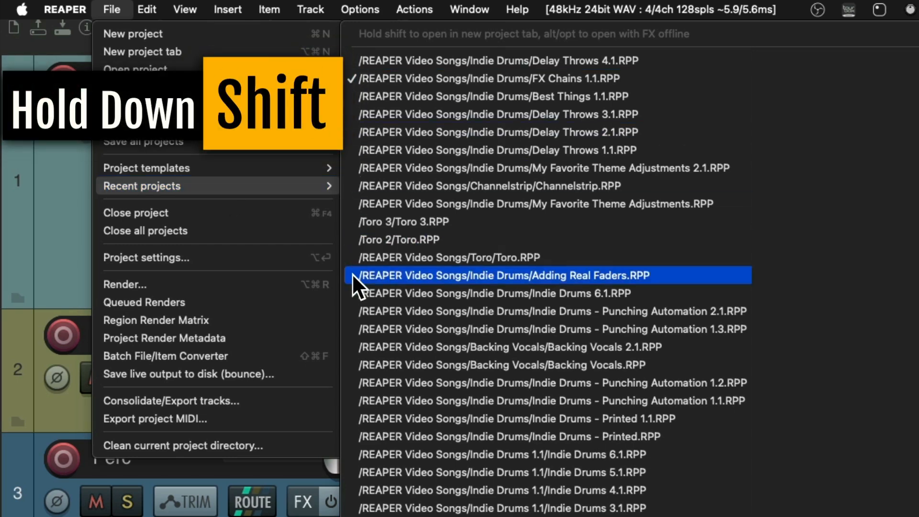
{"action": "left_click", "coordinate": [441, 62], "text": "shift"}
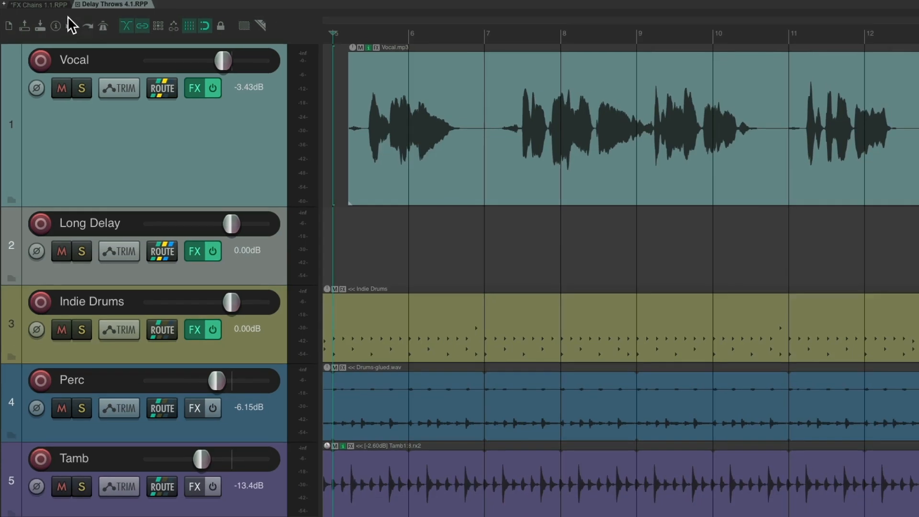
{"action": "left_click", "coordinate": [73, 7]}
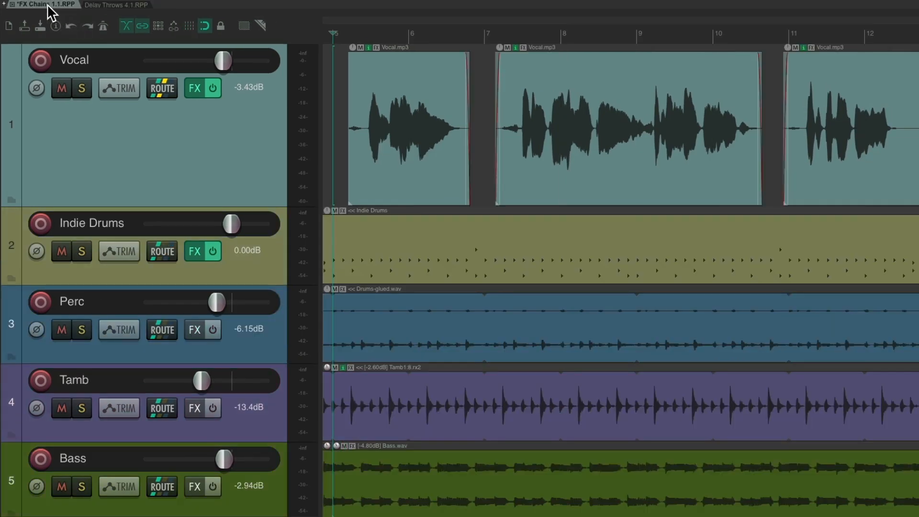
{"action": "left_click", "coordinate": [104, 6]}
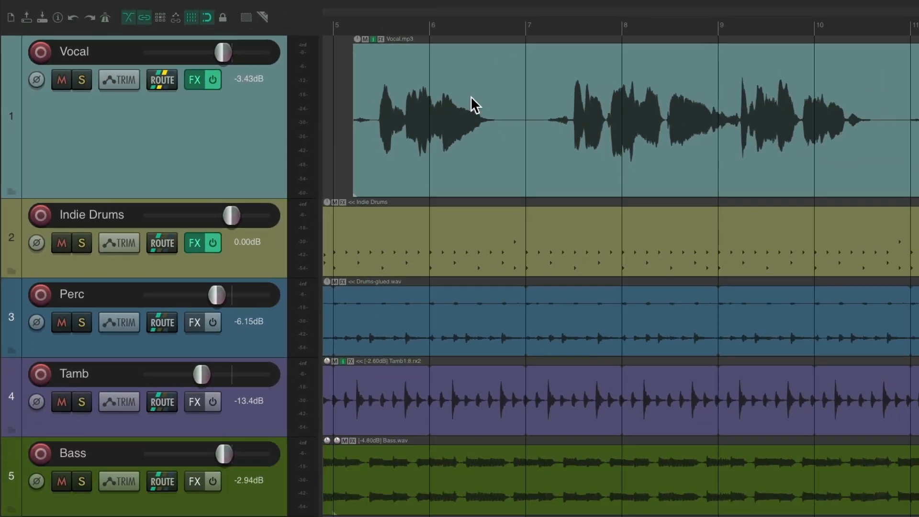
Try moving the Vocal item along the grid, and make sure Snap to grid at any distance is off in the snap settings.
{"action": "left_click_drag", "start_coordinate": [454, 73], "coordinate": [495, 82]}
{"action": "left_click_drag", "start_coordinate": [476, 74], "coordinate": [603, 76]}
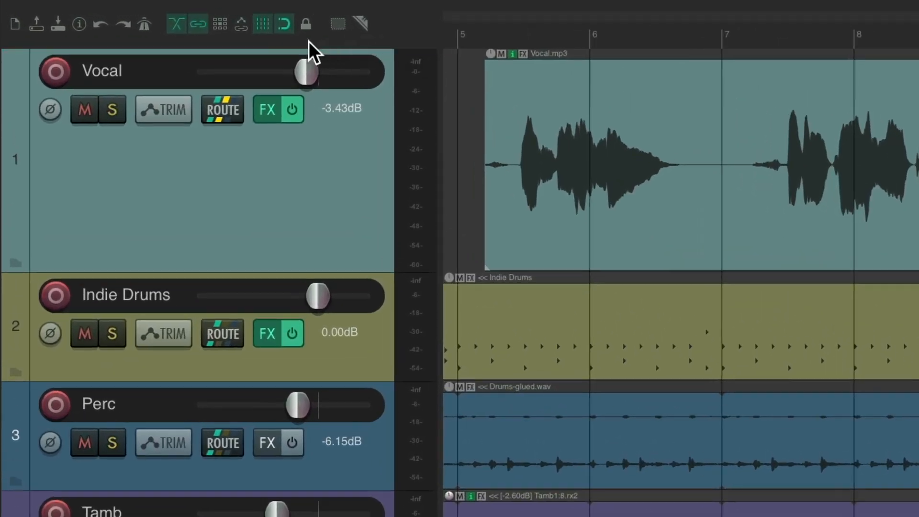
{"action": "right_click", "coordinate": [283, 30]}
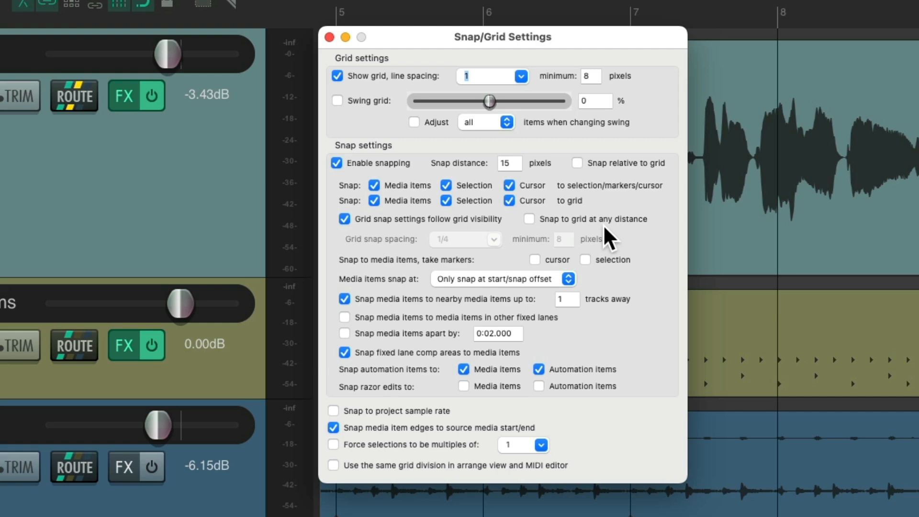
{"action": "key", "text": "Escape"}
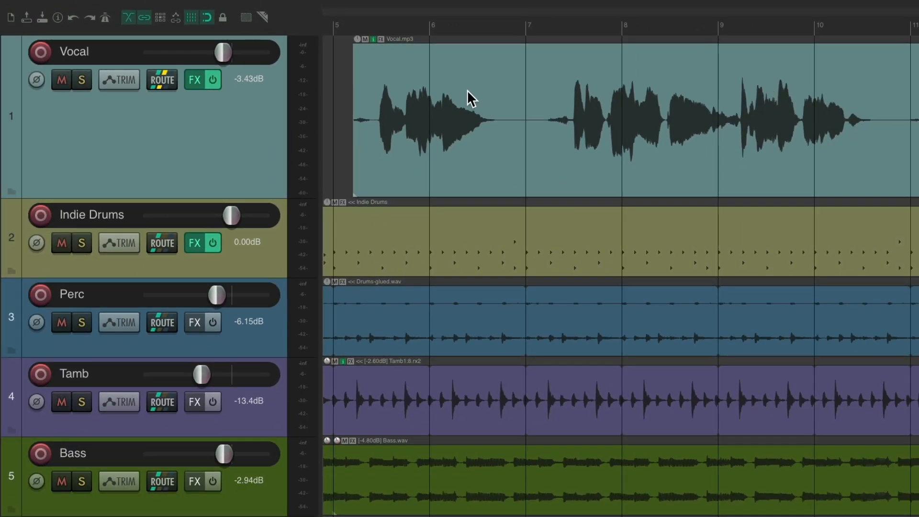
Move the Vocal item to bar 6, set the snap distance to 4 pixels and test the snapping with the item.
{"action": "left_click_drag", "start_coordinate": [464, 87], "coordinate": [503, 78]}
{"action": "right_click", "coordinate": [285, 24]}
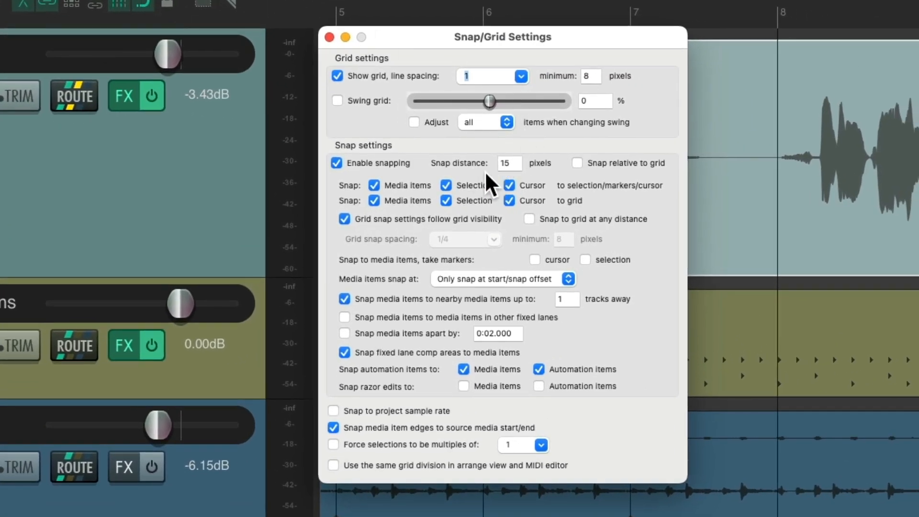
{"action": "double_click", "coordinate": [511, 165]}
{"action": "type", "text": "4"}
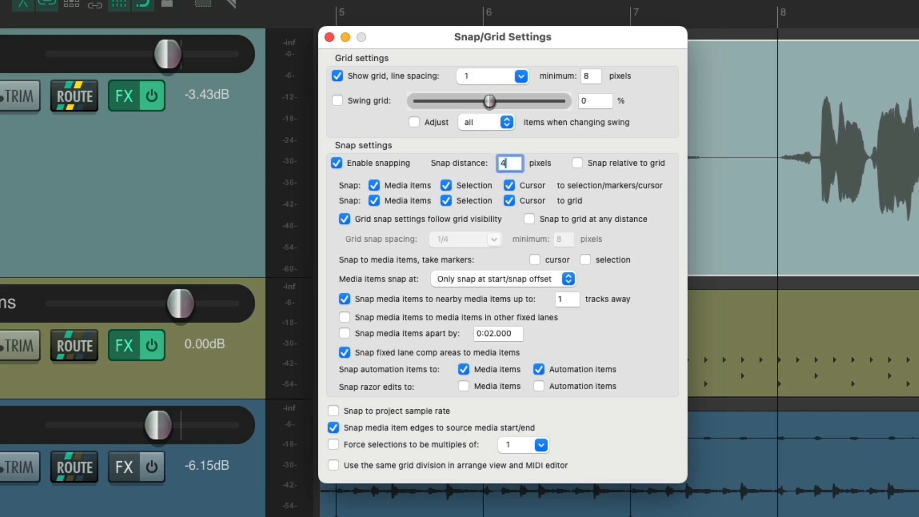
{"action": "key", "text": "Escape"}
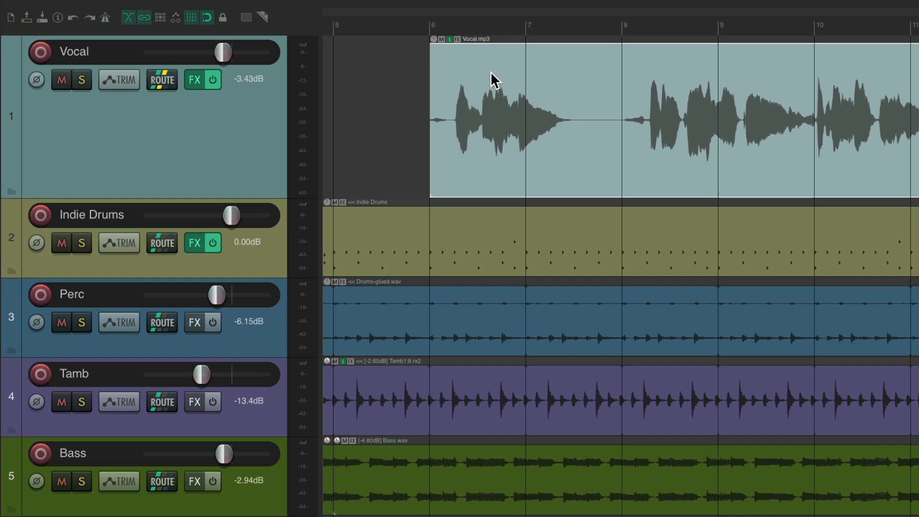
{"action": "mouse_move", "coordinate": [493, 71]}
{"action": "left_mouse_down"}
{"action": "mouse_move", "coordinate": [585, 74]}
{"action": "mouse_move", "coordinate": [490, 78]}
{"action": "left_mouse_up"}
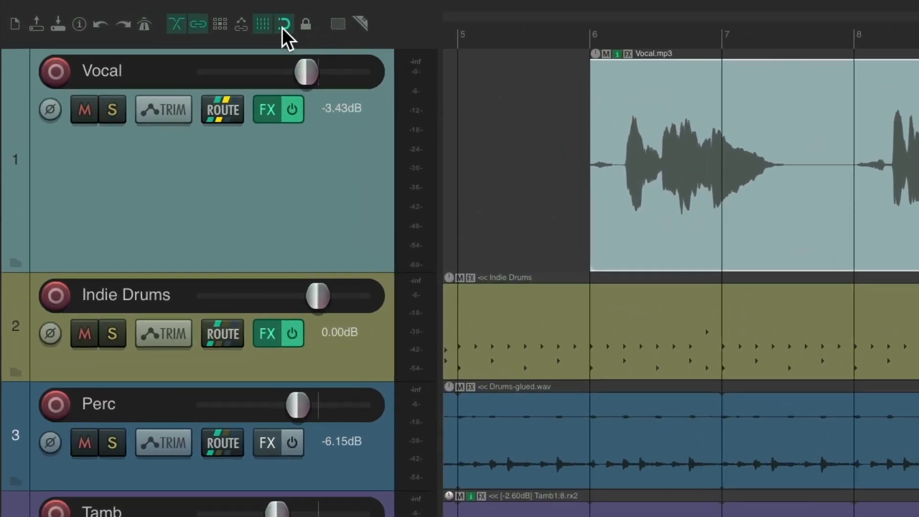
Set the snap distance to 15 pixels and return the Vocal item to its original position just after bar 5.
{"action": "right_click", "coordinate": [207, 17]}
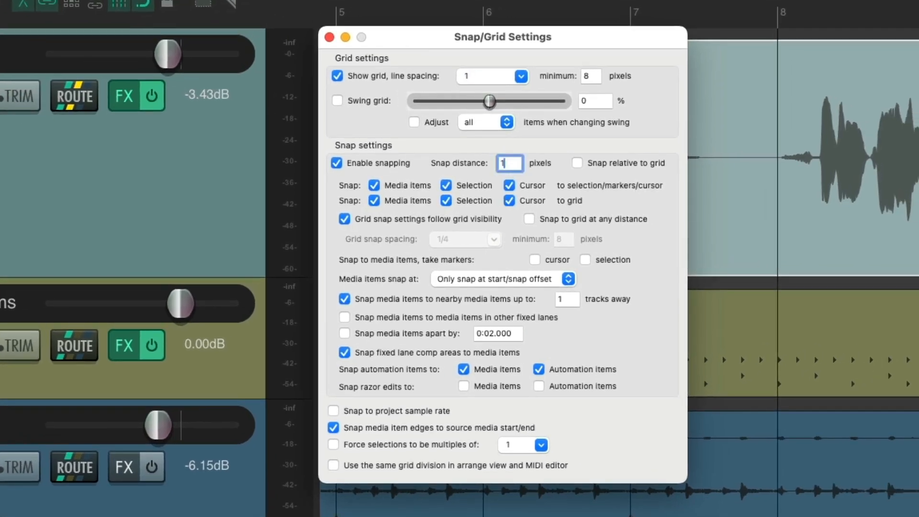
{"action": "type", "text": "15"}
{"action": "key", "text": "Return"}
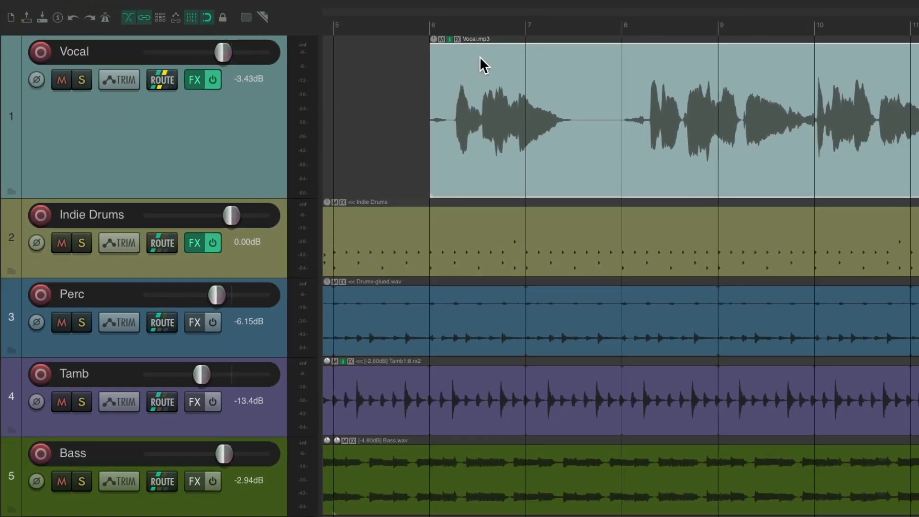
{"action": "left_click_drag", "start_coordinate": [480, 57], "coordinate": [397, 74]}
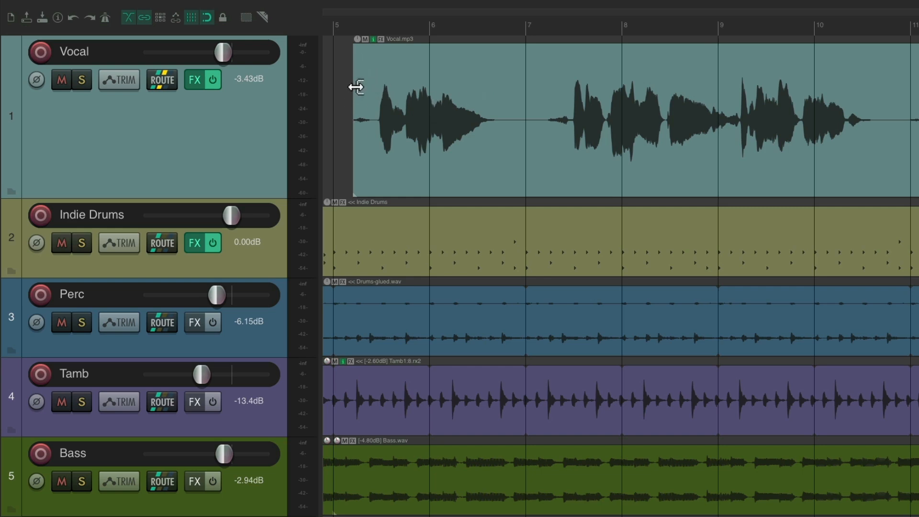
{"action": "left_click_drag", "start_coordinate": [395, 76], "coordinate": [486, 87]}
{"action": "key", "text": "ctrl+z"}
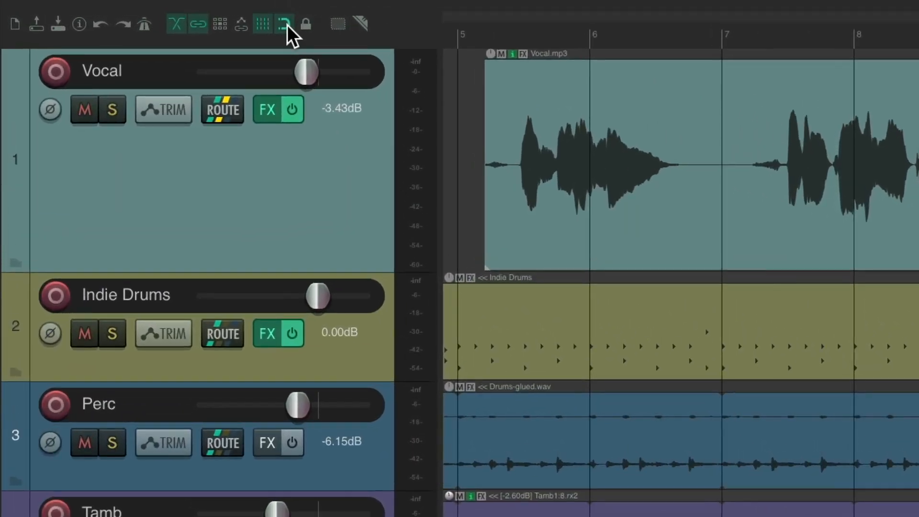
Turn on Snap relative to grid and try moving the Vocal item while keeping its offset from the grid lines.
{"action": "right_click", "coordinate": [285, 25]}
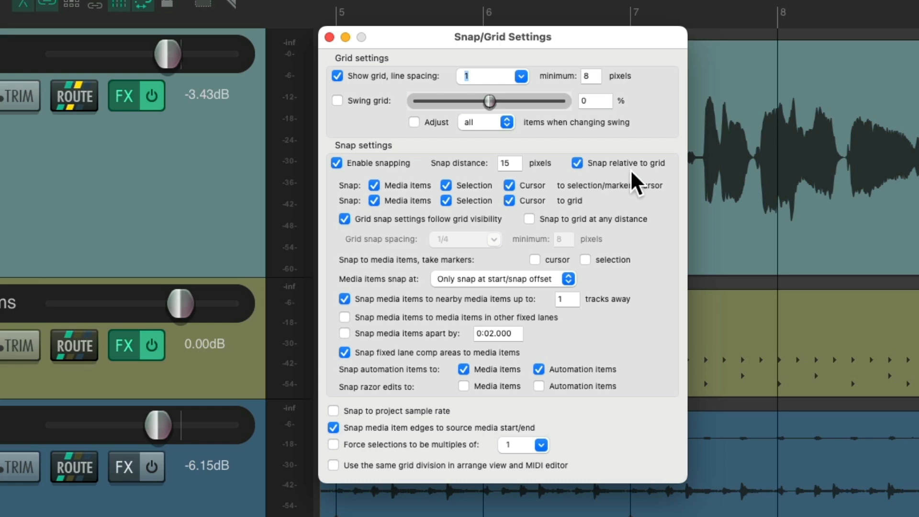
{"action": "key", "text": "Escape"}
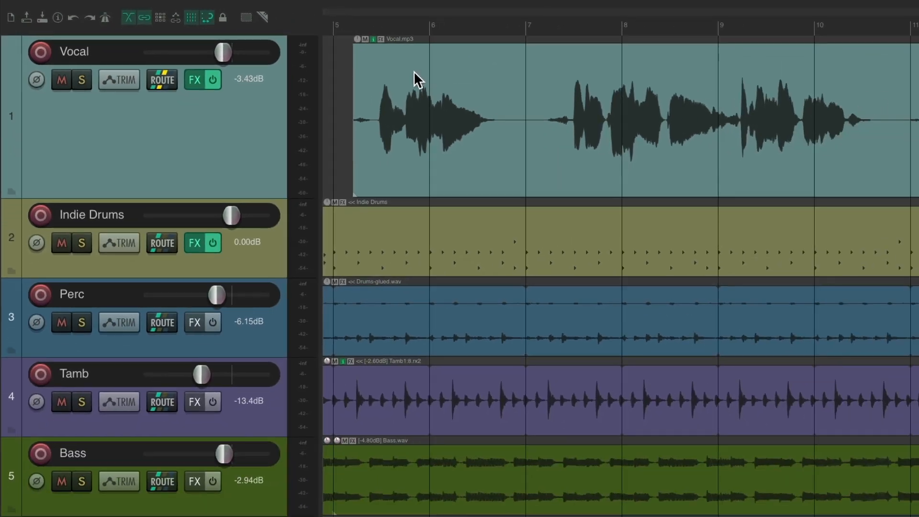
{"action": "left_click_drag", "start_coordinate": [569, 107], "coordinate": [723, 104]}
{"action": "left_click_drag", "start_coordinate": [526, 69], "coordinate": [506, 58]}
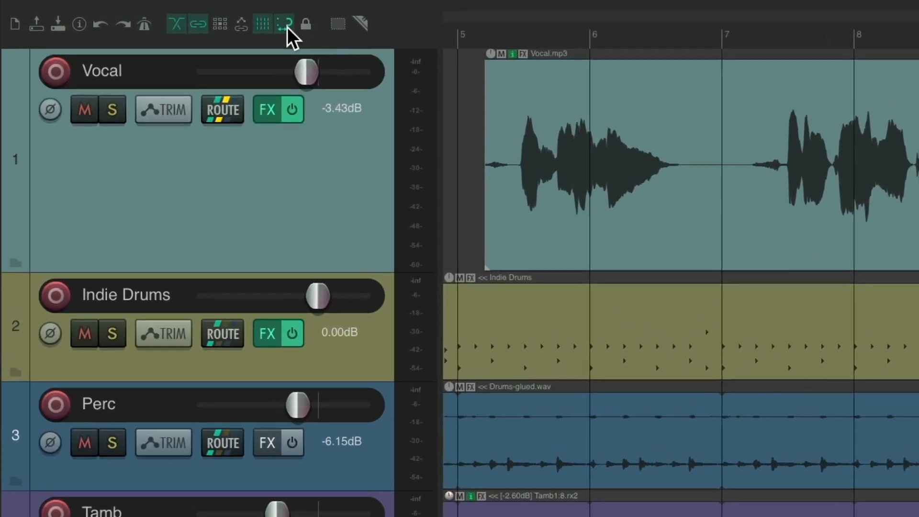
Turn off Snap relative to grid and check the snap offset in the Vocal item's properties.
{"action": "right_click", "coordinate": [207, 17]}
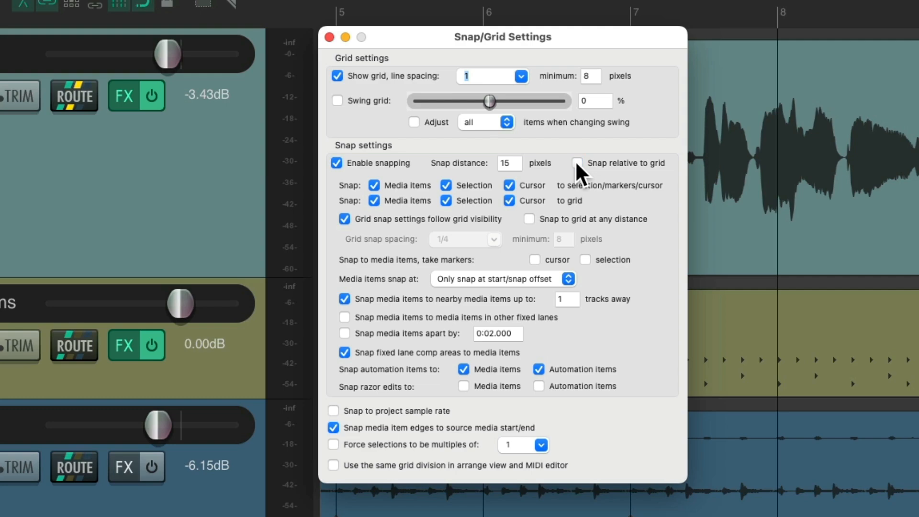
{"action": "left_click", "coordinate": [329, 37]}
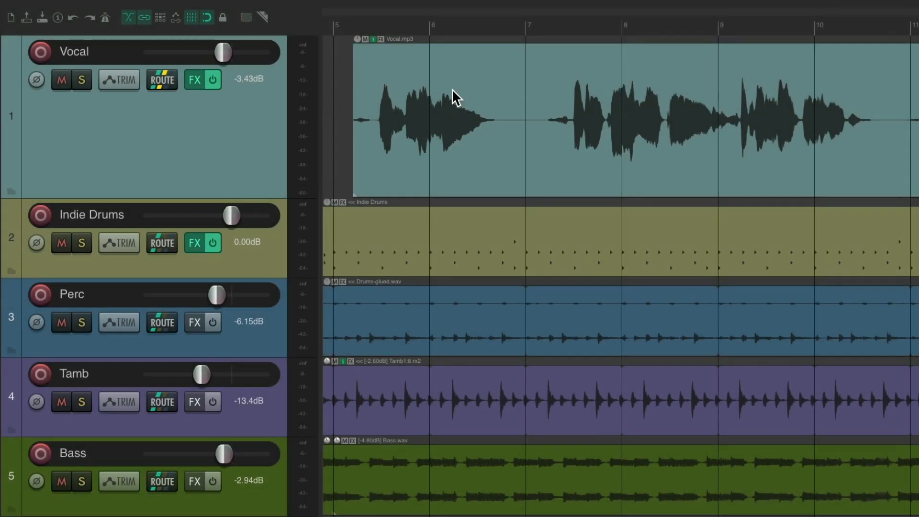
{"action": "double_click", "coordinate": [408, 76]}
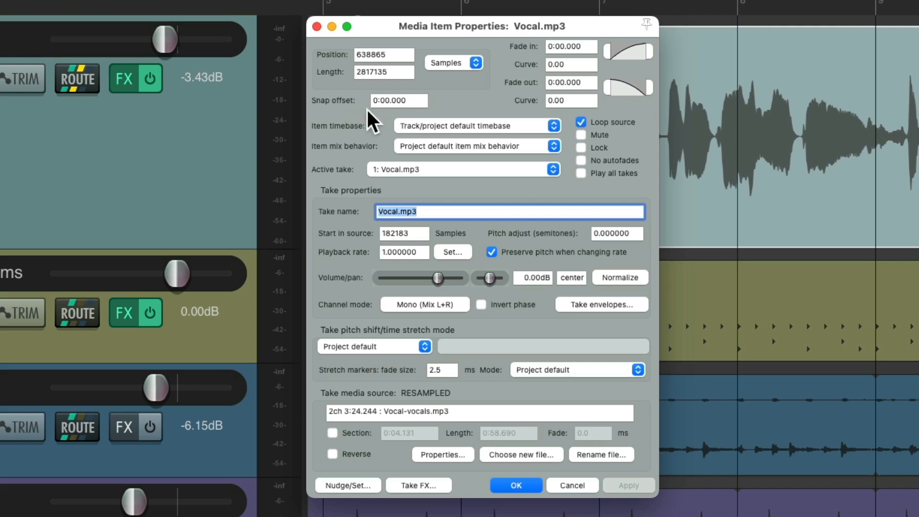
{"action": "key", "text": "Escape"}
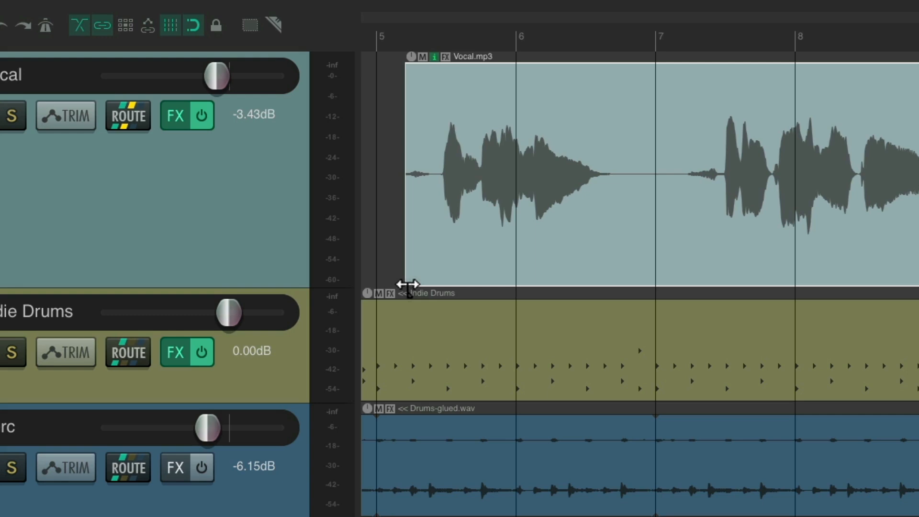
Place the Vocal item's snap offset at bar 6, and move the item so the offset snaps to bar 7 and back.
{"action": "left_click_drag", "start_coordinate": [407, 285], "coordinate": [485, 277]}
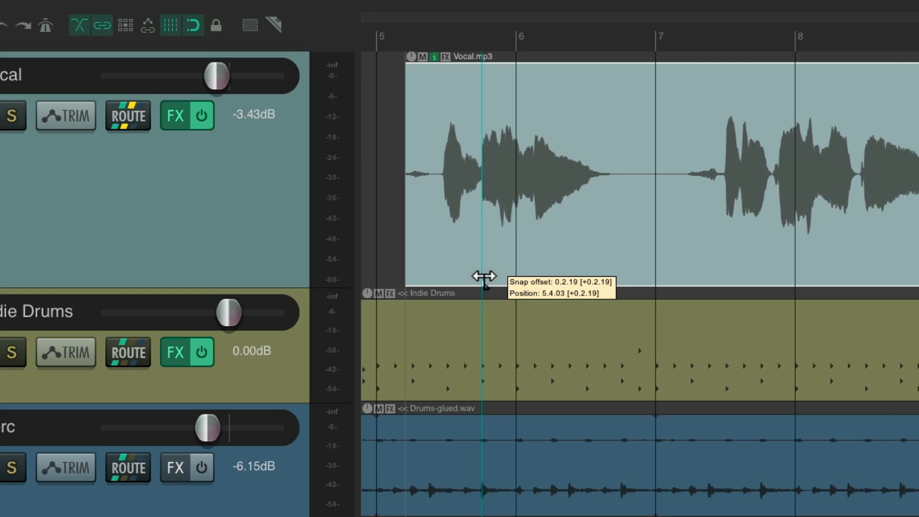
{"action": "mouse_move", "coordinate": [483, 277]}
{"action": "left_mouse_down"}
{"action": "mouse_move", "coordinate": [450, 277]}
{"action": "mouse_move", "coordinate": [522, 277]}
{"action": "left_mouse_up"}
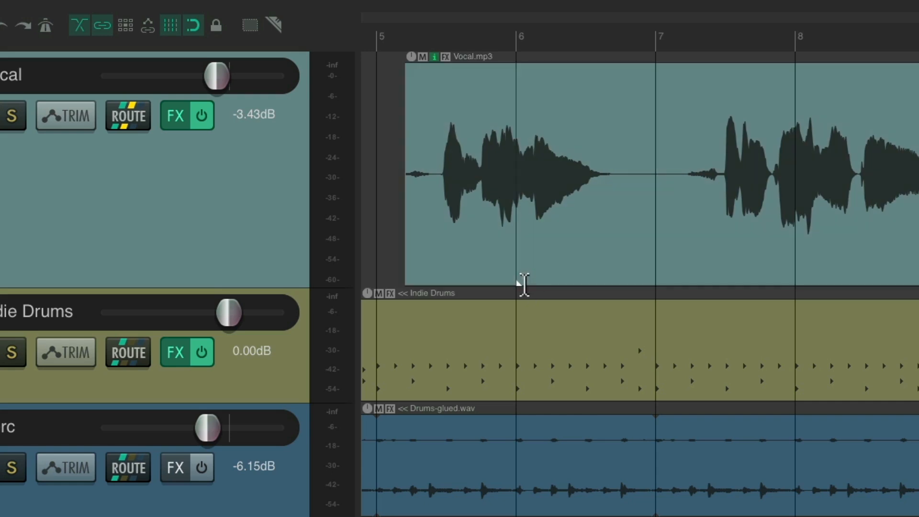
{"action": "left_click_drag", "start_coordinate": [554, 148], "coordinate": [697, 151]}
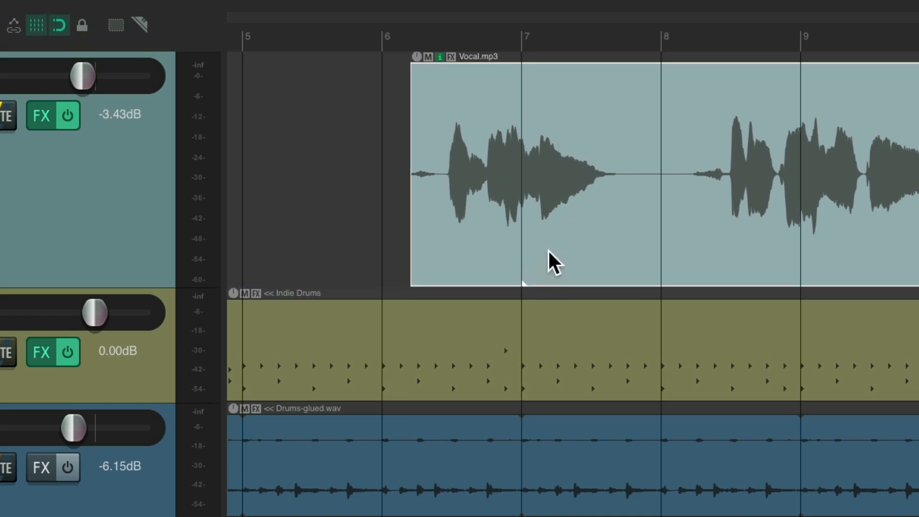
{"action": "left_click_drag", "start_coordinate": [581, 135], "coordinate": [443, 121]}
{"action": "left_click_drag", "start_coordinate": [549, 122], "coordinate": [549, 144]}
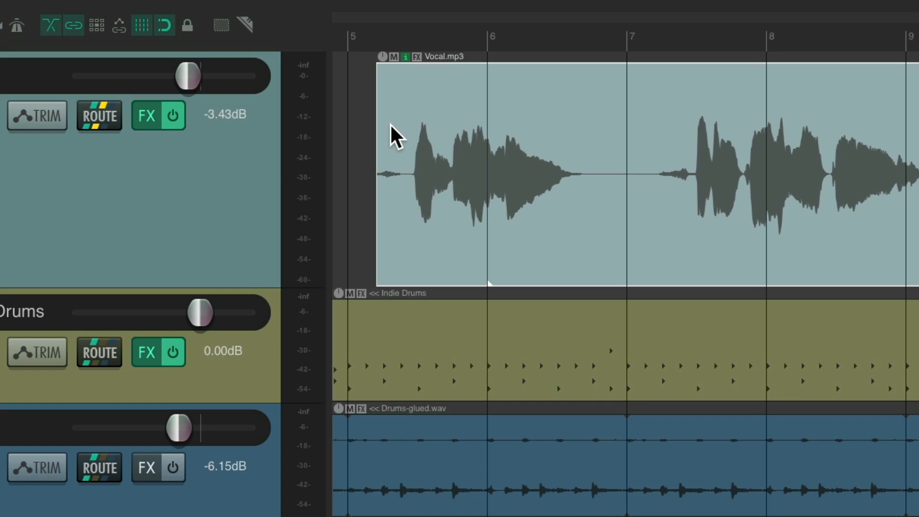
Move the Vocal item's snap offset to the start of its first loud waveform peak, between bars 5 and 6.
{"action": "left_click_drag", "start_coordinate": [489, 284], "coordinate": [412, 284]}
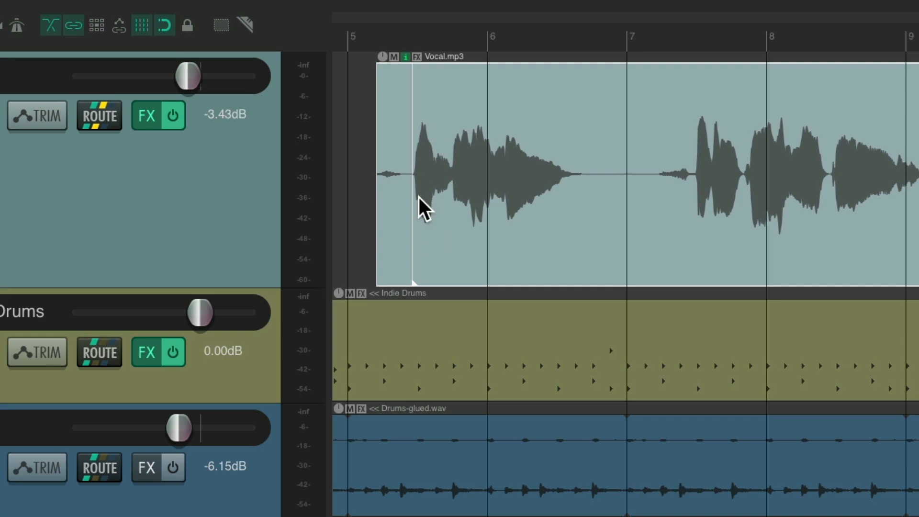
Move the Vocal item so its snap offset snaps to bar 7 and to bar 6, then return it to its original position.
{"action": "left_click_drag", "start_coordinate": [491, 139], "coordinate": [685, 97]}
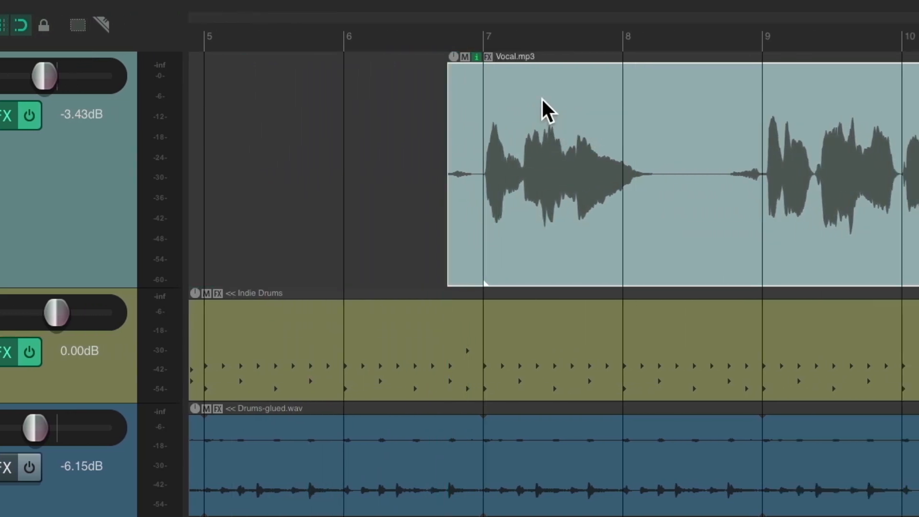
{"action": "left_click_drag", "start_coordinate": [543, 99], "coordinate": [407, 101]}
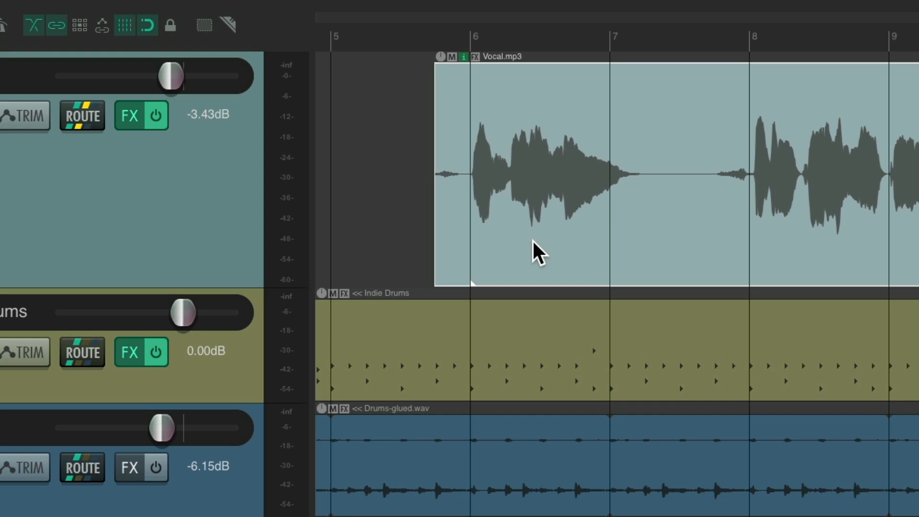
{"action": "left_click_drag", "start_coordinate": [532, 239], "coordinate": [498, 187]}
Review the snap and grid settings, then try repositioning the Vocal item's snap offset between bar 6 and its first loud peak.
{"action": "right_click", "coordinate": [150, 27]}
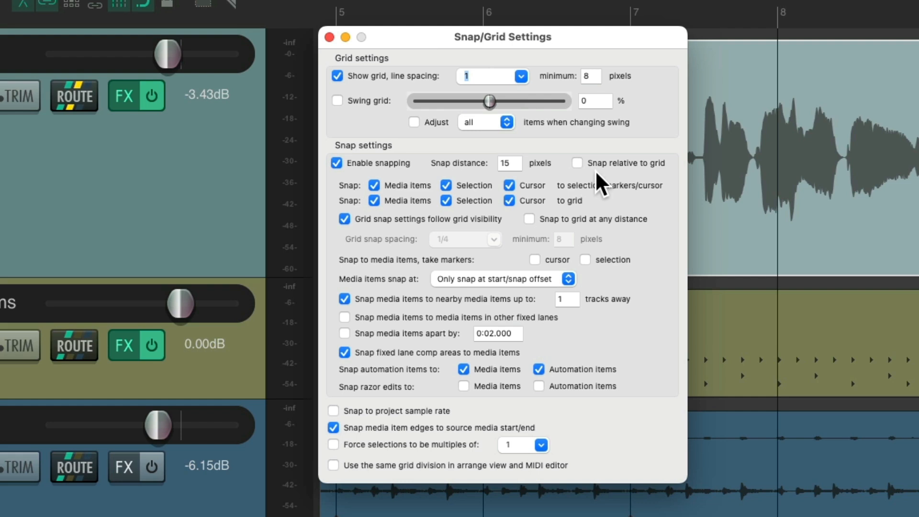
{"action": "left_click", "coordinate": [345, 38]}
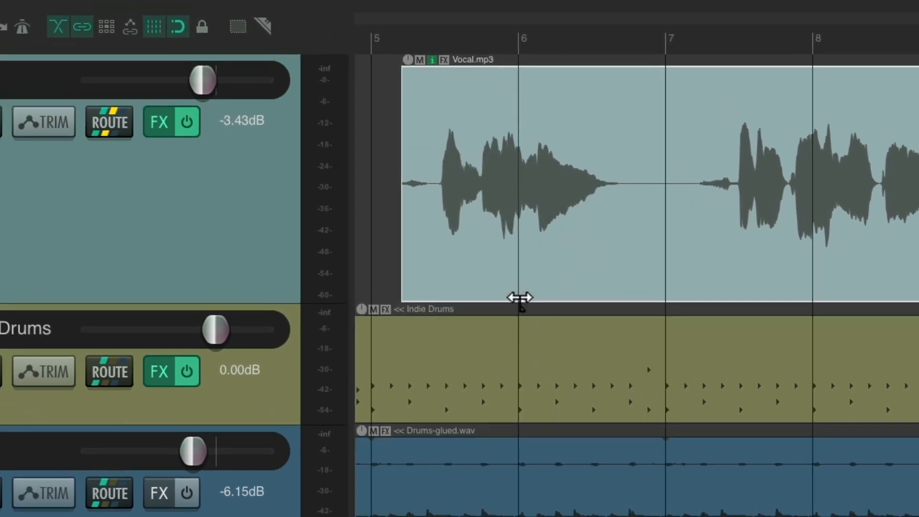
{"action": "left_click_drag", "start_coordinate": [520, 297], "coordinate": [448, 304]}
{"action": "left_click_drag", "start_coordinate": [408, 308], "coordinate": [519, 290]}
{"action": "left_click_drag", "start_coordinate": [585, 166], "coordinate": [551, 151]}
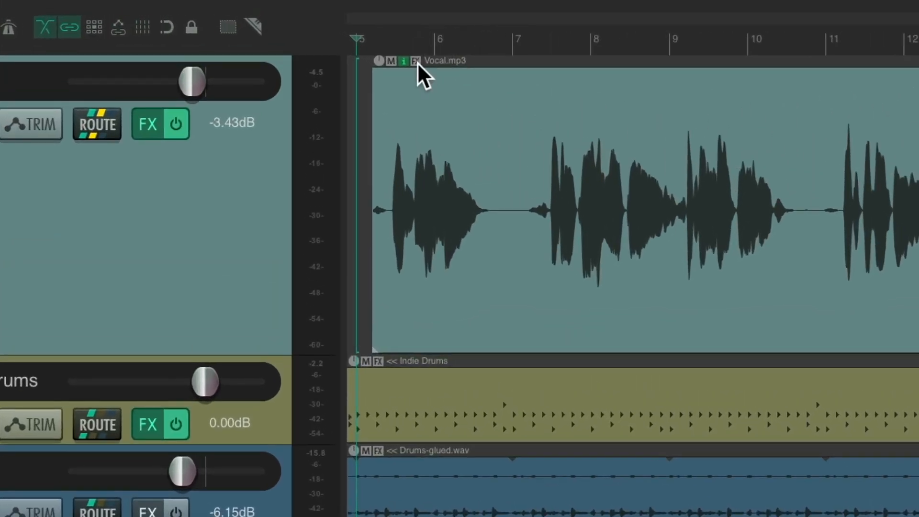
Look at the effects available for the Vocal item, then inspect the Vocal track's own FX chain.
{"action": "left_click", "coordinate": [416, 61]}
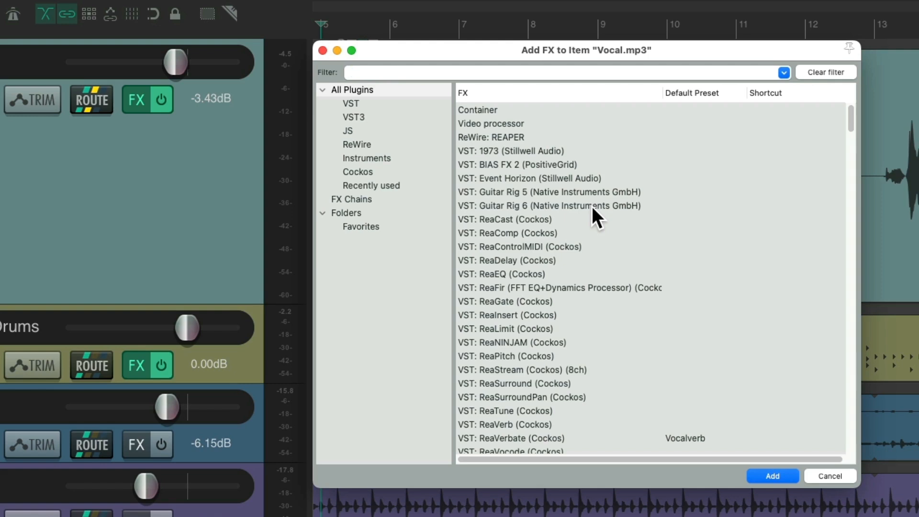
{"action": "key", "text": "Escape"}
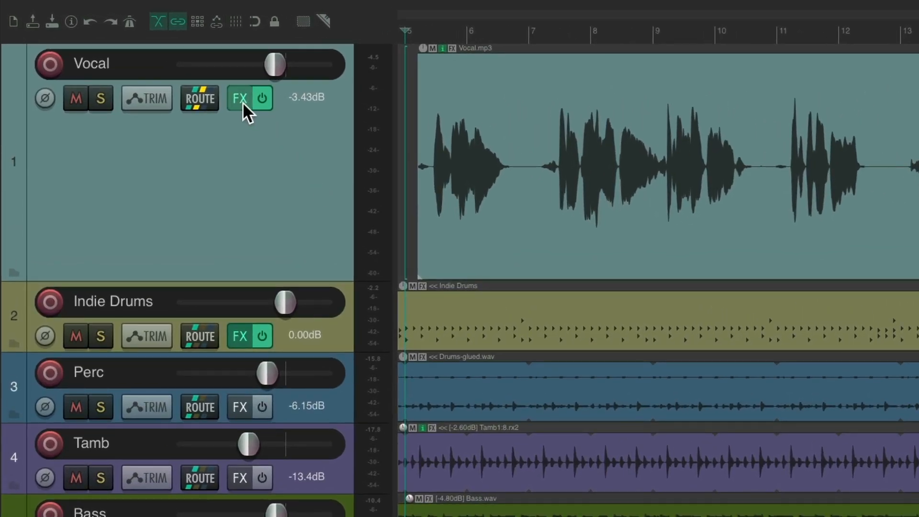
{"action": "left_click", "coordinate": [243, 102]}
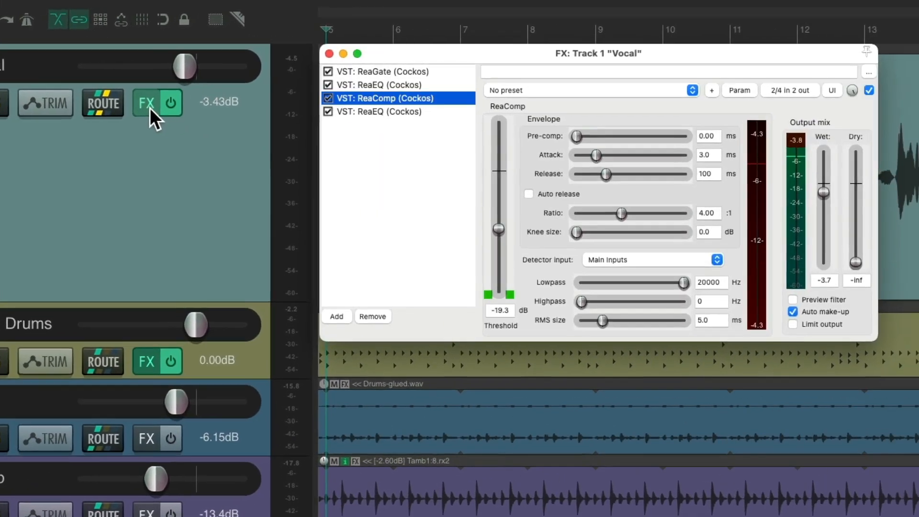
{"action": "left_click", "coordinate": [170, 57]}
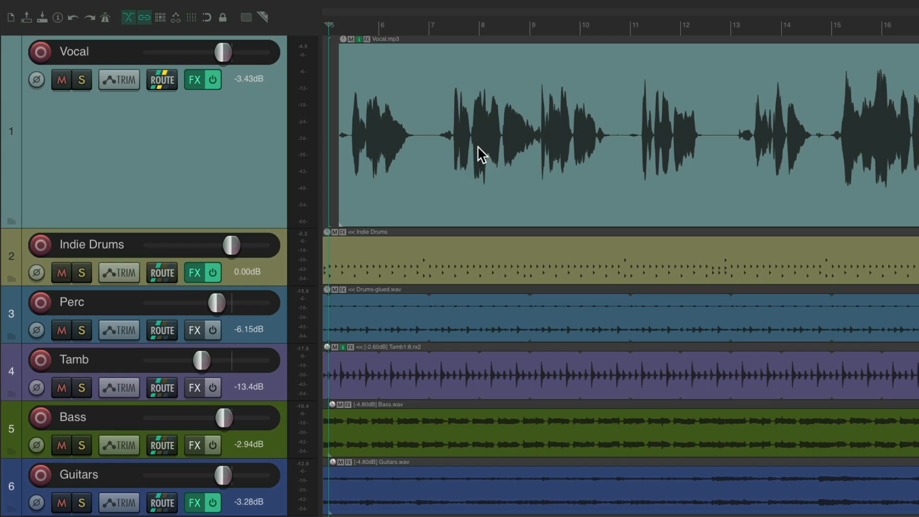
Play the project from bar 5, then split the Vocal item shortly after bar 7 and shortly after bar 9.
{"action": "key", "text": "space"}
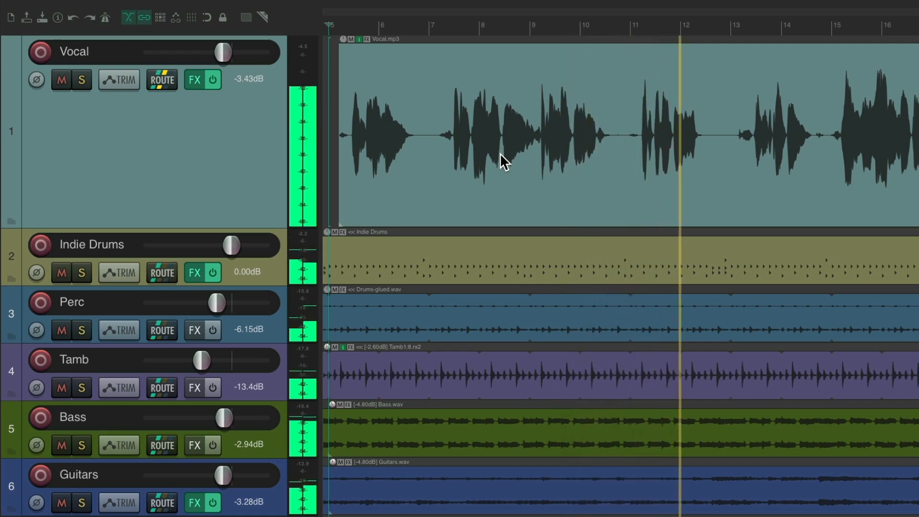
{"action": "key", "text": "space"}
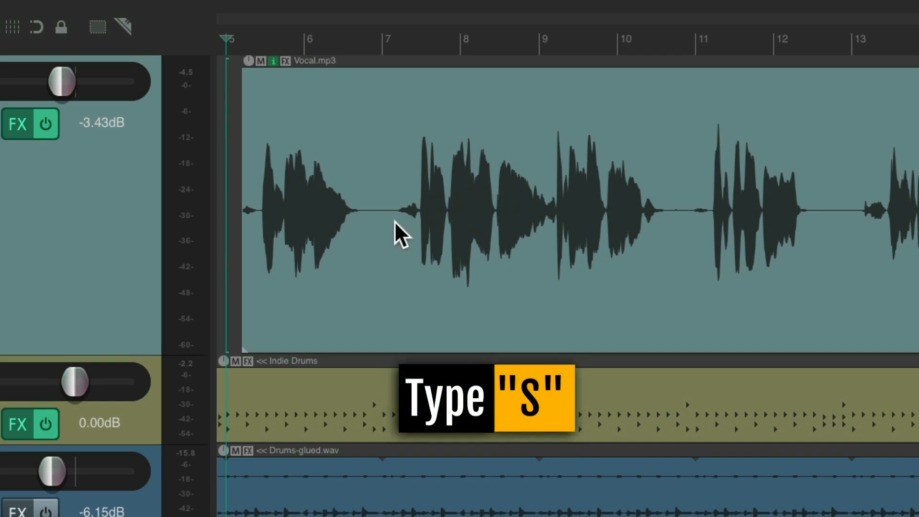
{"action": "key", "text": "s"}
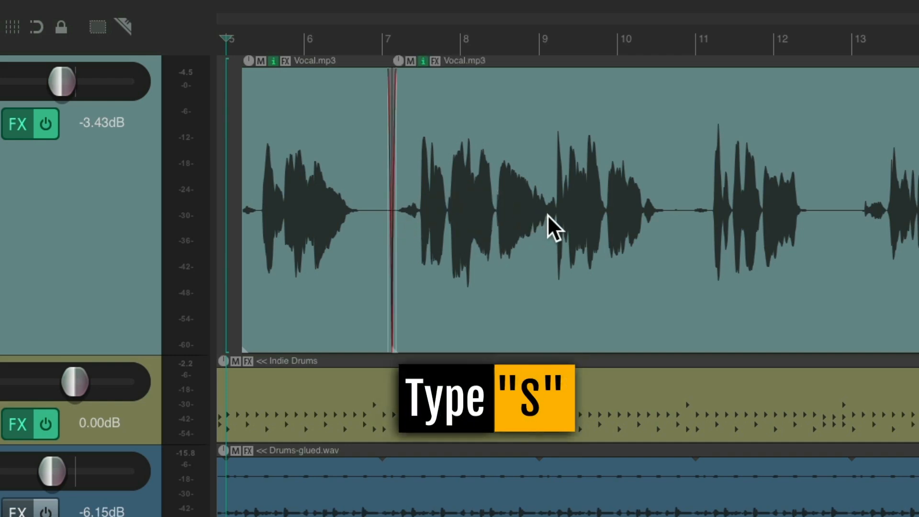
{"action": "key", "text": "s"}
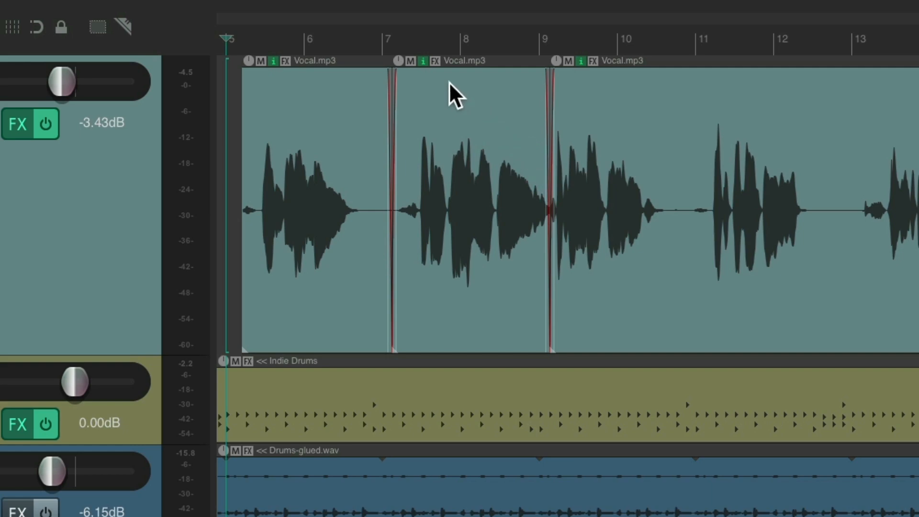
Add the Flange & Pan FX chain to the Vocal item between bars 7 and 9, and show its Ping Pong Pan settings.
{"action": "left_click", "coordinate": [434, 61]}
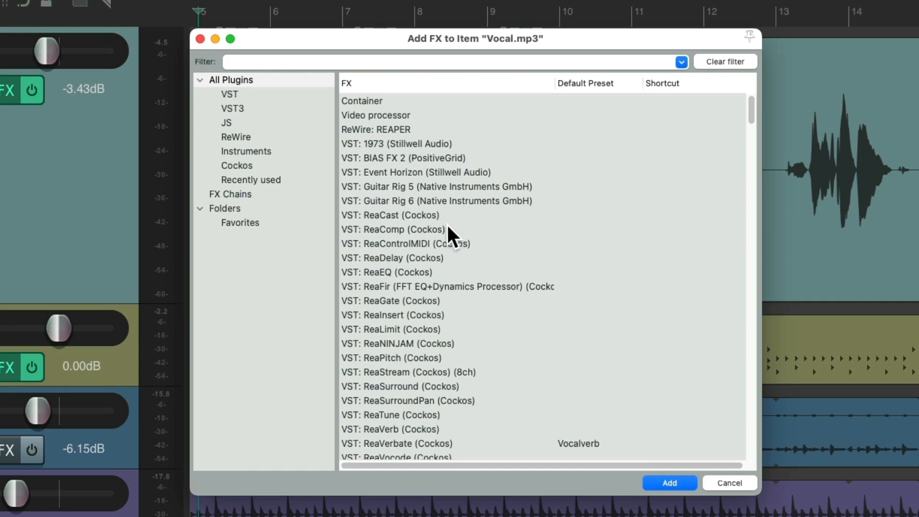
{"action": "left_click", "coordinate": [277, 195]}
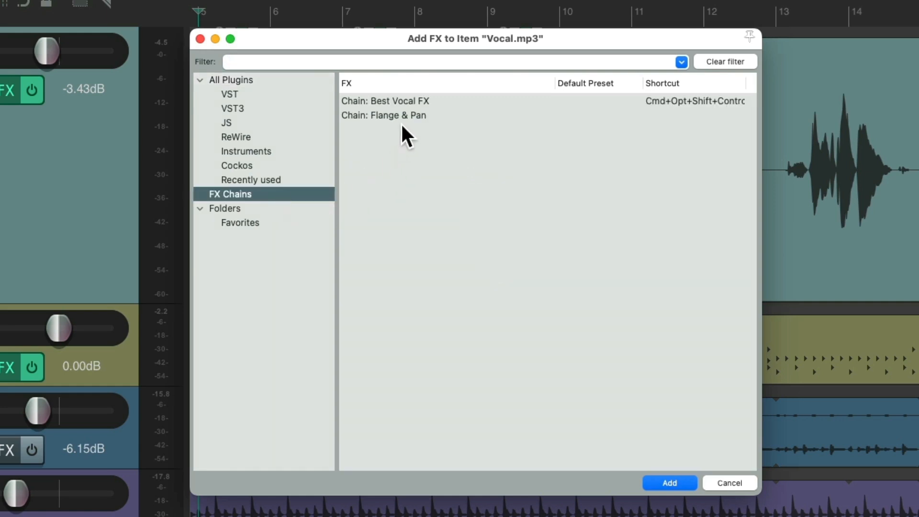
{"action": "left_click", "coordinate": [439, 115]}
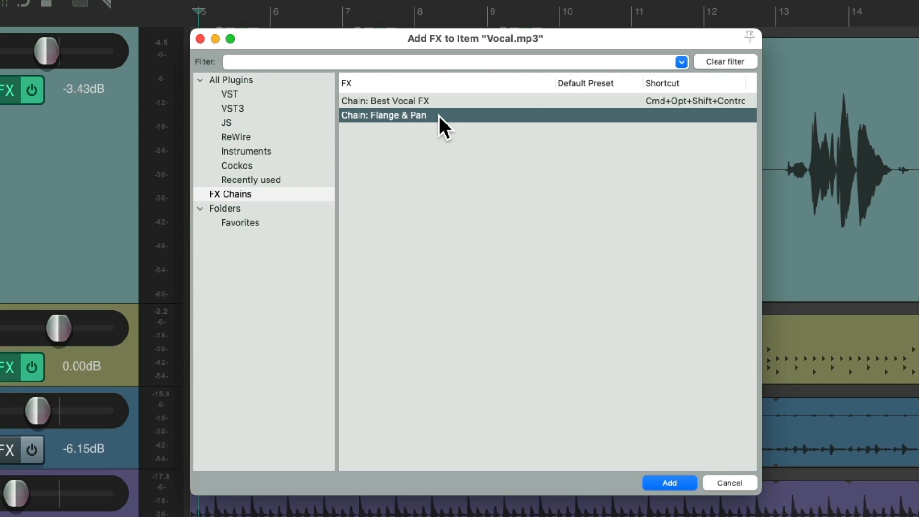
{"action": "double_click", "coordinate": [439, 115]}
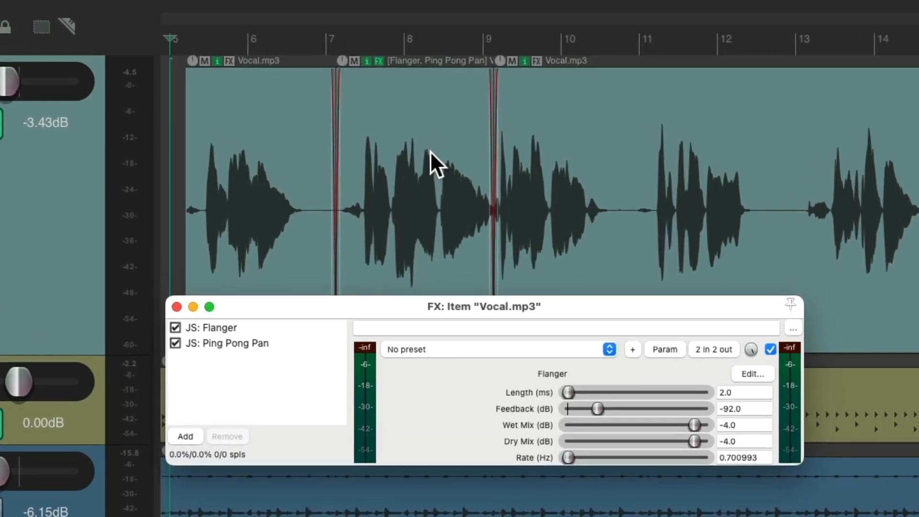
{"action": "left_click", "coordinate": [314, 328]}
{"action": "left_click", "coordinate": [302, 345]}
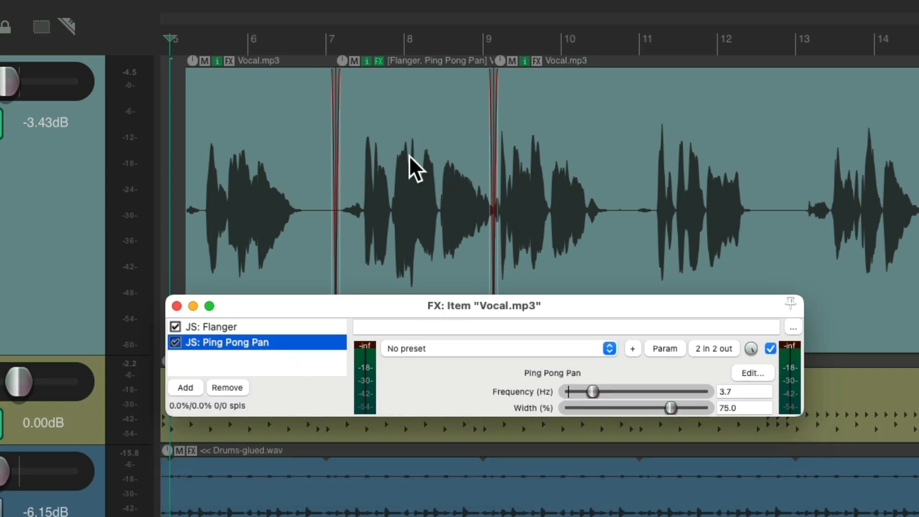
Audition the effected vocal phrase and set its Ping Pong Pan frequency to 4.6 Hz.
{"action": "key", "text": "space"}
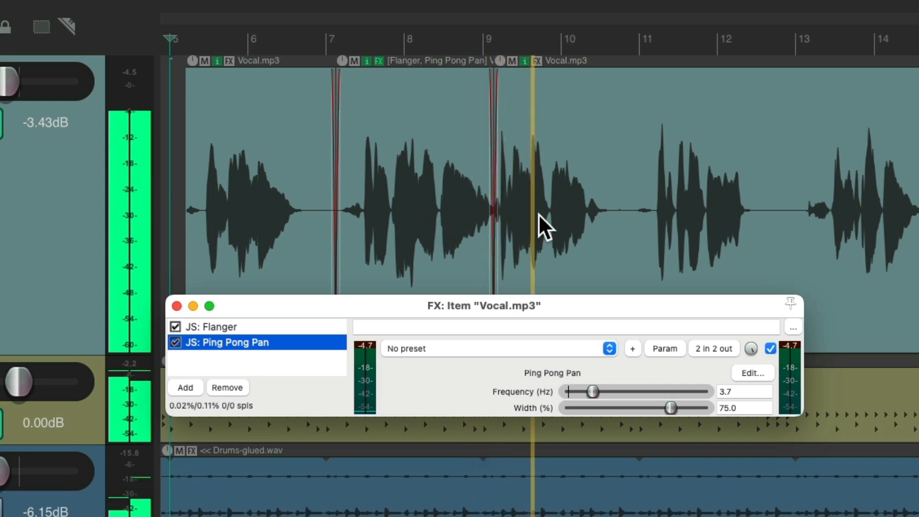
{"action": "key", "text": "space"}
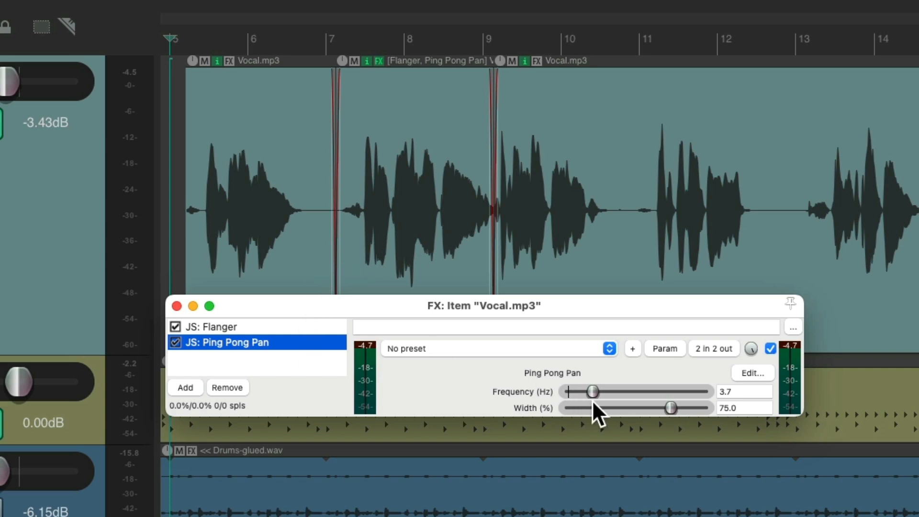
{"action": "left_click_drag", "start_coordinate": [593, 395], "coordinate": [597, 396]}
{"action": "key", "text": "space"}
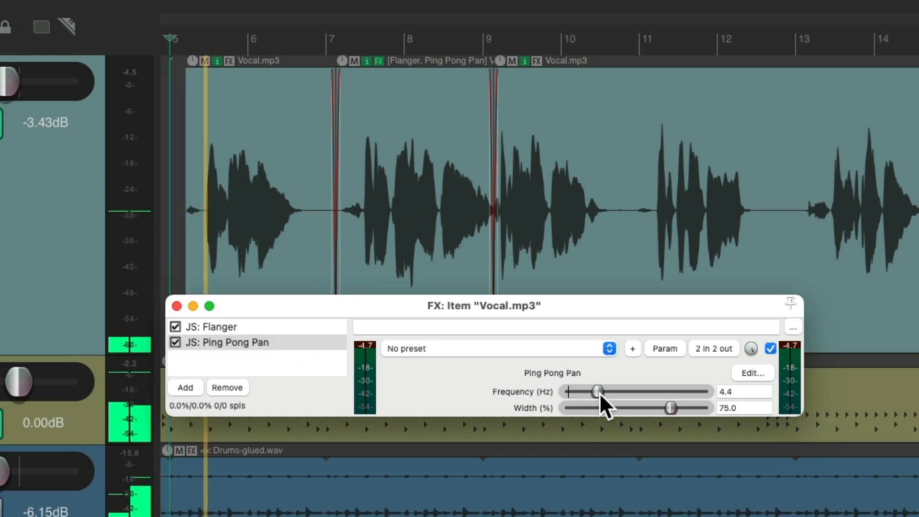
{"action": "left_click_drag", "start_coordinate": [599, 393], "coordinate": [601, 394]}
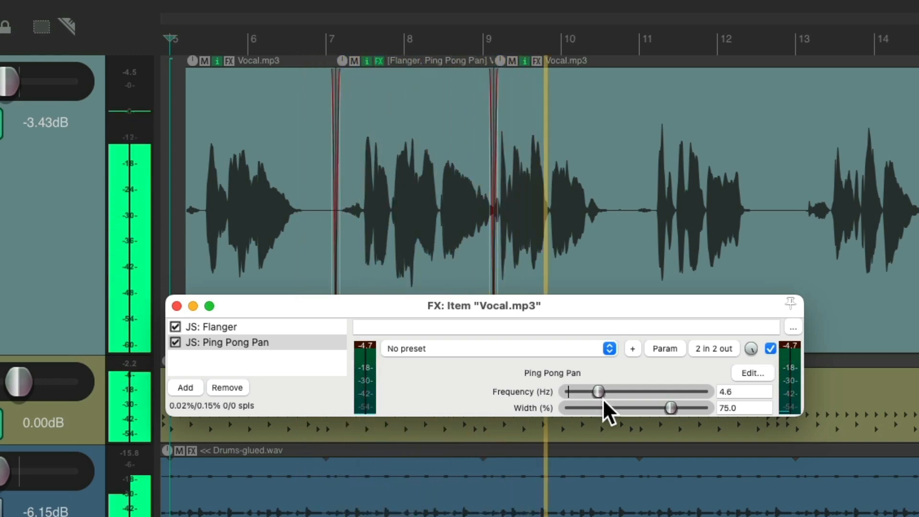
{"action": "key", "text": "space"}
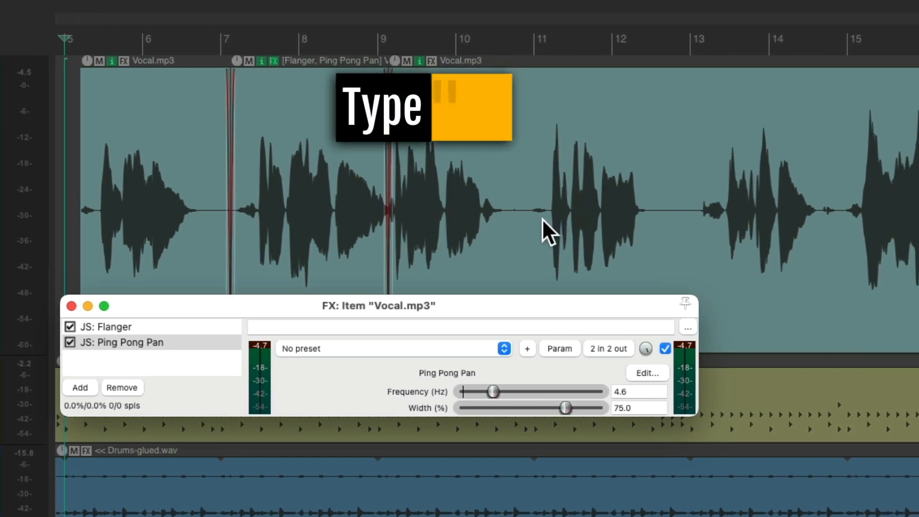
Split the vocal shortly after bar 11 and before bar 13, and copy the flanger and panning effects onto that new item.
{"action": "key", "text": "s"}
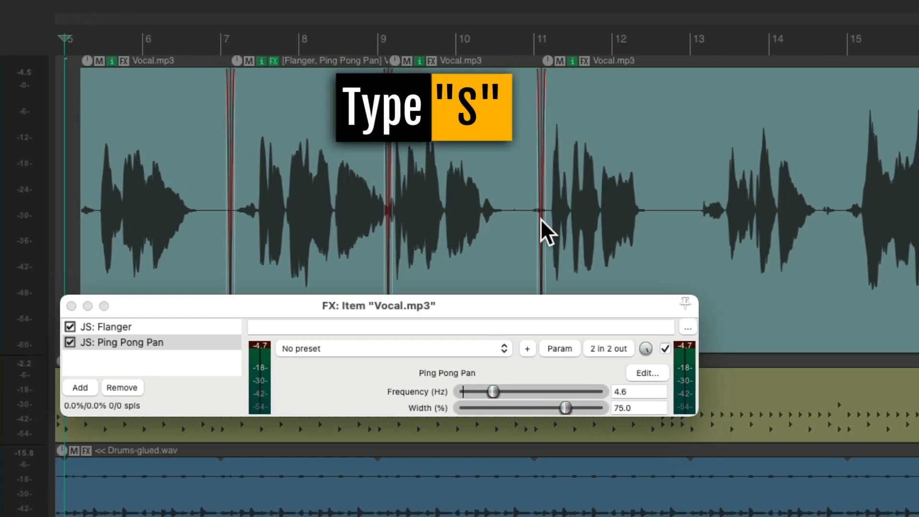
{"action": "key", "text": "s"}
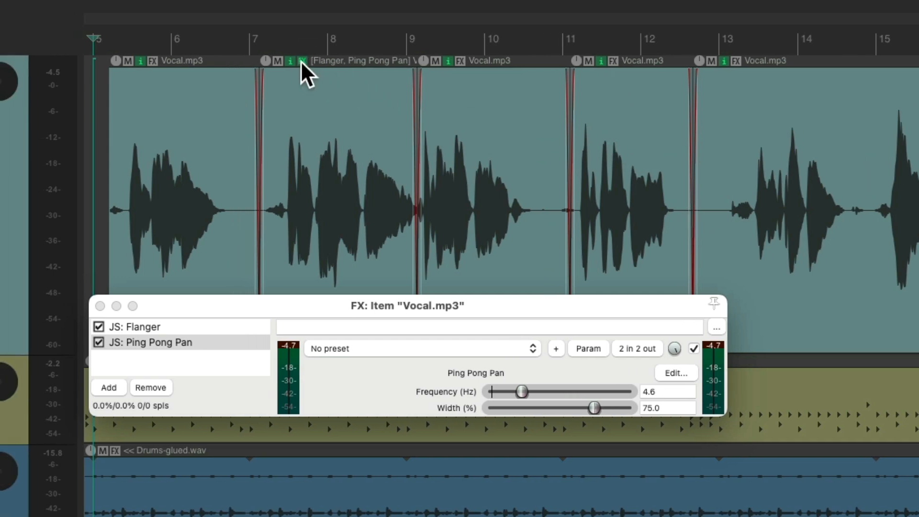
{"action": "left_click_drag", "start_coordinate": [302, 62], "coordinate": [620, 133]}
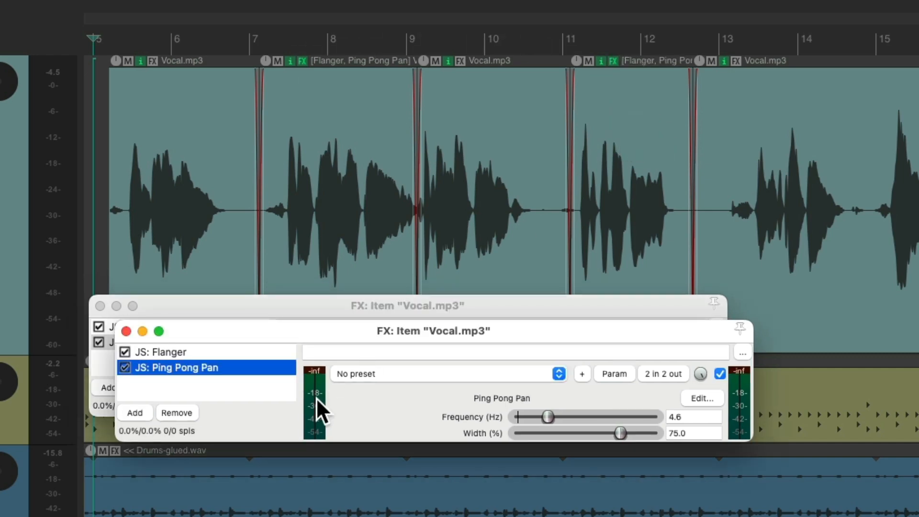
{"action": "left_click", "coordinate": [244, 352]}
{"action": "left_click", "coordinate": [247, 371]}
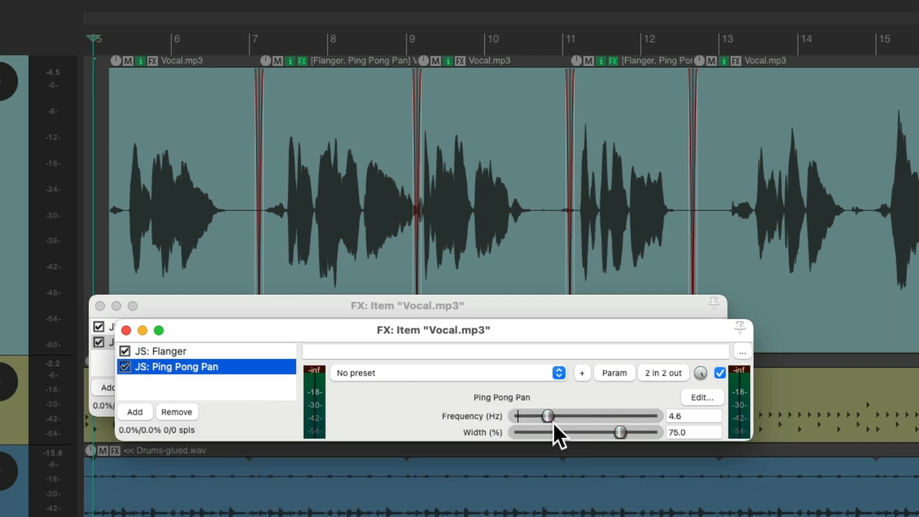
Lower the Ping Pong Pan frequency on the bar 11 vocal item to about 2.2 Hz, and set the bar 7 item's to 4.8 Hz during playback.
{"action": "left_click_drag", "start_coordinate": [548, 416], "coordinate": [538, 419]}
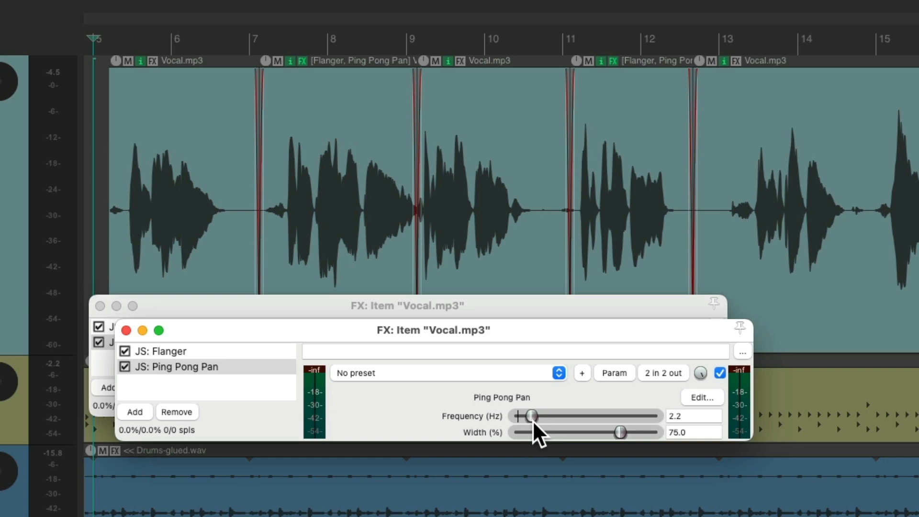
{"action": "key", "text": "space"}
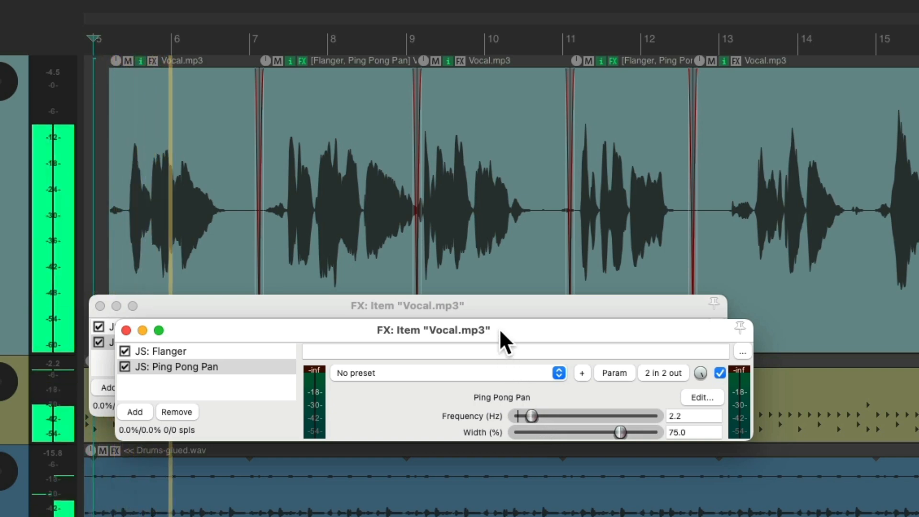
{"action": "left_click_drag", "start_coordinate": [499, 328], "coordinate": [479, 440]}
{"action": "left_click", "coordinate": [509, 314]}
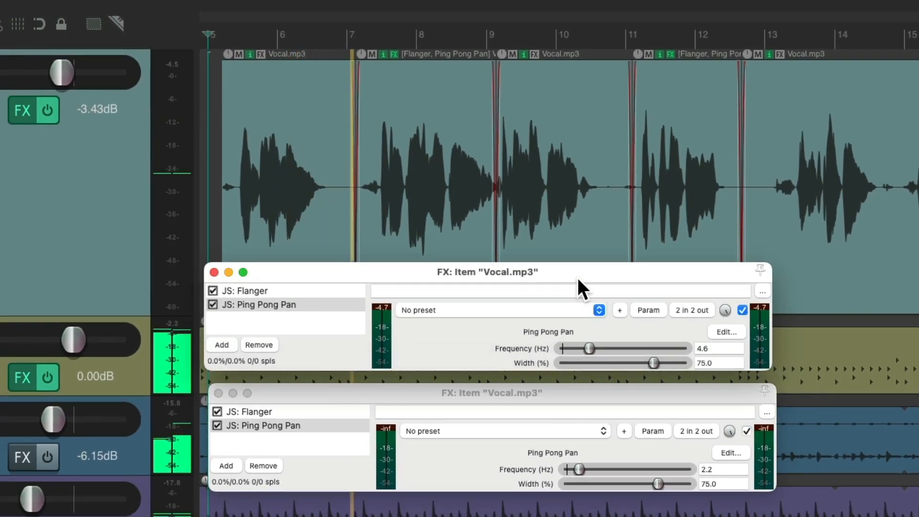
{"action": "left_click_drag", "start_coordinate": [586, 349], "coordinate": [588, 349]}
{"action": "left_click", "coordinate": [575, 394]}
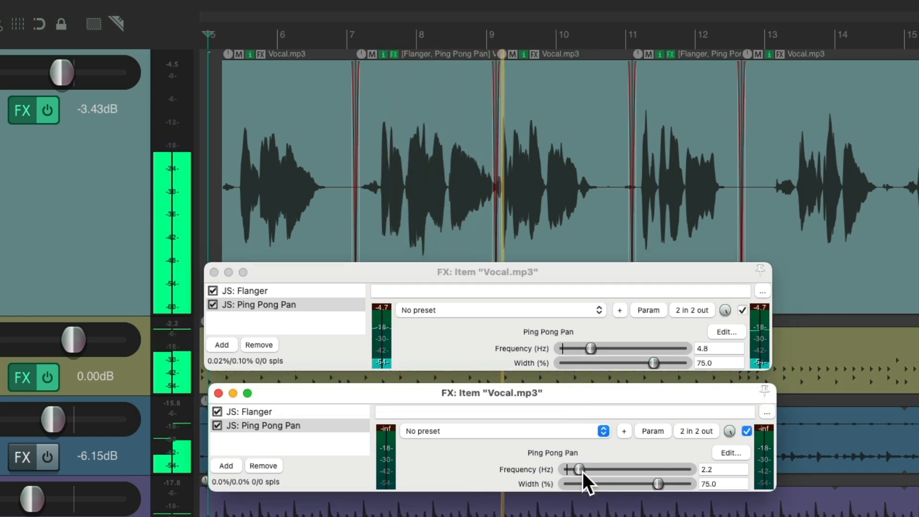
{"action": "left_click_drag", "start_coordinate": [583, 472], "coordinate": [579, 469]}
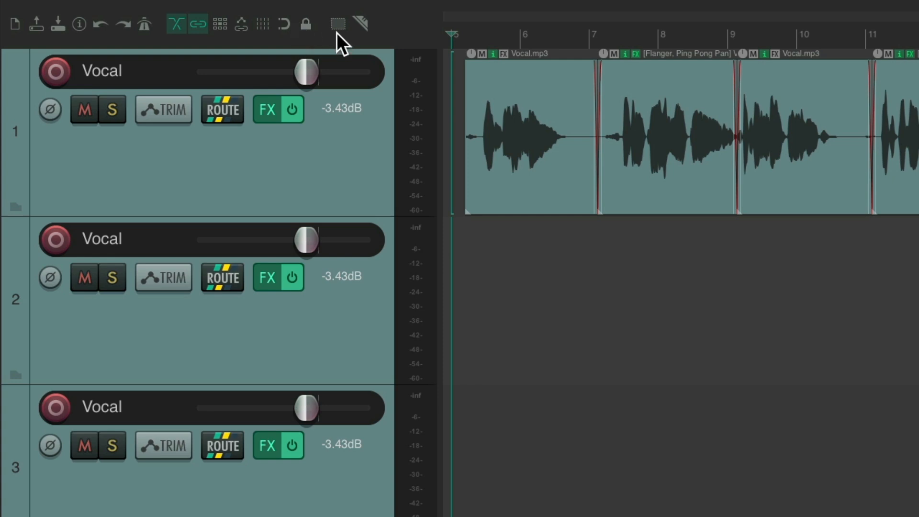
Enable locking for full items in the project's lock settings.
{"action": "right_click", "coordinate": [310, 25]}
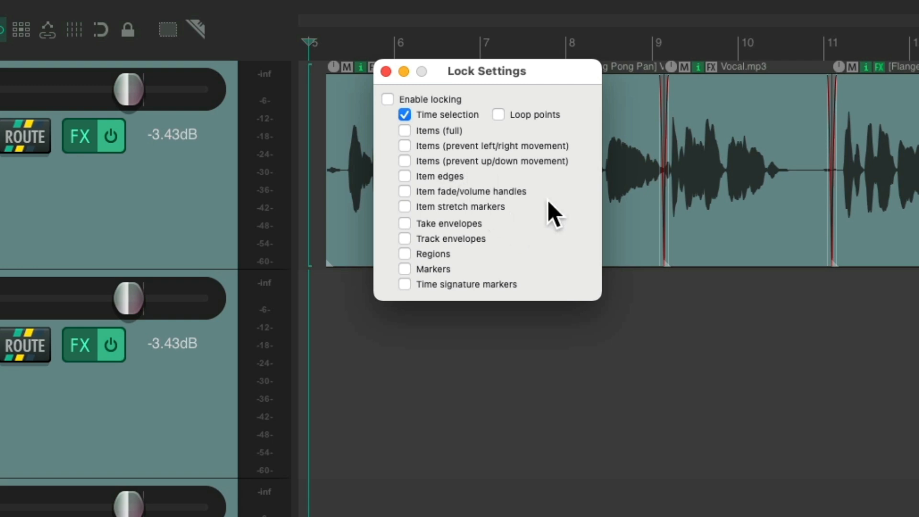
{"action": "left_click", "coordinate": [405, 131]}
{"action": "left_click", "coordinate": [388, 99]}
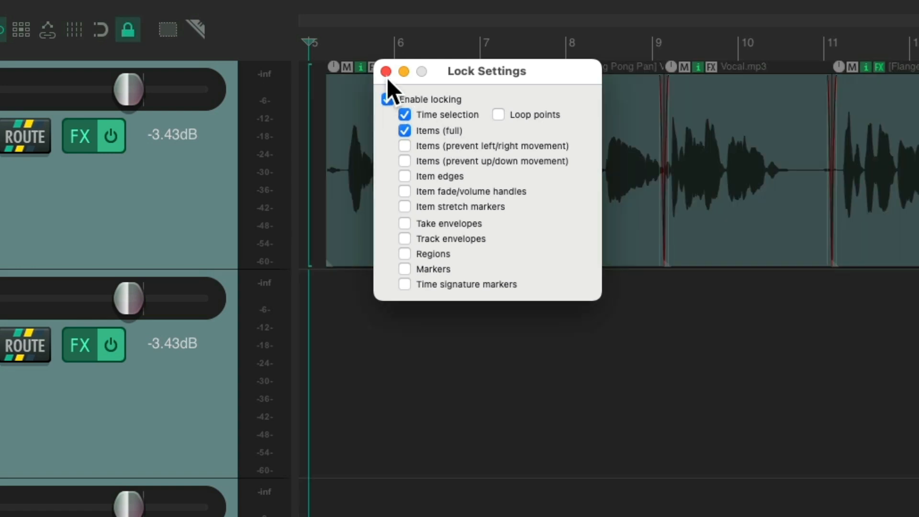
{"action": "left_click", "coordinate": [386, 71]}
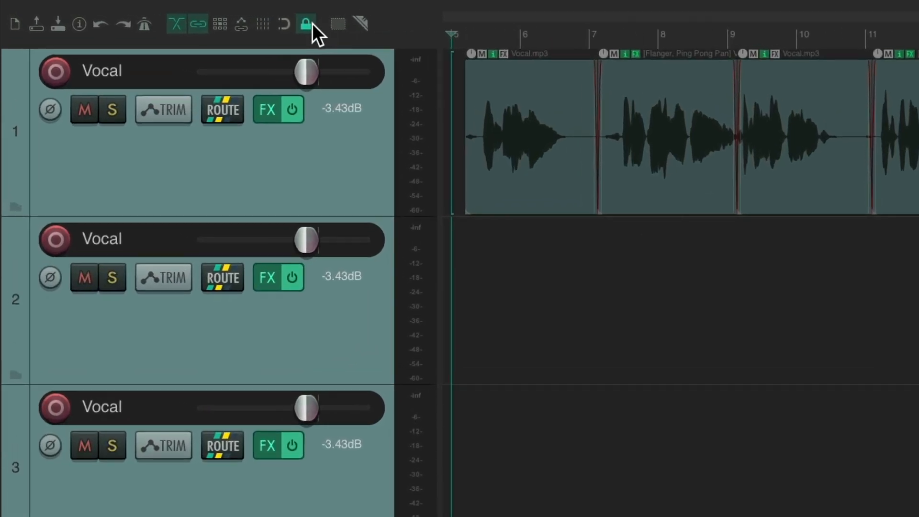
Change the lock settings to prevent only left/right item movement, with the time selection and full item locks disabled.
{"action": "right_click", "coordinate": [223, 18]}
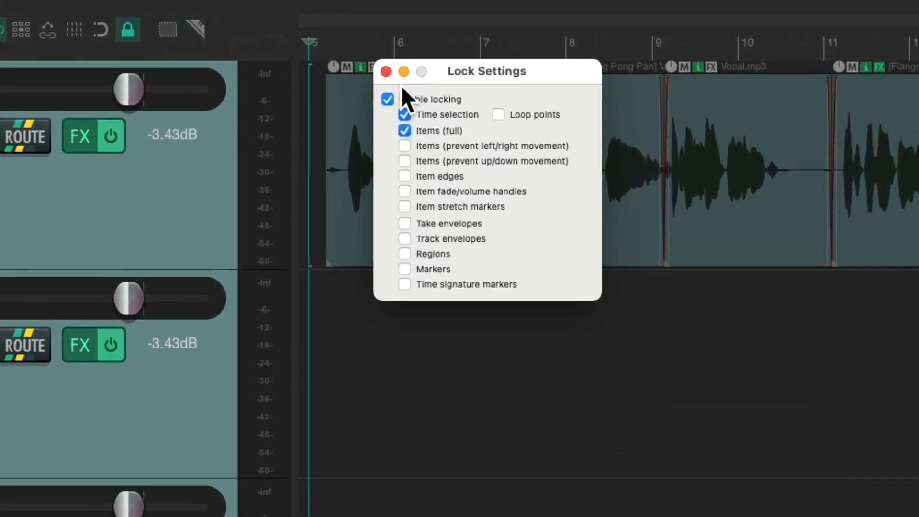
{"action": "left_click", "coordinate": [403, 130]}
{"action": "left_click", "coordinate": [404, 113]}
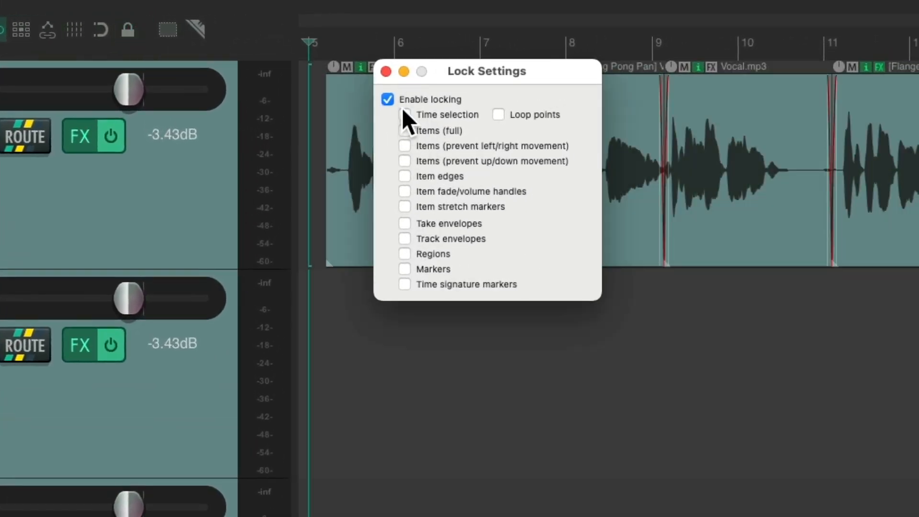
{"action": "left_click", "coordinate": [405, 146]}
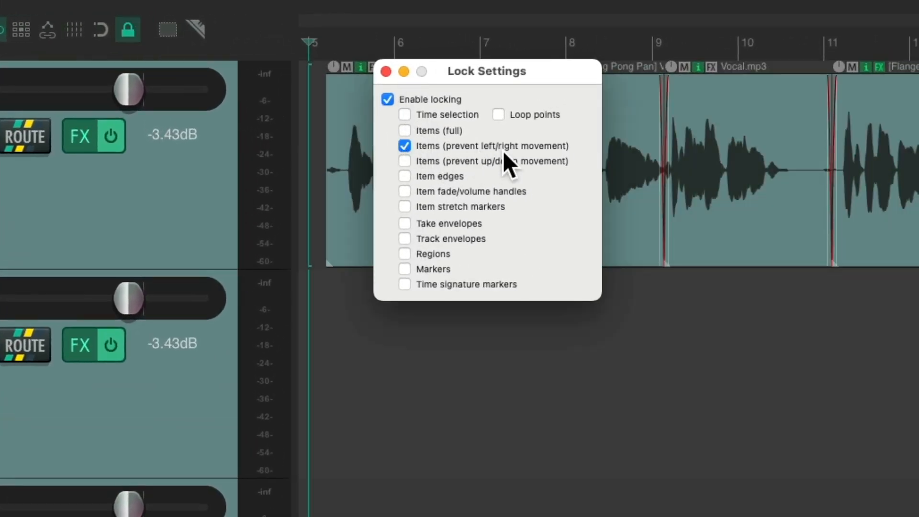
{"action": "left_click", "coordinate": [386, 71]}
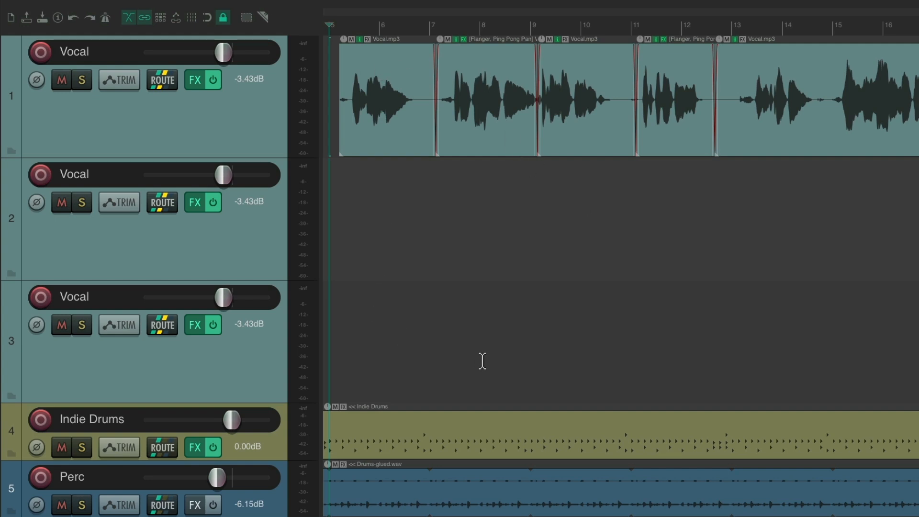
Test the horizontal lock by moving several vocal items down to the lower Vocal tracks and back to the first.
{"action": "left_click_drag", "start_coordinate": [370, 105], "coordinate": [421, 190]}
{"action": "key", "text": "ctrl+z"}
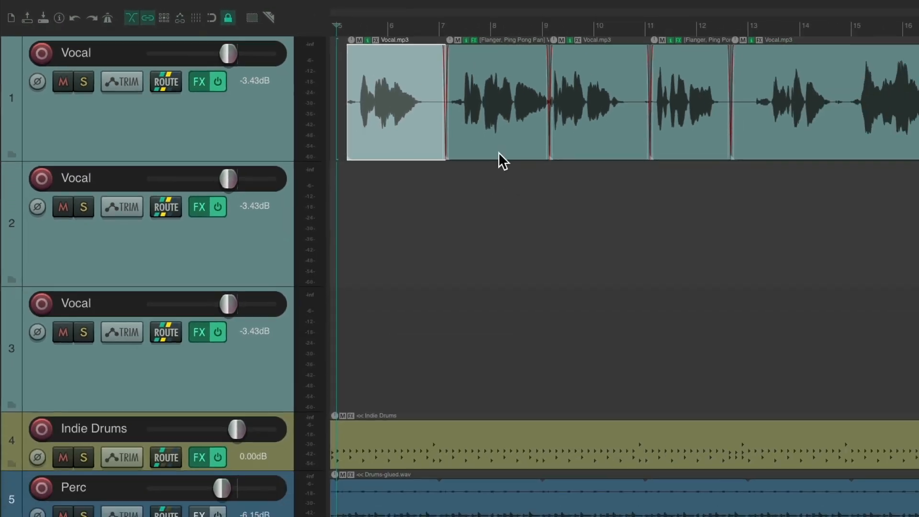
{"action": "left_click_drag", "start_coordinate": [683, 213], "coordinate": [651, 392]}
{"action": "left_click_drag", "start_coordinate": [475, 286], "coordinate": [479, 101]}
{"action": "left_click_drag", "start_coordinate": [562, 72], "coordinate": [557, 110]}
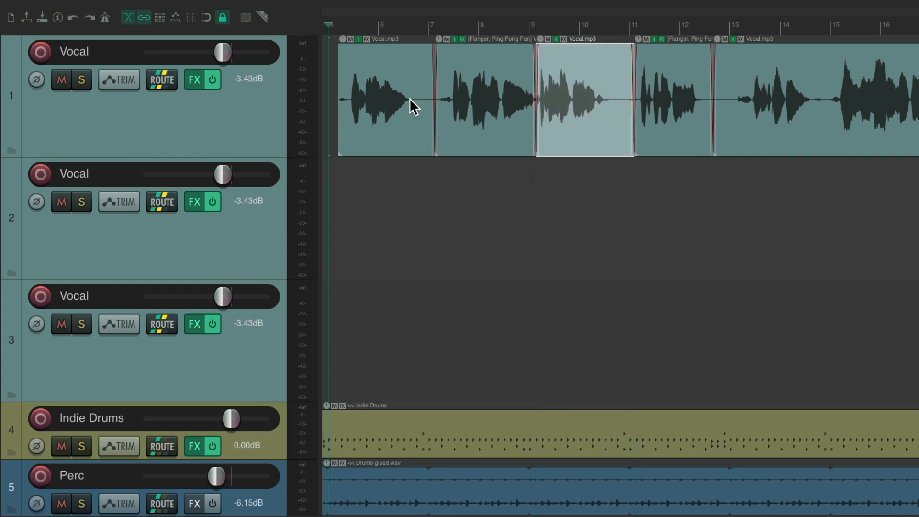
{"action": "left_click_drag", "start_coordinate": [409, 99], "coordinate": [395, 114]}
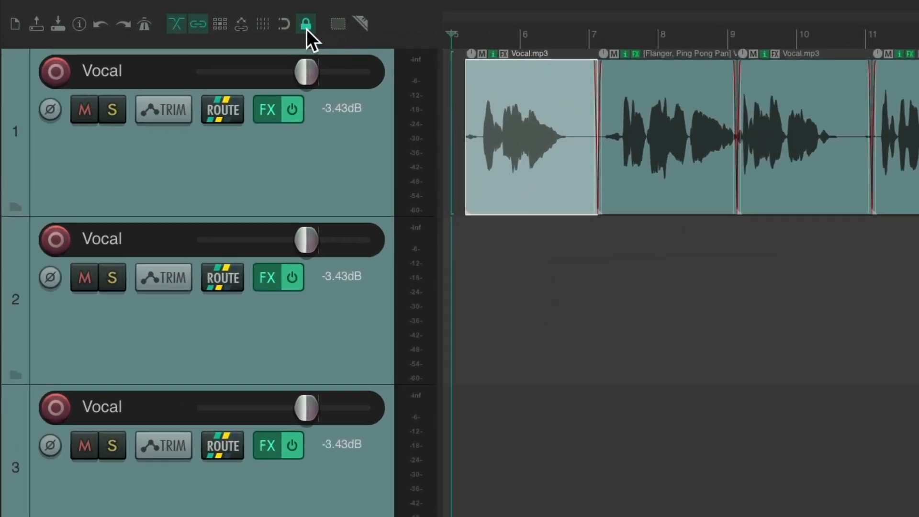
Switch the lock from left/right to up/down item movement, and test it on the bar 7 vocal item.
{"action": "right_click", "coordinate": [256, 20]}
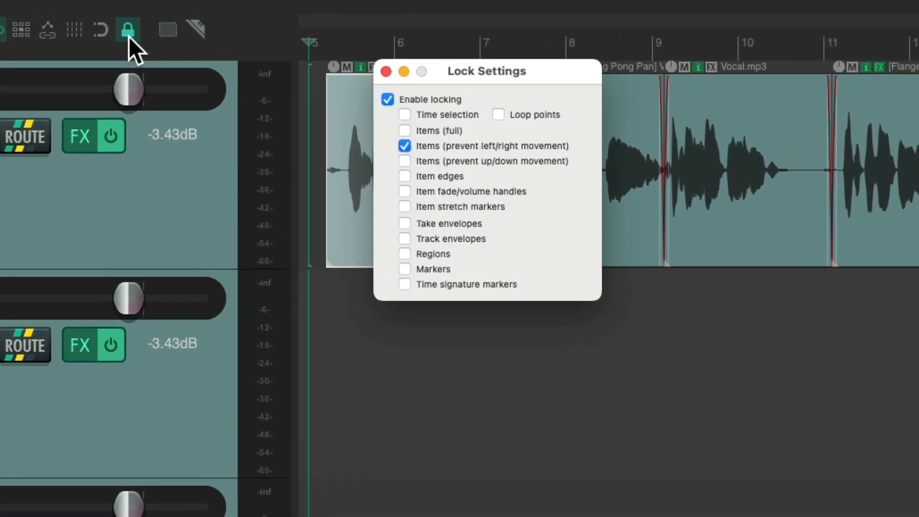
{"action": "left_click", "coordinate": [403, 146]}
{"action": "left_click", "coordinate": [405, 161]}
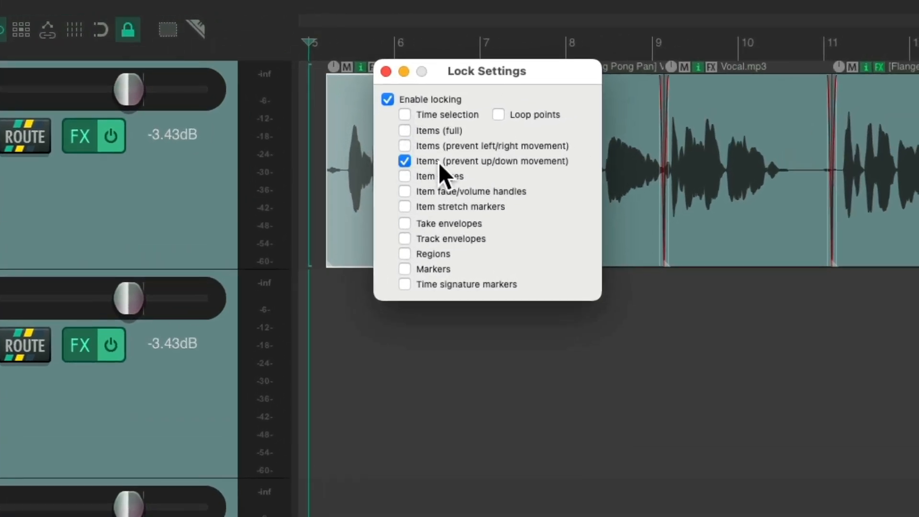
{"action": "left_click", "coordinate": [386, 72]}
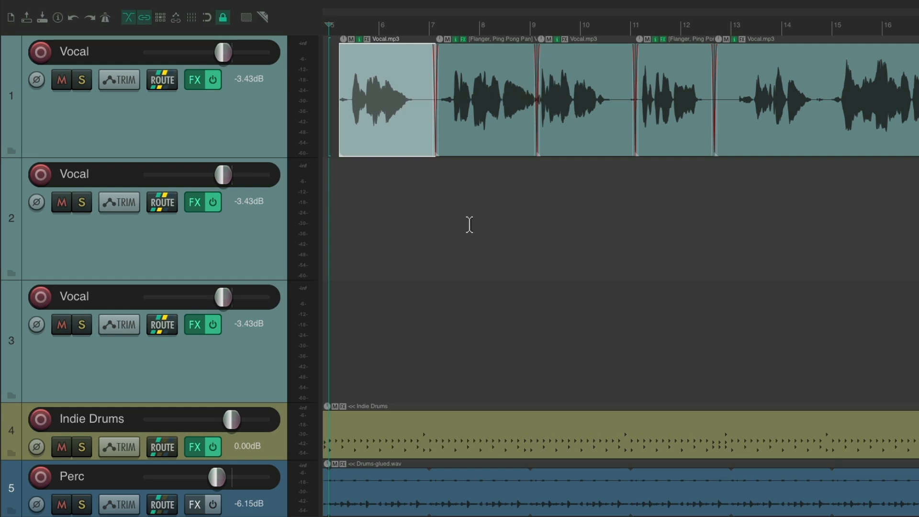
{"action": "left_click_drag", "start_coordinate": [501, 56], "coordinate": [486, 116]}
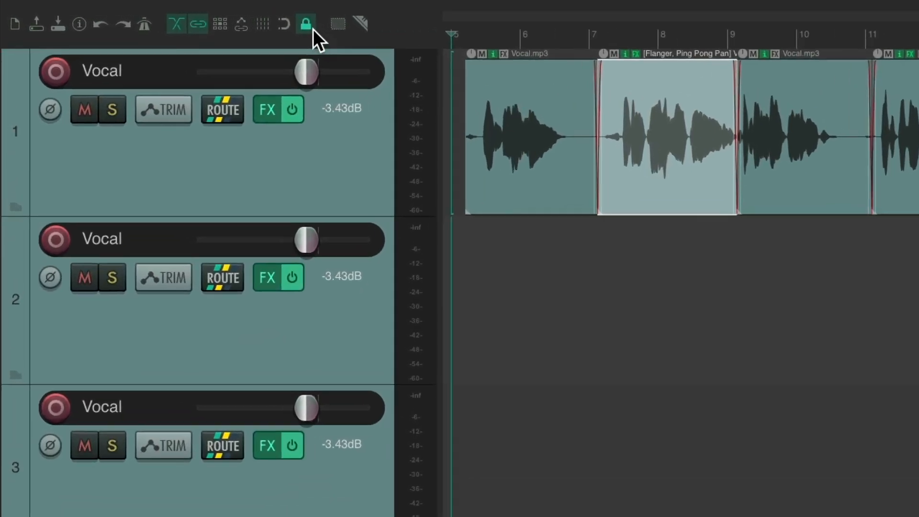
{"action": "right_click", "coordinate": [223, 17]}
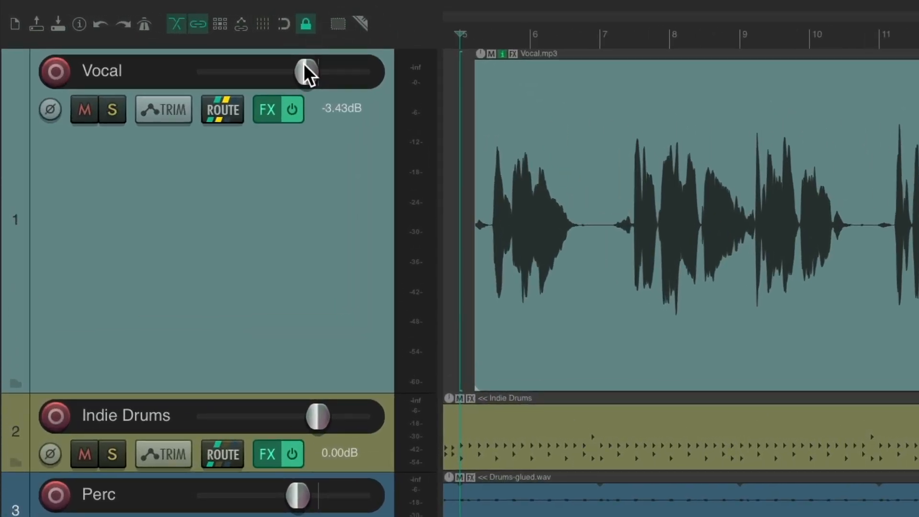
Try lowering the whole vocal item's volume by about 1 dB with its item volume knob, resetting it to 0 dB.
{"action": "mouse_move", "coordinate": [304, 65]}
{"action": "left_mouse_down"}
{"action": "mouse_move", "coordinate": [258, 73]}
{"action": "mouse_move", "coordinate": [305, 71]}
{"action": "left_mouse_up"}
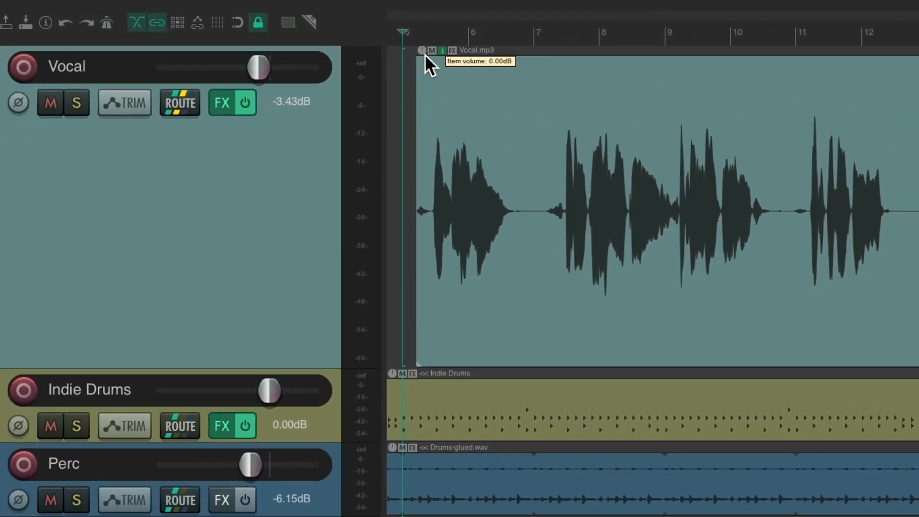
{"action": "left_click_drag", "start_coordinate": [458, 62], "coordinate": [436, 59]}
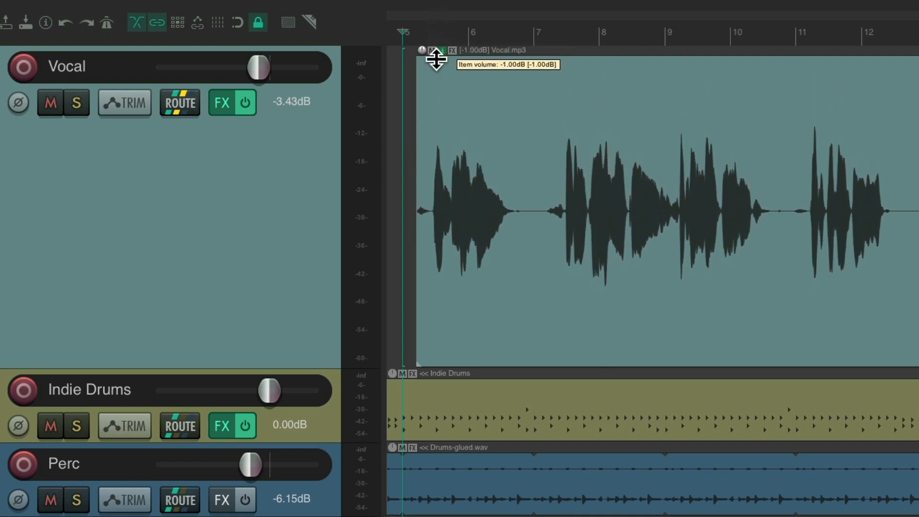
{"action": "double_click", "coordinate": [420, 50]}
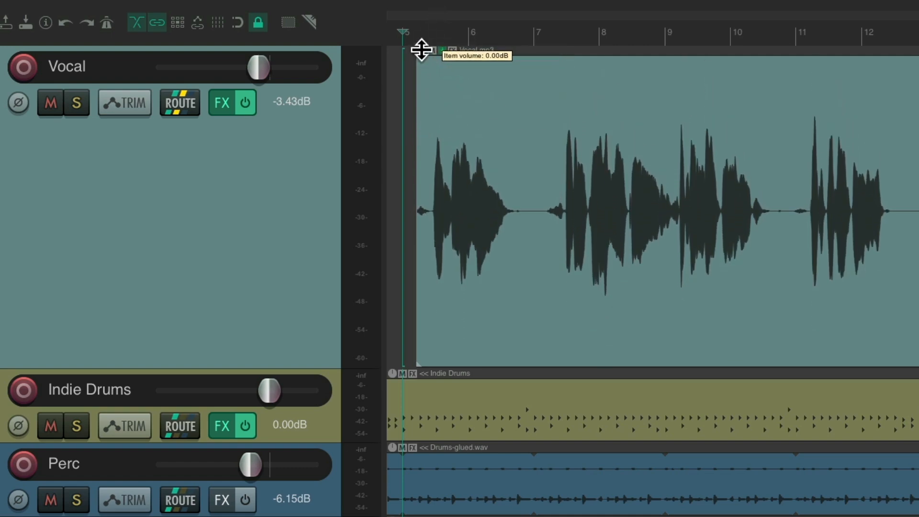
{"action": "mouse_move", "coordinate": [421, 48]}
{"action": "left_mouse_down"}
{"action": "mouse_move", "coordinate": [425, 109]}
{"action": "mouse_move", "coordinate": [437, 16]}
{"action": "mouse_move", "coordinate": [431, 56]}
{"action": "mouse_move", "coordinate": [424, 50]}
{"action": "left_mouse_up"}
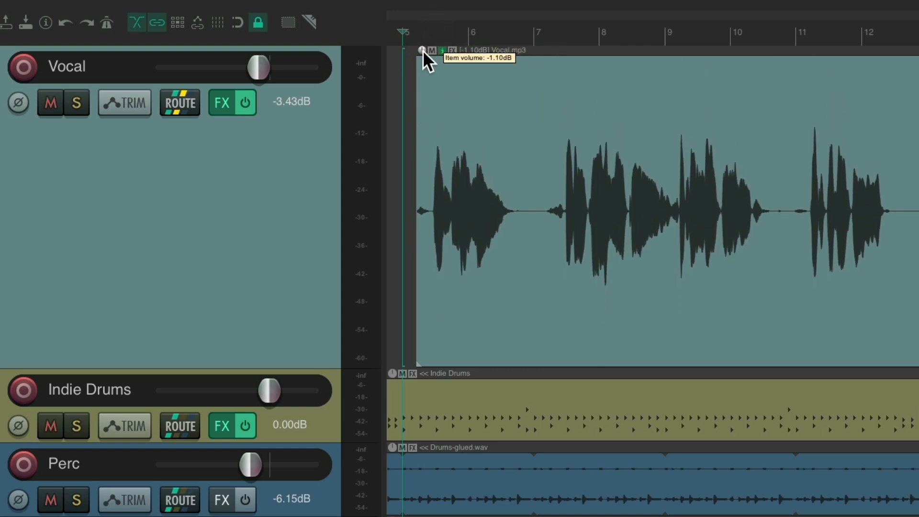
{"action": "double_click", "coordinate": [422, 50]}
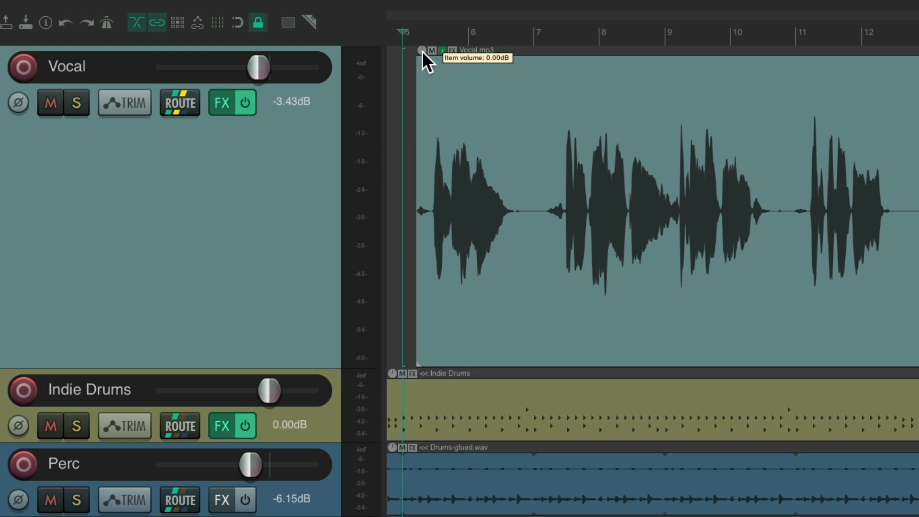
{"action": "mouse_move", "coordinate": [423, 52]}
{"action": "left_mouse_down"}
{"action": "mouse_move", "coordinate": [425, 93]}
{"action": "mouse_move", "coordinate": [423, 37]}
{"action": "mouse_move", "coordinate": [424, 48]}
{"action": "left_mouse_up"}
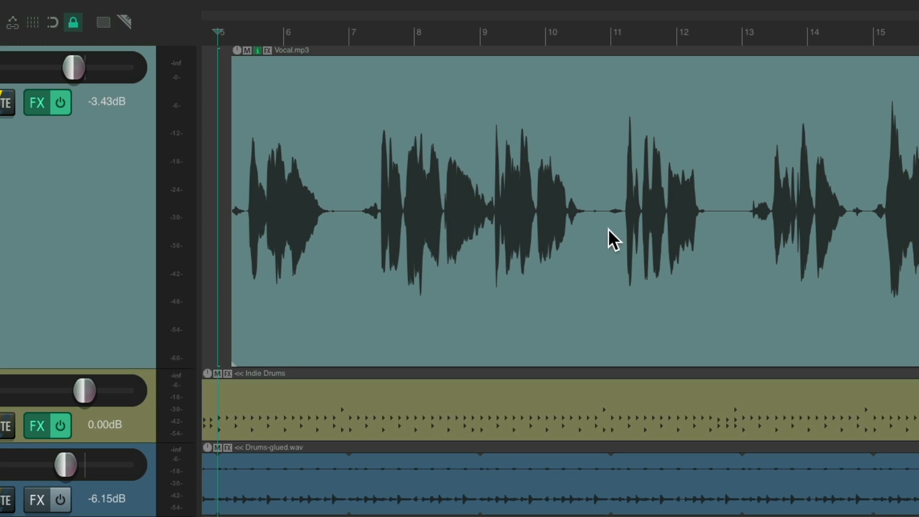
Split the vocal just before bars 11 and 13, and lower the item between the splits to -1.20 dB.
{"action": "key", "text": "s"}
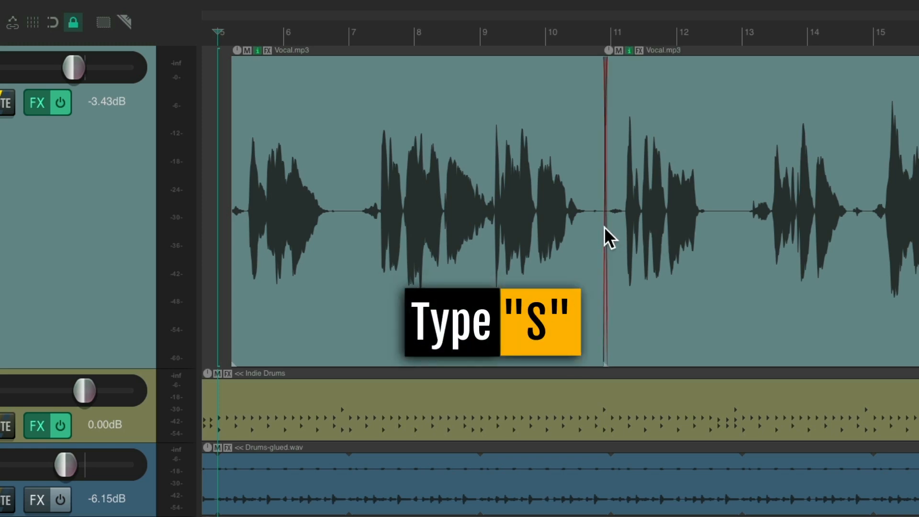
{"action": "key", "text": "s"}
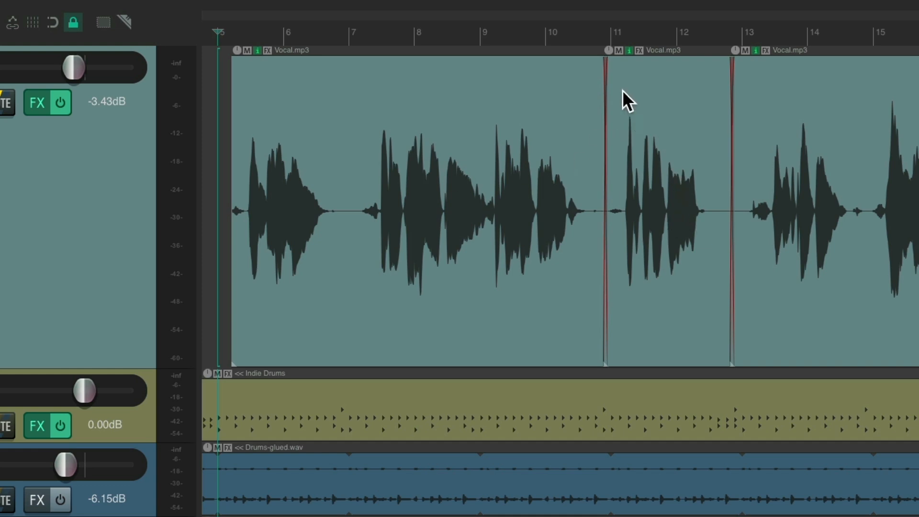
{"action": "mouse_move", "coordinate": [609, 57]}
{"action": "left_mouse_down"}
{"action": "mouse_move", "coordinate": [610, 75]}
{"action": "mouse_move", "coordinate": [605, 56]}
{"action": "left_mouse_up"}
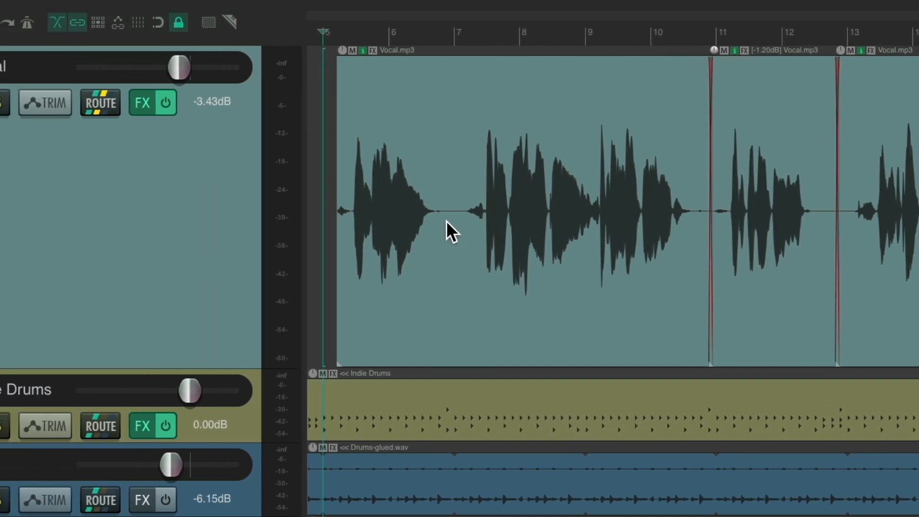
Split the vocal just before bar 7 and raise the first item's volume to +0.60 dB.
{"action": "key", "text": "s"}
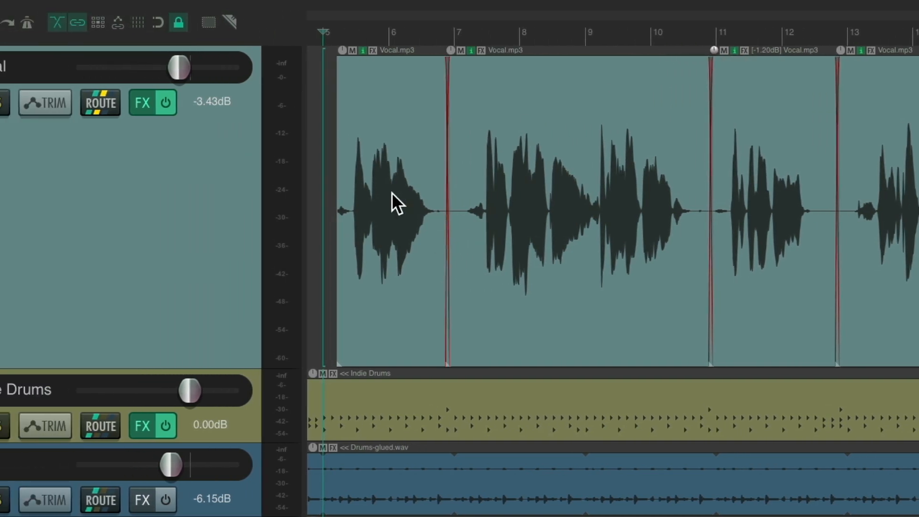
{"action": "left_click_drag", "start_coordinate": [341, 53], "coordinate": [343, 45]}
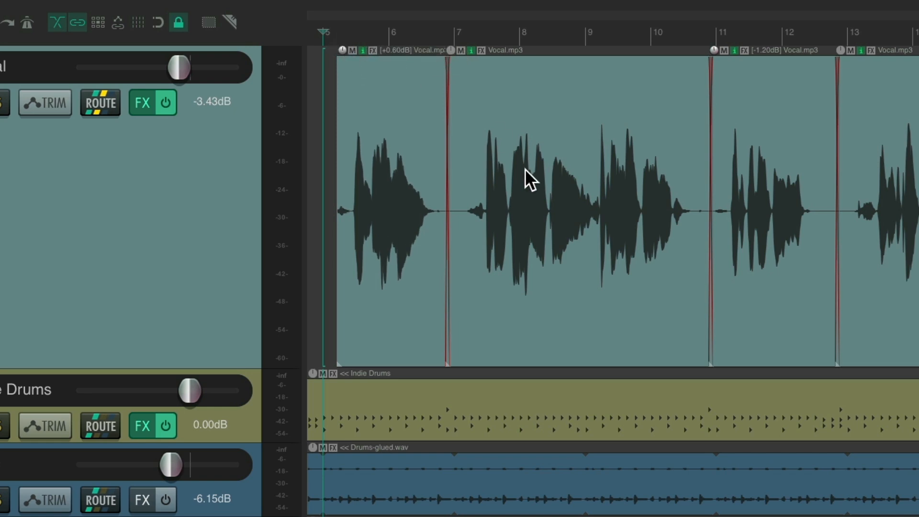
Audition the vocal phrase that starts shortly after bar 9.
{"action": "key", "text": "space"}
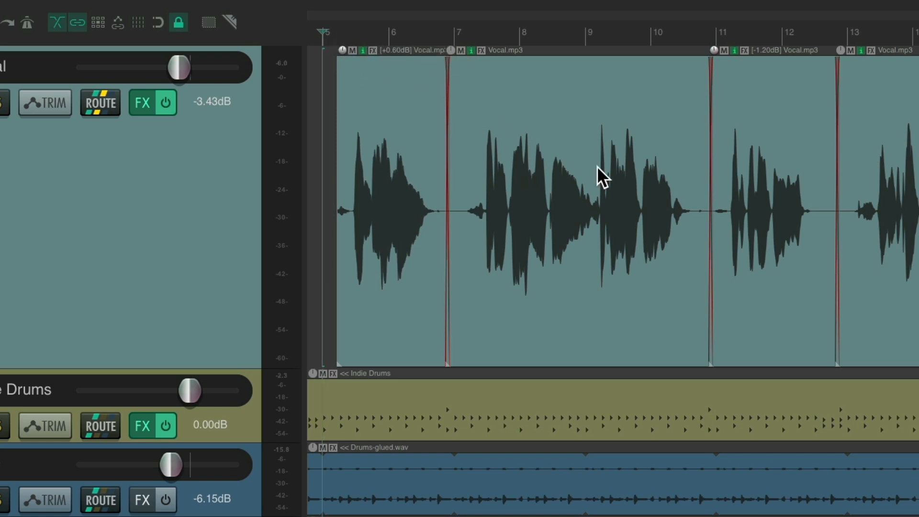
{"action": "scroll", "coordinate": [604, 210], "scroll_direction": "up", "scroll_amount": 6}
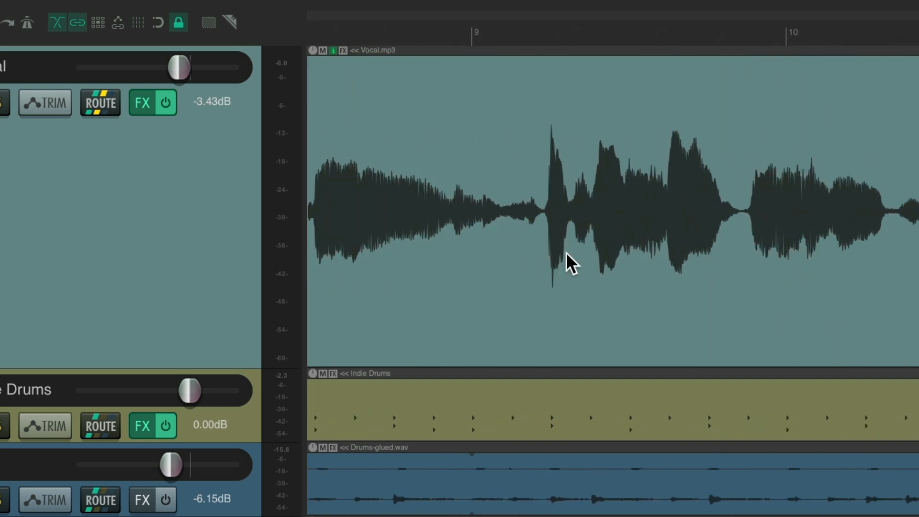
{"action": "scroll", "coordinate": [566, 252], "scroll_direction": "right", "scroll_amount": 2}
{"action": "scroll", "coordinate": [566, 252], "scroll_direction": "up", "scroll_amount": 2}
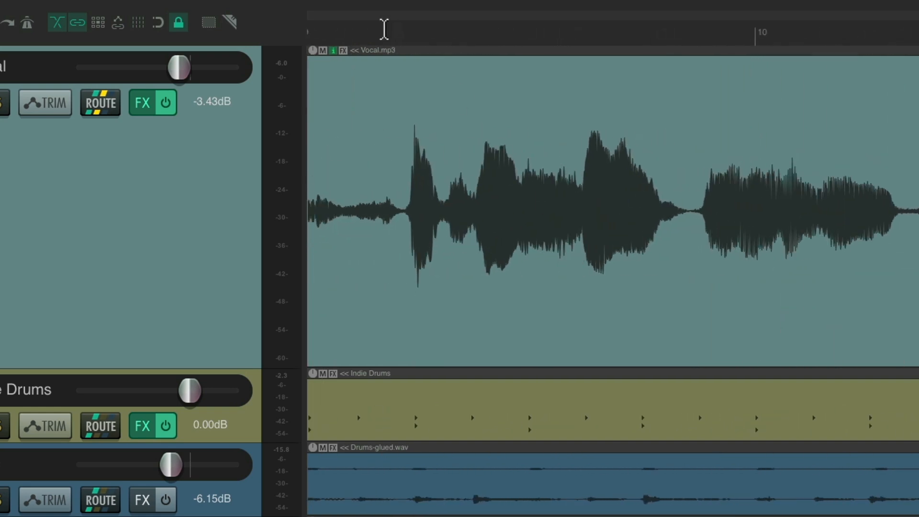
{"action": "left_click", "coordinate": [385, 29]}
{"action": "left_click", "coordinate": [385, 30]}
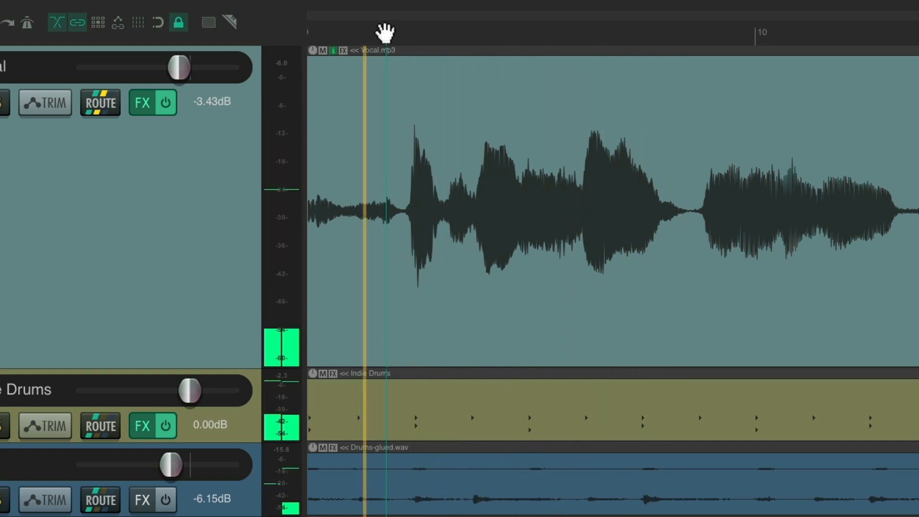
{"action": "key", "text": "space"}
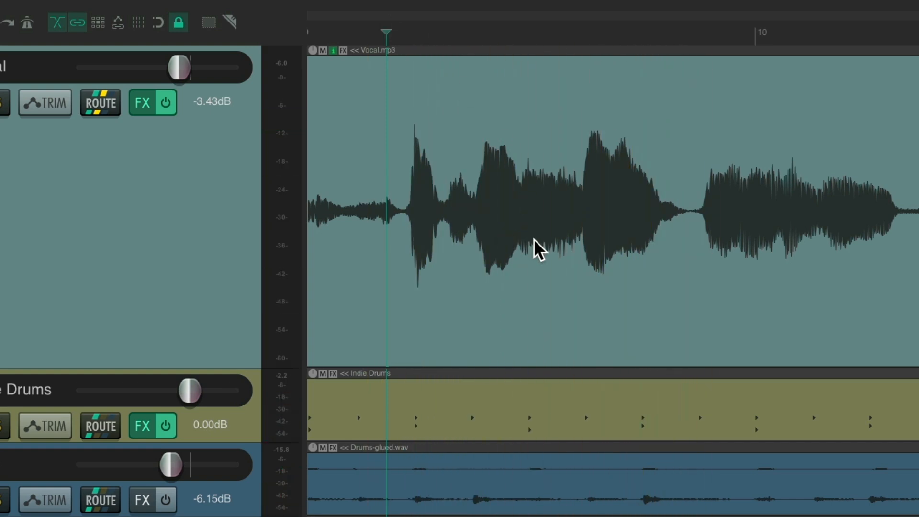
Split the vocal phrase after bar 9 at four points to isolate the two quieter segments between its louder peaks.
{"action": "scroll", "coordinate": [481, 267], "scroll_direction": "up", "scroll_amount": 4}
{"action": "scroll", "coordinate": [493, 283], "scroll_direction": "left", "scroll_amount": 1}
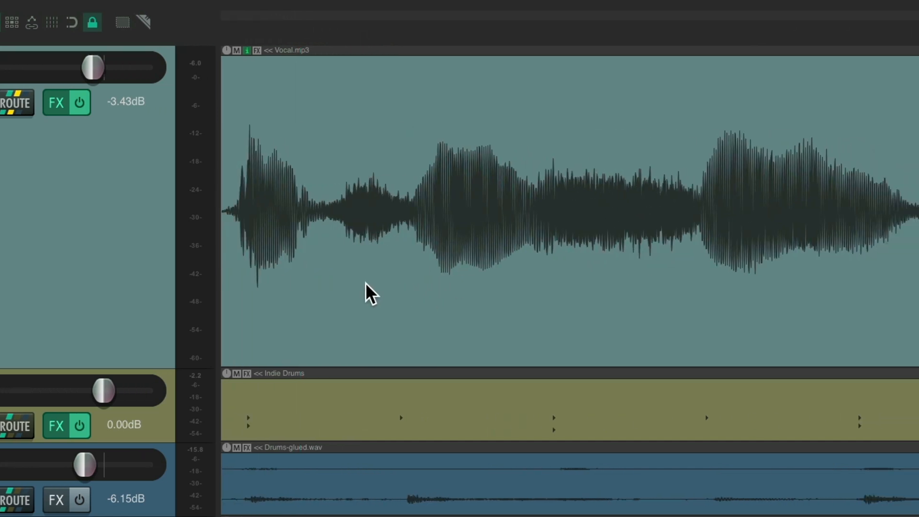
{"action": "scroll", "coordinate": [452, 283], "scroll_direction": "left", "scroll_amount": 1}
{"action": "scroll", "coordinate": [366, 282], "scroll_direction": "left", "scroll_amount": 1}
{"action": "key", "text": "s"}
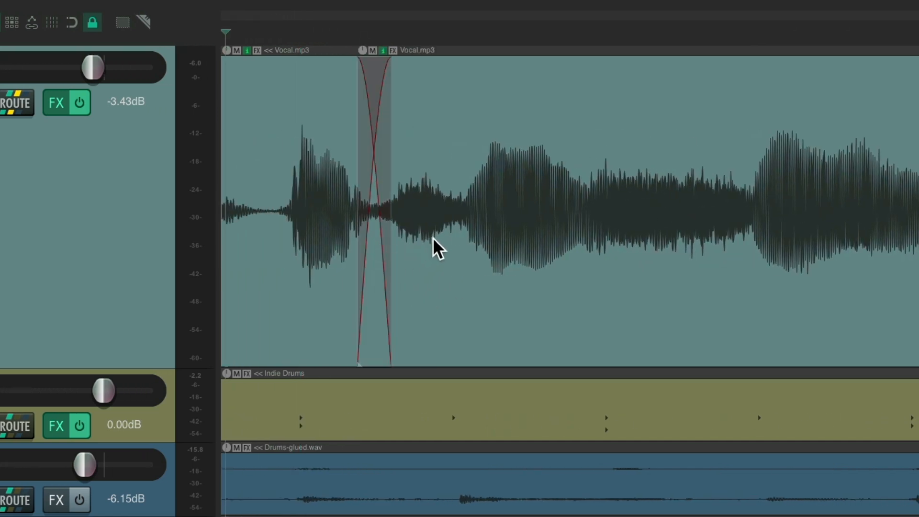
{"action": "key", "text": "s"}
{"action": "key", "text": "s"}
{"action": "key", "text": "s"}
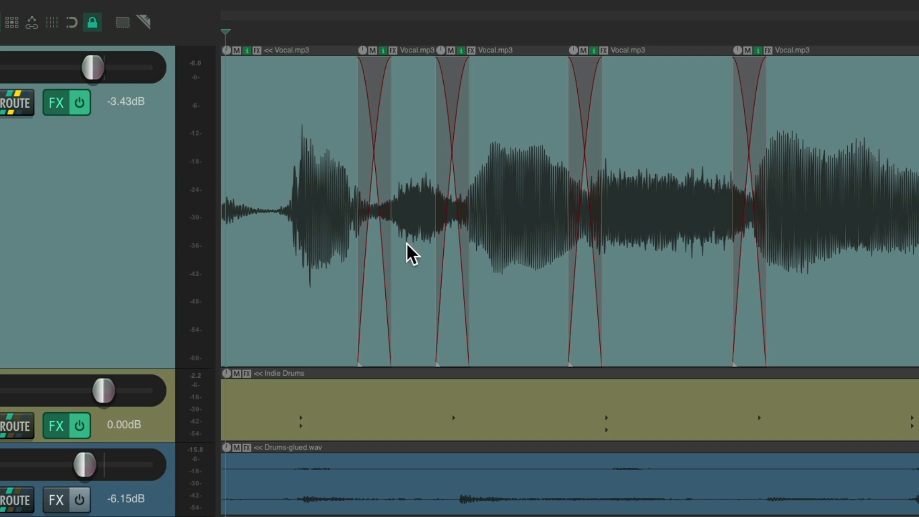
Lower the first isolated segment's item volume to about -5.7 dB and the second's to -6.1 dB, auditioning the phrase.
{"action": "mouse_move", "coordinate": [359, 57]}
{"action": "left_mouse_down"}
{"action": "mouse_move", "coordinate": [358, 78]}
{"action": "mouse_move", "coordinate": [363, 54]}
{"action": "left_mouse_up"}
{"action": "key", "text": "space"}
{"action": "key", "text": "space"}
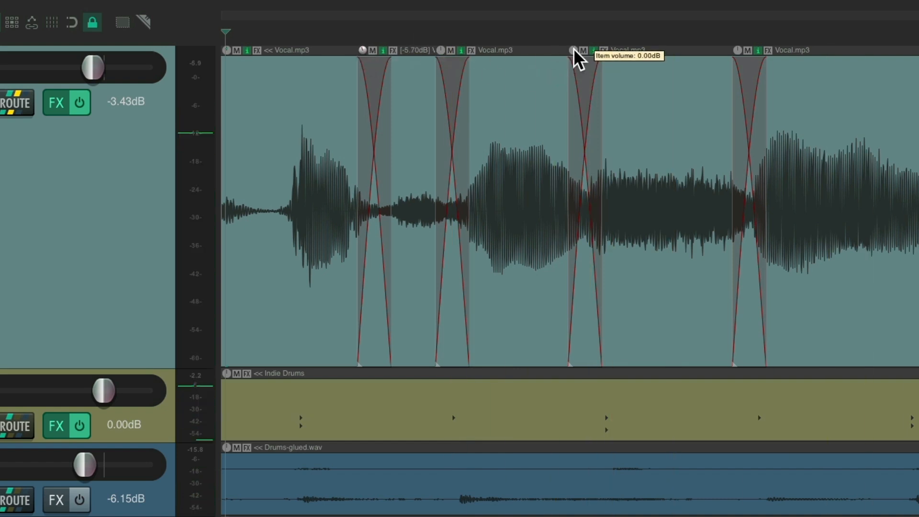
{"action": "left_click_drag", "start_coordinate": [573, 51], "coordinate": [571, 89]}
{"action": "left_click_drag", "start_coordinate": [579, 62], "coordinate": [573, 50]}
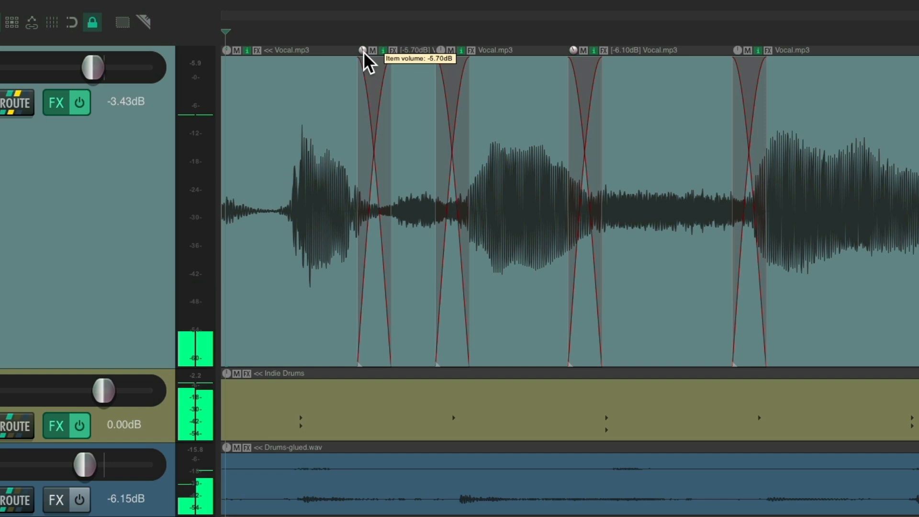
{"action": "left_click_drag", "start_coordinate": [364, 52], "coordinate": [362, 54]}
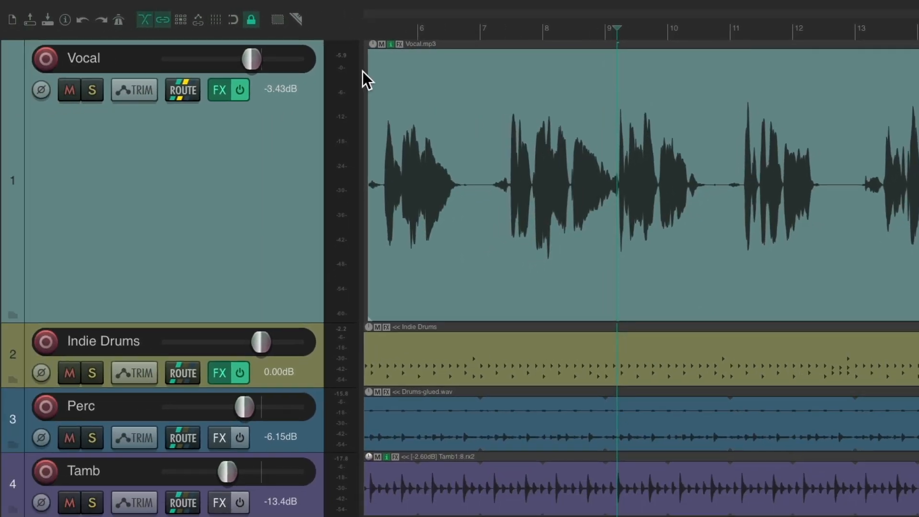
{"action": "mouse_move", "coordinate": [367, 47]}
{"action": "left_mouse_down"}
{"action": "mouse_move", "coordinate": [369, 65]}
{"action": "mouse_move", "coordinate": [369, 56]}
{"action": "left_mouse_up"}
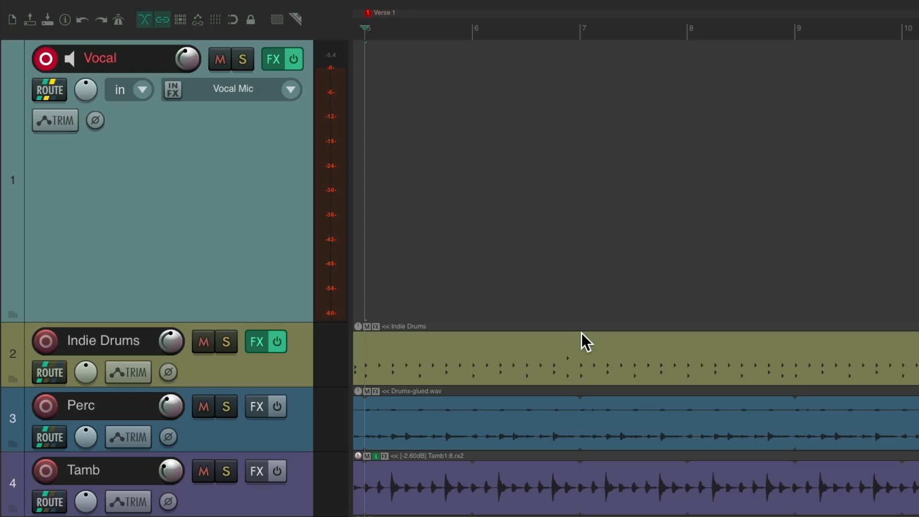
Record a vocal pass from bar 5 to just after bar 9, and record a second take over it.
{"action": "key", "text": "ctrl+r"}
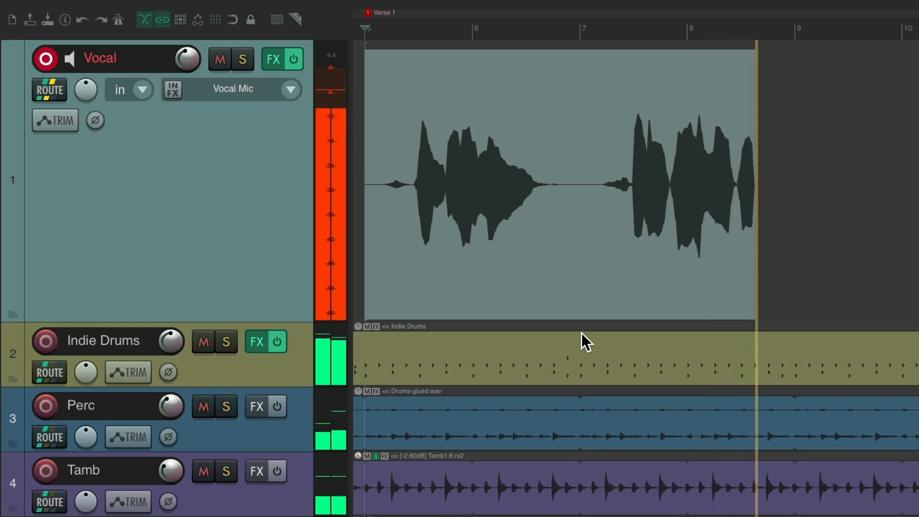
{"action": "key", "text": "space"}
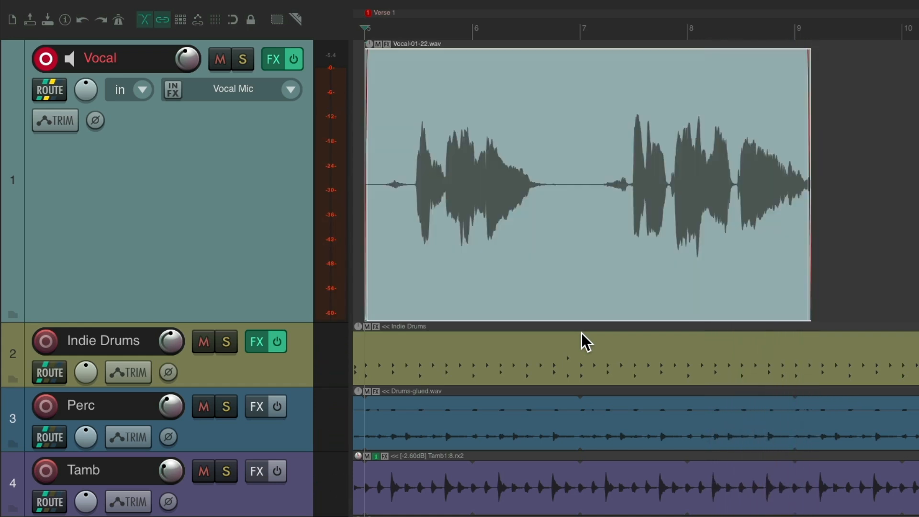
{"action": "key", "text": "space"}
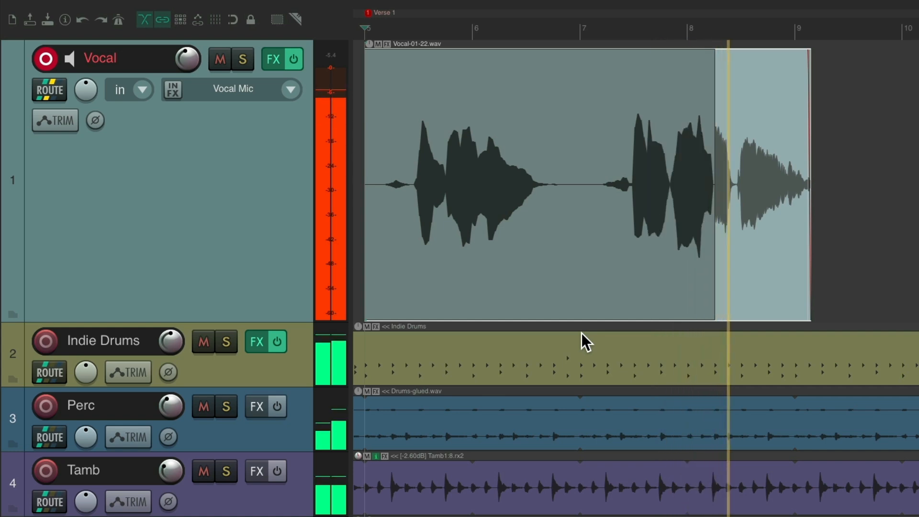
{"action": "key", "text": "space"}
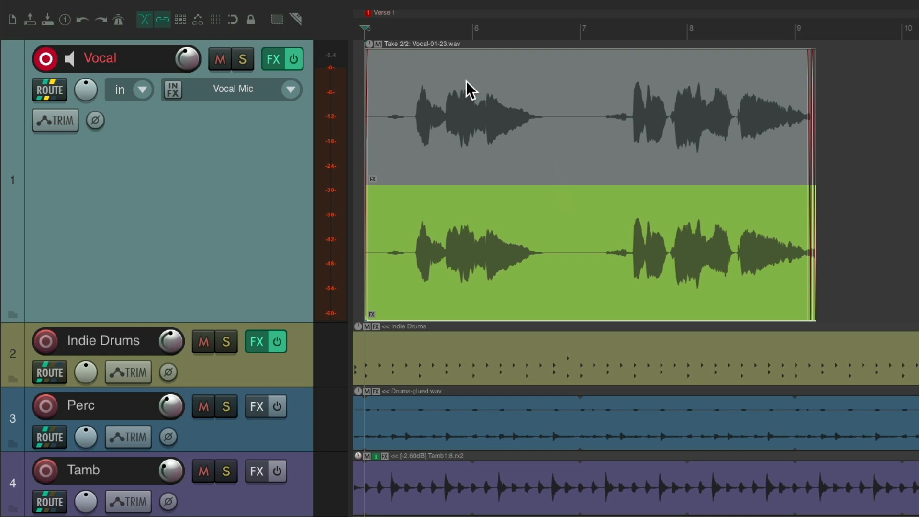
Switch the active take back and forth between the two vocal takes, ending on take 1.
{"action": "left_click", "coordinate": [449, 83]}
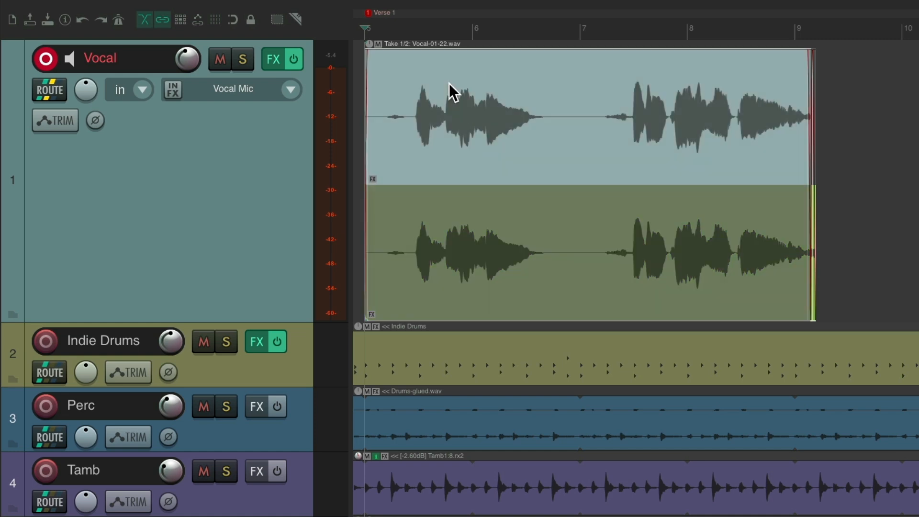
{"action": "left_click", "coordinate": [461, 196]}
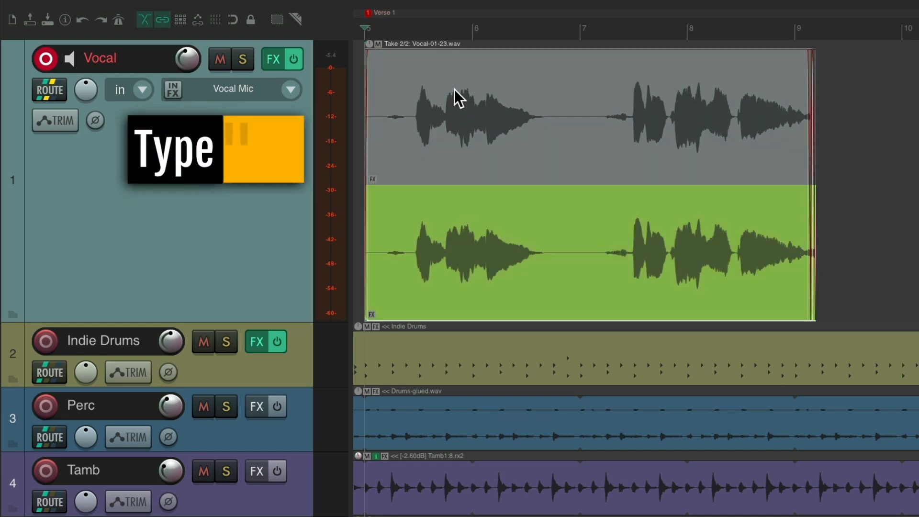
{"action": "key", "text": "t"}
{"action": "key", "text": "t"}
{"action": "key", "text": "t"}
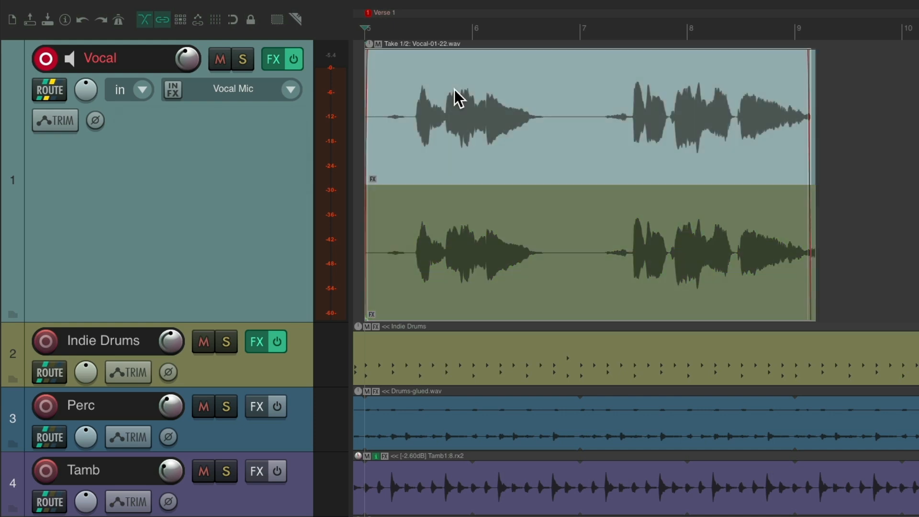
Split both vocal takes just before bar 7, and undo back to the first recording alone.
{"action": "key", "text": "s"}
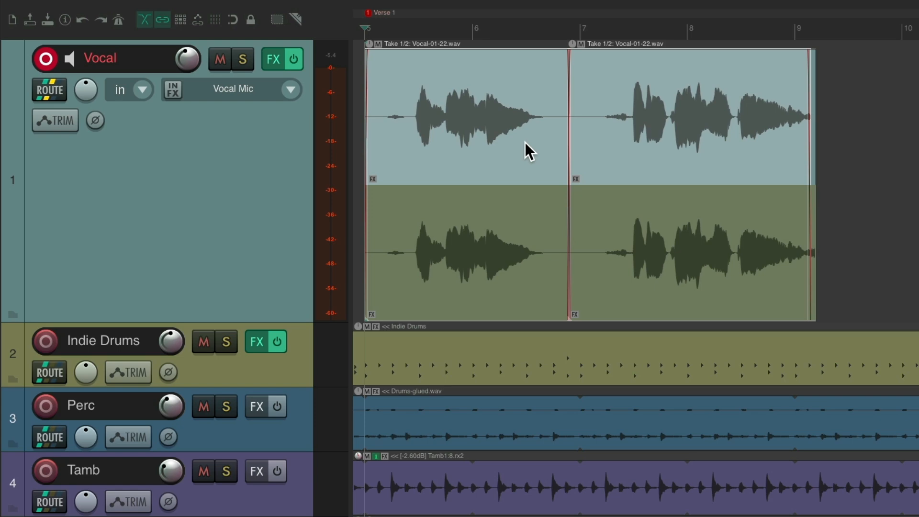
{"action": "key", "text": "ctrl+z"}
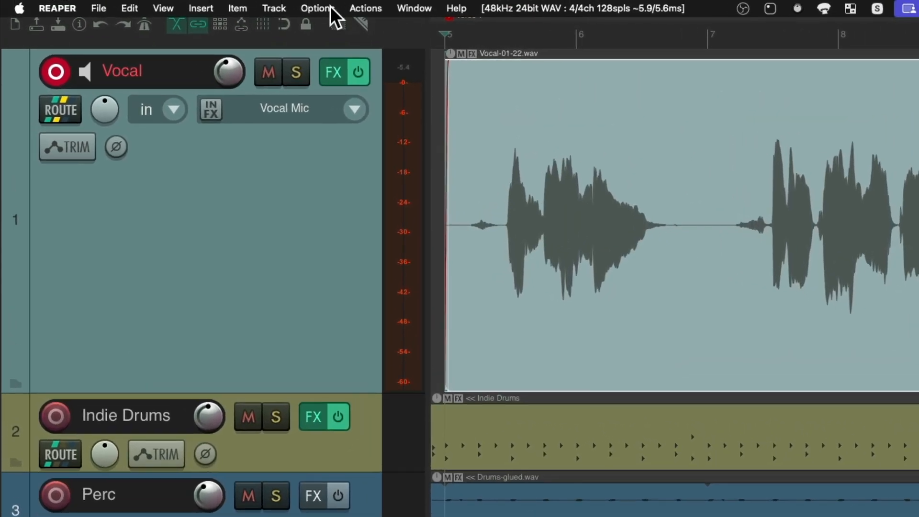
Set the overlapping recording behavior to Add lanes (new lanes play exclusively), and record the vocal again from bar 5.
{"action": "left_click", "coordinate": [318, 8]}
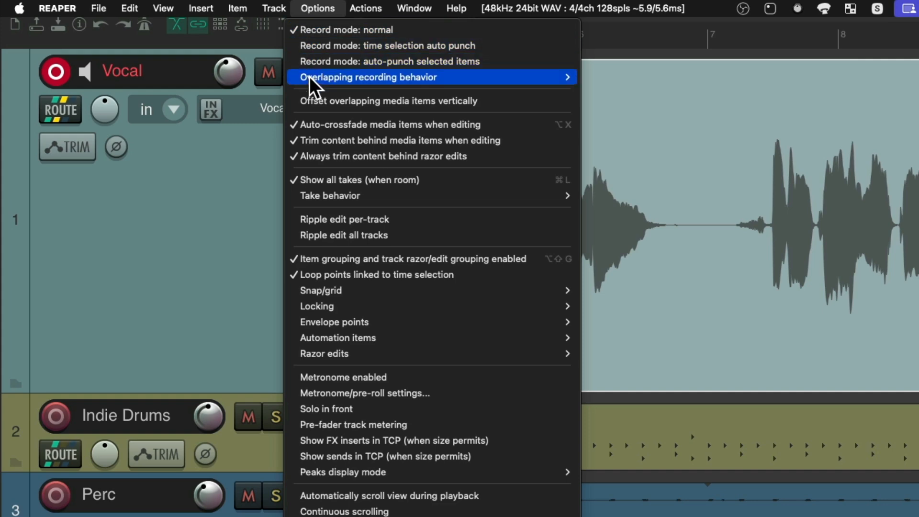
{"action": "mouse_move", "coordinate": [309, 78]}
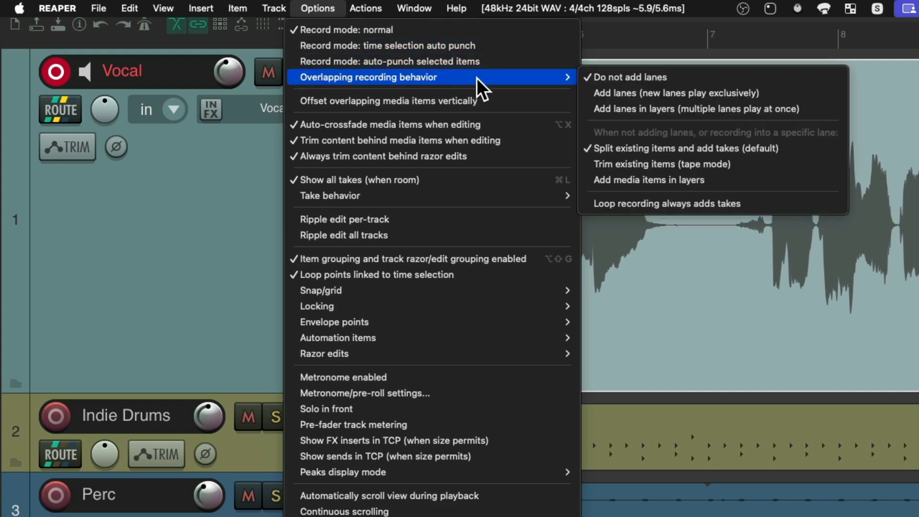
{"action": "left_click", "coordinate": [586, 92]}
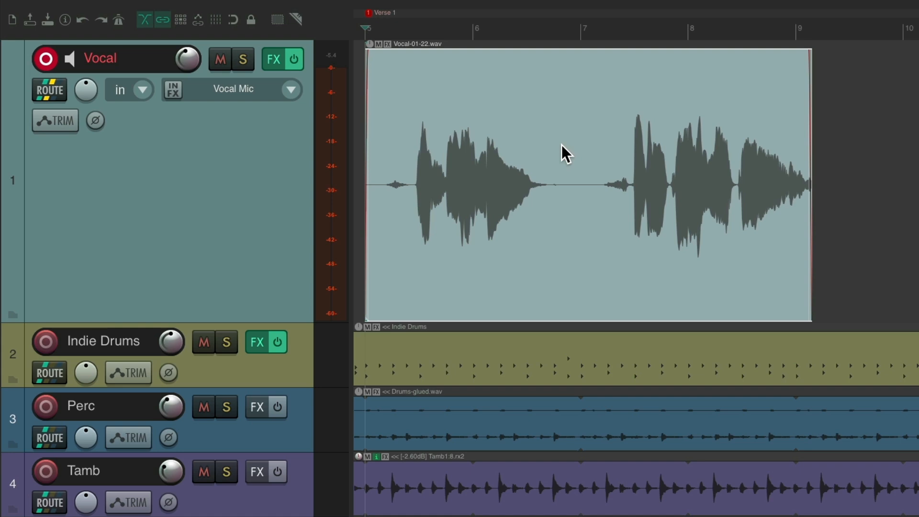
{"action": "key", "text": "ctrl+r"}
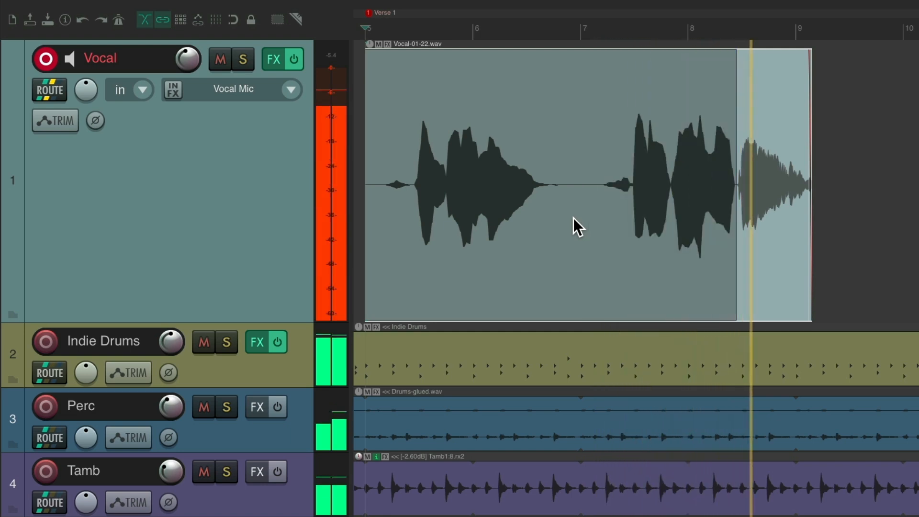
{"action": "key", "text": "space"}
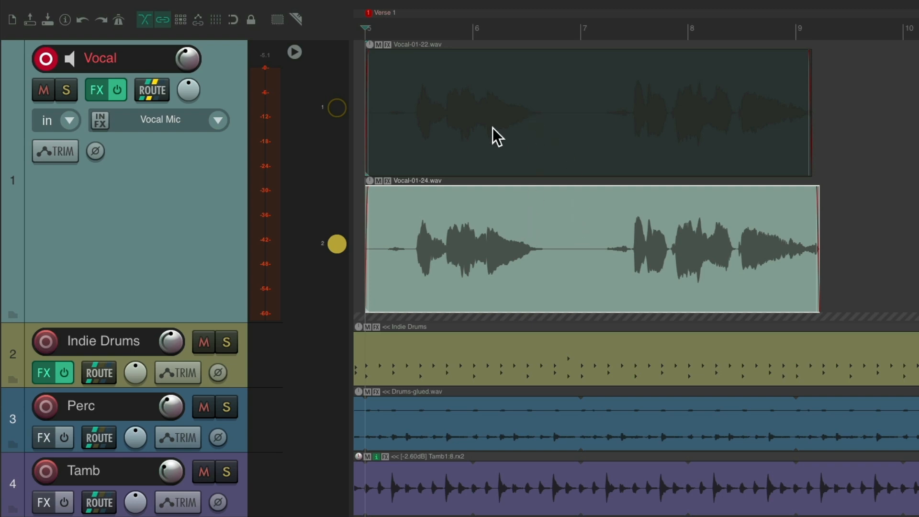
Switch the playing lane between the two vocal recordings, ending on lane 1.
{"action": "left_click", "coordinate": [340, 113]}
{"action": "left_click", "coordinate": [337, 242]}
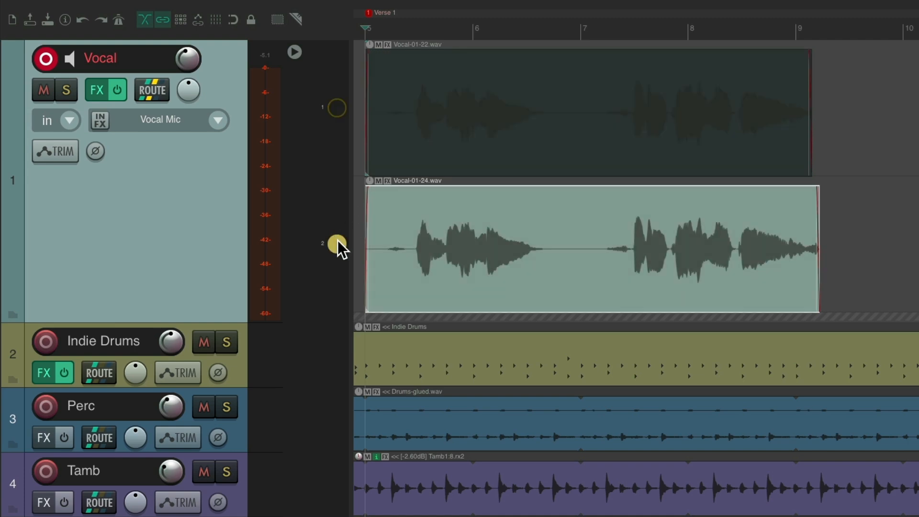
{"action": "left_click", "coordinate": [338, 114]}
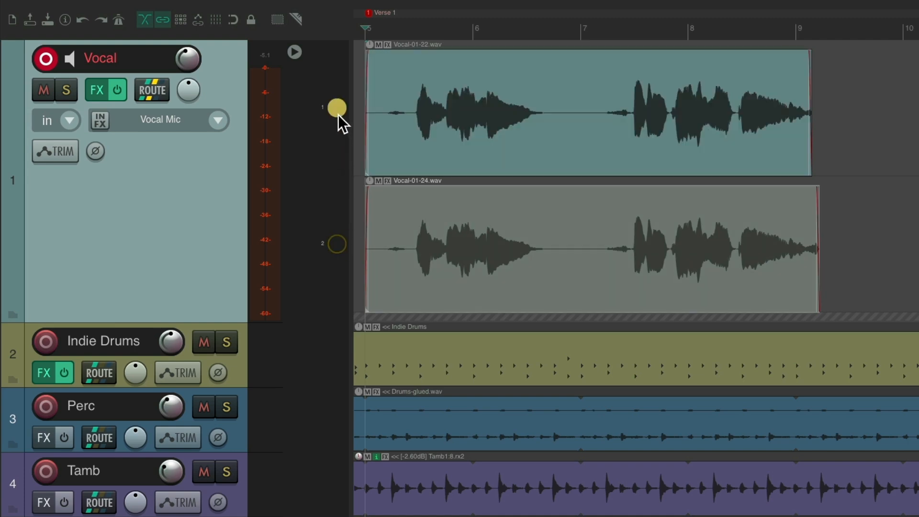
Split the lane 1 vocal just before bar 7 and just before bar 8, and move the last two pieces later in time.
{"action": "key", "text": "s"}
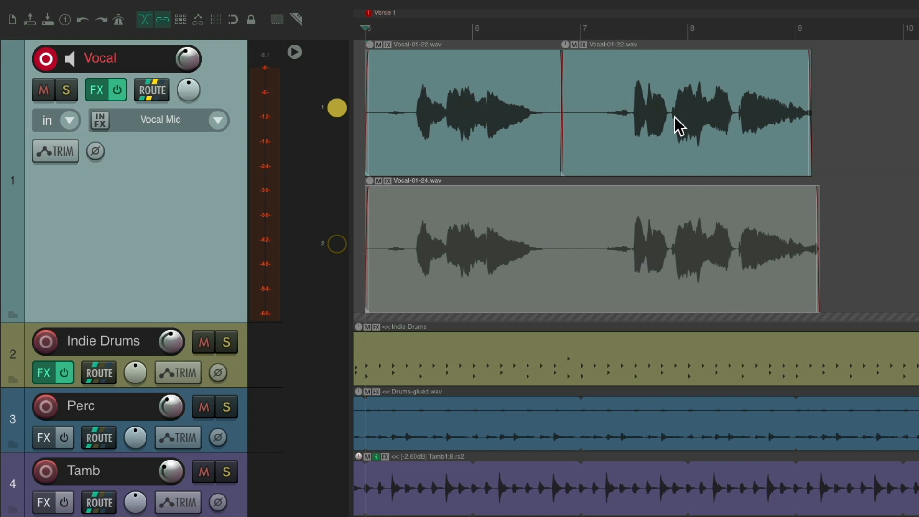
{"action": "key", "text": "s"}
{"action": "left_click_drag", "start_coordinate": [675, 117], "coordinate": [820, 88]}
{"action": "left_click_drag", "start_coordinate": [640, 93], "coordinate": [665, 91]}
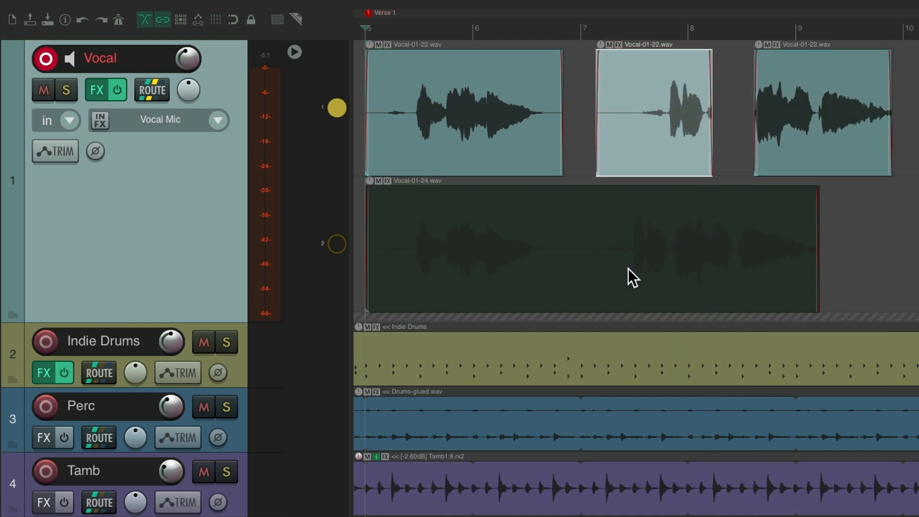
Undo the item moves and splits in vocal lane 1.
{"action": "key", "text": "ctrl+z"}
{"action": "key", "text": "ctrl+z"}
{"action": "key", "text": "ctrl+z"}
{"action": "key", "text": "ctrl+z"}
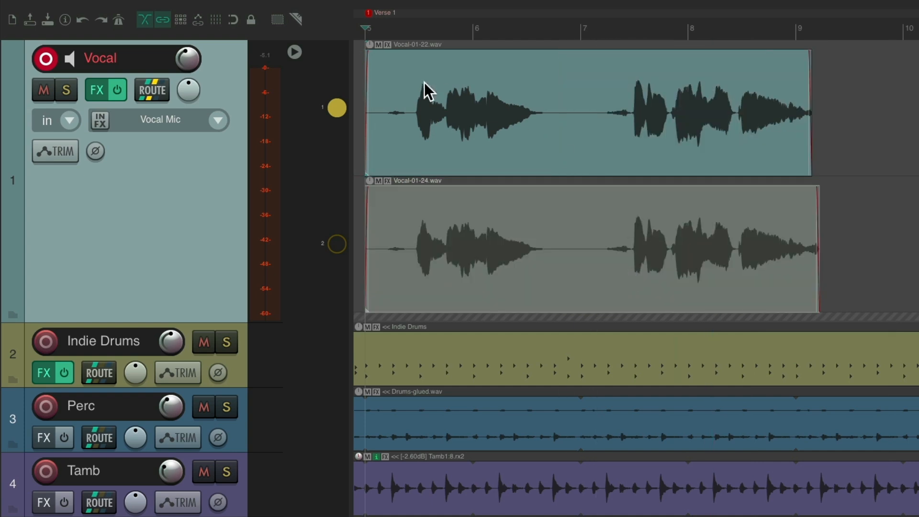
Start comping the vocal into a new empty lane.
{"action": "right_click", "coordinate": [338, 106]}
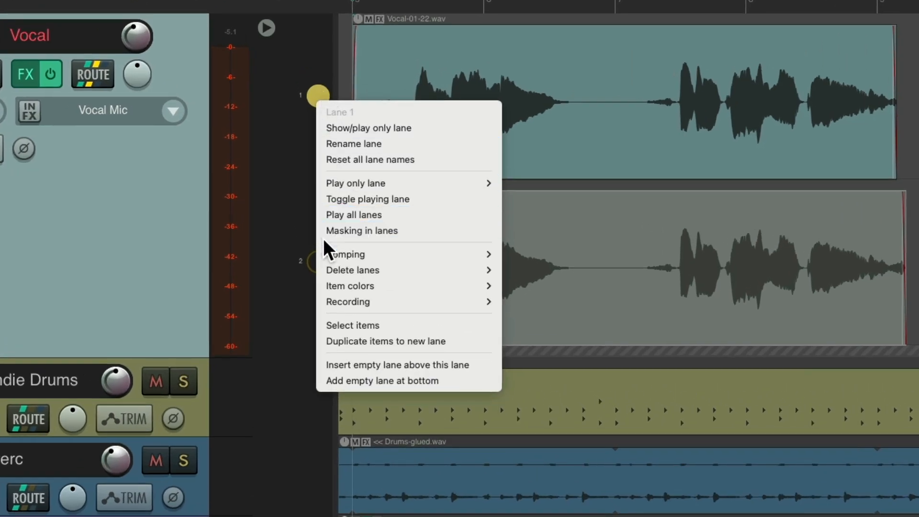
{"action": "mouse_move", "coordinate": [322, 254]}
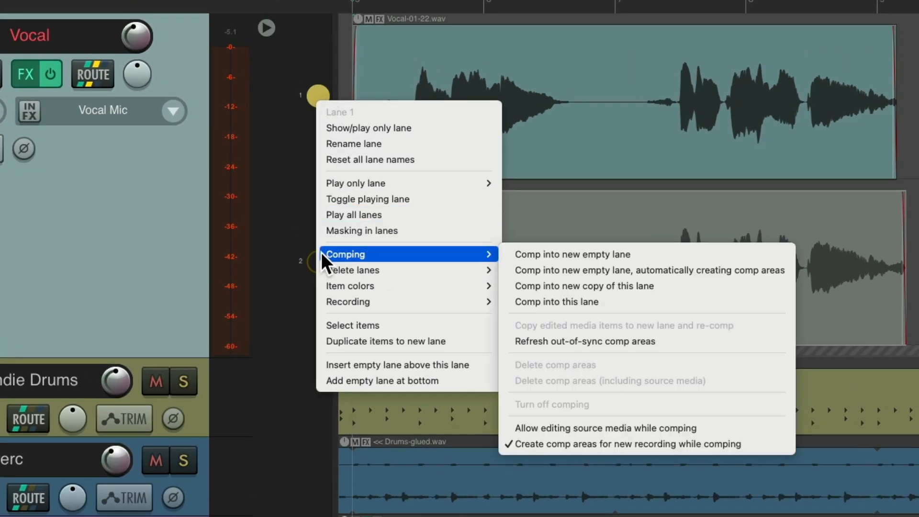
{"action": "left_click", "coordinate": [502, 255]}
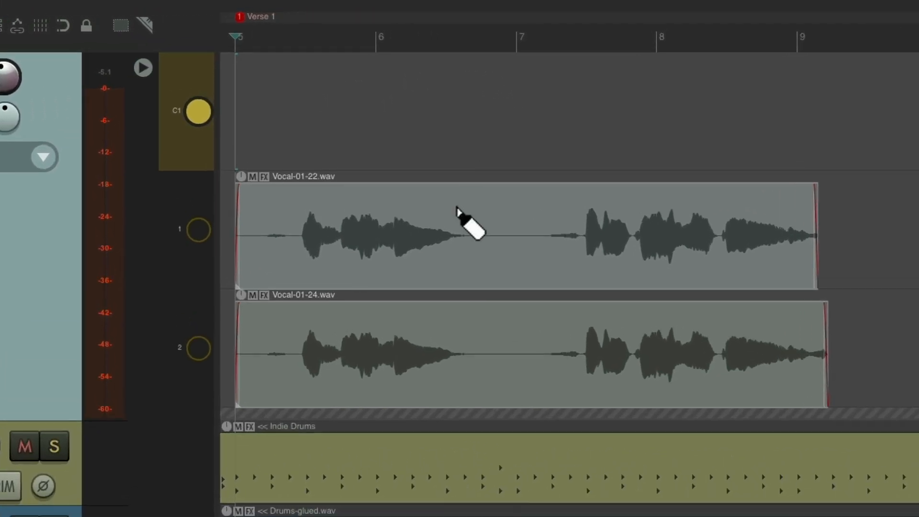
Paint comp areas alternating between lanes 1 and 2 to build a six-part vocal comp from bar 5 to past bar 9.
{"action": "left_click_drag", "start_coordinate": [835, 257], "coordinate": [242, 287]}
{"action": "left_click_drag", "start_coordinate": [505, 364], "coordinate": [841, 371]}
{"action": "left_click_drag", "start_coordinate": [629, 280], "coordinate": [718, 285]}
{"action": "left_click_drag", "start_coordinate": [335, 370], "coordinate": [467, 382]}
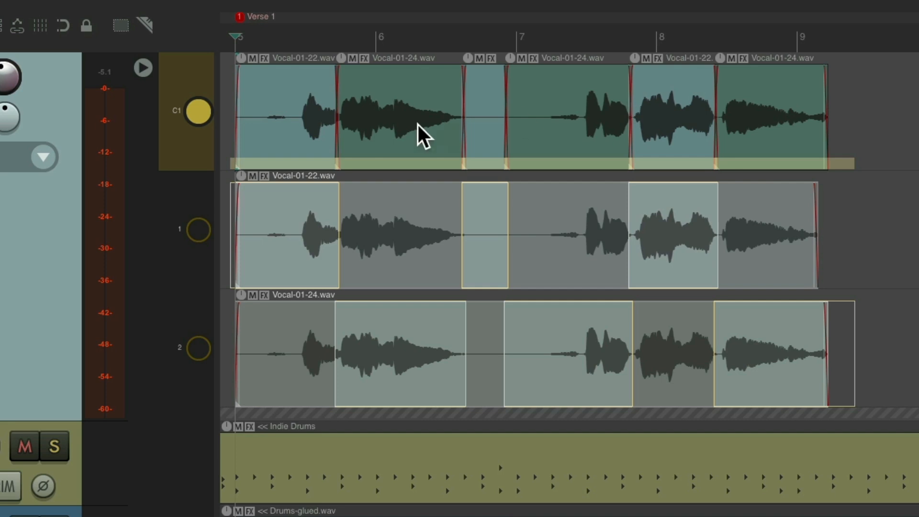
Switch the source lane of the comp areas at bar 5 and just before bar 7 back and forth, ending on lanes 1 and 2 respectively.
{"action": "key", "text": "t"}
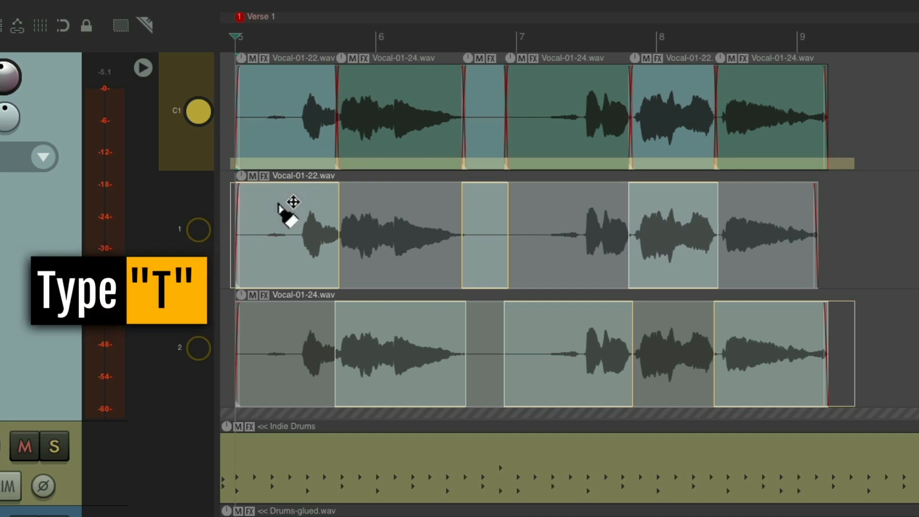
{"action": "key", "text": "t"}
{"action": "key", "text": "t"}
{"action": "key", "text": "t"}
{"action": "key", "text": "t"}
{"action": "key", "text": "t"}
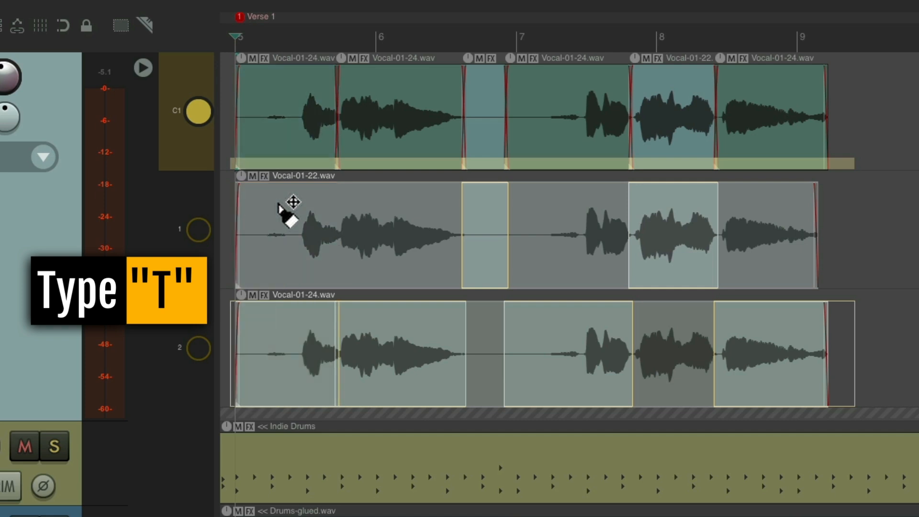
{"action": "key", "text": "t"}
{"action": "key", "text": "t"}
{"action": "key", "text": "t"}
{"action": "key", "text": "t"}
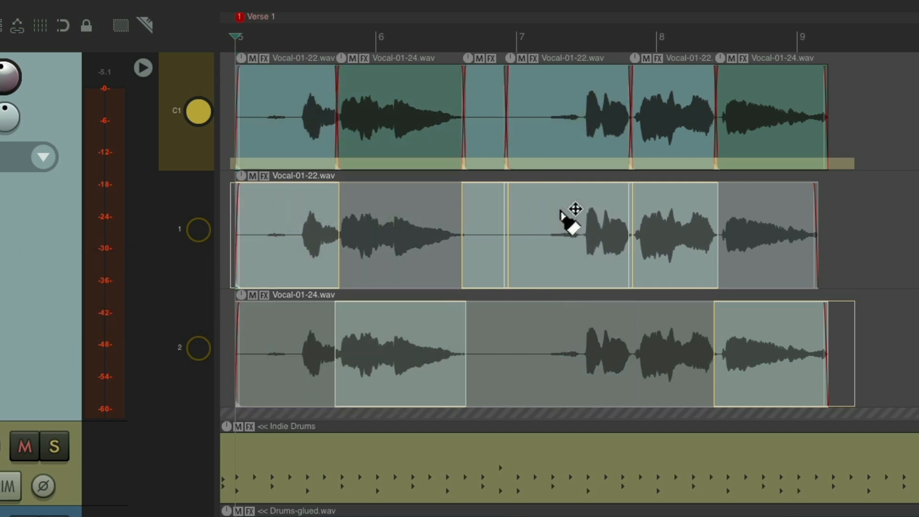
{"action": "left_click", "coordinate": [580, 330]}
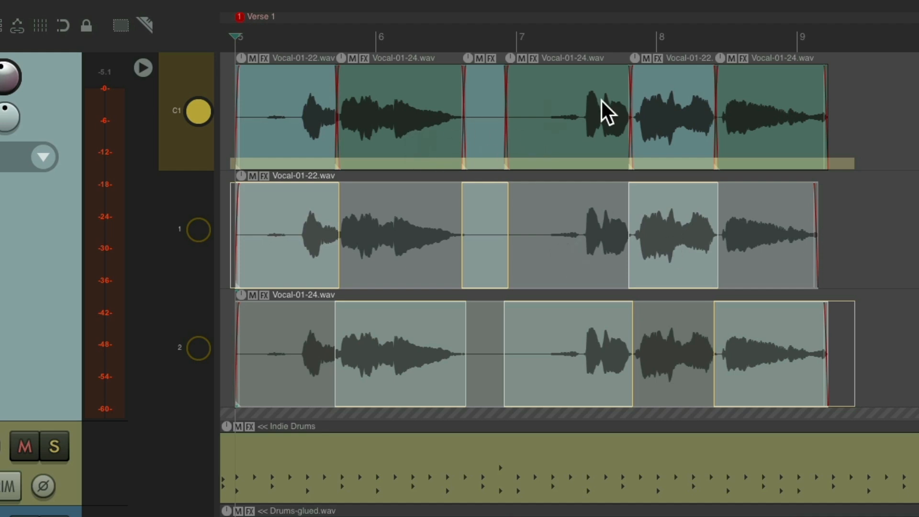
Disable the vocal lanes to hide the non-playing ones, and adjust the crossfades between the first and second and the fourth and fifth comp items.
{"action": "left_click", "coordinate": [144, 68]}
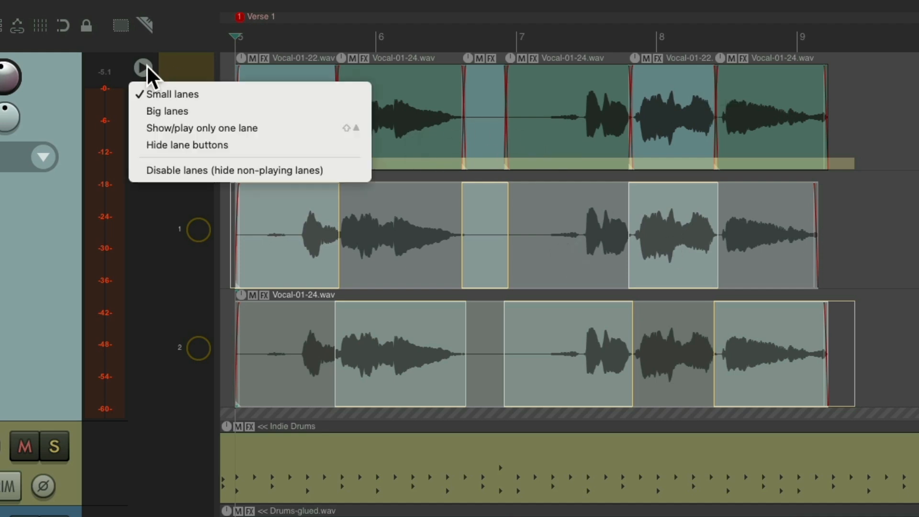
{"action": "left_click", "coordinate": [141, 170]}
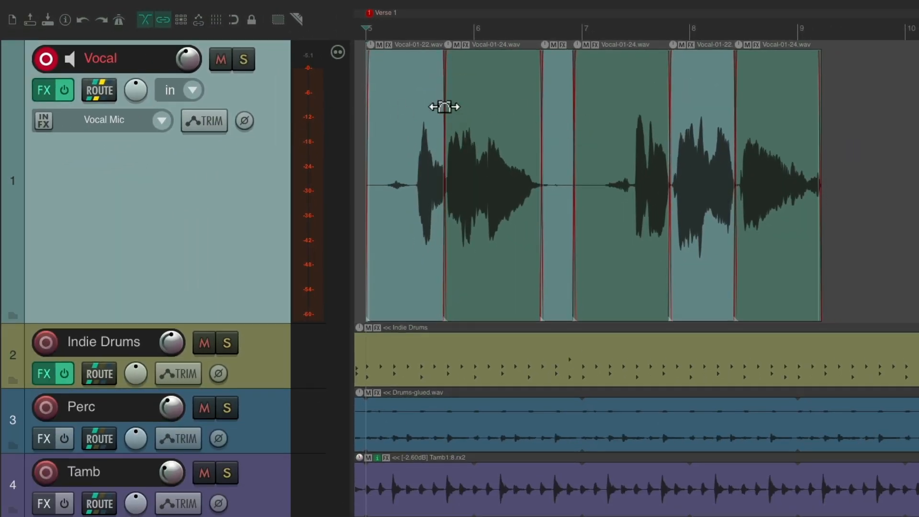
{"action": "mouse_move", "coordinate": [445, 107]}
{"action": "left_mouse_down"}
{"action": "mouse_move", "coordinate": [421, 103]}
{"action": "mouse_move", "coordinate": [448, 105]}
{"action": "left_mouse_up"}
{"action": "mouse_move", "coordinate": [670, 115]}
{"action": "left_mouse_down"}
{"action": "mouse_move", "coordinate": [695, 115]}
{"action": "mouse_move", "coordinate": [662, 117]}
{"action": "mouse_move", "coordinate": [669, 119]}
{"action": "left_mouse_up"}
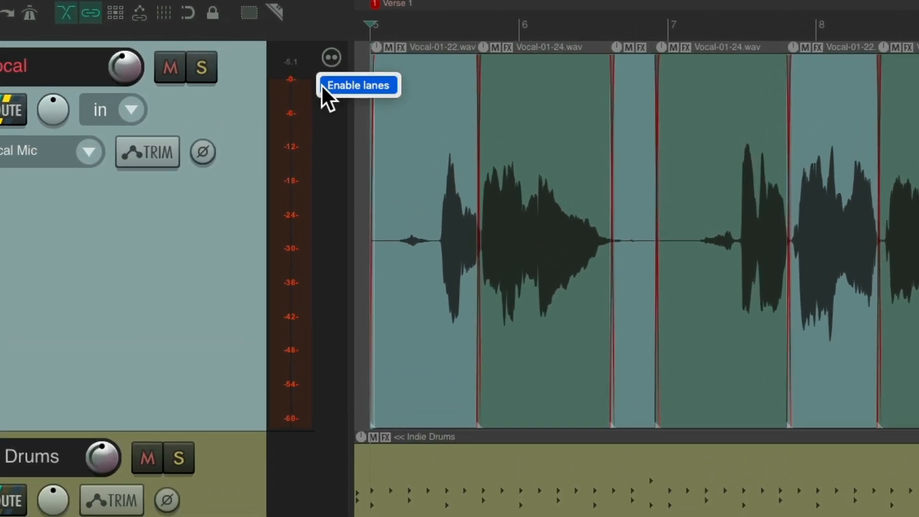
Re-enable the vocal lanes, and change the first comp area to lane 2 and the second comp area to lane 1.
{"action": "left_click", "coordinate": [321, 86]}
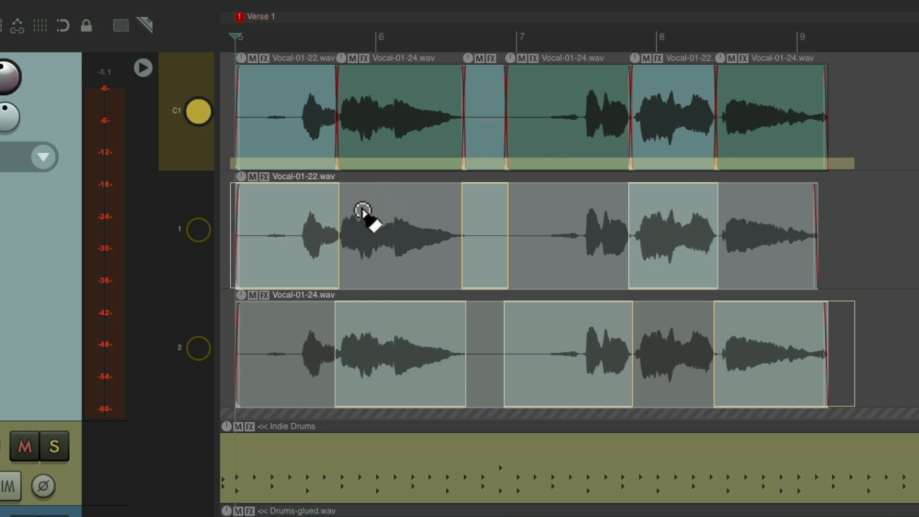
{"action": "left_click", "coordinate": [375, 207]}
{"action": "left_click", "coordinate": [375, 208]}
{"action": "left_click", "coordinate": [375, 207]}
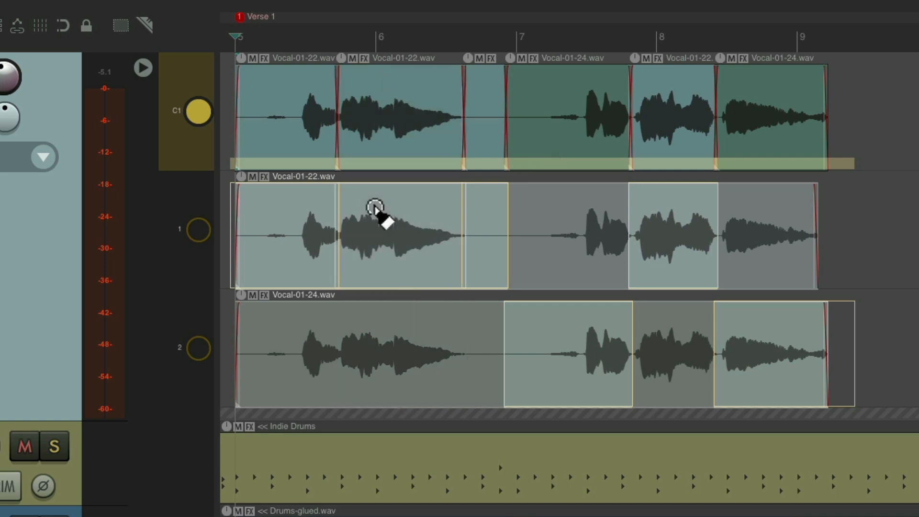
{"action": "left_click", "coordinate": [298, 313]}
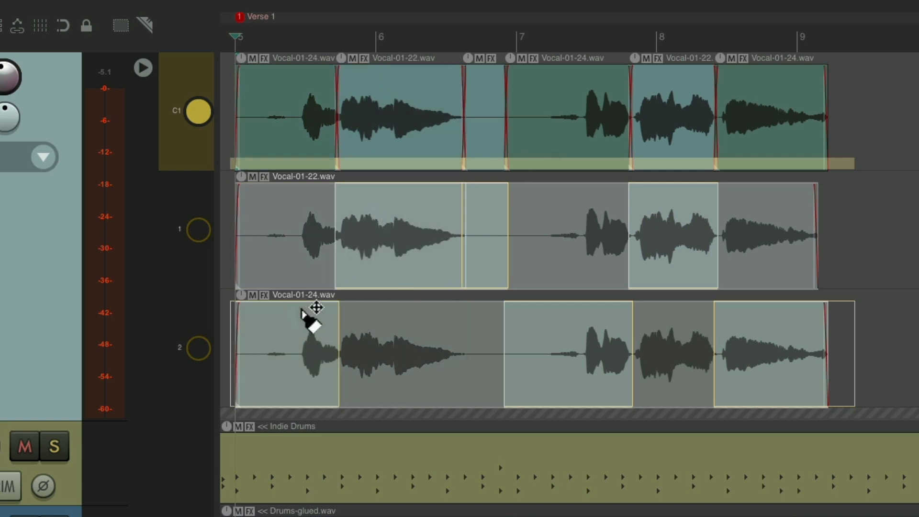
{"action": "left_click", "coordinate": [574, 206]}
{"action": "left_click", "coordinate": [575, 206]}
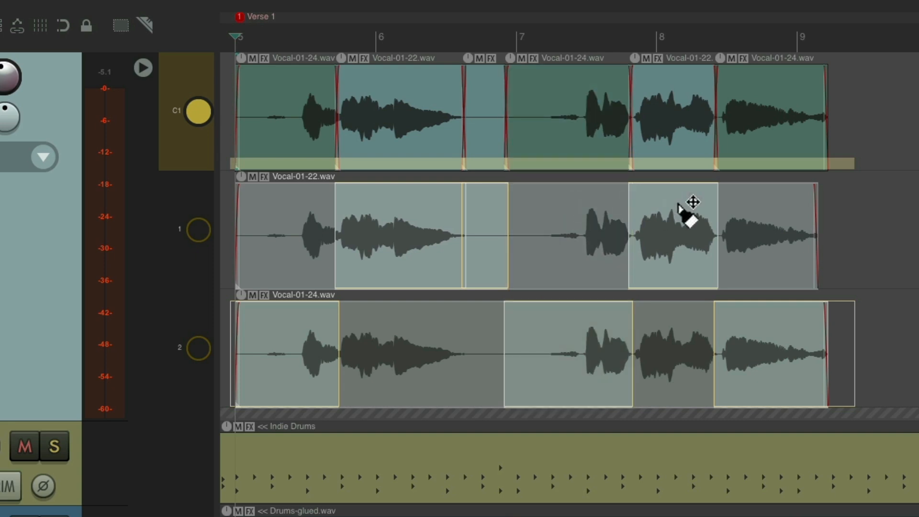
Disable the fixed lanes on the vocal track so that its non-playing lanes are hidden.
{"action": "left_click", "coordinate": [147, 71]}
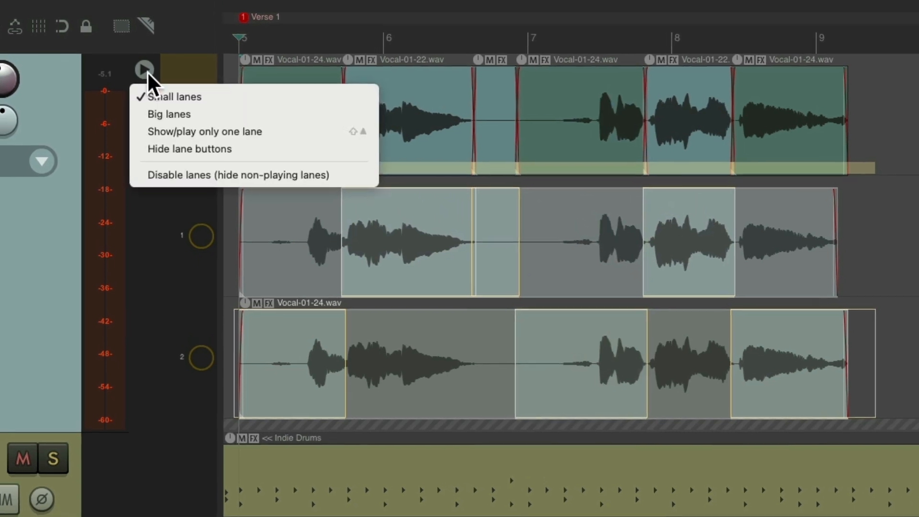
{"action": "left_click", "coordinate": [145, 180]}
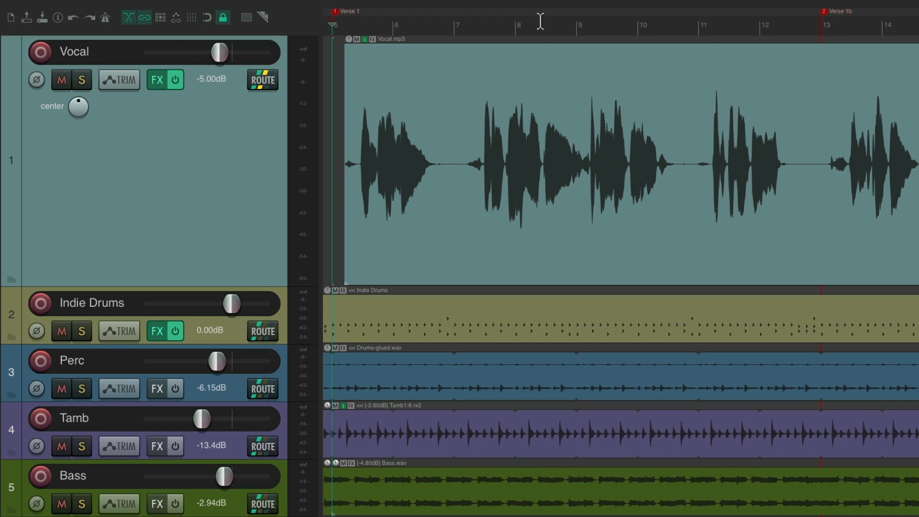
Set the time selection to the Verse 1 section, name its render "Mix #1", and add it to the render queue.
{"action": "double_click", "coordinate": [499, 22]}
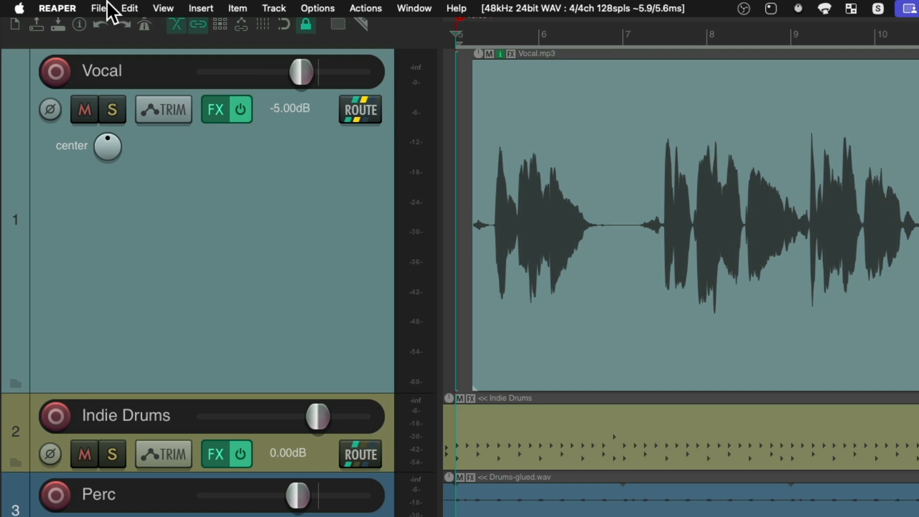
{"action": "left_click", "coordinate": [76, 4]}
{"action": "left_click", "coordinate": [92, 252]}
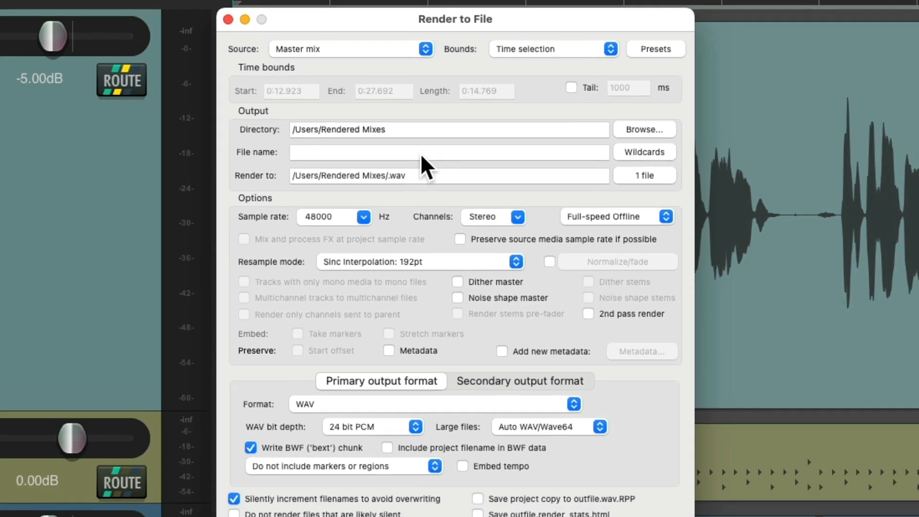
{"action": "left_click", "coordinate": [423, 136]}
{"action": "type", "text": "Mix #1"}
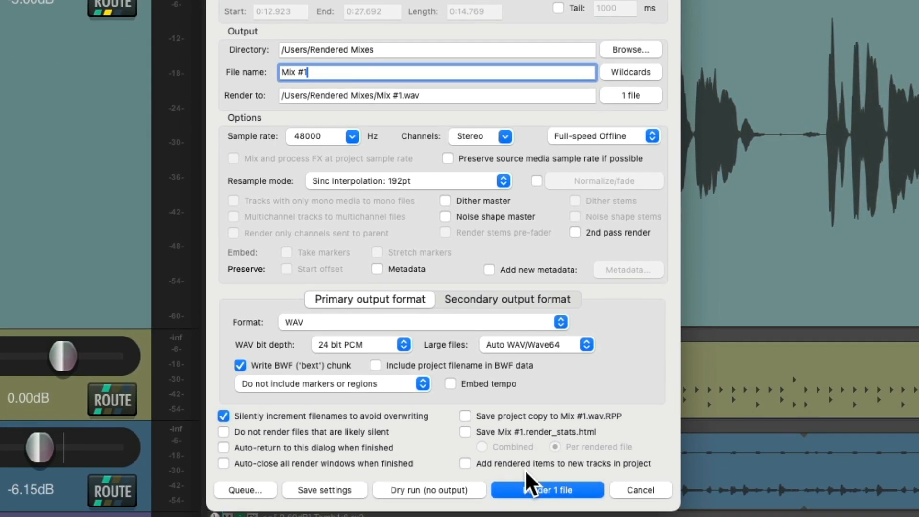
{"action": "left_click", "coordinate": [258, 491]}
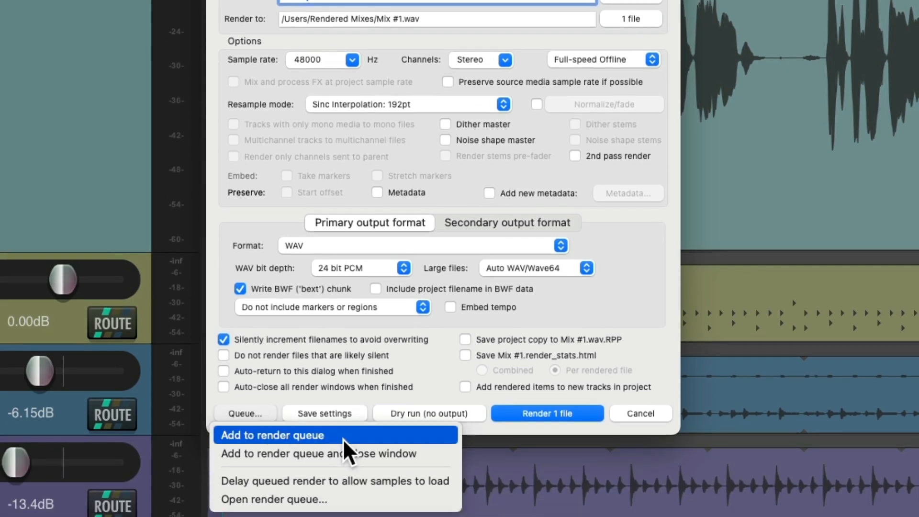
{"action": "left_click", "coordinate": [438, 455]}
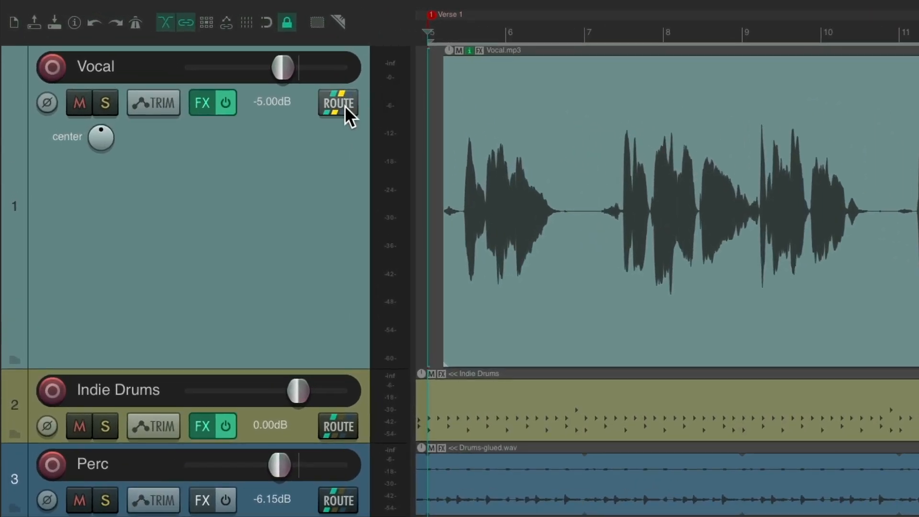
Set the Vocal track's volume to -4 dB in its routing settings.
{"action": "left_click", "coordinate": [346, 106]}
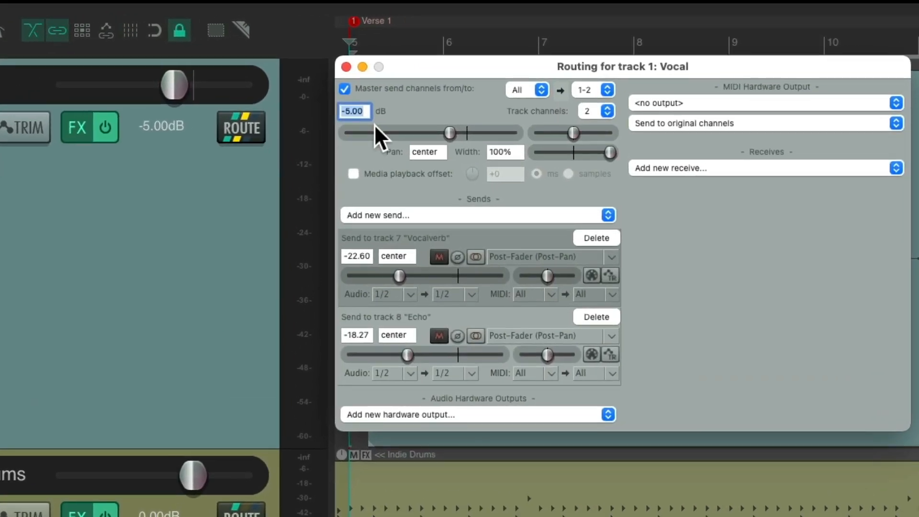
{"action": "type", "text": "-4"}
{"action": "key", "text": "Return"}
{"action": "key", "text": "Escape"}
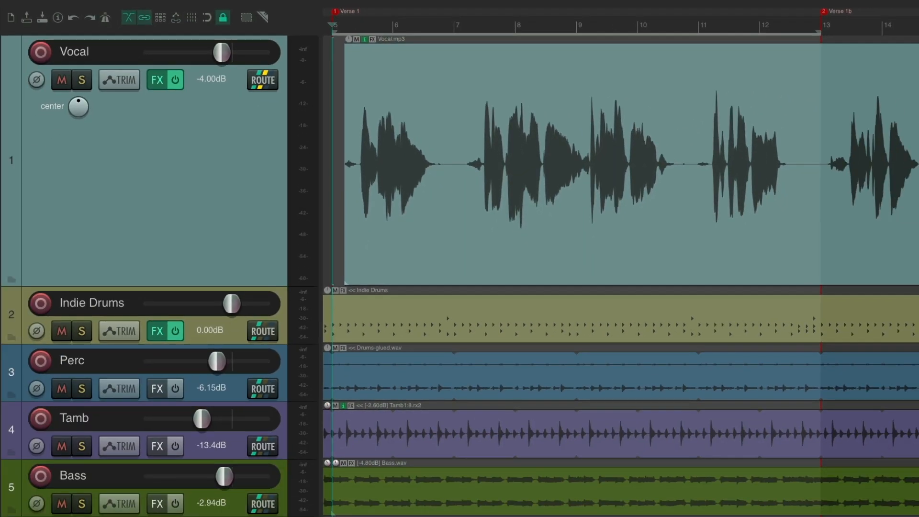
Name the next render "Mix #1 - Vocal Up" and add it to the render queue.
{"action": "key", "text": "alt+super+r"}
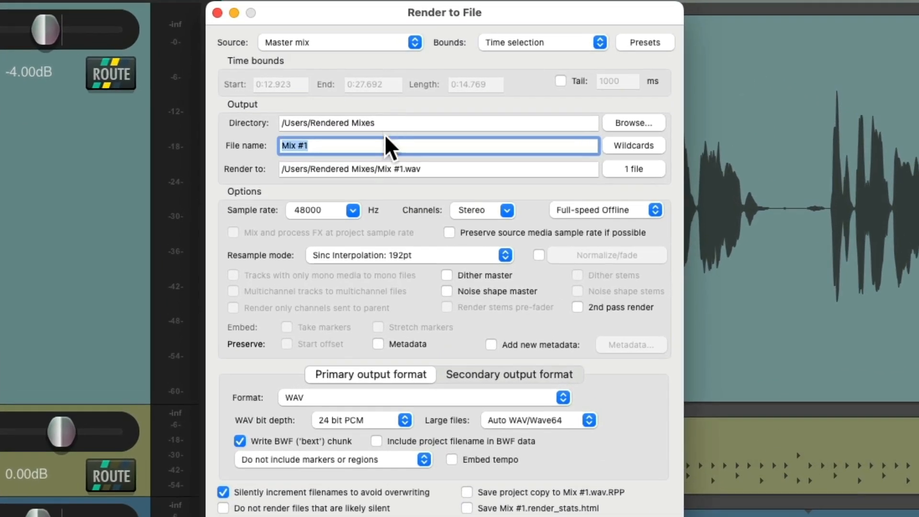
{"action": "left_click", "coordinate": [434, 128]}
{"action": "type", "text": "- Vocal Up"}
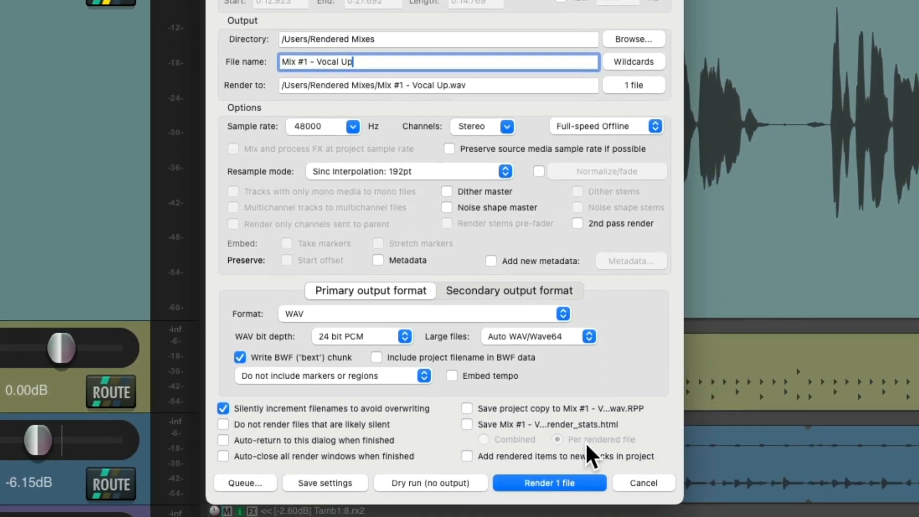
{"action": "left_click", "coordinate": [263, 478]}
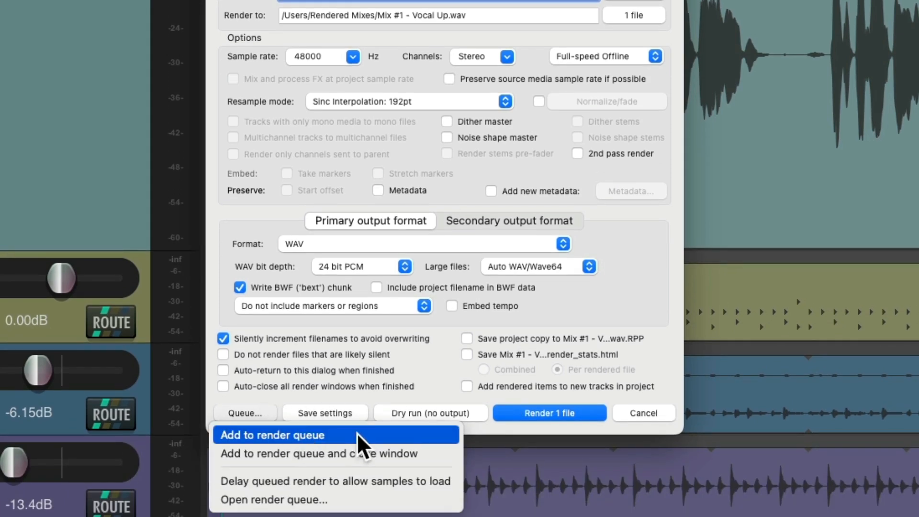
{"action": "left_click", "coordinate": [432, 452]}
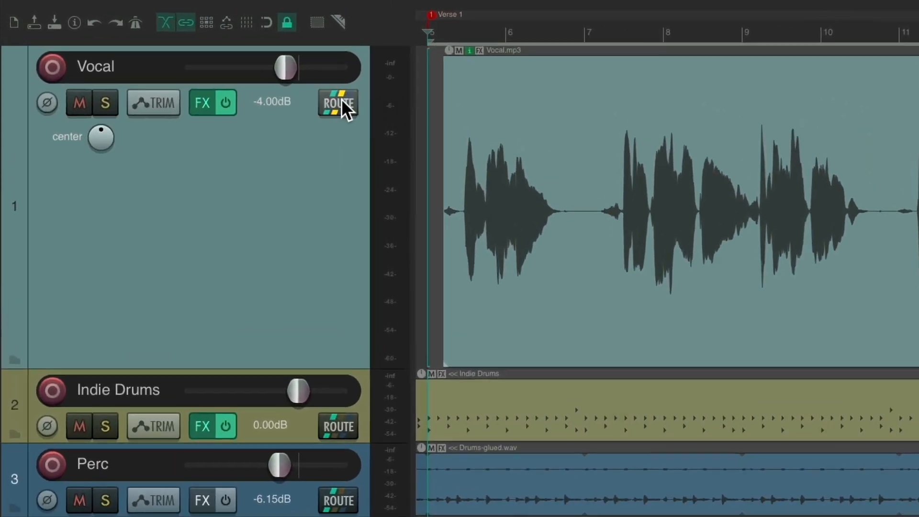
Set the Vocal track's volume to -6 dB in its routing settings.
{"action": "left_click", "coordinate": [262, 80]}
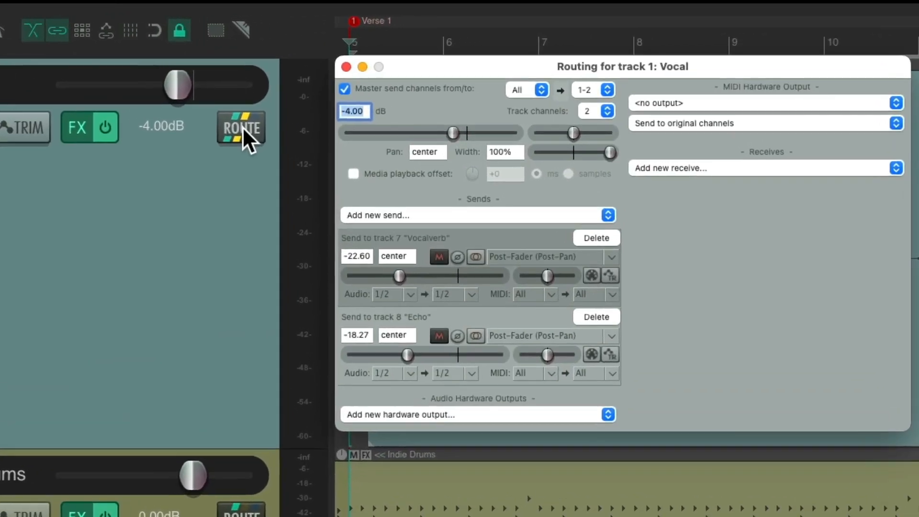
{"action": "type", "text": "-6"}
{"action": "key", "text": "Return"}
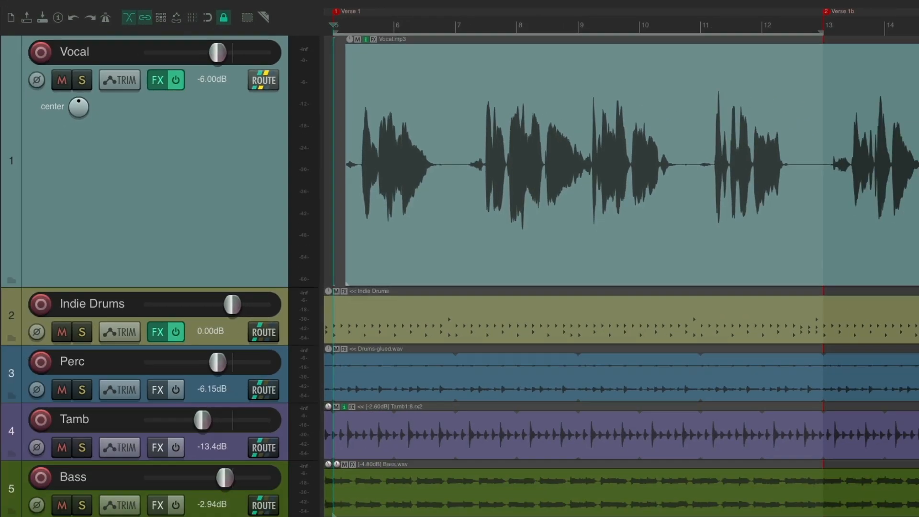
Name the next render "Mix #1 - Vocal Down" and add it to the render queue.
{"action": "key", "text": "super+alt+r"}
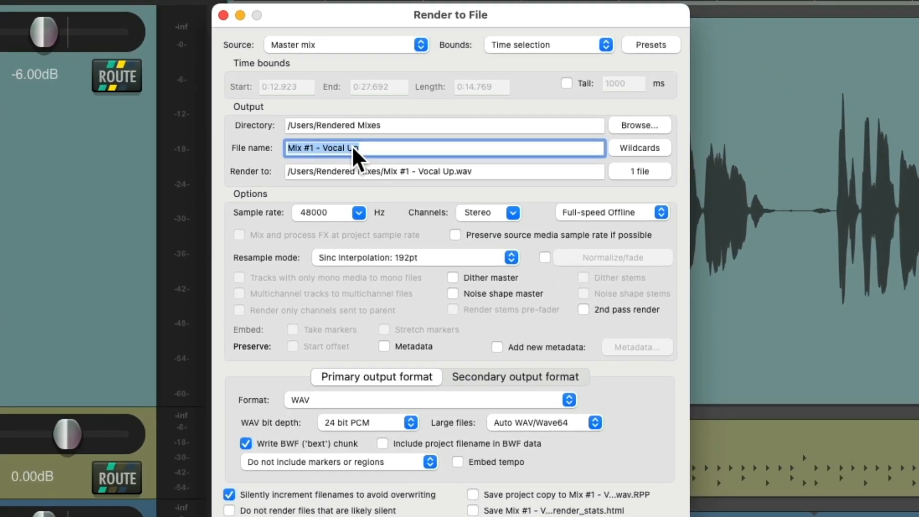
{"action": "double_click", "coordinate": [352, 145]}
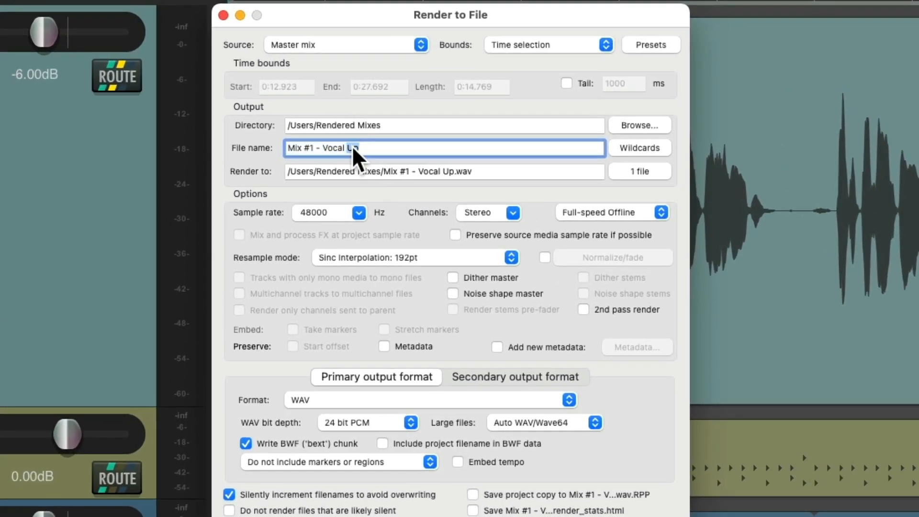
{"action": "type", "text": "Down"}
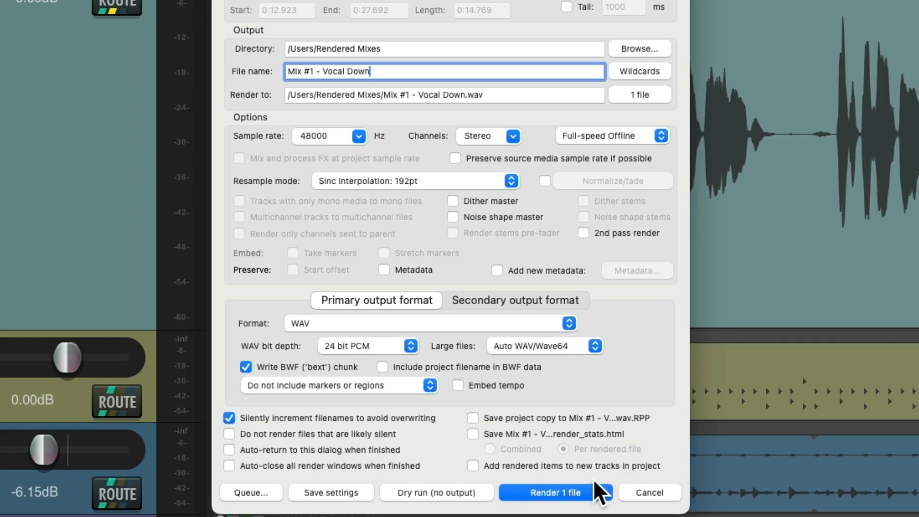
{"action": "left_click", "coordinate": [251, 493]}
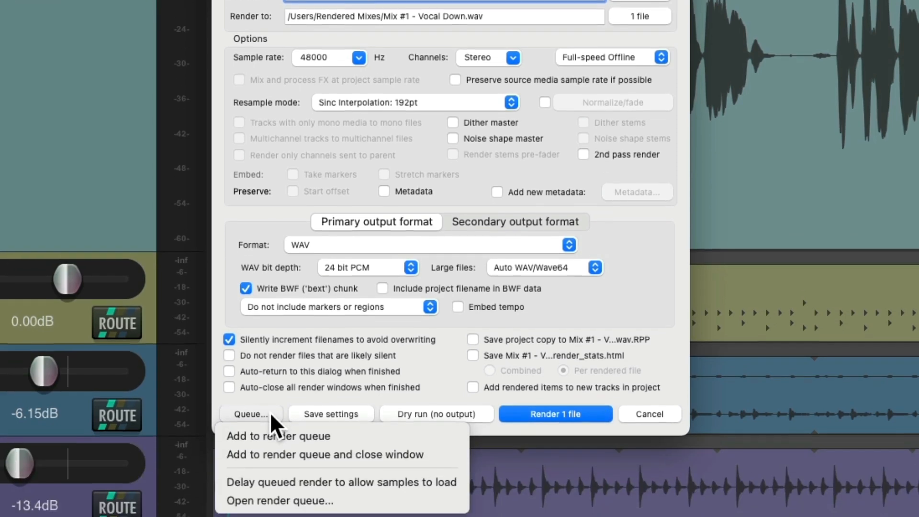
{"action": "left_click", "coordinate": [432, 452]}
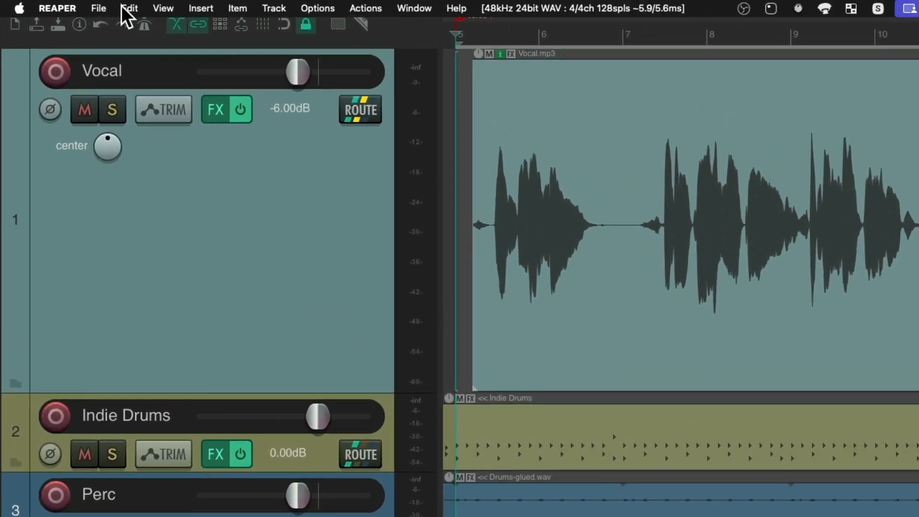
Open the list of queued renders, render all of them, and close the list.
{"action": "left_click", "coordinate": [76, 6]}
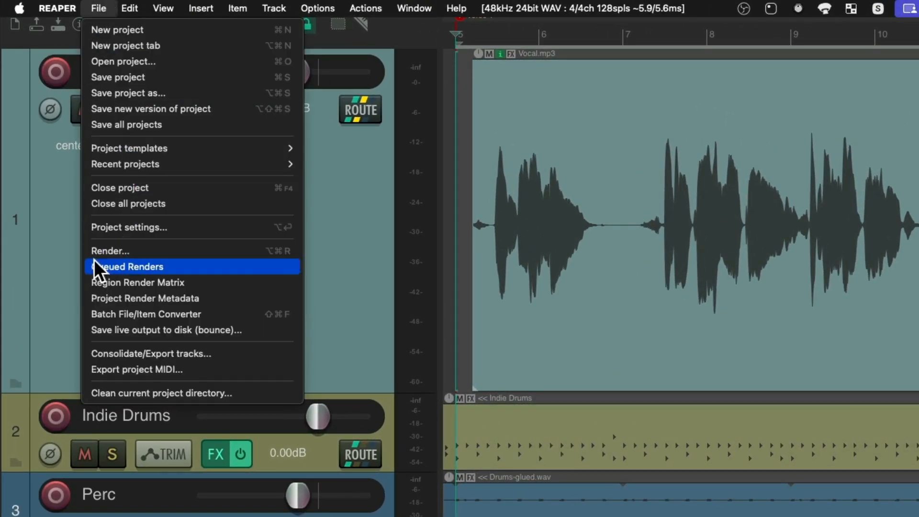
{"action": "left_click", "coordinate": [85, 268]}
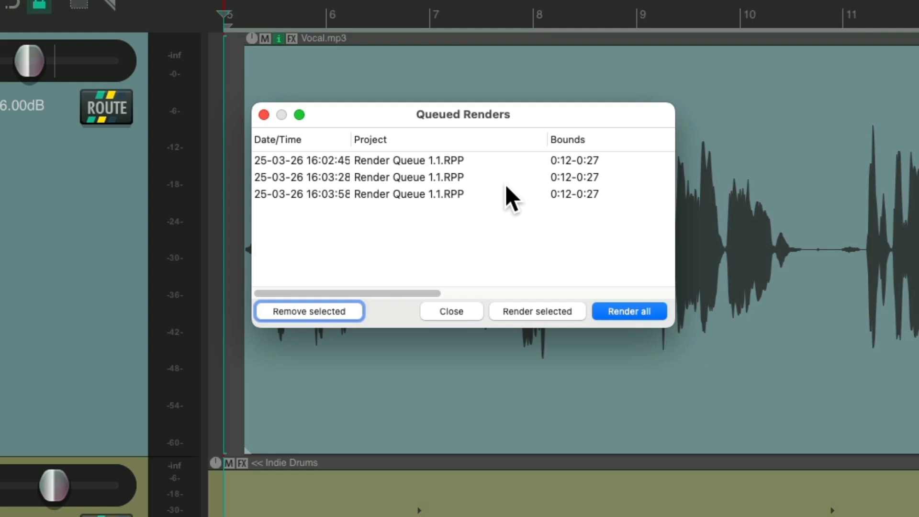
{"action": "left_click", "coordinate": [494, 160]}
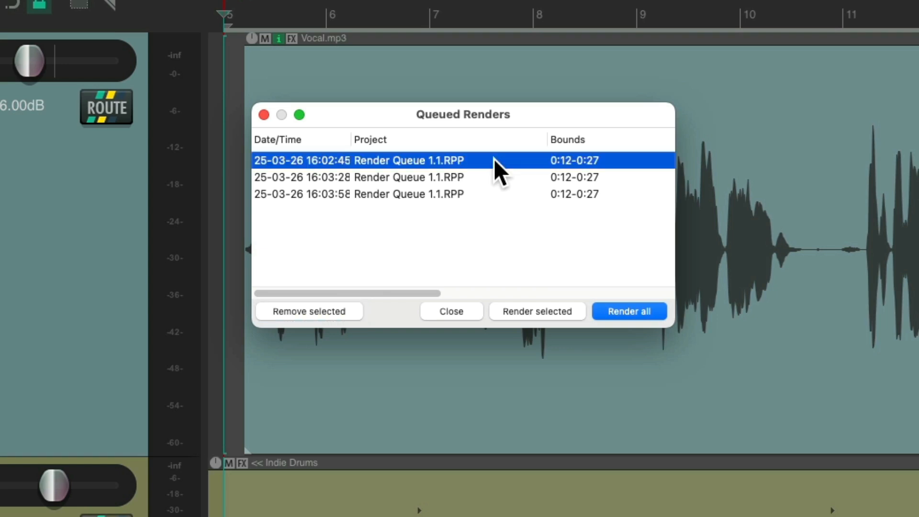
{"action": "left_click", "coordinate": [496, 176]}
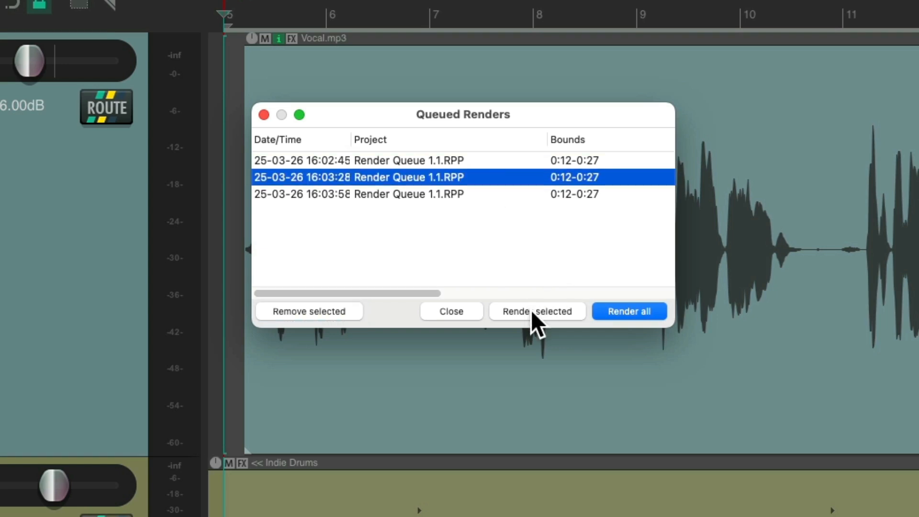
{"action": "left_click", "coordinate": [618, 311]}
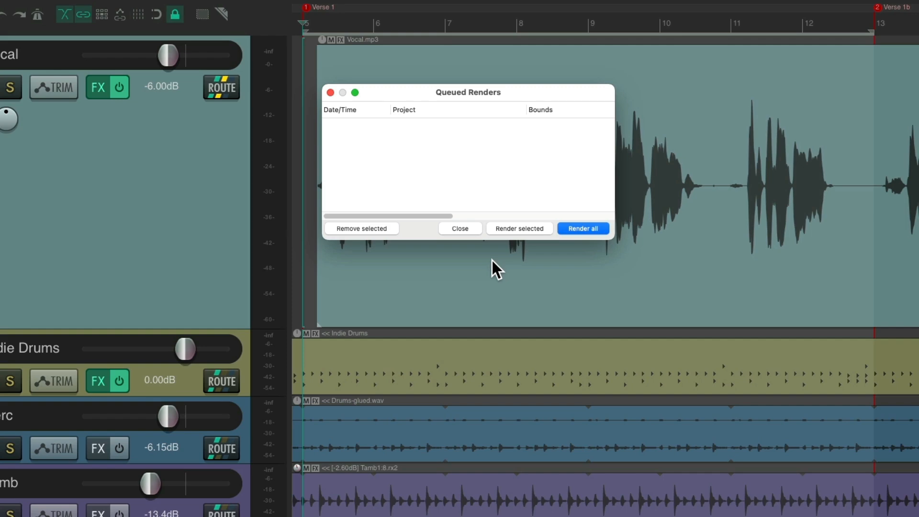
{"action": "left_click", "coordinate": [465, 225]}
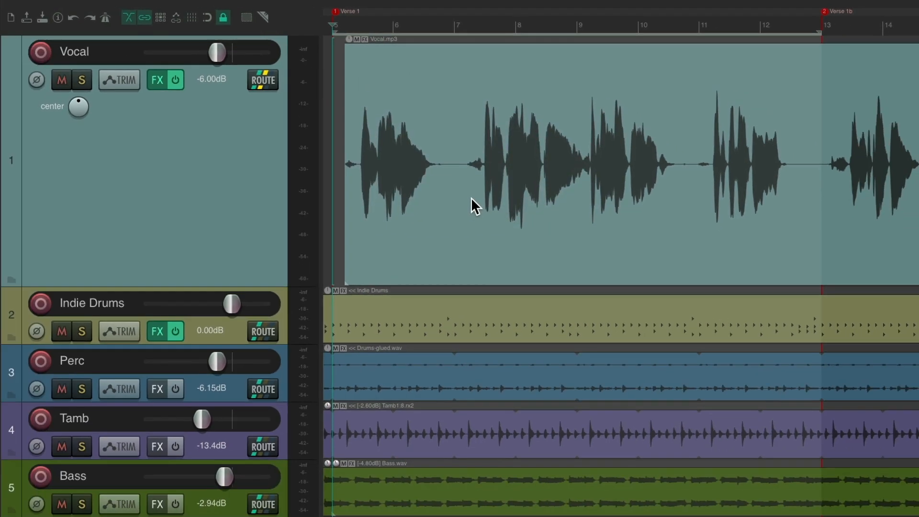
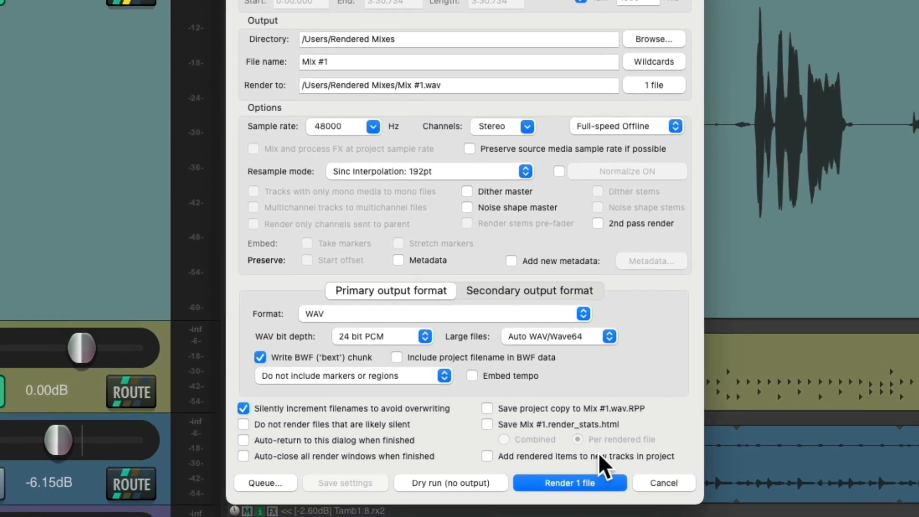
Perform a dry run of the full-project "Mix #1" render to check its peak and loudness levels.
{"action": "left_click", "coordinate": [487, 481]}
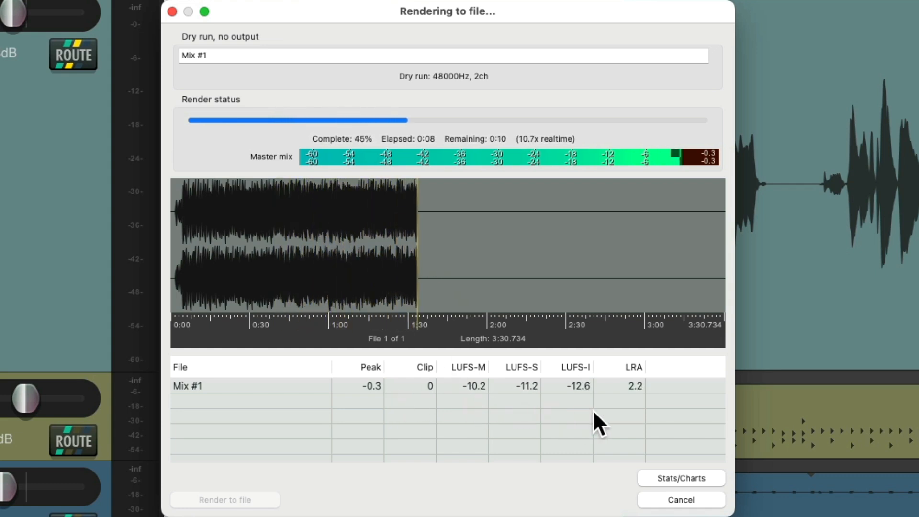
{"action": "left_click", "coordinate": [652, 494]}
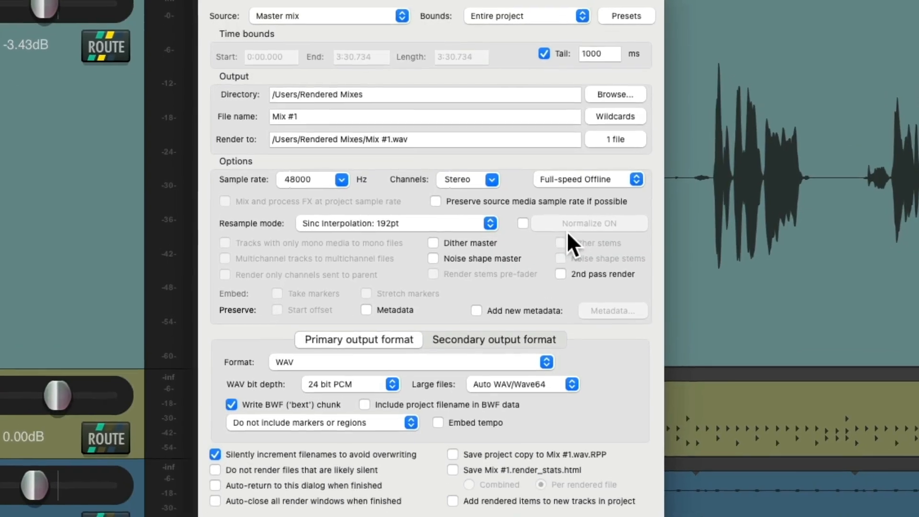
Enable normalization for the "Mix #1" render with LUFS-I as the target type, and perform another dry run.
{"action": "left_click", "coordinate": [520, 223]}
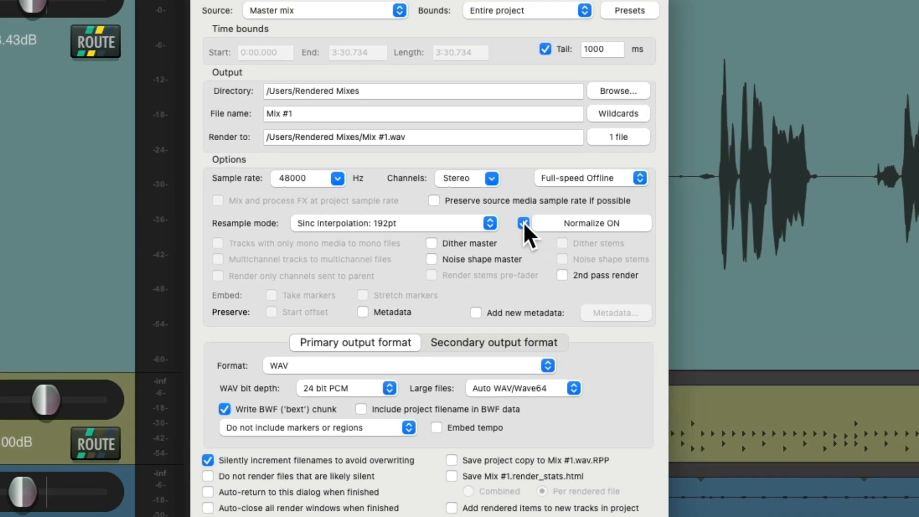
{"action": "left_click", "coordinate": [550, 223]}
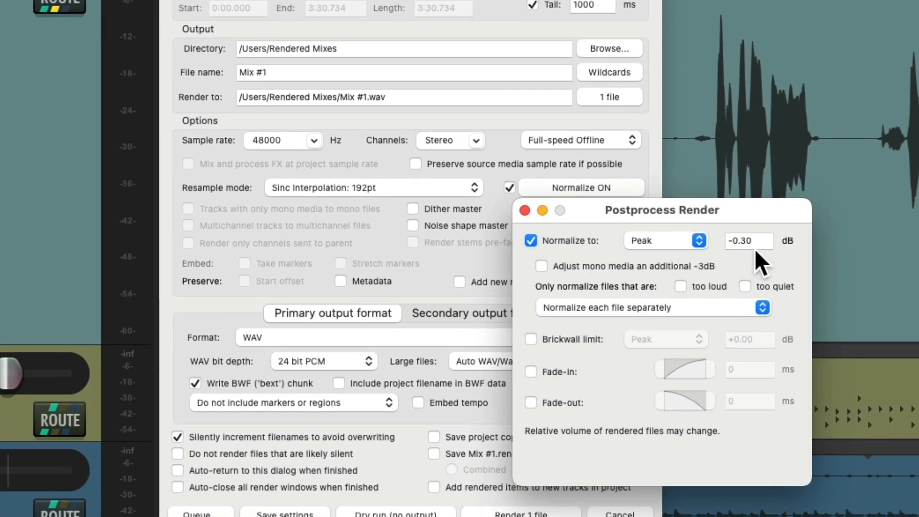
{"action": "left_click", "coordinate": [691, 242]}
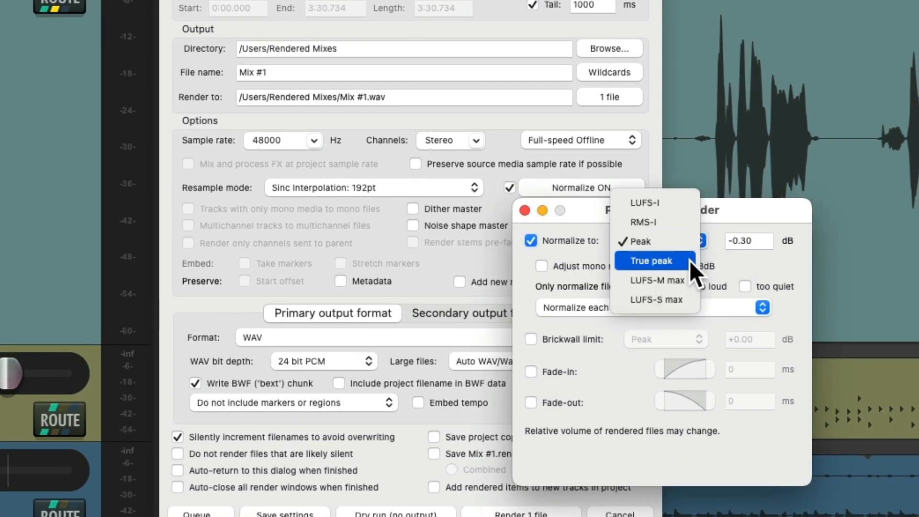
{"action": "left_click", "coordinate": [690, 205]}
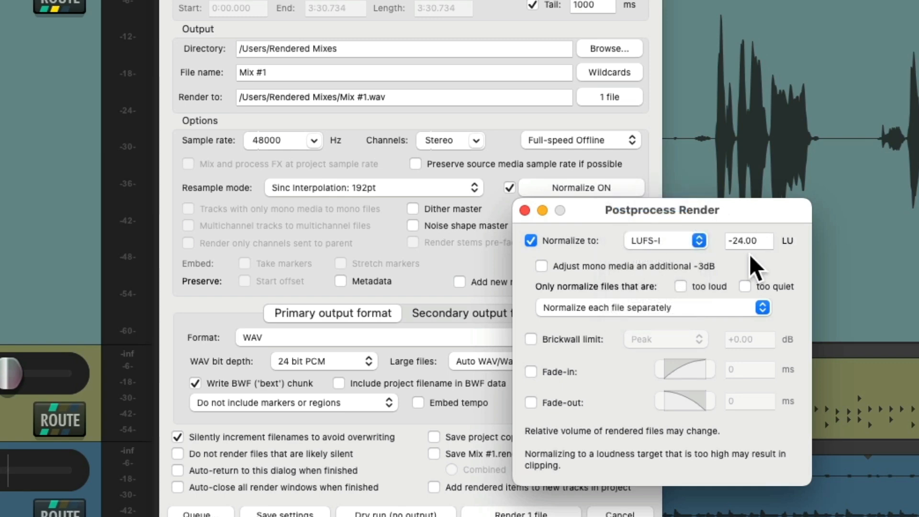
{"action": "left_click", "coordinate": [525, 211]}
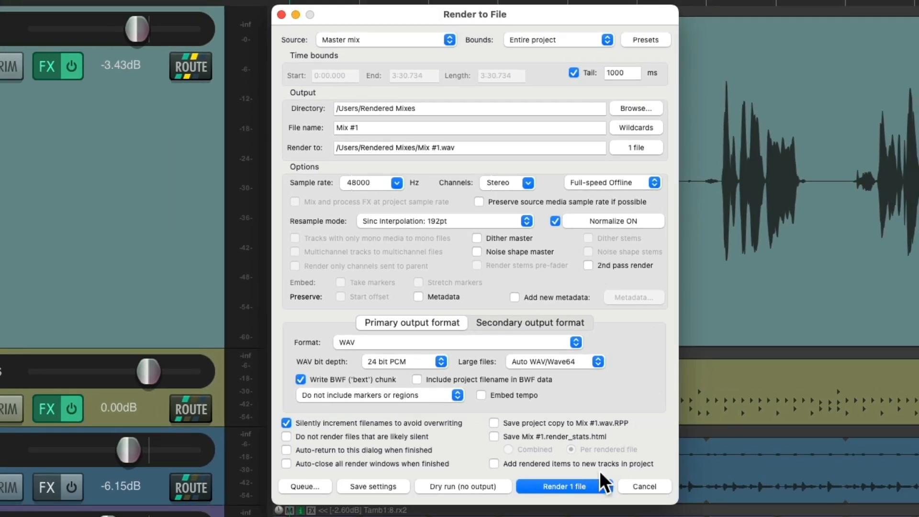
{"action": "left_click", "coordinate": [480, 488]}
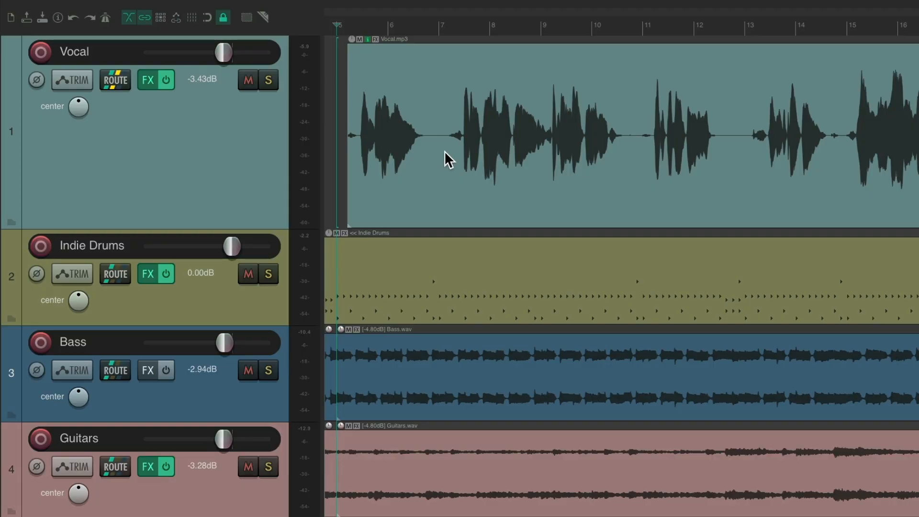
Briefly solo and unsolo the Vocal track, and play the full mix with no track soloed.
{"action": "left_click", "coordinate": [269, 79]}
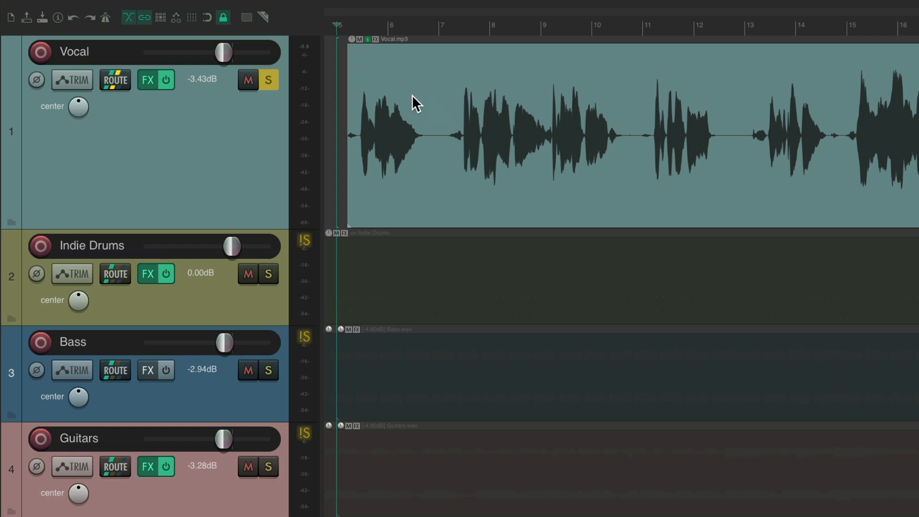
{"action": "left_click", "coordinate": [269, 81]}
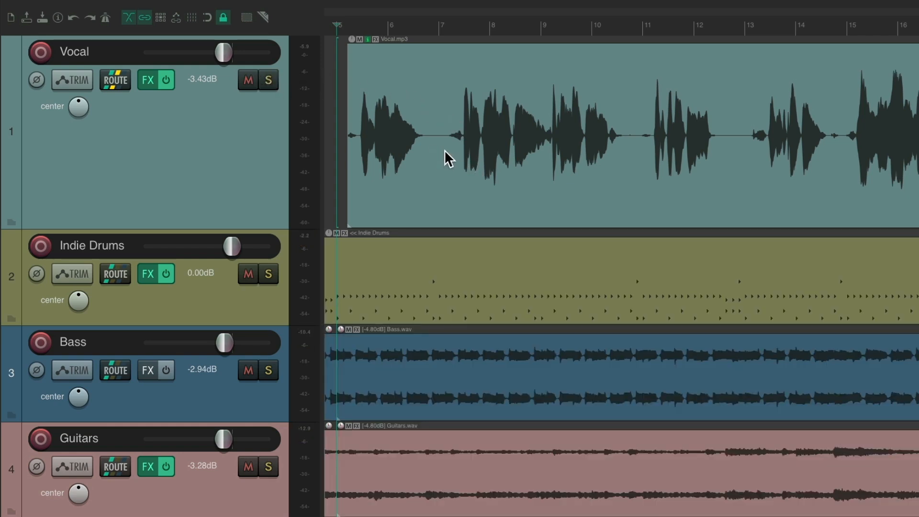
{"action": "key", "text": "space"}
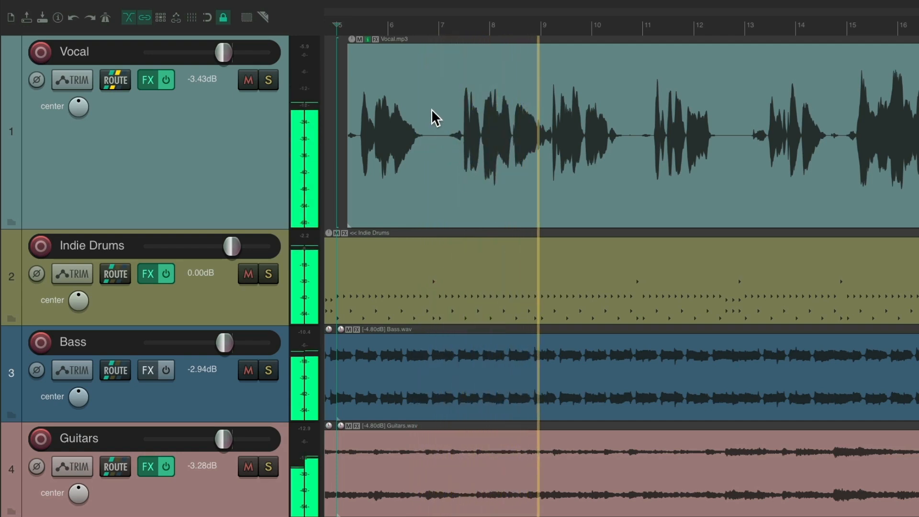
{"action": "key", "text": "space"}
Solo the Vocal track, play it on its own, and clear the solo.
{"action": "left_click", "coordinate": [269, 80]}
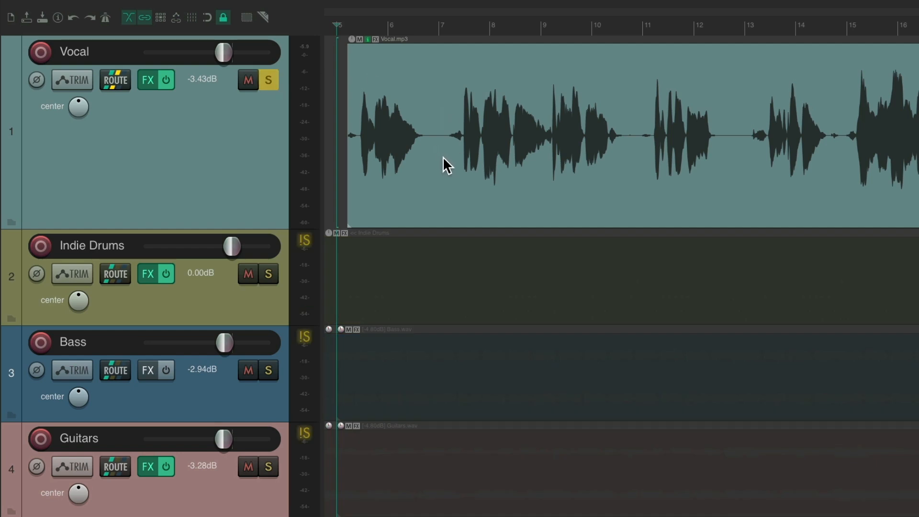
{"action": "key", "text": "space"}
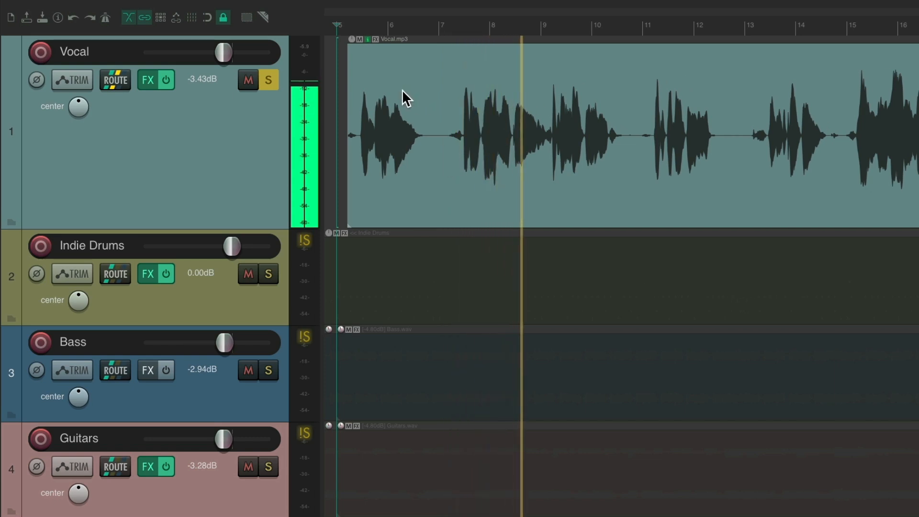
{"action": "key", "text": "space"}
{"action": "left_click", "coordinate": [268, 81]}
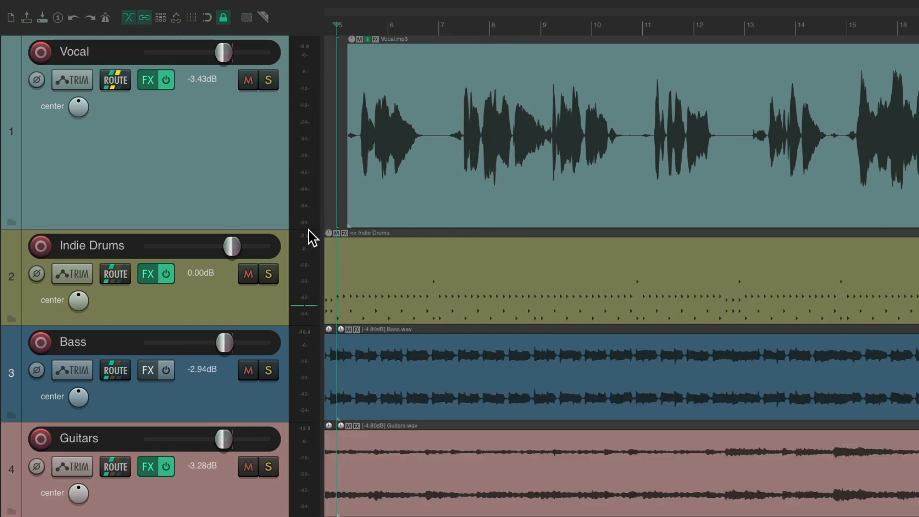
Audition the Indie Drums and Bass tracks one at a time in regular solo, clearing each solo after playback.
{"action": "left_click", "coordinate": [268, 274]}
{"action": "key", "text": "space"}
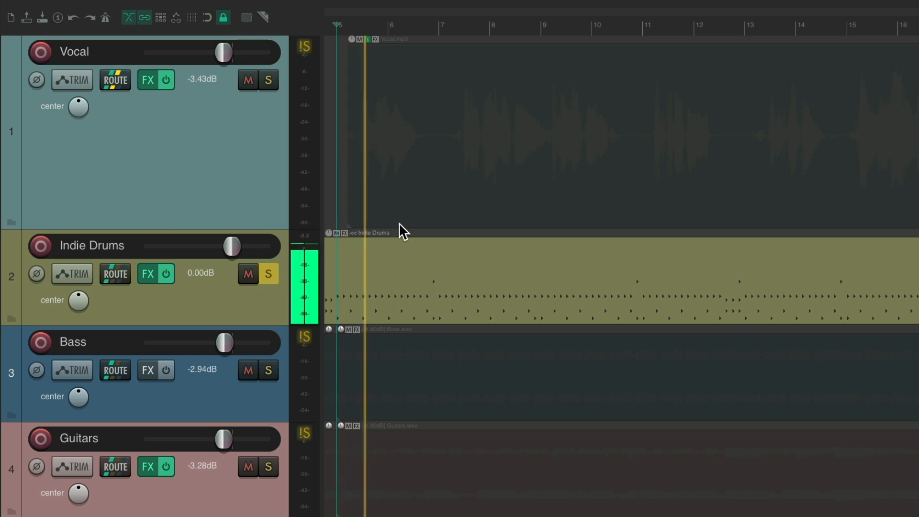
{"action": "key", "text": "space"}
{"action": "left_click", "coordinate": [268, 273]}
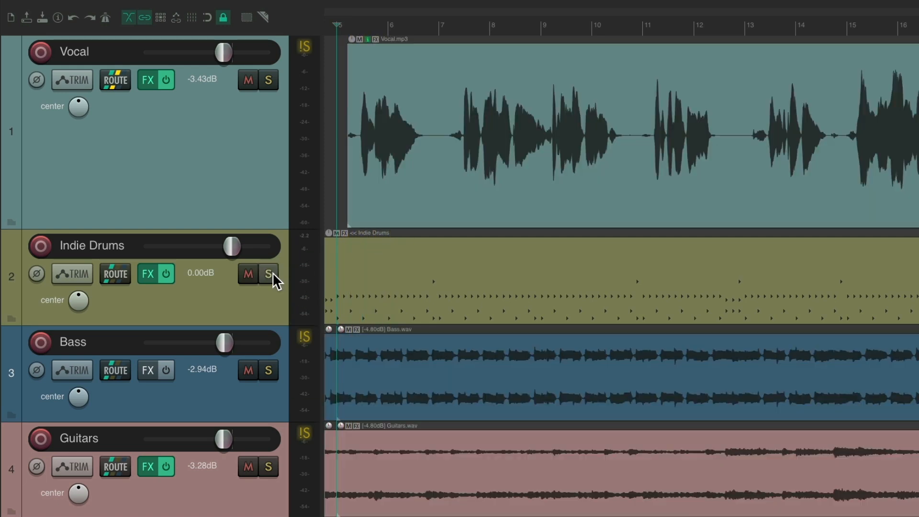
{"action": "left_click", "coordinate": [268, 370]}
{"action": "key", "text": "space"}
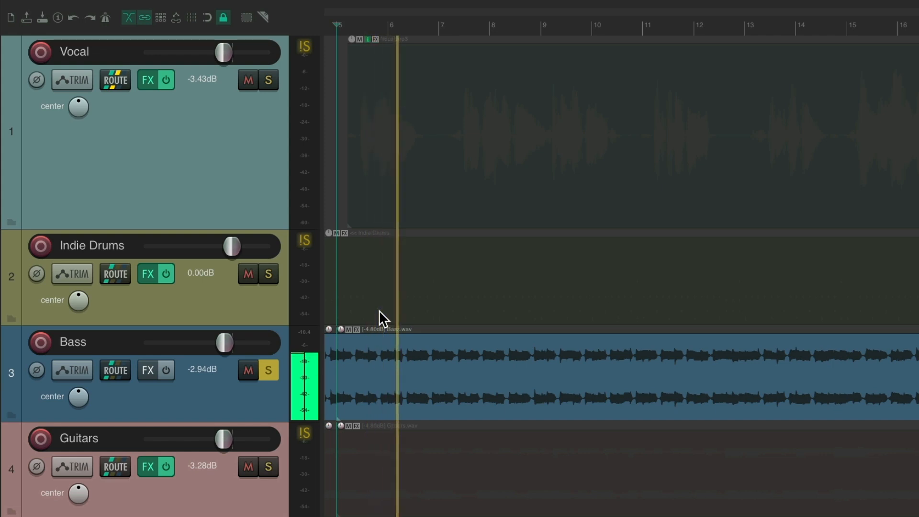
{"action": "key", "text": "space"}
{"action": "left_click", "coordinate": [271, 369]}
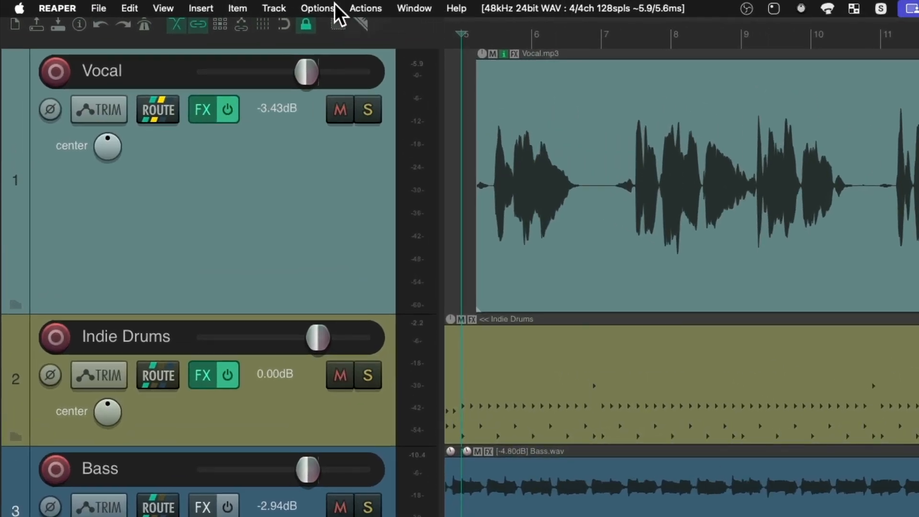
Enable the Solo in front option and play the project with the Vocal track soloed, clearing the solo after playback.
{"action": "left_click", "coordinate": [307, 8]}
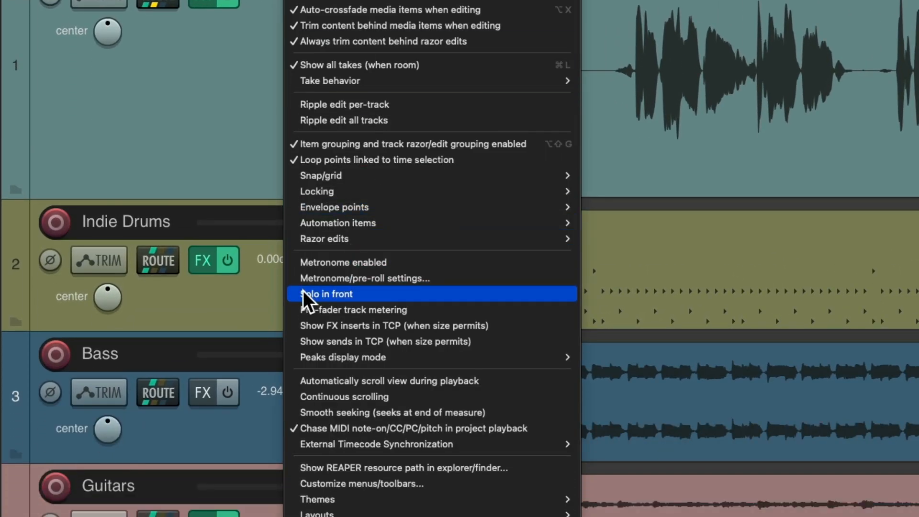
{"action": "left_click", "coordinate": [297, 294]}
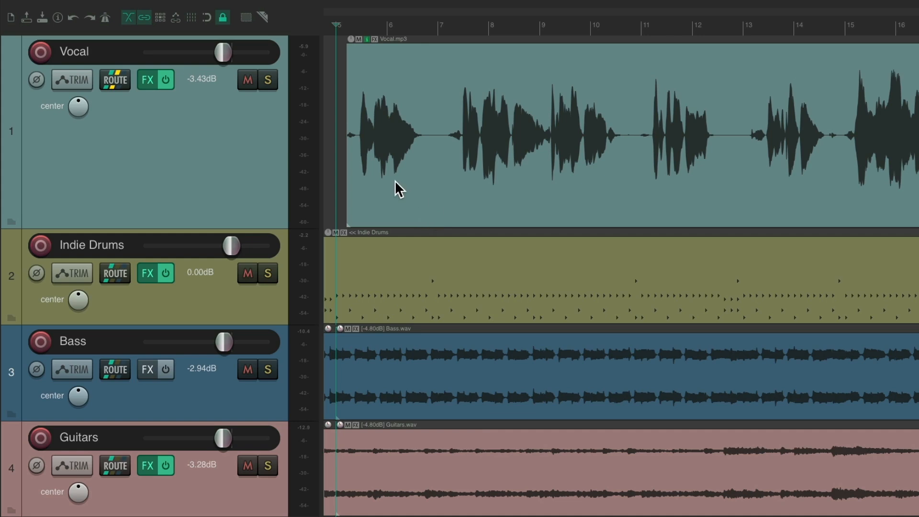
{"action": "left_click", "coordinate": [268, 80]}
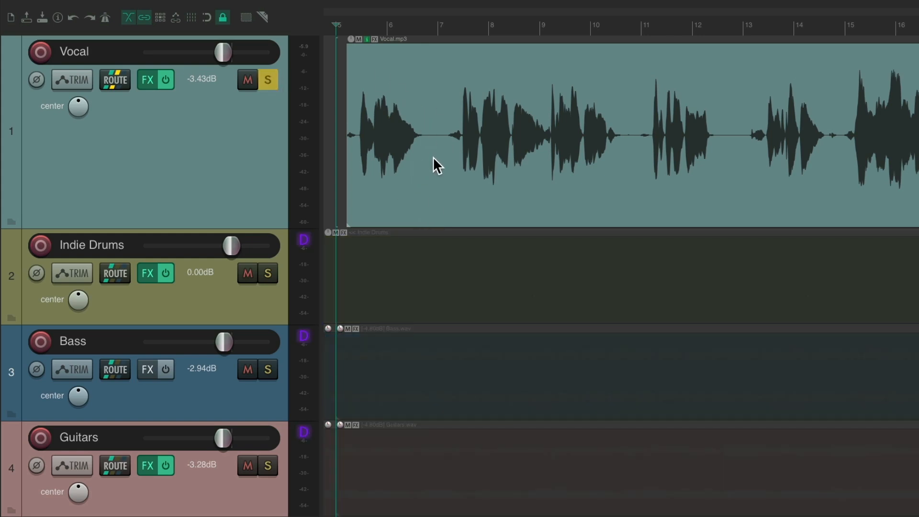
{"action": "key", "text": "space"}
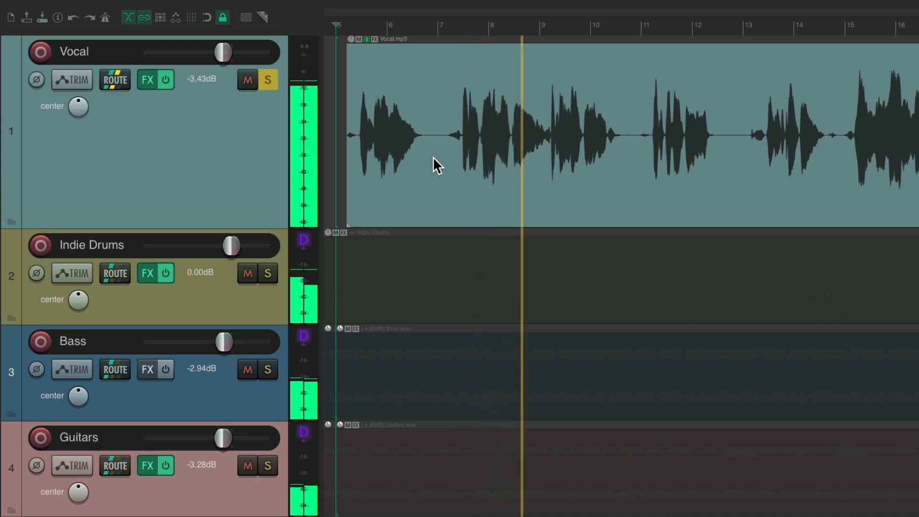
{"action": "key", "text": "space"}
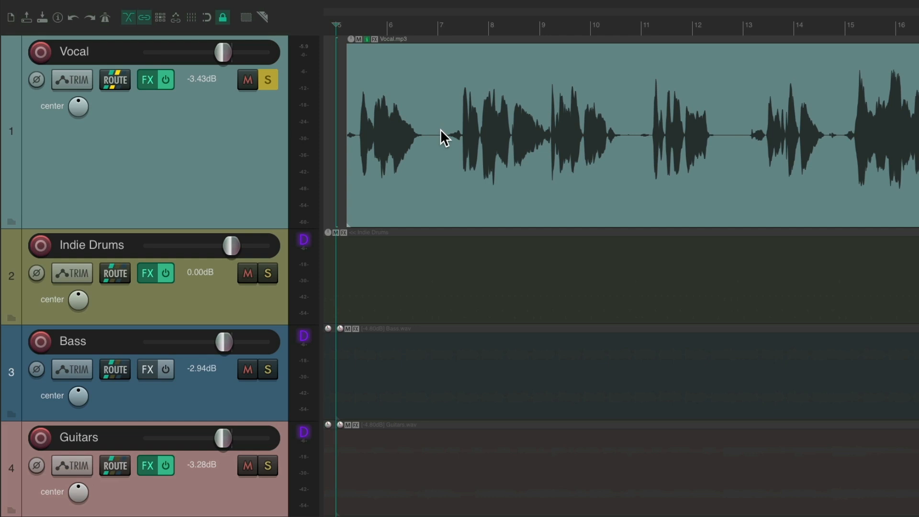
{"action": "left_click", "coordinate": [272, 84]}
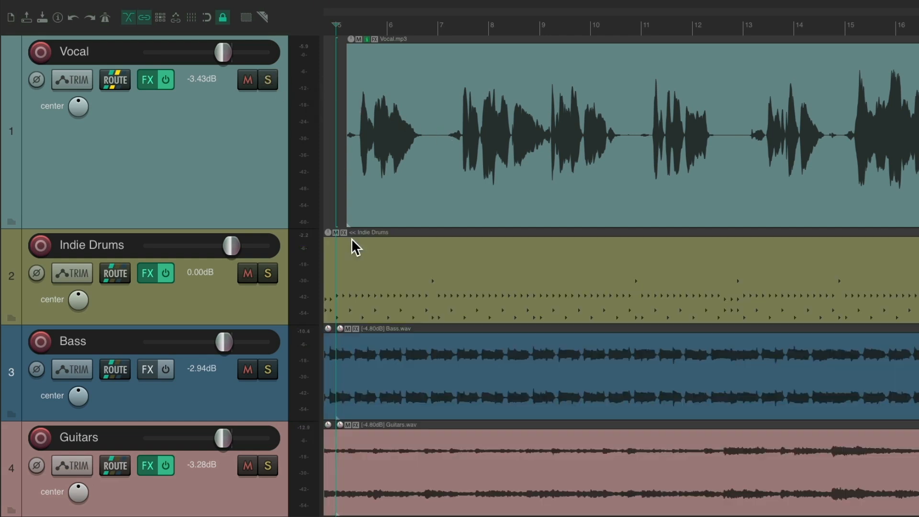
Audition the Indie Drums and Bass tracks one at a time with Solo in front active, clearing each solo after playback.
{"action": "left_click", "coordinate": [275, 271]}
{"action": "key", "text": "space"}
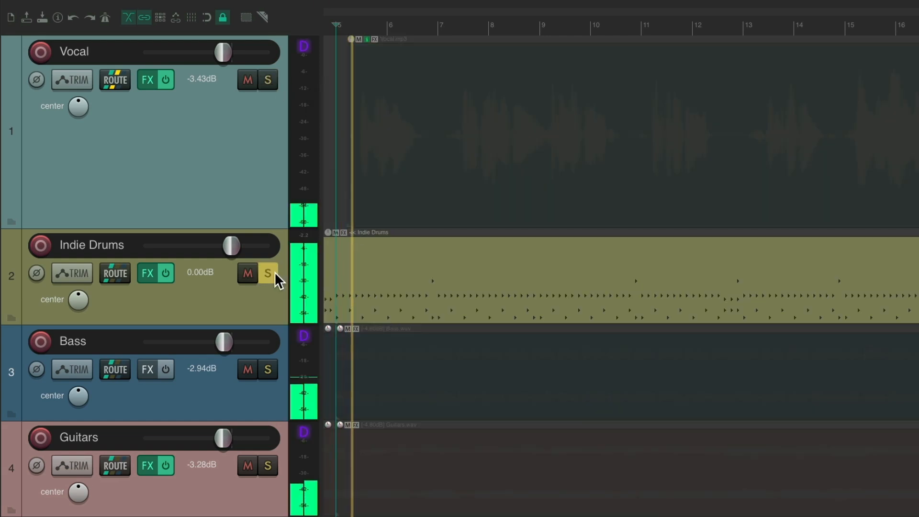
{"action": "key", "text": "space"}
{"action": "left_click", "coordinate": [275, 272]}
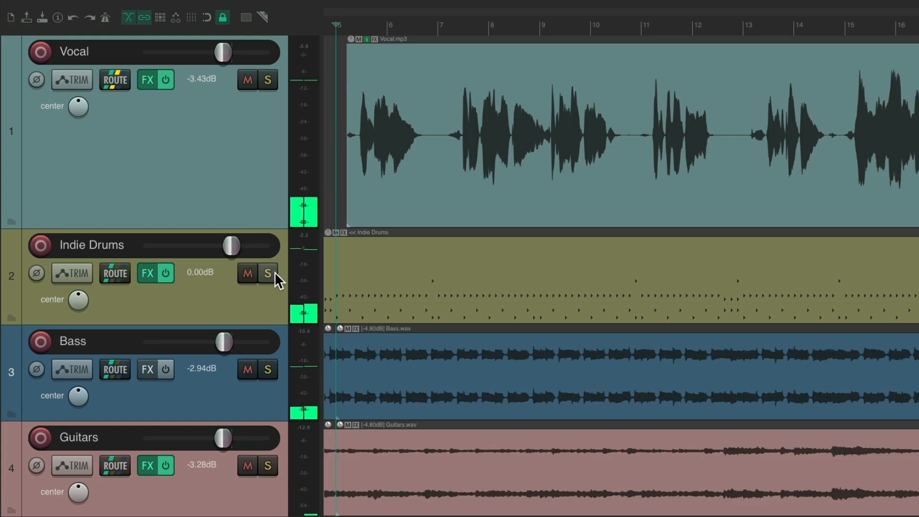
{"action": "left_click", "coordinate": [273, 367]}
{"action": "key", "text": "space"}
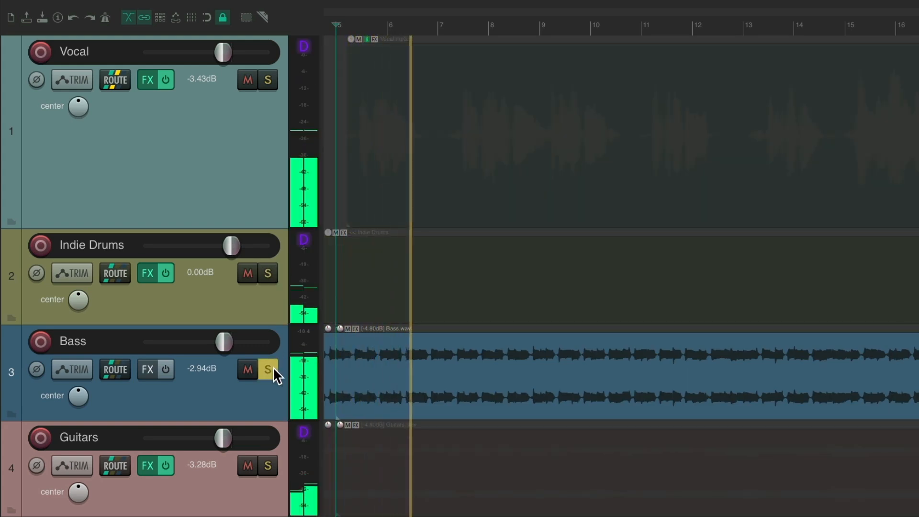
{"action": "key", "text": "space"}
{"action": "left_click", "coordinate": [273, 368]}
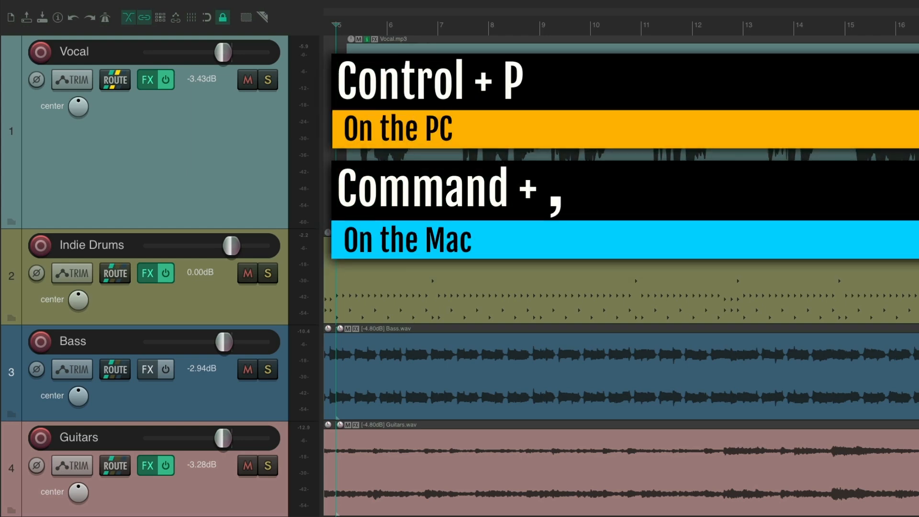
Set the Solo in front dimming to -10 dB in the Mute/Solo preferences.
{"action": "key", "text": "super+comma"}
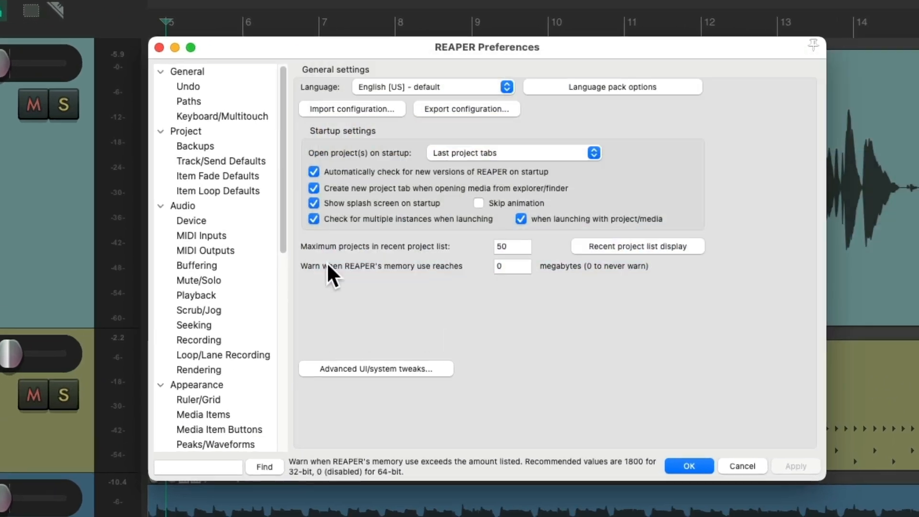
{"action": "left_click", "coordinate": [247, 281]}
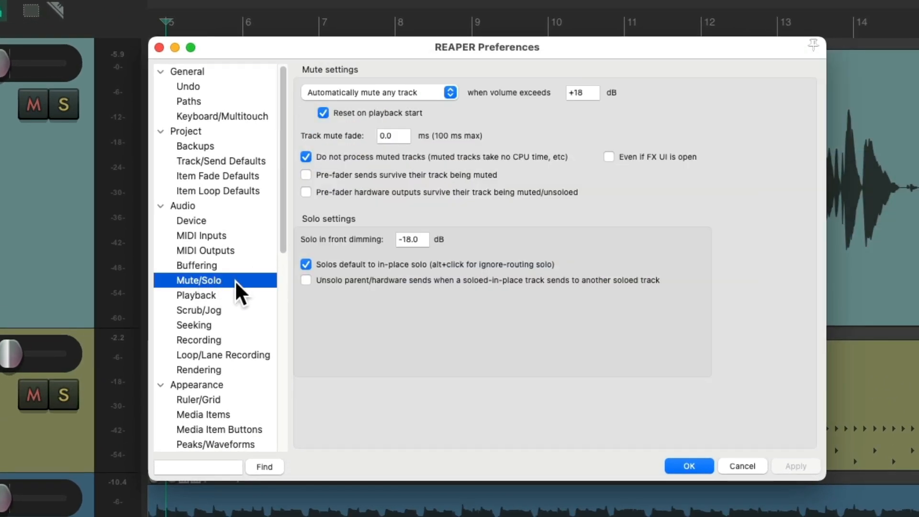
{"action": "left_click", "coordinate": [425, 242]}
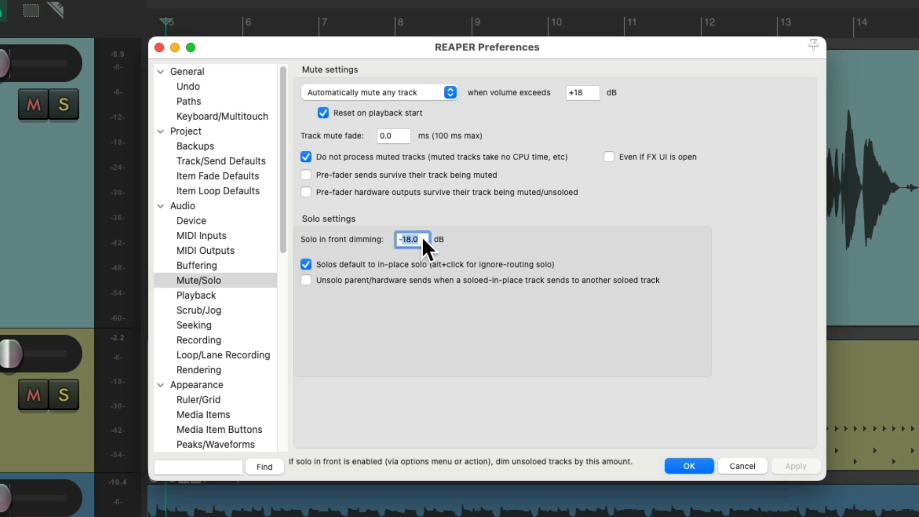
{"action": "type", "text": "-1"}
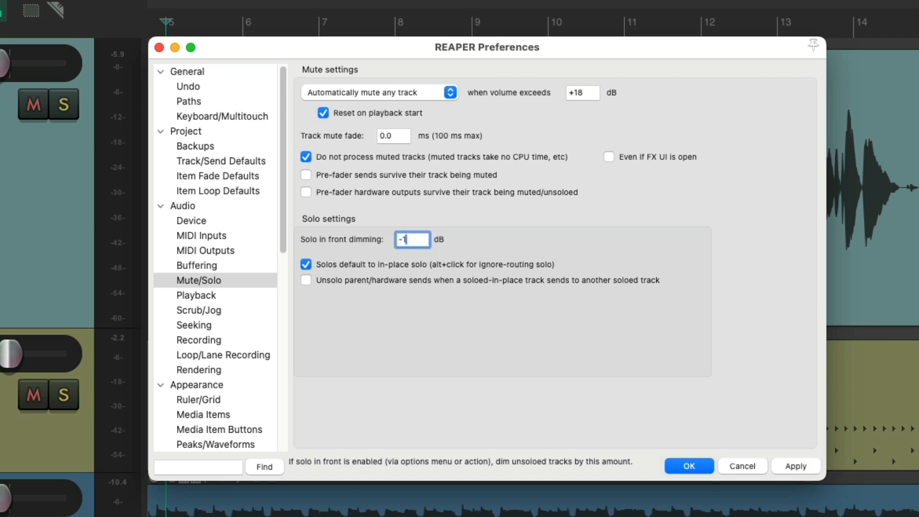
{"action": "type", "text": "0"}
{"action": "key", "text": "Return"}
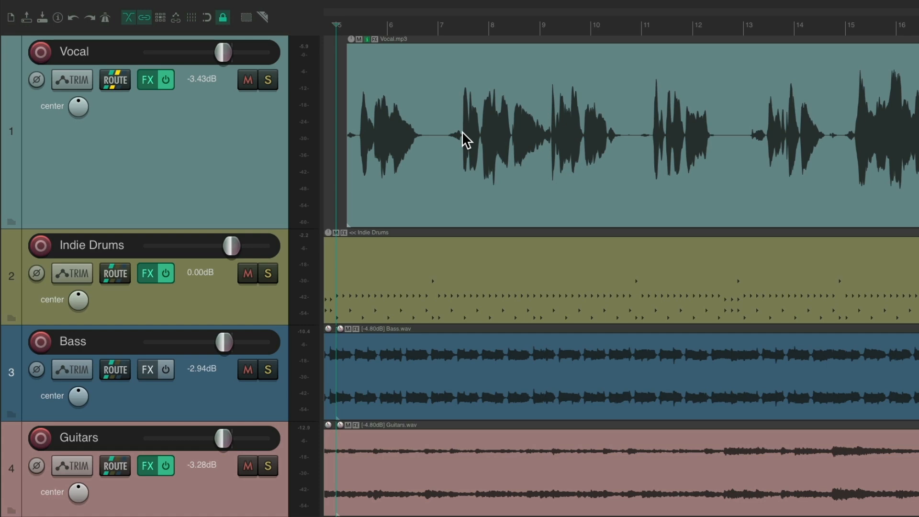
Play the project while soloing Vocal, Indie Drums and Bass in turn to hear the new dimming level, clearing each solo.
{"action": "left_click", "coordinate": [268, 80]}
{"action": "key", "text": "space"}
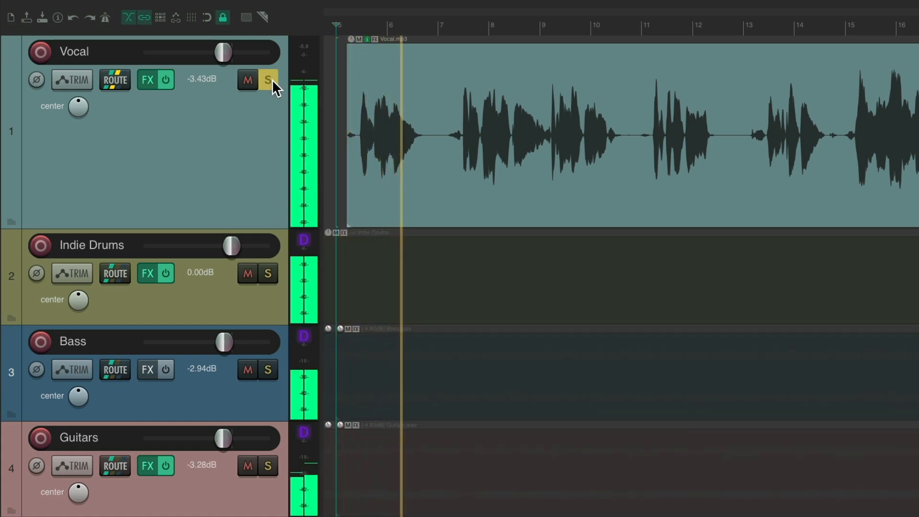
{"action": "left_click", "coordinate": [270, 81]}
{"action": "left_click", "coordinate": [268, 274]}
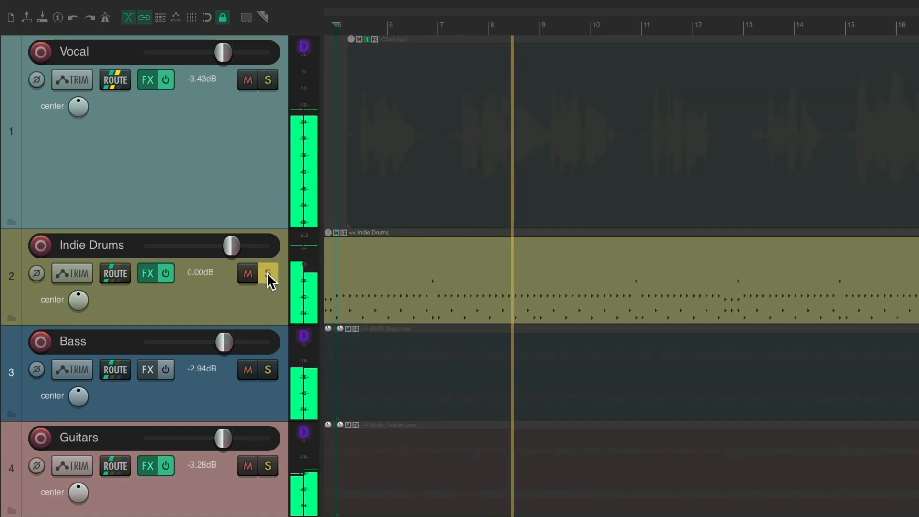
{"action": "left_click", "coordinate": [267, 273]}
{"action": "left_click", "coordinate": [268, 372]}
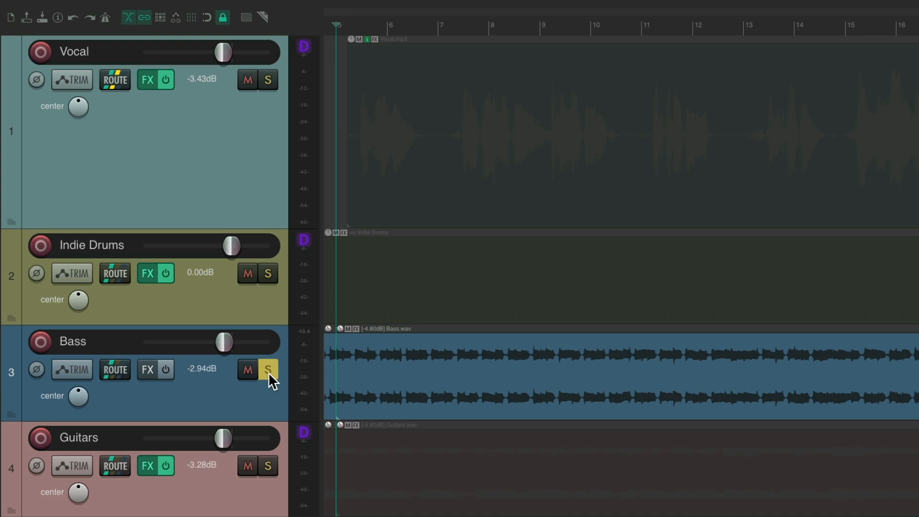
{"action": "left_click", "coordinate": [269, 372]}
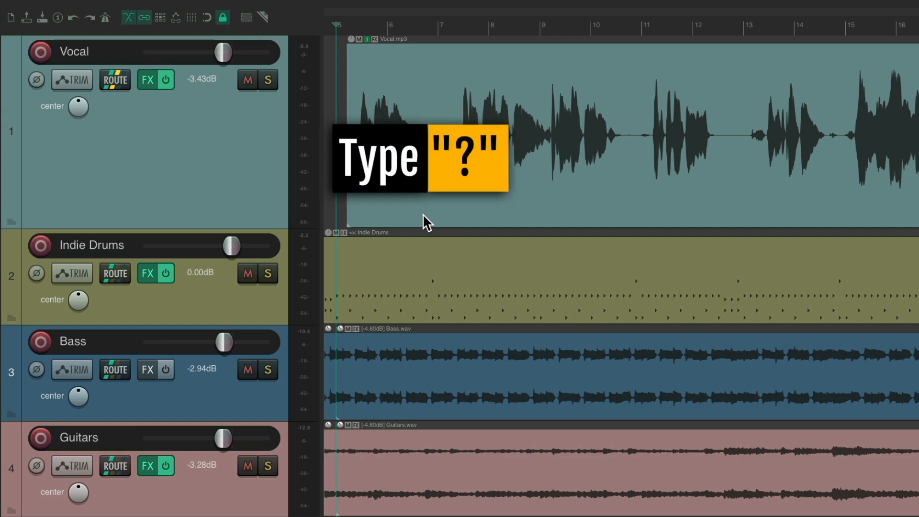
Find the "Adjust solo in front dim" action by filtering for "solo" and assign it the shortcut Cmd+Opt+Control+Mousewheel.
{"action": "key", "text": "shift+slash"}
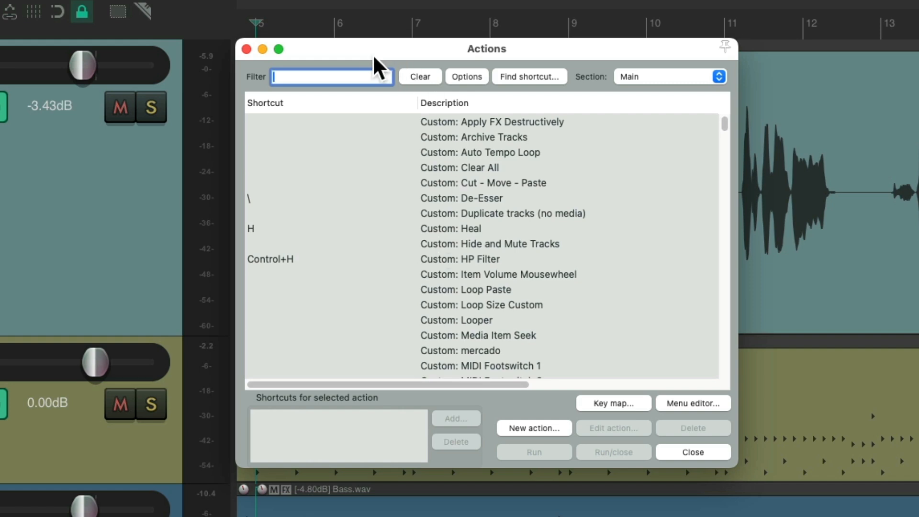
{"action": "type", "text": "solo"}
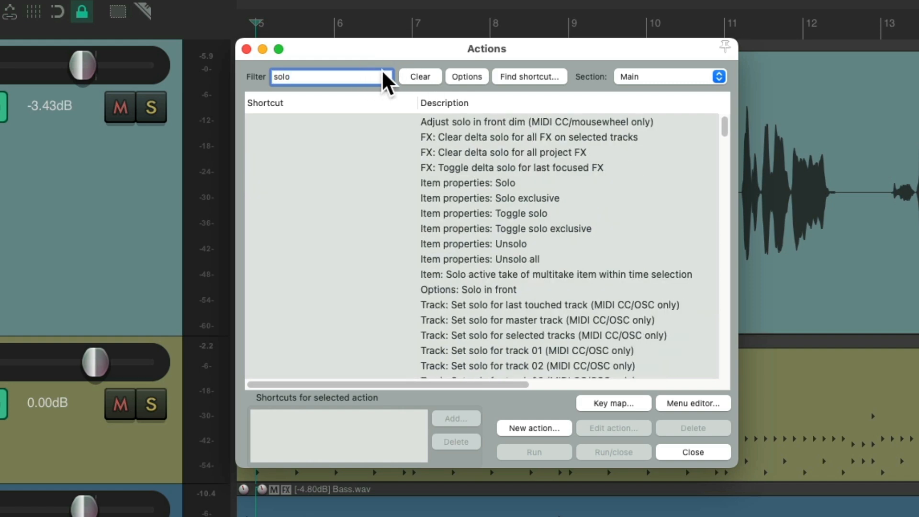
{"action": "left_click", "coordinate": [467, 122]}
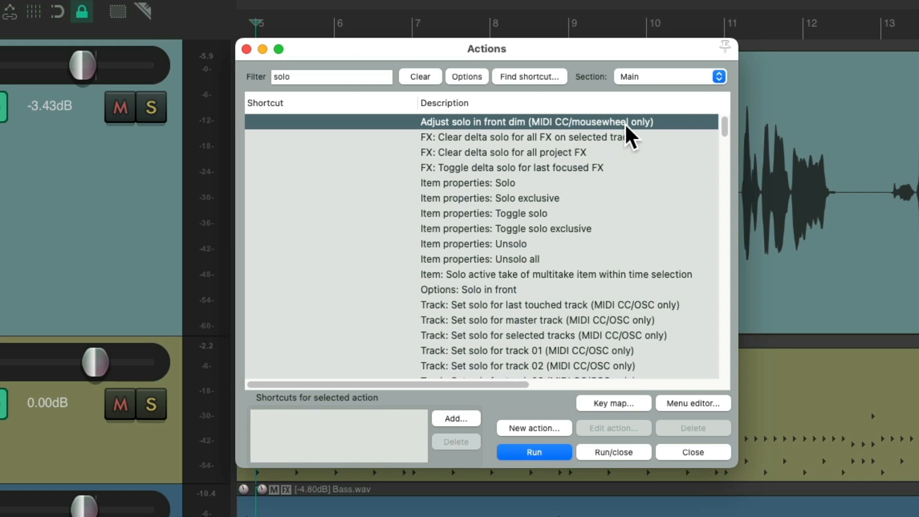
{"action": "left_click", "coordinate": [460, 416]}
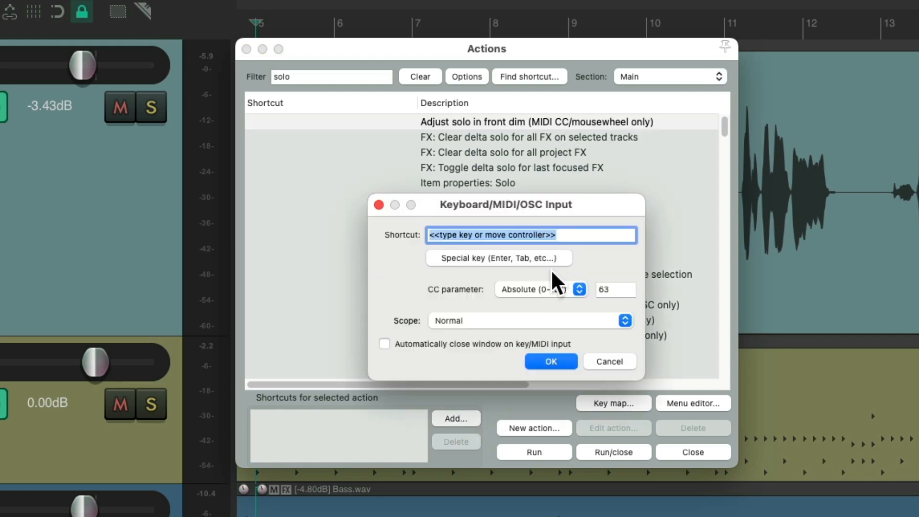
{"action": "scroll", "coordinate": [551, 270], "scroll_direction": "down", "scroll_amount": 1, "text": "ctrl+alt+super"}
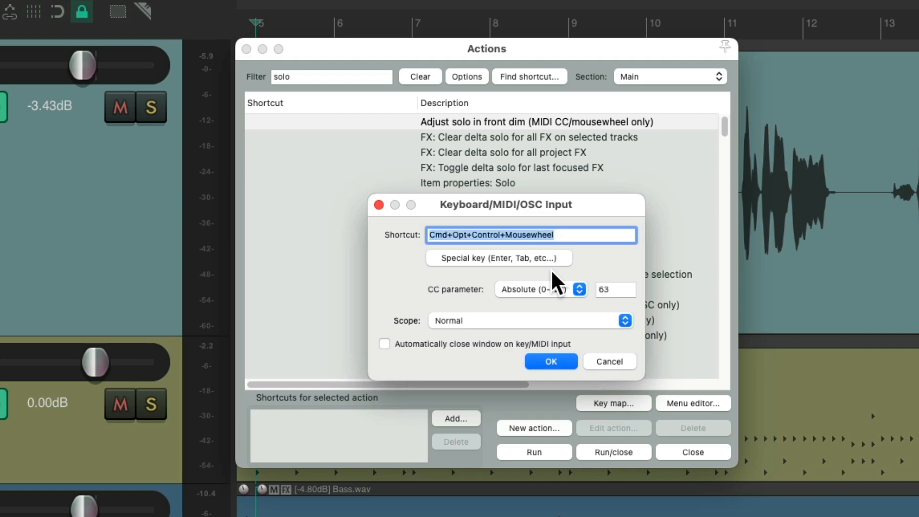
{"action": "key", "text": "Return"}
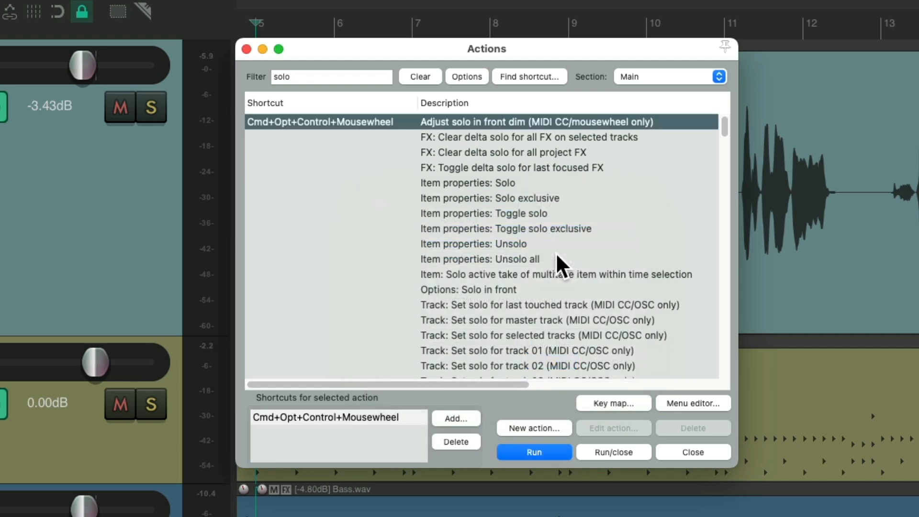
Close the action list, then play the project with Vocal soloed while varying the solo in front dim with the new mousewheel shortcut, and clear the solo.
{"action": "left_click", "coordinate": [246, 48]}
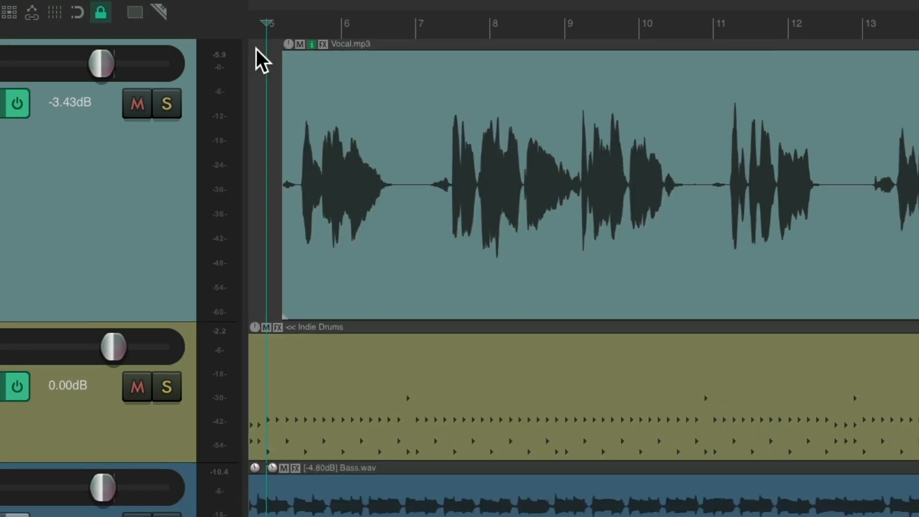
{"action": "left_click", "coordinate": [150, 107]}
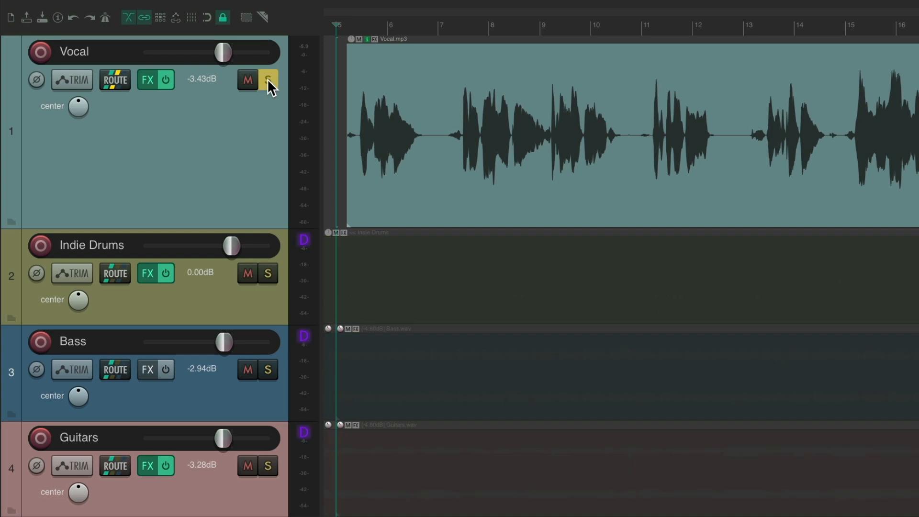
{"action": "middle_click", "coordinate": [392, 108]}
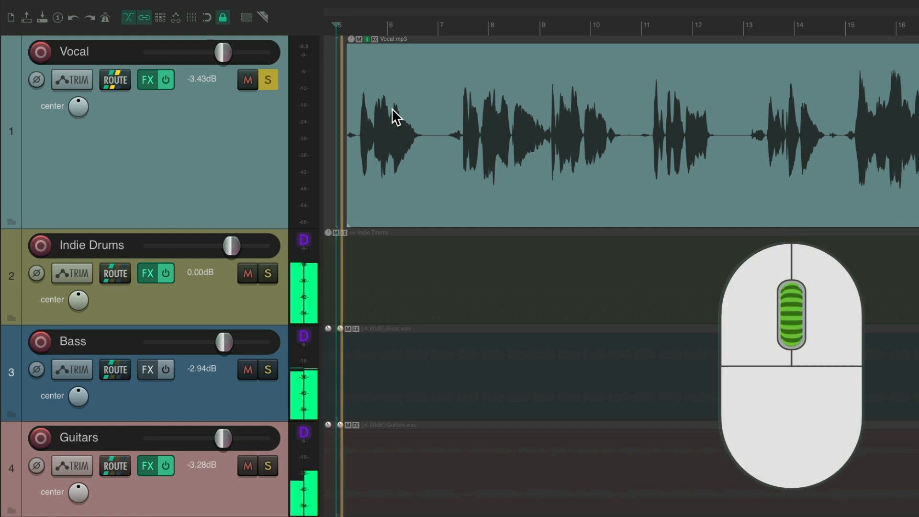
{"action": "middle_click", "coordinate": [451, 111]}
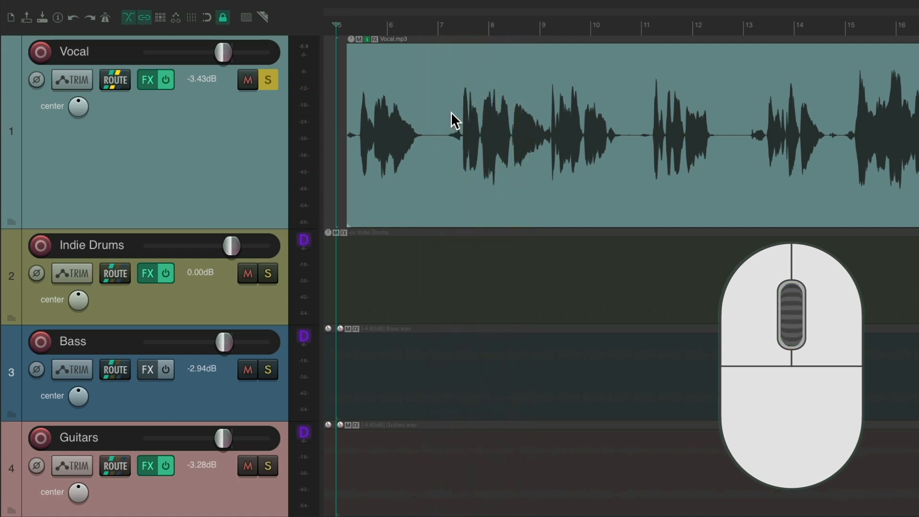
{"action": "middle_click", "coordinate": [451, 111]}
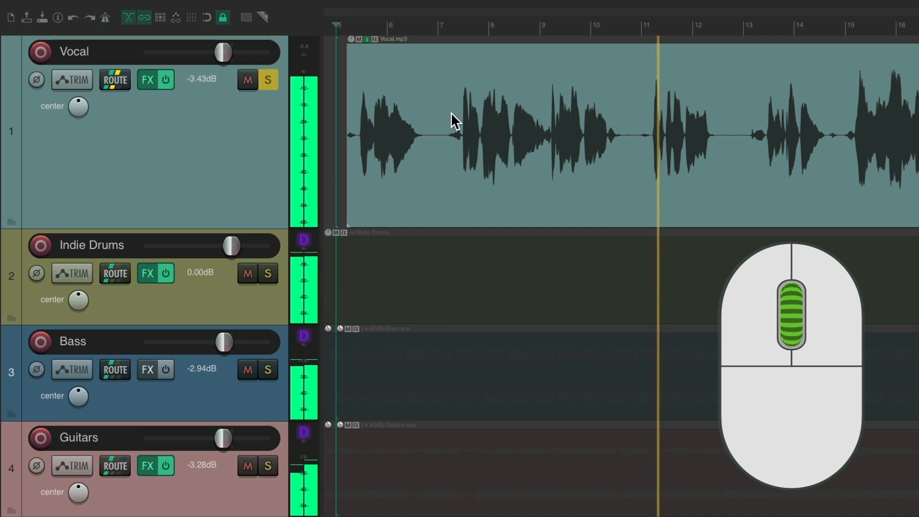
{"action": "key", "text": "space"}
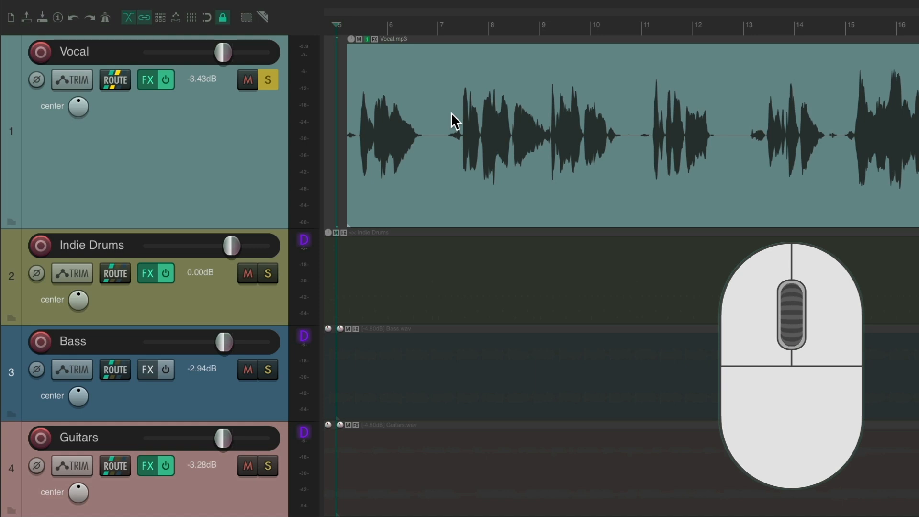
{"action": "left_click", "coordinate": [268, 80]}
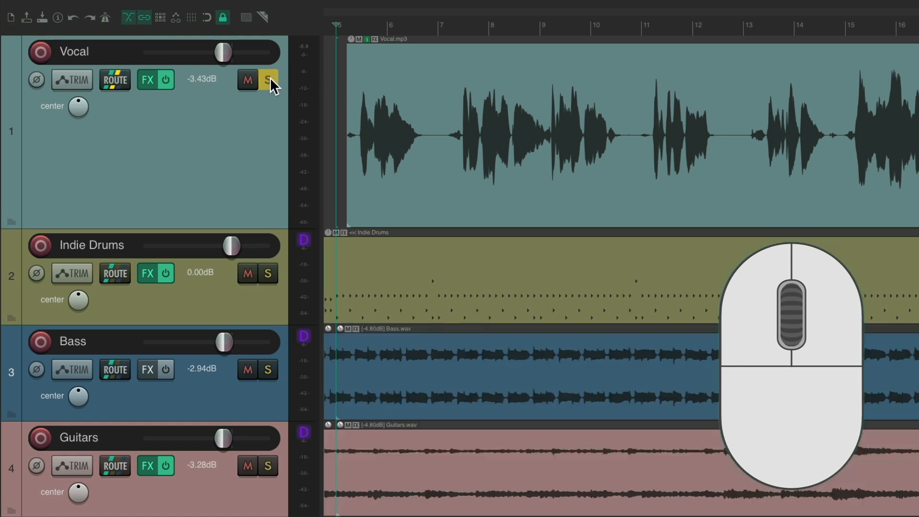
Play with Indie Drums soloed while varying the solo in front dim through the mousewheel shortcut, and clear the solo.
{"action": "left_click", "coordinate": [268, 274]}
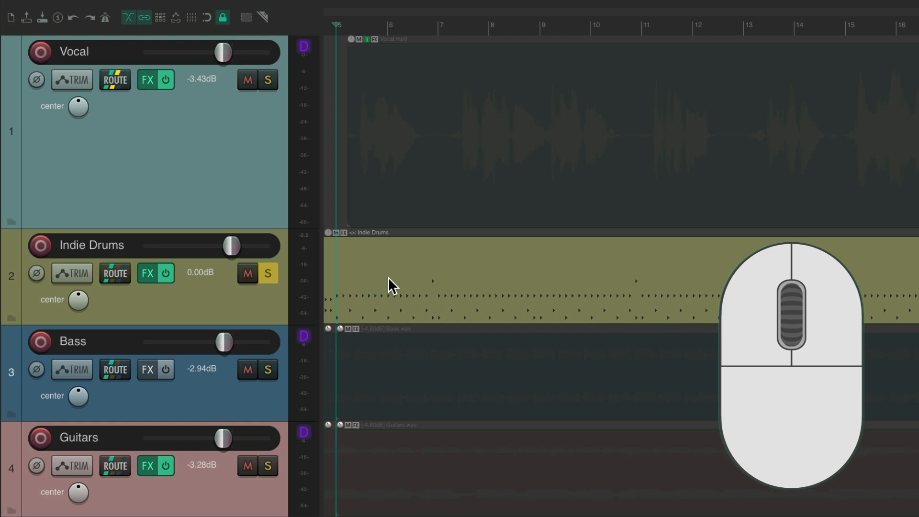
{"action": "middle_click", "coordinate": [416, 267]}
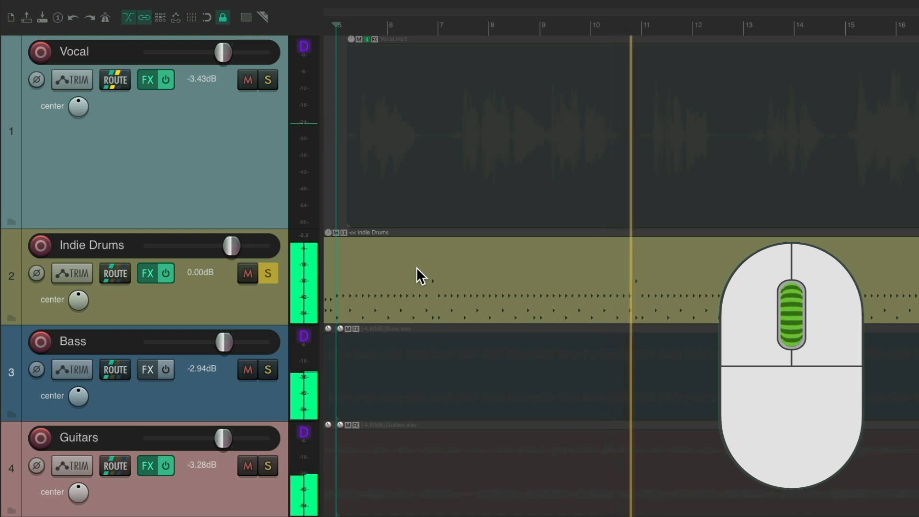
{"action": "key", "text": "space"}
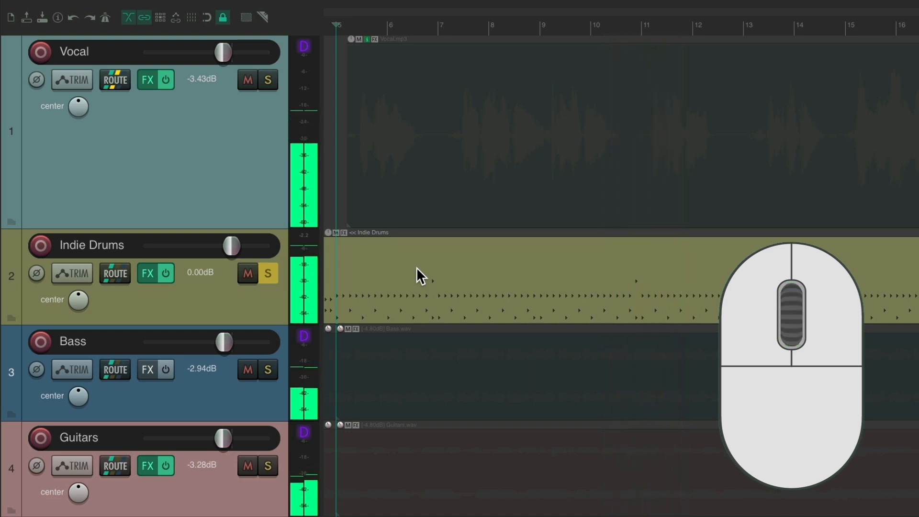
{"action": "left_click", "coordinate": [269, 274]}
Play with Bass soloed while varying the solo in front dim through the mousewheel shortcut, and clear the solo.
{"action": "left_click", "coordinate": [268, 370]}
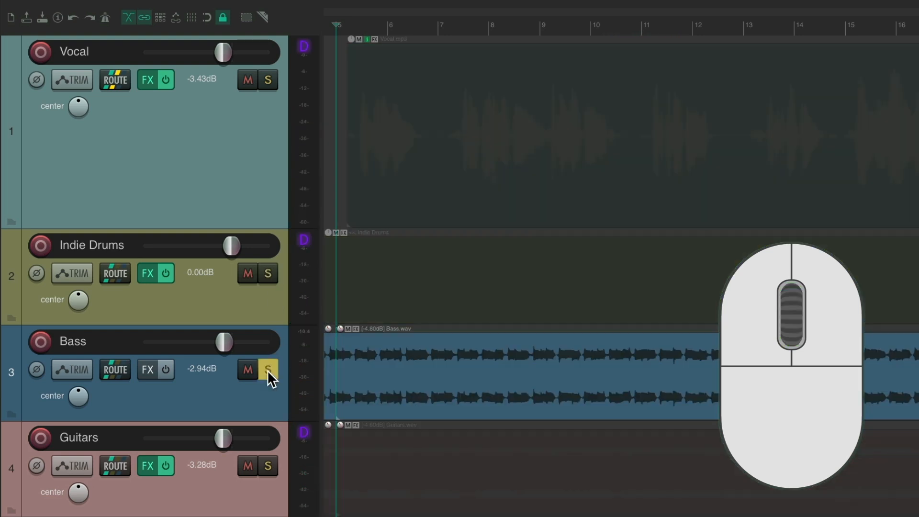
{"action": "middle_click", "coordinate": [410, 351]}
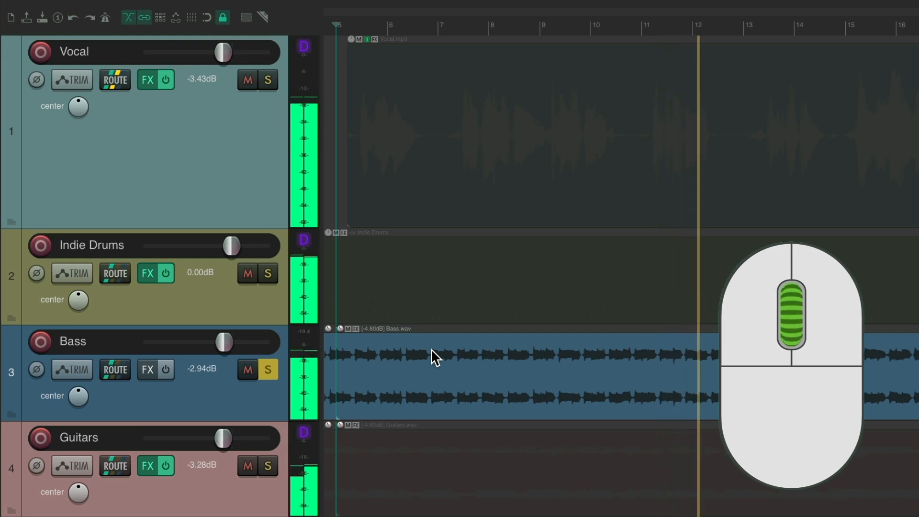
{"action": "key", "text": "space"}
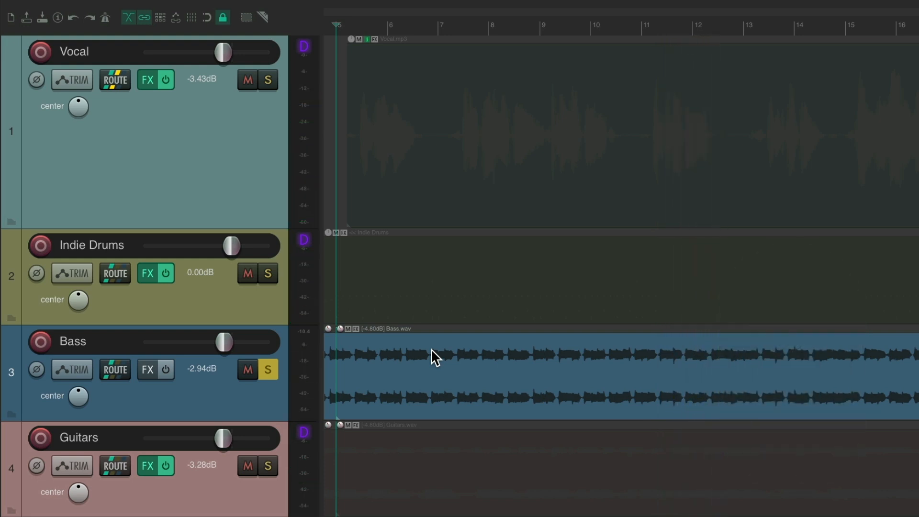
{"action": "left_click", "coordinate": [269, 370]}
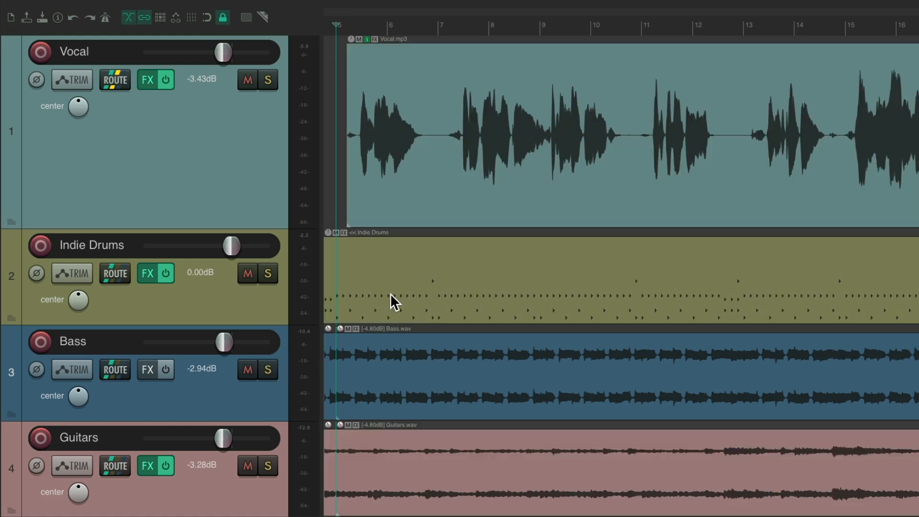
Solo the Vocal track and disable the Solo in front option.
{"action": "left_click", "coordinate": [268, 80]}
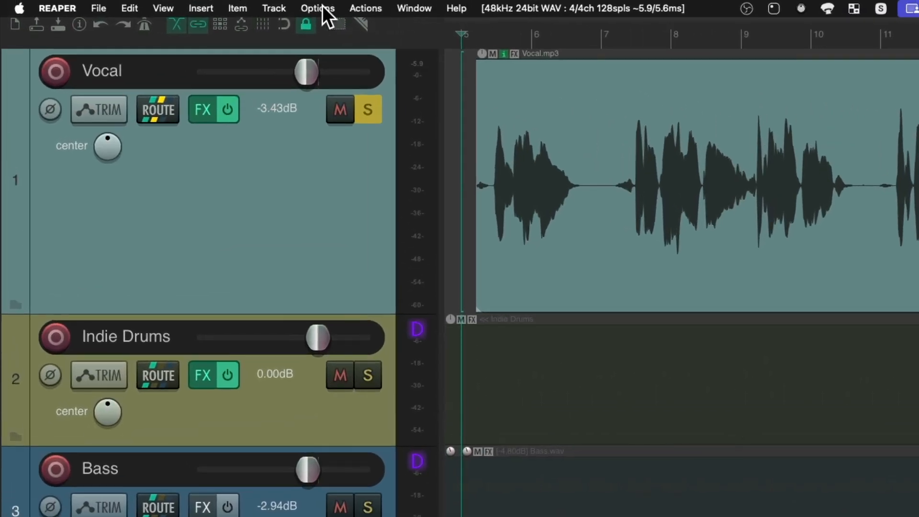
{"action": "left_click", "coordinate": [320, 8]}
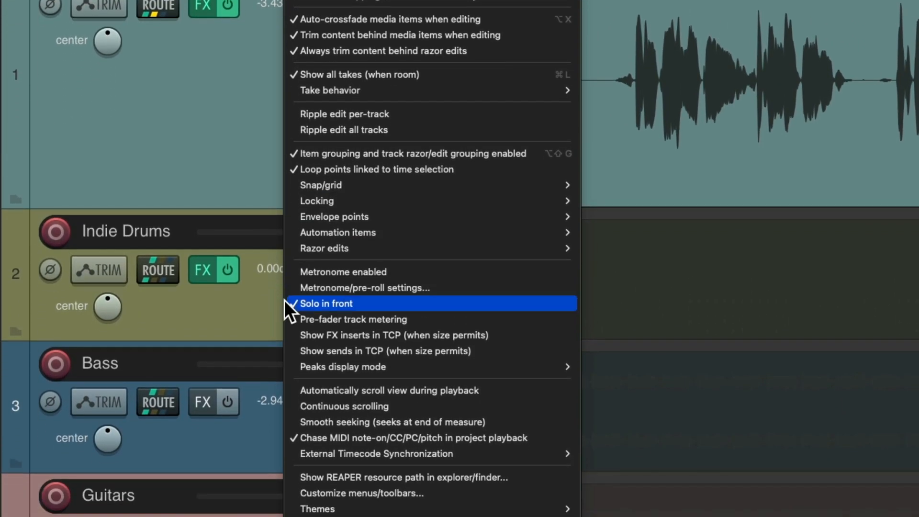
{"action": "left_click", "coordinate": [288, 303]}
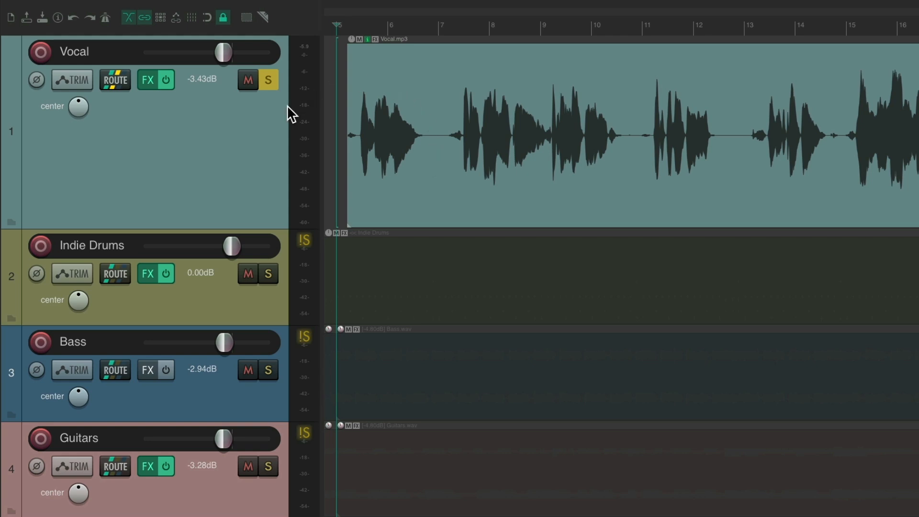
Audition Indie Drums and Vocal in turn with regular solo during playback, clearing each solo.
{"action": "left_click", "coordinate": [269, 274]}
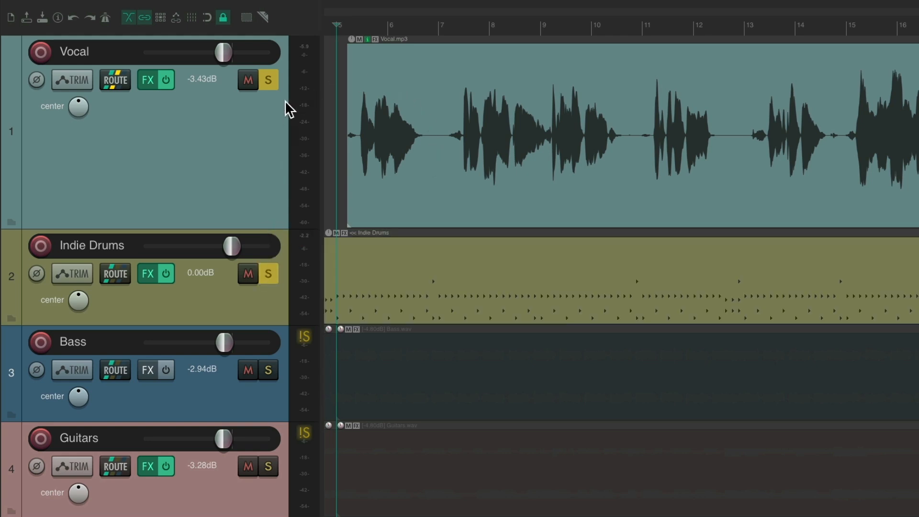
{"action": "left_click", "coordinate": [269, 80]}
{"action": "key", "text": "space"}
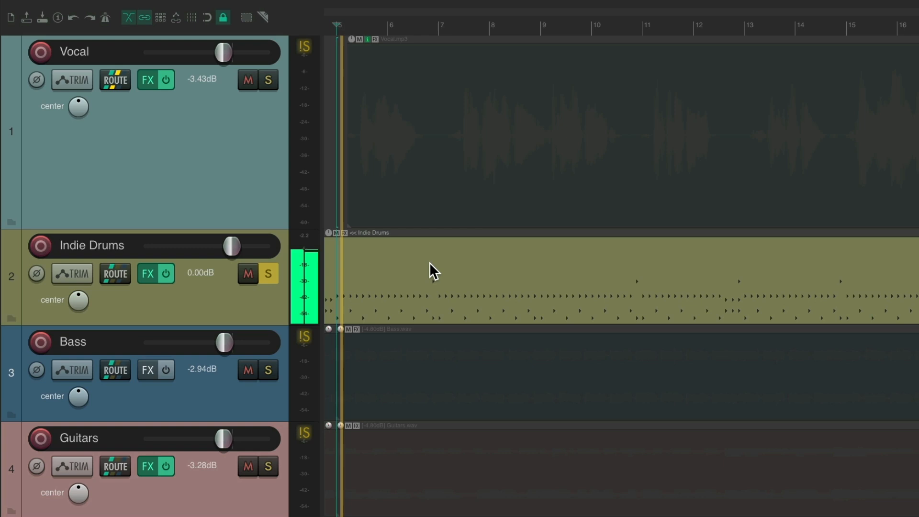
{"action": "left_click", "coordinate": [269, 272]}
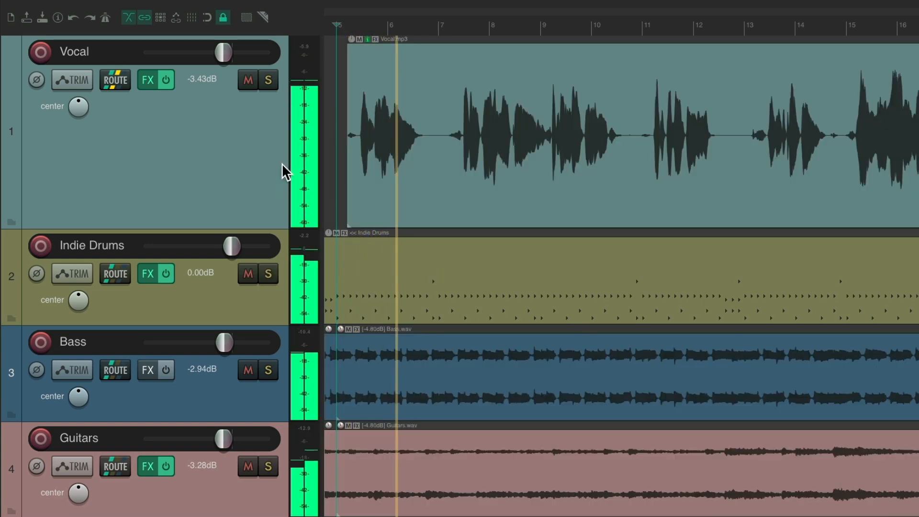
{"action": "left_click", "coordinate": [270, 75]}
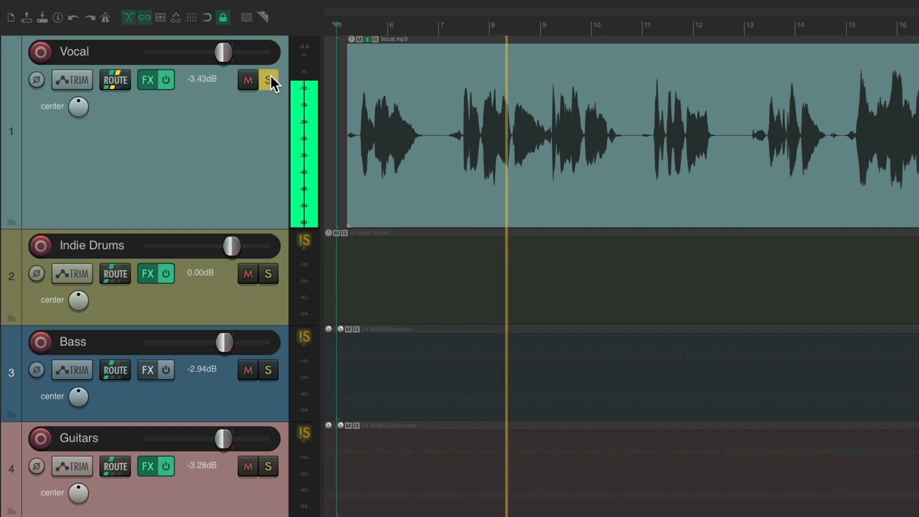
{"action": "key", "text": "space"}
{"action": "left_click", "coordinate": [270, 76]}
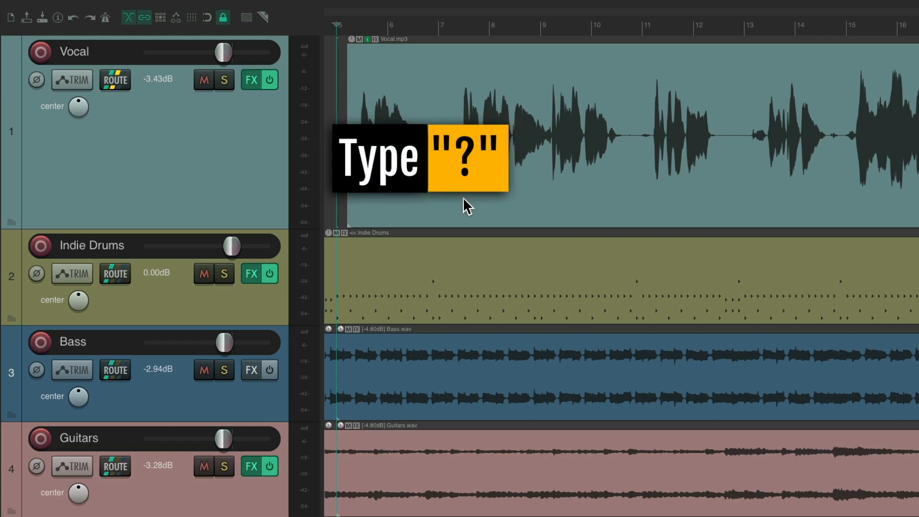
Find the "Adjust last touched FX parameter" action by filtering for "adjust last" and assign it MIDI Chan 1 CC 28 in Relative 2 mode.
{"action": "key", "text": "shift+slash"}
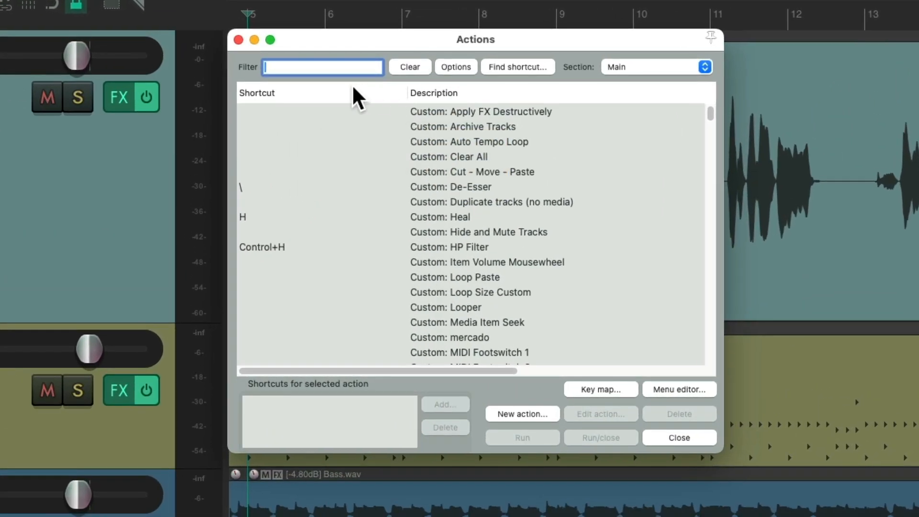
{"action": "type", "text": "adjust last"}
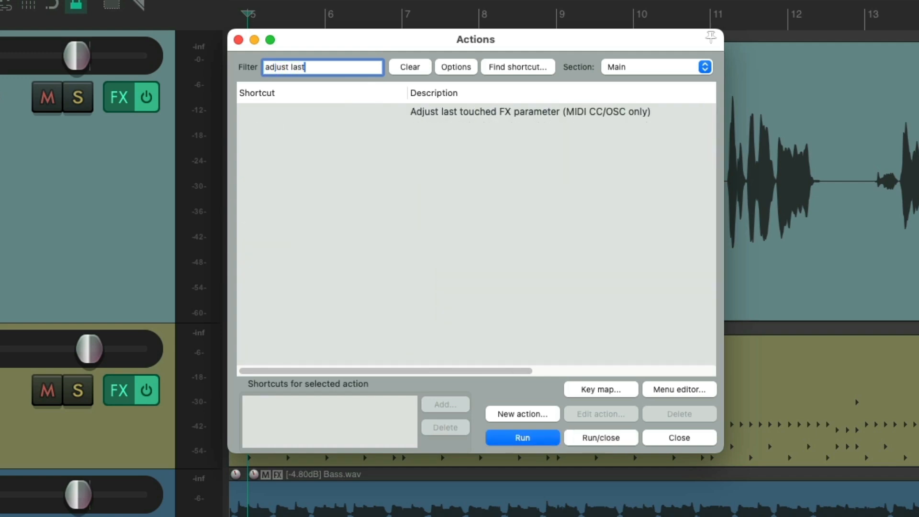
{"action": "left_click", "coordinate": [470, 123]}
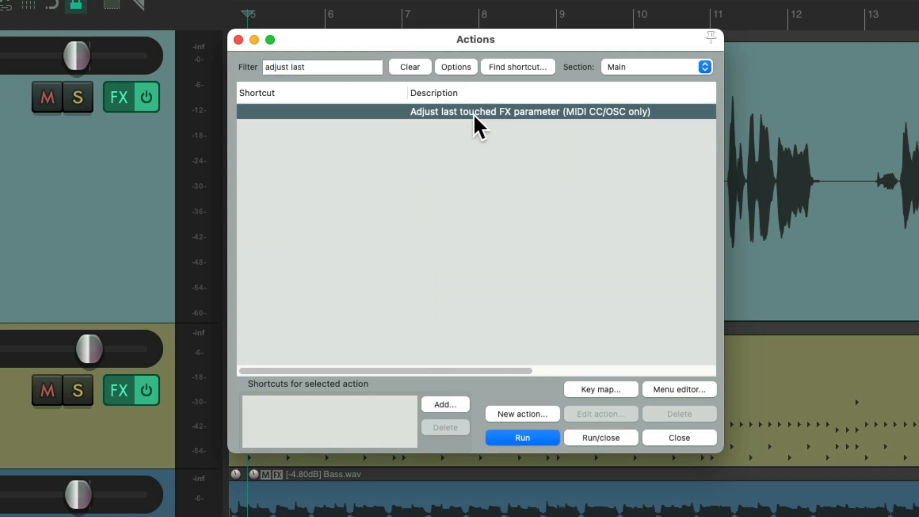
{"action": "left_click", "coordinate": [454, 405]}
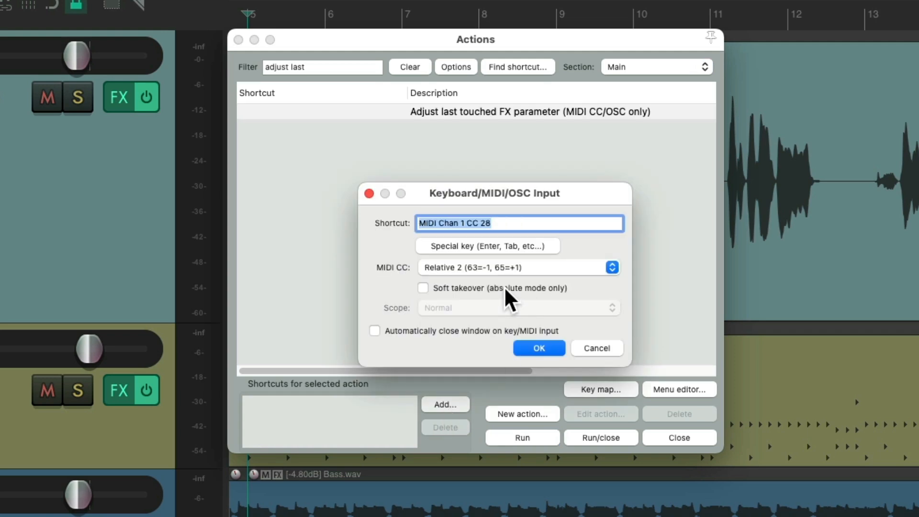
{"action": "left_click", "coordinate": [542, 268]}
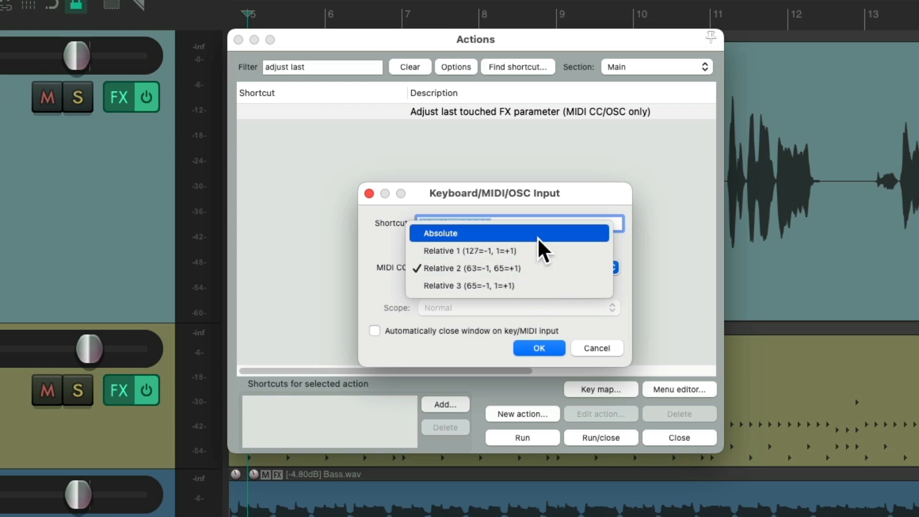
{"action": "left_click", "coordinate": [537, 269]}
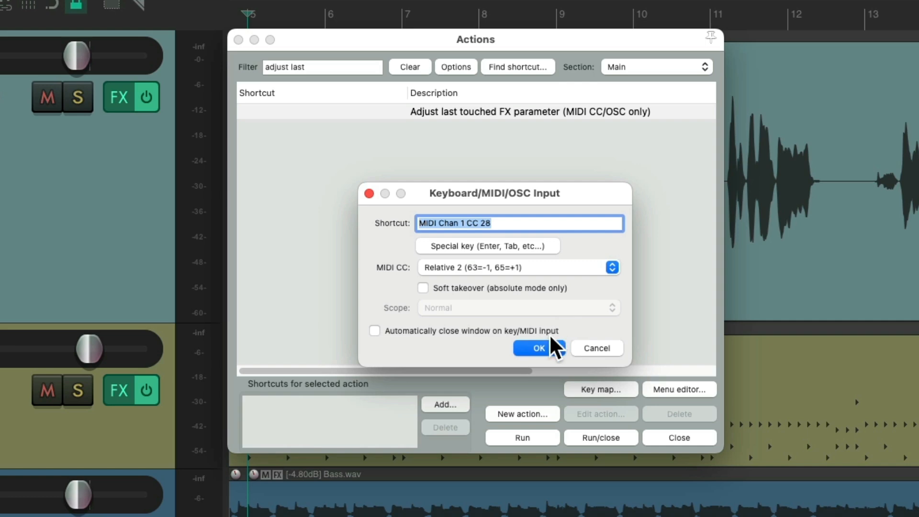
{"action": "left_click", "coordinate": [549, 348]}
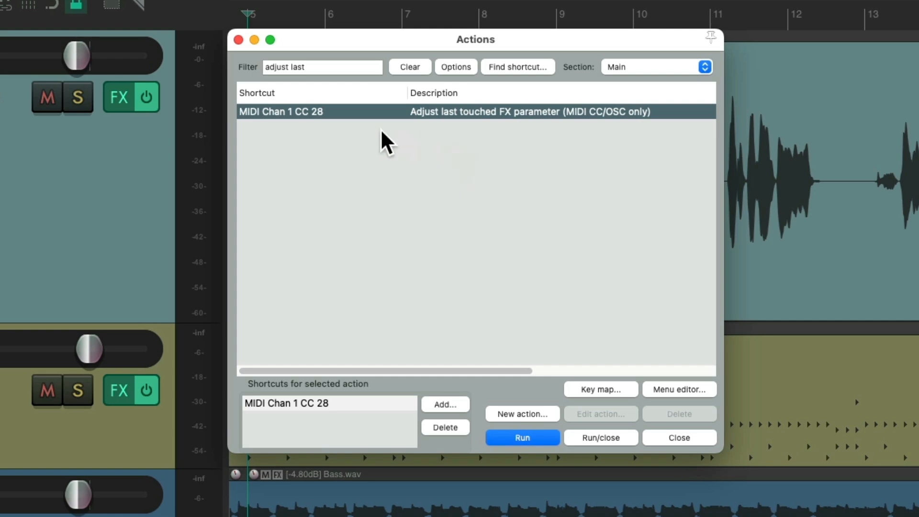
{"action": "left_click", "coordinate": [239, 40]}
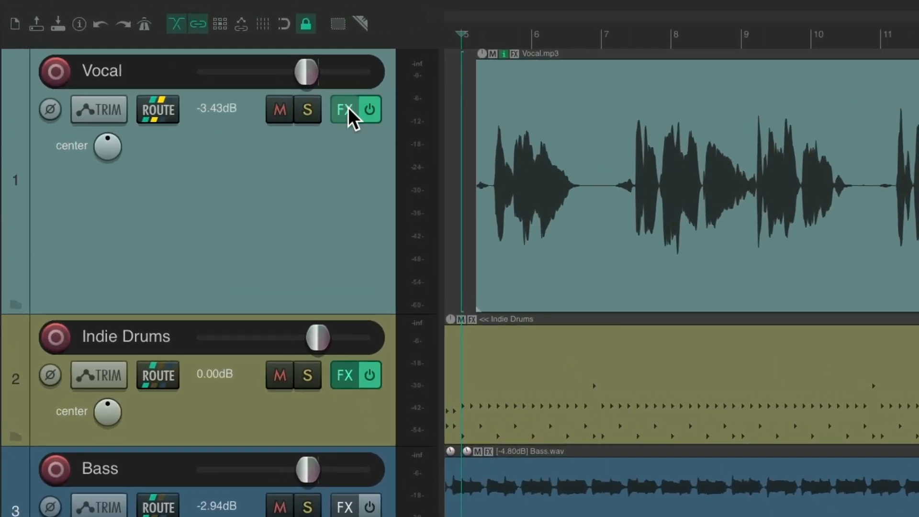
Open the Vocal track's ReaGate, make its threshold the last touched parameter, and vary it up and down with the assigned controller.
{"action": "left_click", "coordinate": [349, 107]}
{"action": "left_click", "coordinate": [215, 68]}
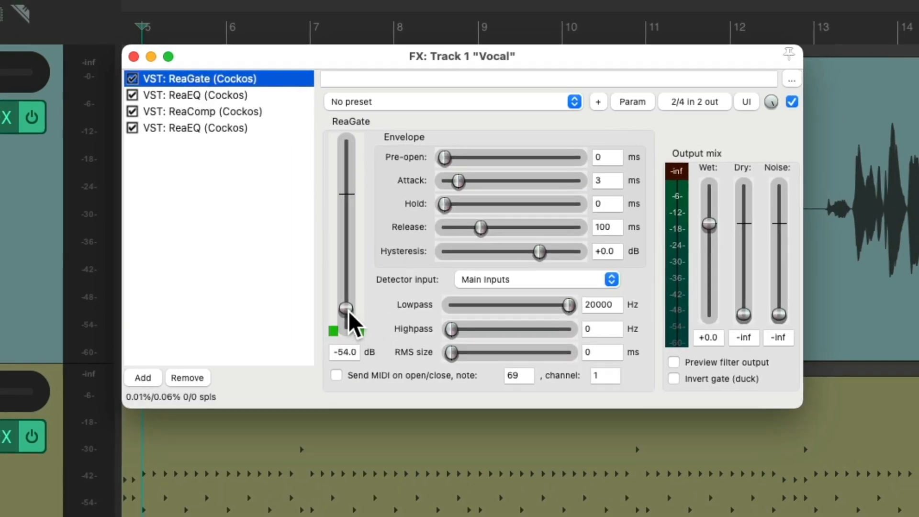
{"action": "left_click", "coordinate": [347, 309]}
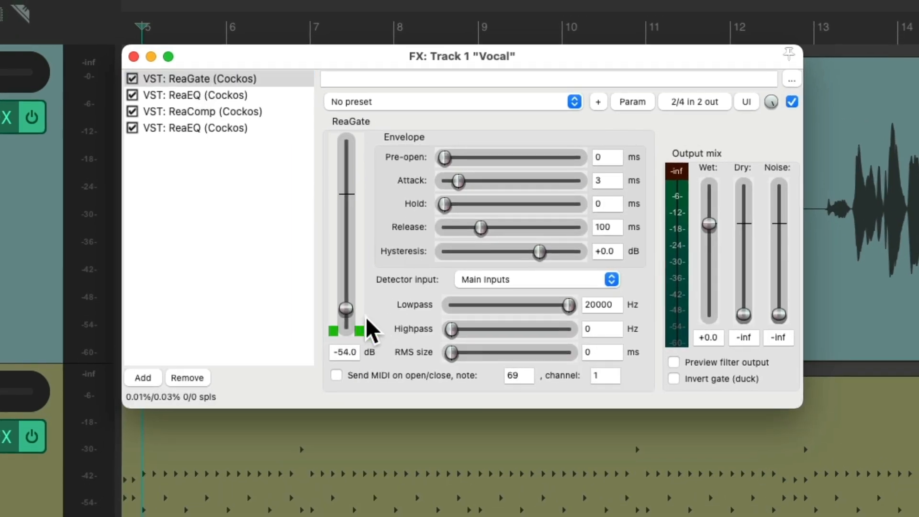
{"action": "scroll", "coordinate": [366, 317], "scroll_direction": "up", "scroll_amount": 5}
{"action": "scroll", "coordinate": [365, 317], "scroll_direction": "down", "scroll_amount": 4}
{"action": "scroll", "coordinate": [366, 317], "scroll_direction": "up", "scroll_amount": 4}
{"action": "scroll", "coordinate": [367, 319], "scroll_direction": "up", "scroll_amount": 3}
{"action": "scroll", "coordinate": [367, 319], "scroll_direction": "down", "scroll_amount": 4}
{"action": "scroll", "coordinate": [367, 319], "scroll_direction": "up", "scroll_amount": 1}
Set the high-pass band 1 frequency to about 77.3 Hz in the first ReaEQ on the Vocal track.
{"action": "left_click", "coordinate": [274, 96]}
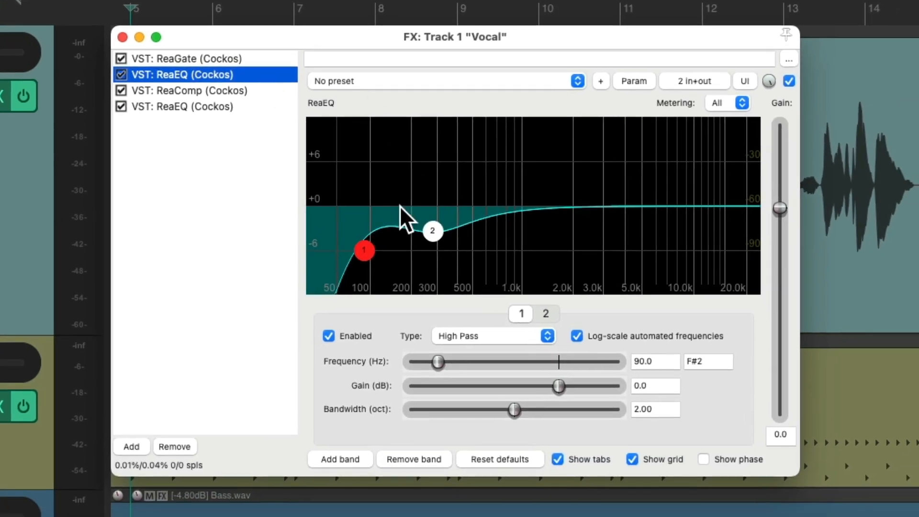
{"action": "left_click", "coordinate": [365, 250]}
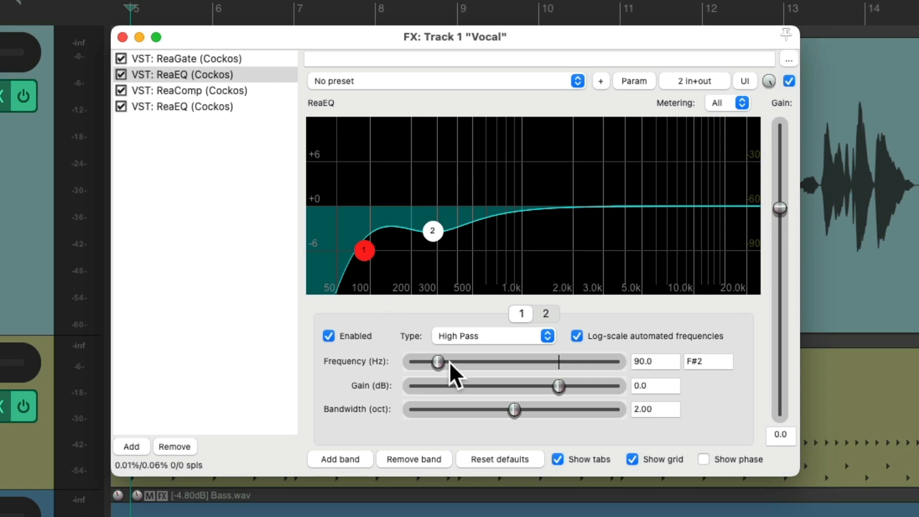
{"action": "left_click_drag", "start_coordinate": [448, 361], "coordinate": [469, 360]}
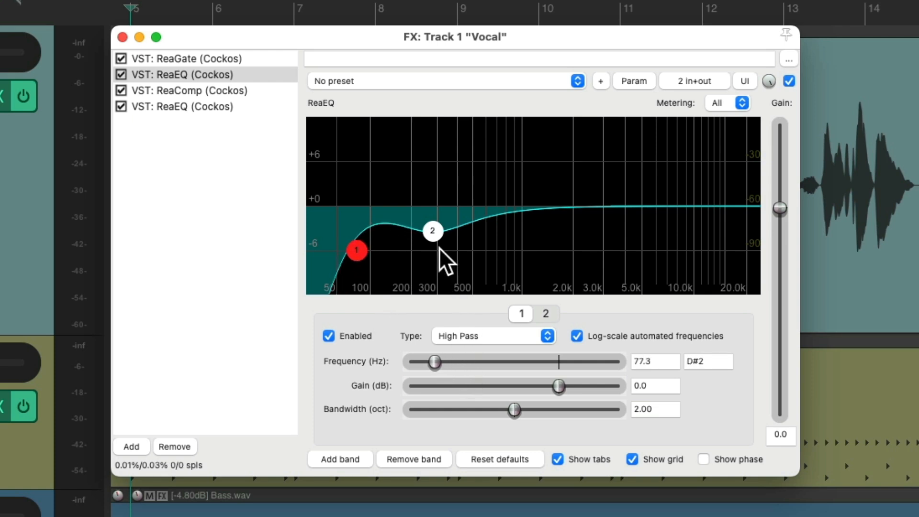
Set the band 2 frequency to about 283.7 Hz in the Vocal track's first ReaEQ and touch its gain parameter.
{"action": "left_click", "coordinate": [433, 231]}
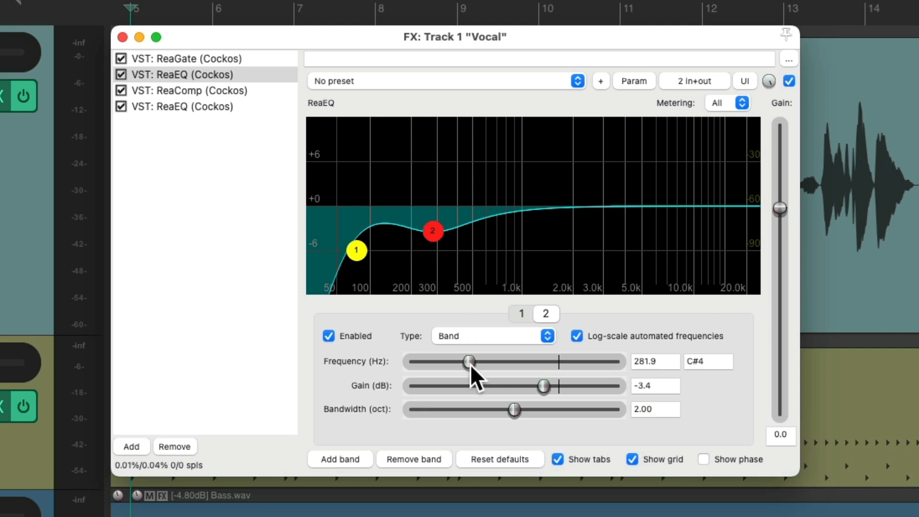
{"action": "left_click_drag", "start_coordinate": [469, 363], "coordinate": [471, 369]}
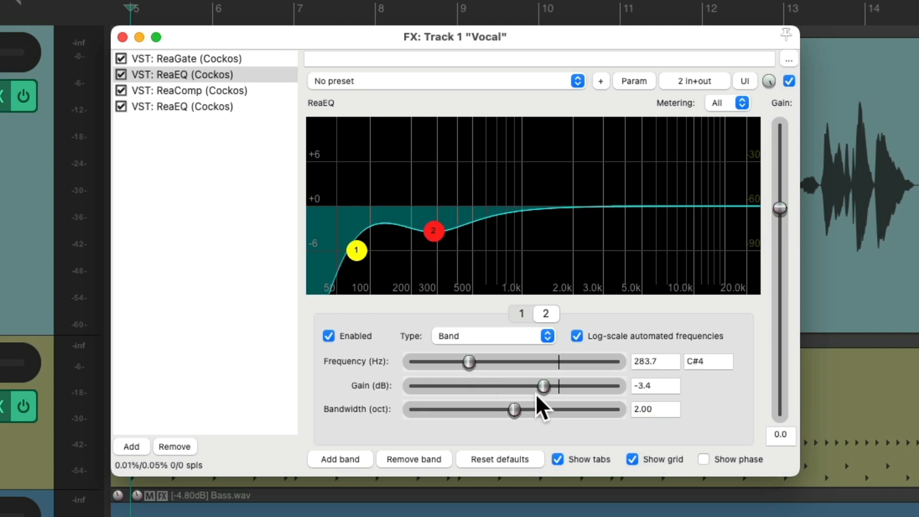
{"action": "left_click_drag", "start_coordinate": [545, 388], "coordinate": [542, 387]}
Vary the Vocal track's ReaComp threshold up and down with the assigned controller, leaving it at about -18.7 dB.
{"action": "left_click", "coordinate": [252, 90]}
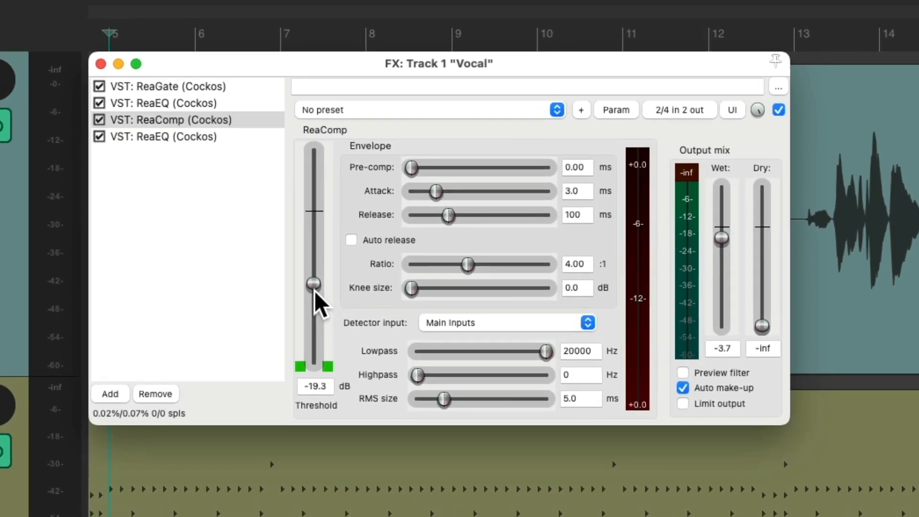
{"action": "scroll", "coordinate": [314, 291], "scroll_direction": "up", "scroll_amount": 3}
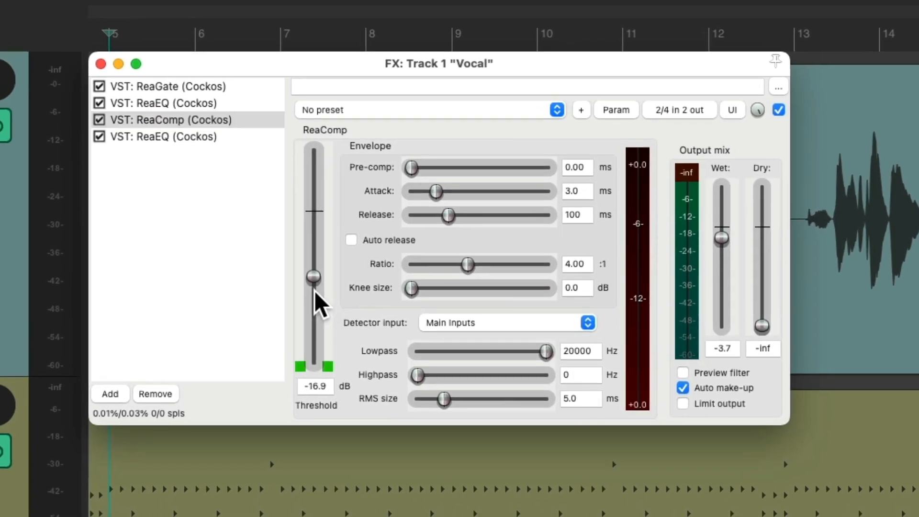
{"action": "scroll", "coordinate": [315, 291], "scroll_direction": "down", "scroll_amount": 2}
{"action": "scroll", "coordinate": [722, 238], "scroll_direction": "down", "scroll_amount": 2}
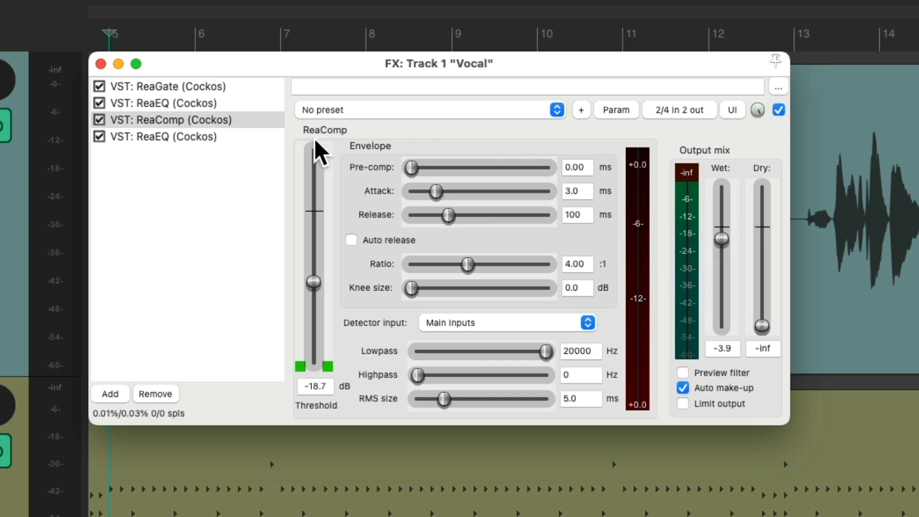
Adjust the band 1 frequency and gain in the Vocal track's second ReaEQ.
{"action": "left_click", "coordinate": [236, 136]}
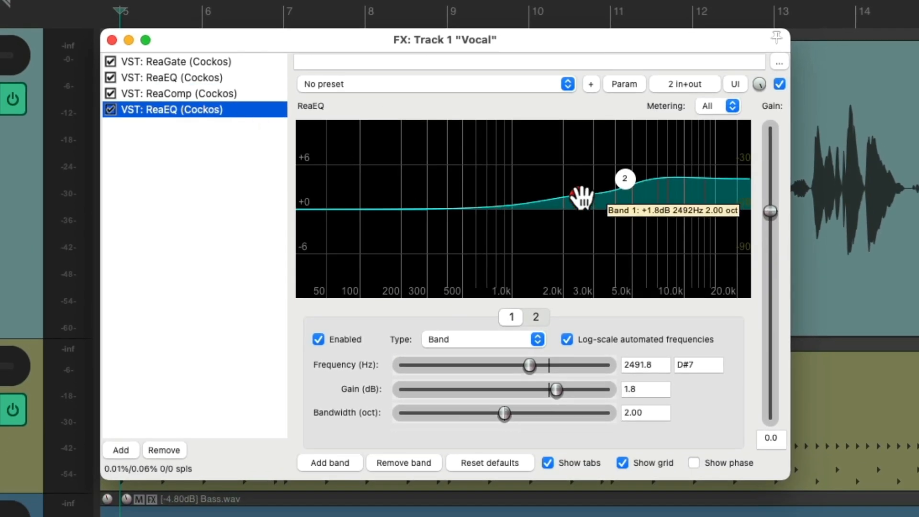
{"action": "left_click", "coordinate": [581, 196]}
{"action": "left_click_drag", "start_coordinate": [527, 364], "coordinate": [566, 389]}
Set the high-shelf band 2 of the second ReaEQ to about 4376.3 Hz with a gain of about 3.1 dB.
{"action": "left_click", "coordinate": [626, 181]}
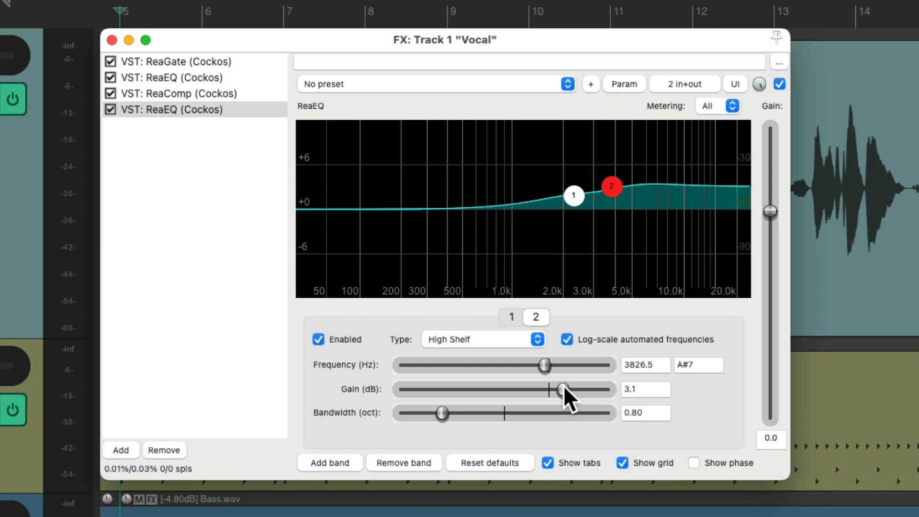
{"action": "left_click", "coordinate": [546, 368]}
{"action": "scroll", "coordinate": [546, 370], "scroll_direction": "down", "scroll_amount": 4}
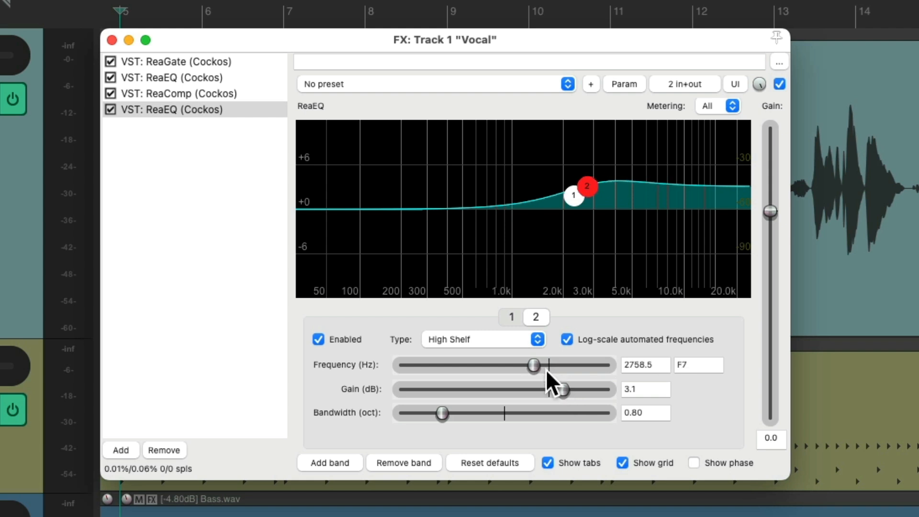
{"action": "scroll", "coordinate": [547, 370], "scroll_direction": "up", "scroll_amount": 5}
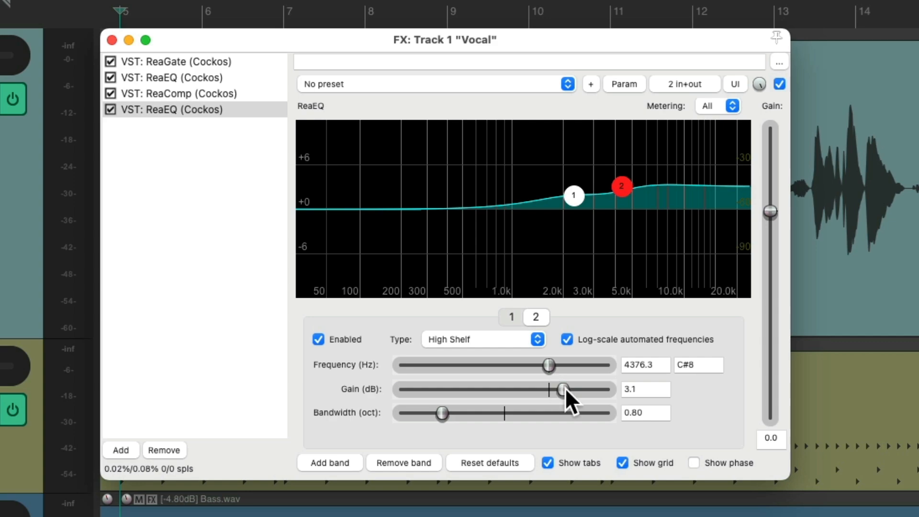
{"action": "left_click_drag", "start_coordinate": [565, 390], "coordinate": [566, 390]}
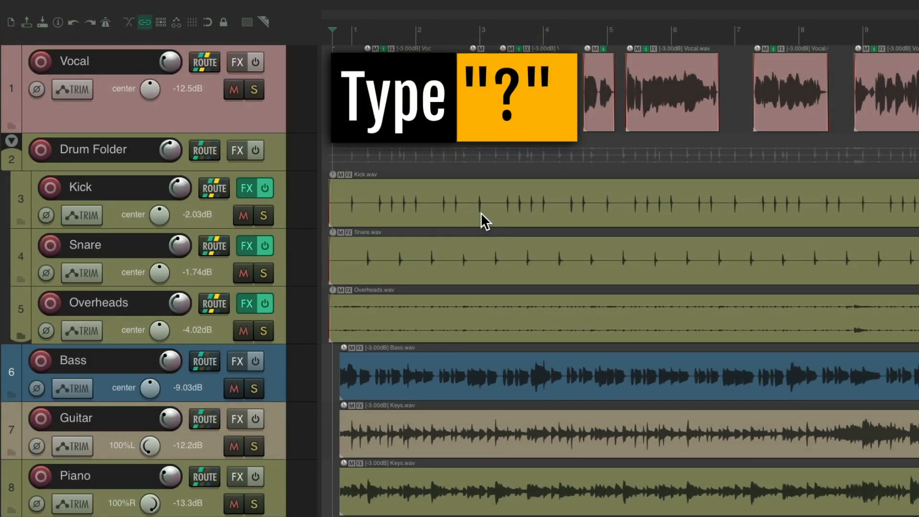
Filter the actions for "solo item" and assign Control+S to "SWS/BR: Toggle play from edit cursor position and solo item and track under mouse for the duration".
{"action": "key", "text": "shift+slash"}
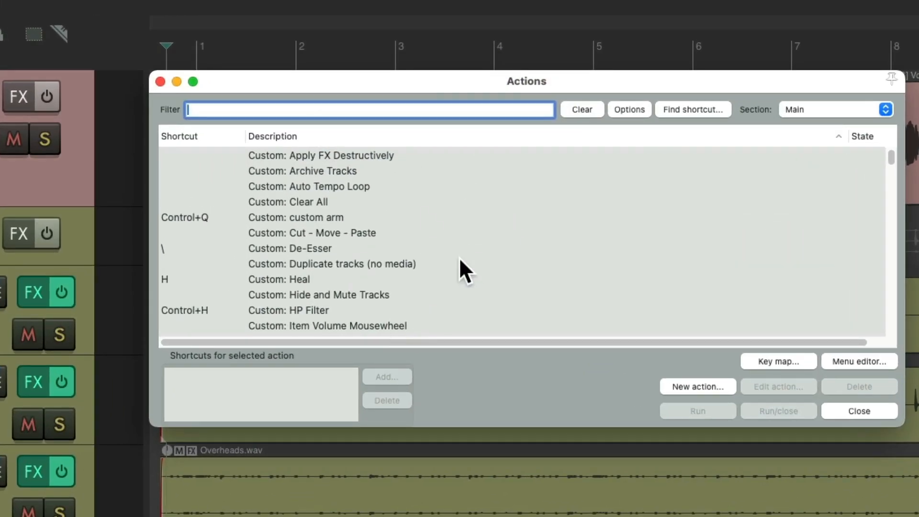
{"action": "type", "text": "solo item"}
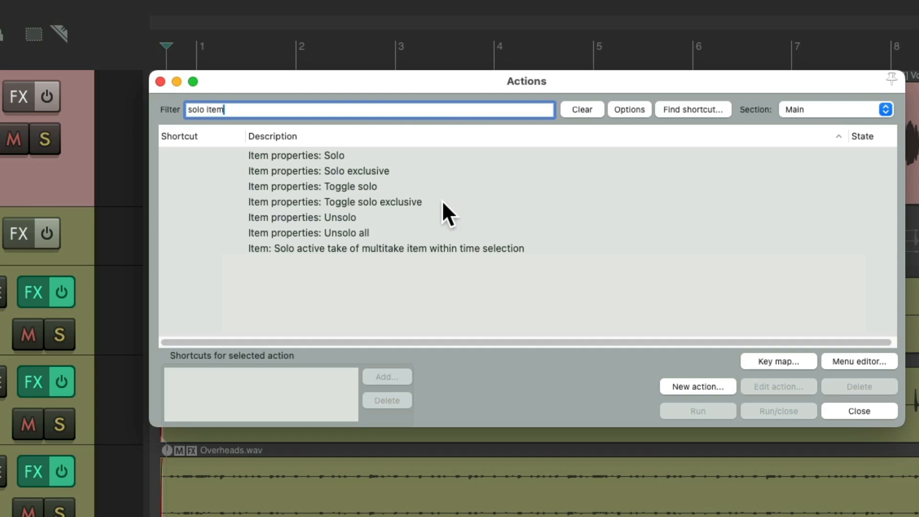
{"action": "left_click", "coordinate": [404, 156]}
{"action": "left_click", "coordinate": [413, 185]}
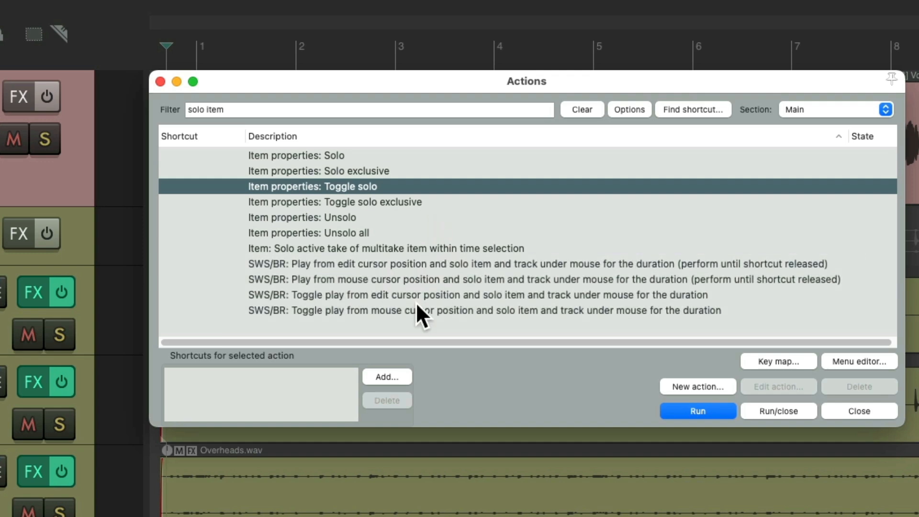
{"action": "left_click", "coordinate": [403, 295]}
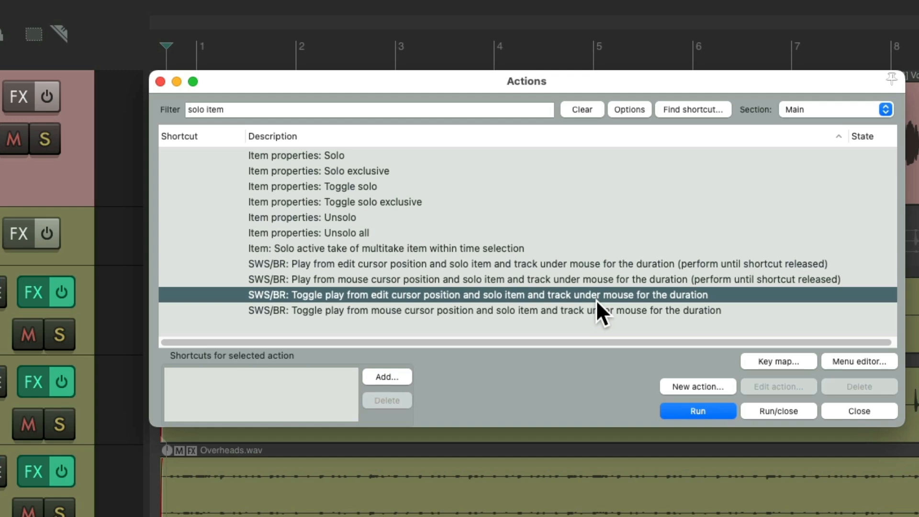
{"action": "left_click", "coordinate": [394, 375]}
{"action": "key", "text": "ctrl+s"}
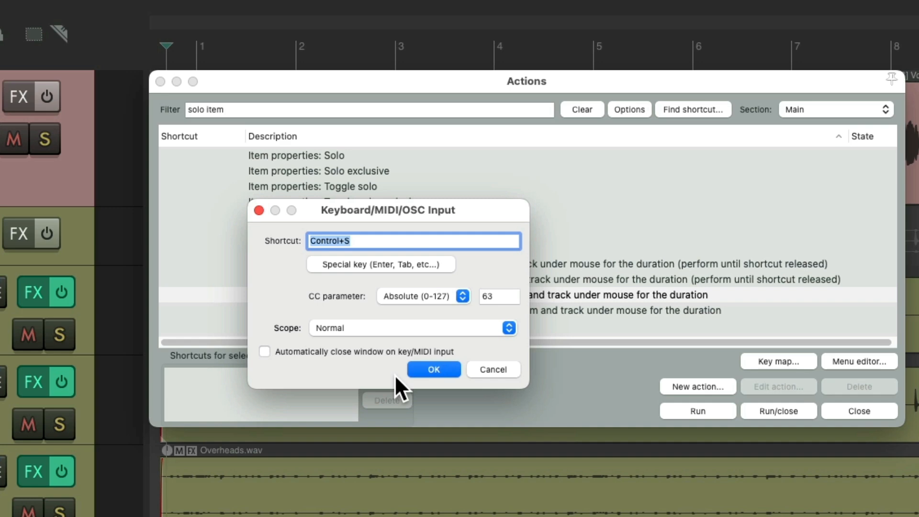
{"action": "key", "text": "Return"}
{"action": "key", "text": "Escape"}
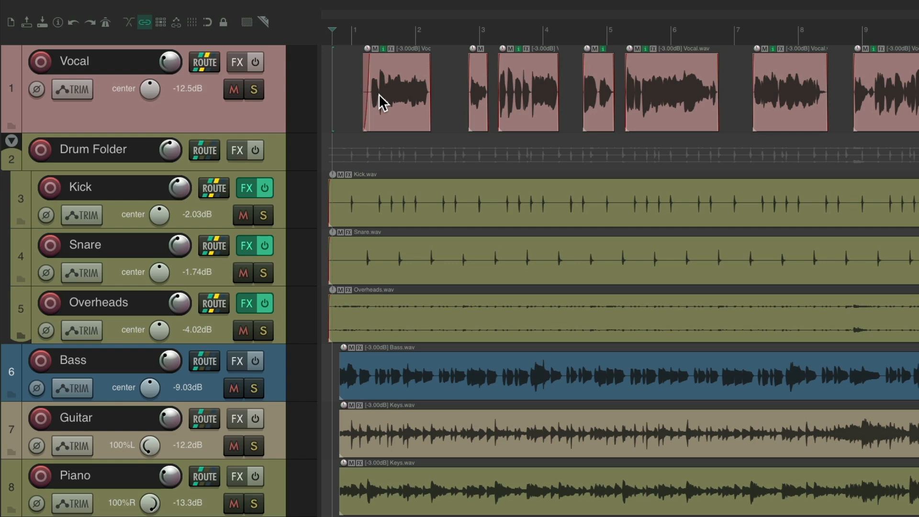
Audition the first Vocal item, Kick, Bass and Drum Folder in turn, soloed from the edit cursor with the assigned action.
{"action": "key", "text": "ctrl+s"}
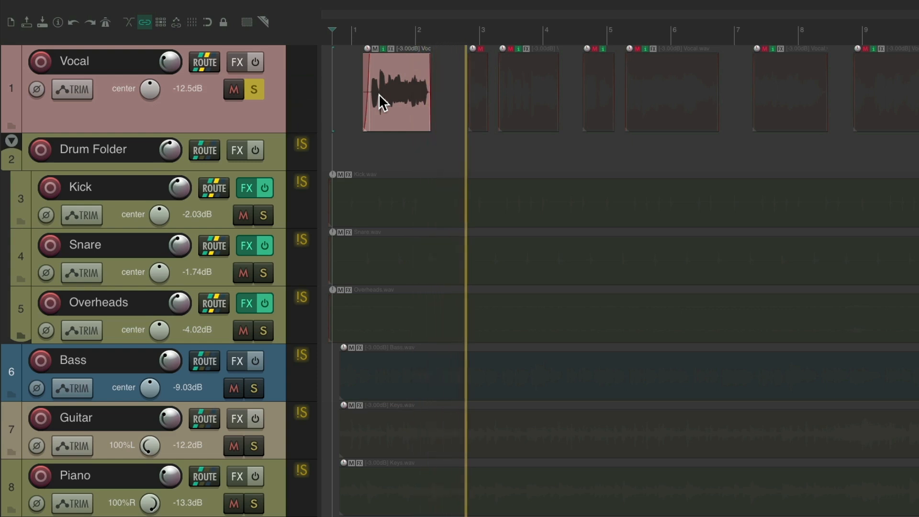
{"action": "key", "text": "space"}
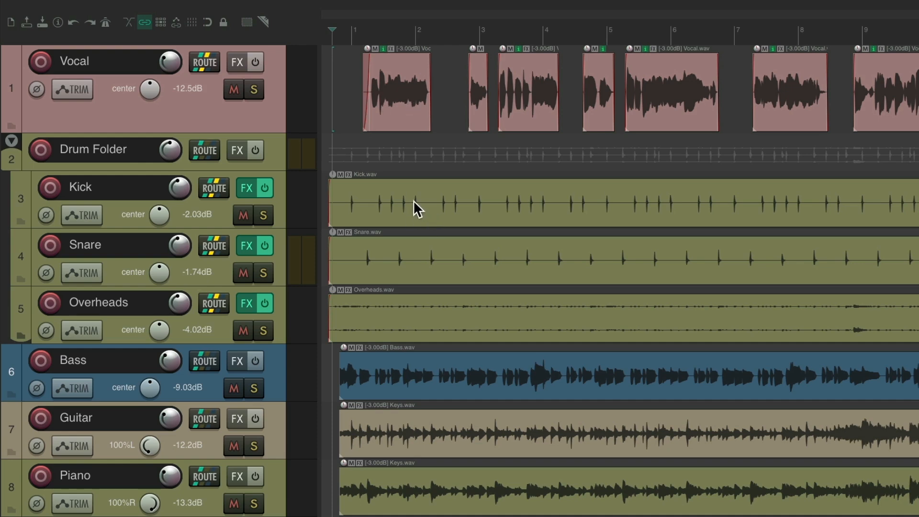
{"action": "key", "text": "space"}
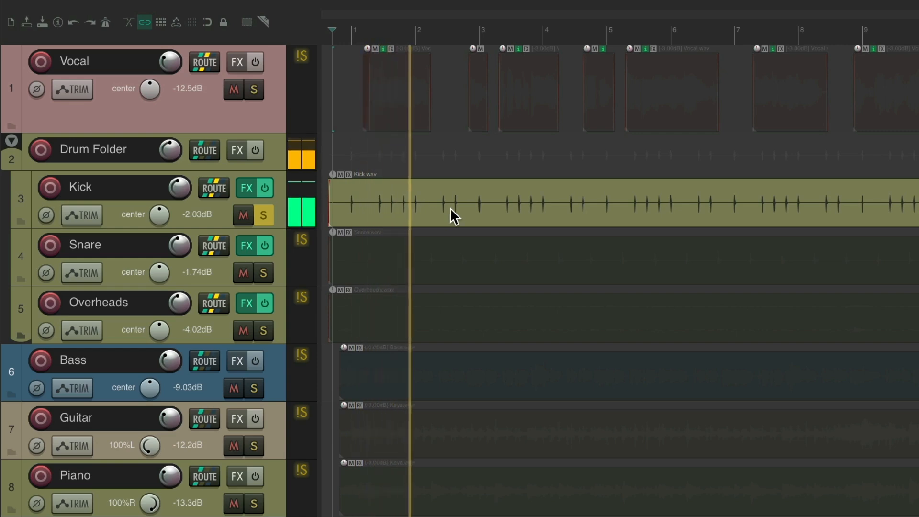
{"action": "key", "text": "space"}
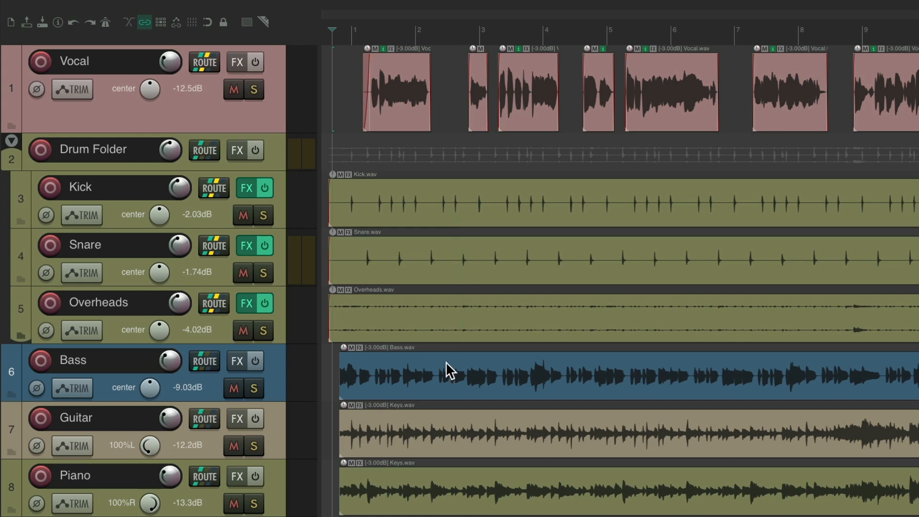
{"action": "key", "text": "space"}
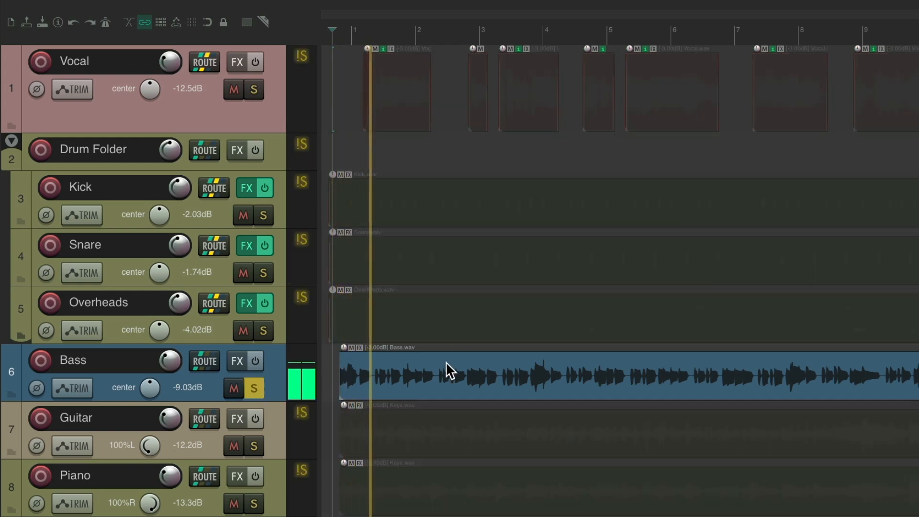
{"action": "key", "text": "space"}
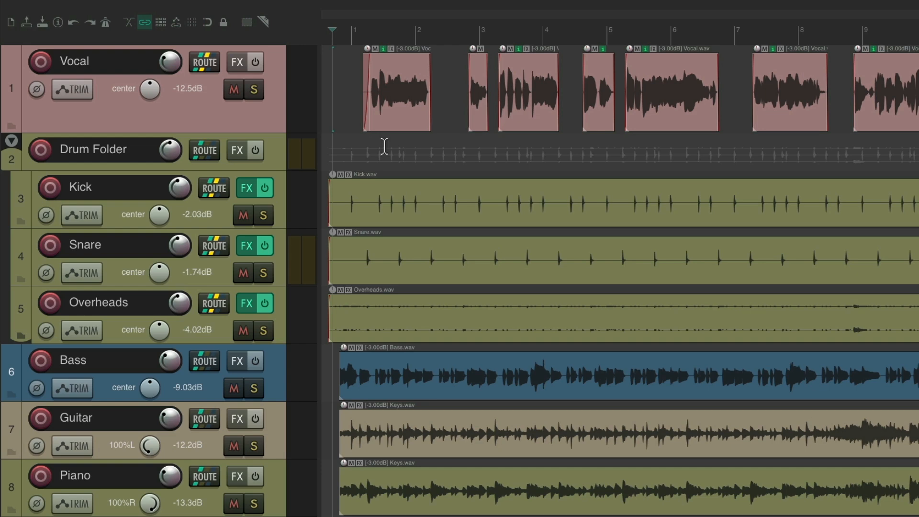
{"action": "key", "text": "space"}
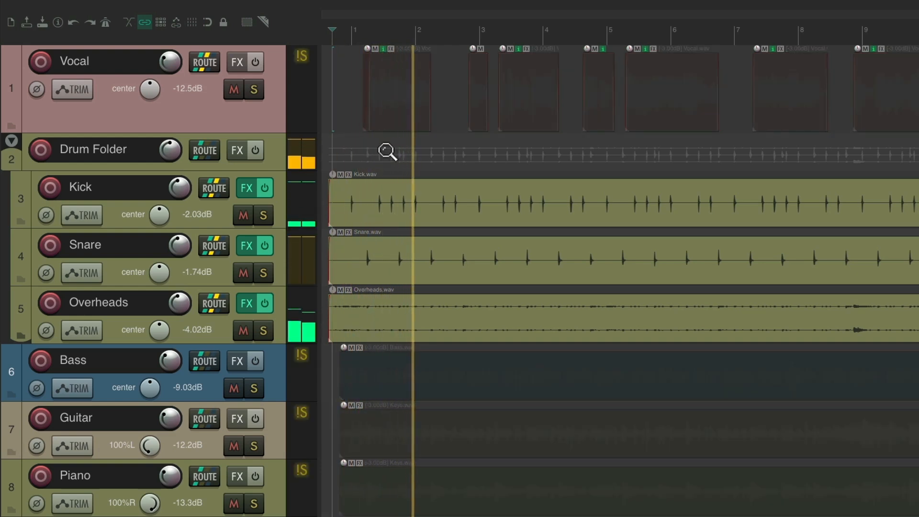
{"action": "key", "text": "space"}
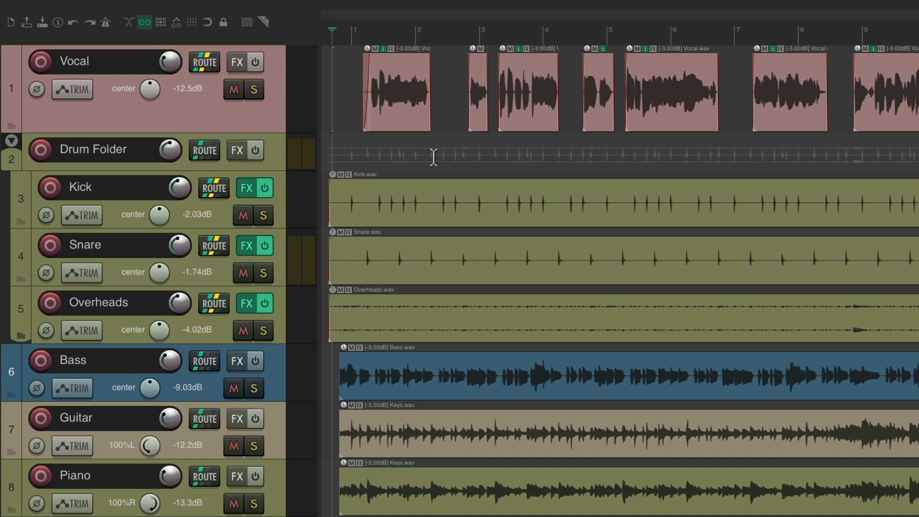
Reassign Control+S to "SWS/BR: Toggle play from mouse cursor position and solo item and track under mouse for the duration".
{"action": "key", "text": "shift+slash"}
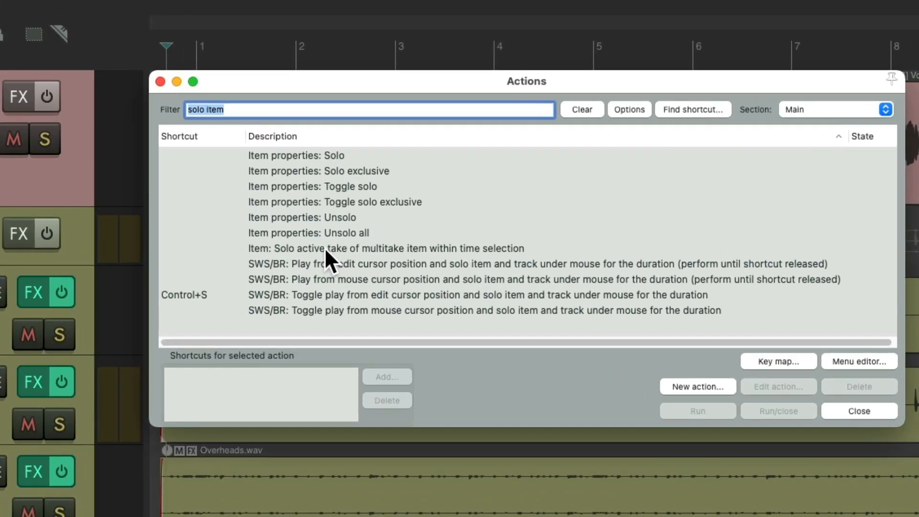
{"action": "left_click", "coordinate": [366, 311]}
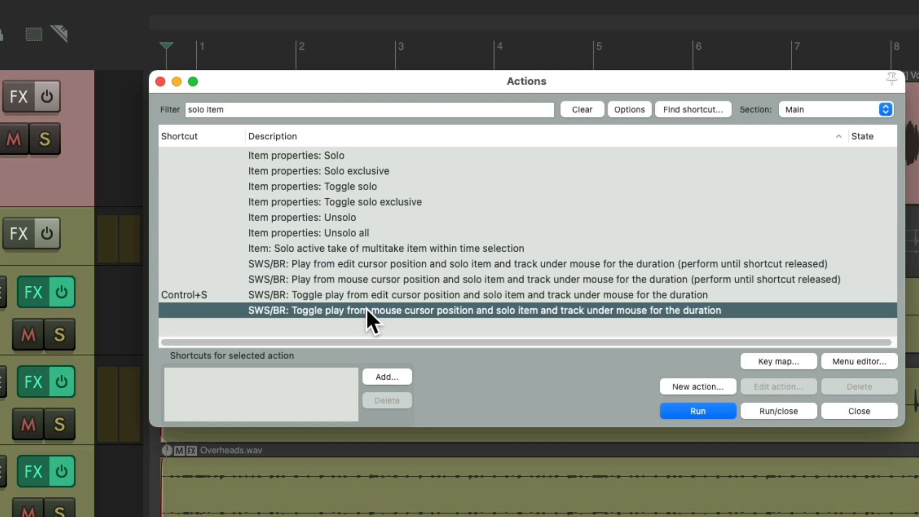
{"action": "left_click", "coordinate": [381, 375]}
{"action": "key", "text": "ctrl+s"}
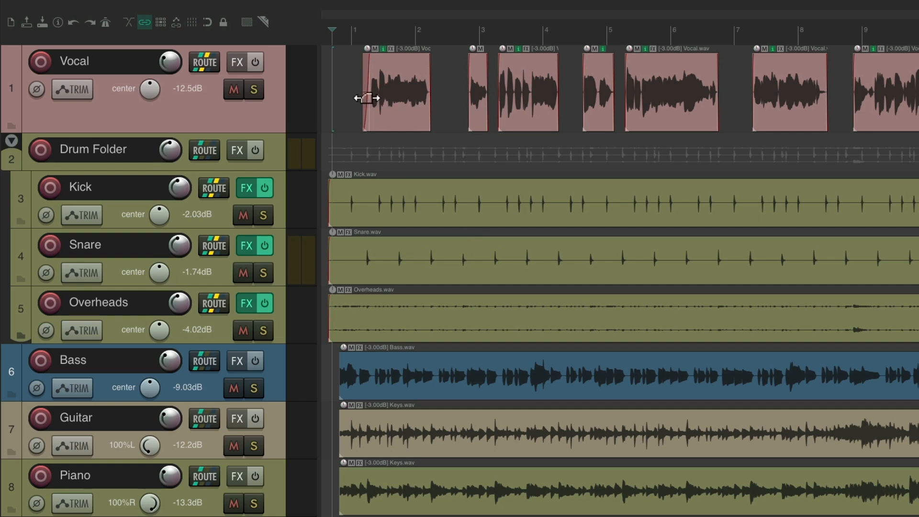
Audition the first Vocal item, the Vocal track from a gap near bar 3, Kick and Snare in turn, soloed from the mouse cursor position.
{"action": "key", "text": "ctrl+s"}
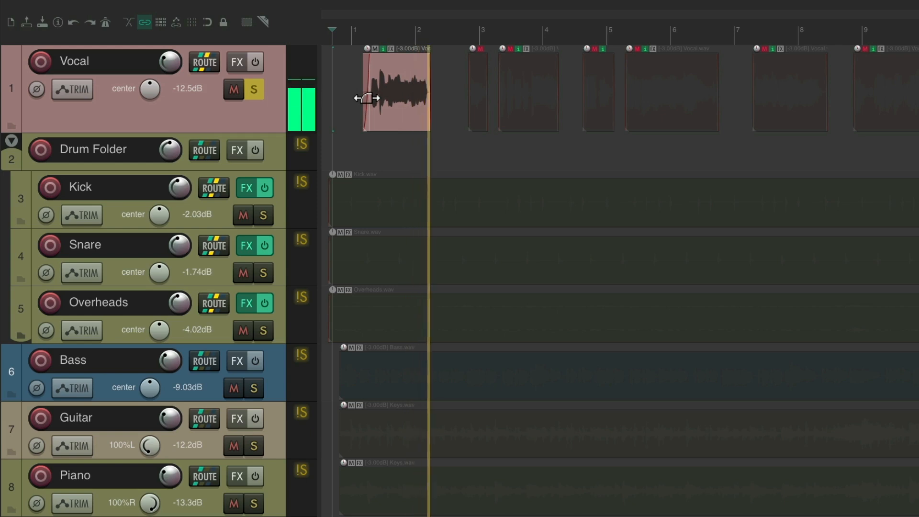
{"action": "key", "text": "space"}
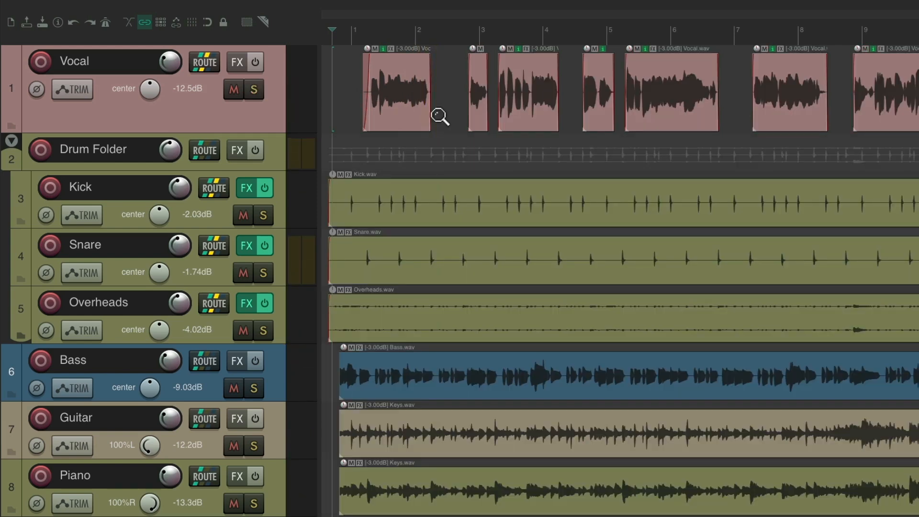
{"action": "key", "text": "space"}
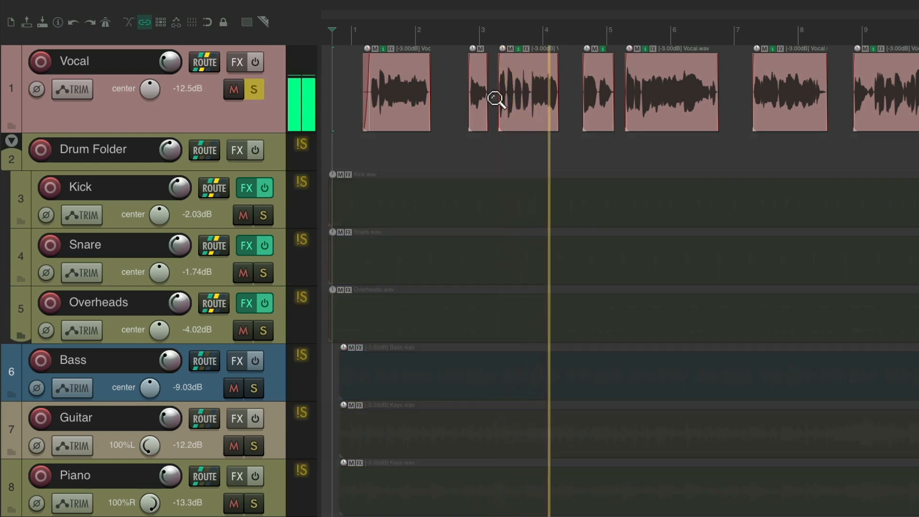
{"action": "key", "text": "space"}
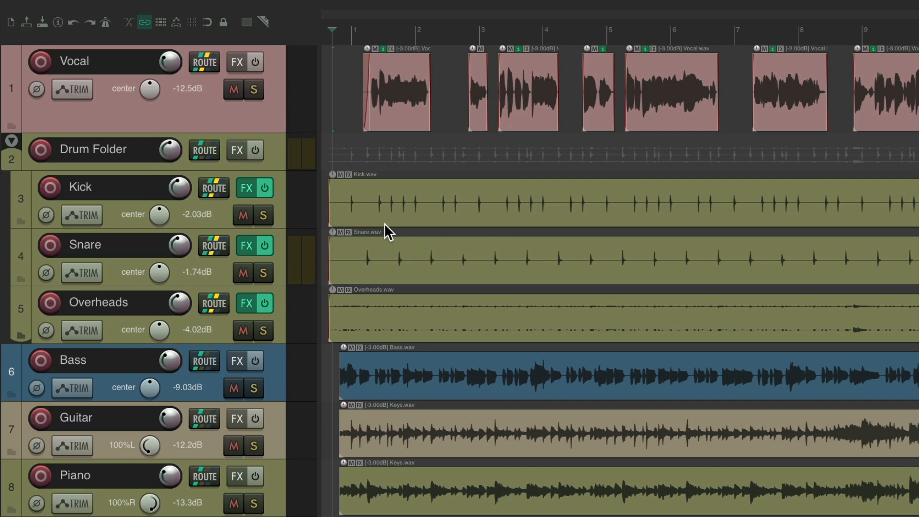
{"action": "key", "text": "space"}
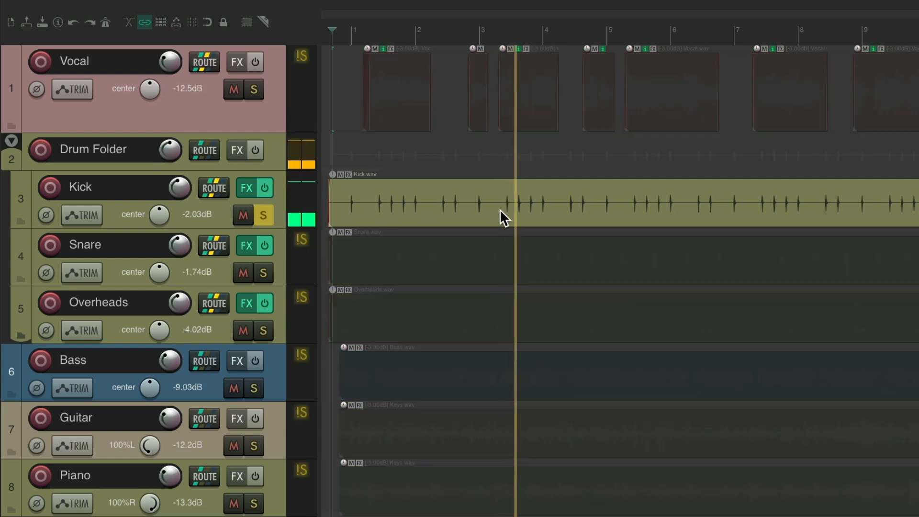
{"action": "key", "text": "space"}
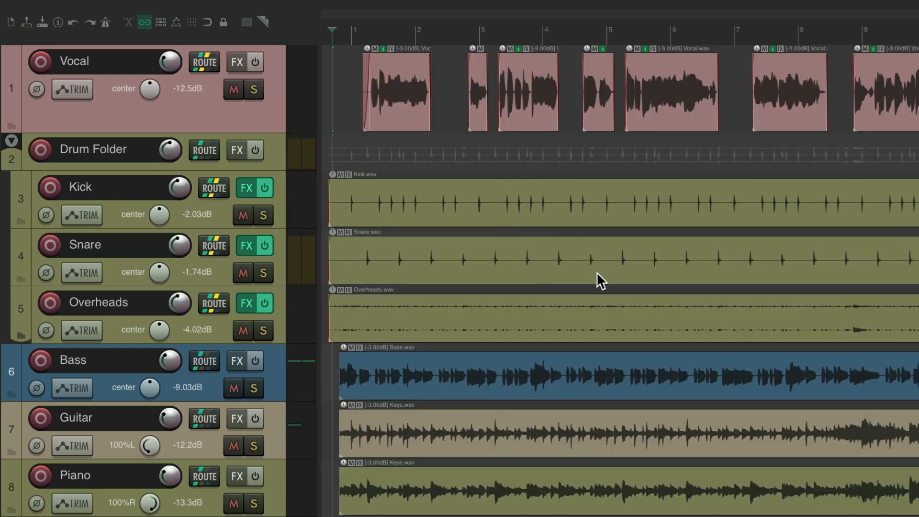
{"action": "key", "text": "space"}
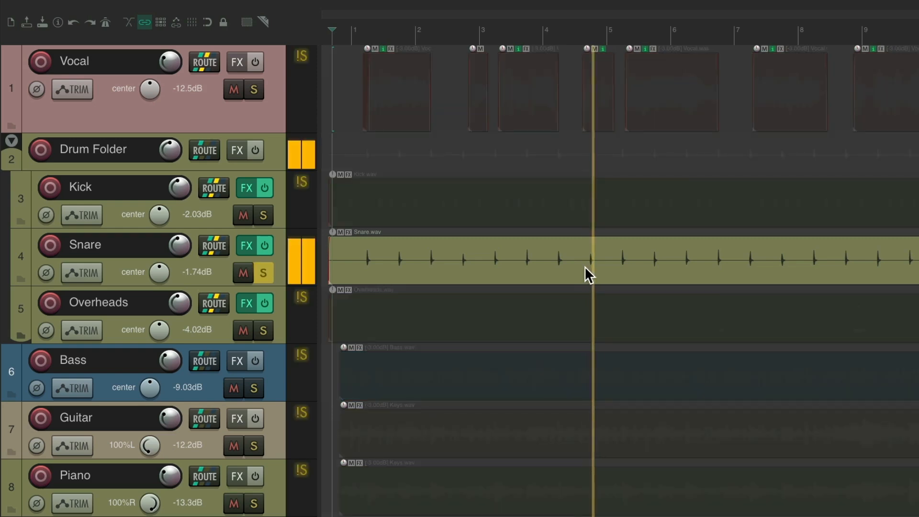
{"action": "key", "text": "space"}
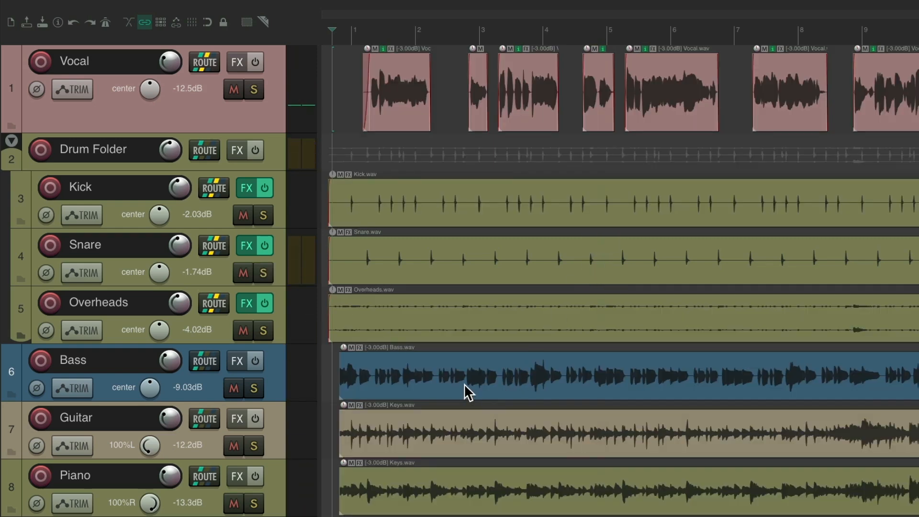
Audition the Bass item soloed from the mouse position near bar 3 with the assigned toggle action.
{"action": "key", "text": "space"}
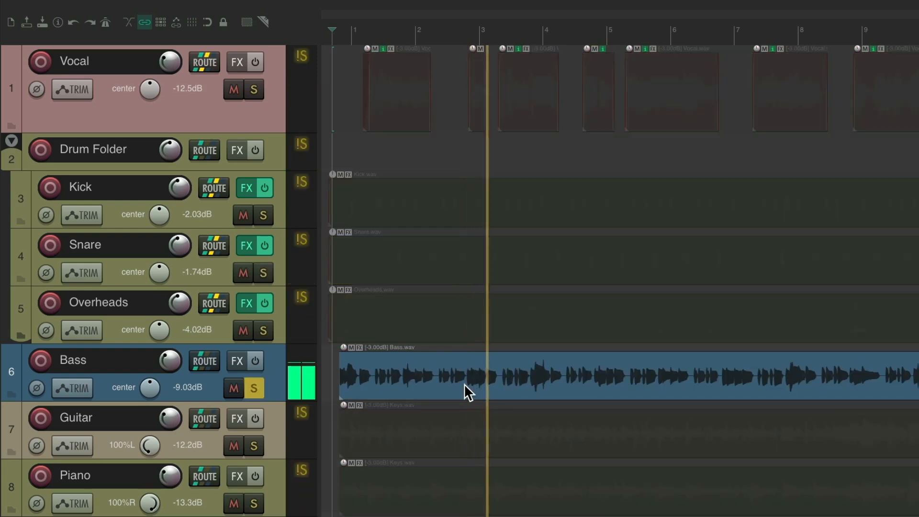
{"action": "key", "text": "space"}
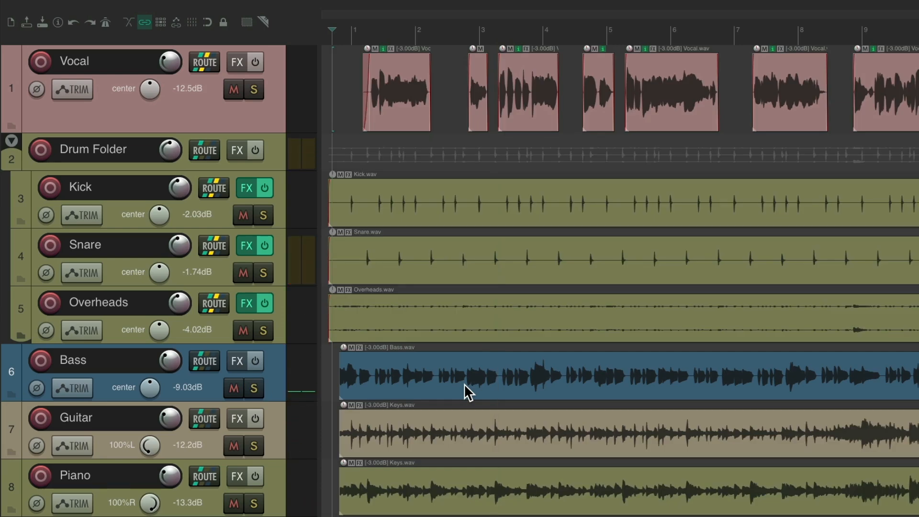
Reassign Control+S to "SWS/BR: Play from edit cursor position and solo item and track under mouse for the duration (perform until shortcut released)".
{"action": "key", "text": "question"}
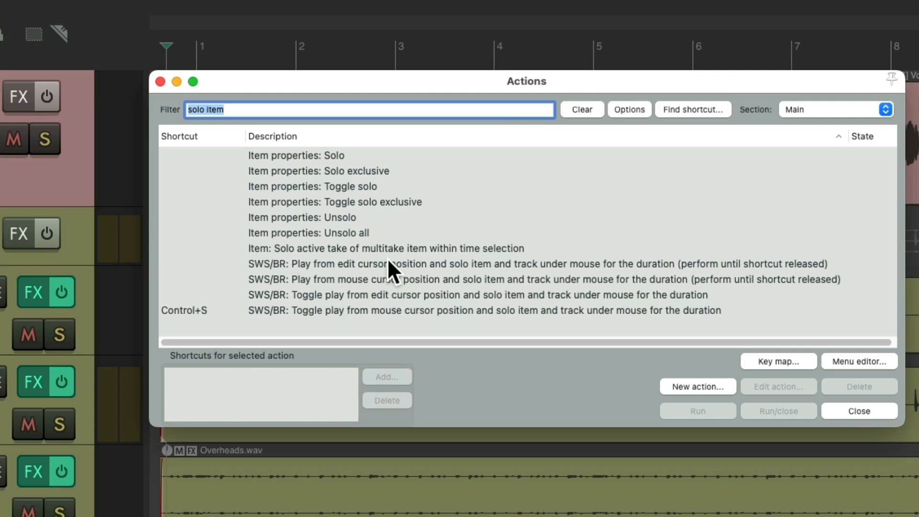
{"action": "left_click", "coordinate": [388, 259]}
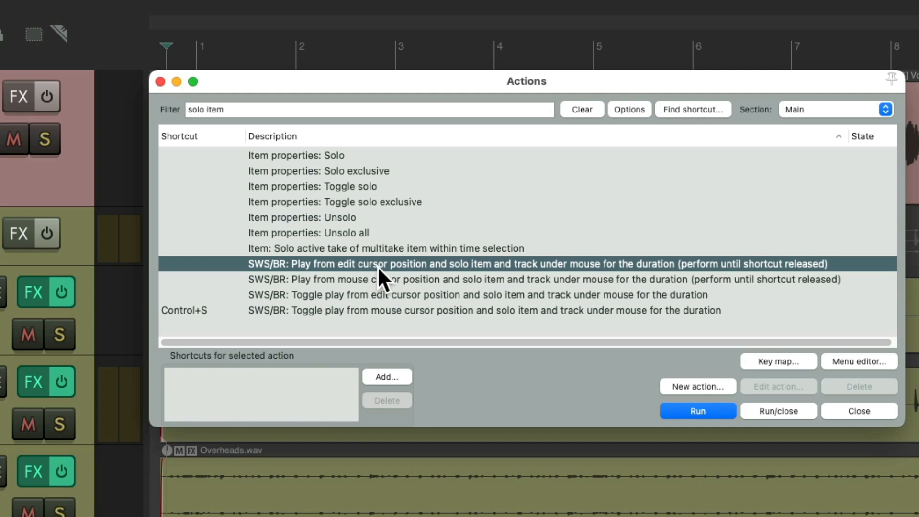
{"action": "right_click", "coordinate": [378, 266]}
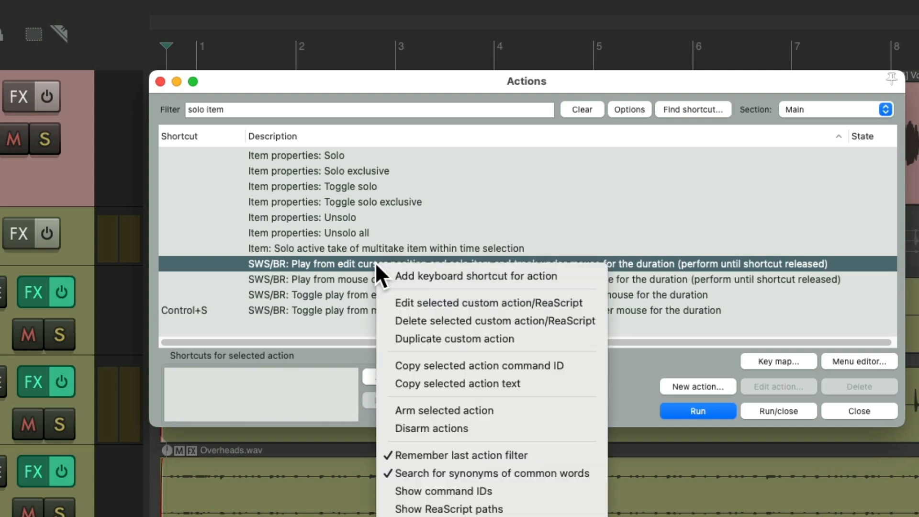
{"action": "left_click", "coordinate": [381, 272]}
{"action": "key", "text": "ctrl+s"}
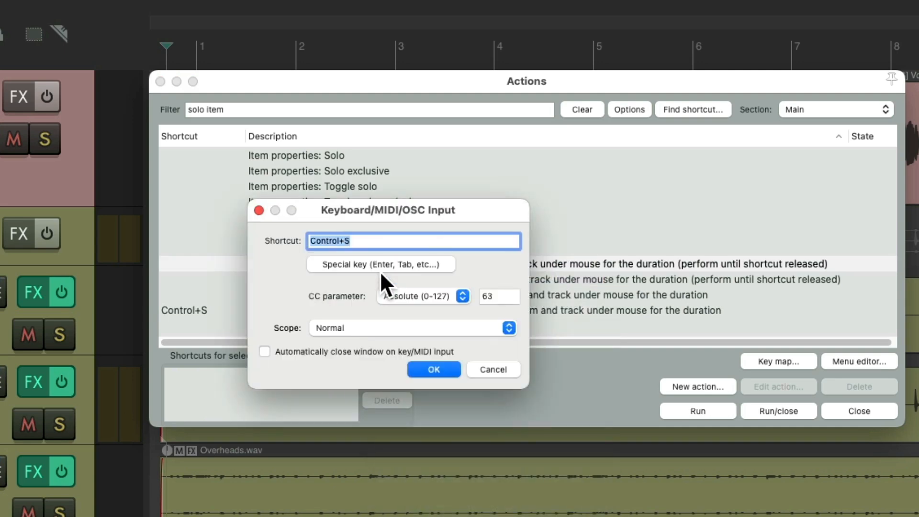
{"action": "key", "text": "Return"}
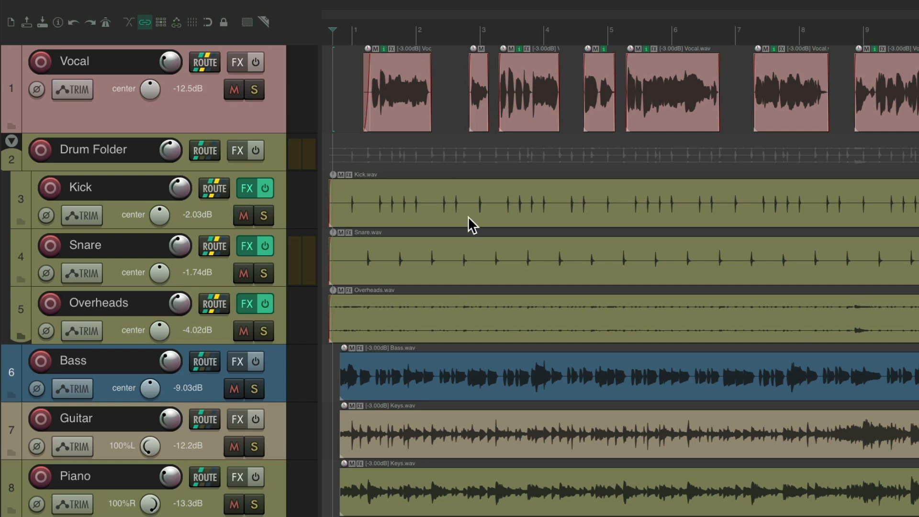
Audition the first Vocal item, Kick, Bass and Drum Folder in turn, soloed from the edit cursor only while the shortcut is held.
{"action": "middle_click", "coordinate": [386, 99]}
{"action": "left_click", "coordinate": [422, 202]}
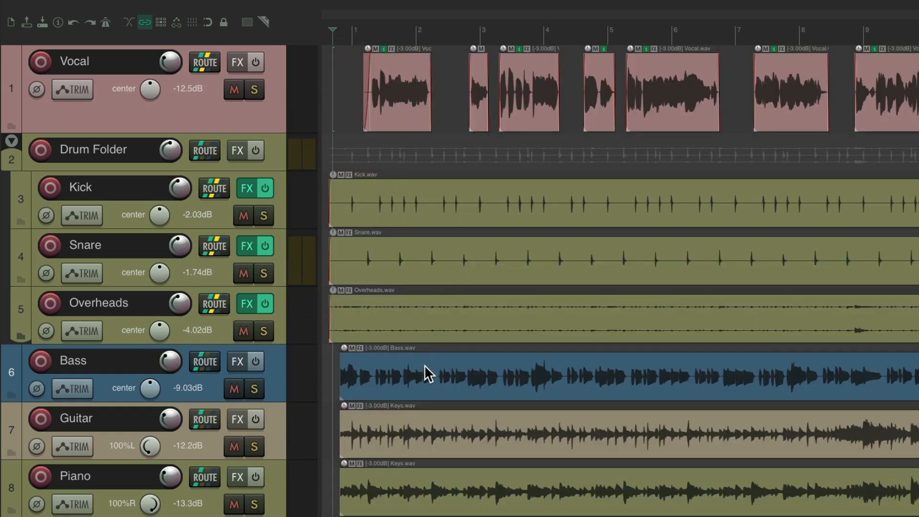
{"action": "left_click", "coordinate": [424, 364]}
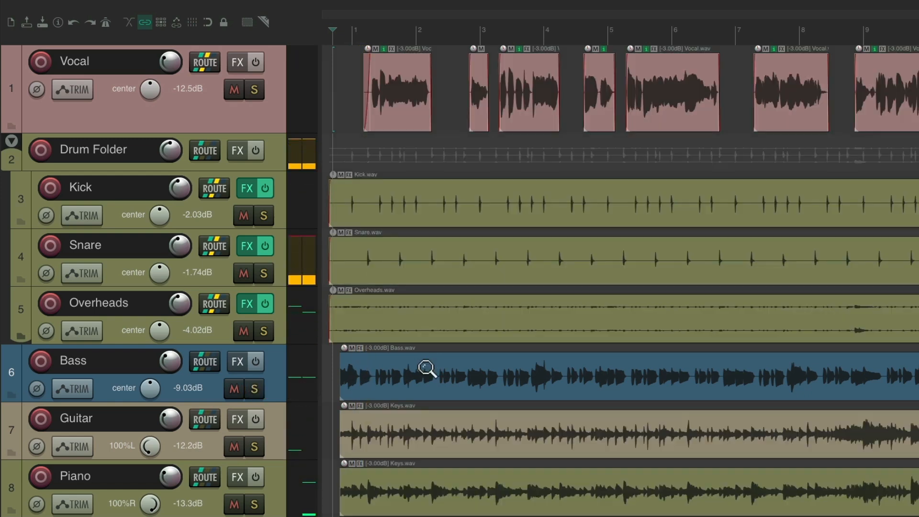
{"action": "left_click", "coordinate": [416, 157]}
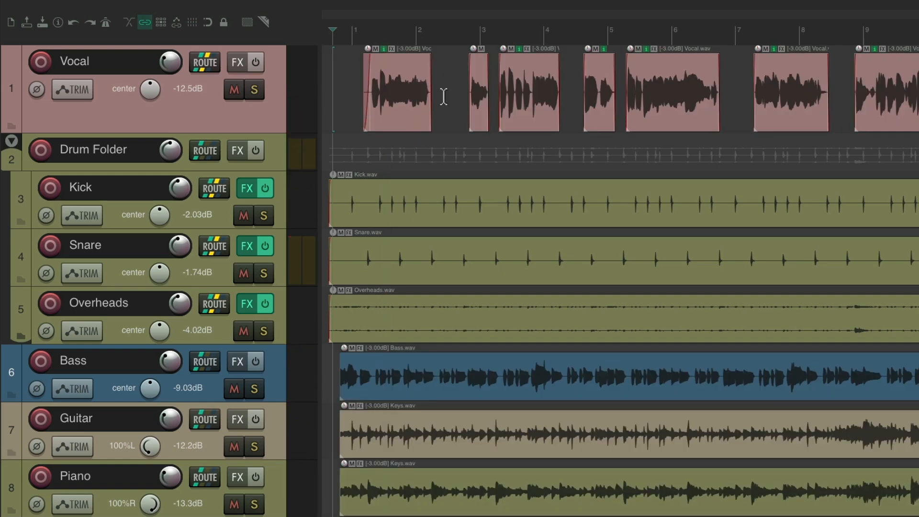
Reassign Control+S to "SWS/BR: Play from mouse cursor position and solo item and track under mouse for the duration (perform until shortcut released)".
{"action": "key", "text": "shift+slash"}
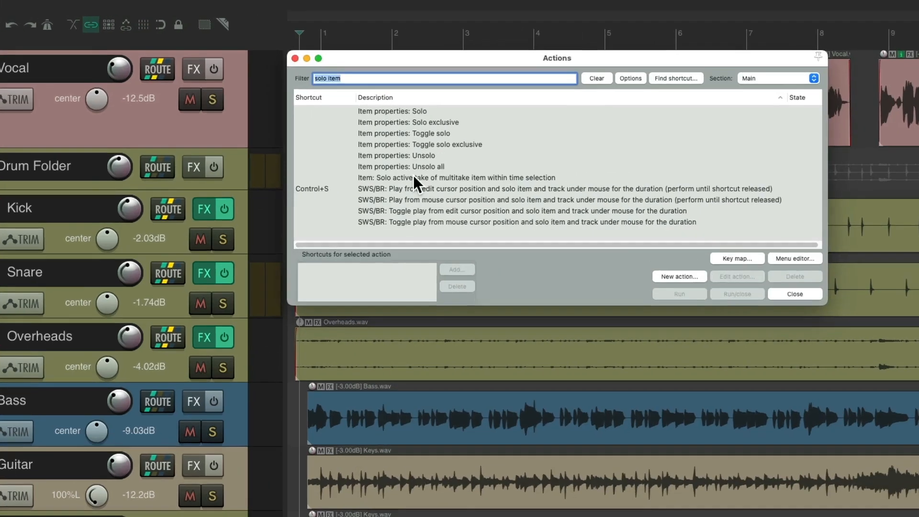
{"action": "left_click", "coordinate": [323, 279]}
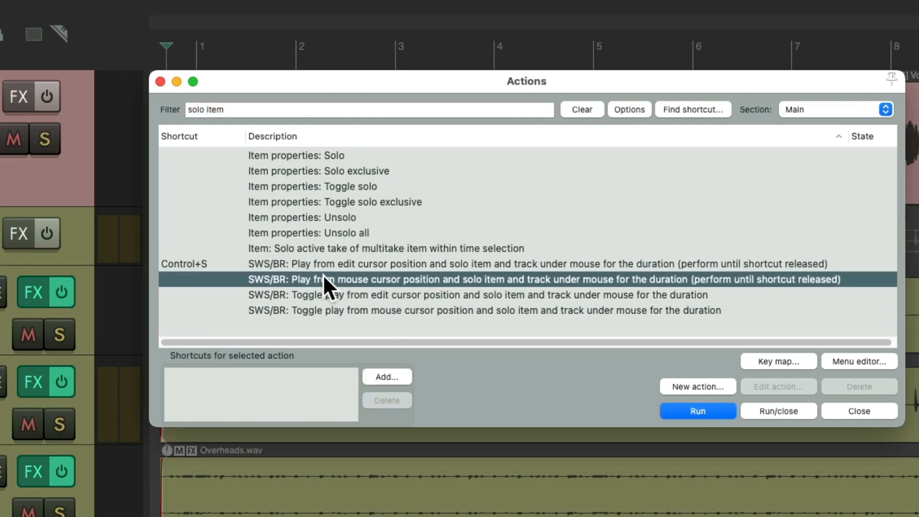
{"action": "left_click", "coordinate": [405, 376]}
{"action": "key", "text": "ctrl+s"}
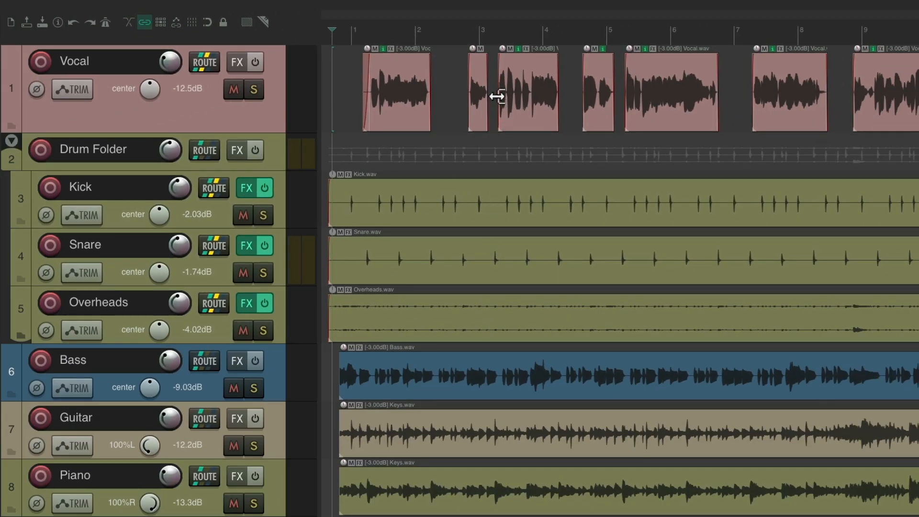
Audition Vocal, Snare, Bass, Guitar and Piano in turn, each soloed from the mouse position while the shortcut is held.
{"action": "key", "text": "s"}
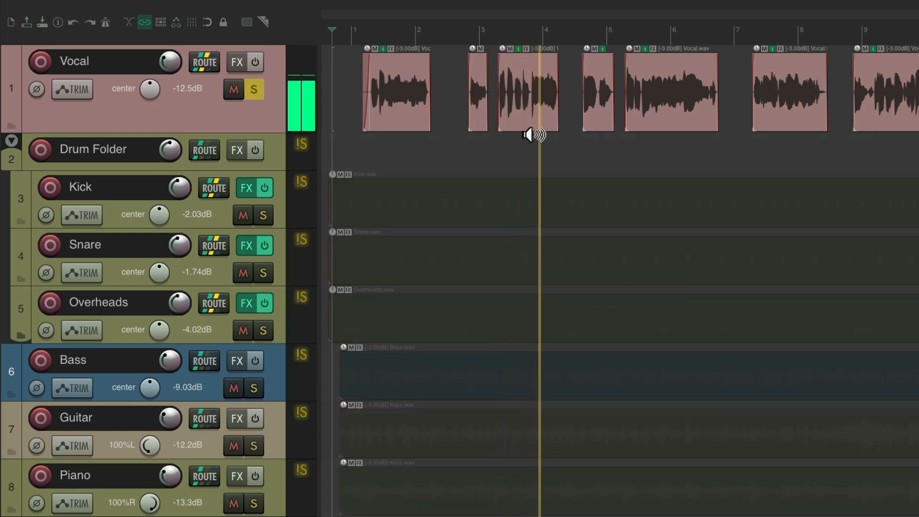
{"action": "key", "text": "s"}
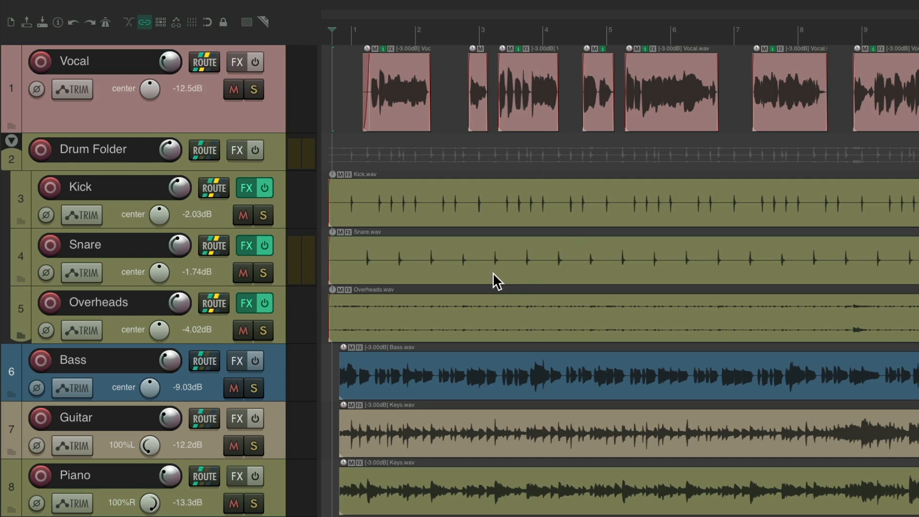
{"action": "key", "text": "s"}
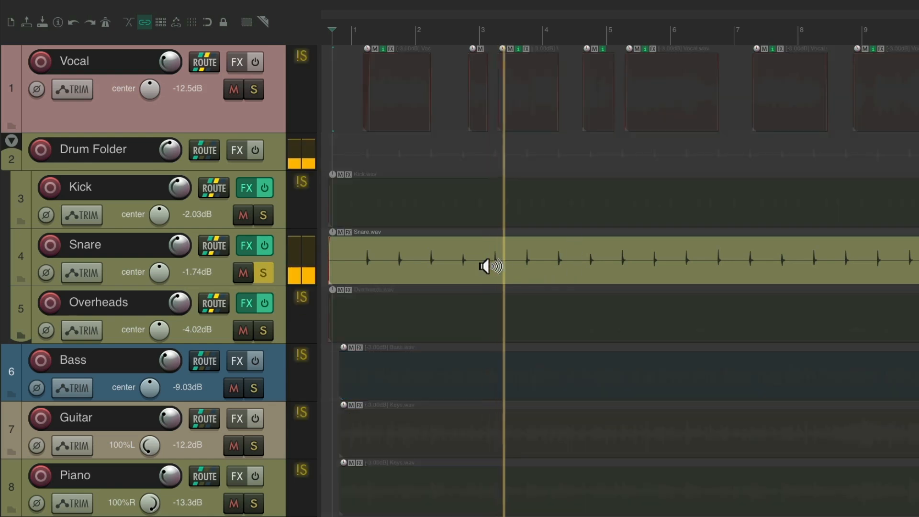
{"action": "left_click_drag", "start_coordinate": [489, 267], "coordinate": [618, 266]}
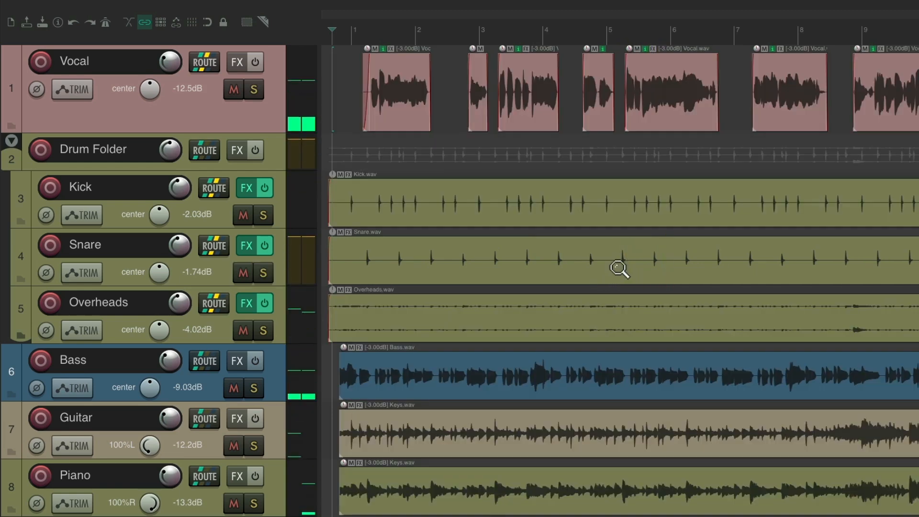
{"action": "left_click_drag", "start_coordinate": [439, 385], "coordinate": [439, 385]}
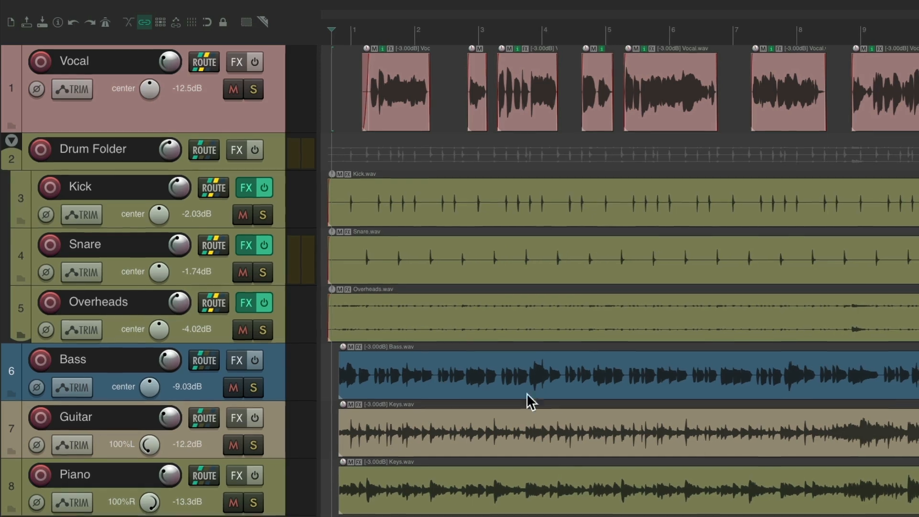
{"action": "left_click_drag", "start_coordinate": [495, 450], "coordinate": [493, 451]}
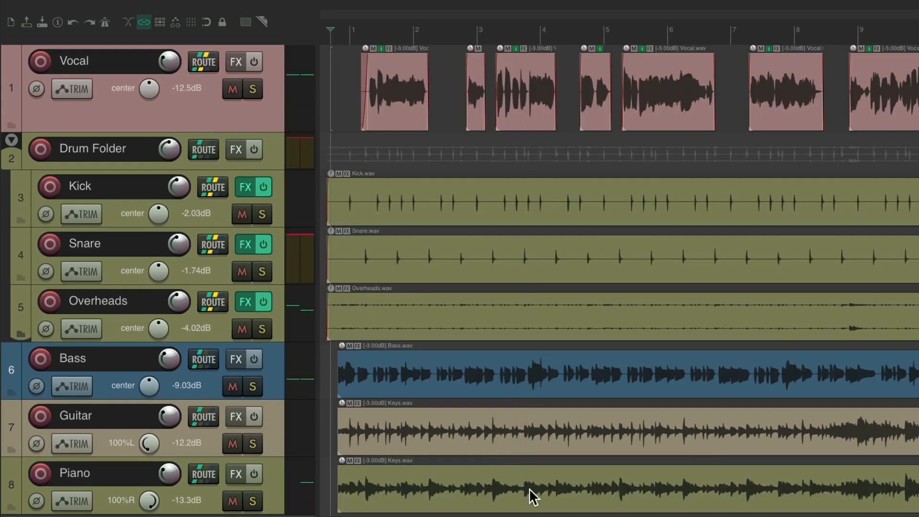
{"action": "left_click_drag", "start_coordinate": [517, 501], "coordinate": [517, 501]}
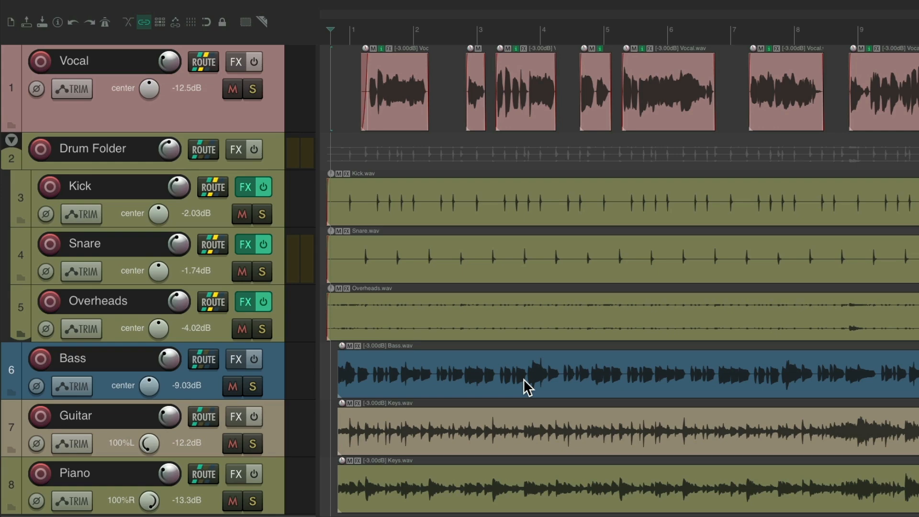
Review the four SWS/BR play-and-solo actions, comparing edit or mouse cursor start and hold or toggle behaviour.
{"action": "key", "text": "shift+slash"}
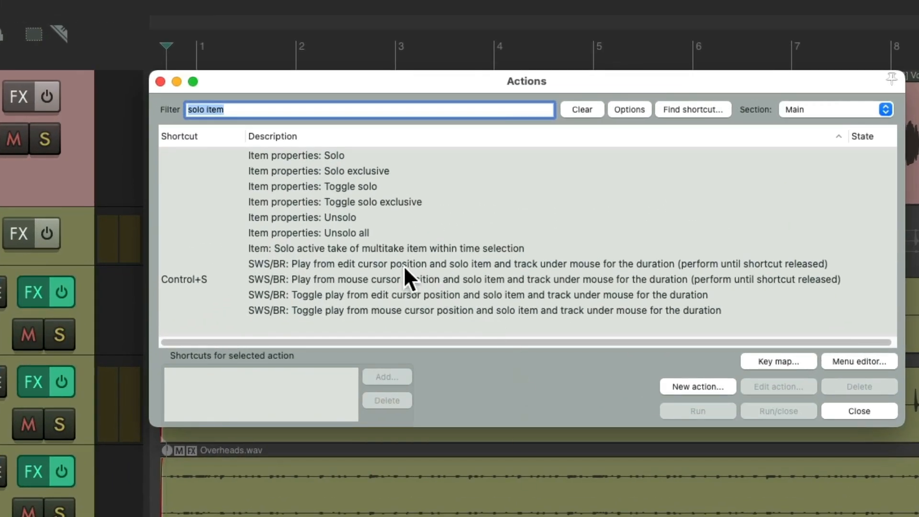
{"action": "left_click", "coordinate": [404, 265]}
{"action": "left_click", "coordinate": [411, 276]}
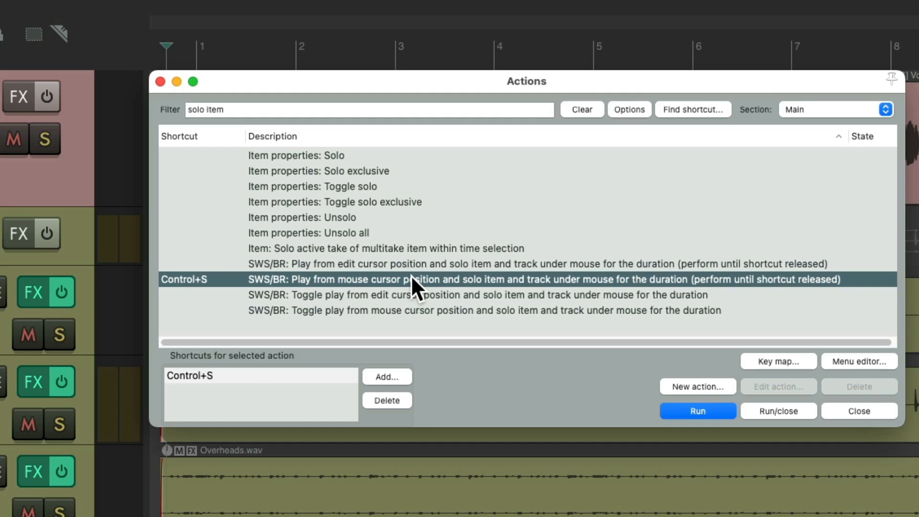
{"action": "left_click", "coordinate": [403, 293]}
{"action": "left_click", "coordinate": [408, 309]}
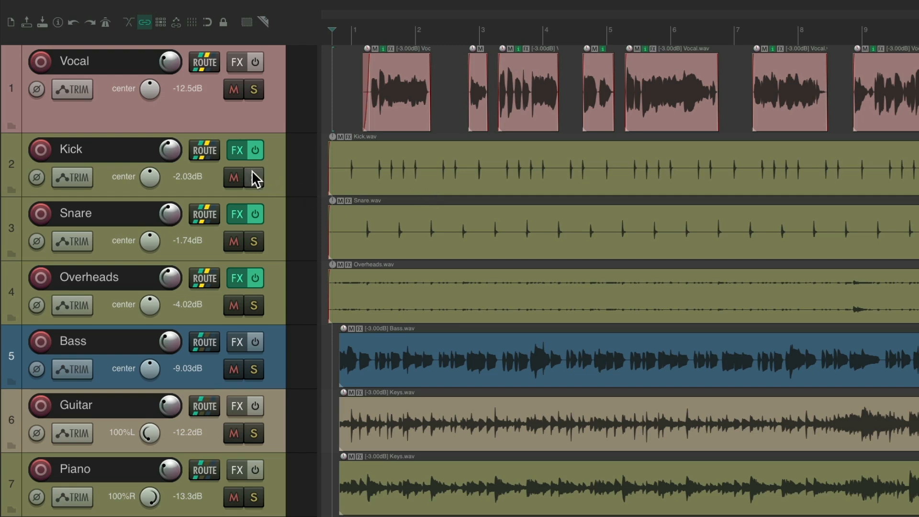
Solo Kick, Snare and Overheads together with Bass, audition them, and unsolo Bass.
{"action": "left_click_drag", "start_coordinate": [253, 175], "coordinate": [260, 301]}
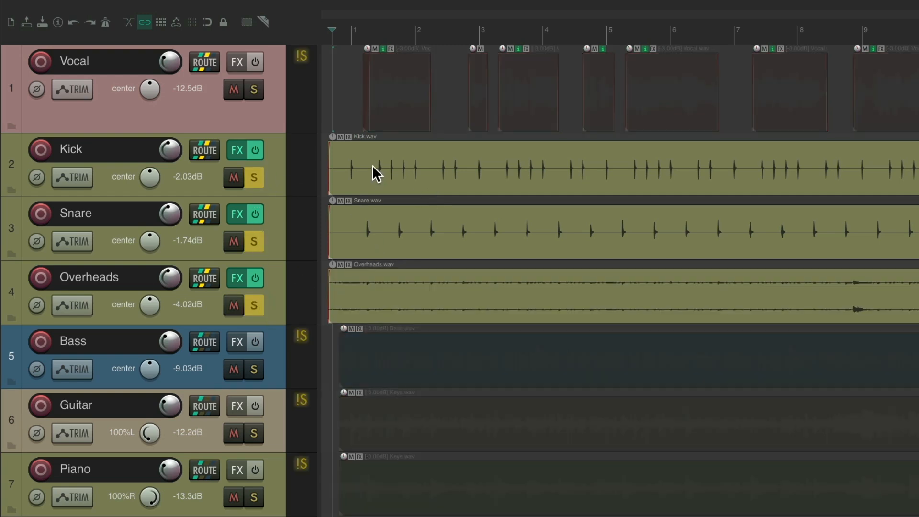
{"action": "left_click", "coordinate": [263, 365]}
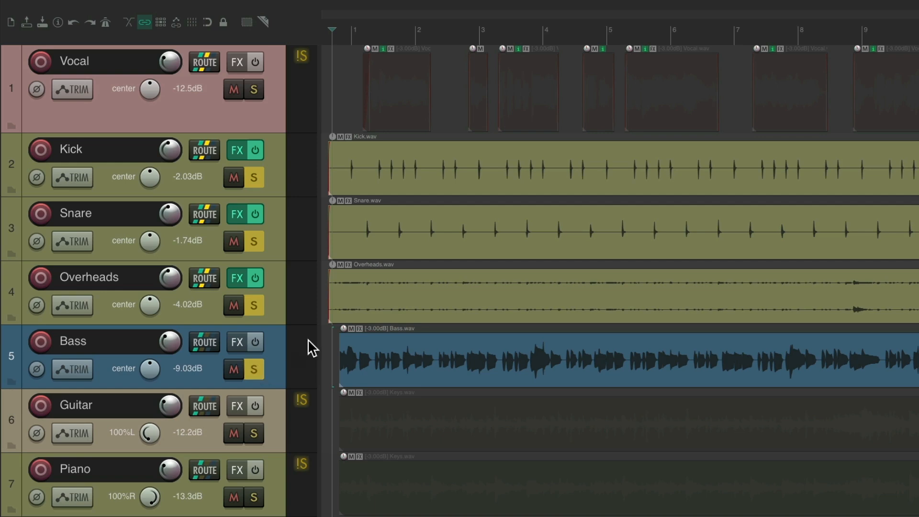
{"action": "key", "text": "space"}
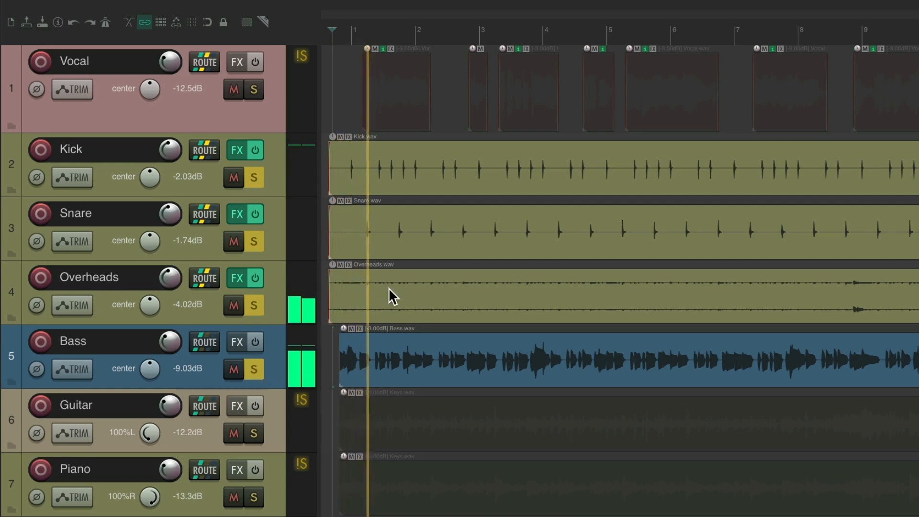
{"action": "left_click", "coordinate": [261, 374]}
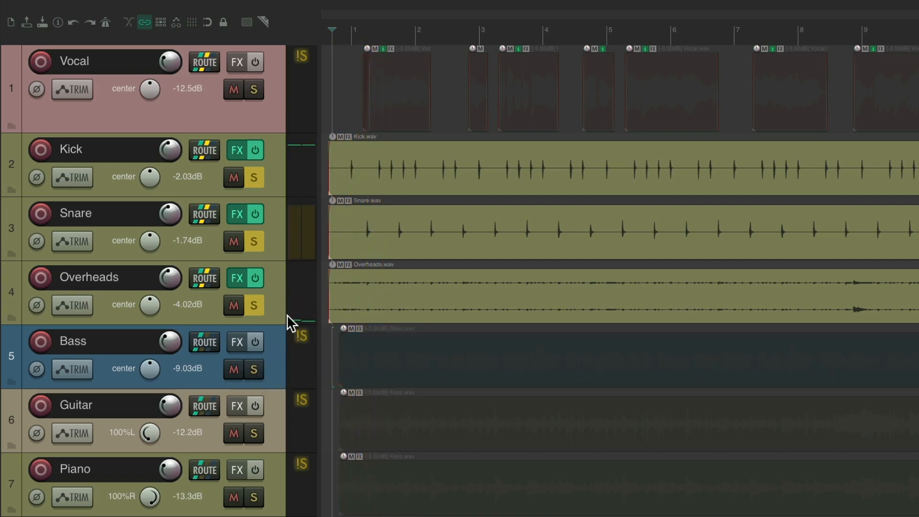
Solo Vocal along with the soloed drum tracks, audition them, and unsolo Vocal.
{"action": "left_click", "coordinate": [258, 89]}
{"action": "key", "text": "space"}
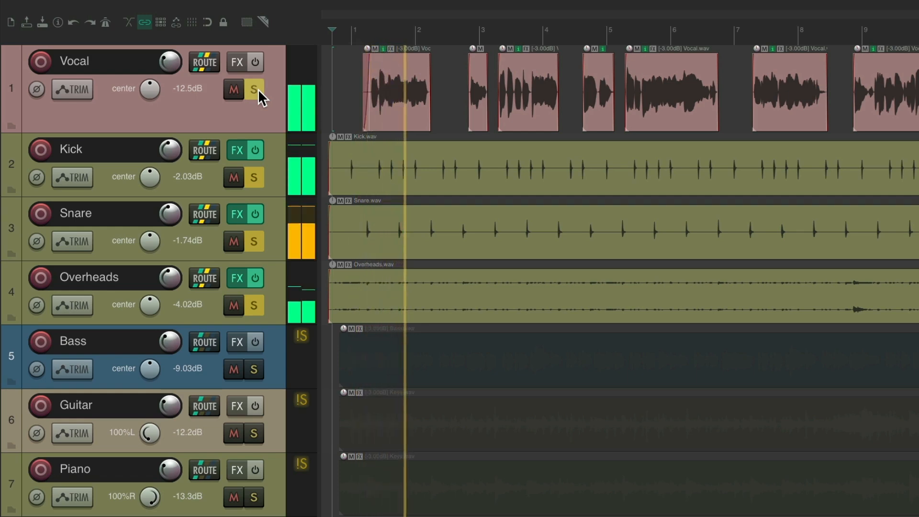
{"action": "left_click", "coordinate": [258, 89]}
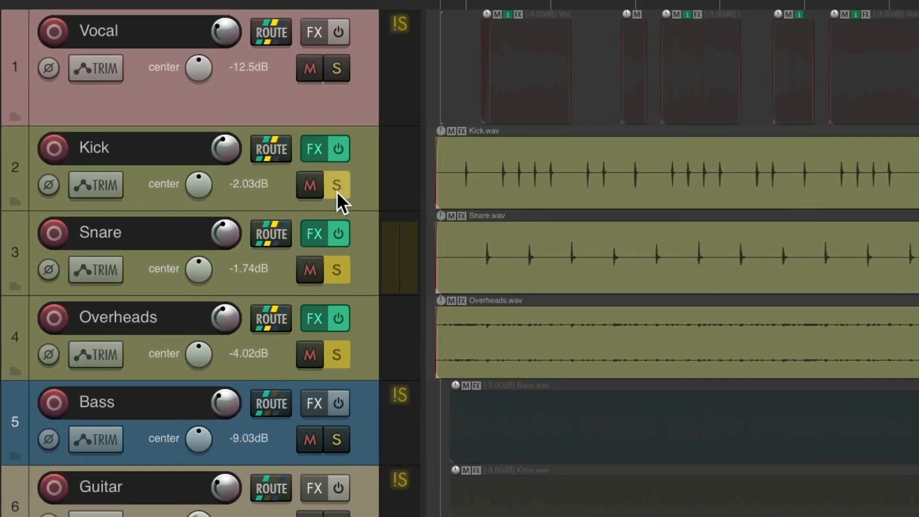
Unsolo Kick, Snare and Overheads and enable Solo defeat on all three tracks.
{"action": "left_click_drag", "start_coordinate": [255, 180], "coordinate": [258, 299]}
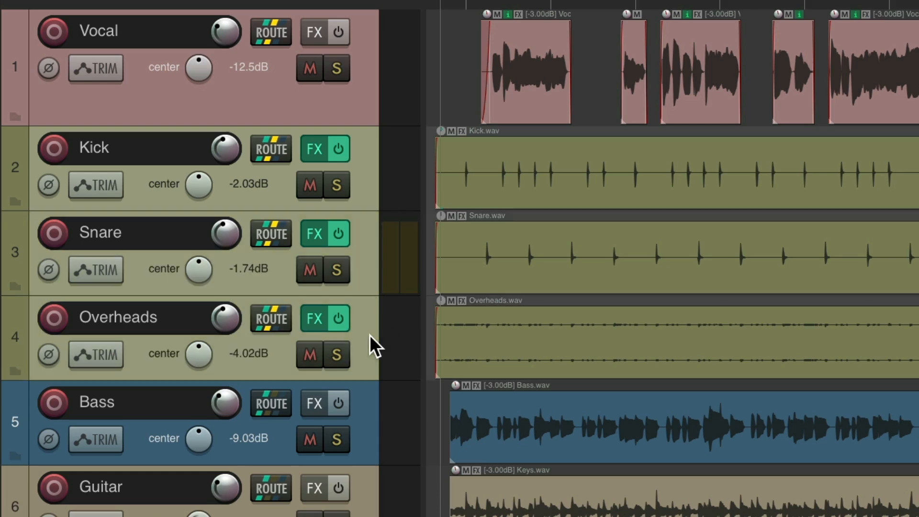
{"action": "right_click", "coordinate": [338, 187]}
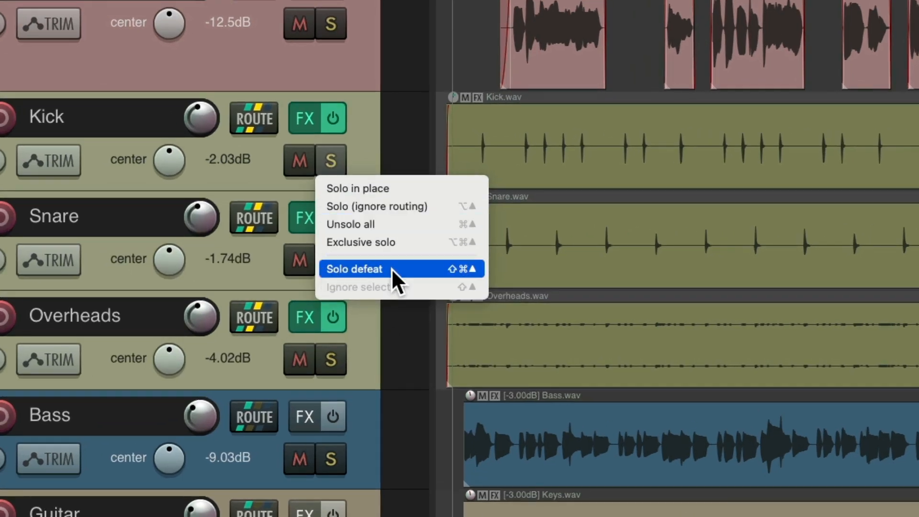
{"action": "left_click", "coordinate": [392, 268]}
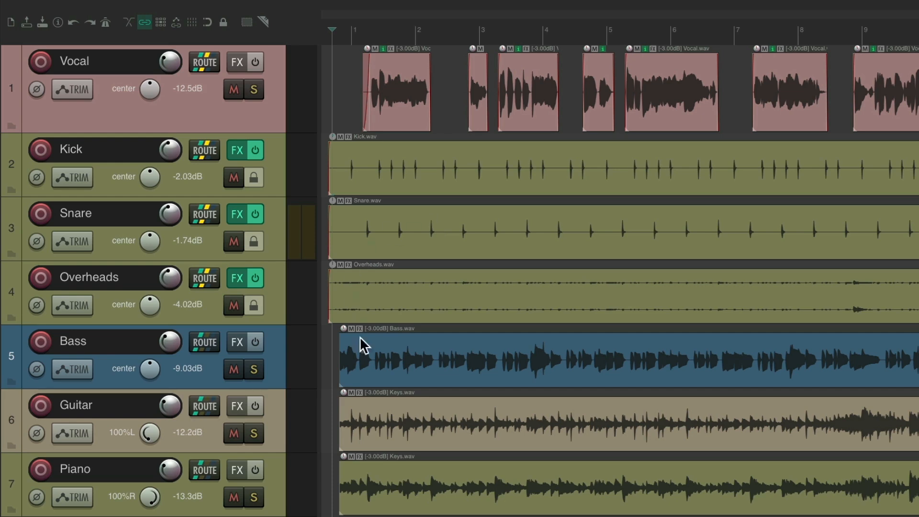
Play the project with Bass soloed over the solo-defeated drums, and switch the solo from Bass to Vocal.
{"action": "left_click", "coordinate": [255, 370]}
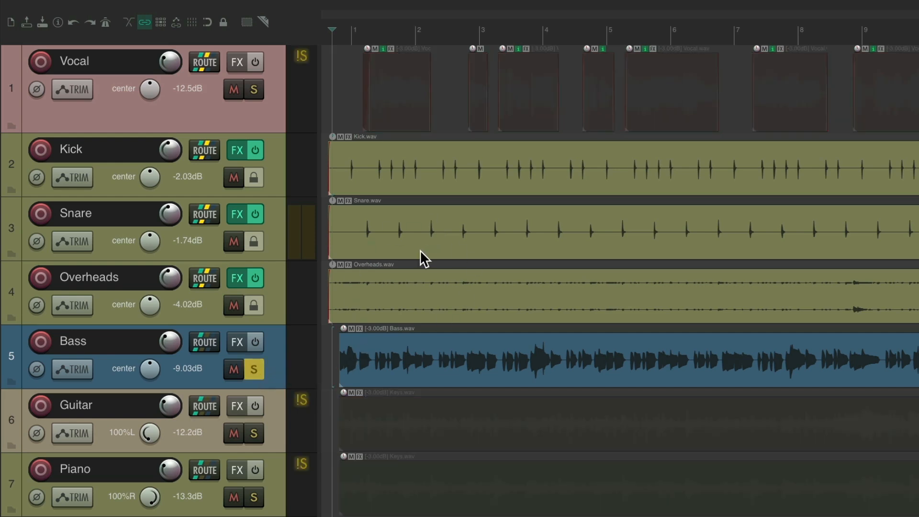
{"action": "key", "text": "space"}
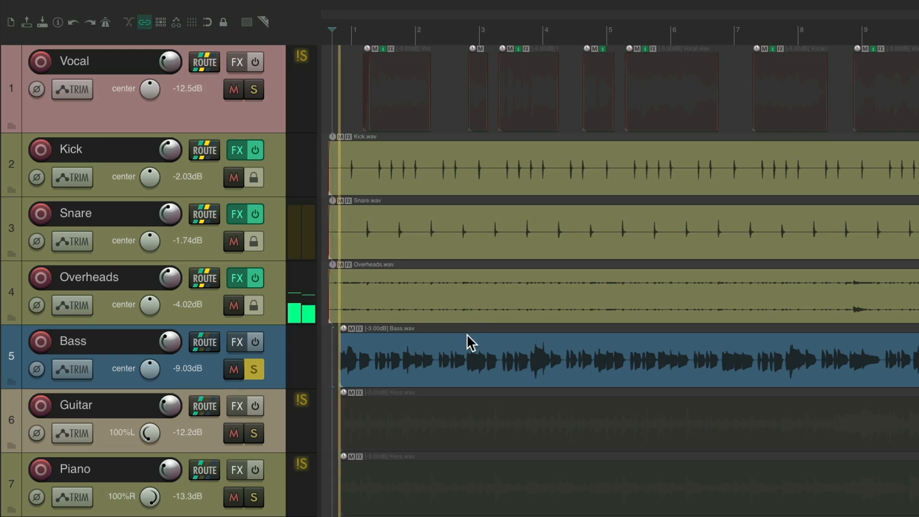
{"action": "left_click", "coordinate": [255, 370]}
{"action": "left_click", "coordinate": [253, 88]}
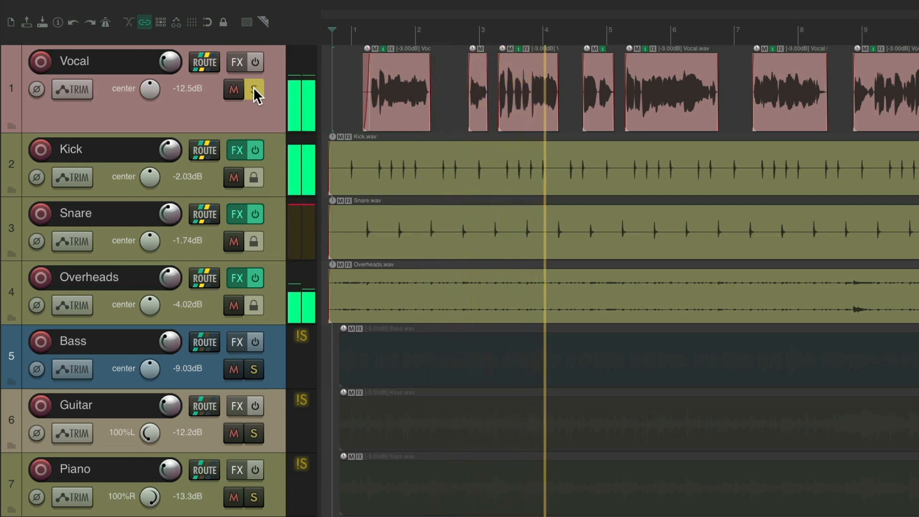
Unsolo the Vocal track, solo Guitar and Piano during playback, clear those solos and stop playback.
{"action": "left_click", "coordinate": [254, 89]}
{"action": "left_click", "coordinate": [254, 434]}
{"action": "left_click", "coordinate": [254, 498]}
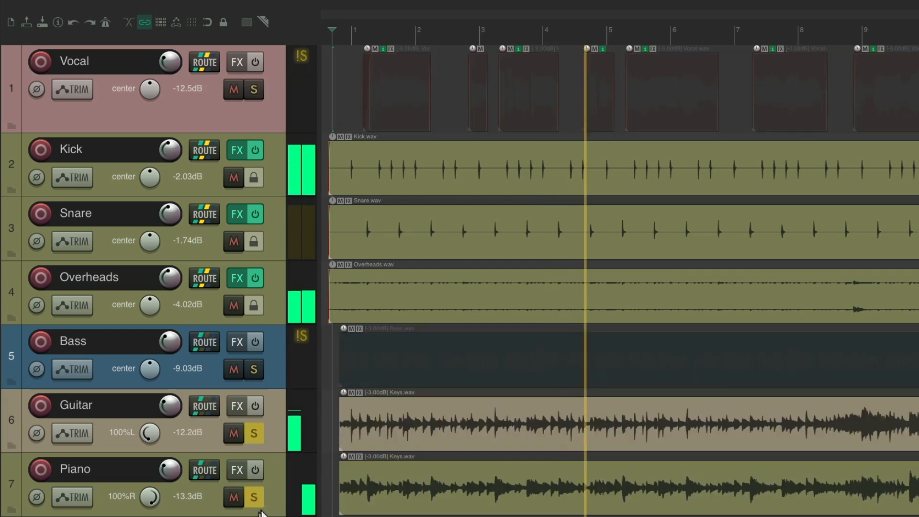
{"action": "left_click", "coordinate": [254, 432]}
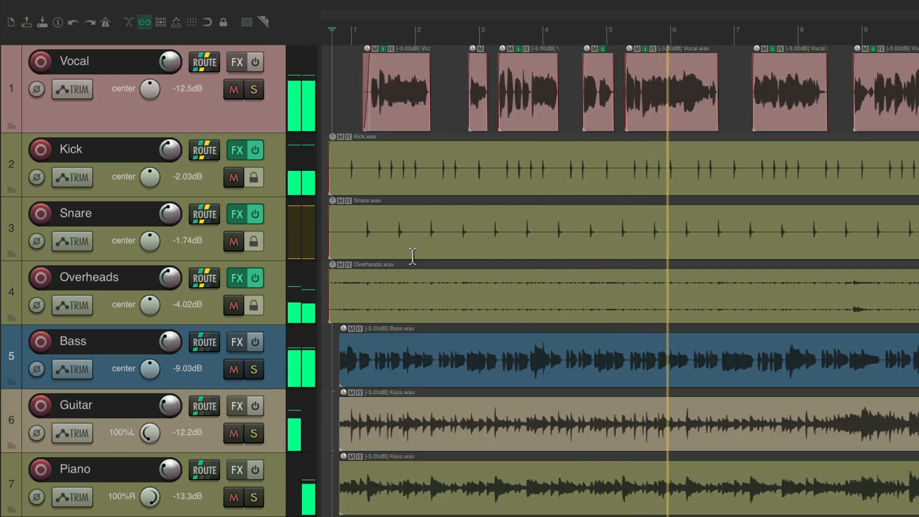
{"action": "key", "text": "space"}
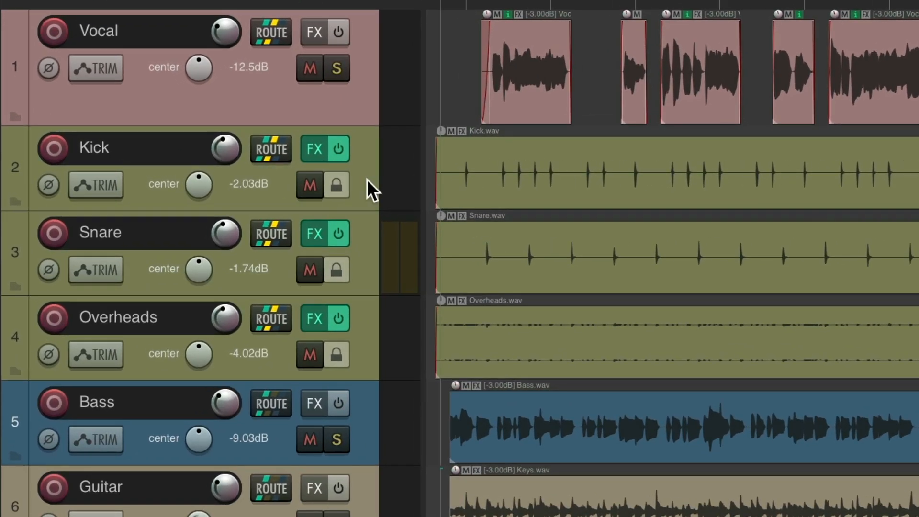
Turn off solo defeat on the Kick, Snare and Overheads tracks together.
{"action": "left_click", "coordinate": [277, 173]}
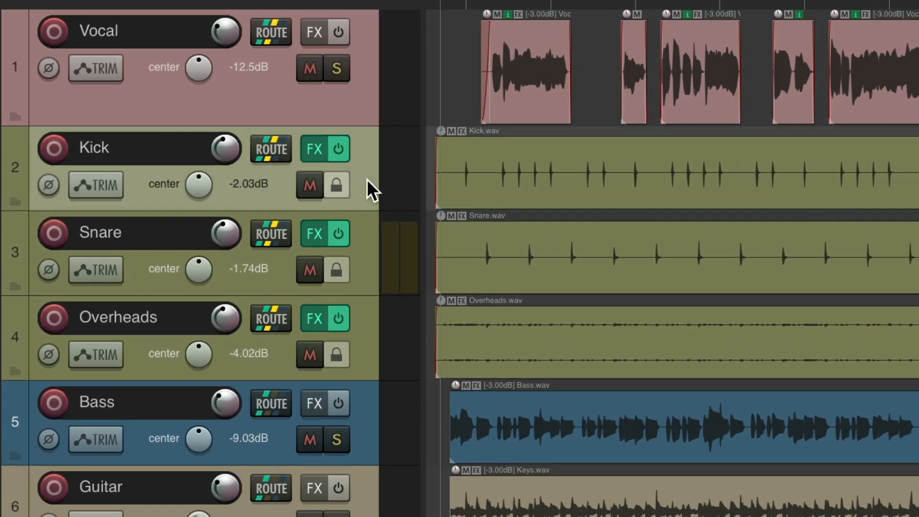
{"action": "left_click", "coordinate": [361, 321], "text": "shift"}
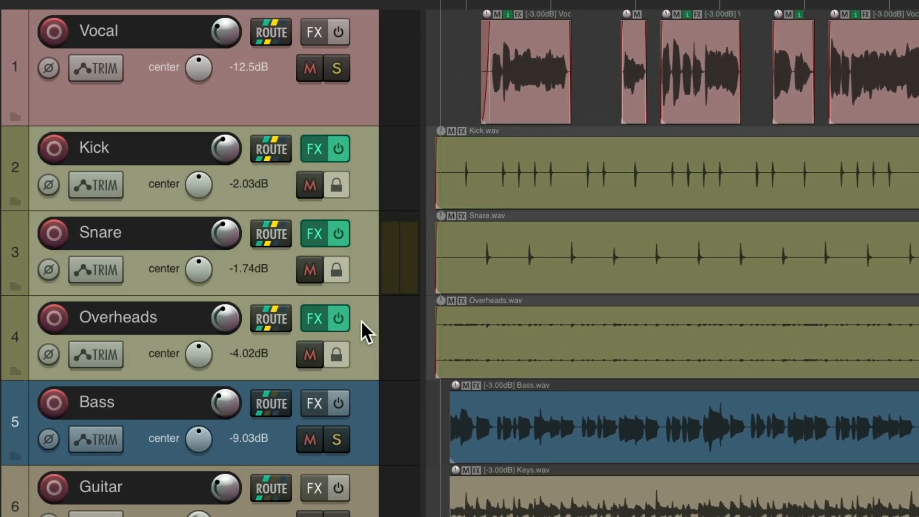
{"action": "right_click", "coordinate": [335, 193]}
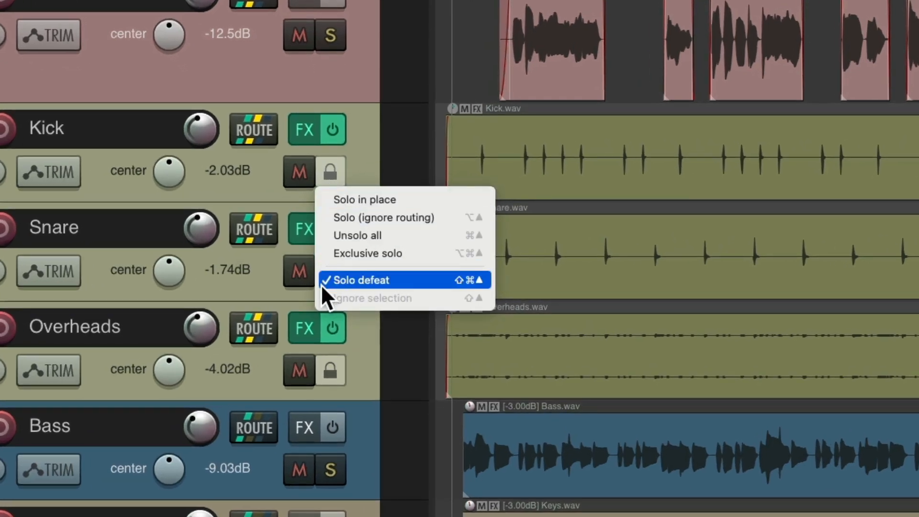
{"action": "left_click", "coordinate": [321, 284]}
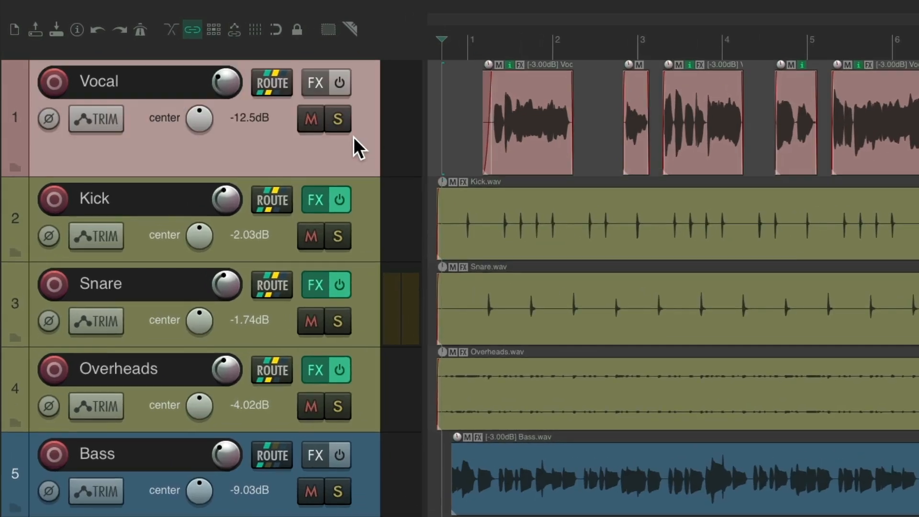
Insert a new track below Vocal, name it Talkback and arm it for recording.
{"action": "key", "text": "ctrl+t"}
{"action": "double_click", "coordinate": [195, 201]}
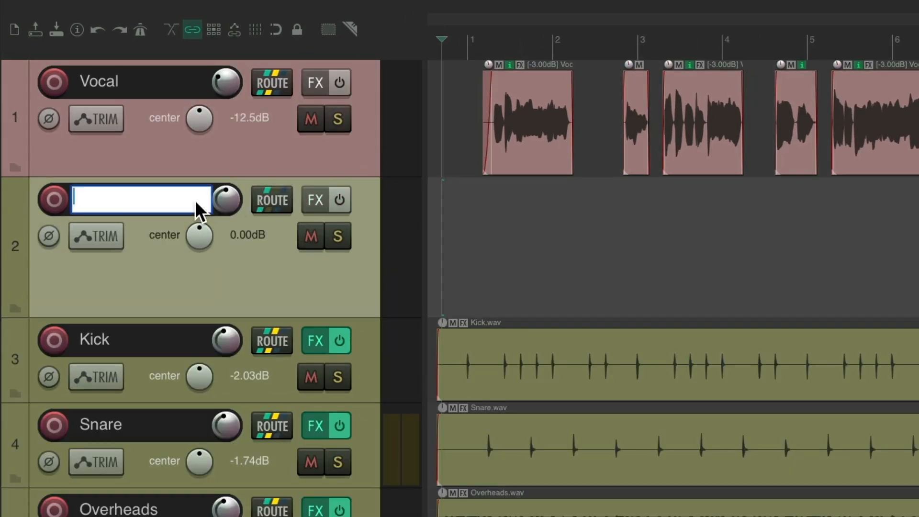
{"action": "type", "text": "Talkback"}
{"action": "key", "text": "Return"}
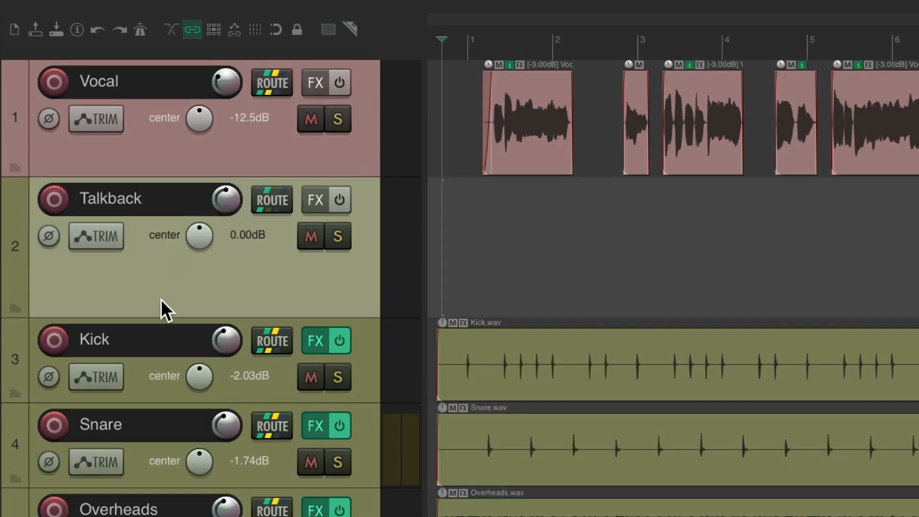
{"action": "left_click", "coordinate": [54, 200]}
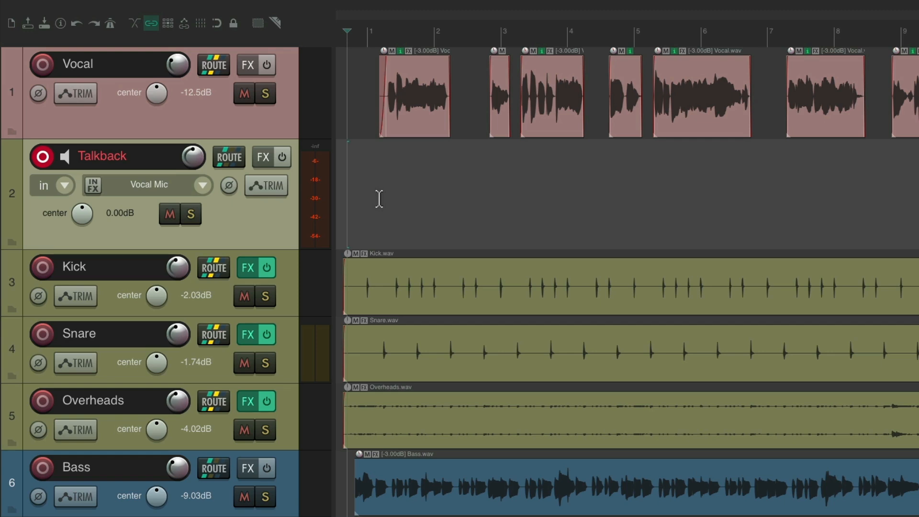
Play Kick, Snare and Overheads soloed, try soloing Talkback alongside them, and clear all these solos.
{"action": "left_click_drag", "start_coordinate": [274, 297], "coordinate": [279, 418]}
{"action": "key", "text": "space"}
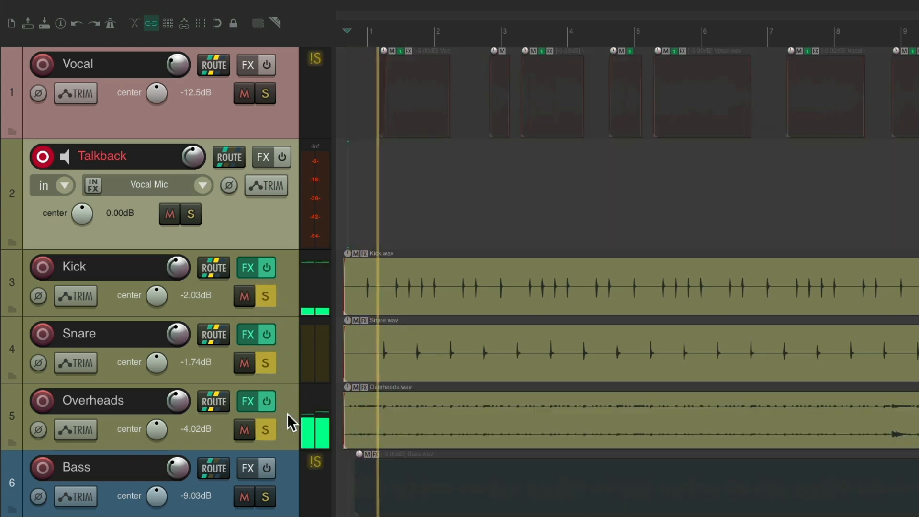
{"action": "key", "text": "space"}
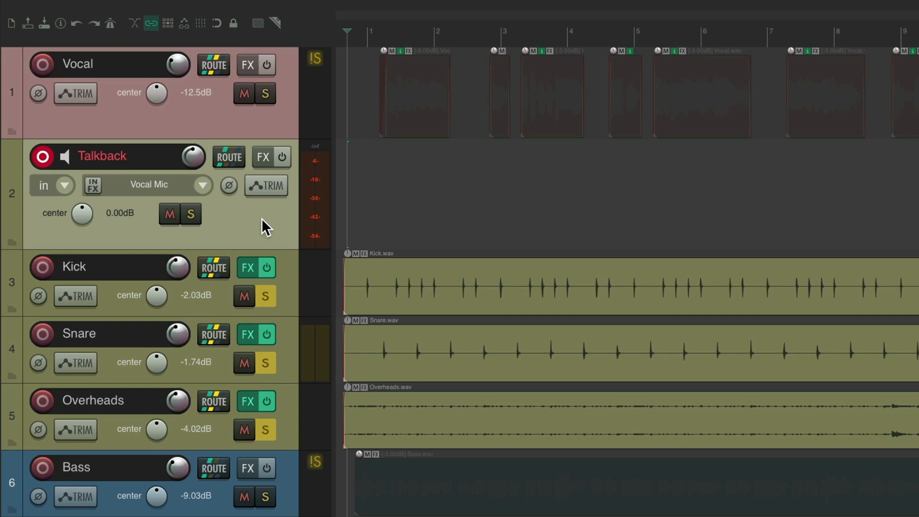
{"action": "left_click", "coordinate": [193, 215]}
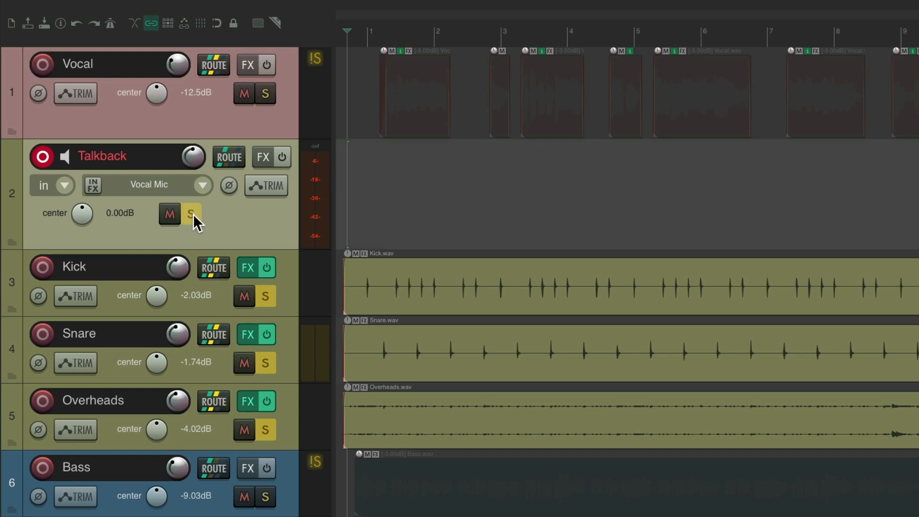
{"action": "left_click", "coordinate": [193, 214]}
{"action": "left_click", "coordinate": [267, 301]}
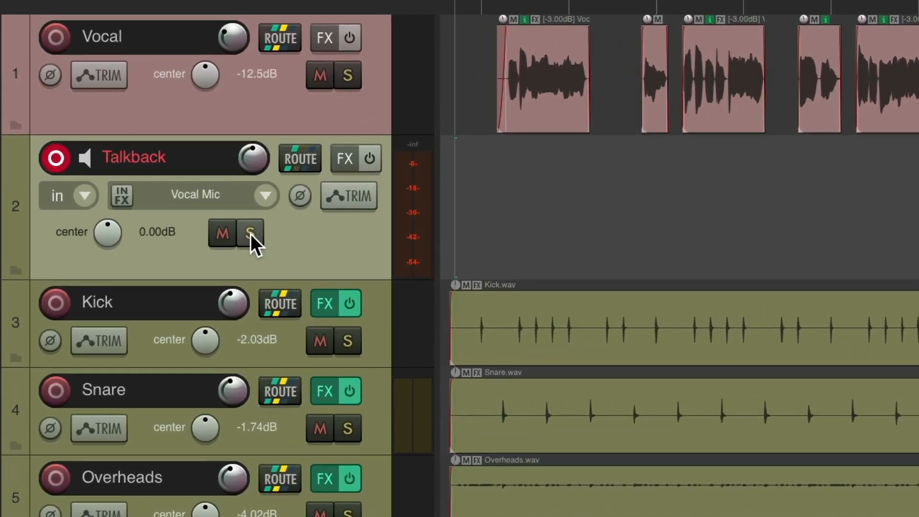
Enable solo defeat on Talkback and test it by soloing and unsoloing the three drum tracks and the Vocal track.
{"action": "right_click", "coordinate": [251, 234]}
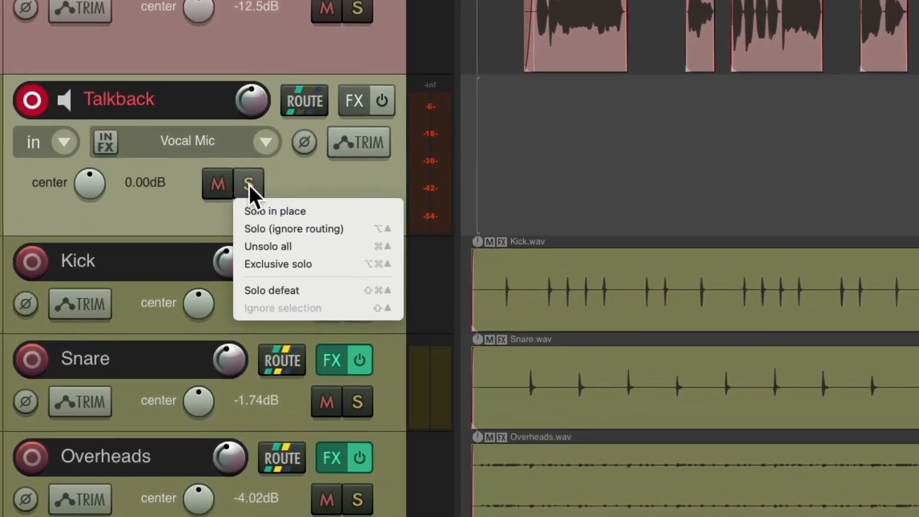
{"action": "left_click", "coordinate": [242, 283]}
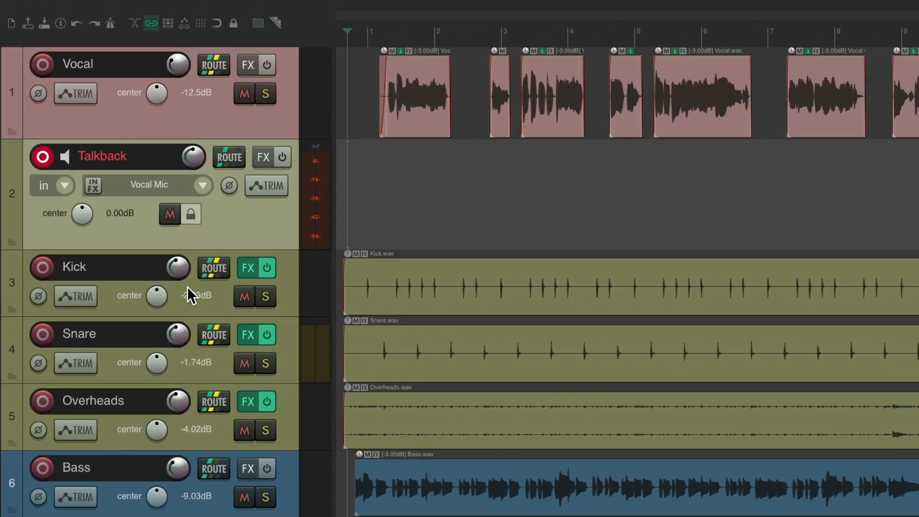
{"action": "left_click_drag", "start_coordinate": [274, 302], "coordinate": [274, 426]}
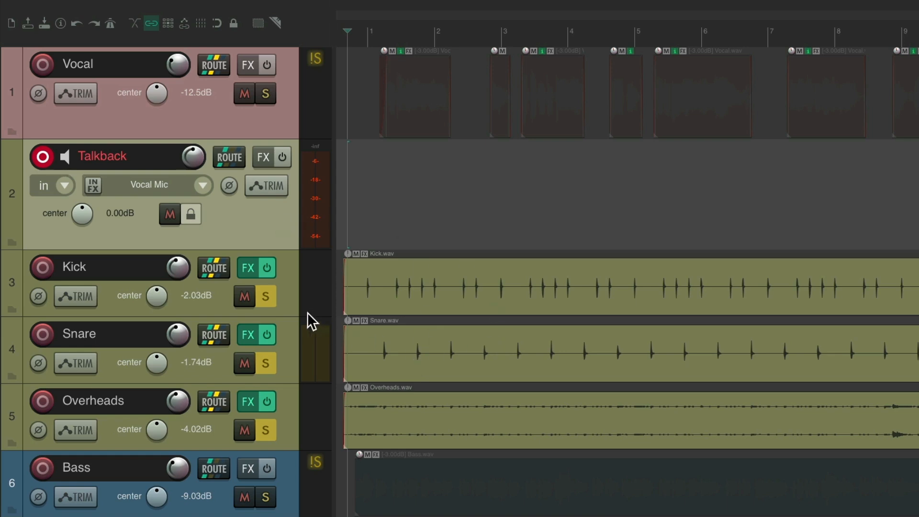
{"action": "left_click_drag", "start_coordinate": [270, 295], "coordinate": [286, 407]}
{"action": "left_click", "coordinate": [263, 100]}
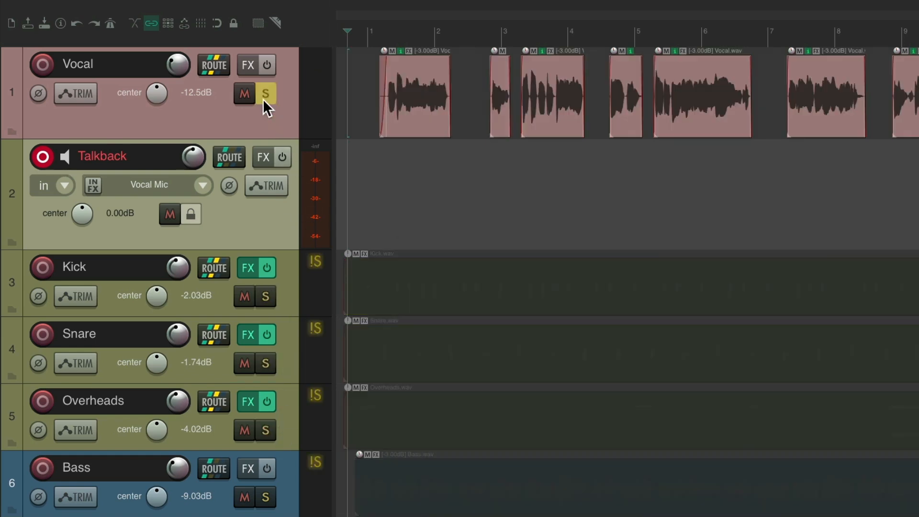
{"action": "left_click", "coordinate": [263, 99]}
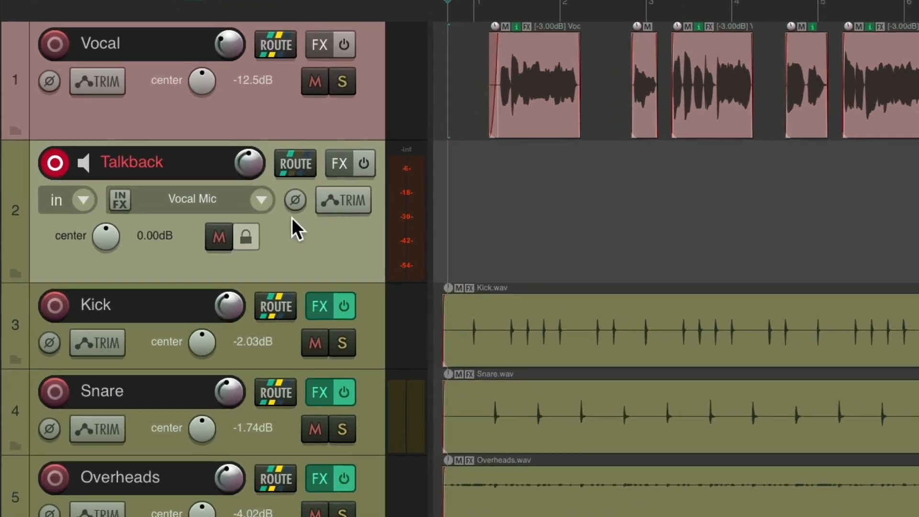
Set Talkback's input to MIDI from all channels and add the Numa Player instrument to that track.
{"action": "left_click", "coordinate": [199, 185]}
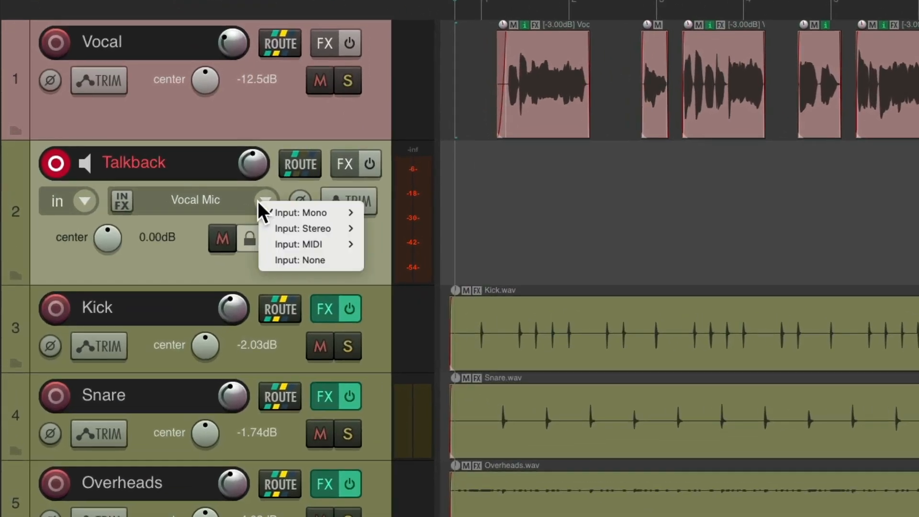
{"action": "mouse_move", "coordinate": [234, 219]}
{"action": "left_click", "coordinate": [392, 249]}
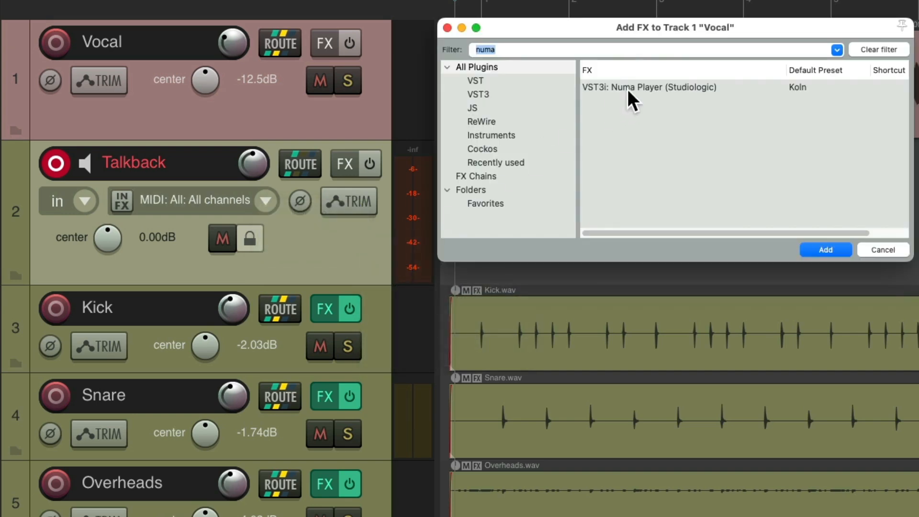
{"action": "left_click_drag", "start_coordinate": [628, 89], "coordinate": [346, 158]}
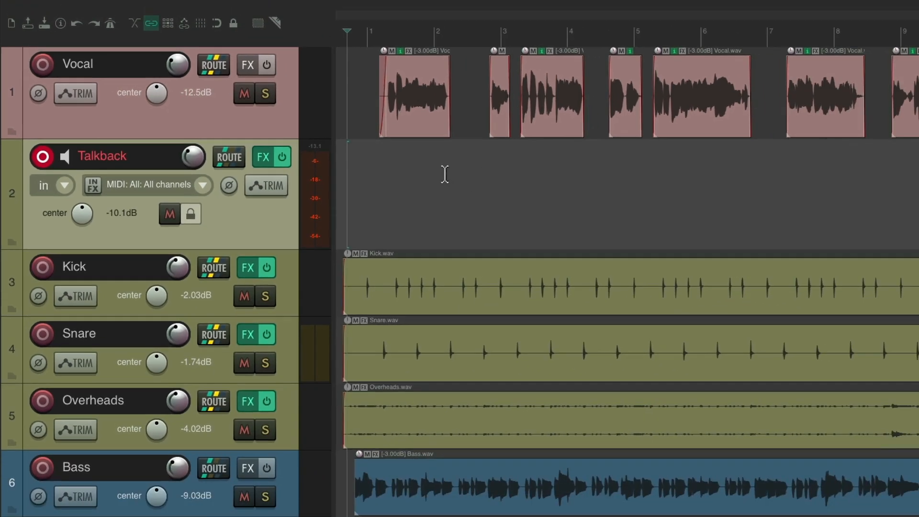
Play the full mix to hear it with the Talkback instrument, and solo Vocal, Kick, Snare and Overheads.
{"action": "key", "text": "space"}
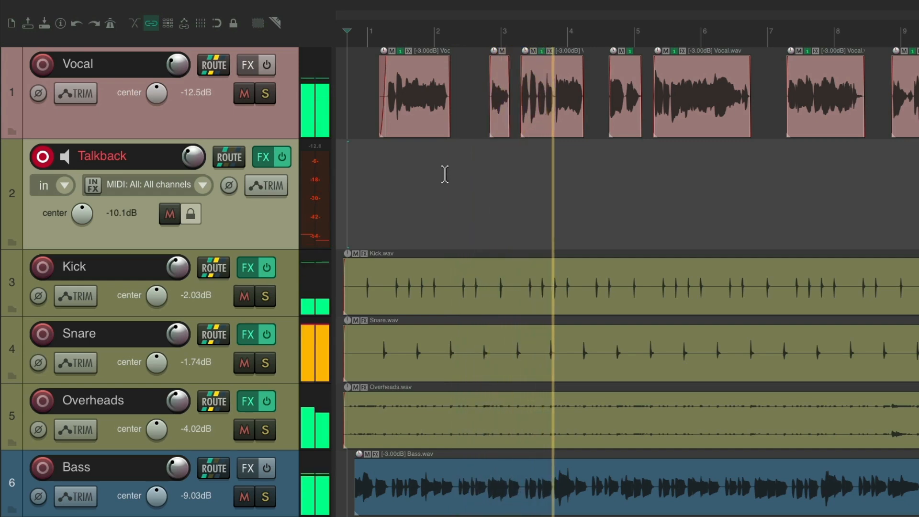
{"action": "key", "text": "space"}
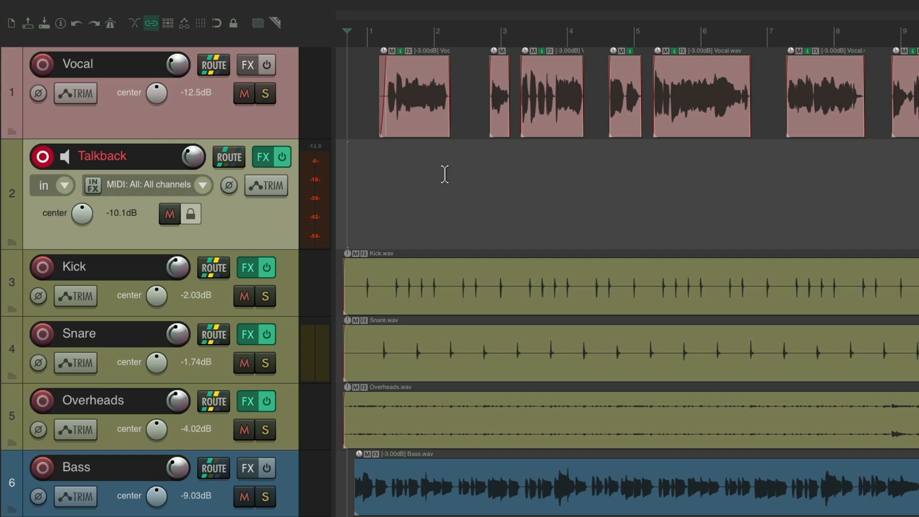
{"action": "left_click", "coordinate": [266, 94]}
{"action": "left_click_drag", "start_coordinate": [268, 298], "coordinate": [263, 430]}
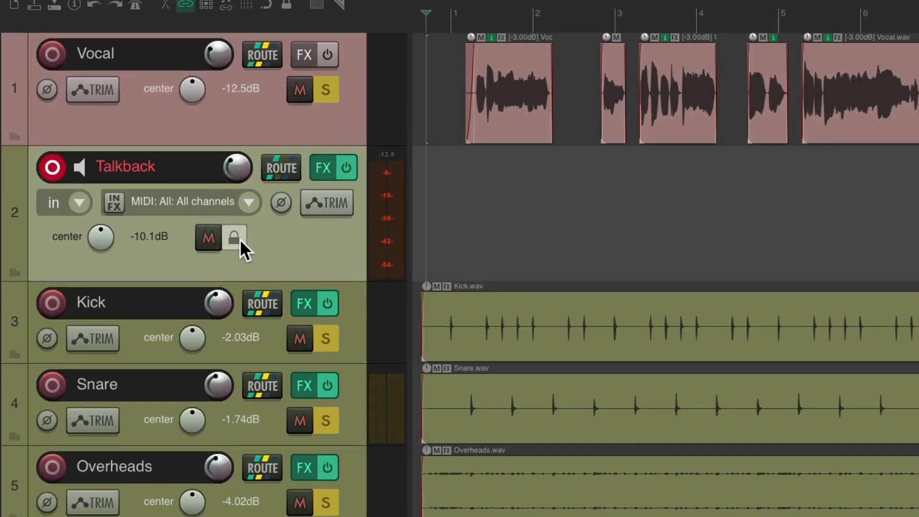
Turn off solo defeat on Talkback and play the soloed tracks to check how its instrument behaves.
{"action": "right_click", "coordinate": [191, 214]}
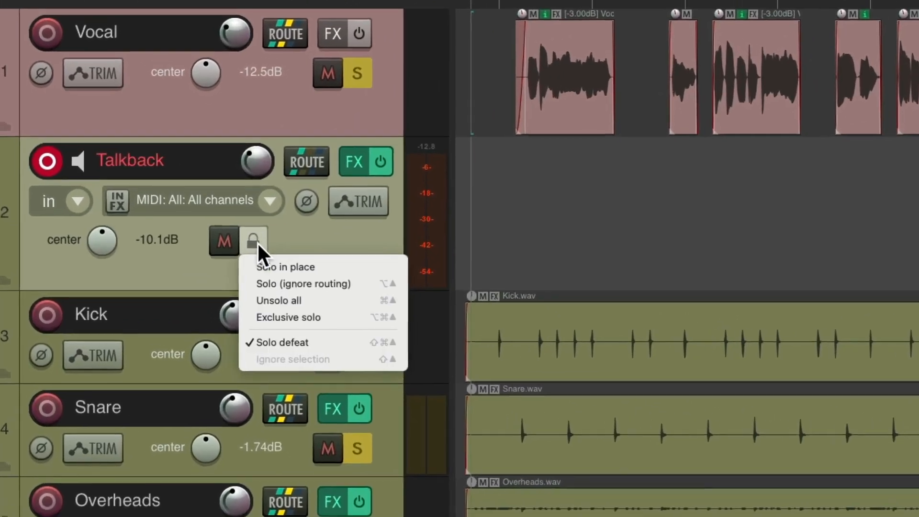
{"action": "left_click", "coordinate": [261, 340]}
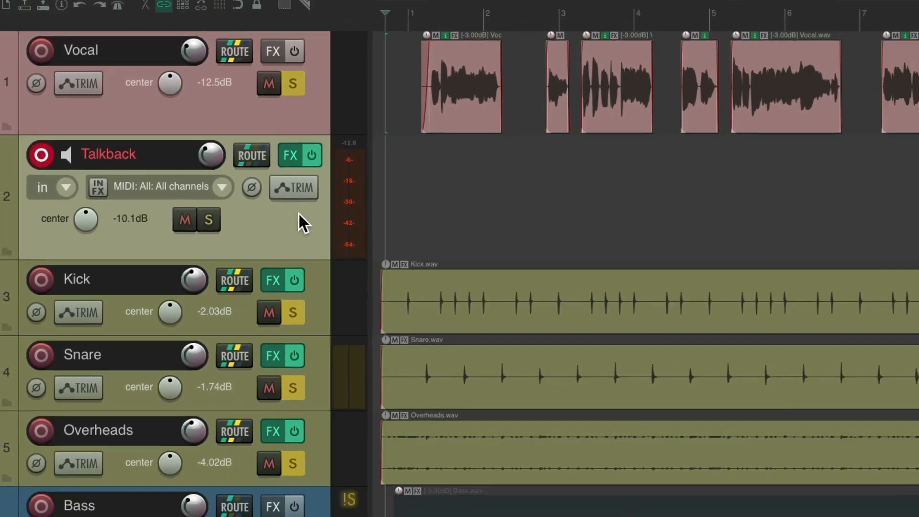
{"action": "key", "text": "space"}
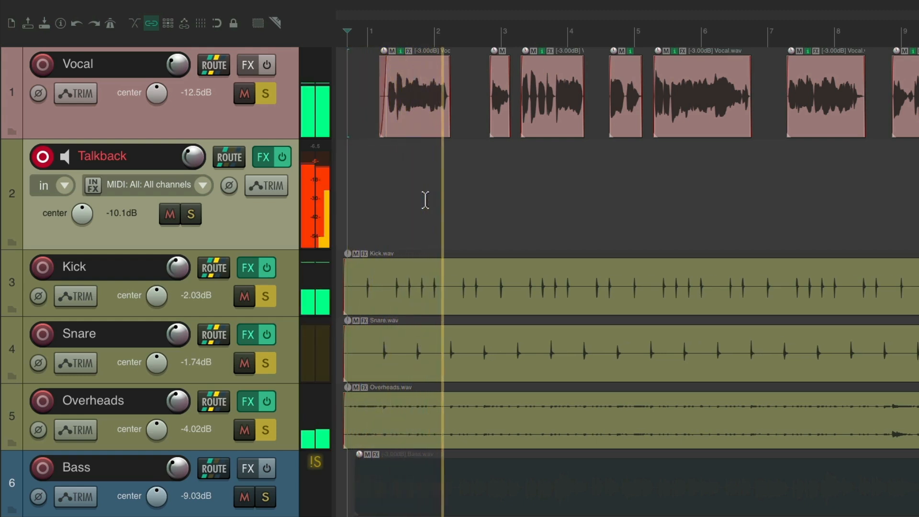
{"action": "key", "text": "space"}
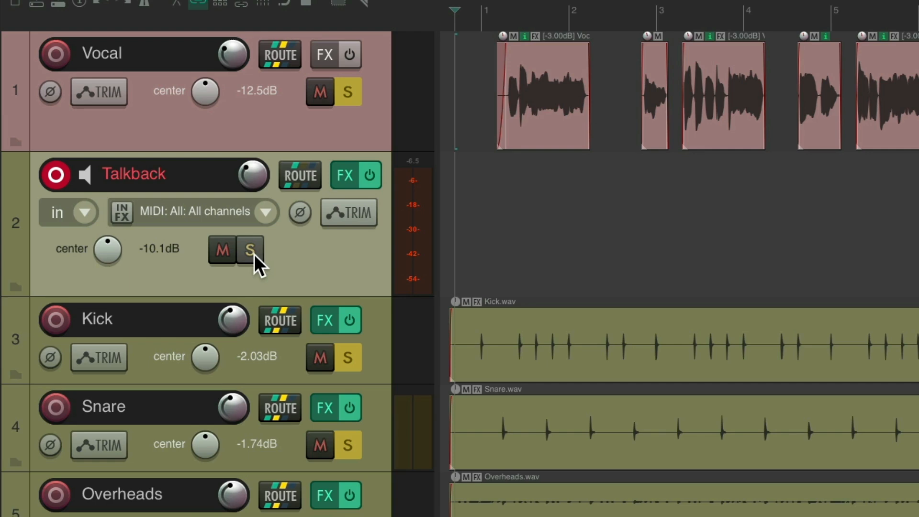
Turn solo defeat back on for Talkback and play the soloed tracks together with its instrument.
{"action": "right_click", "coordinate": [190, 214]}
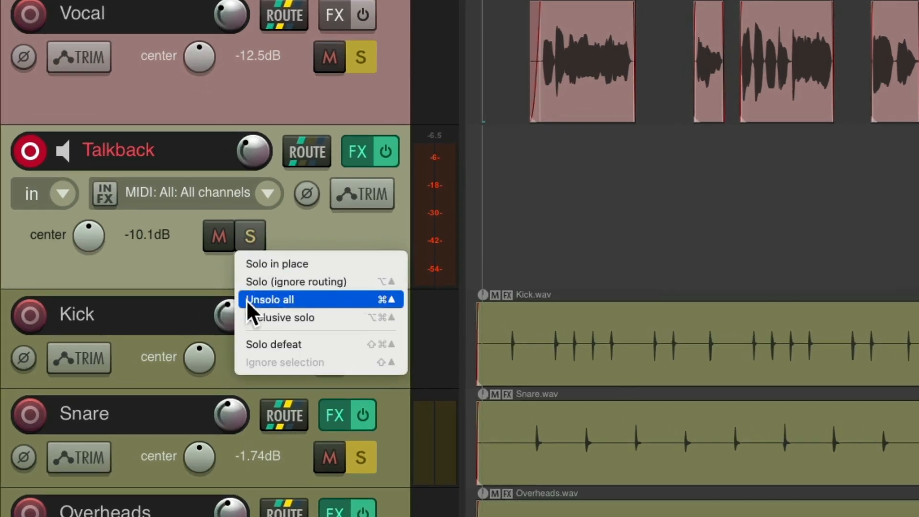
{"action": "left_click", "coordinate": [237, 344]}
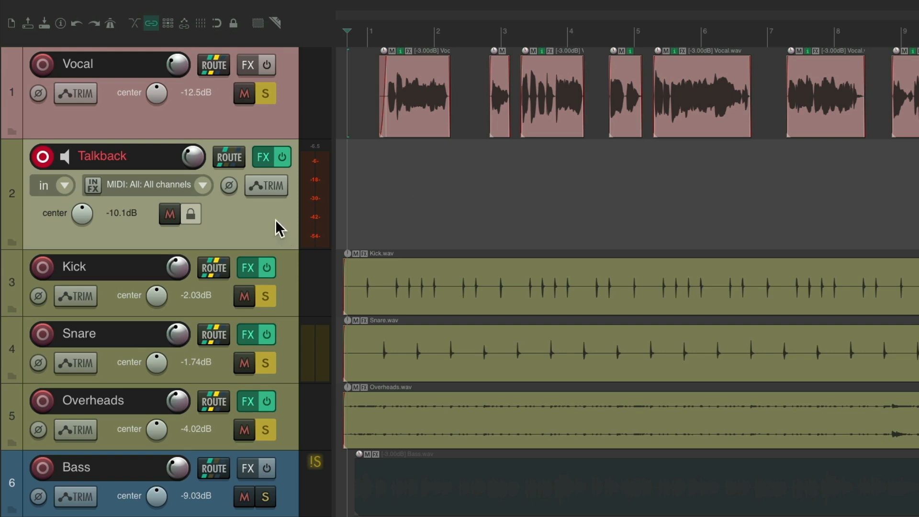
{"action": "key", "text": "space"}
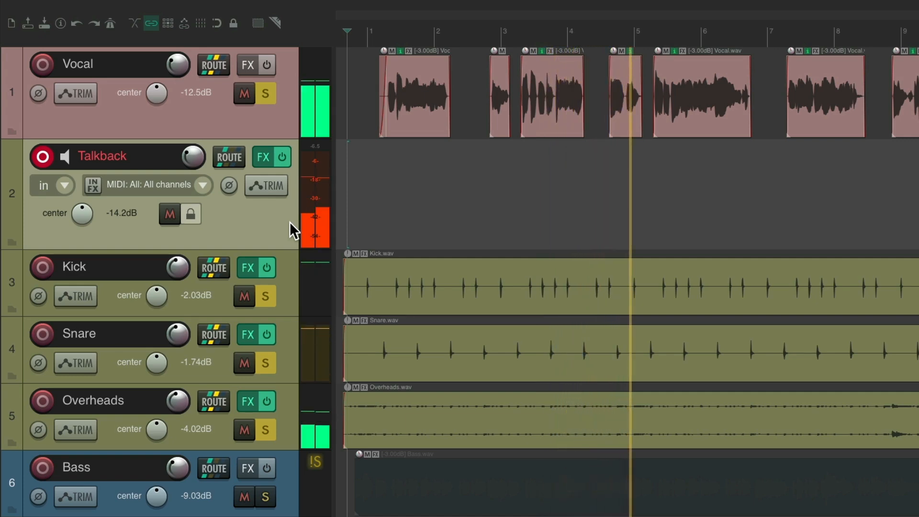
{"action": "key", "text": "space"}
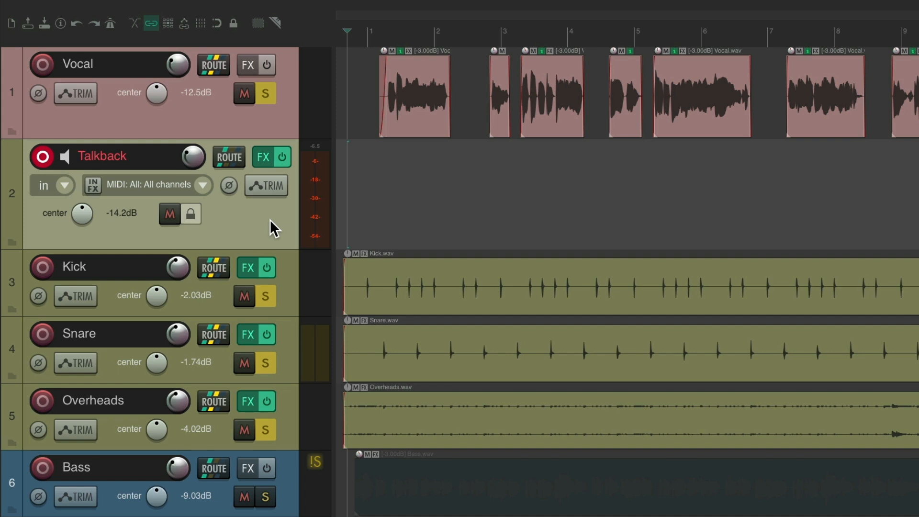
Clear the solos on the Vocal and drum tracks and arm the Vocal track for recording.
{"action": "left_click", "coordinate": [266, 94]}
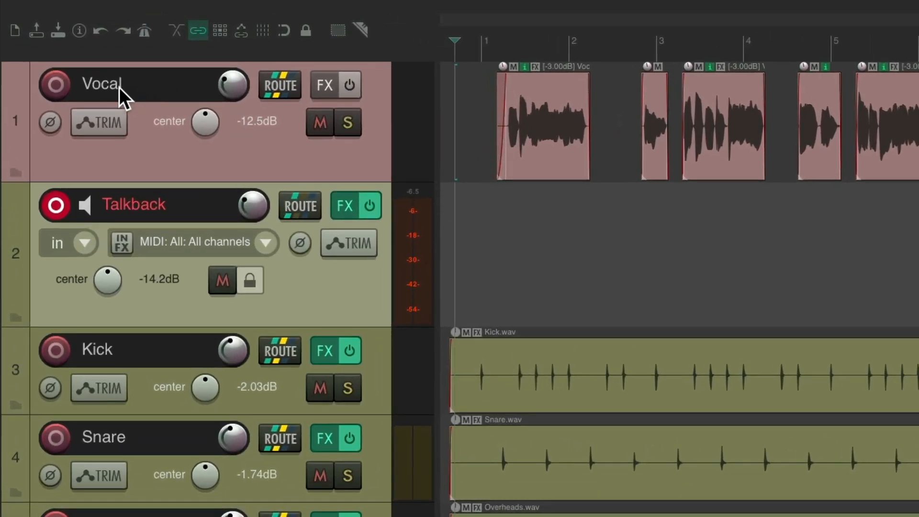
{"action": "left_click", "coordinate": [61, 88]}
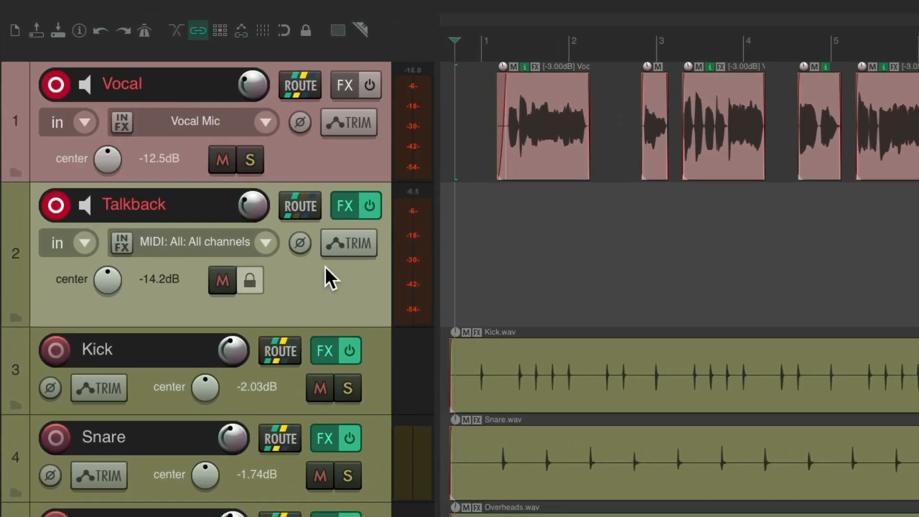
Set the Talkback track's record input to Vocal Mic.
{"action": "left_click", "coordinate": [267, 247]}
{"action": "mouse_move", "coordinate": [275, 258]}
{"action": "left_click", "coordinate": [421, 291]}
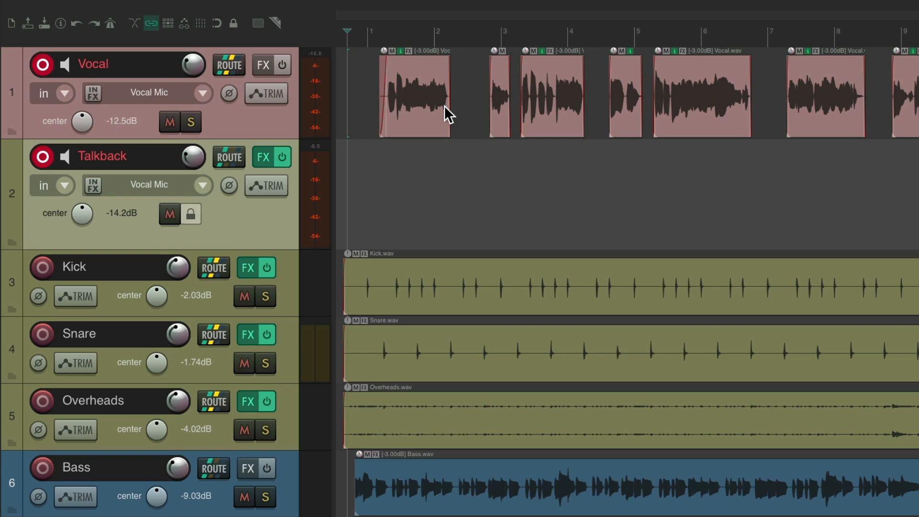
Record a short test take on the armed Vocal and Talkback tracks, and undo the recording.
{"action": "key", "text": "ctrl+r"}
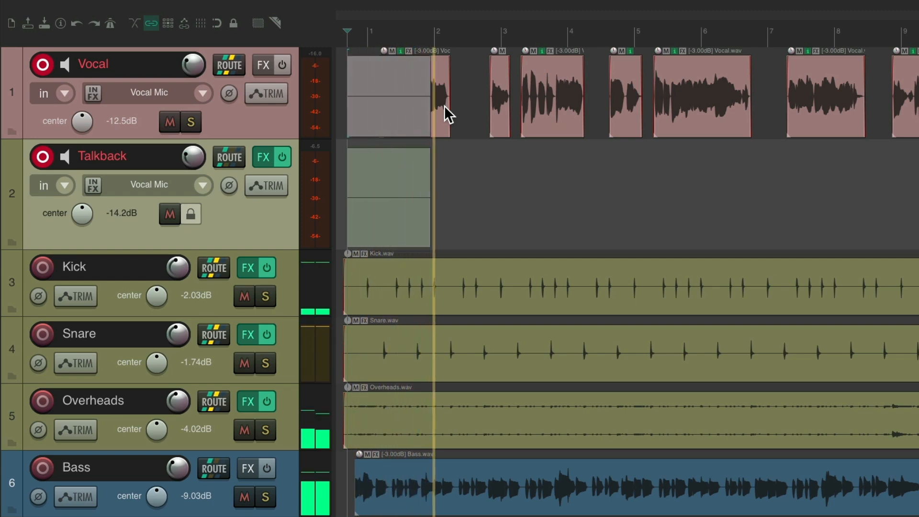
{"action": "key", "text": "space"}
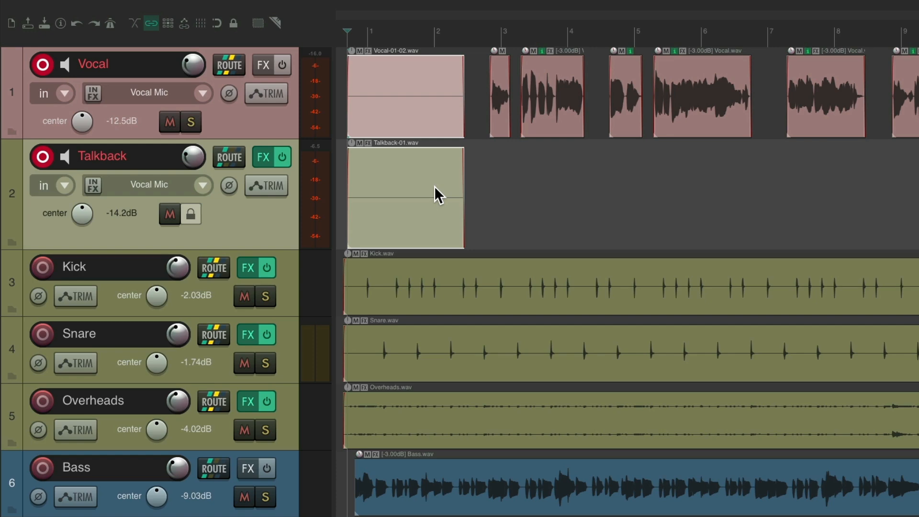
{"action": "key", "text": "ctrl+z"}
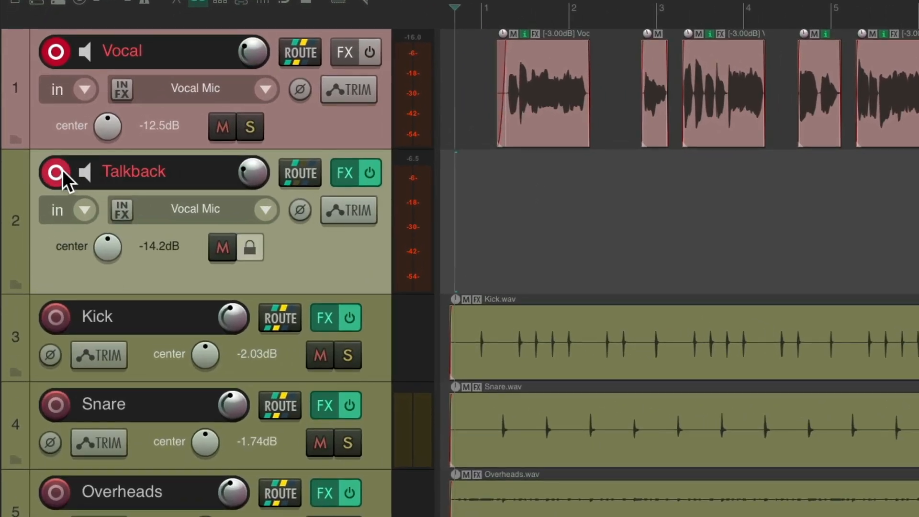
Set Talkback to "Record: disable (input monitoring only)" and record a short test take with Vocal still armed.
{"action": "right_click", "coordinate": [62, 171]}
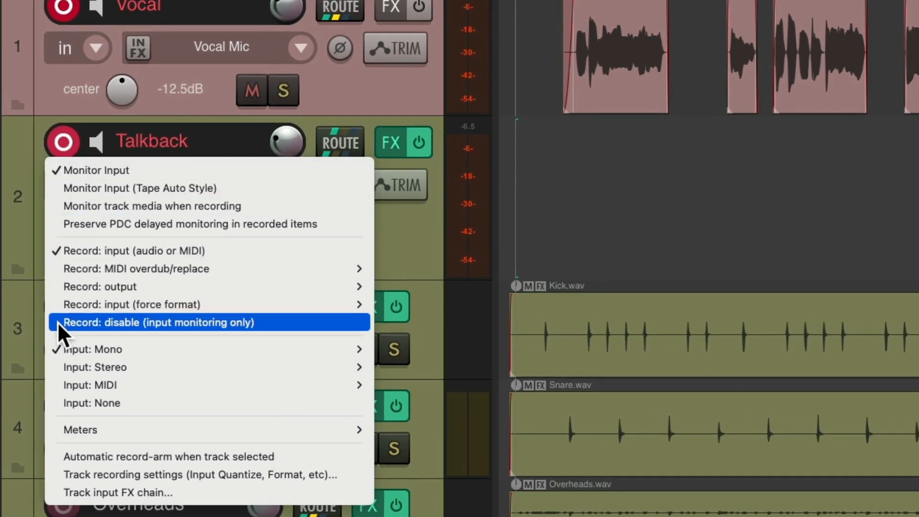
{"action": "left_click", "coordinate": [261, 320]}
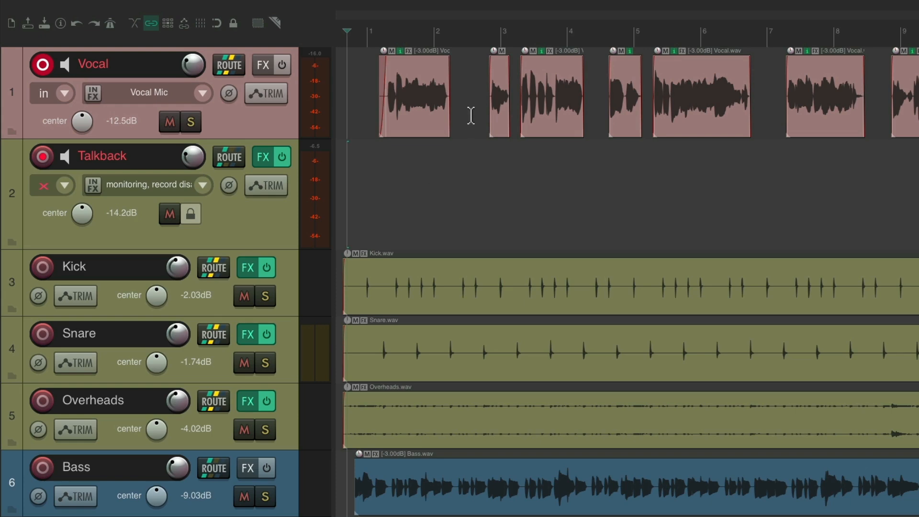
{"action": "key", "text": "ctrl+r"}
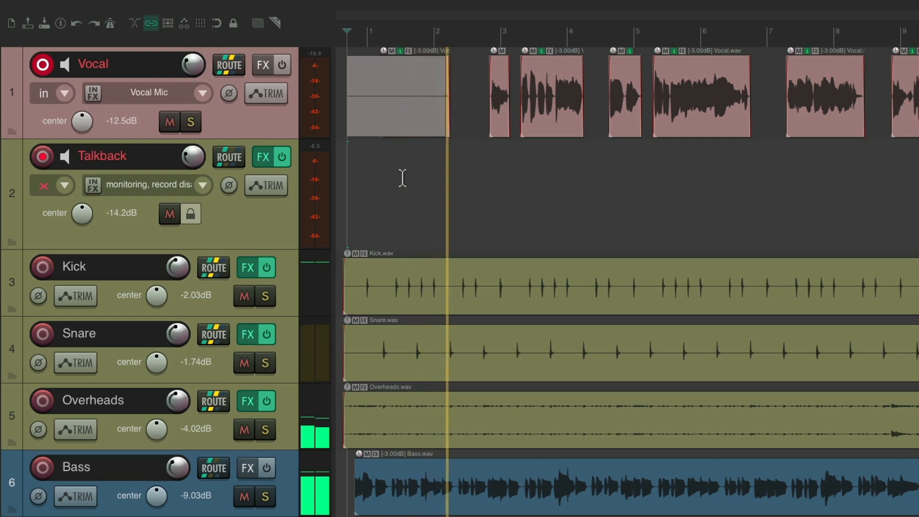
{"action": "key", "text": "space"}
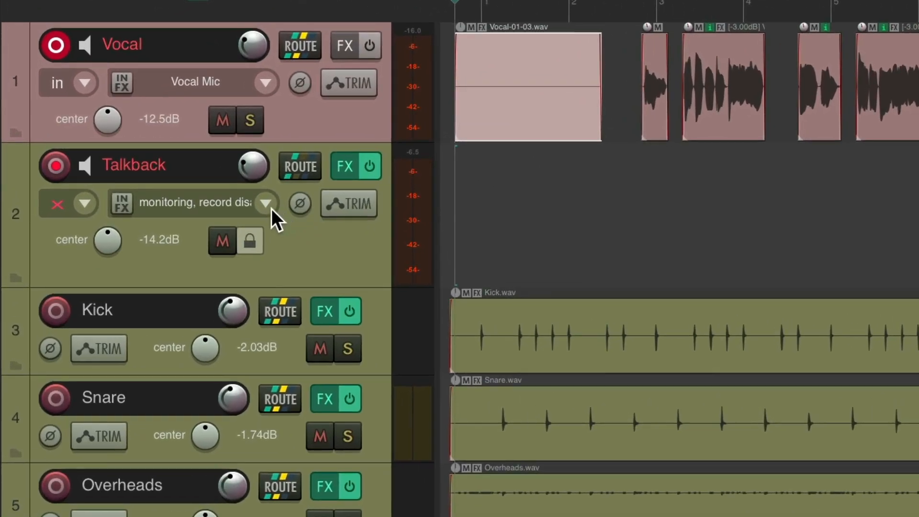
{"action": "left_click", "coordinate": [202, 185]}
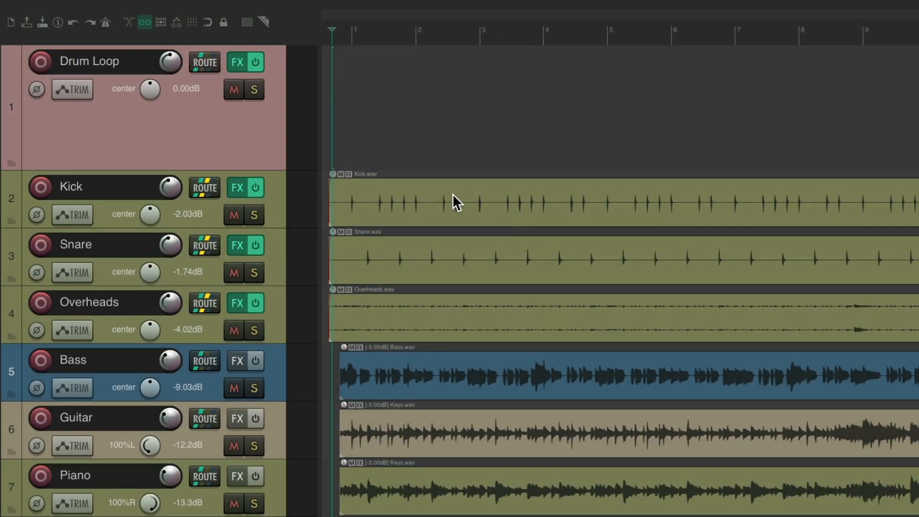
Play the mix in the project with the empty Drum Loop track, and open the Media Explorer.
{"action": "key", "text": "space"}
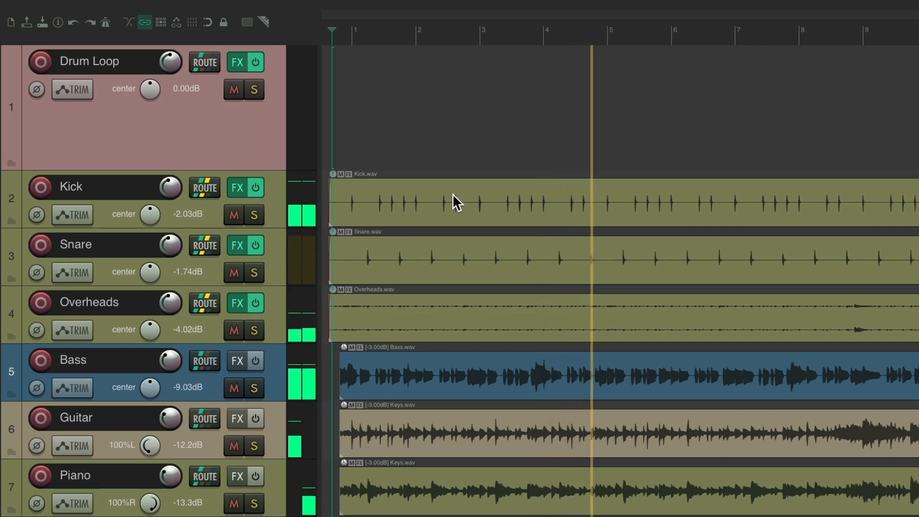
{"action": "key", "text": "space"}
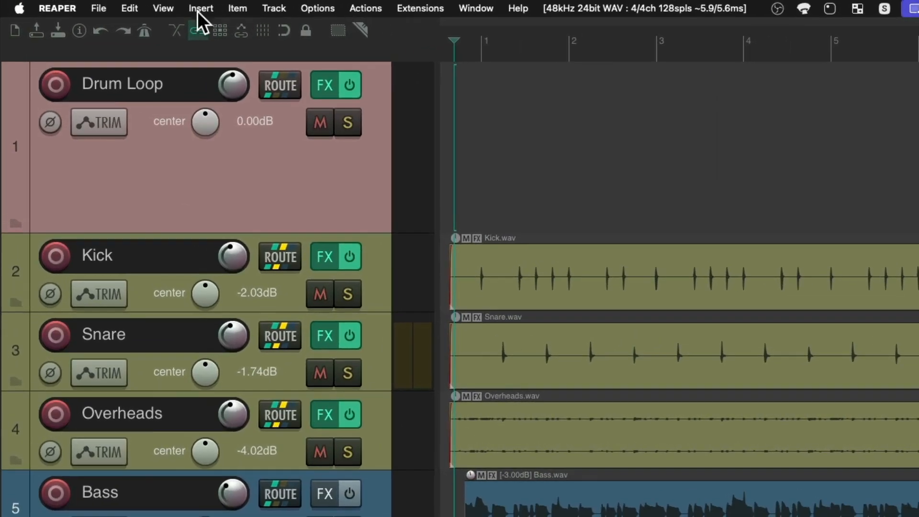
{"action": "left_click", "coordinate": [165, 8]}
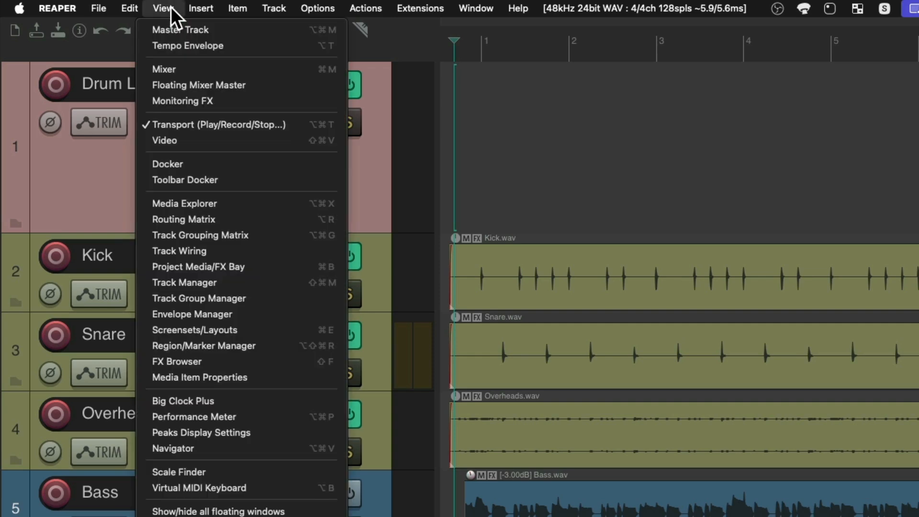
{"action": "left_click", "coordinate": [145, 206]}
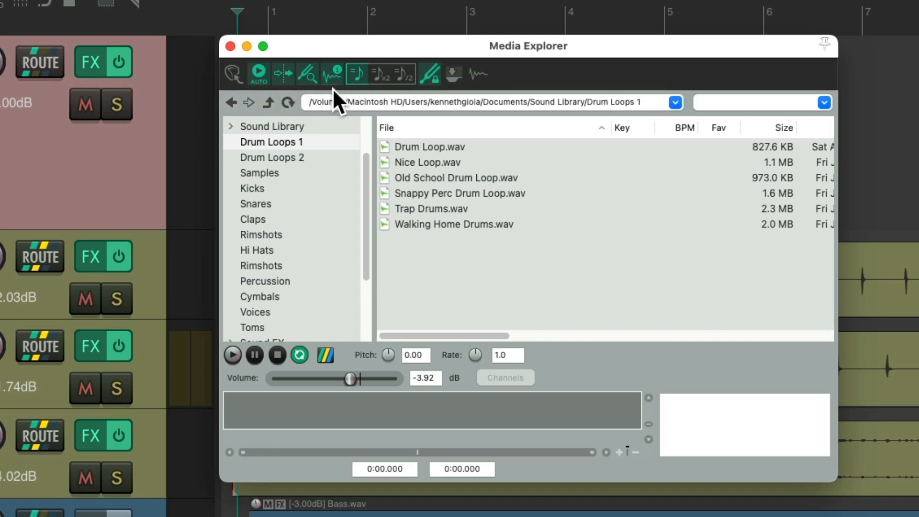
Audition Drum Loop.wav, Nice Loop.wav and Old School Drum Loop.wav on their own from the Drum Loops 1 folder.
{"action": "left_click", "coordinate": [485, 147]}
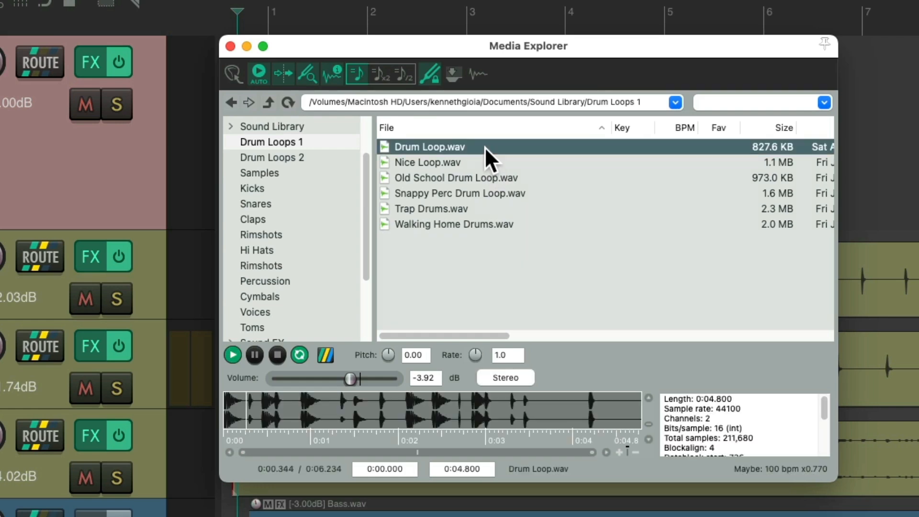
{"action": "key", "text": "Down"}
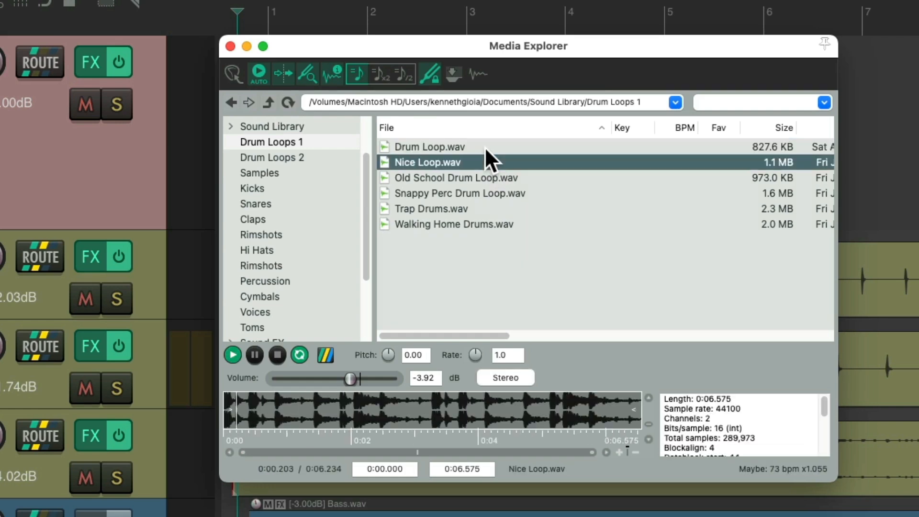
{"action": "key", "text": "Down"}
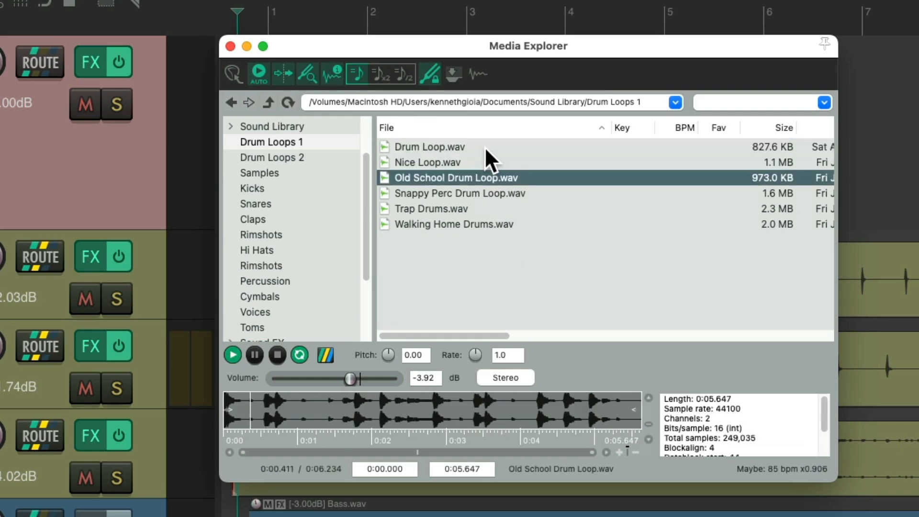
{"action": "key", "text": "space"}
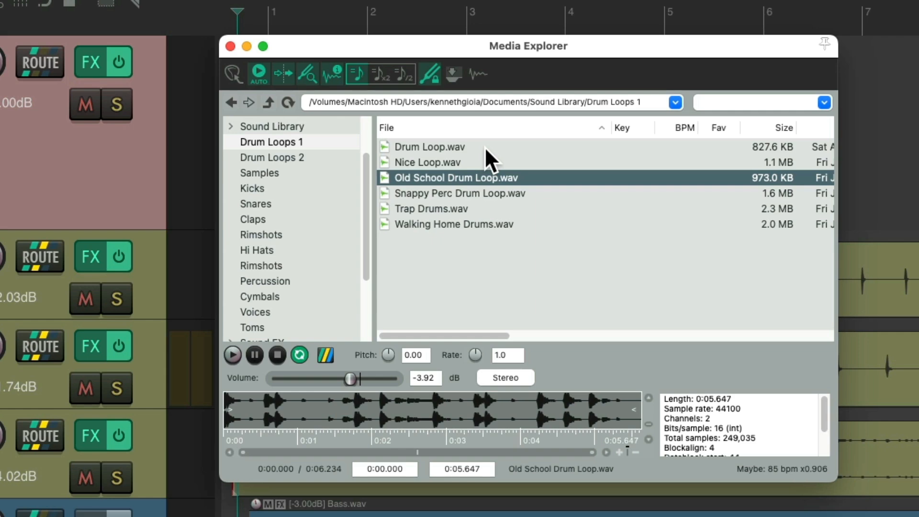
Audition Old School Drum Loop.wav, Drum Loop.wav and Nice Loop.wav in the Media Explorer along with project playback.
{"action": "key", "text": "space"}
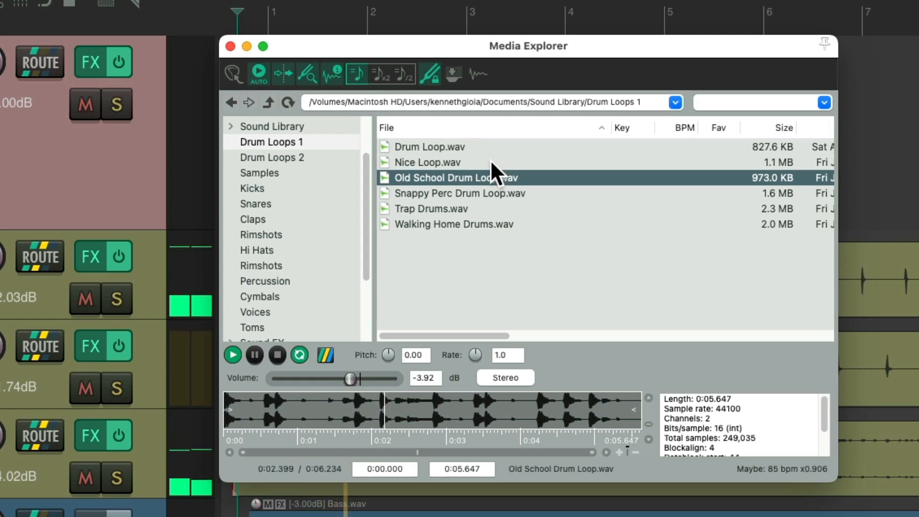
{"action": "left_click", "coordinate": [485, 147]}
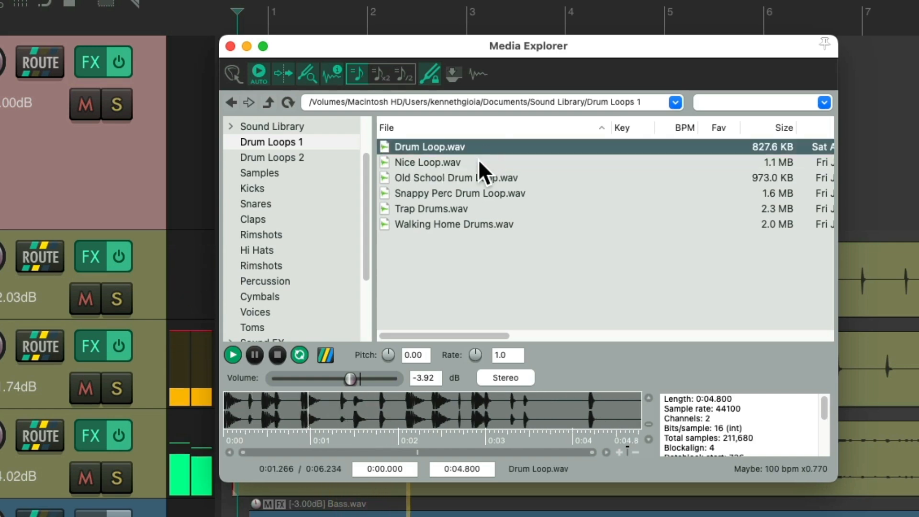
{"action": "left_click", "coordinate": [480, 162]}
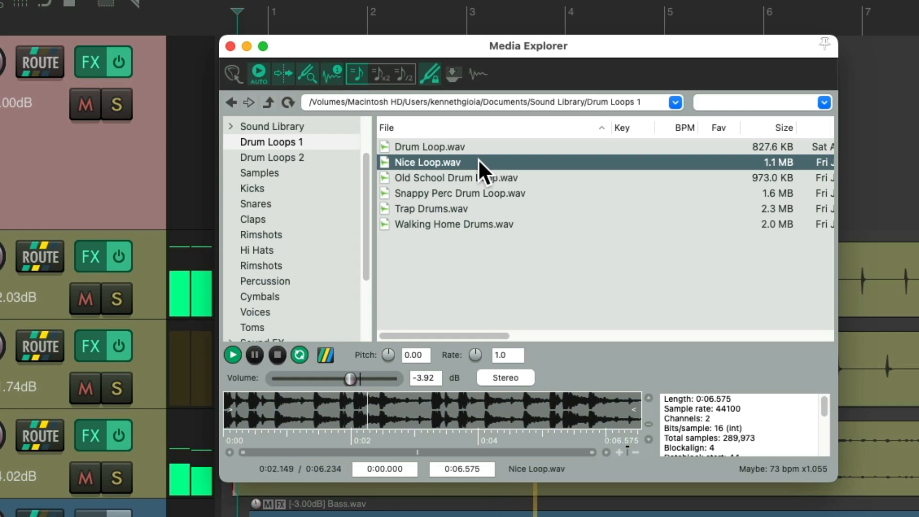
{"action": "key", "text": "space"}
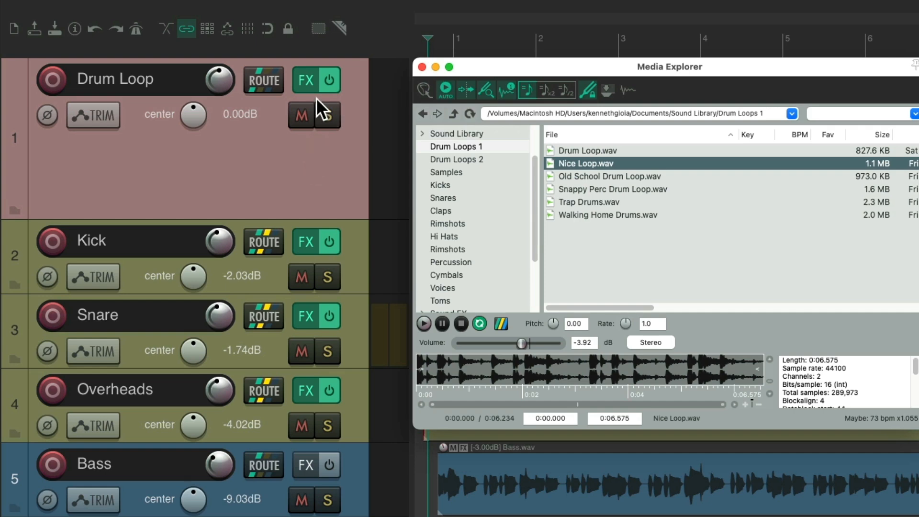
Inspect ReaEQ, 4-Tap Phaser and Ping Pong Pan in the Drum Loop track's effects chain.
{"action": "left_click", "coordinate": [306, 80]}
{"action": "left_click", "coordinate": [472, 87]}
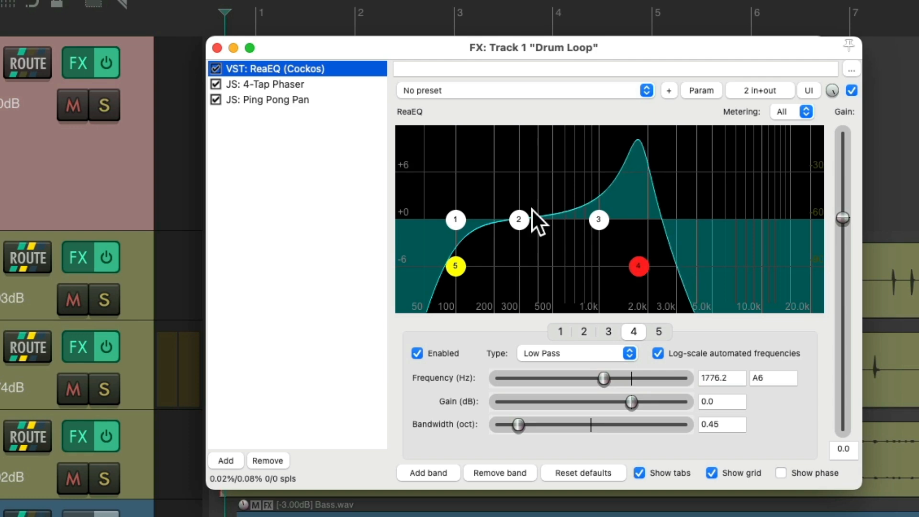
{"action": "left_click", "coordinate": [309, 85]}
{"action": "left_click", "coordinate": [334, 96]}
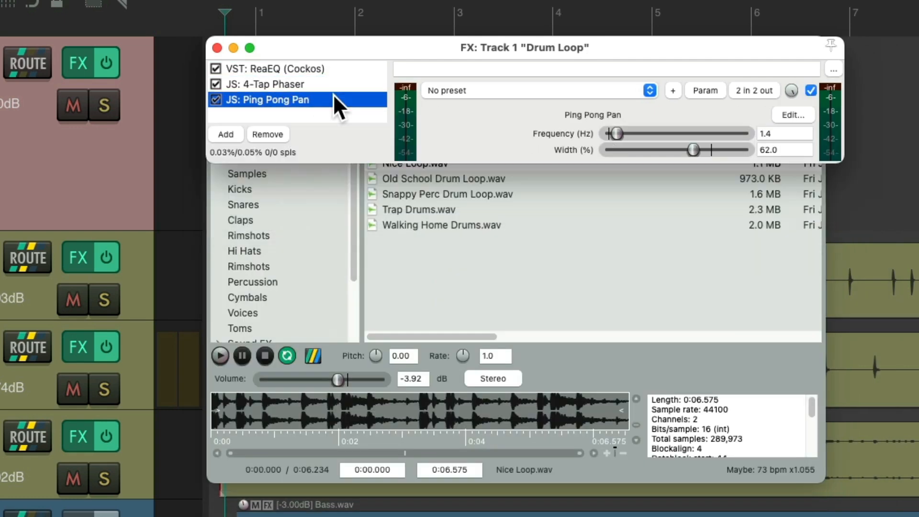
{"action": "left_click", "coordinate": [215, 44]}
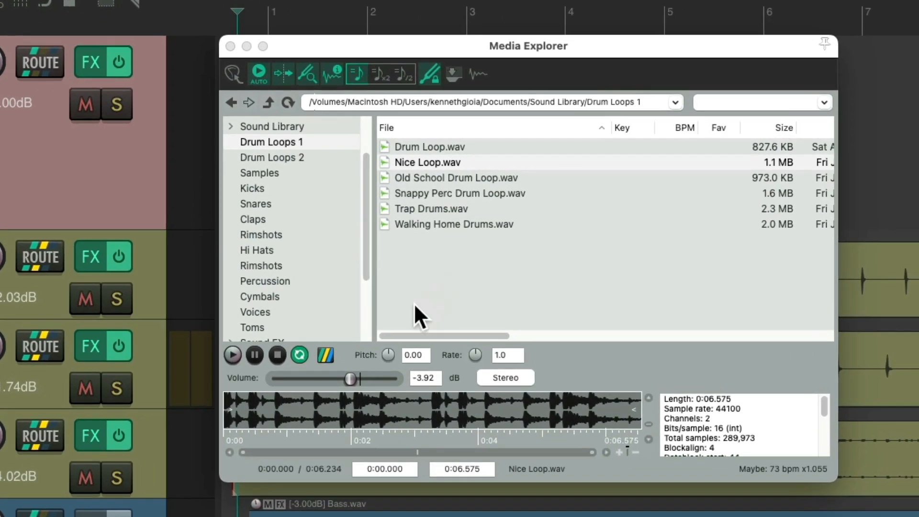
Route previews through the "Media Explorer Preview" or first selected track, and audition Drum Loop.wav, Nice Loop.wav and Old School Drum Loop.wav through Drum Loop.
{"action": "left_click", "coordinate": [326, 355]}
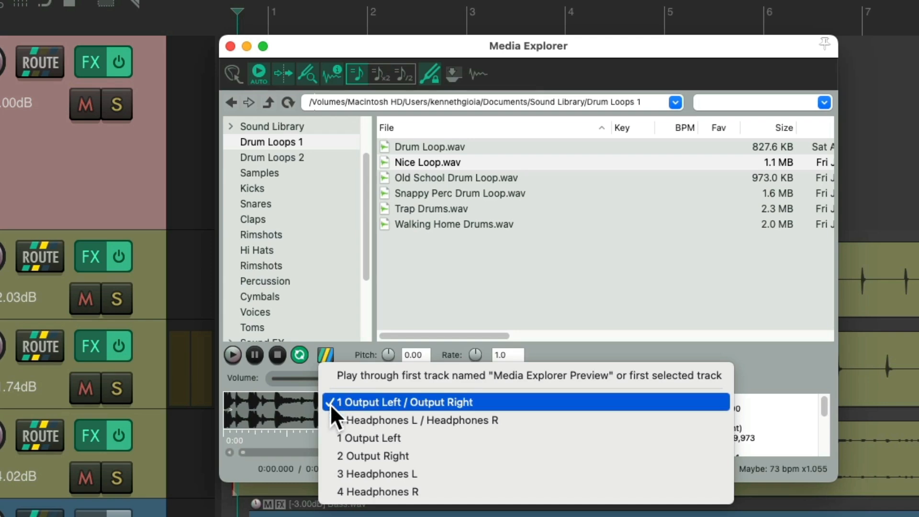
{"action": "left_click", "coordinate": [329, 372]}
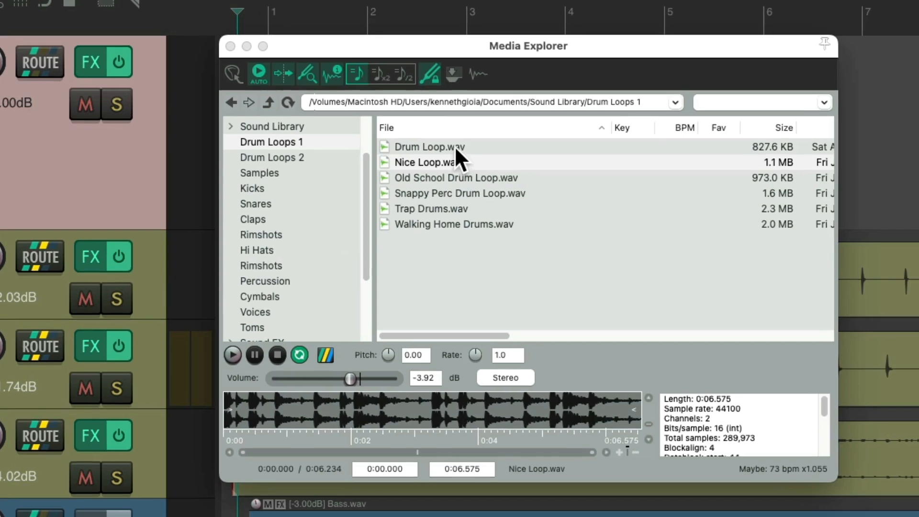
{"action": "left_click", "coordinate": [604, 149]}
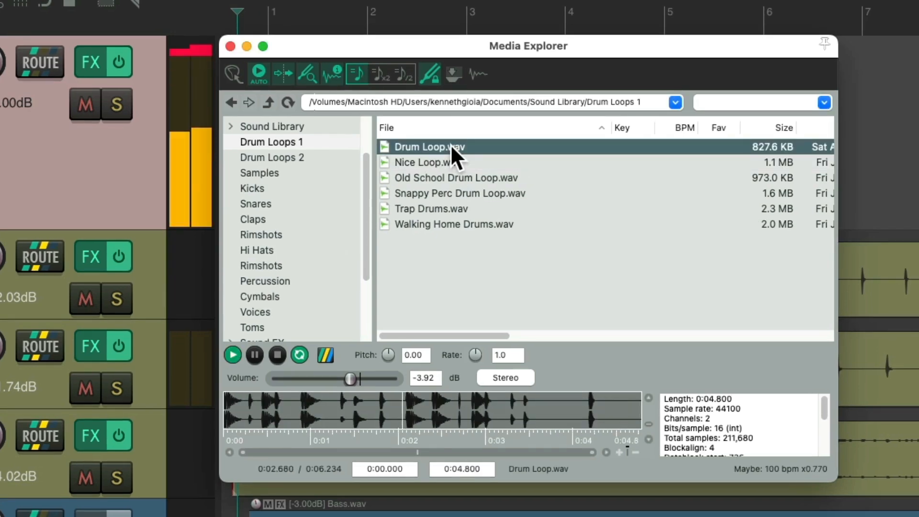
{"action": "key", "text": "Down"}
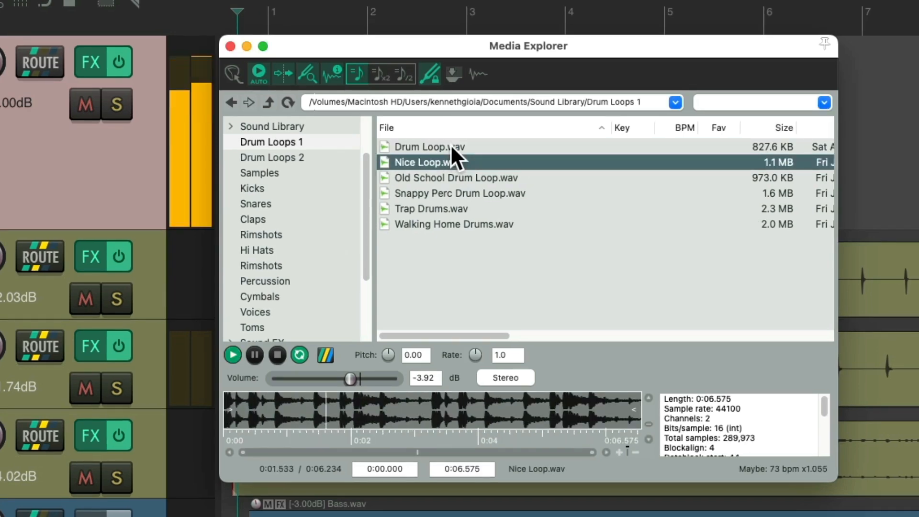
{"action": "key", "text": "Down"}
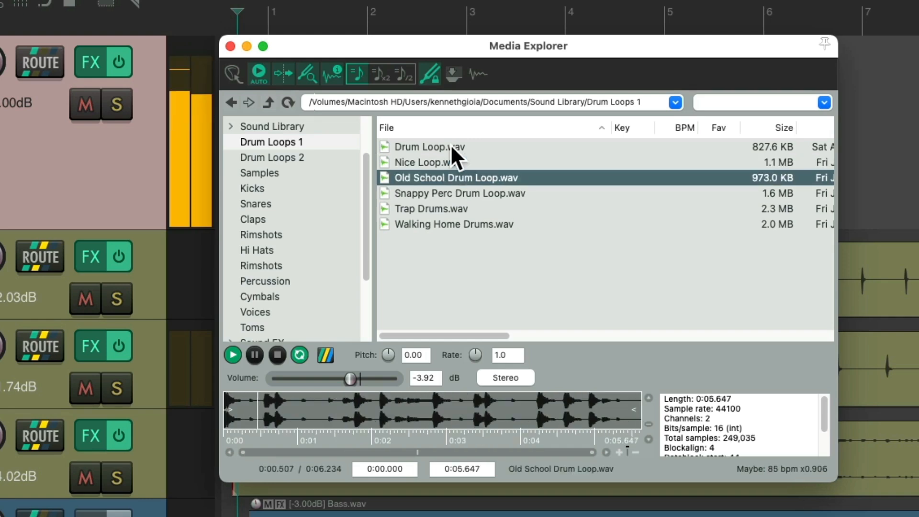
{"action": "key", "text": "space"}
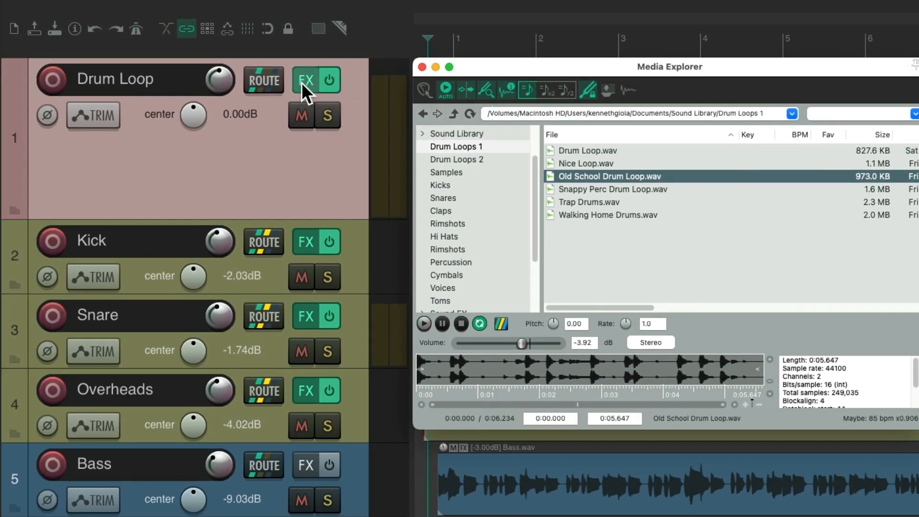
Audition Old School Drum Loop.wav, Snappy Perc Drum Loop.wav and Nice Loop.wav through the Drum Loop track's effects.
{"action": "left_click", "coordinate": [91, 62]}
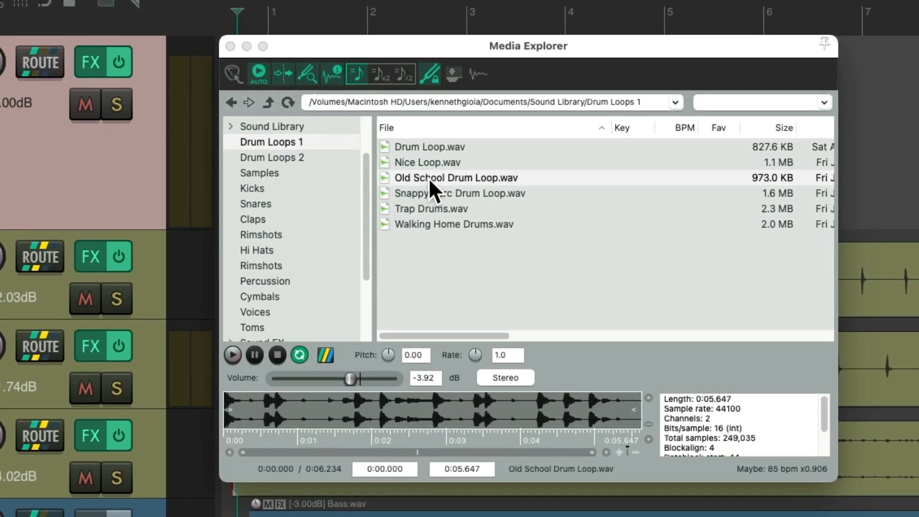
{"action": "left_click", "coordinate": [429, 178]}
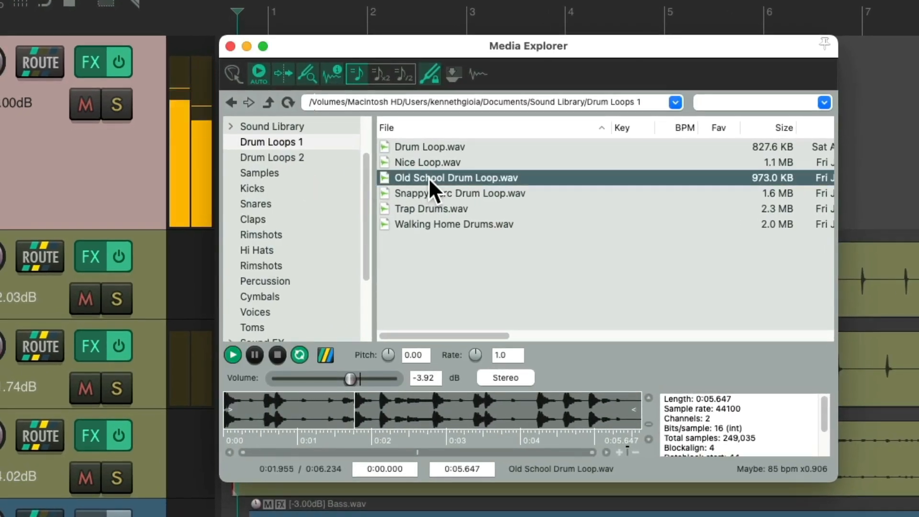
{"action": "key", "text": "Down"}
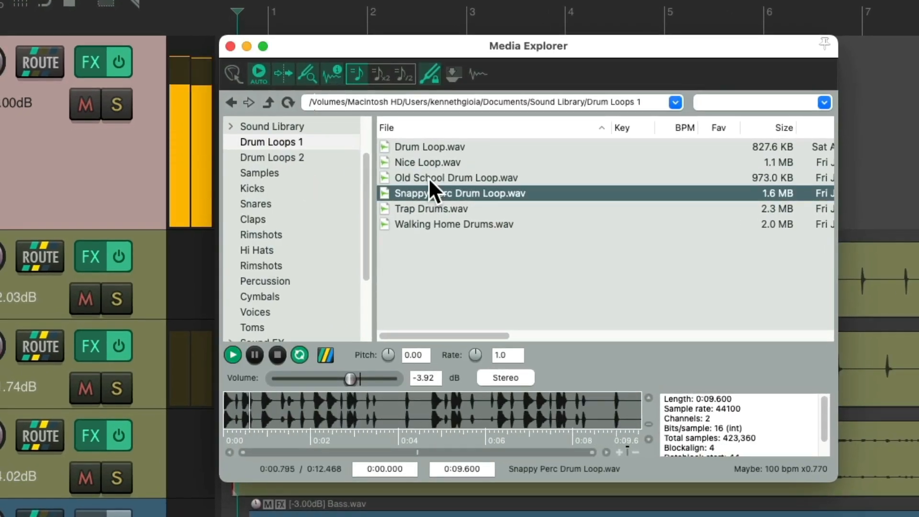
{"action": "key", "text": "space"}
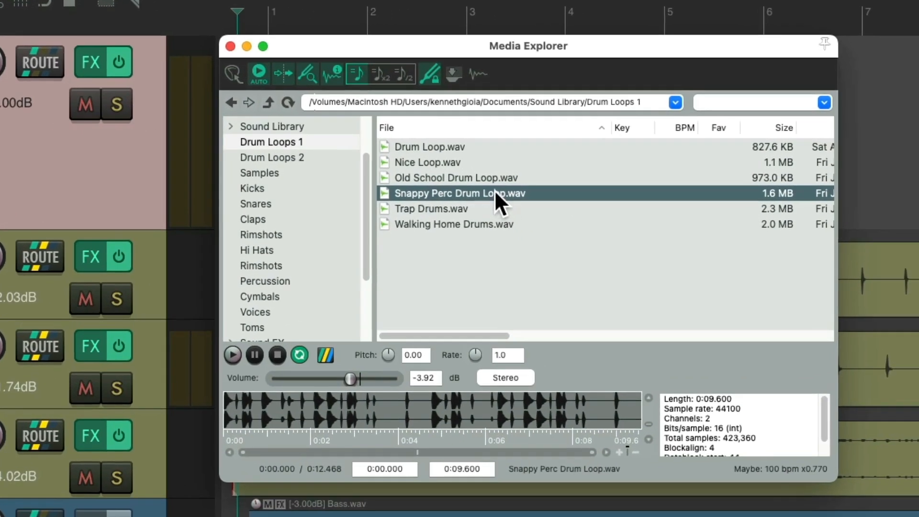
{"action": "left_click", "coordinate": [473, 162]}
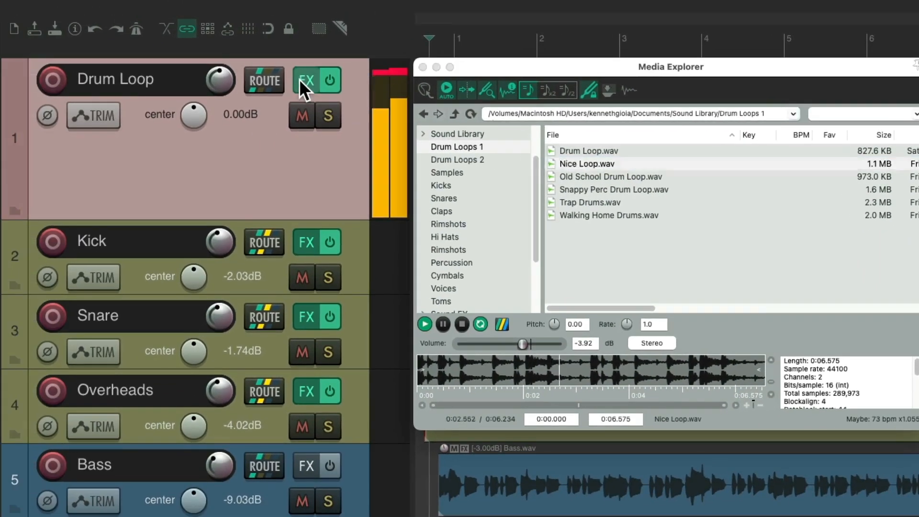
Set the Ping Pong Pan on the Drum Loop track to 2.1 Hz frequency and 62% width.
{"action": "left_click", "coordinate": [146, 67]}
{"action": "left_click", "coordinate": [282, 96]}
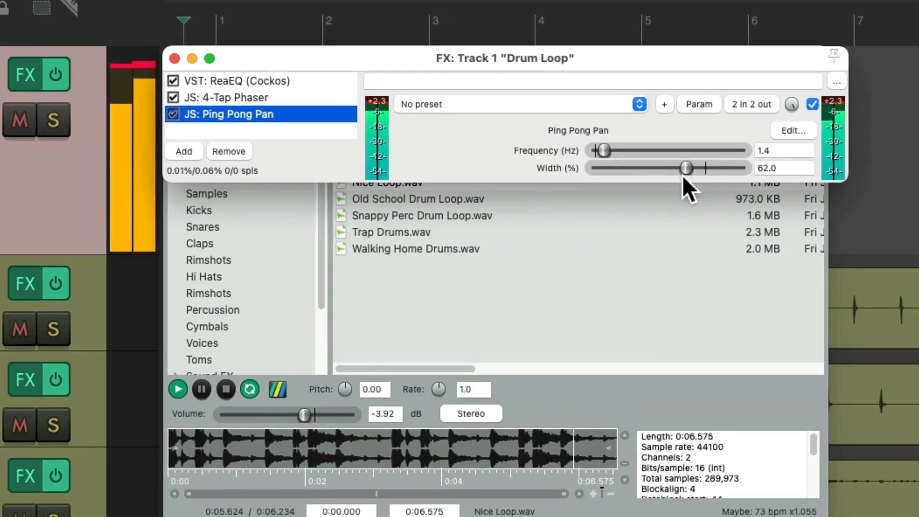
{"action": "mouse_move", "coordinate": [605, 151]}
{"action": "left_mouse_down"}
{"action": "mouse_move", "coordinate": [722, 151]}
{"action": "mouse_move", "coordinate": [610, 157]}
{"action": "left_mouse_up"}
{"action": "mouse_move", "coordinate": [678, 174]}
{"action": "left_mouse_down"}
{"action": "mouse_move", "coordinate": [707, 171]}
{"action": "mouse_move", "coordinate": [686, 174]}
{"action": "left_mouse_up"}
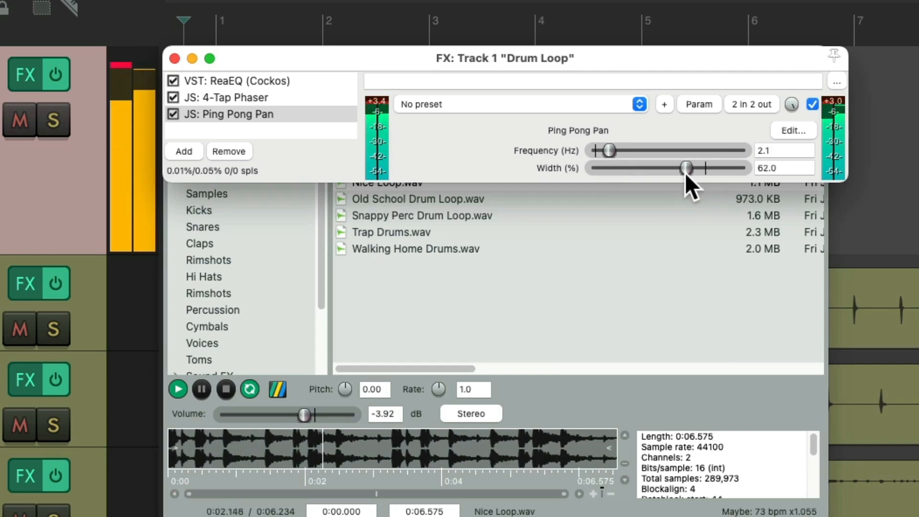
{"action": "left_click", "coordinate": [175, 59]}
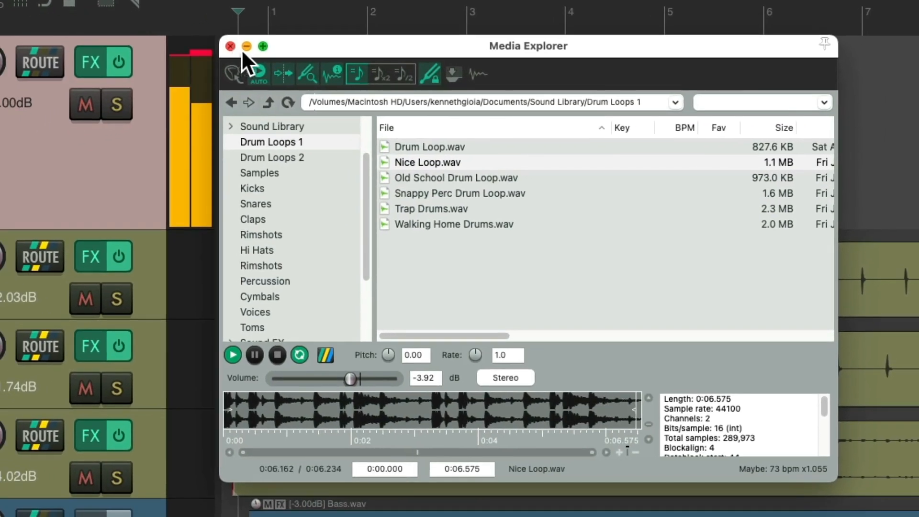
Audition Nice Loop.wav, Old School Drum Loop.wav and Snappy Perc Drum Loop.wav through the adjusted effects along with project playback.
{"action": "left_click", "coordinate": [329, 46]}
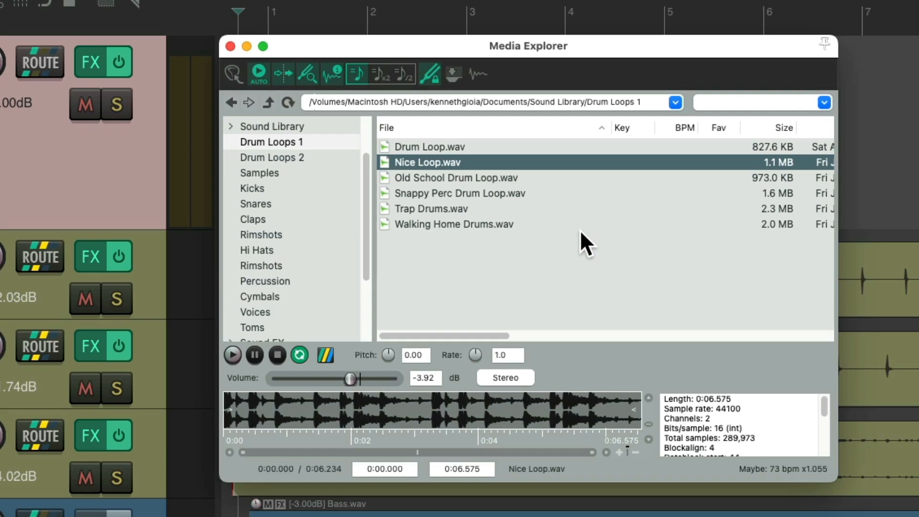
{"action": "key", "text": "space"}
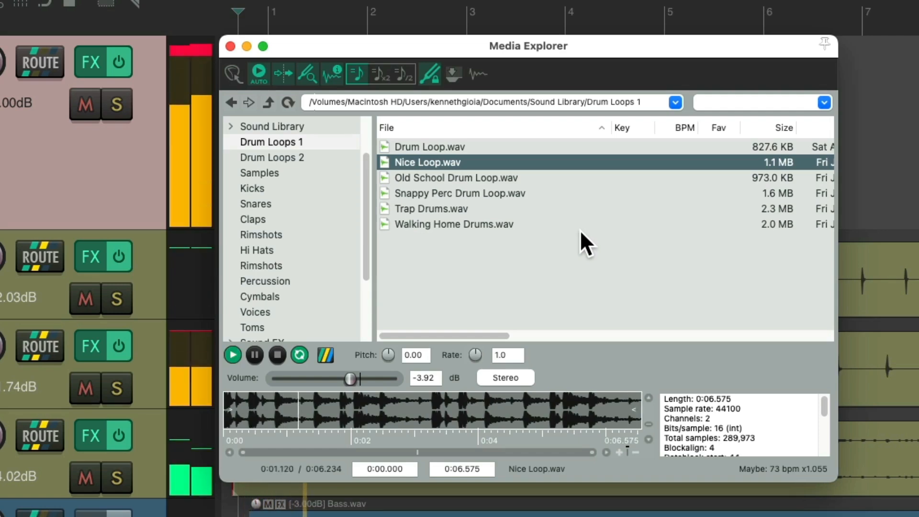
{"action": "left_click", "coordinate": [459, 177]}
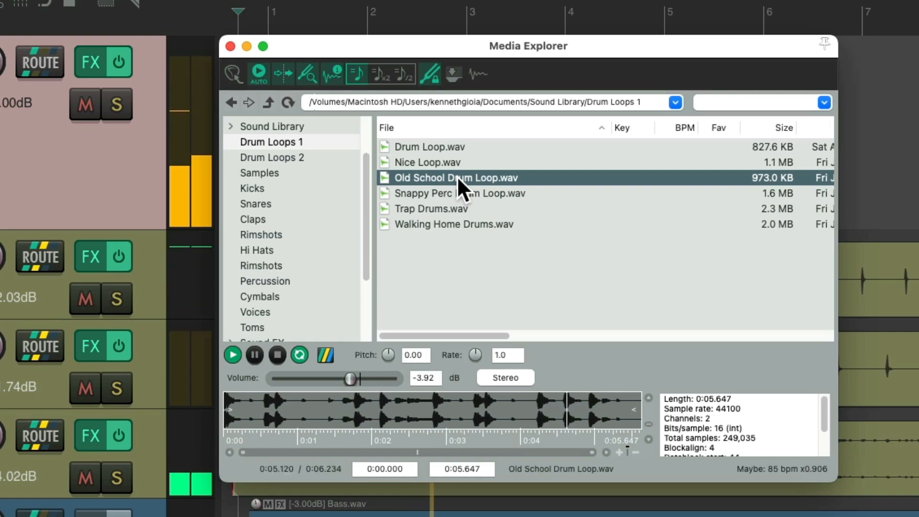
{"action": "key", "text": "Down"}
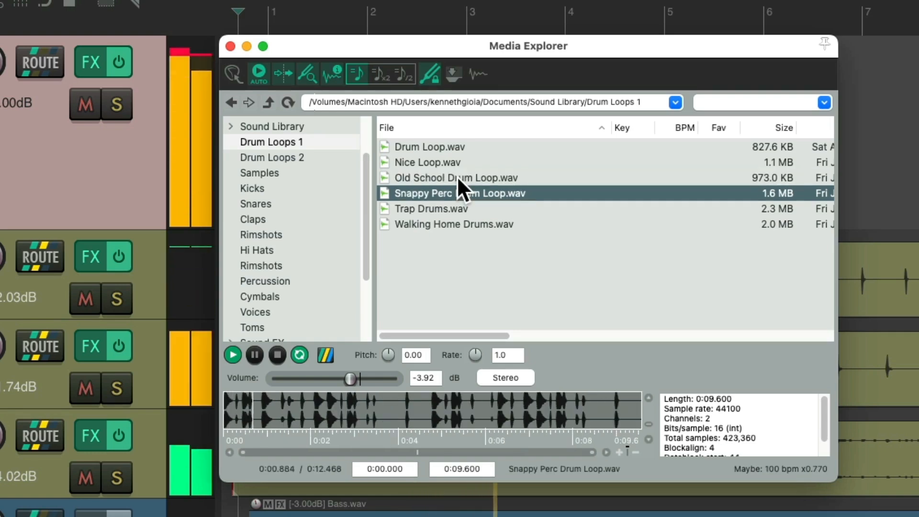
{"action": "key", "text": "space"}
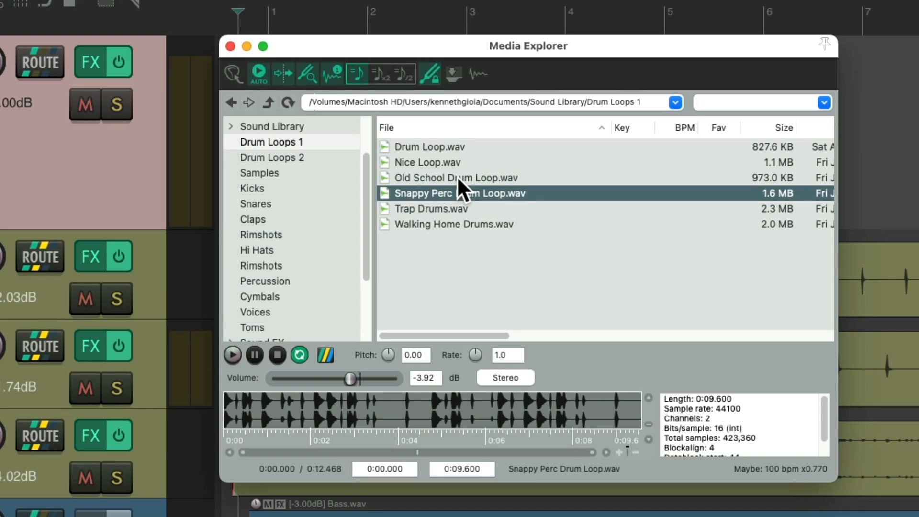
Insert Nice Loop.wav on the Drum Loop track at bar 1 and extend the loop past bar 9 during playback.
{"action": "left_click_drag", "start_coordinate": [381, 49], "coordinate": [639, 78]}
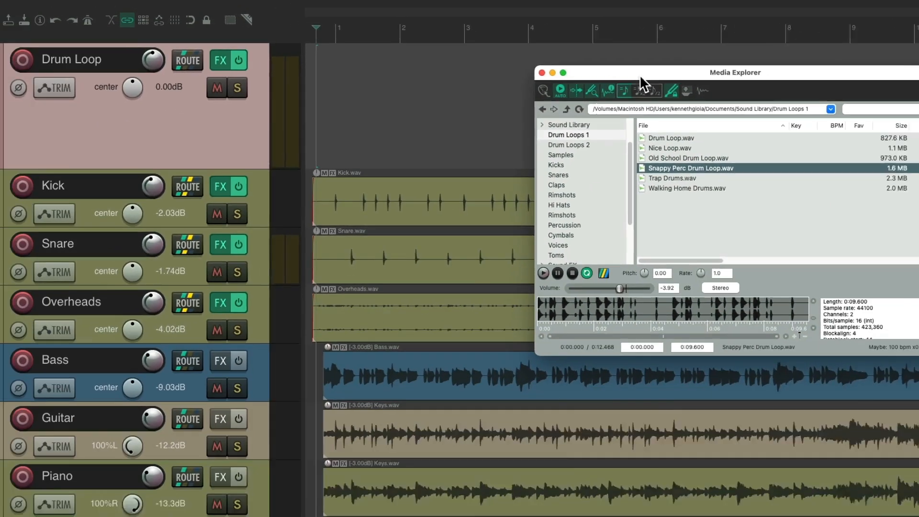
{"action": "left_click_drag", "start_coordinate": [662, 145], "coordinate": [340, 92]}
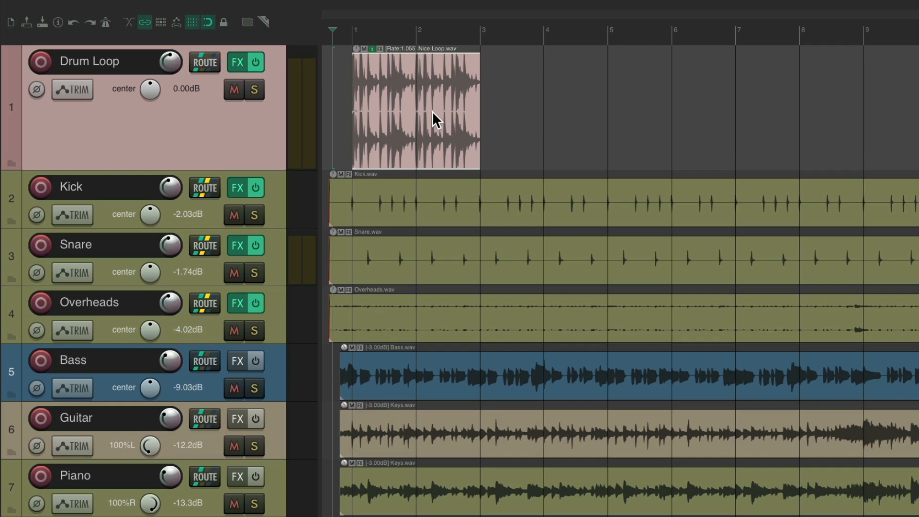
{"action": "key", "text": "space"}
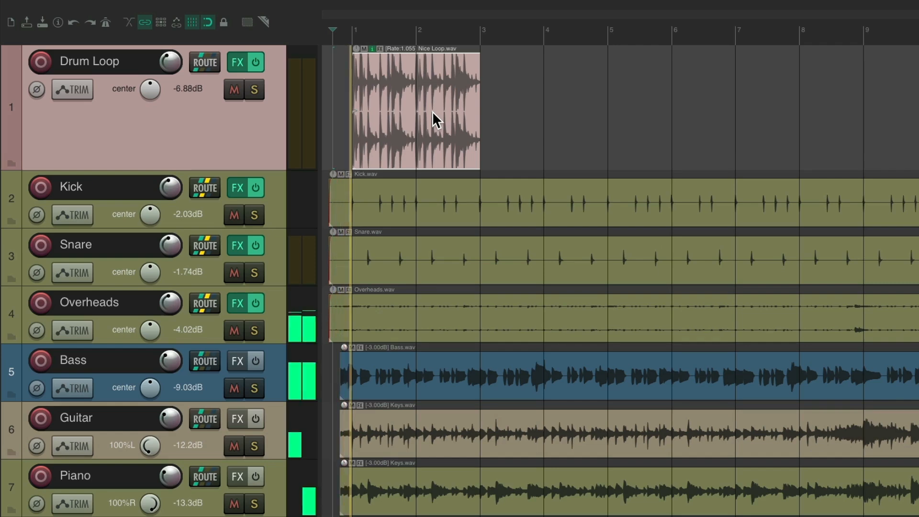
{"action": "left_click_drag", "start_coordinate": [481, 119], "coordinate": [914, 118]}
{"action": "left_click_drag", "start_coordinate": [832, 118], "coordinate": [844, 119]}
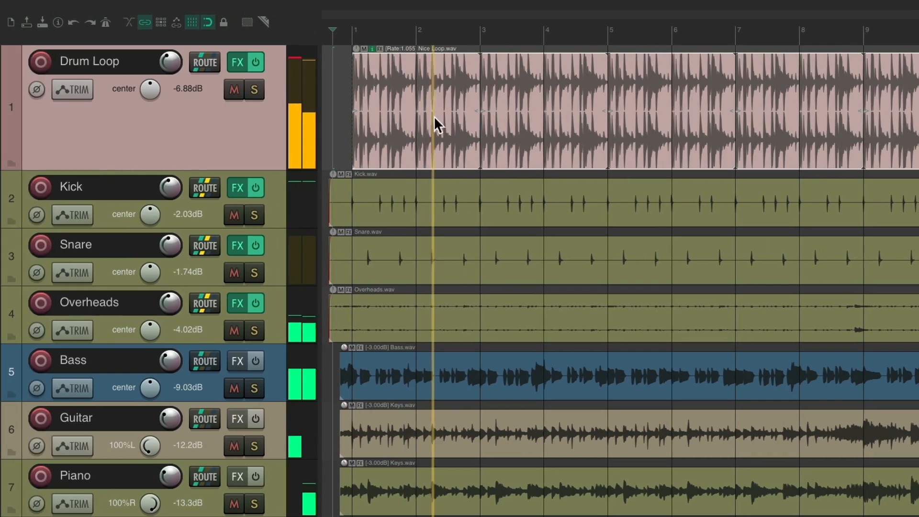
{"action": "key", "text": "space"}
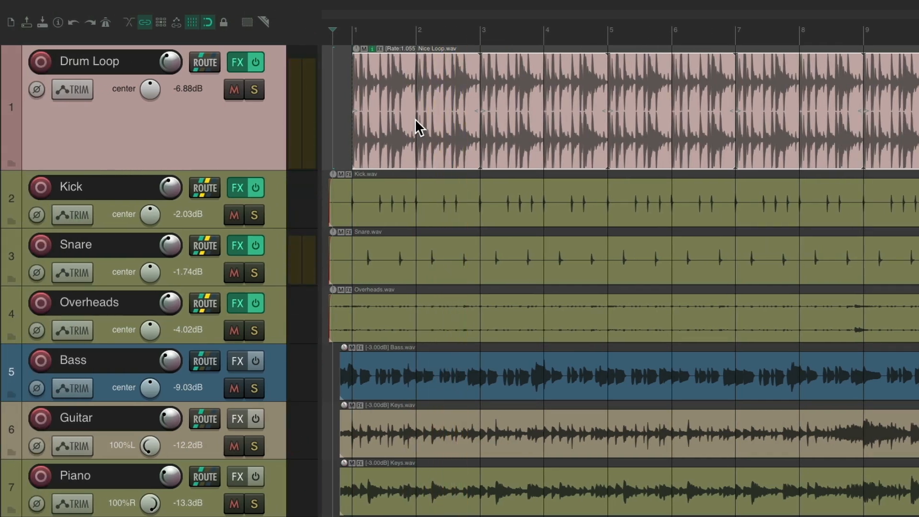
Reopen the Media Explorer and show its preview routing options.
{"action": "key", "text": "super+alt+x"}
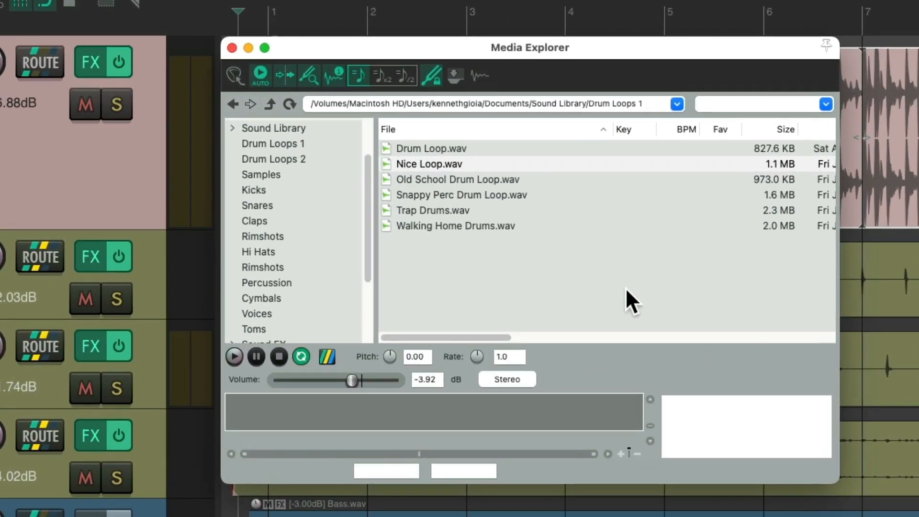
{"action": "left_click", "coordinate": [326, 356]}
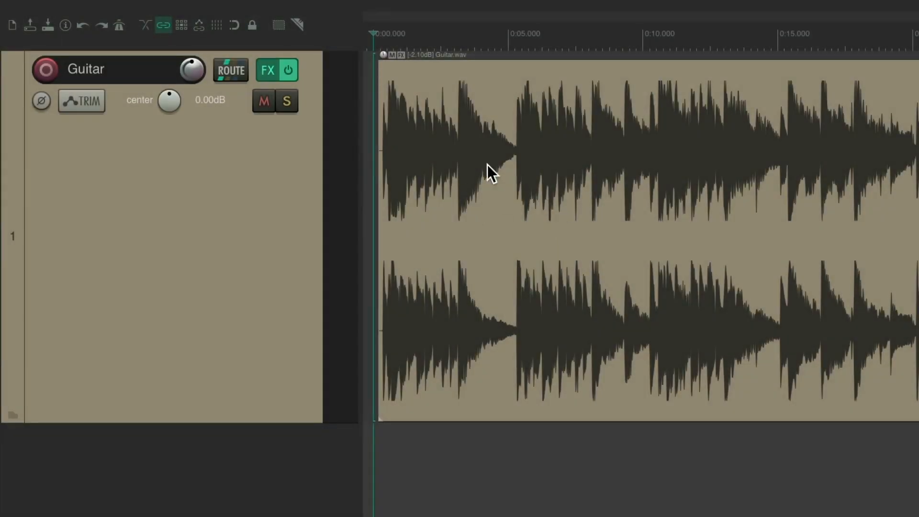
Play the Guitar track and examine its spectrum in the first ReaEQ of its effects chain.
{"action": "key", "text": "space"}
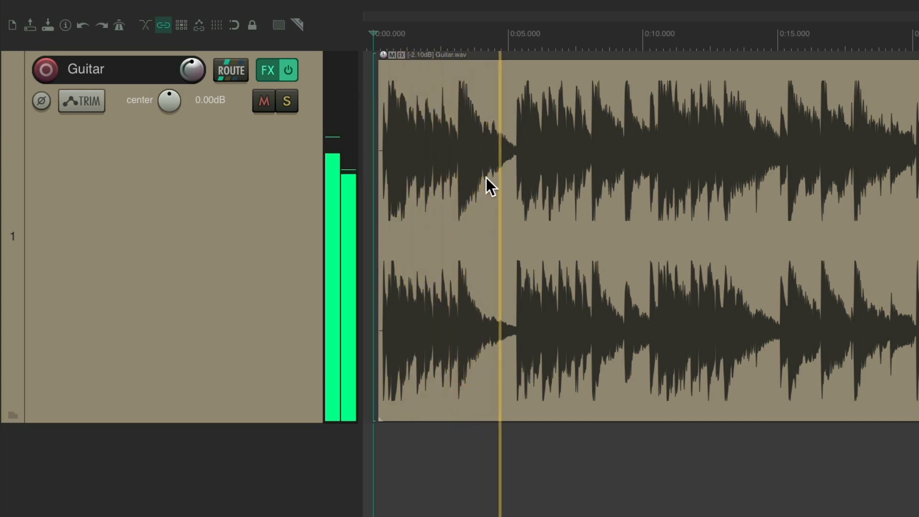
{"action": "key", "text": "space"}
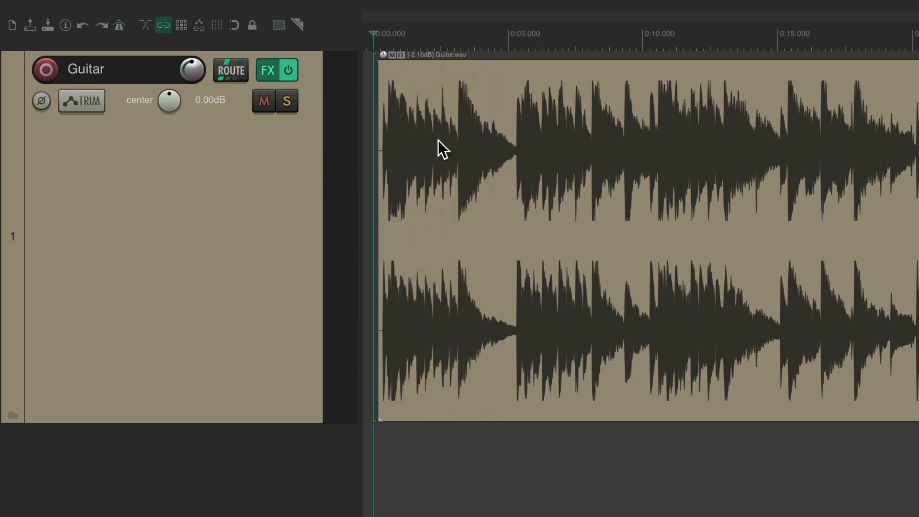
{"action": "left_click", "coordinate": [269, 72]}
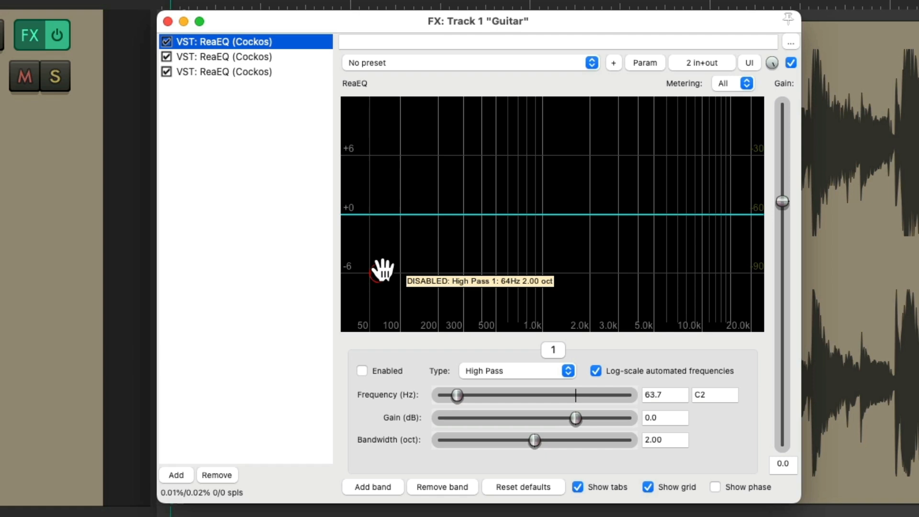
{"action": "key", "text": "space"}
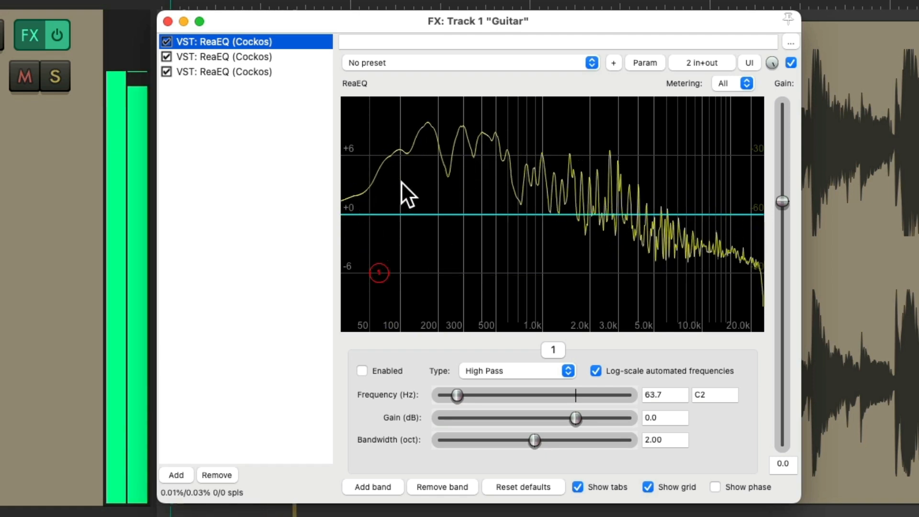
{"action": "key", "text": "space"}
Enable the High Pass band in the first ReaEQ and set it to about 79 Hz, playing the guitar through it.
{"action": "left_click", "coordinate": [378, 273]}
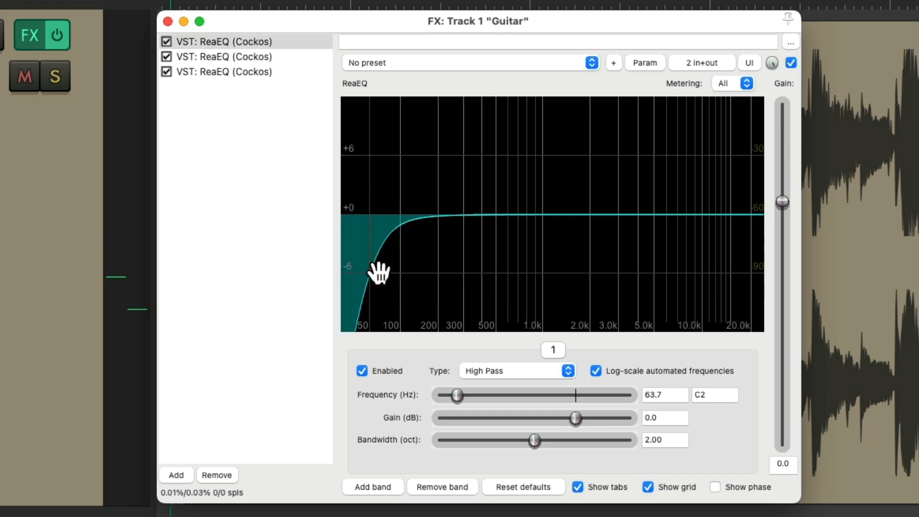
{"action": "left_click_drag", "start_coordinate": [378, 273], "coordinate": [390, 257]}
{"action": "key", "text": "space"}
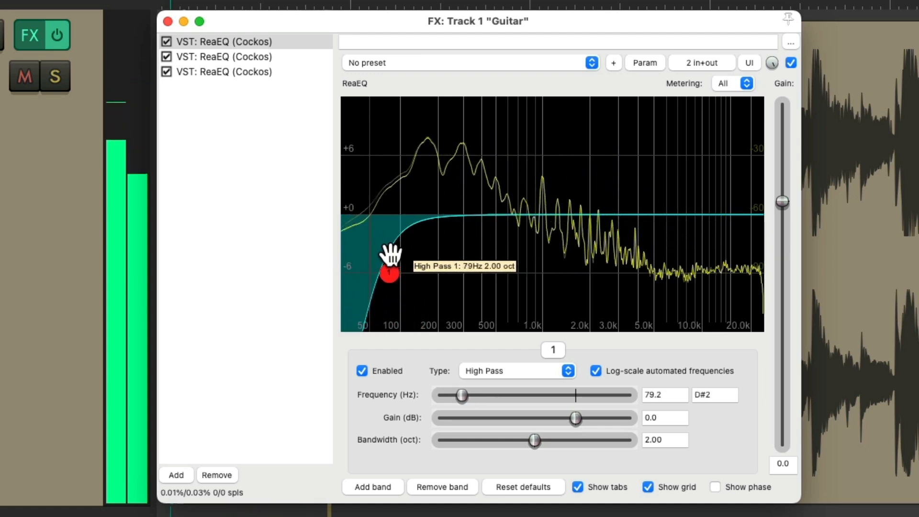
{"action": "key", "text": "space"}
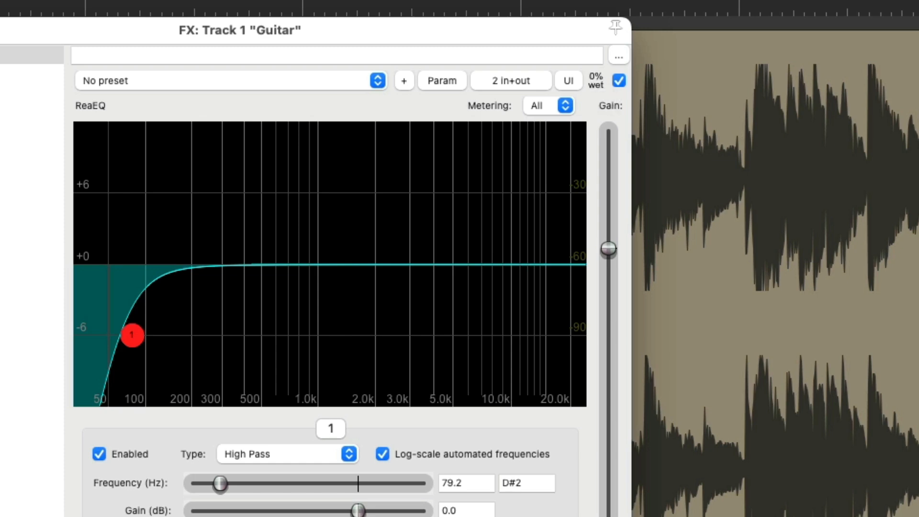
Enable delta solo on the first ReaEQ and raise the high-pass frequency to 93.3 Hz during playback.
{"action": "right_click", "coordinate": [597, 81]}
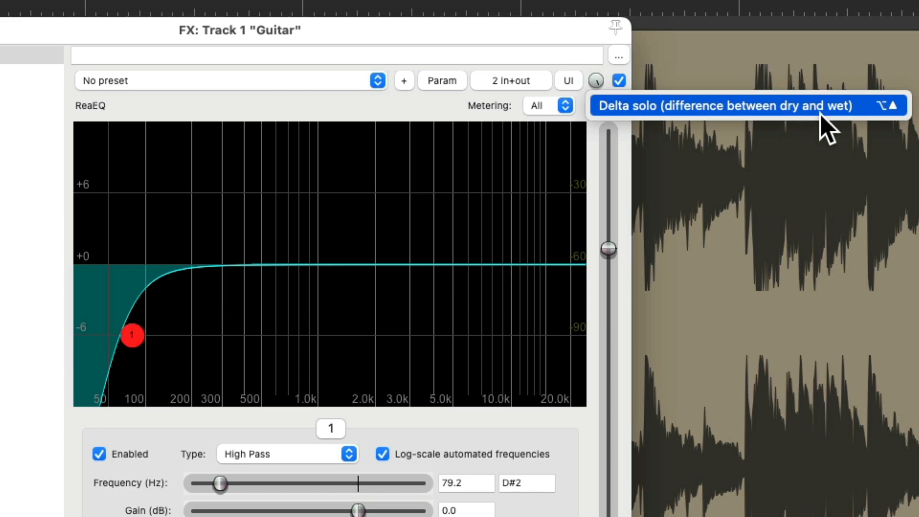
{"action": "left_click", "coordinate": [783, 107]}
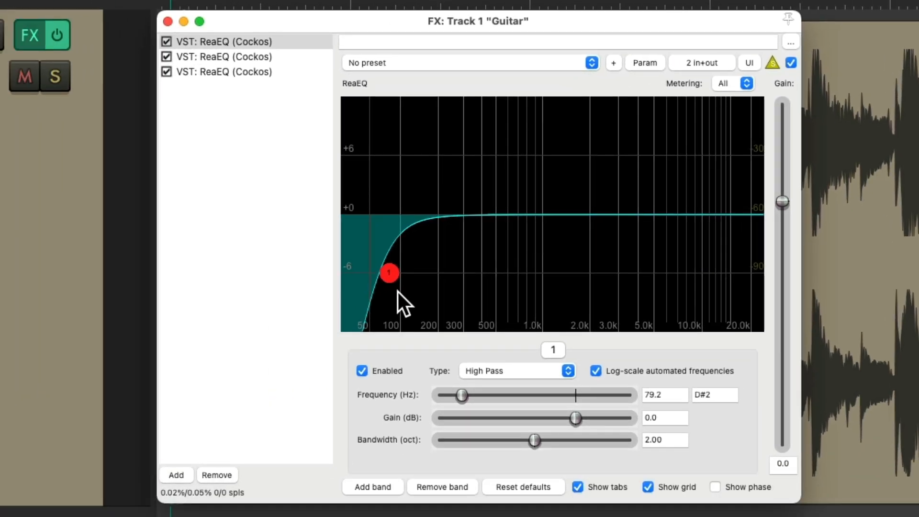
{"action": "key", "text": "space"}
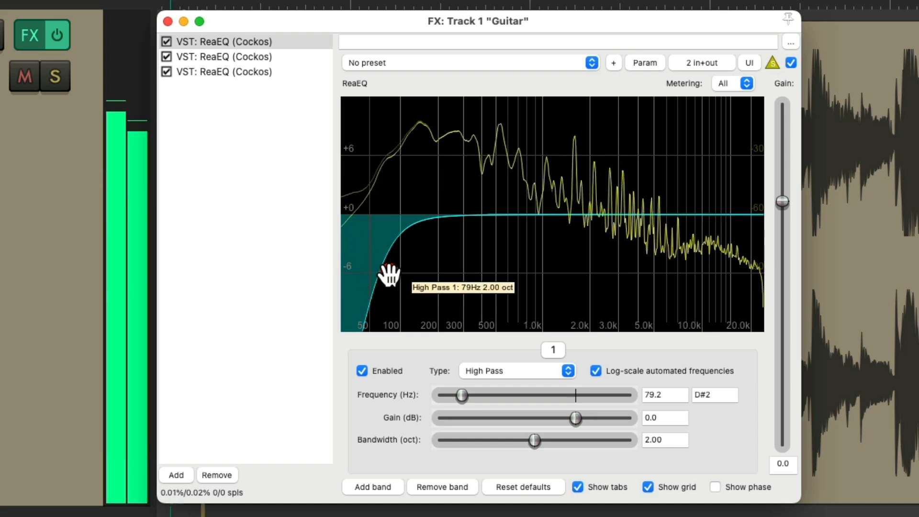
{"action": "mouse_move", "coordinate": [390, 273]}
{"action": "left_mouse_down"}
{"action": "mouse_move", "coordinate": [606, 267]}
{"action": "mouse_move", "coordinate": [396, 263]}
{"action": "left_mouse_up"}
{"action": "key", "text": "space"}
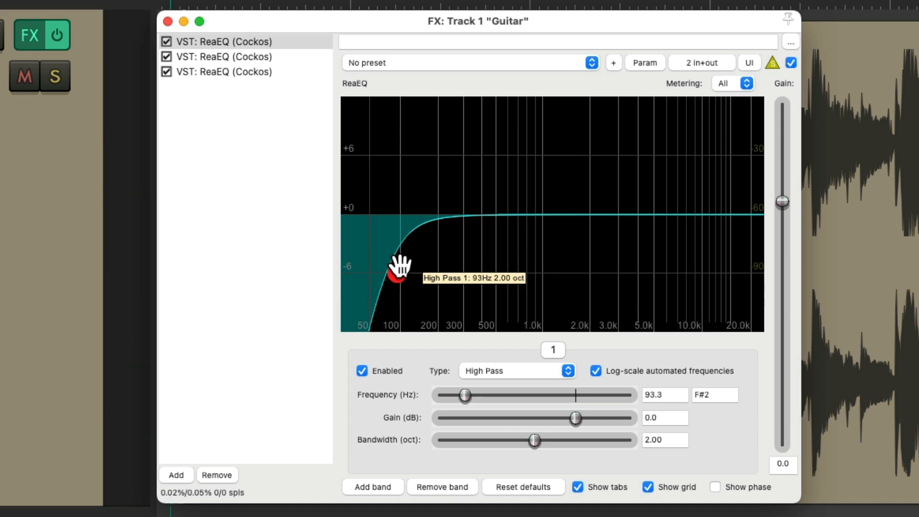
Turn off delta solo on the first ReaEQ and fine-tune its high-pass frequency to 80.4 Hz during playback.
{"action": "key", "text": "space"}
{"action": "mouse_move", "coordinate": [396, 271]}
{"action": "left_mouse_down"}
{"action": "mouse_move", "coordinate": [378, 275]}
{"action": "mouse_move", "coordinate": [401, 271]}
{"action": "mouse_move", "coordinate": [386, 274]}
{"action": "left_mouse_up"}
{"action": "key", "text": "space"}
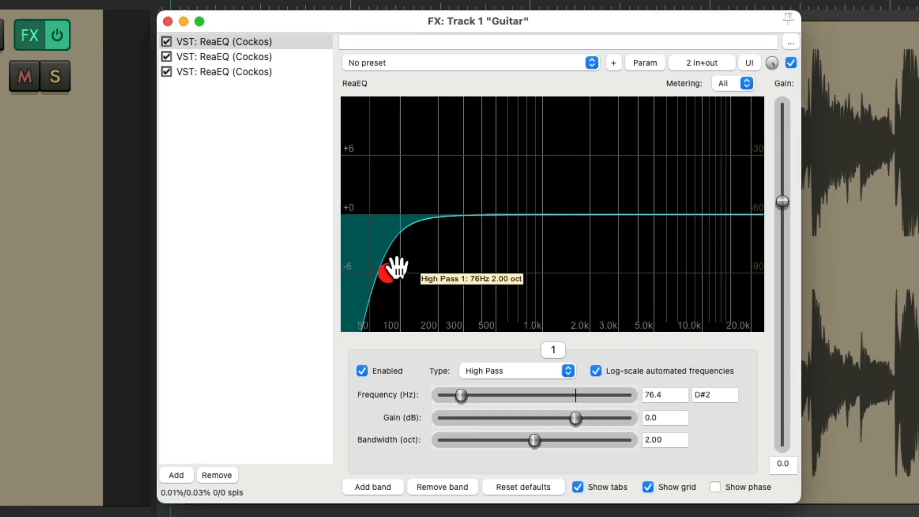
{"action": "key", "text": "space"}
{"action": "mouse_move", "coordinate": [390, 273]}
{"action": "left_mouse_down"}
{"action": "mouse_move", "coordinate": [472, 267]}
{"action": "mouse_move", "coordinate": [390, 271]}
{"action": "left_mouse_up"}
{"action": "key", "text": "space"}
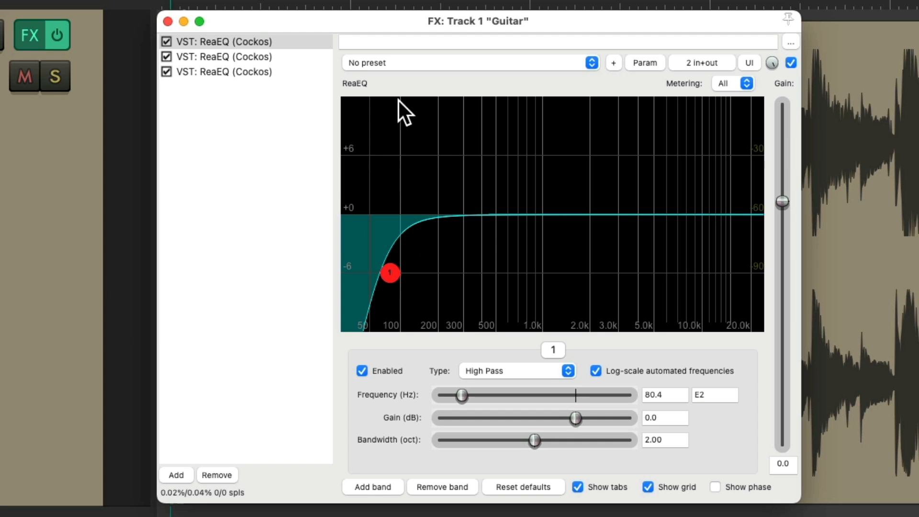
Cut band 2 of the second ReaEQ by 5.7 dB at 413.3 Hz with 1.25 octave bandwidth, auditioning the guitar.
{"action": "left_click", "coordinate": [297, 57]}
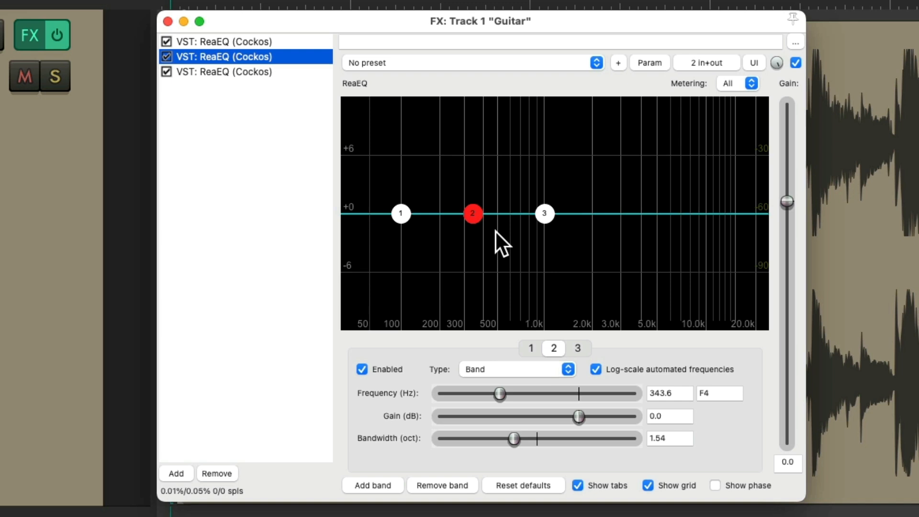
{"action": "left_click_drag", "start_coordinate": [472, 213], "coordinate": [479, 270]}
{"action": "key", "text": "space"}
{"action": "key", "text": "space"}
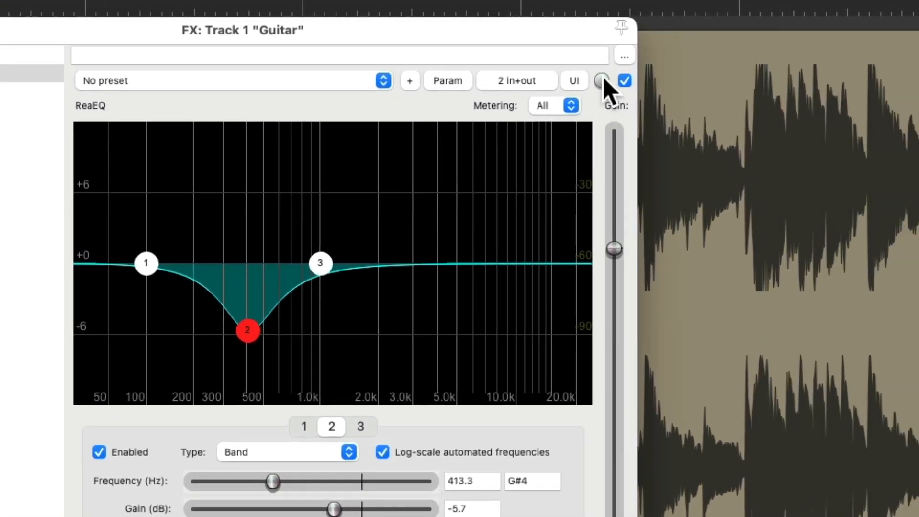
Enable delta solo on the second ReaEQ and move its band 2 cut to 238.1 Hz at -5.9 dB during playback.
{"action": "right_click", "coordinate": [604, 79]}
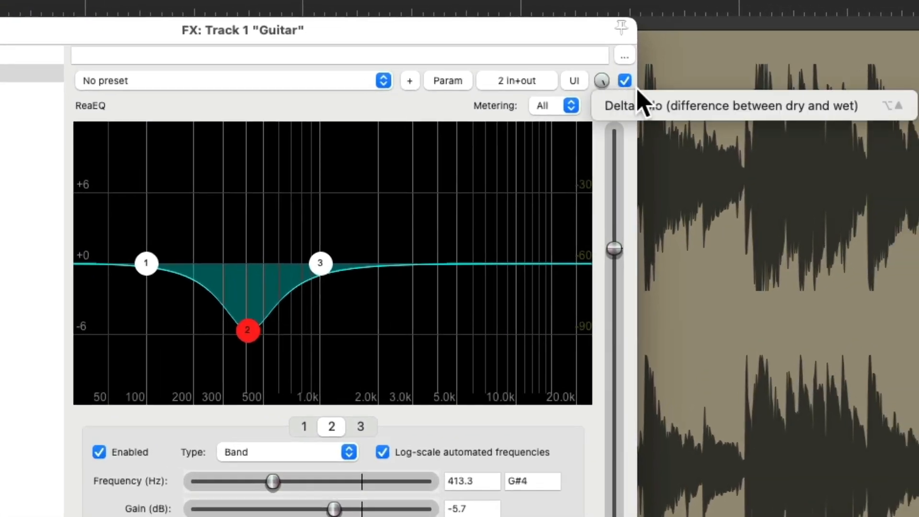
{"action": "left_click", "coordinate": [709, 106]}
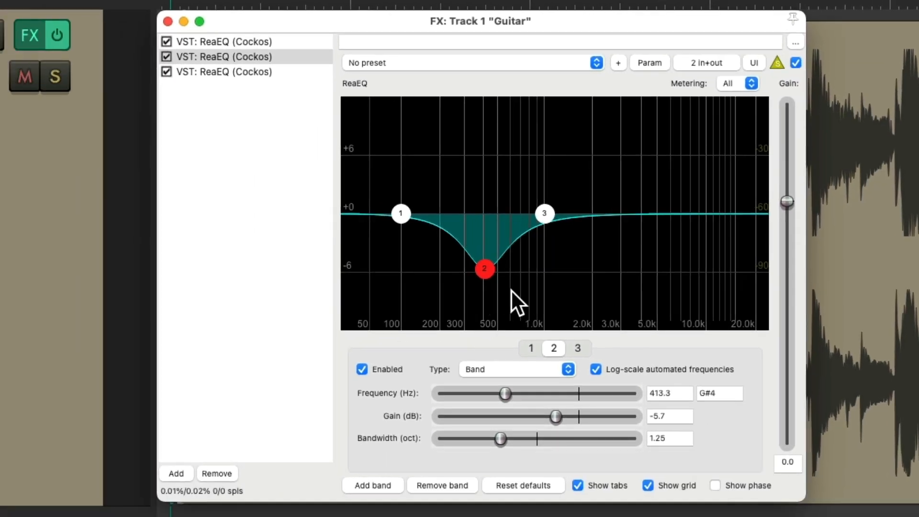
{"action": "key", "text": "space"}
{"action": "left_click_drag", "start_coordinate": [484, 268], "coordinate": [449, 273]}
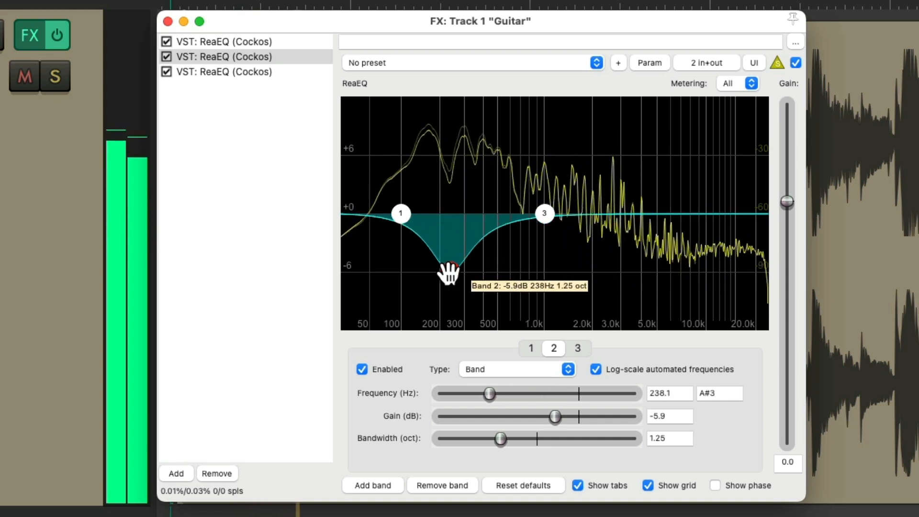
{"action": "key", "text": "space"}
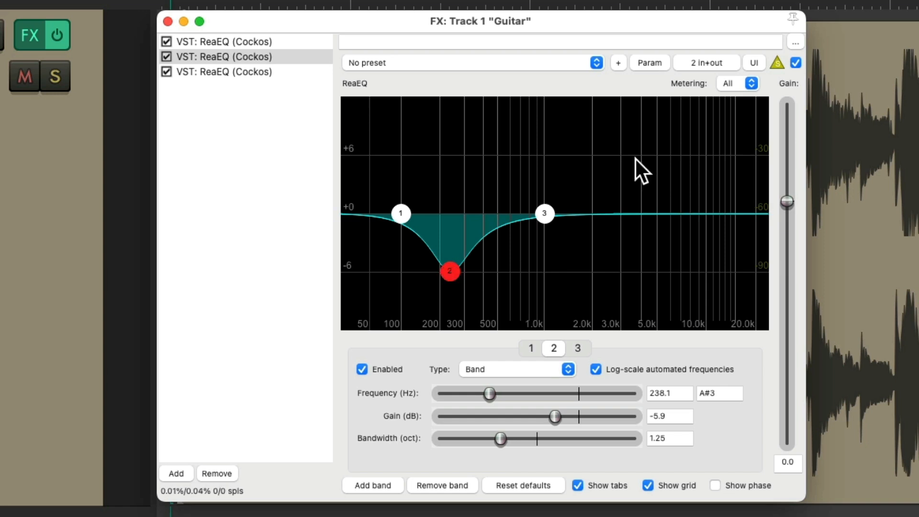
{"action": "key", "text": "space"}
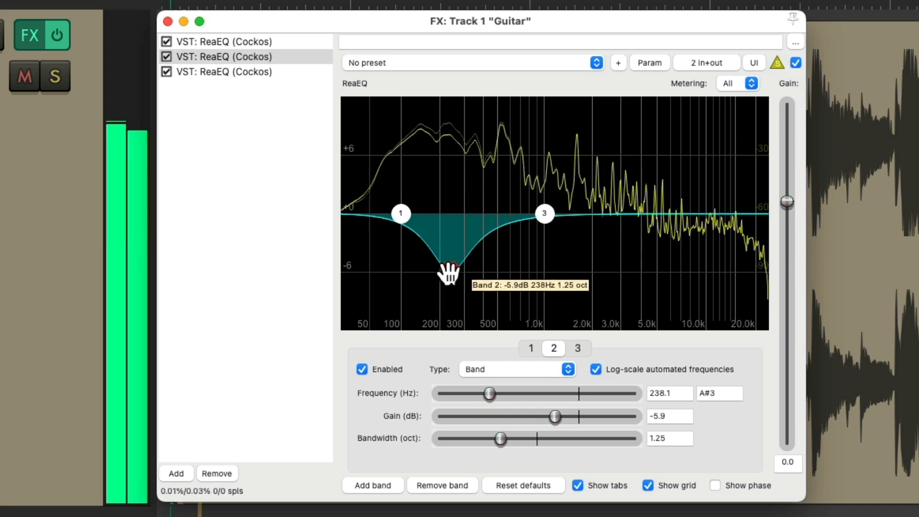
Shift the second ReaEQ's band 2 cut to 327.0 Hz at -7.9 dB during playback, and turn off delta solo.
{"action": "mouse_move", "coordinate": [450, 271]}
{"action": "left_mouse_down"}
{"action": "mouse_move", "coordinate": [452, 280]}
{"action": "mouse_move", "coordinate": [417, 299]}
{"action": "mouse_move", "coordinate": [386, 300]}
{"action": "mouse_move", "coordinate": [468, 290]}
{"action": "left_mouse_up"}
{"action": "key", "text": "space"}
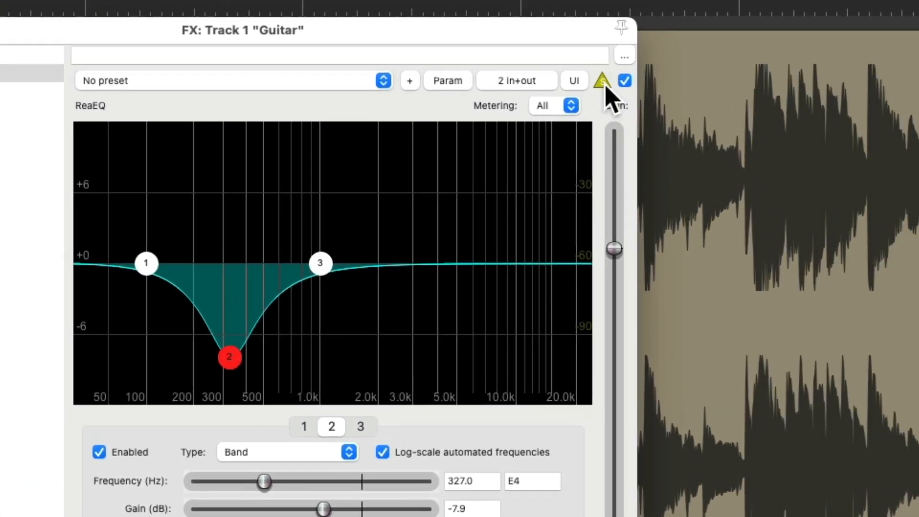
{"action": "left_click", "coordinate": [768, 65]}
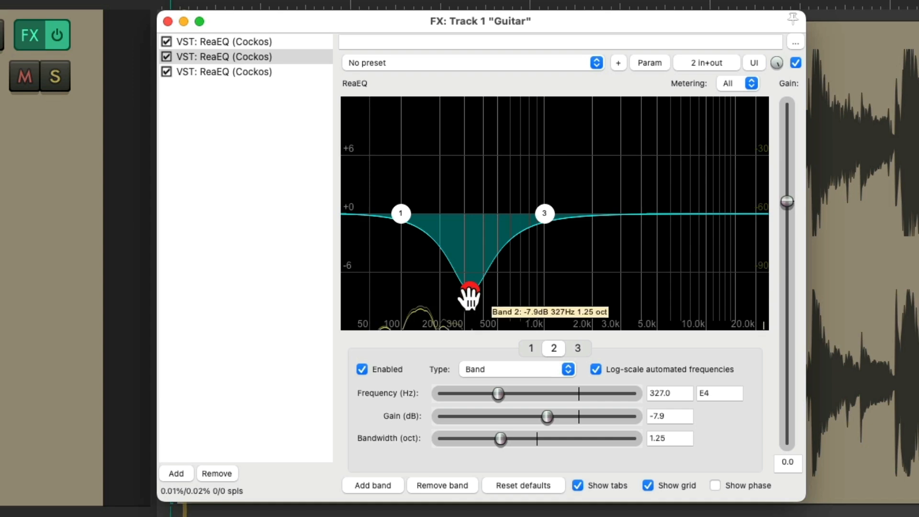
Reduce the second ReaEQ's band 2 cut to -2.3 dB at 356.6 Hz while auditioning the guitar.
{"action": "key", "text": "space"}
{"action": "left_click_drag", "start_coordinate": [390, 311], "coordinate": [396, 263]}
{"action": "mouse_move", "coordinate": [475, 244]}
{"action": "left_mouse_down"}
{"action": "mouse_move", "coordinate": [476, 218]}
{"action": "mouse_move", "coordinate": [476, 277]}
{"action": "mouse_move", "coordinate": [435, 267]}
{"action": "mouse_move", "coordinate": [474, 261]}
{"action": "mouse_move", "coordinate": [472, 240]}
{"action": "left_mouse_up"}
{"action": "key", "text": "space"}
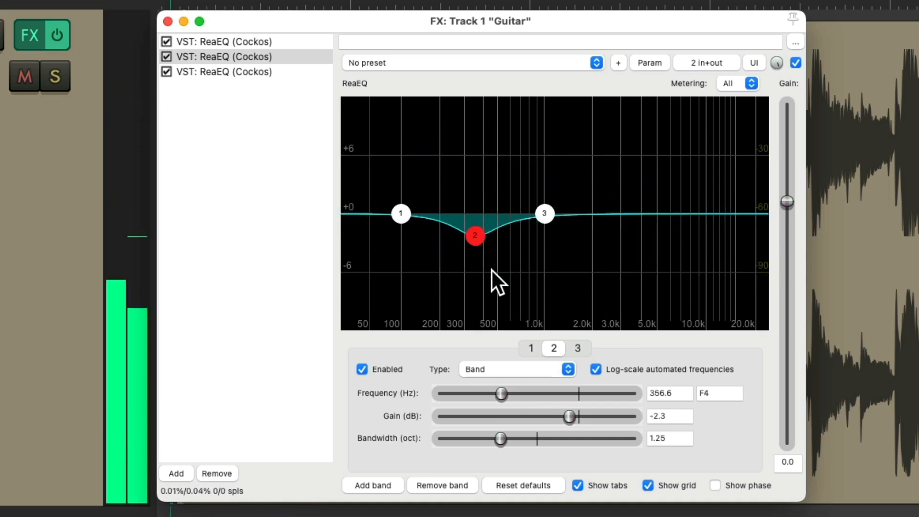
Boost the third ReaEQ's high shelf by 3.1 dB at 2917.0 Hz during playback.
{"action": "left_click", "coordinate": [286, 72]}
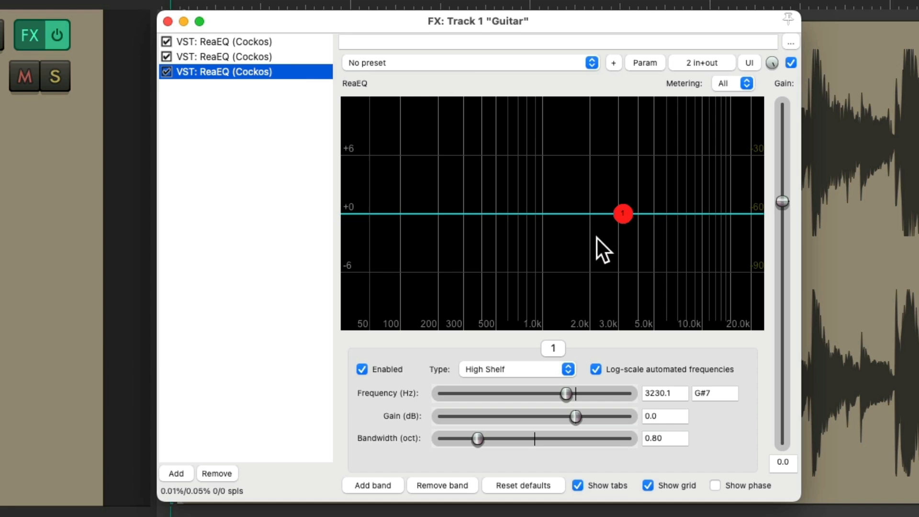
{"action": "key", "text": "space"}
{"action": "left_click_drag", "start_coordinate": [623, 213], "coordinate": [618, 190]}
{"action": "key", "text": "space"}
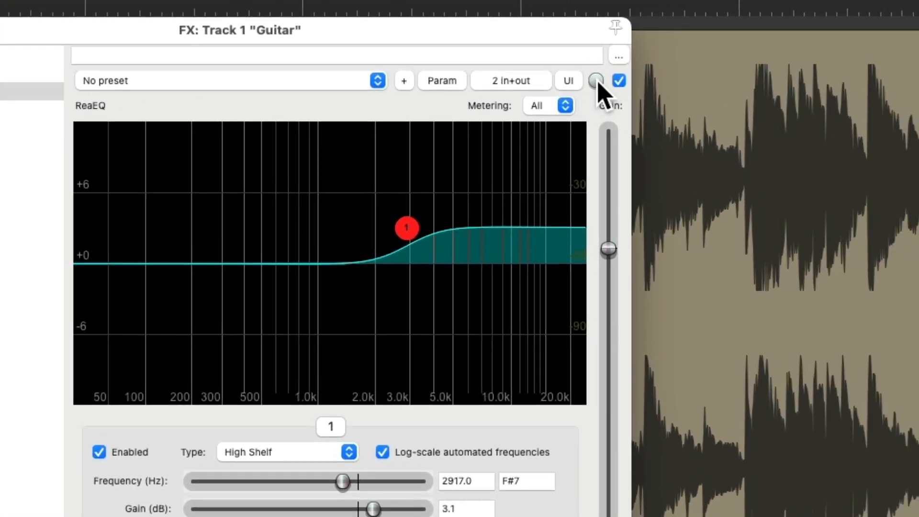
Enable delta solo on the third ReaEQ and raise its high shelf to 6.6 dB at 3496.4 Hz during playback.
{"action": "right_click", "coordinate": [597, 82]}
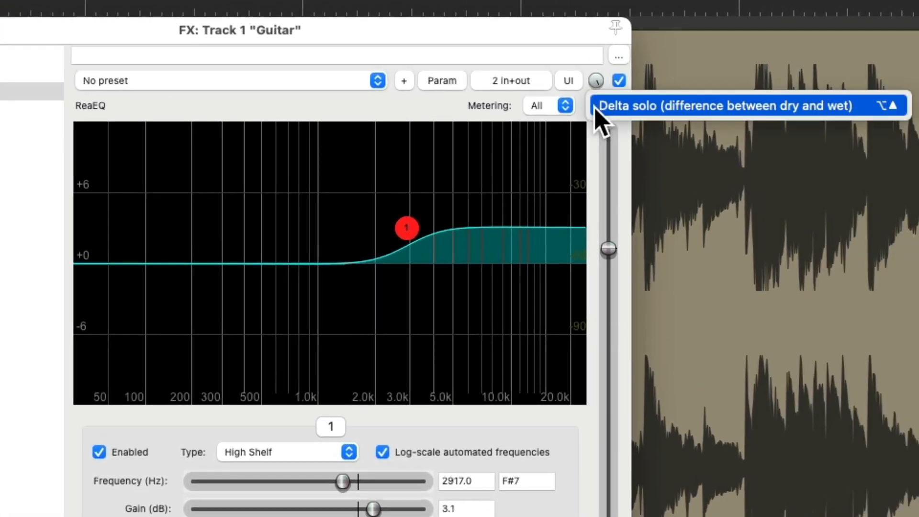
{"action": "left_click", "coordinate": [596, 108]}
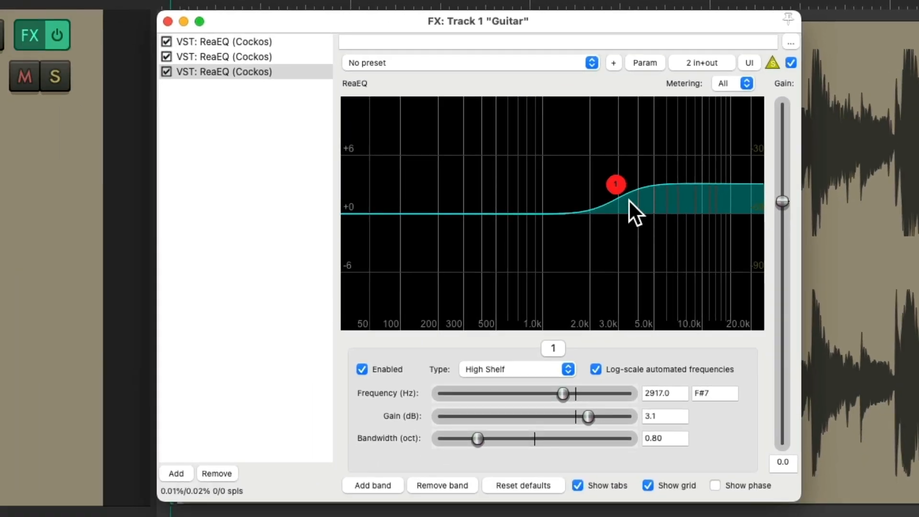
{"action": "left_click_drag", "start_coordinate": [618, 188], "coordinate": [630, 163]}
{"action": "key", "text": "space"}
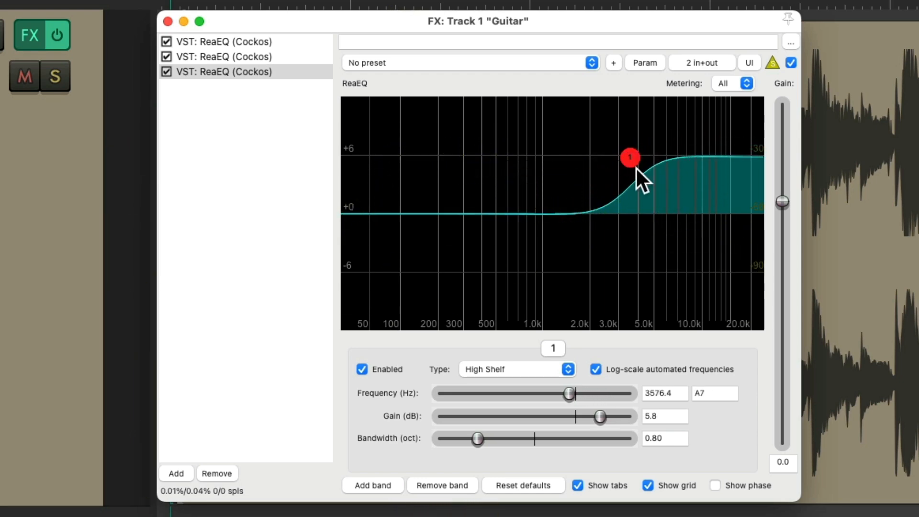
{"action": "mouse_move", "coordinate": [629, 165]}
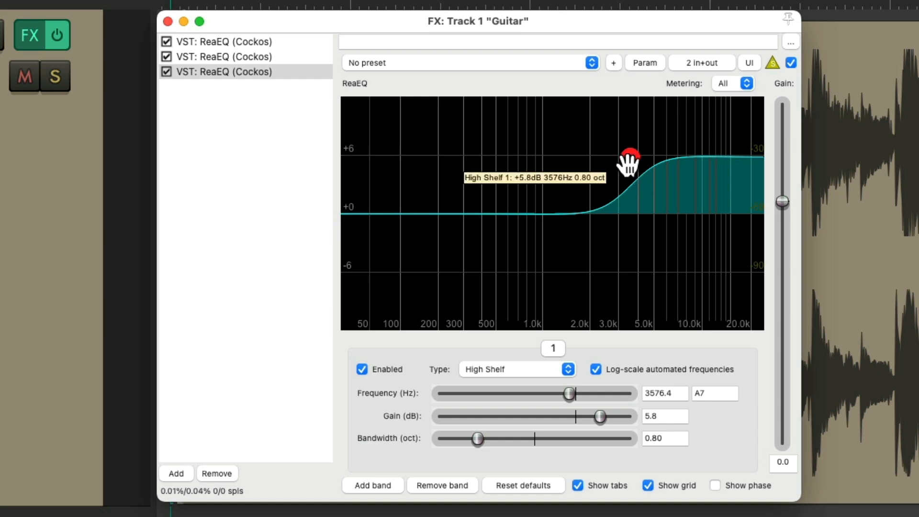
{"action": "mouse_move", "coordinate": [629, 159]}
{"action": "left_mouse_down"}
{"action": "mouse_move", "coordinate": [638, 154]}
{"action": "mouse_move", "coordinate": [610, 146]}
{"action": "mouse_move", "coordinate": [653, 142]}
{"action": "mouse_move", "coordinate": [627, 150]}
{"action": "left_mouse_up"}
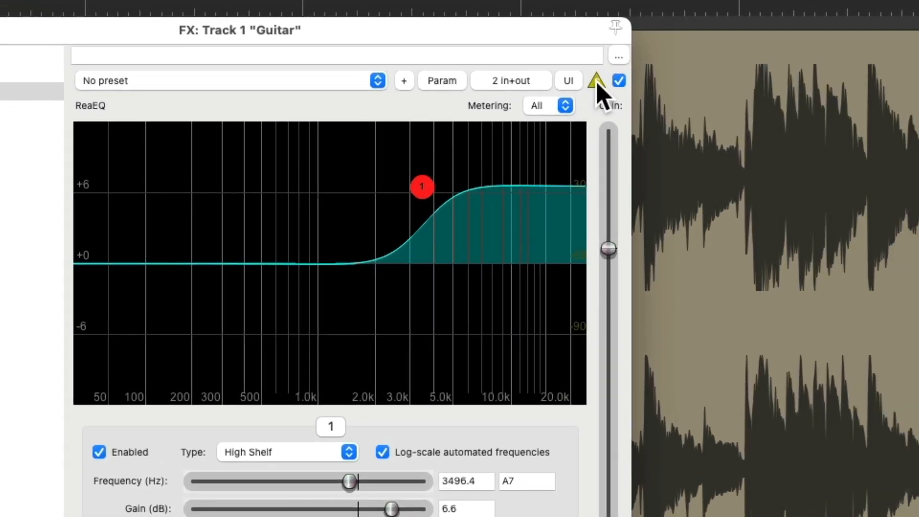
Turn off delta solo on the third ReaEQ and lower its high shelf gain to 5.1 dB during playback.
{"action": "left_click", "coordinate": [597, 82]}
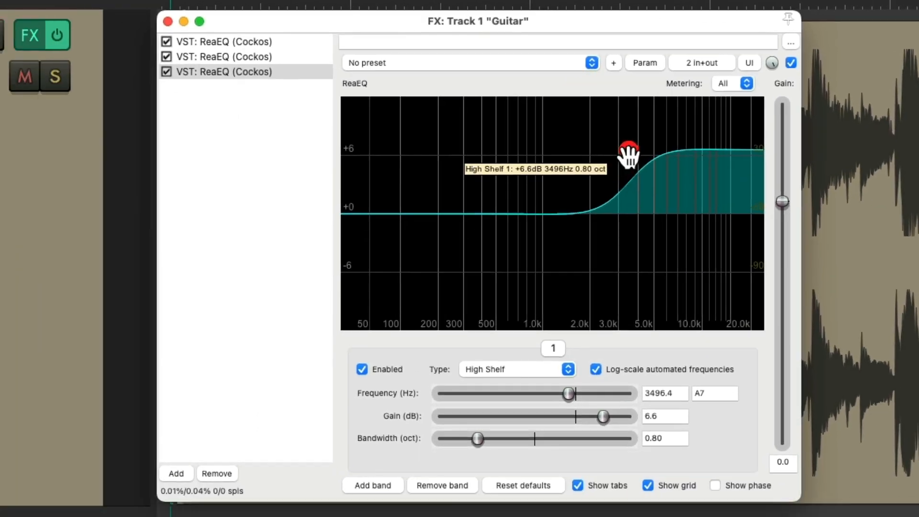
{"action": "mouse_move", "coordinate": [628, 154]}
{"action": "left_mouse_down"}
{"action": "mouse_move", "coordinate": [628, 211]}
{"action": "mouse_move", "coordinate": [628, 164]}
{"action": "left_mouse_up"}
{"action": "key", "text": "space"}
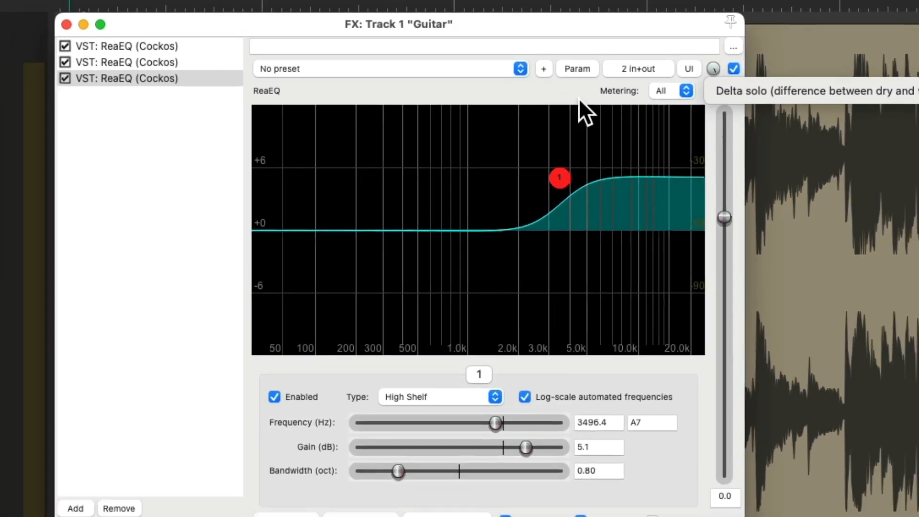
{"action": "left_click", "coordinate": [443, 113]}
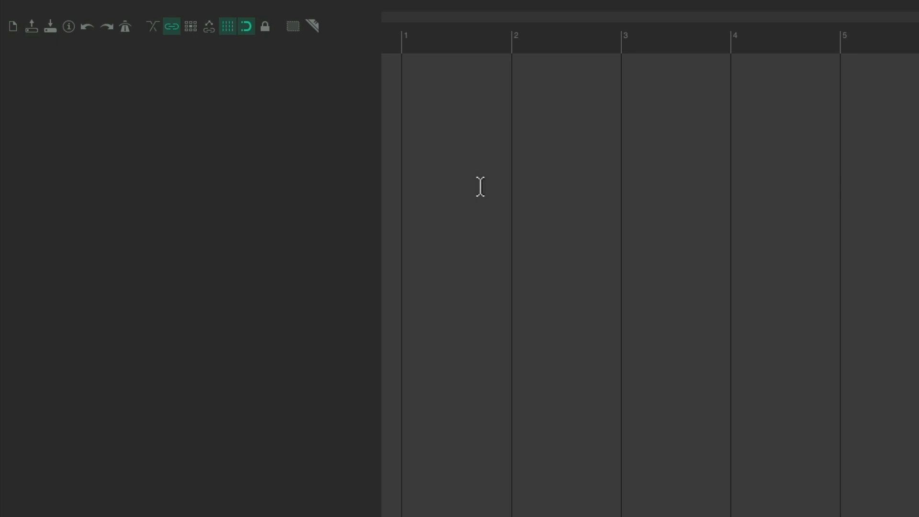
Insert three new empty tracks in the blank track control area.
{"action": "double_click", "coordinate": [238, 127]}
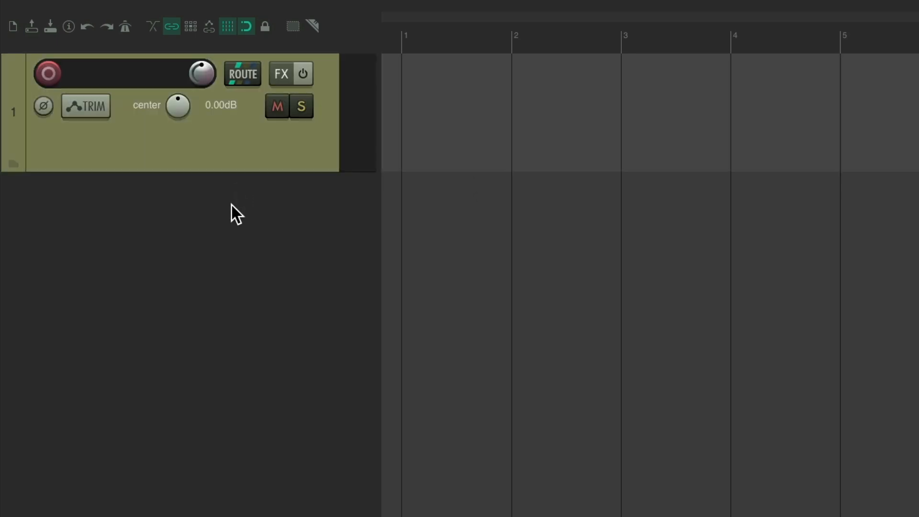
{"action": "double_click", "coordinate": [232, 205]}
{"action": "double_click", "coordinate": [242, 351]}
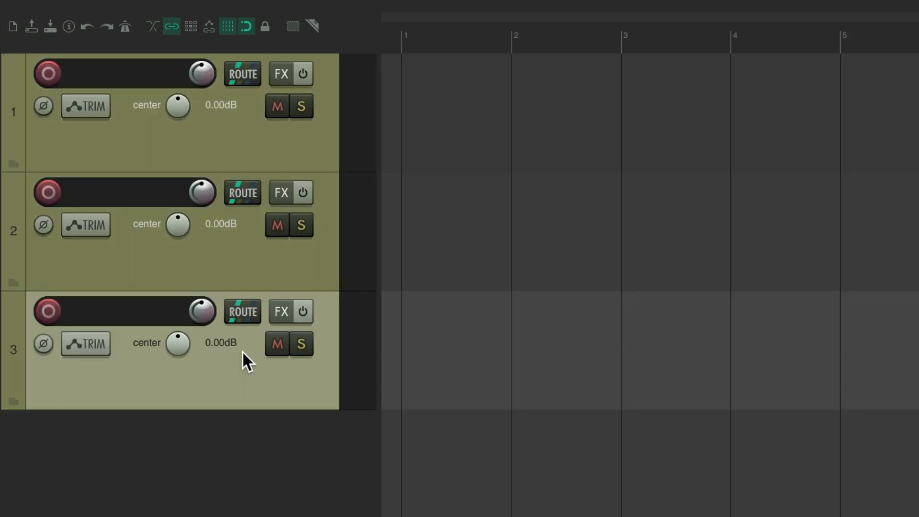
Undo the insertion of the three empty tracks.
{"action": "key", "text": "super+z"}
{"action": "key", "text": "super+z"}
{"action": "key", "text": "super+z"}
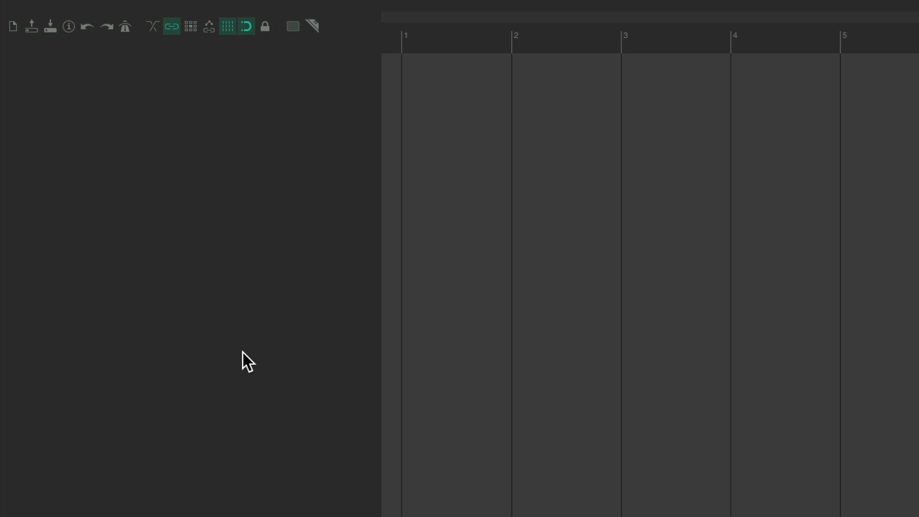
Insert the virtual instrument Iota Mini (AngelicVibes) on a new track.
{"action": "right_click", "coordinate": [240, 136]}
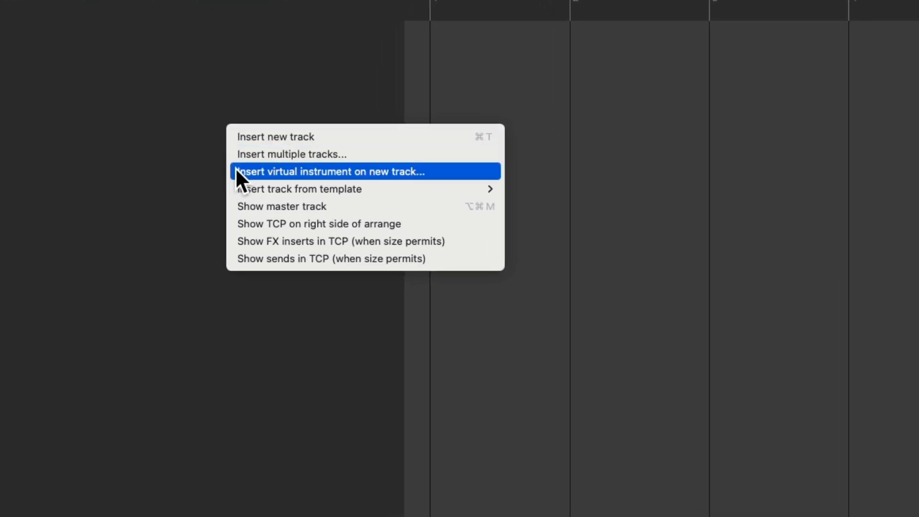
{"action": "left_click", "coordinate": [236, 168]}
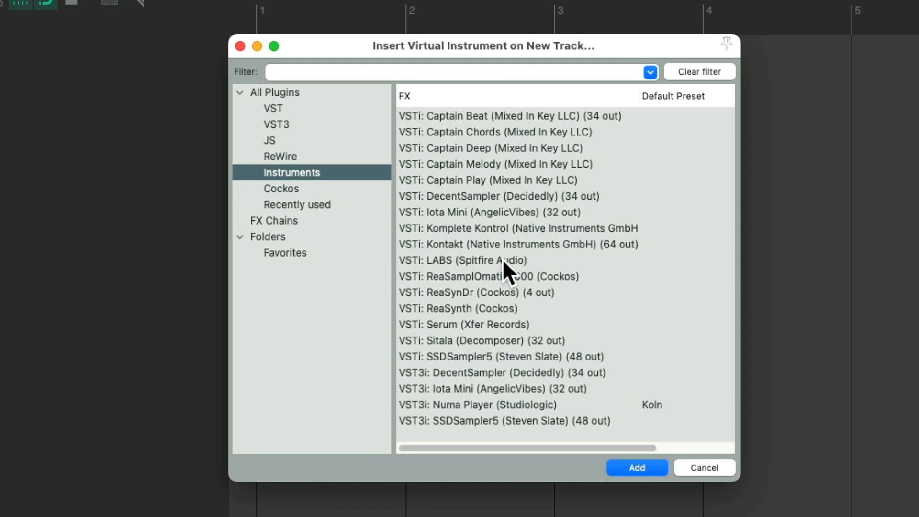
{"action": "double_click", "coordinate": [500, 211]}
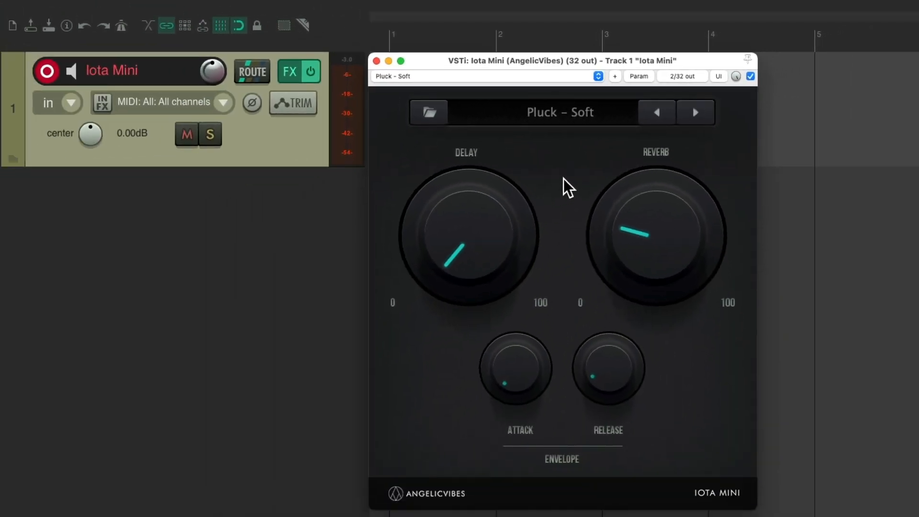
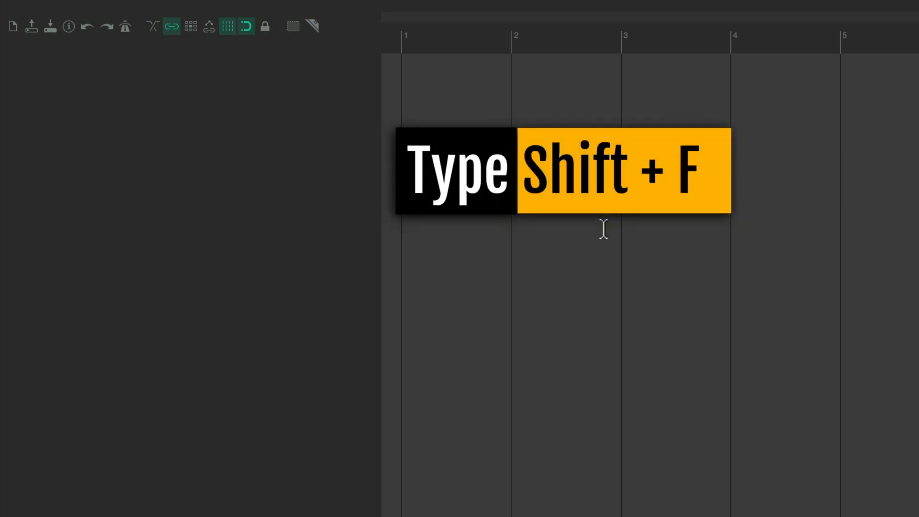
Browse the FX filtered by "eq" and place VST: ReaEQ (Cockos) in the empty track area as a new track.
{"action": "key", "text": "shift+f"}
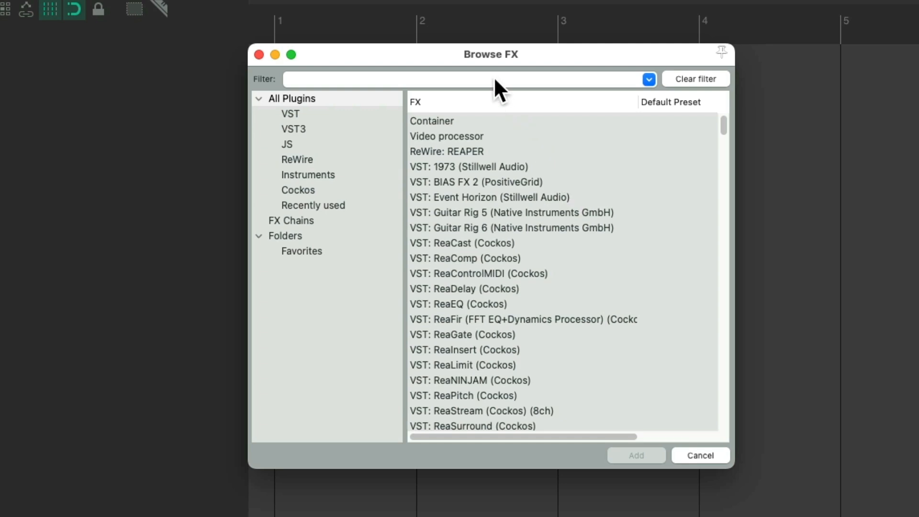
{"action": "type", "text": "eq"}
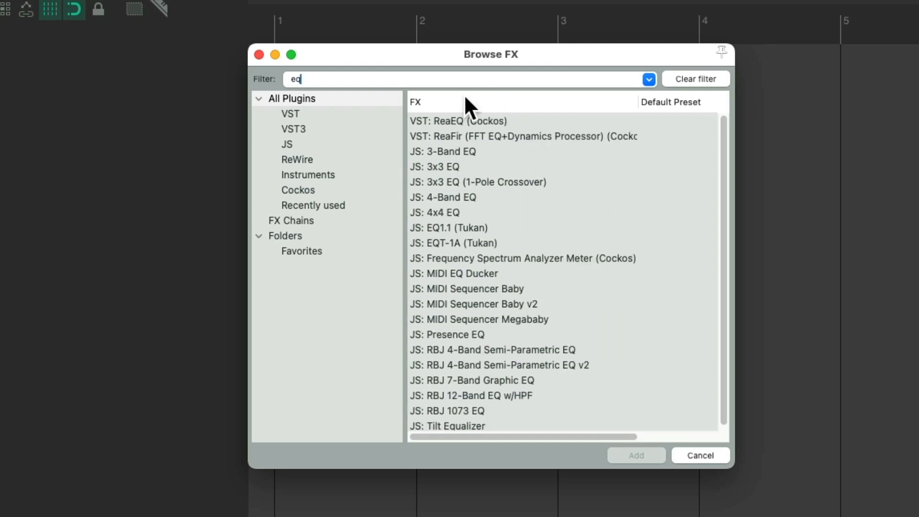
{"action": "left_click", "coordinate": [451, 120]}
{"action": "left_click_drag", "start_coordinate": [443, 119], "coordinate": [278, 166]}
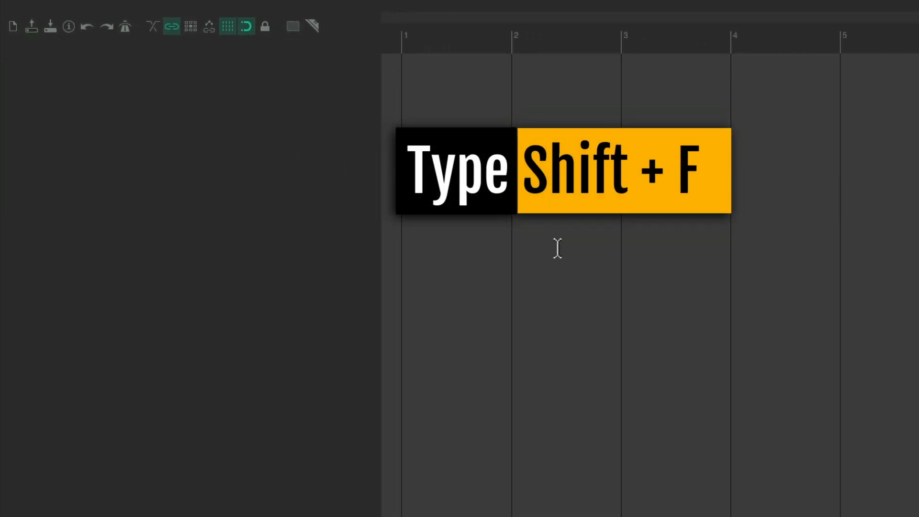
Browse the FX filtered by "rea" and insert ReaComp, ReaDelay, ReaEQ and ReaGate together as four new tracks.
{"action": "key", "text": "shift+f"}
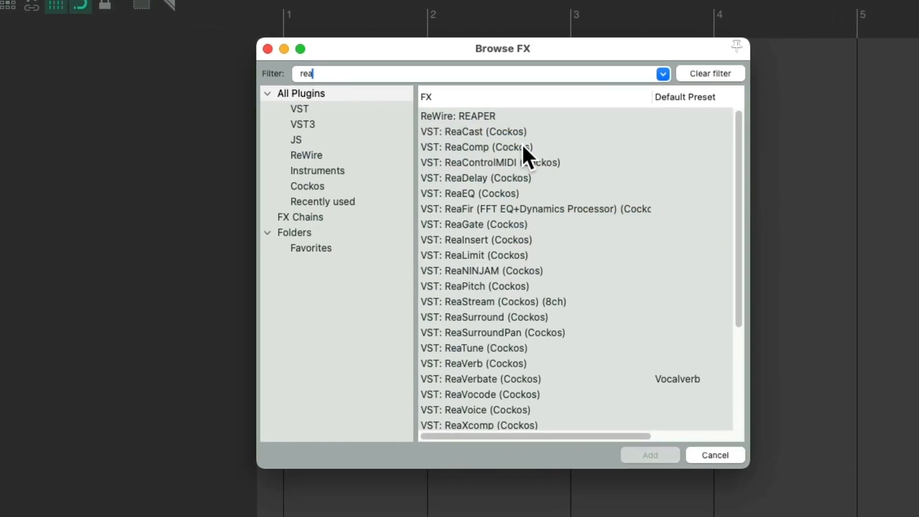
{"action": "left_click", "coordinate": [527, 147]}
{"action": "left_click", "coordinate": [537, 179], "text": "super"}
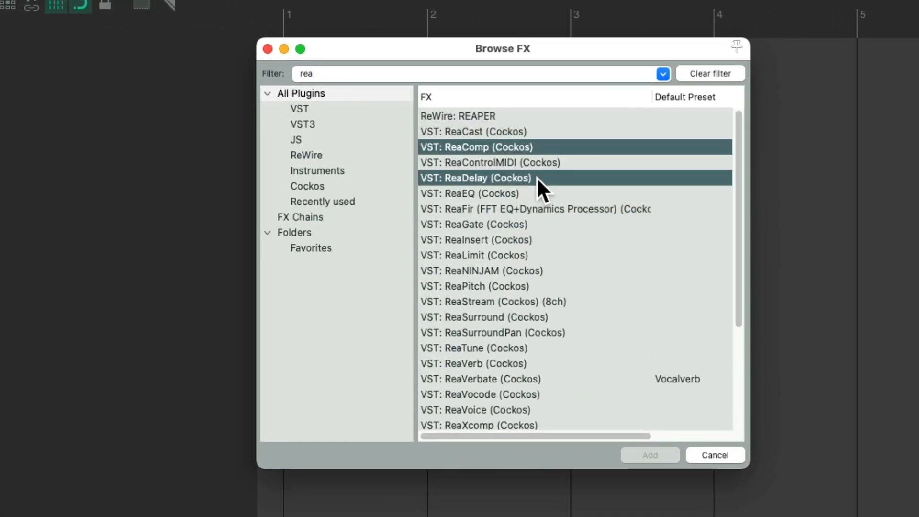
{"action": "left_click", "coordinate": [536, 196], "text": "super"}
{"action": "left_click", "coordinate": [546, 225], "text": "super"}
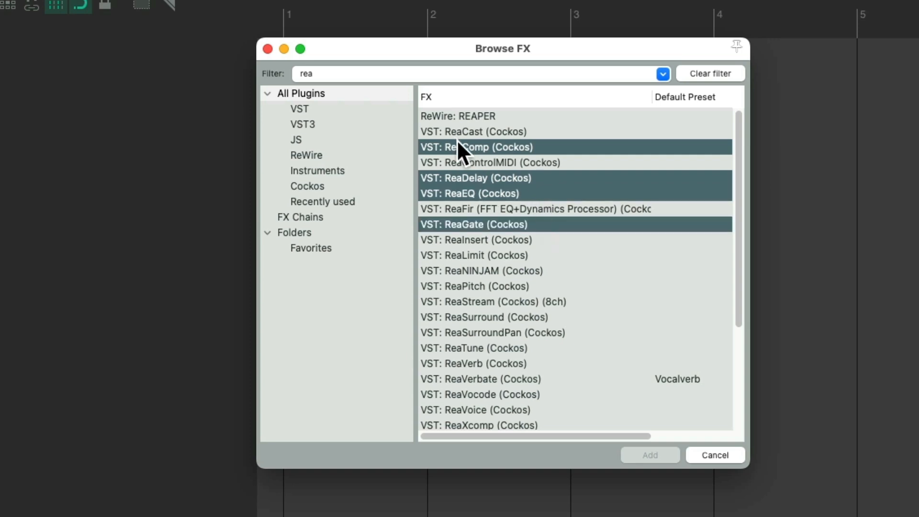
{"action": "left_click_drag", "start_coordinate": [458, 141], "coordinate": [126, 220]}
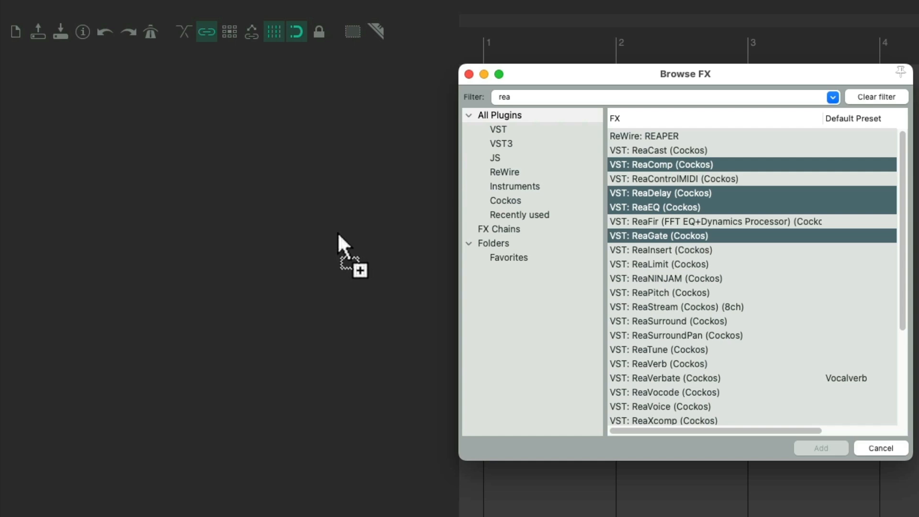
{"action": "left_click_drag", "start_coordinate": [337, 232], "coordinate": [338, 232]}
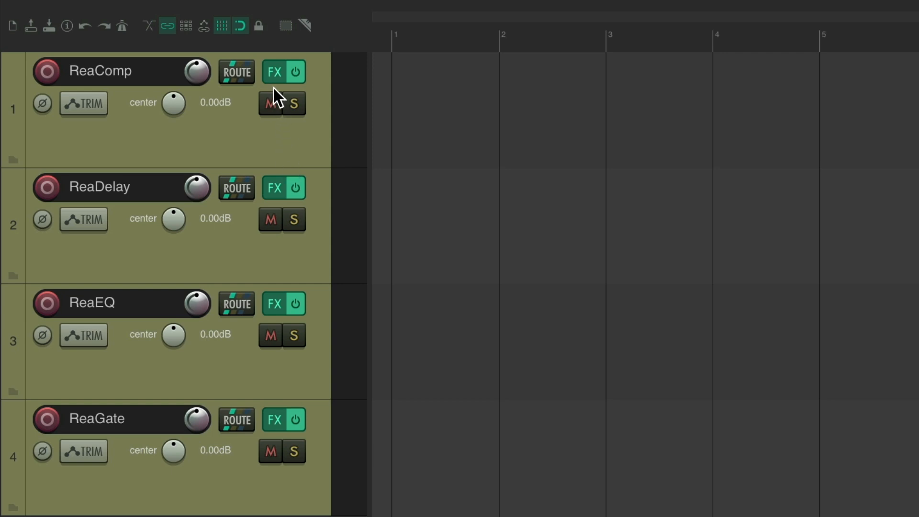
Inspect the plugin windows on the ReaComp, ReaDelay, ReaEQ and ReaGate tracks one after another.
{"action": "left_click", "coordinate": [272, 74]}
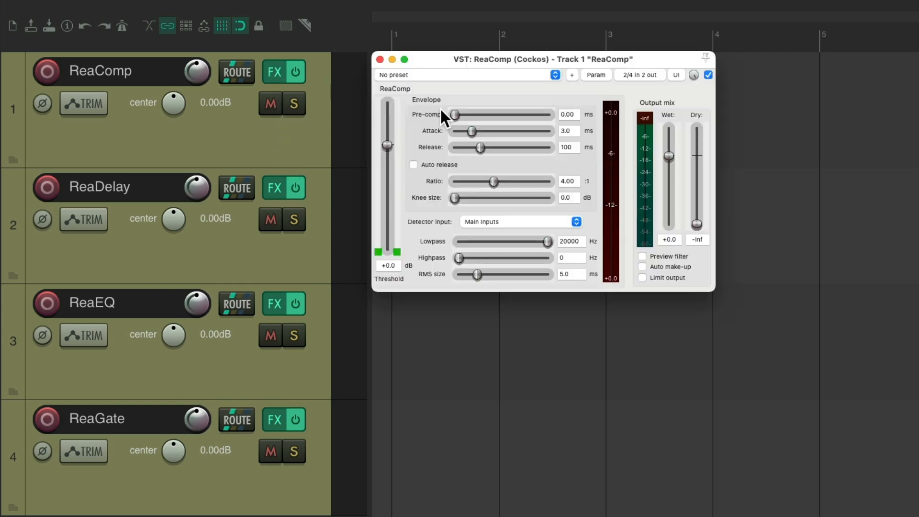
{"action": "key", "text": "Escape"}
{"action": "left_click", "coordinate": [277, 188]}
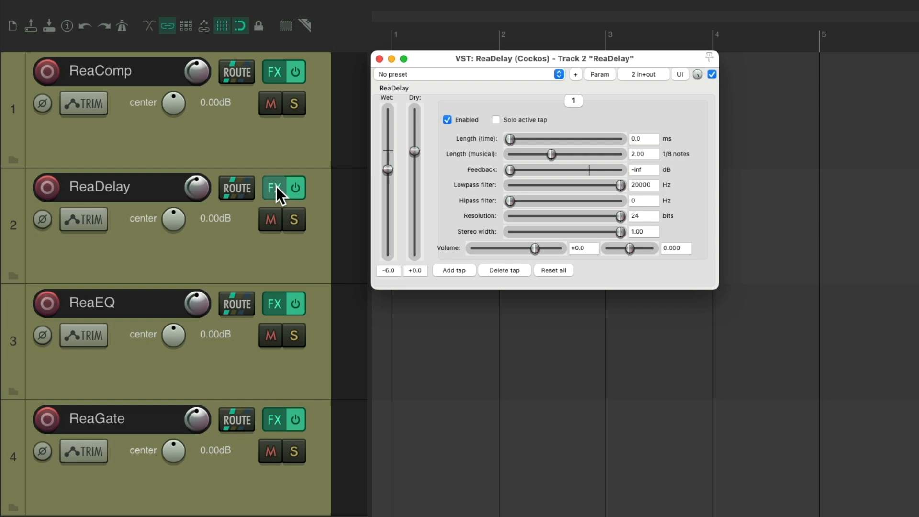
{"action": "key", "text": "Escape"}
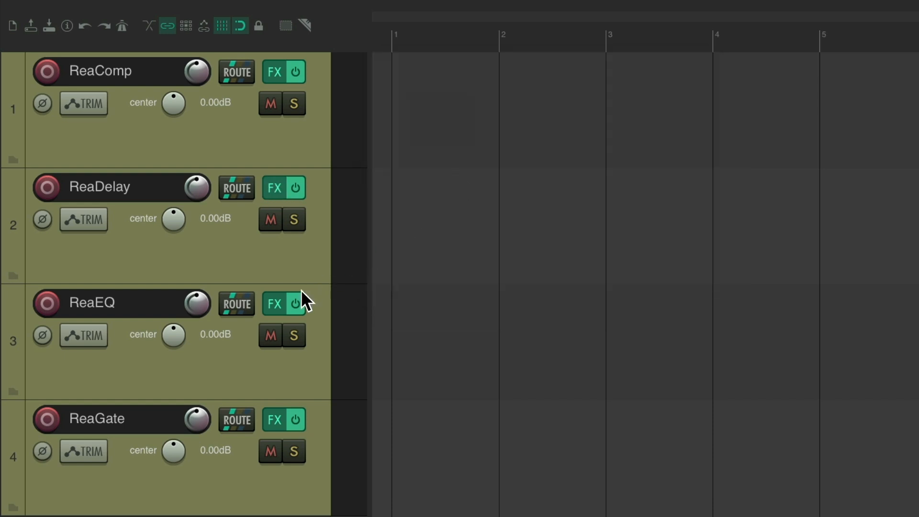
{"action": "left_click", "coordinate": [274, 309]}
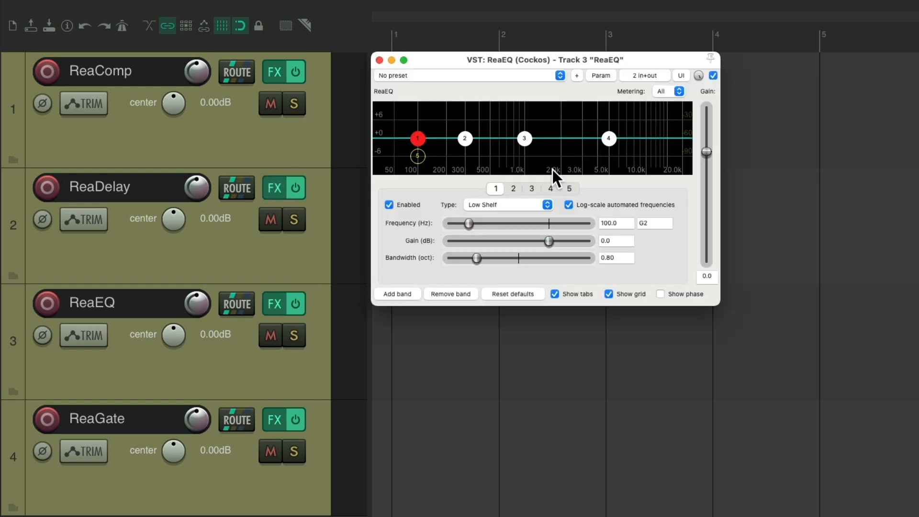
{"action": "key", "text": "Escape"}
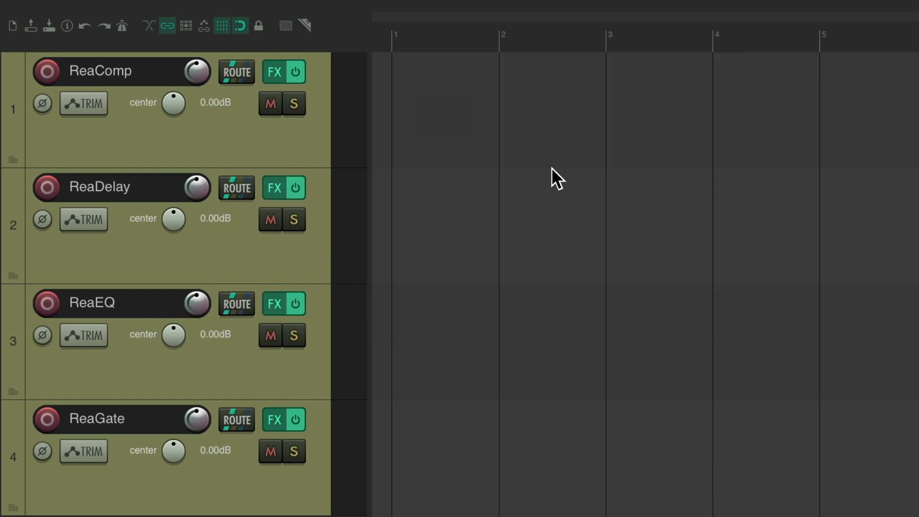
{"action": "left_click", "coordinate": [274, 422]}
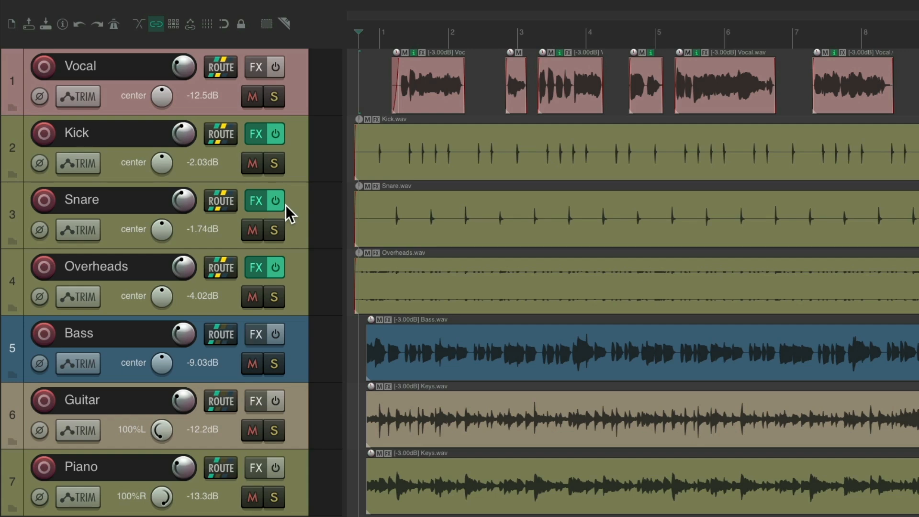
Insert a new track below Vocal and make it a folder containing Kick, Snare and Overheads.
{"action": "right_click", "coordinate": [297, 91]}
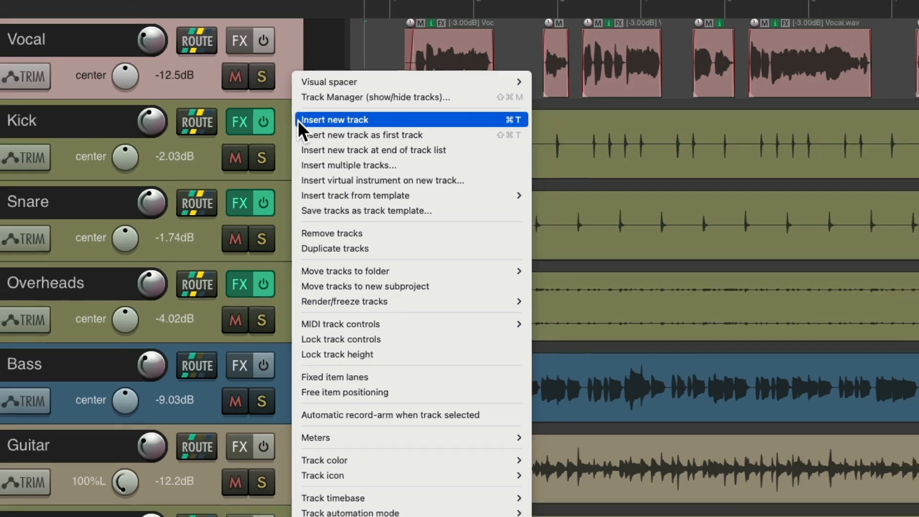
{"action": "left_click", "coordinate": [296, 118]}
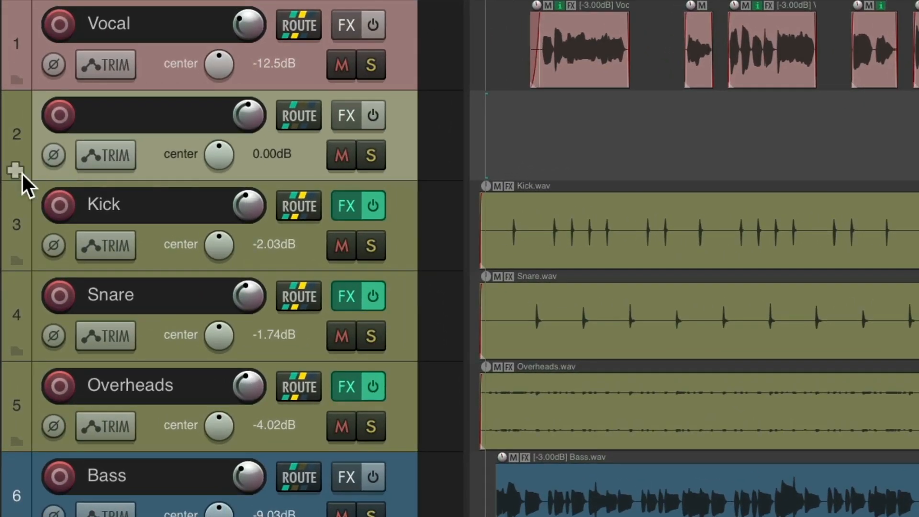
{"action": "left_click", "coordinate": [17, 173]}
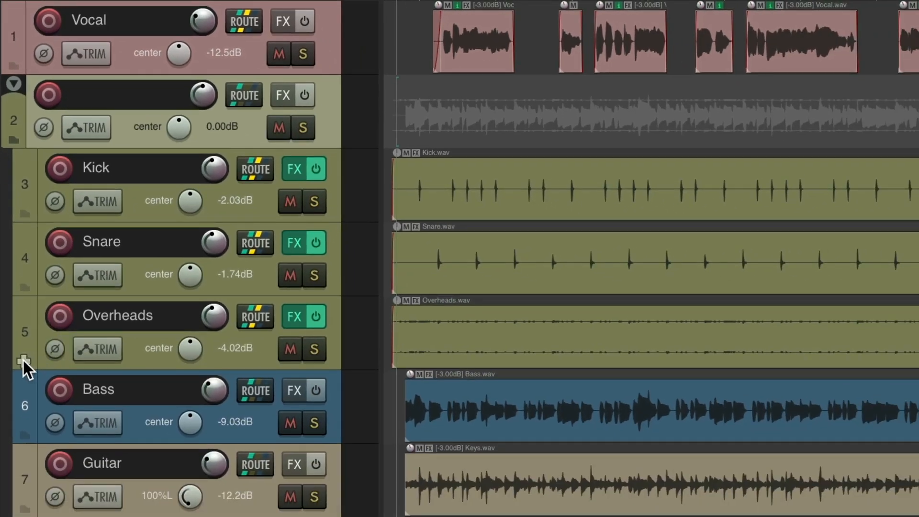
{"action": "left_click", "coordinate": [22, 360]}
{"action": "left_click", "coordinate": [22, 359]}
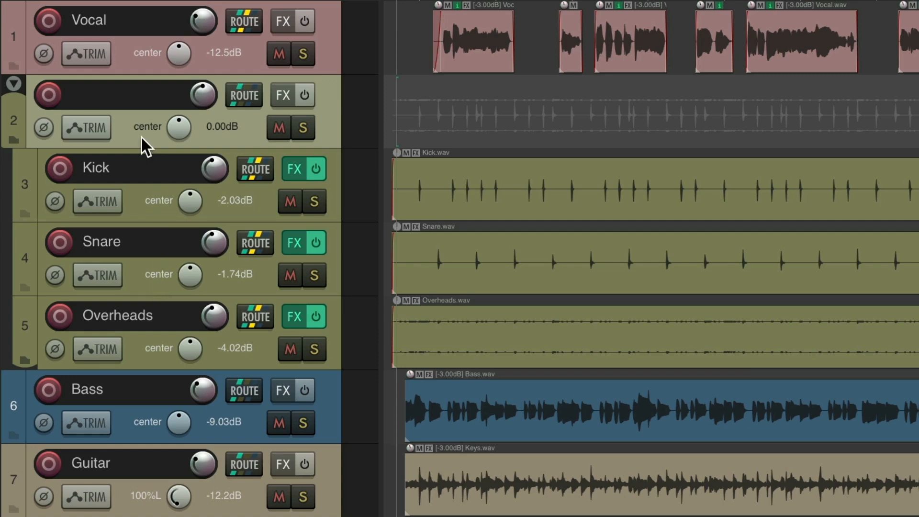
Delete the unnamed folder track and insert a new empty track below Vocal.
{"action": "key", "text": "Delete"}
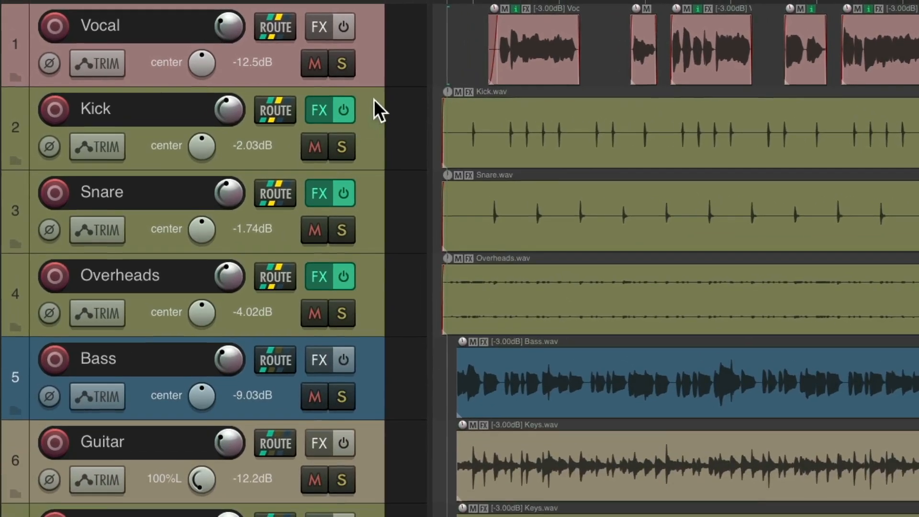
{"action": "right_click", "coordinate": [326, 65]}
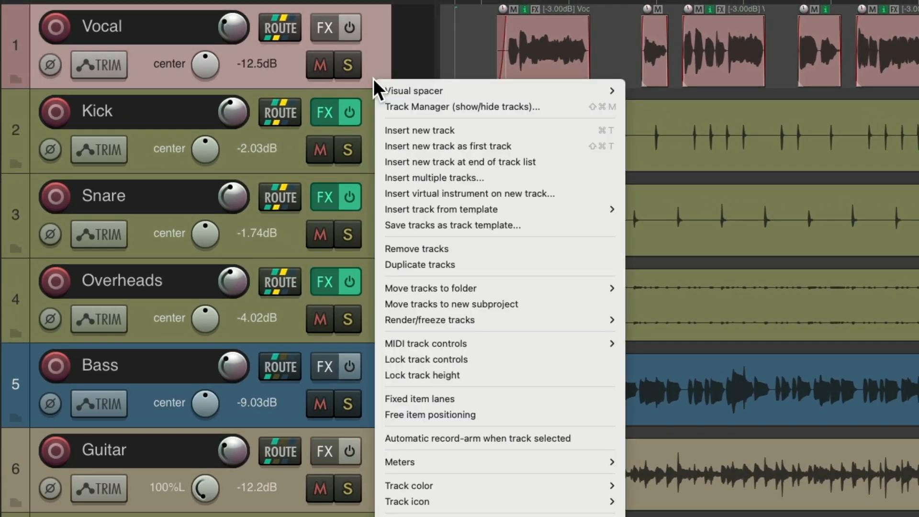
{"action": "left_click", "coordinate": [387, 130]}
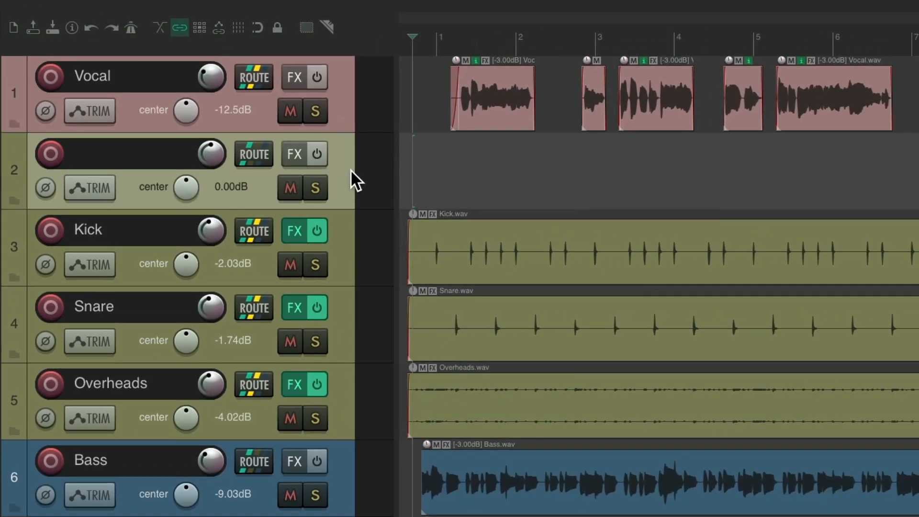
Select the Kick through Overheads tracks and try out drop positions over the new track for nesting or reordering them.
{"action": "left_click", "coordinate": [344, 230]}
{"action": "left_click", "coordinate": [339, 383], "text": "shift"}
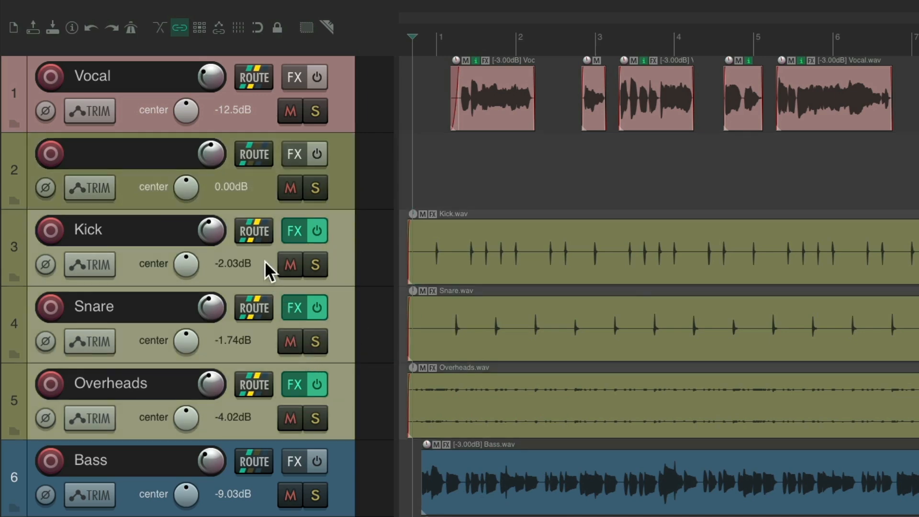
{"action": "left_click_drag", "start_coordinate": [265, 261], "coordinate": [217, 177]}
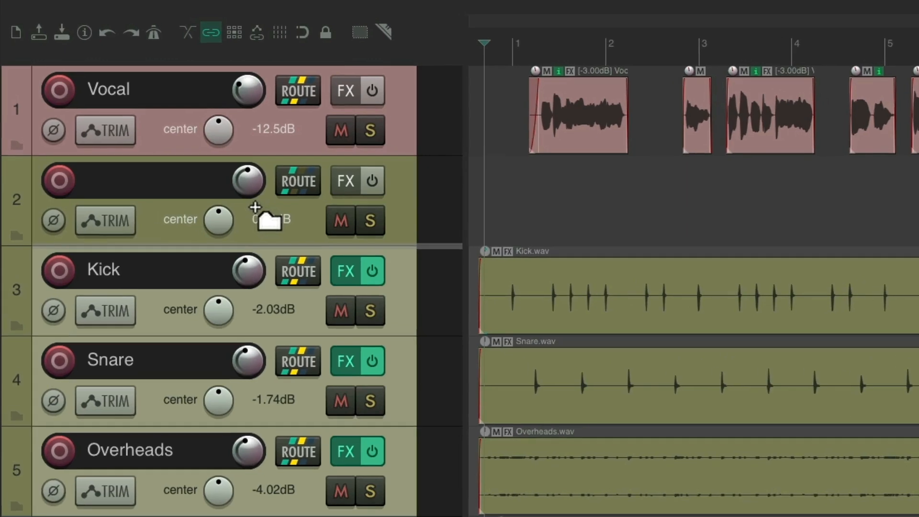
{"action": "left_click_drag", "start_coordinate": [255, 207], "coordinate": [89, 198]}
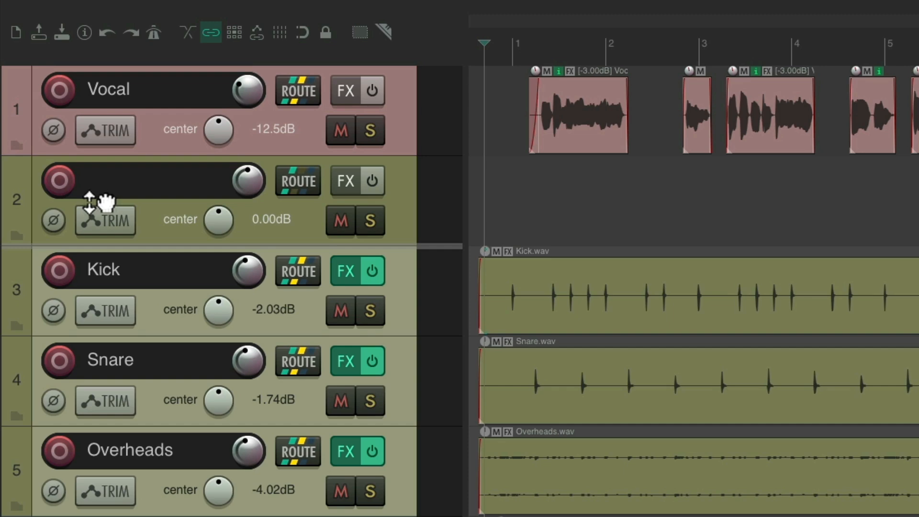
{"action": "left_click_drag", "start_coordinate": [89, 198], "coordinate": [246, 215]}
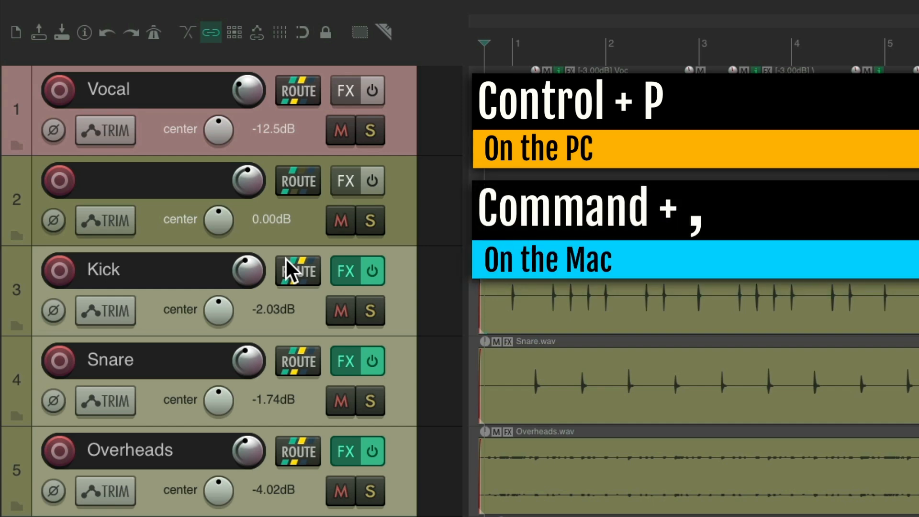
In the Mouse preferences, set reordering tracks via mouse drag to create a folder only over the folder icon.
{"action": "key", "text": "super+comma"}
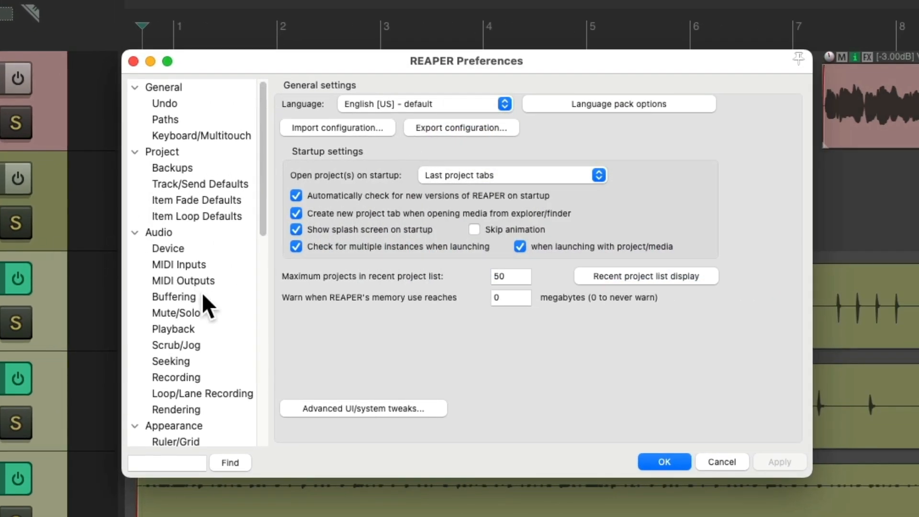
{"action": "scroll", "coordinate": [202, 295], "scroll_direction": "down", "scroll_amount": 15}
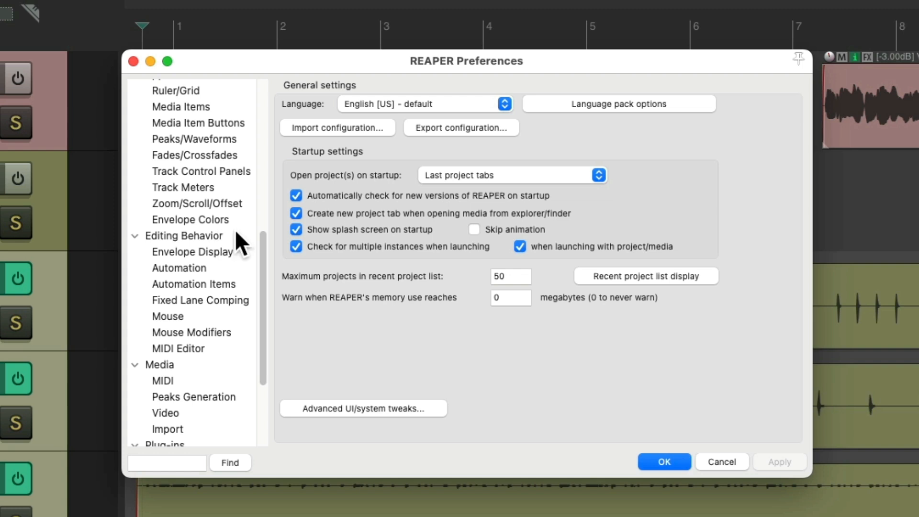
{"action": "left_click", "coordinate": [209, 315]}
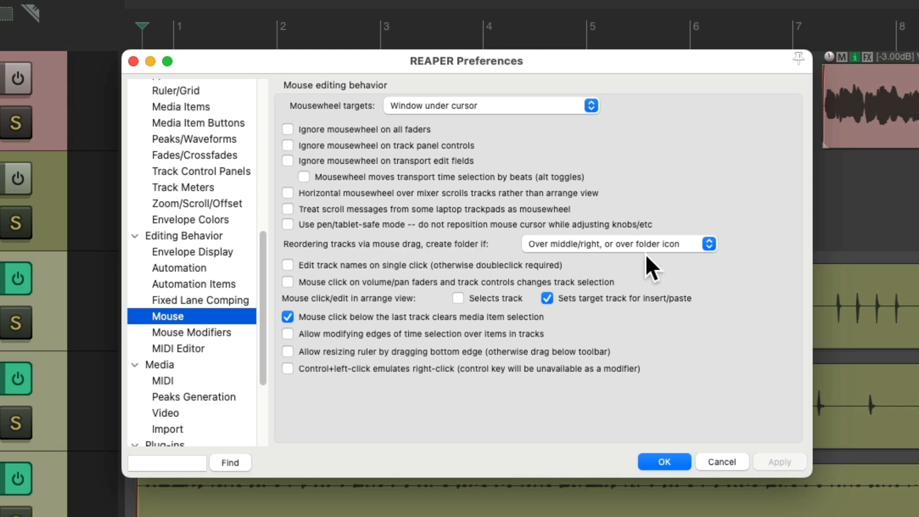
{"action": "left_click", "coordinate": [685, 244]}
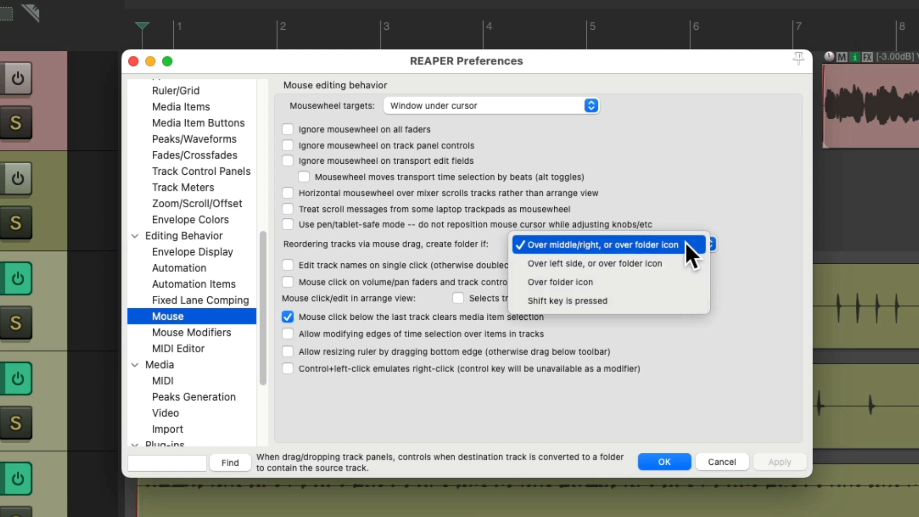
{"action": "left_click", "coordinate": [645, 282]}
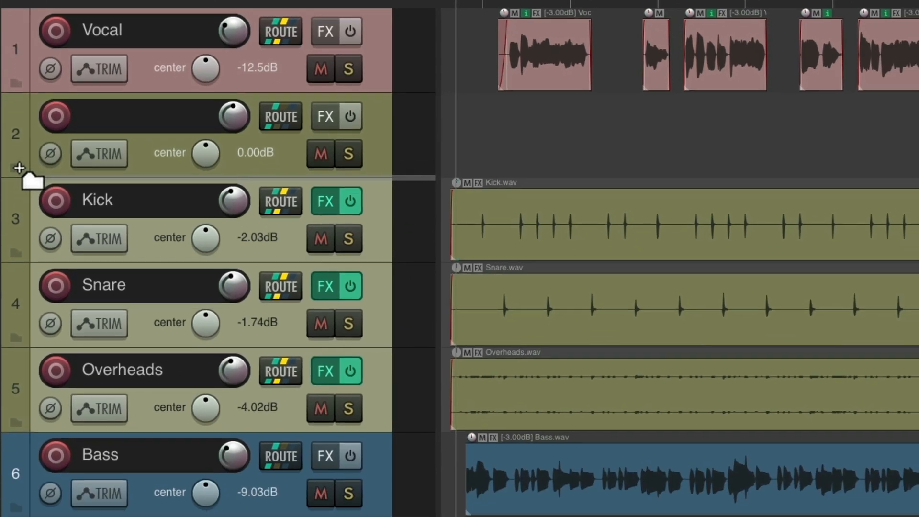
Nest the selected drum tracks under the unnamed track as a folder, and undo back to the original track list.
{"action": "left_click", "coordinate": [20, 236]}
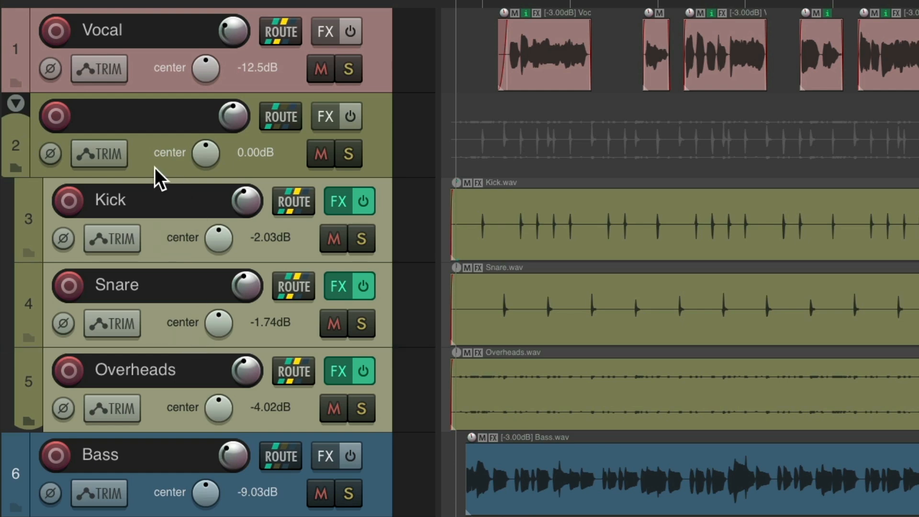
{"action": "key", "text": "ctrl+z"}
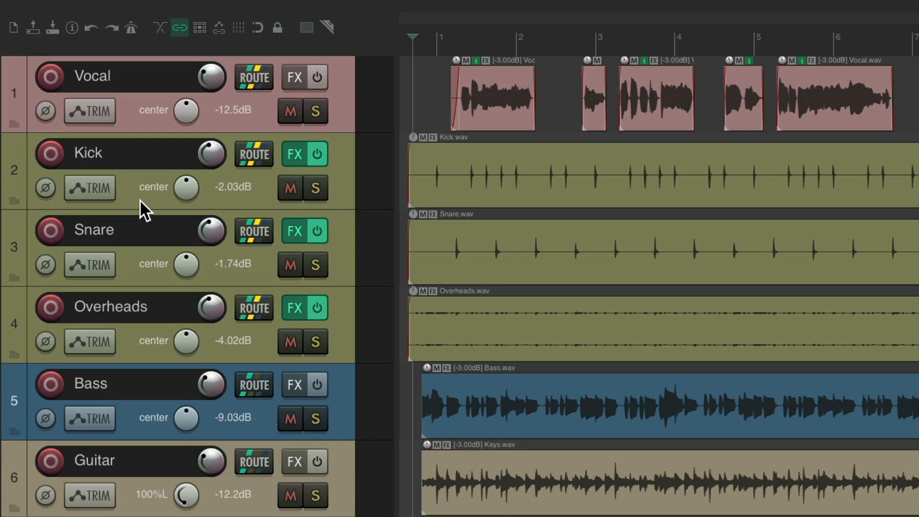
Select the Kick, Snare and Overheads tracks and move them to a new folder track.
{"action": "left_click", "coordinate": [341, 188]}
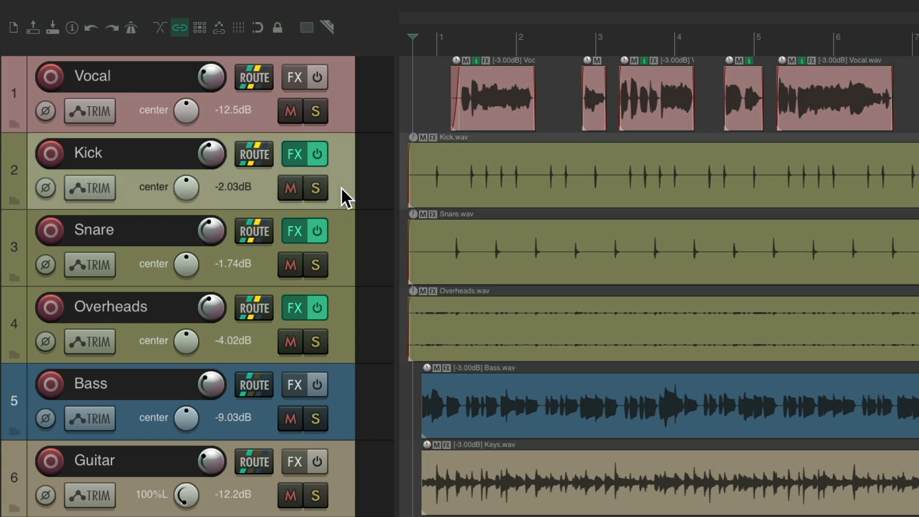
{"action": "left_click", "coordinate": [335, 322], "text": "shift"}
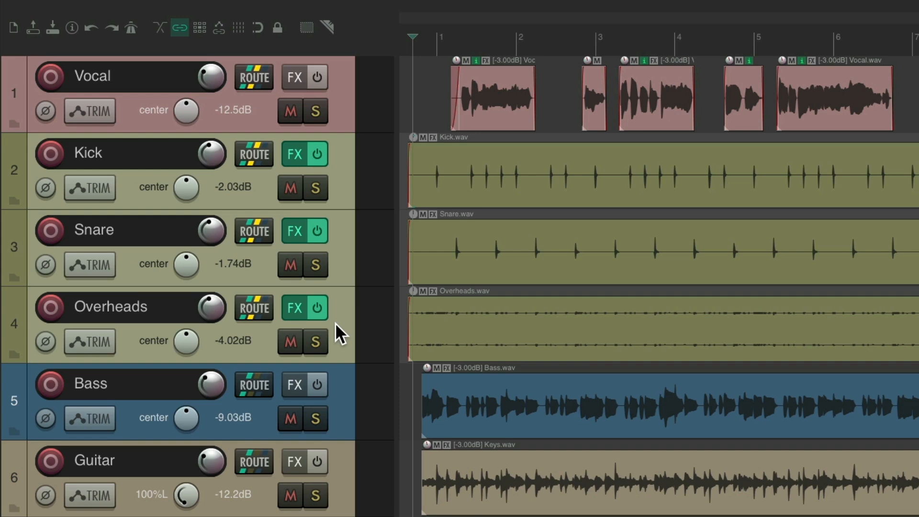
{"action": "right_click", "coordinate": [333, 187]}
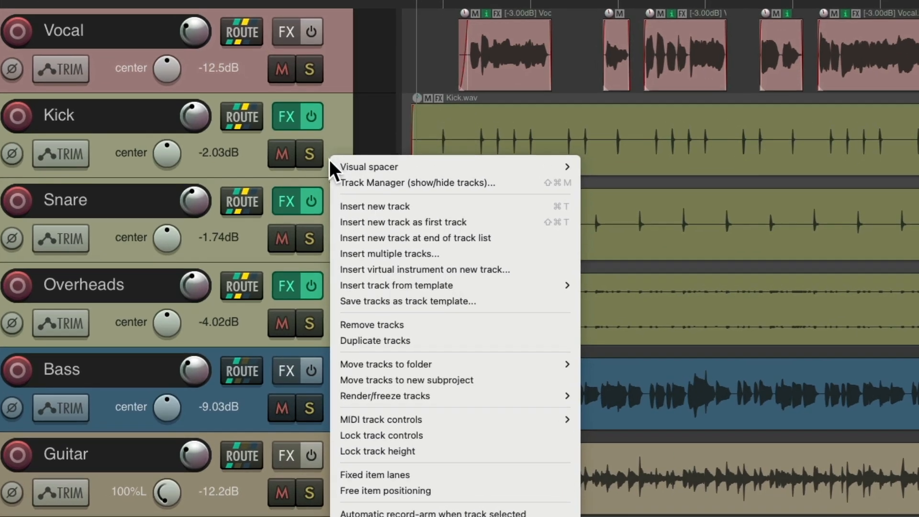
{"action": "mouse_move", "coordinate": [345, 382]}
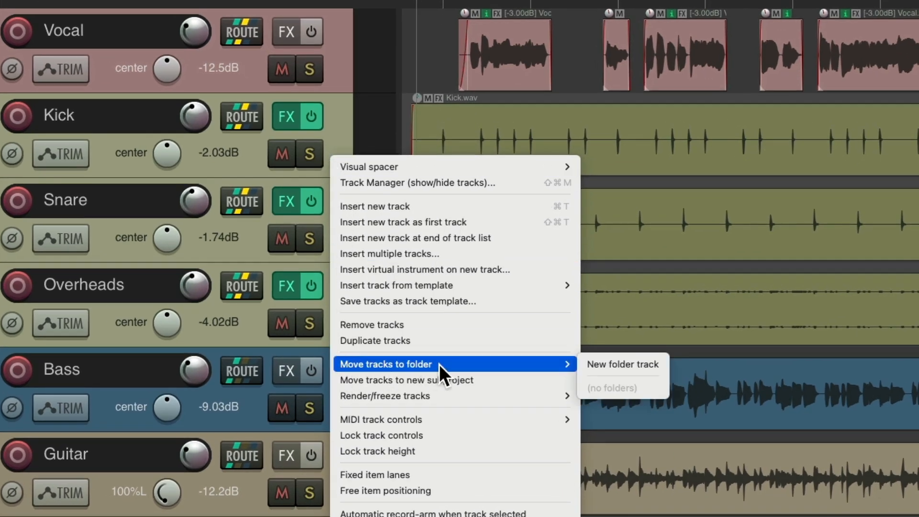
{"action": "left_click", "coordinate": [581, 366]}
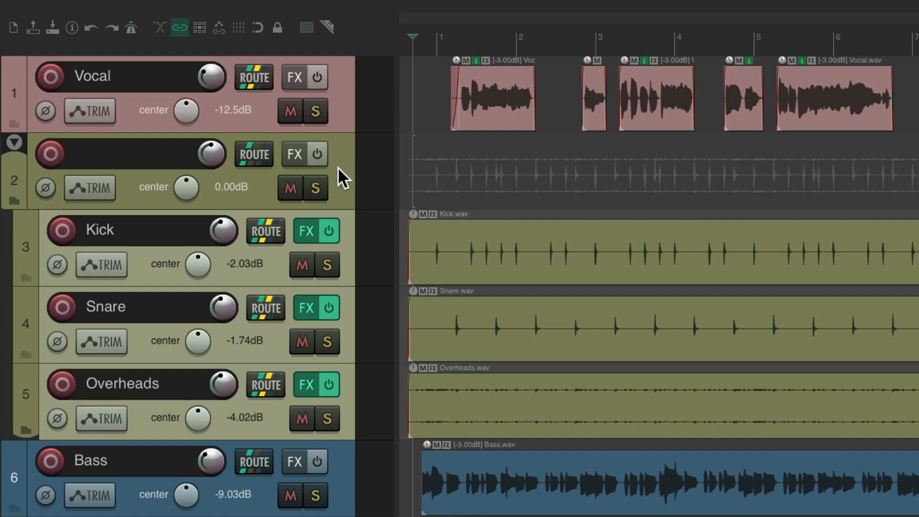
Try to move the Vocal track into the existing folder Track 2.
{"action": "right_click", "coordinate": [341, 102]}
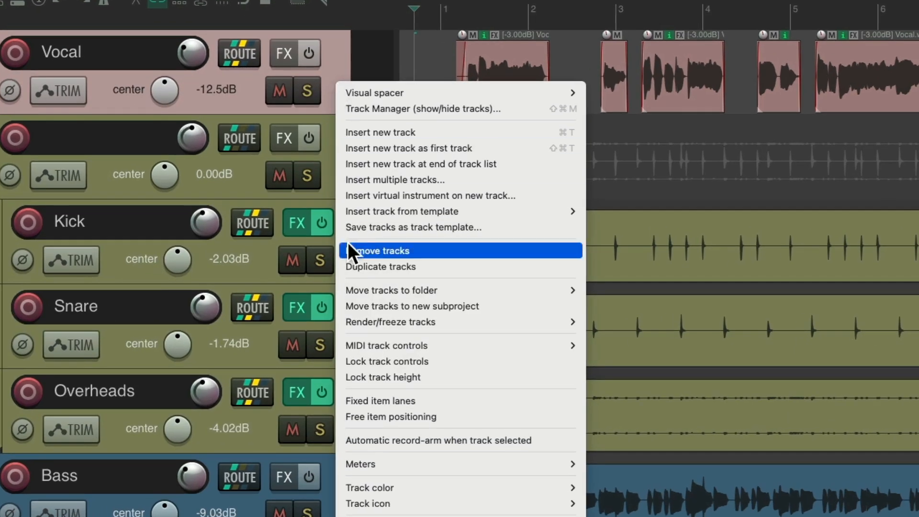
{"action": "mouse_move", "coordinate": [353, 293]}
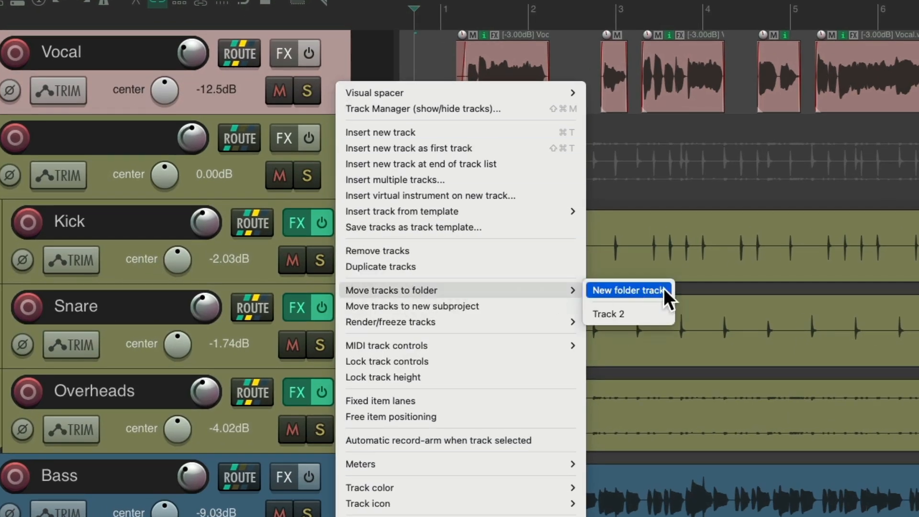
{"action": "left_click", "coordinate": [654, 314]}
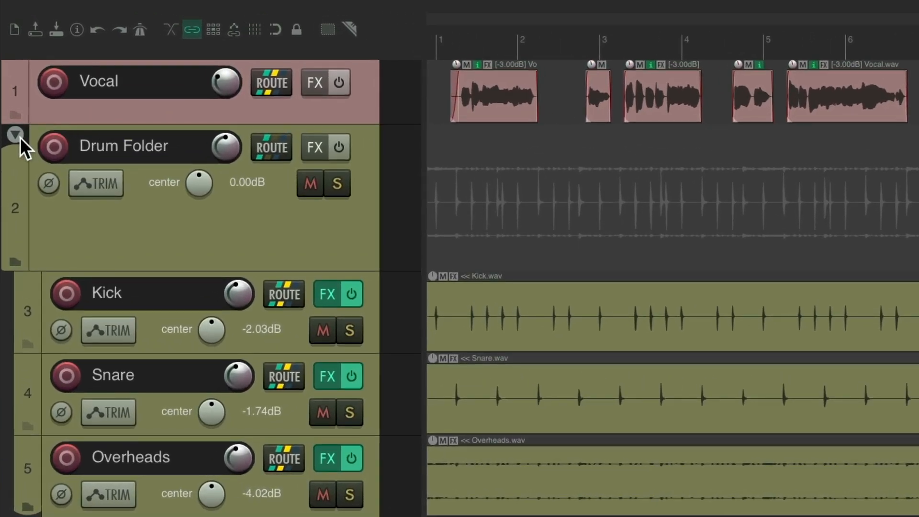
Cycle the Drum Folder's child tracks twice through small, nearly hidden and full size.
{"action": "left_click", "coordinate": [15, 135]}
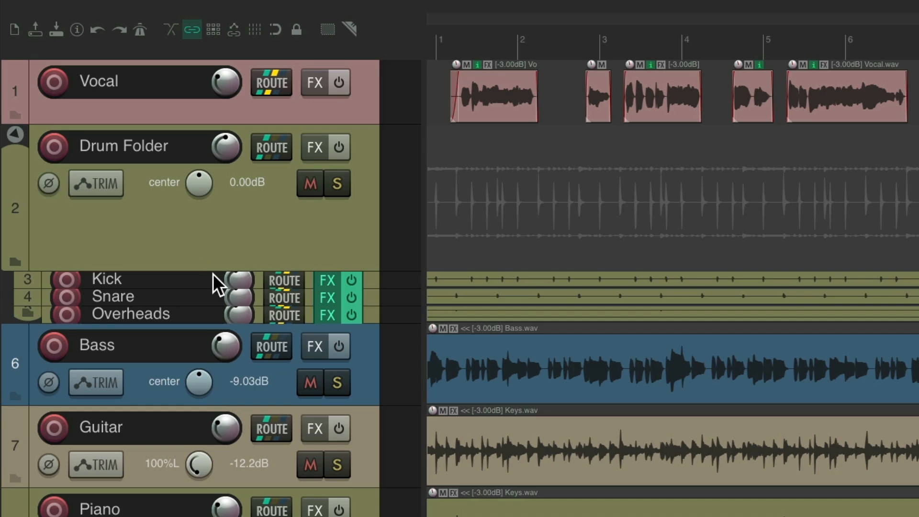
{"action": "left_click", "coordinate": [16, 135]}
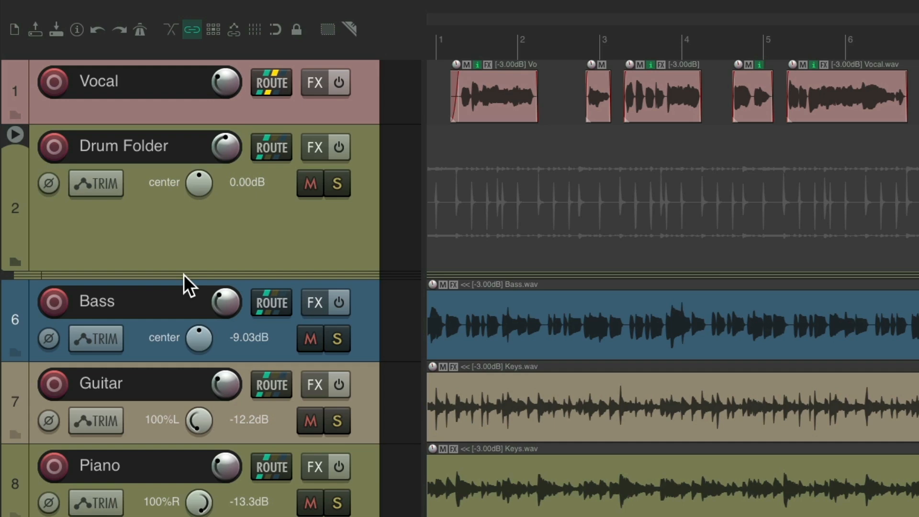
{"action": "left_click", "coordinate": [16, 136]}
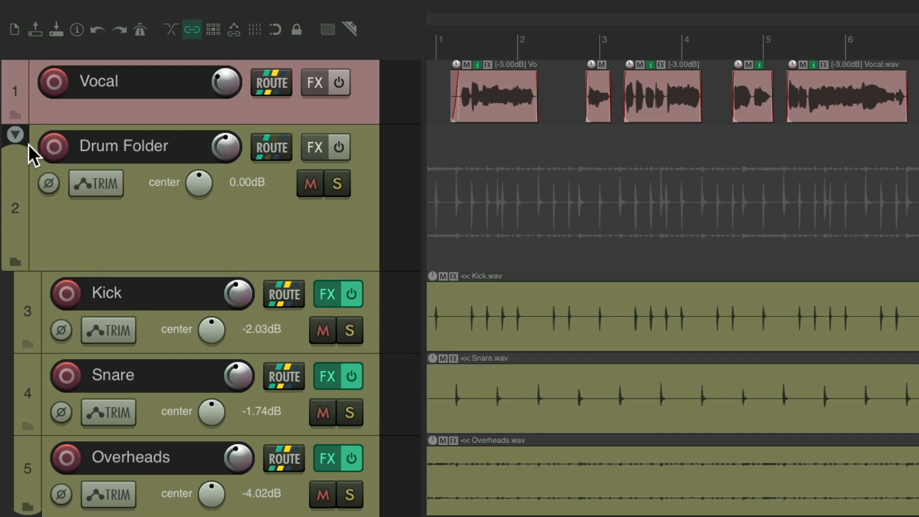
{"action": "left_click", "coordinate": [18, 136]}
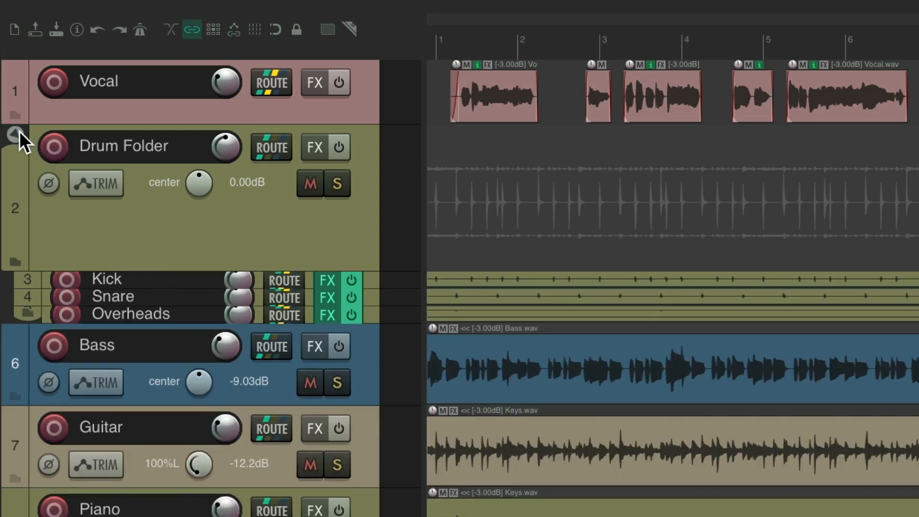
{"action": "left_click", "coordinate": [17, 135]}
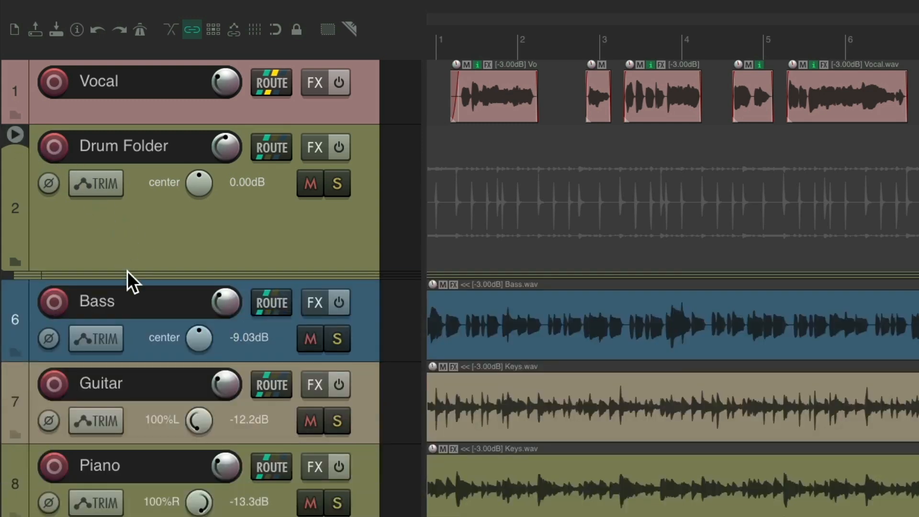
{"action": "left_click", "coordinate": [17, 135]}
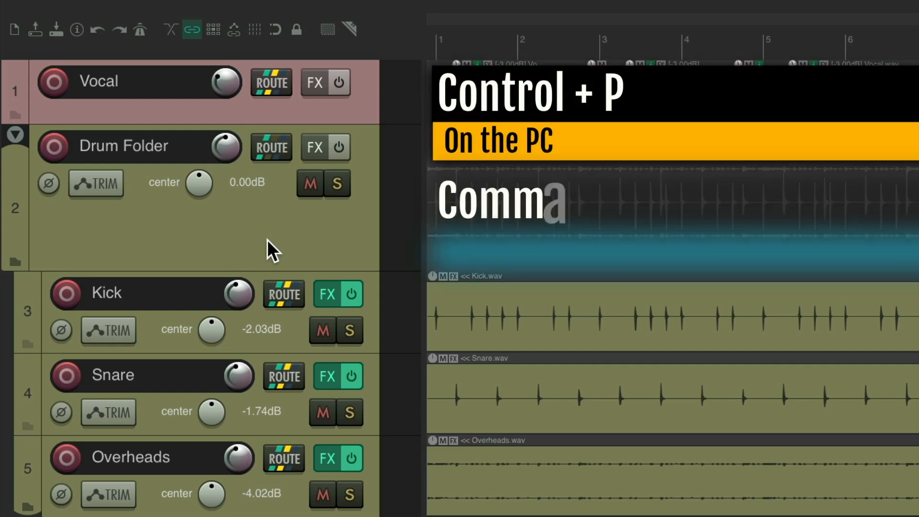
Set the folder collapse cycle for track heights to "Normal, small, hidden" in the Track Control Panels preferences.
{"action": "key", "text": "super+comma"}
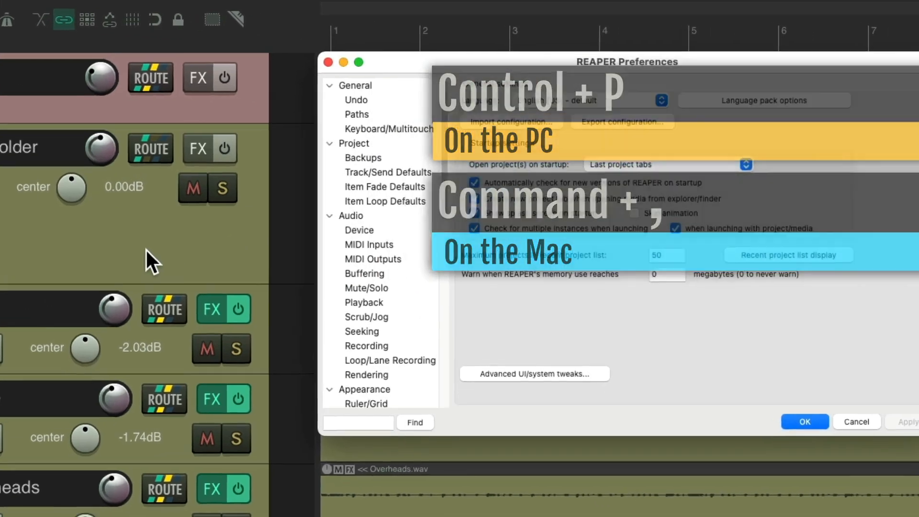
{"action": "scroll", "coordinate": [230, 328], "scroll_direction": "down", "scroll_amount": 5}
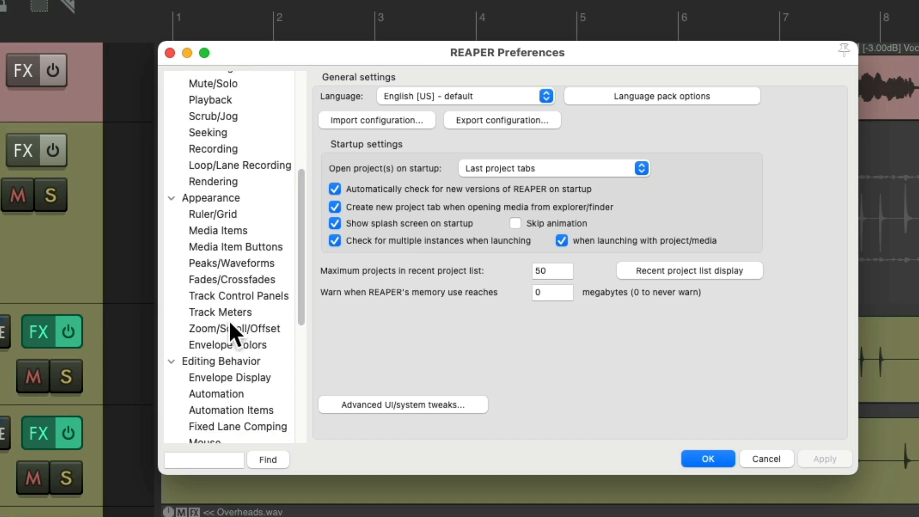
{"action": "scroll", "coordinate": [230, 329], "scroll_direction": "down", "scroll_amount": 3}
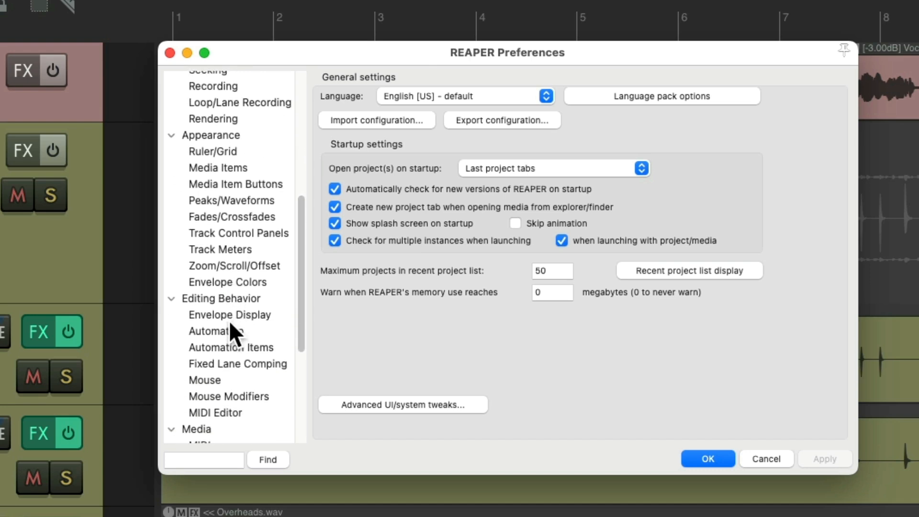
{"action": "left_click", "coordinate": [248, 233]}
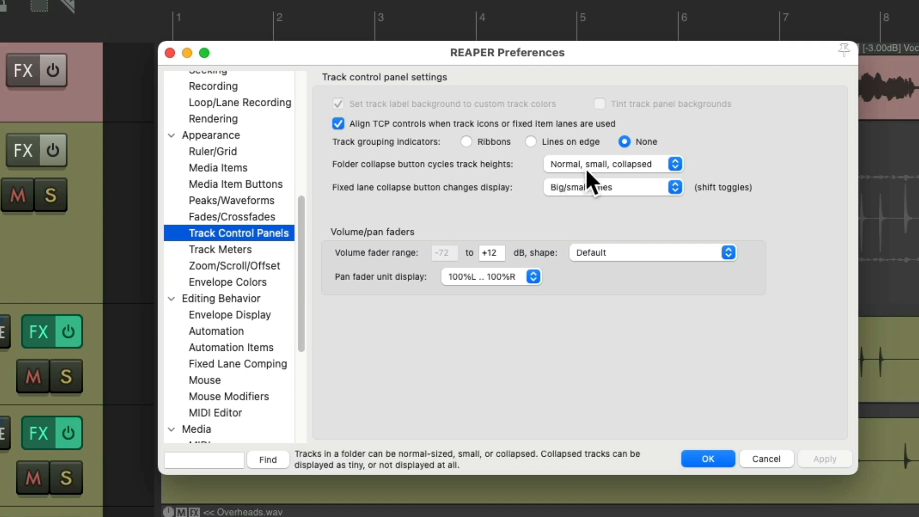
{"action": "left_click", "coordinate": [647, 166]}
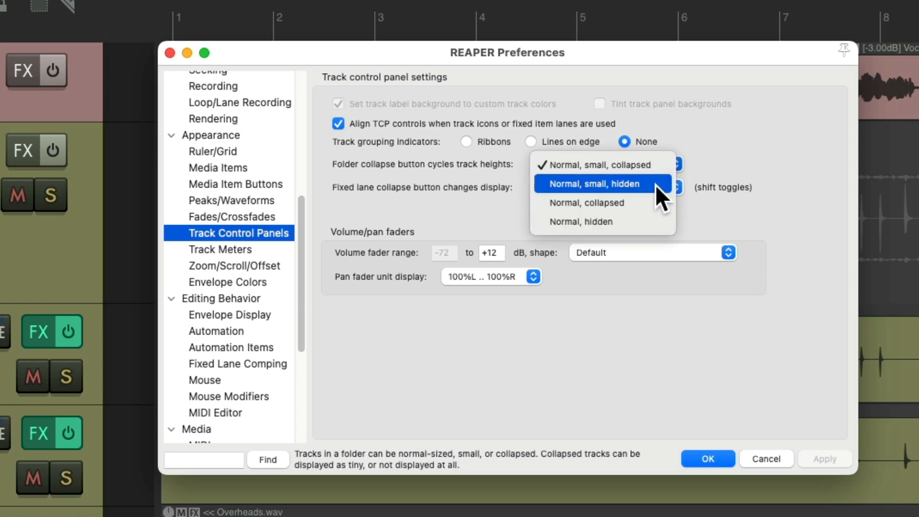
{"action": "left_click", "coordinate": [656, 184]}
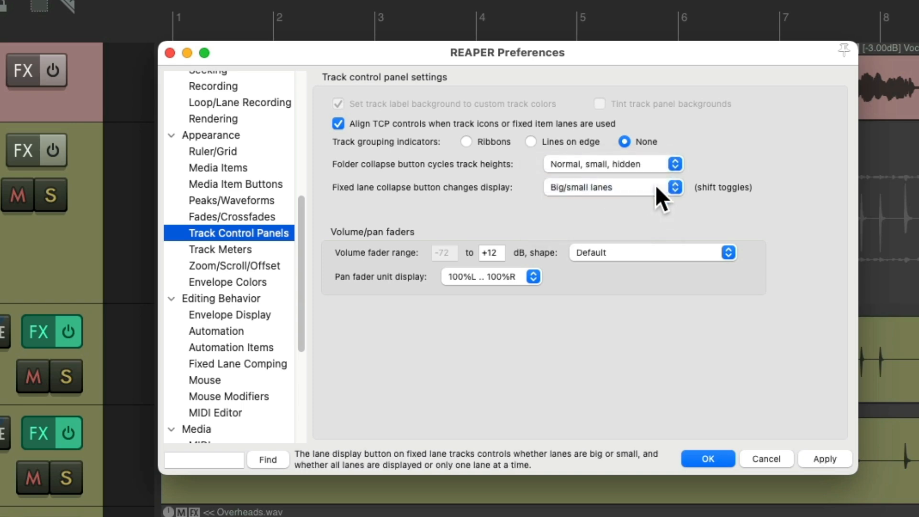
{"action": "key", "text": "Return"}
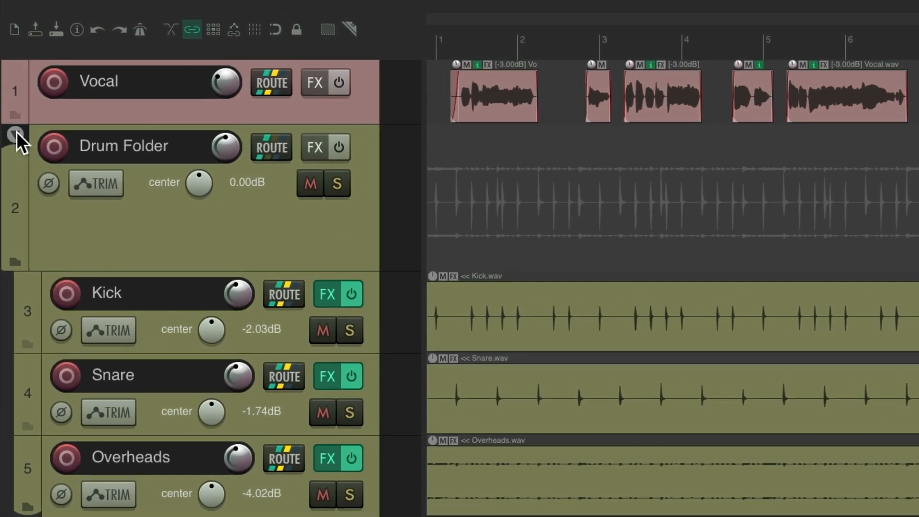
Cycle the Drum Folder's child tracks repeatedly through small, hidden and full size, leaving them hidden.
{"action": "left_click", "coordinate": [16, 134]}
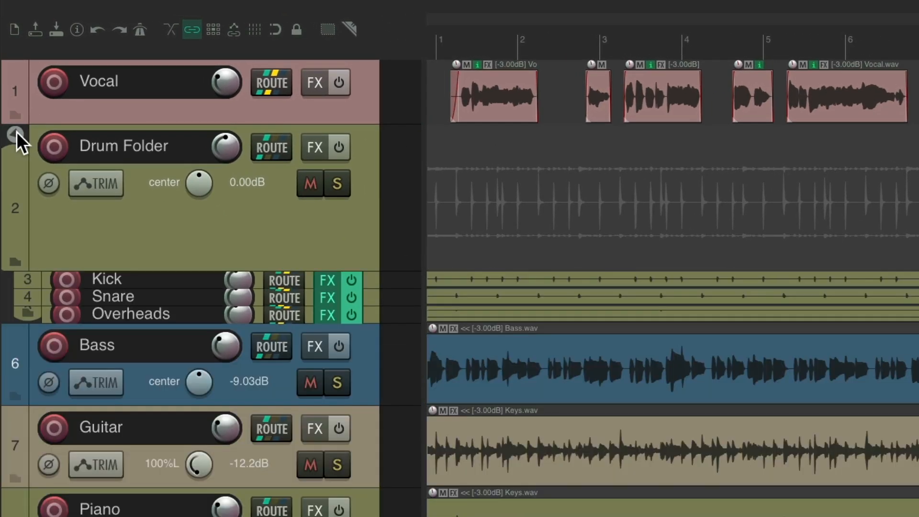
{"action": "left_click_drag", "start_coordinate": [197, 280], "coordinate": [197, 287]}
{"action": "left_click", "coordinate": [14, 135]}
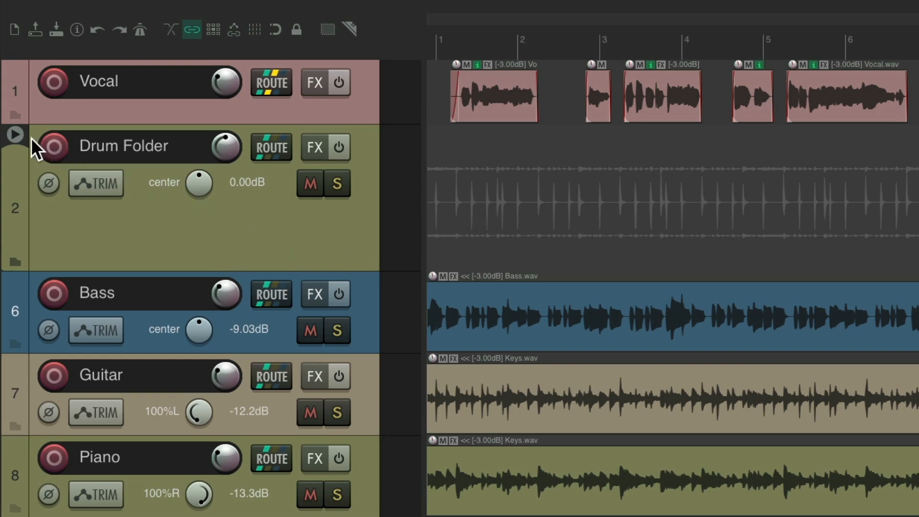
{"action": "left_click", "coordinate": [14, 135]}
{"action": "left_click", "coordinate": [15, 136]}
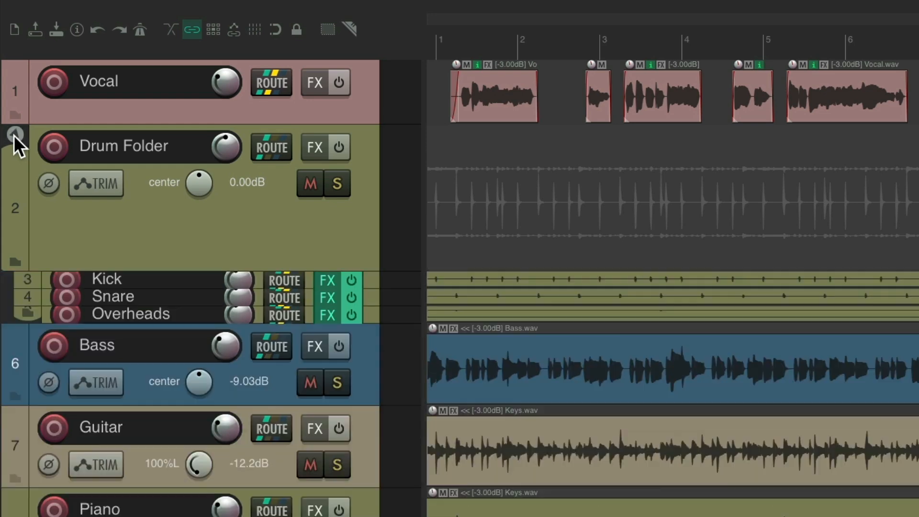
{"action": "left_click", "coordinate": [14, 135]}
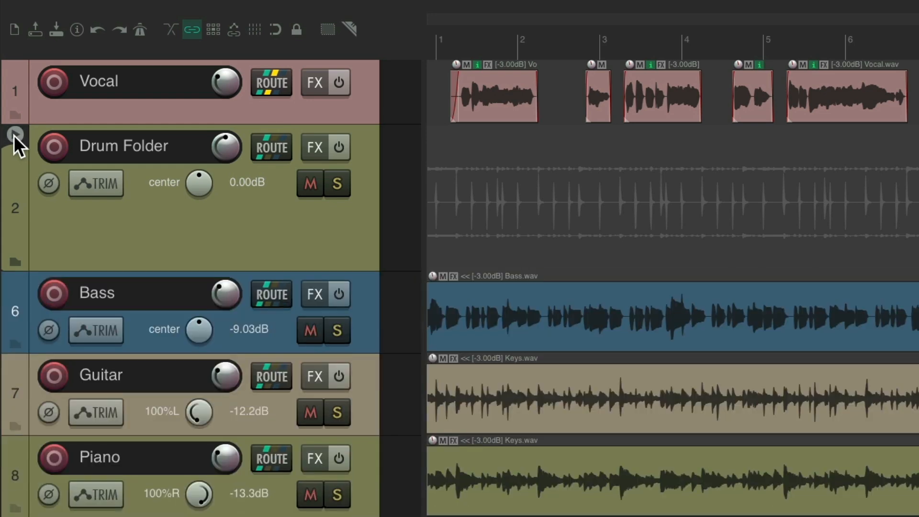
{"action": "left_click", "coordinate": [14, 135]}
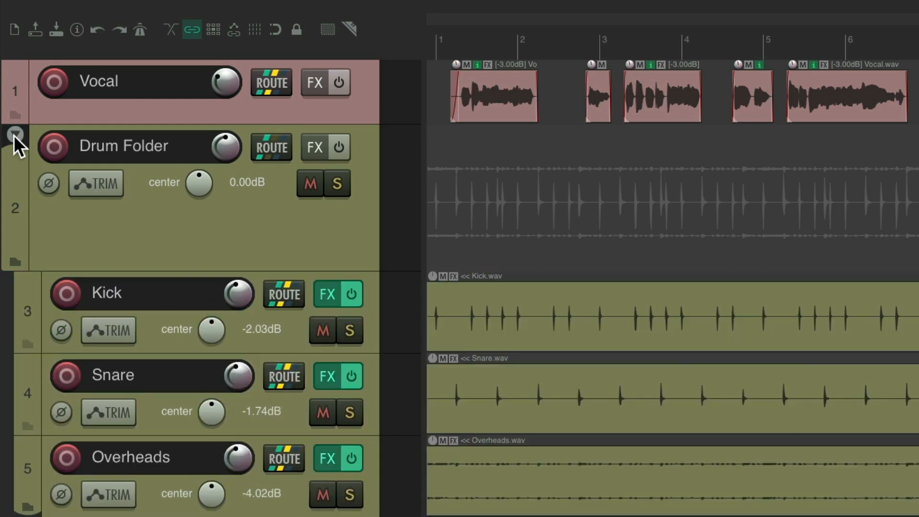
{"action": "left_click", "coordinate": [14, 135]}
{"action": "left_click", "coordinate": [15, 135]}
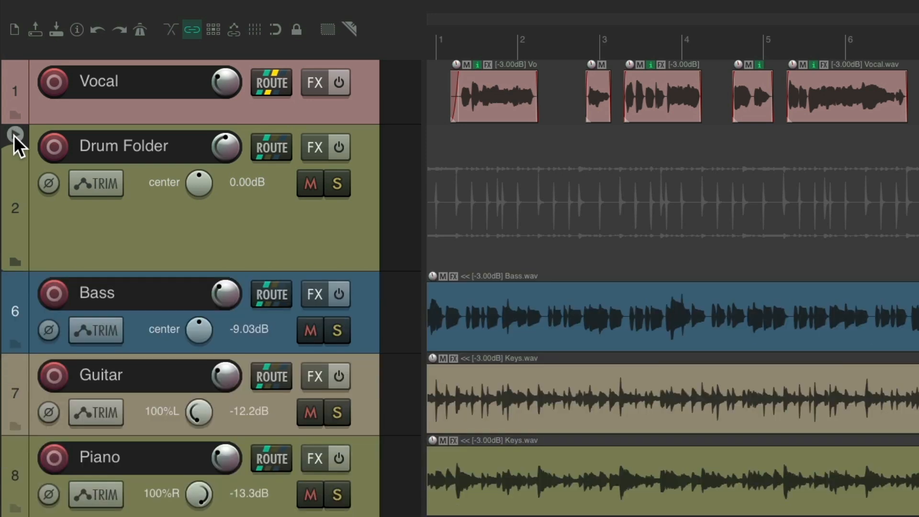
Change the folder collapse cycle for track heights to "Normal, hidden" in the preferences.
{"action": "key", "text": "super+comma"}
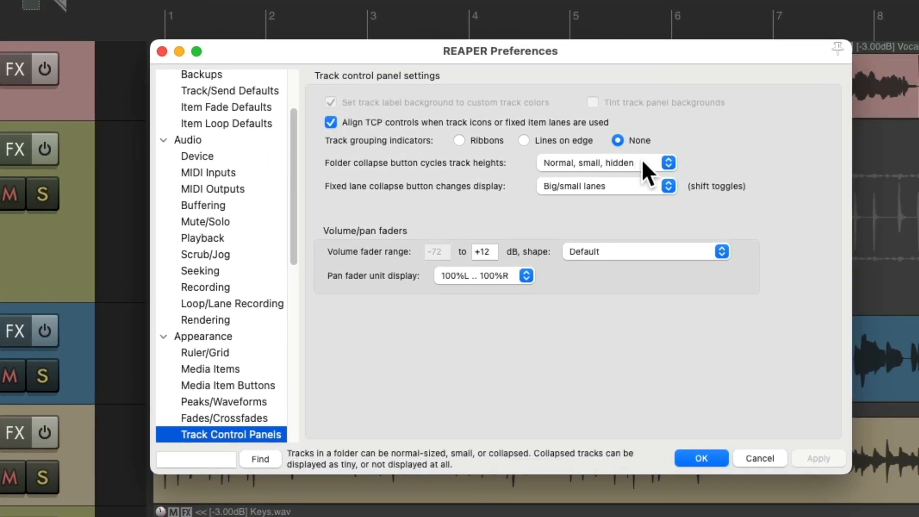
{"action": "left_click", "coordinate": [642, 162]}
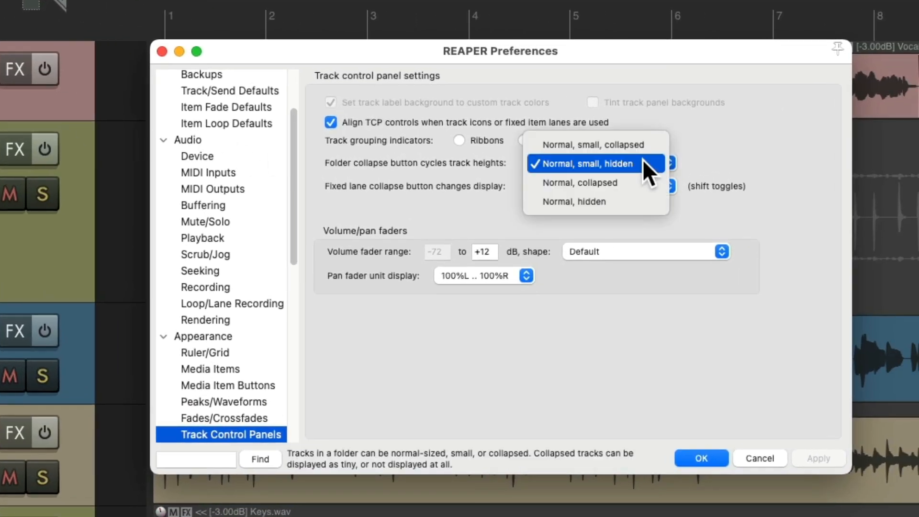
{"action": "left_click", "coordinate": [636, 200]}
{"action": "key", "text": "Return"}
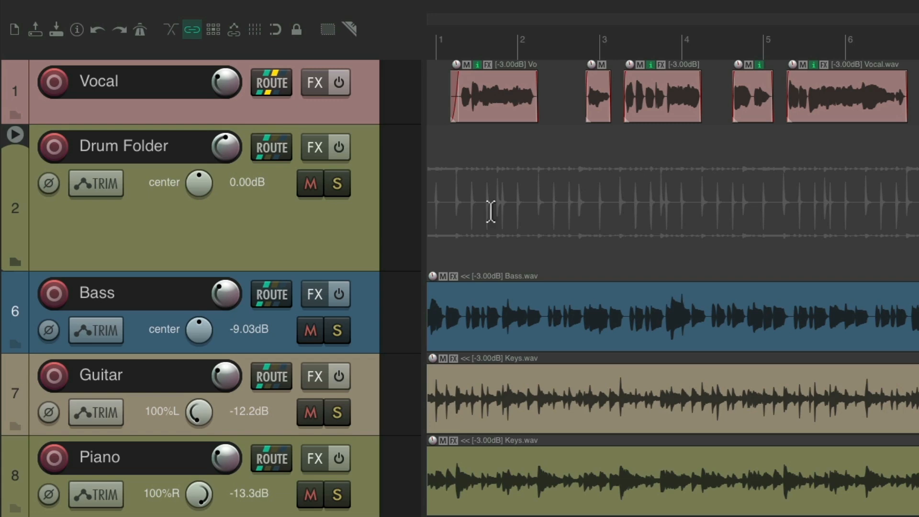
Toggle the Drum Folder's child tracks between full size and hidden, leaving them at full size.
{"action": "left_click", "coordinate": [15, 134]}
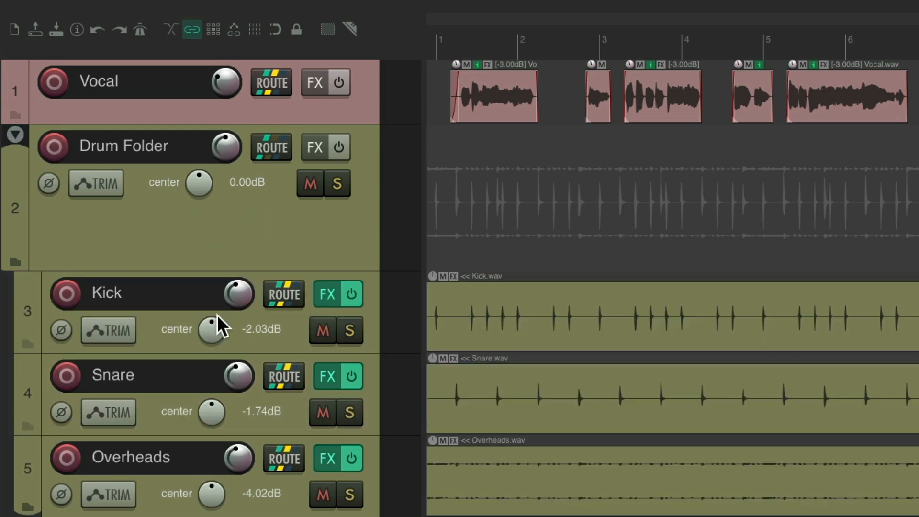
{"action": "left_click", "coordinate": [18, 136]}
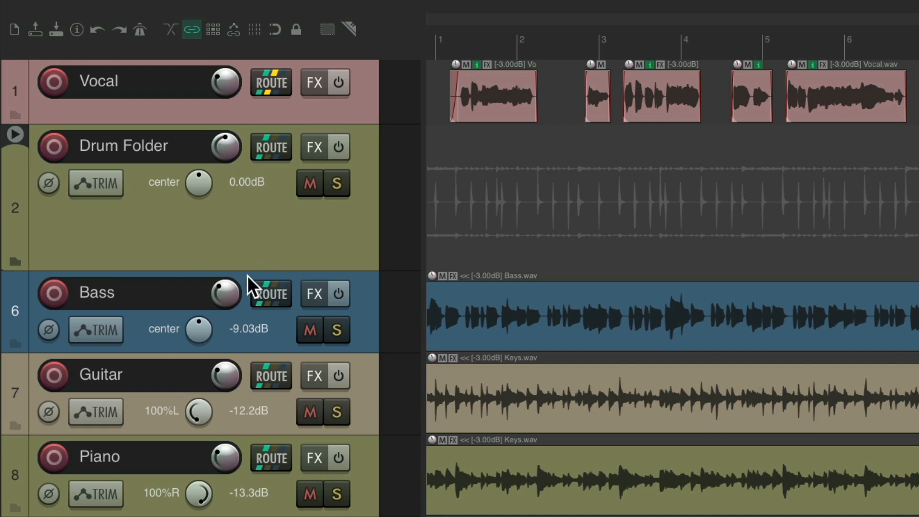
{"action": "left_click", "coordinate": [18, 135]}
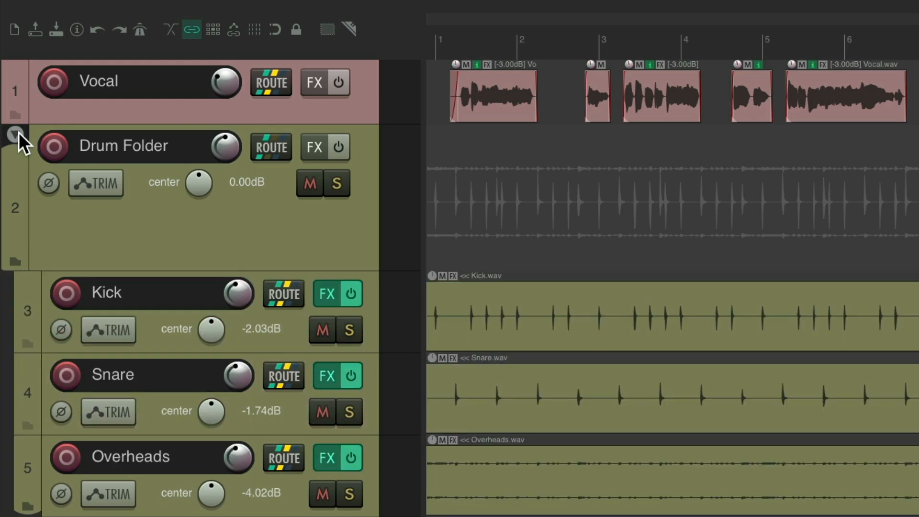
Switch the folder collapse cycle for track heights back to "Normal, small, hidden" in the preferences.
{"action": "key", "text": "super+comma"}
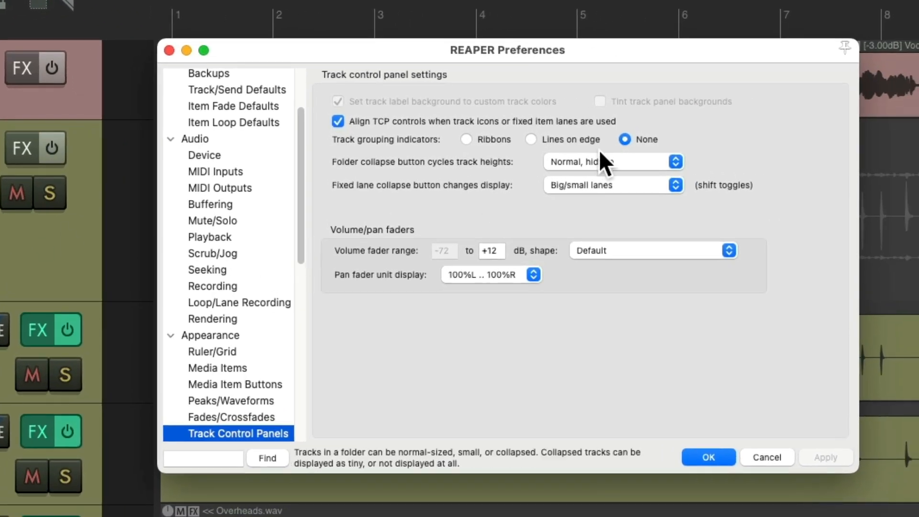
{"action": "left_click", "coordinate": [621, 160]}
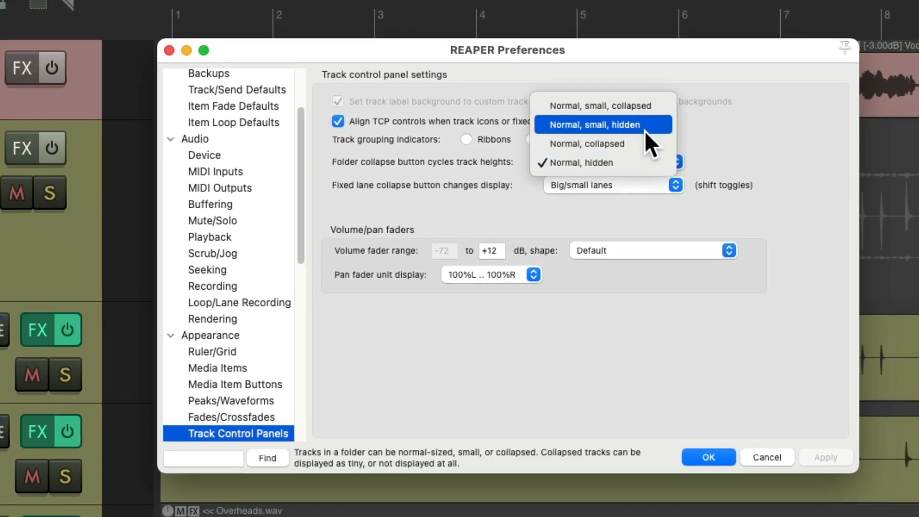
{"action": "left_click", "coordinate": [647, 126]}
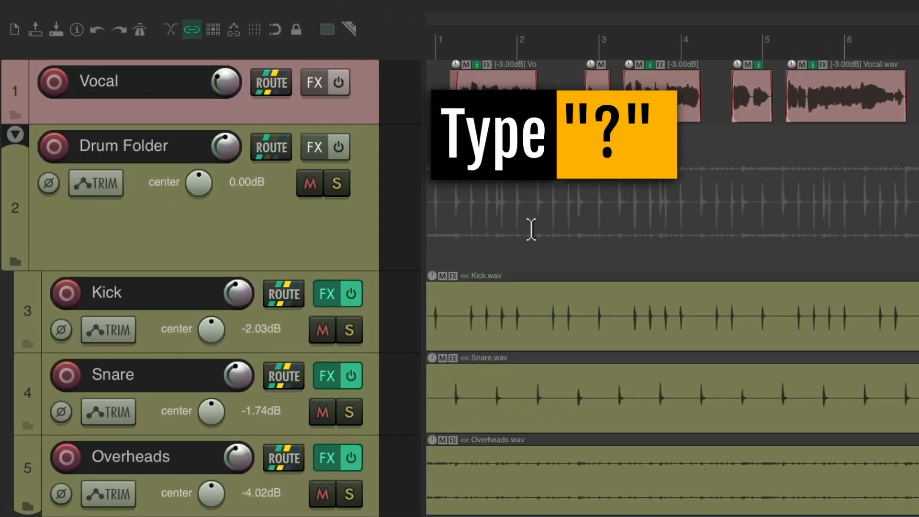
Filter the actions by "folder" and assign the shortcut Control+H to "Track: Cycle folder collapsed state".
{"action": "key", "text": "shift+slash"}
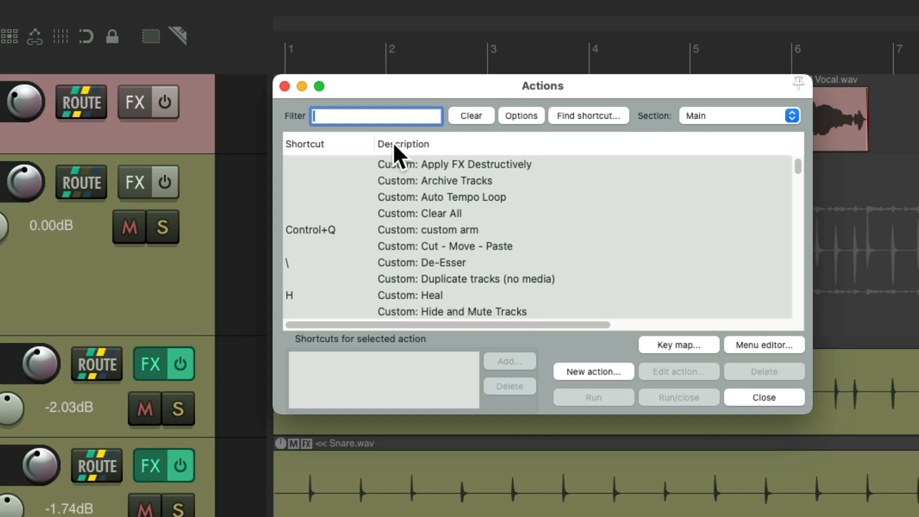
{"action": "type", "text": "folder"}
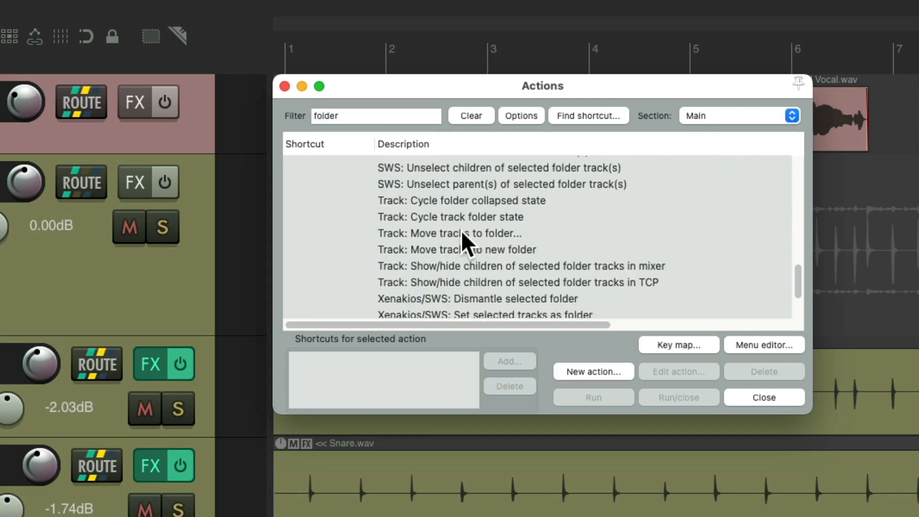
{"action": "left_click", "coordinate": [455, 201]}
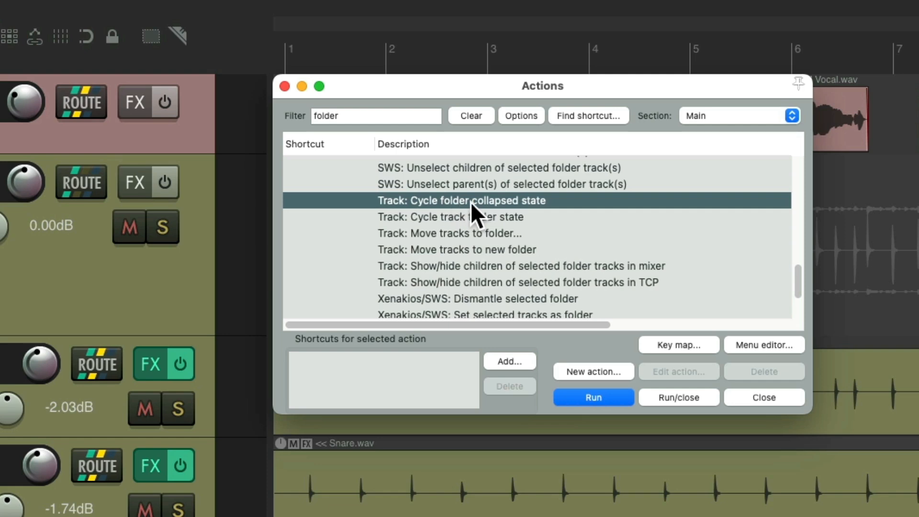
{"action": "left_click", "coordinate": [520, 360]}
{"action": "key", "text": "ctrl+h"}
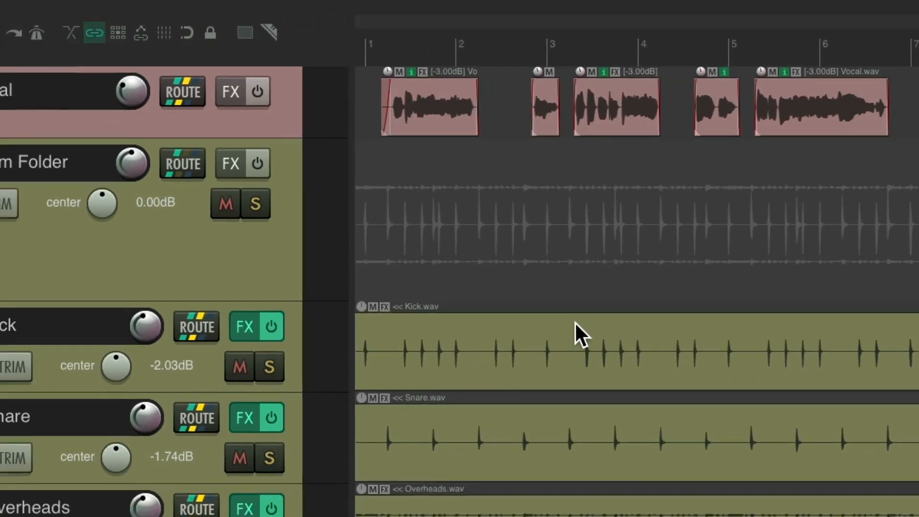
Select the Drum Folder track and repeatedly run the newly assigned action to cycle its children through small, hidden and full size.
{"action": "left_click", "coordinate": [257, 248]}
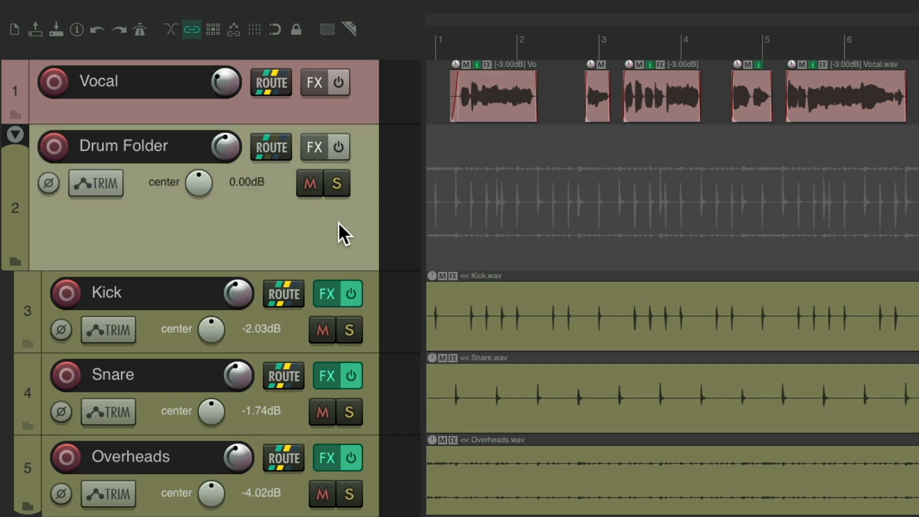
{"action": "key", "text": "ctrl+h"}
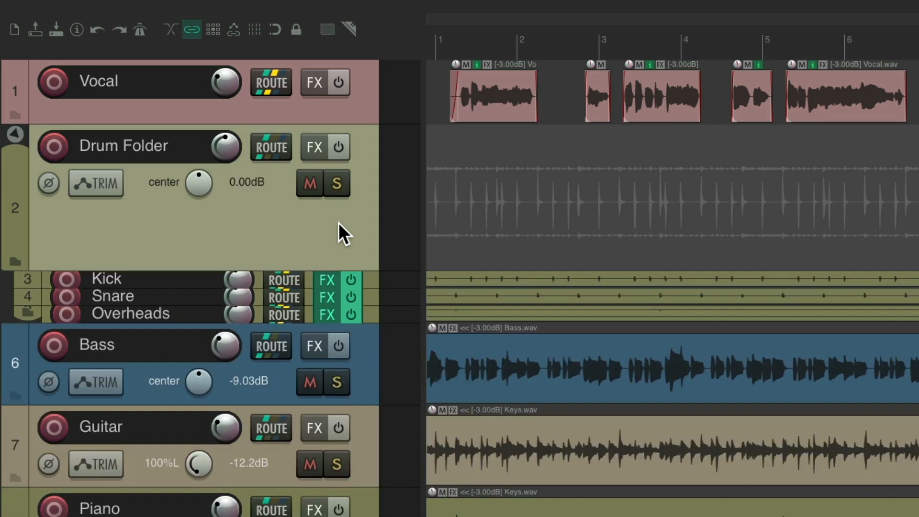
{"action": "key", "text": "ctrl+h"}
{"action": "key", "text": "ctrl+h"}
{"action": "key", "text": "ctrl+h"}
{"action": "key", "text": "ctrl+h"}
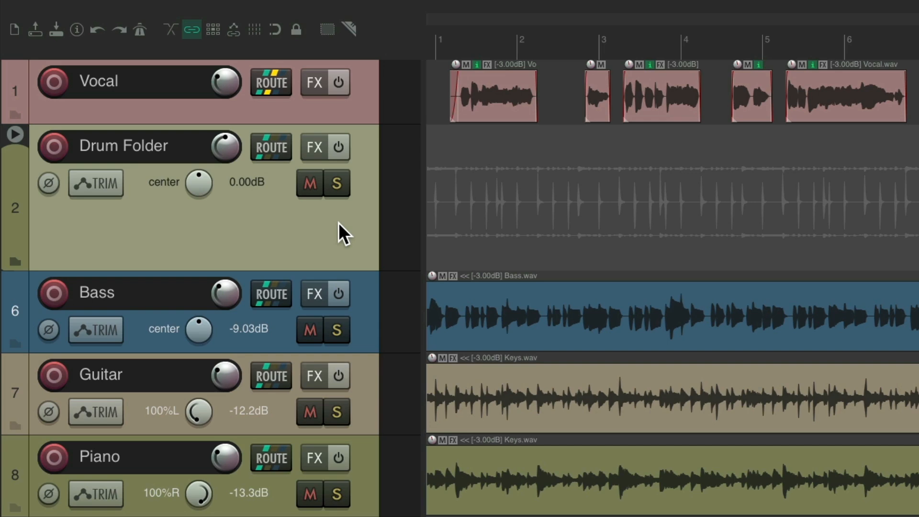
{"action": "key", "text": "ctrl+h"}
{"action": "key", "text": "ctrl+h"}
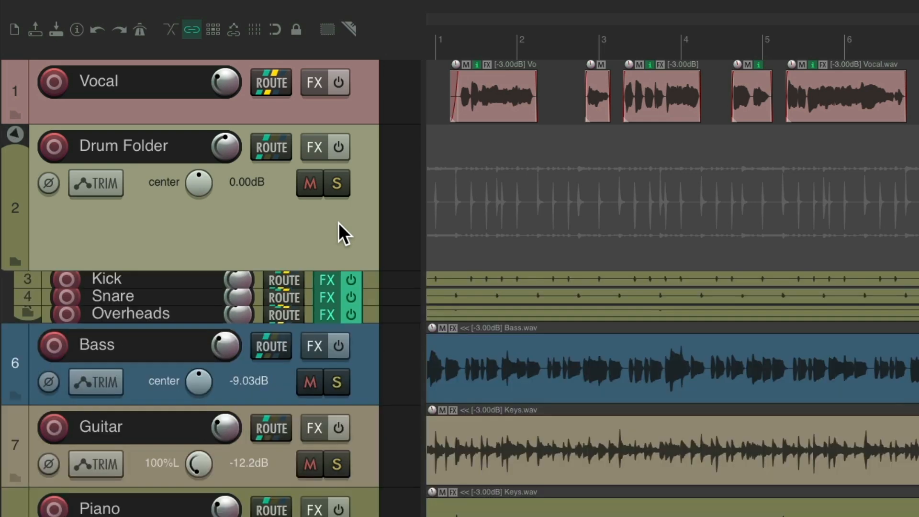
{"action": "key", "text": "ctrl+h"}
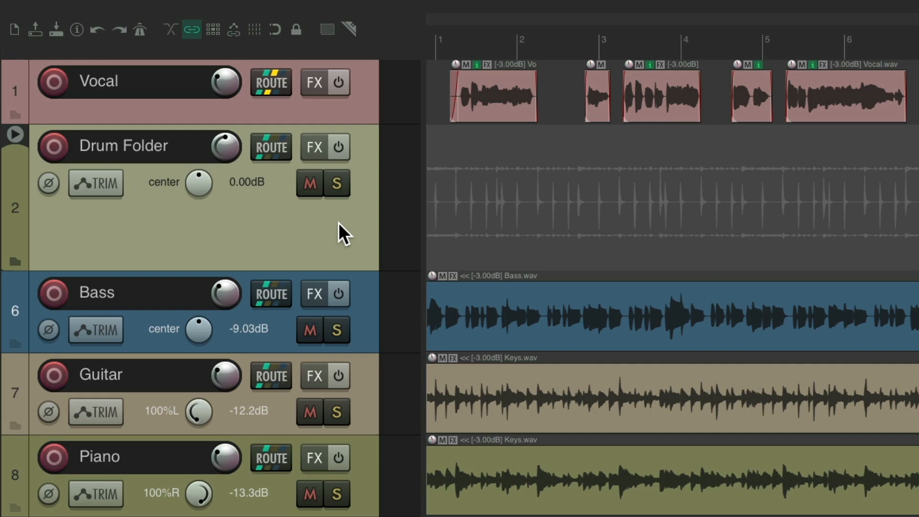
{"action": "key", "text": "ctrl+h"}
Assign the shortcut Control+H to the action "Track: Show/hide children of selected folder tracks in TCP".
{"action": "key", "text": "shift+slash"}
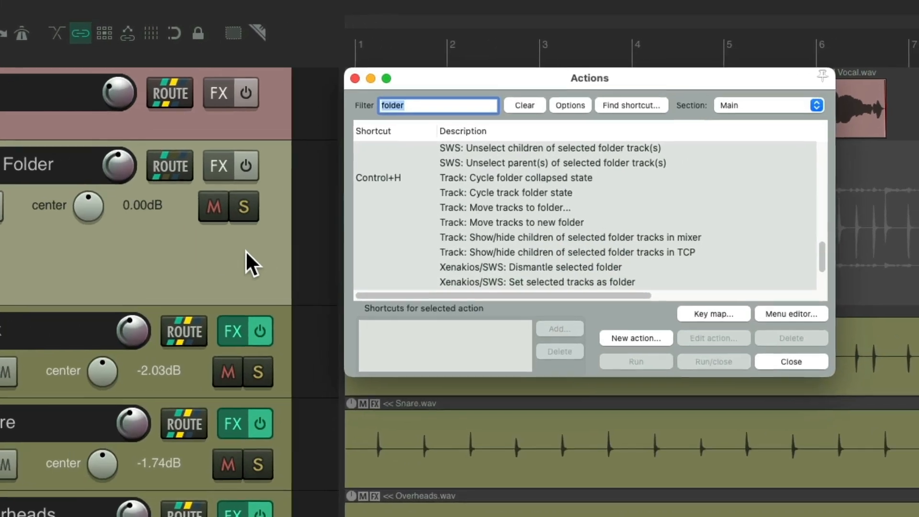
{"action": "left_click", "coordinate": [470, 274]}
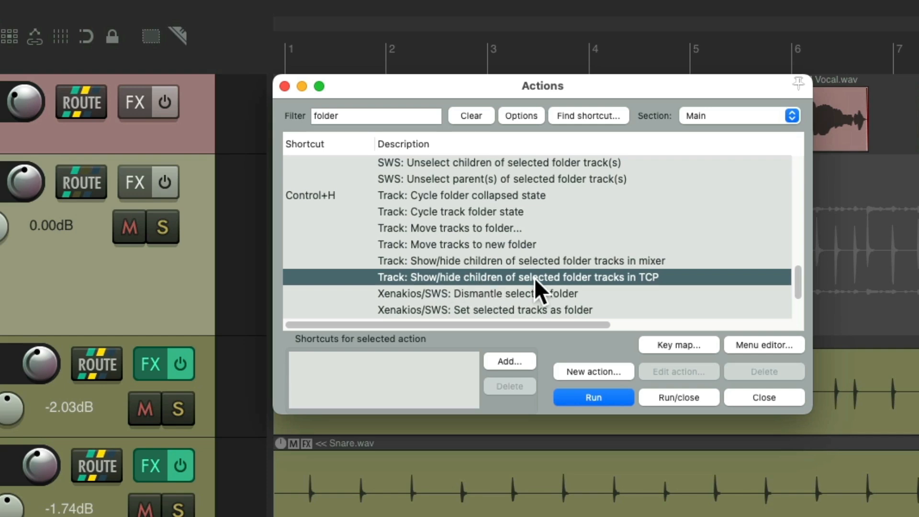
{"action": "left_click", "coordinate": [544, 263]}
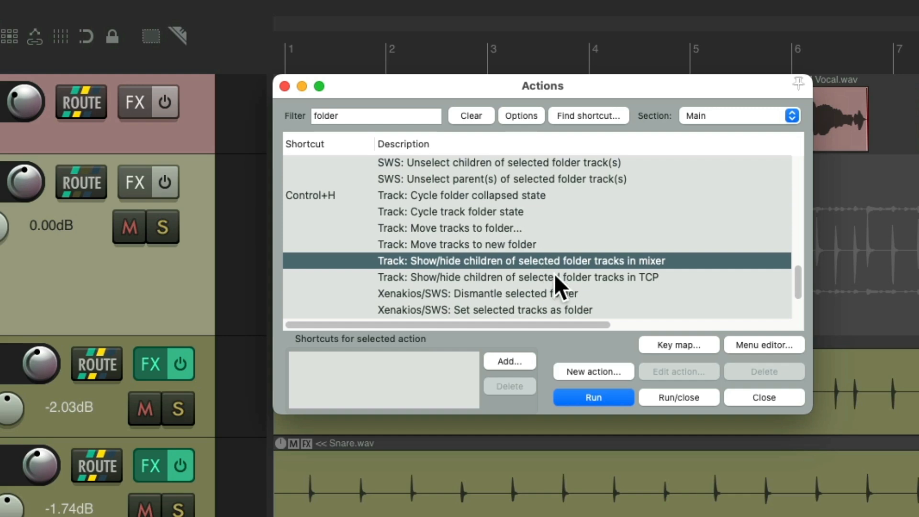
{"action": "left_click", "coordinate": [553, 274]}
{"action": "right_click", "coordinate": [541, 276]}
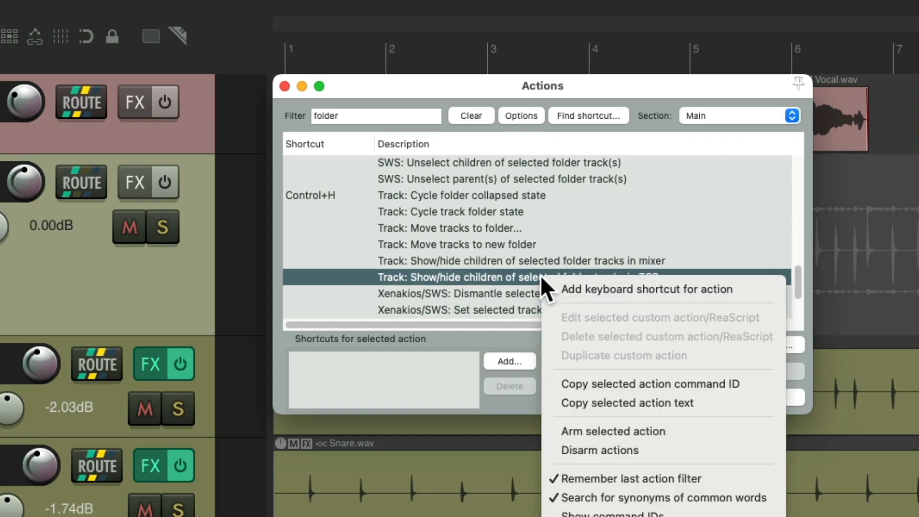
{"action": "left_click", "coordinate": [556, 290]}
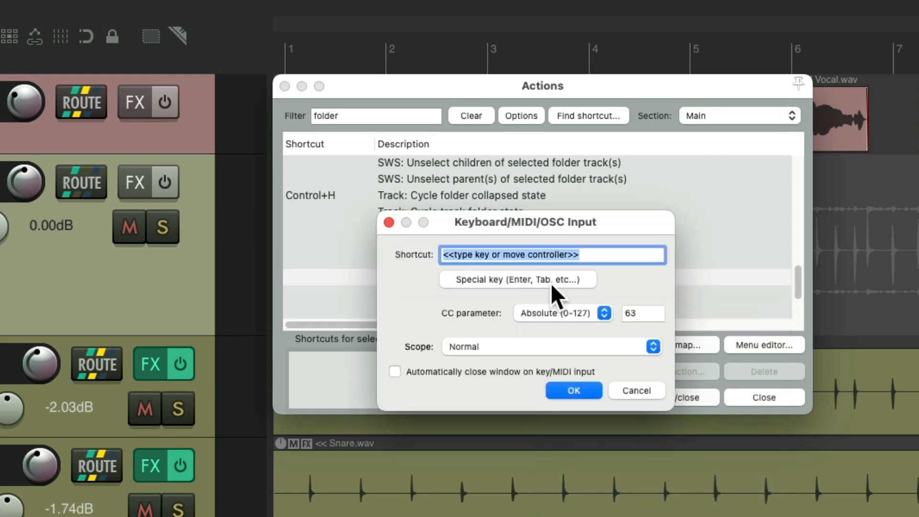
{"action": "key", "text": "ctrl+h"}
{"action": "key", "text": "Return"}
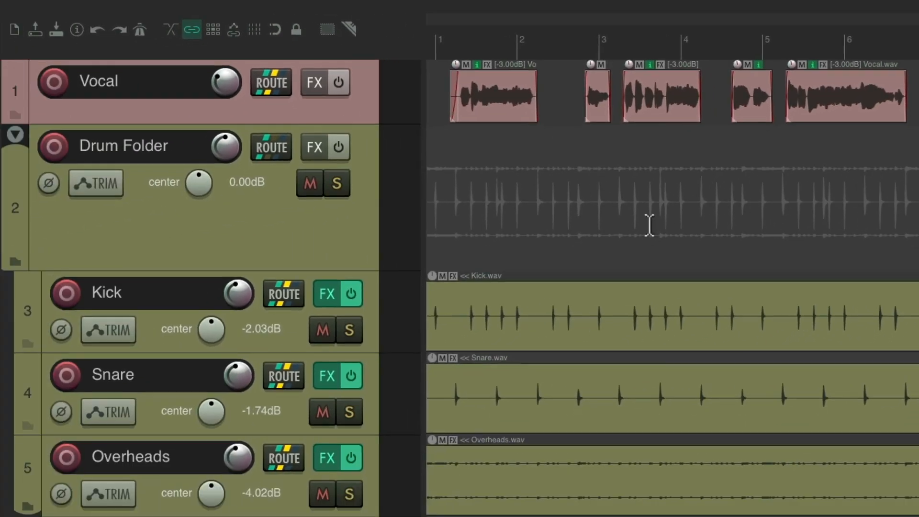
Select the Drum Folder track and repeatedly run the reassigned action to hide and show its child tracks, leaving them shown.
{"action": "left_click", "coordinate": [352, 234]}
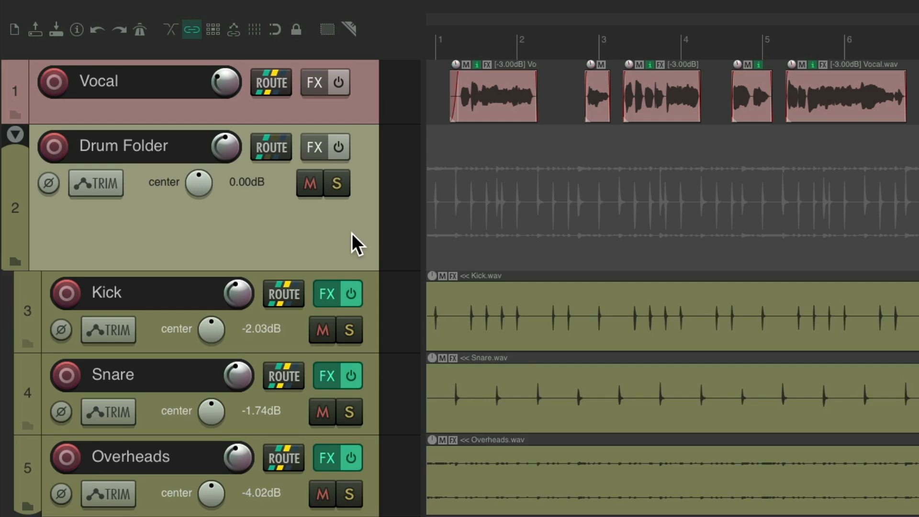
{"action": "key", "text": "ctrl+h"}
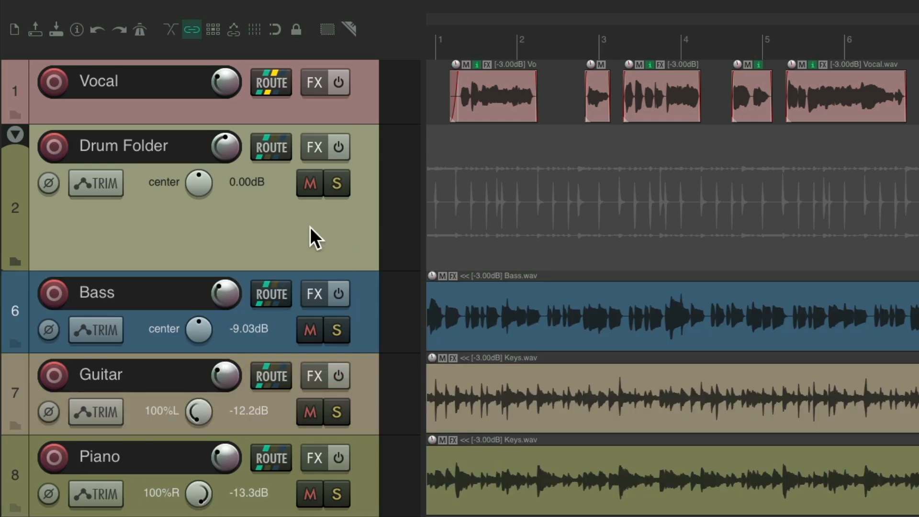
{"action": "key", "text": "ctrl+h"}
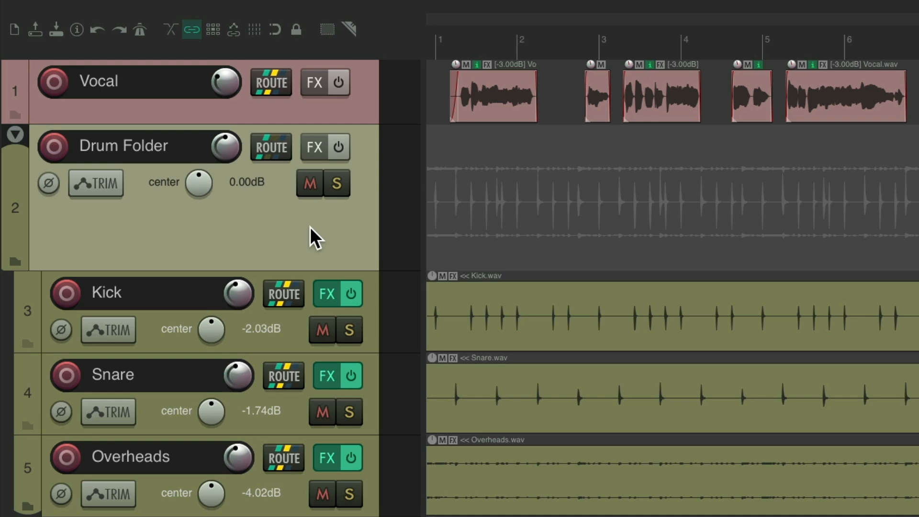
{"action": "key", "text": "ctrl+h"}
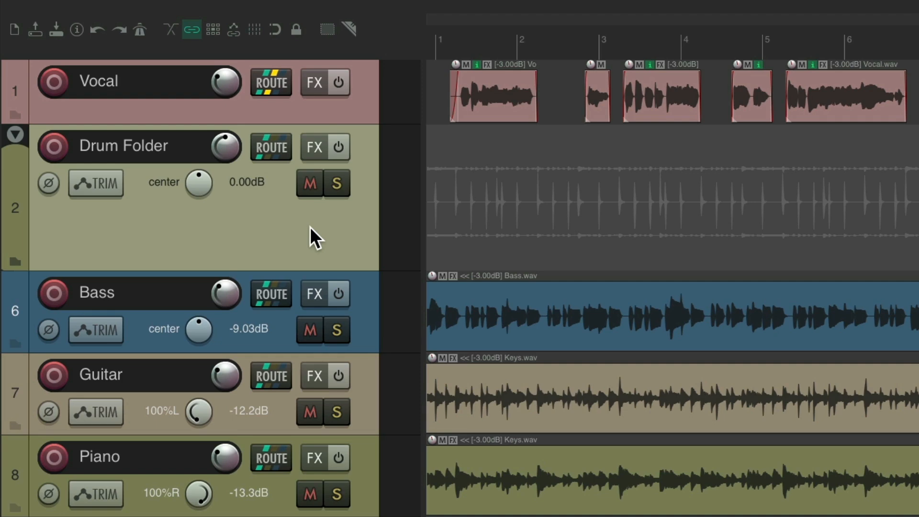
{"action": "key", "text": "ctrl+h"}
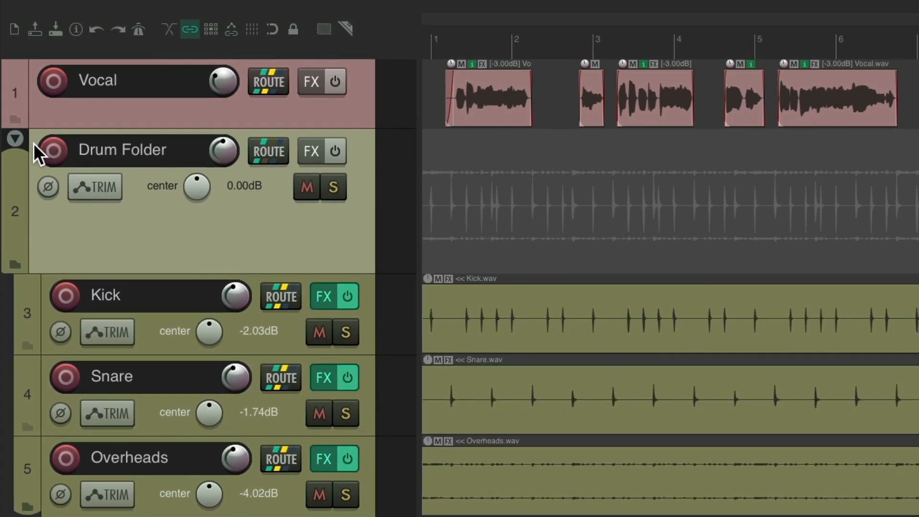
Cycle the Drum Folder's children through their collapse heights, and open the folder collapse track height choices in the preferences.
{"action": "left_click", "coordinate": [15, 139]}
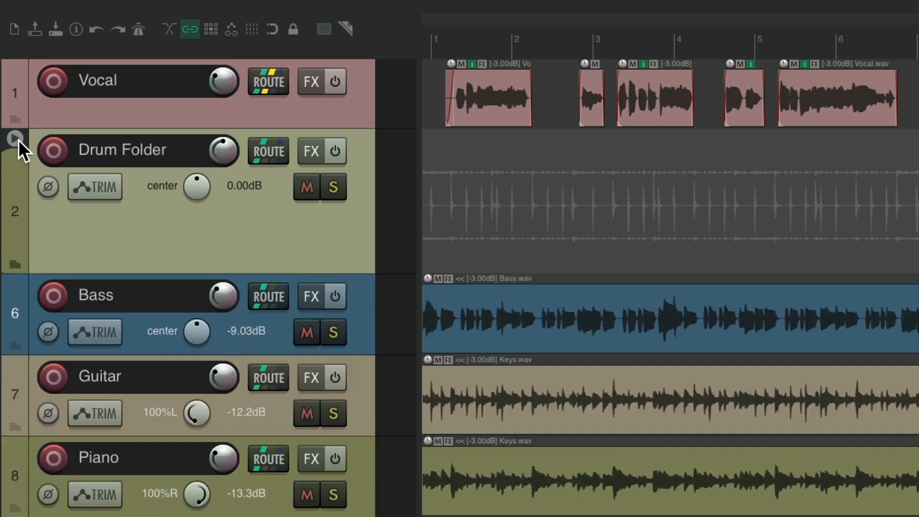
{"action": "left_click", "coordinate": [15, 138]}
{"action": "left_click", "coordinate": [15, 138]}
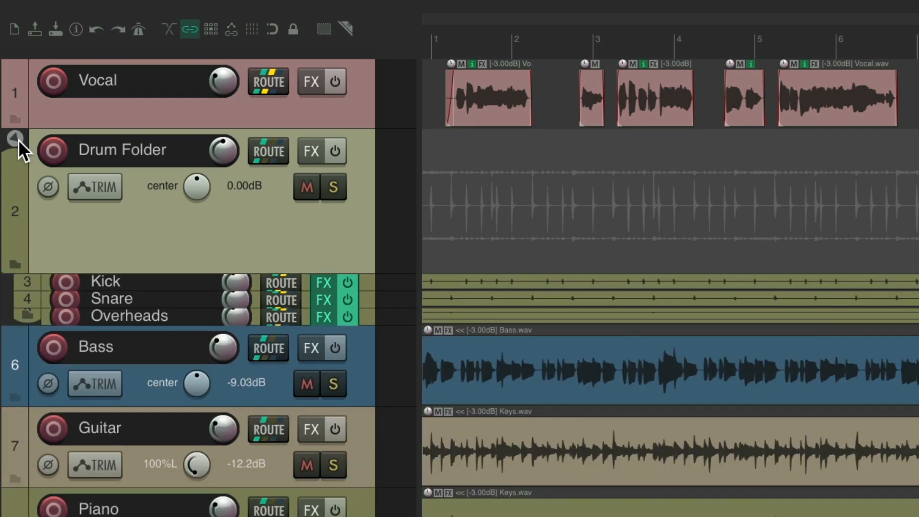
{"action": "left_click", "coordinate": [14, 138]}
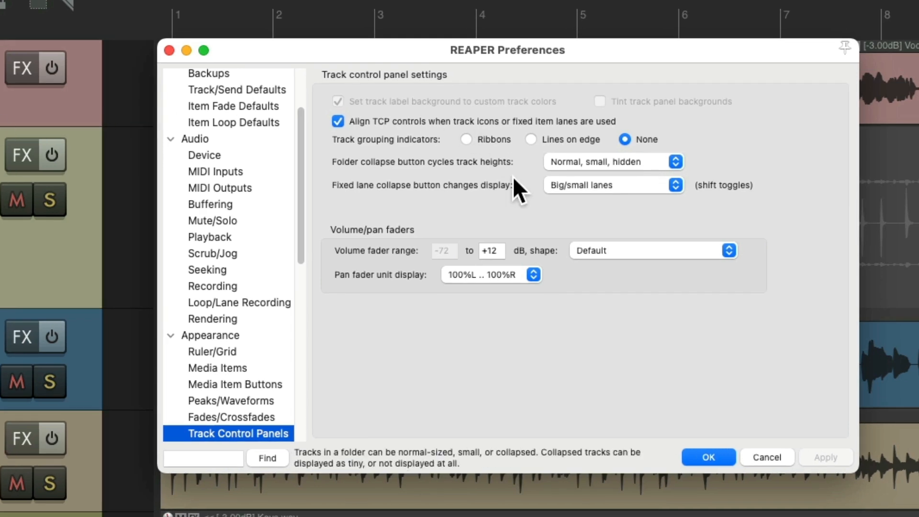
{"action": "left_click", "coordinate": [657, 162]}
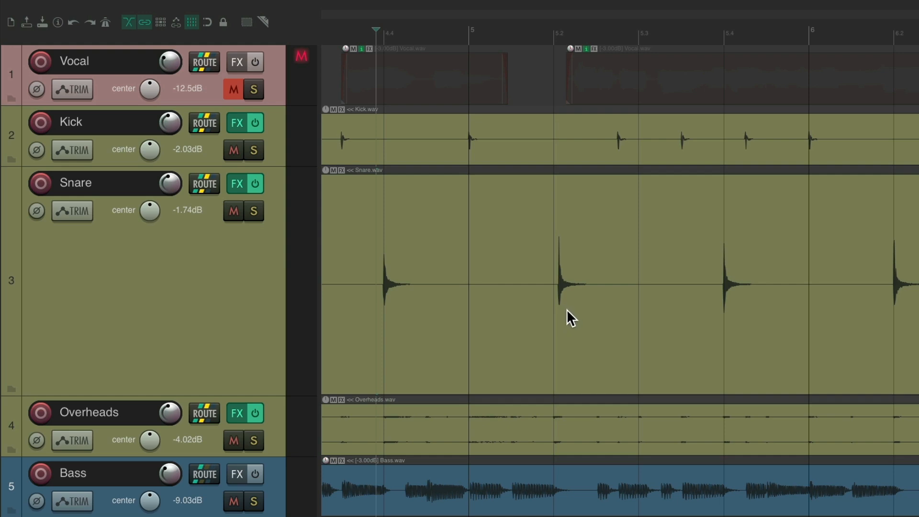
Play the section around measure 5 twice to check the timing of the snare hits.
{"action": "key", "text": "space"}
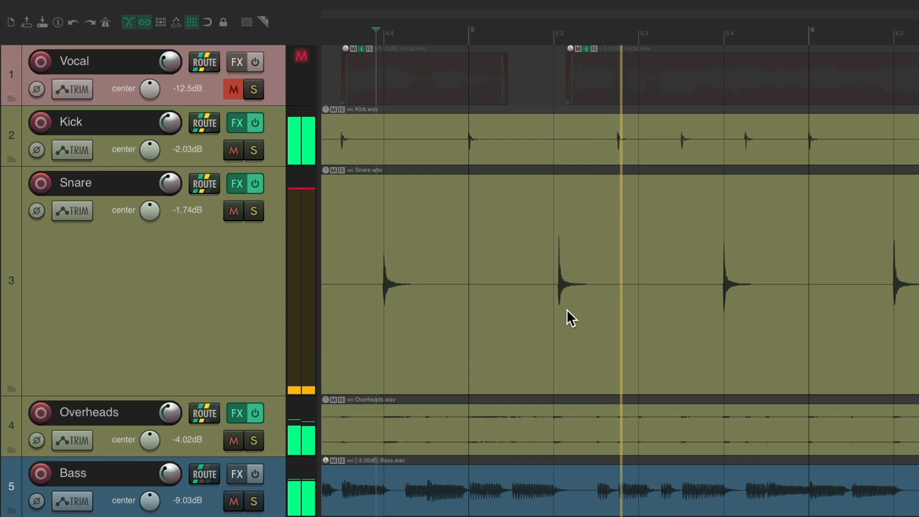
{"action": "key", "text": "space"}
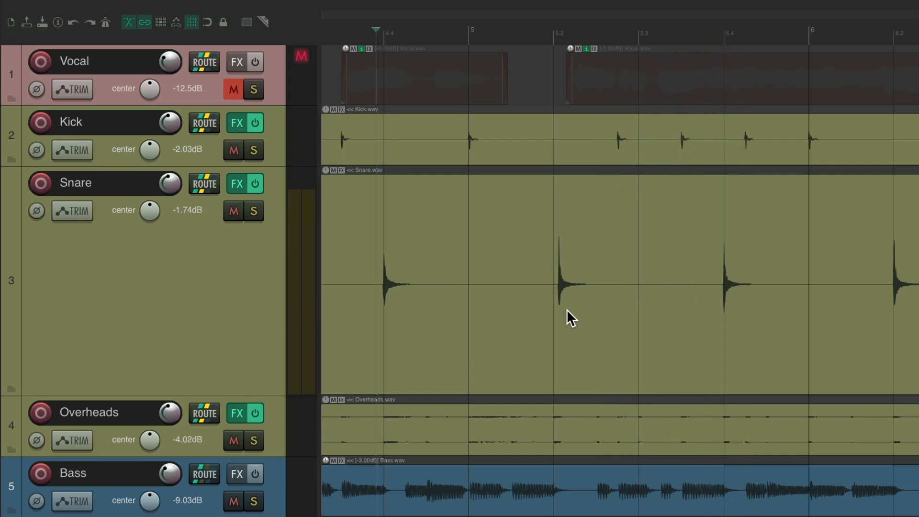
{"action": "key", "text": "space"}
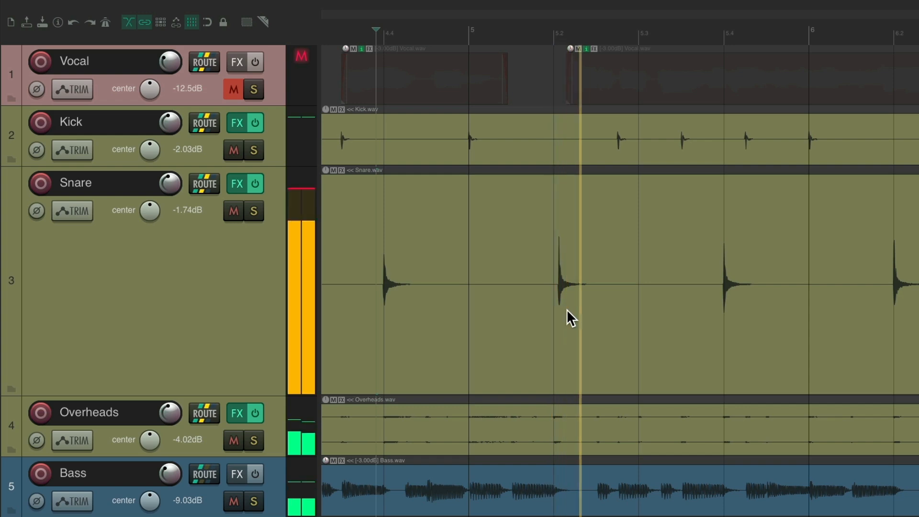
{"action": "key", "text": "space"}
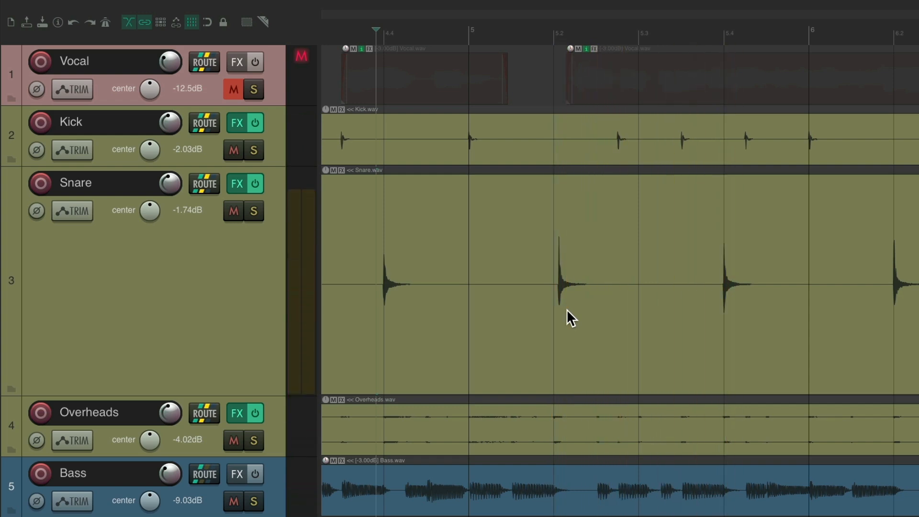
Split the Snare item just before and after the late hit following measure 5.
{"action": "scroll", "coordinate": [567, 311], "scroll_direction": "up", "scroll_amount": 5}
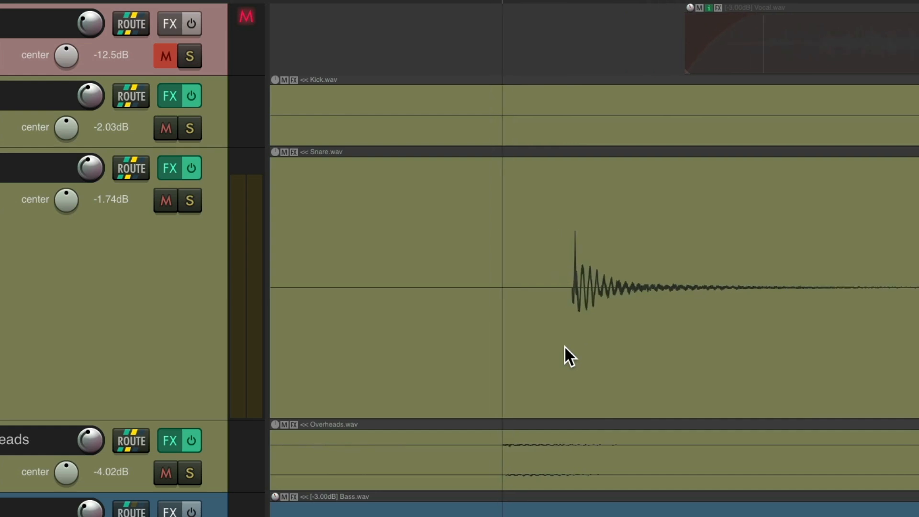
{"action": "scroll", "coordinate": [564, 346], "scroll_direction": "left", "scroll_amount": 1}
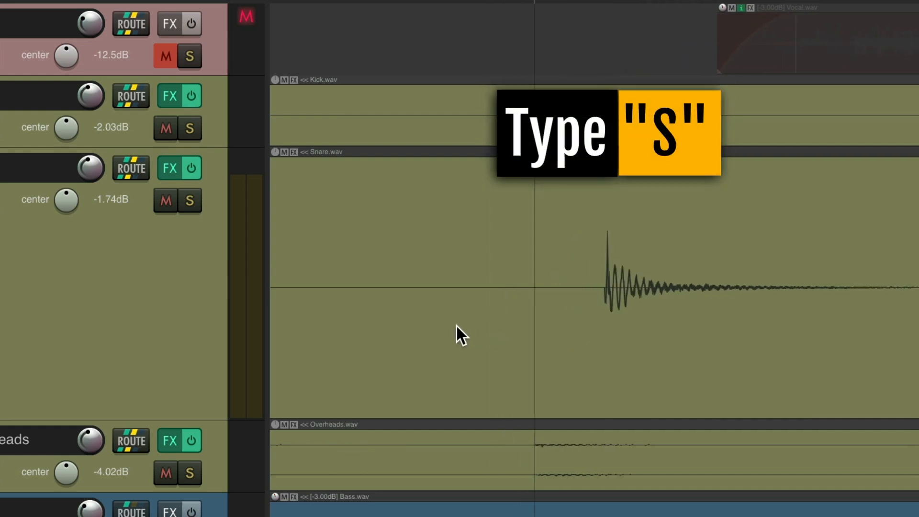
{"action": "key", "text": "s"}
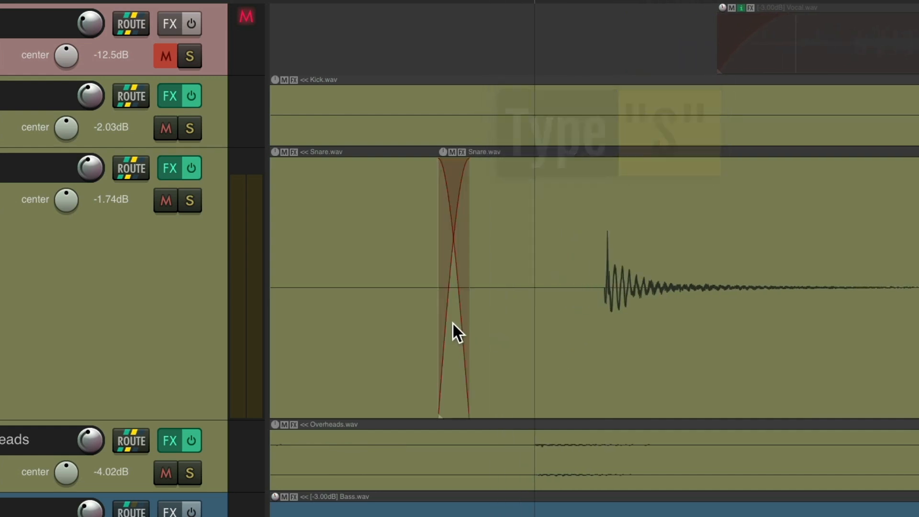
{"action": "scroll", "coordinate": [452, 322], "scroll_direction": "down", "scroll_amount": 3}
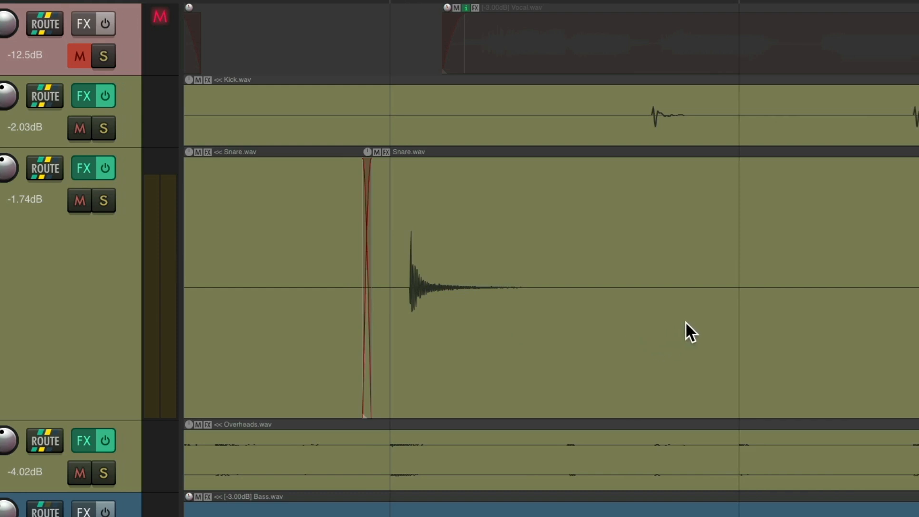
{"action": "key", "text": "s"}
Move the isolated snare segment earlier so that the start of its hit lines up with the grid line.
{"action": "scroll", "coordinate": [407, 341], "scroll_direction": "up", "scroll_amount": 4}
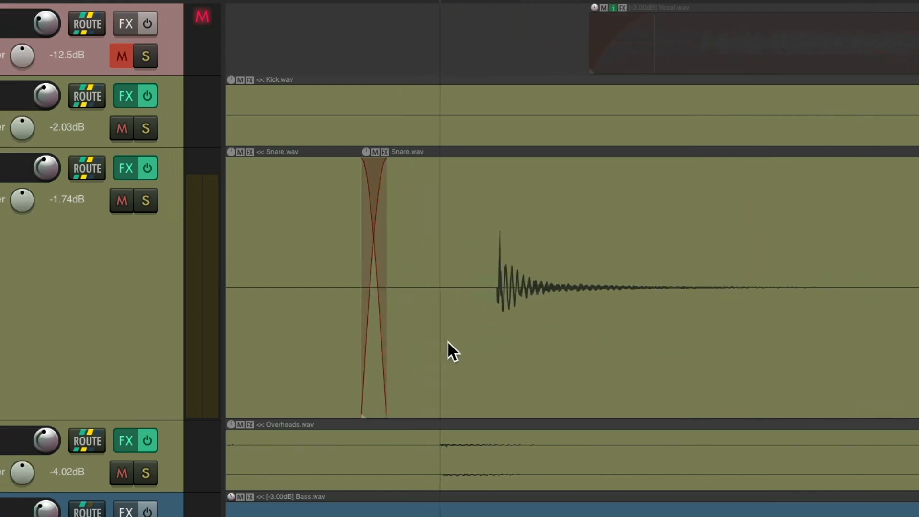
{"action": "mouse_move", "coordinate": [519, 278]}
{"action": "left_mouse_down"}
{"action": "mouse_move", "coordinate": [455, 278]}
{"action": "mouse_move", "coordinate": [529, 291]}
{"action": "left_mouse_up"}
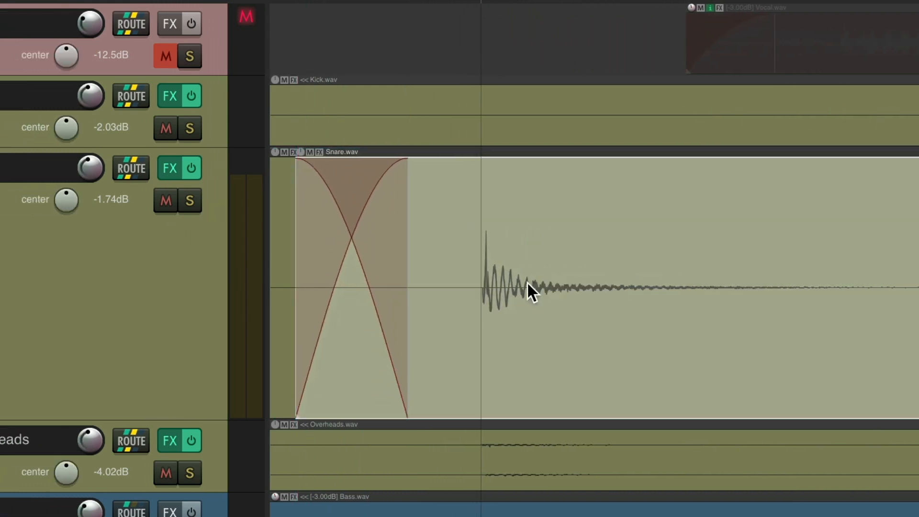
{"action": "scroll", "coordinate": [498, 335], "scroll_direction": "up", "scroll_amount": 5}
{"action": "left_click_drag", "start_coordinate": [511, 240], "coordinate": [498, 239]}
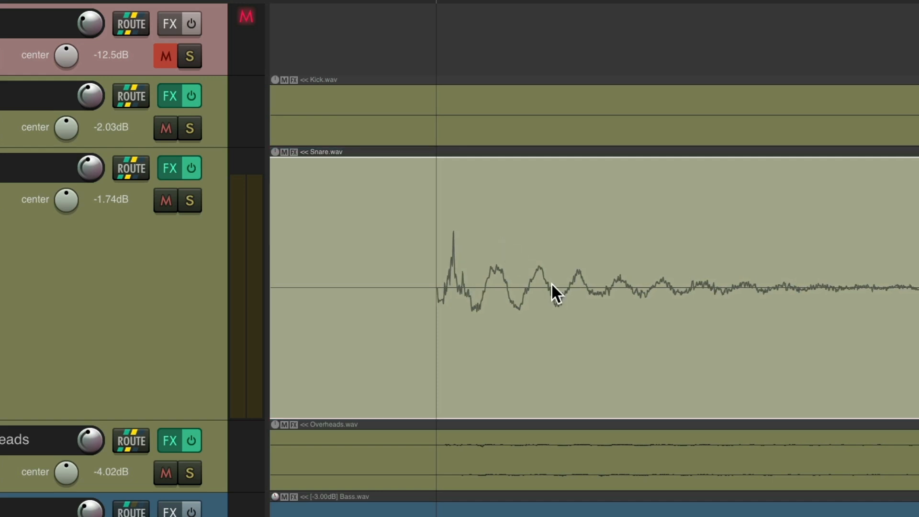
Shorten the crossfade before the moved snare hit and shift the boundary after it later in time.
{"action": "scroll", "coordinate": [551, 288], "scroll_direction": "down", "scroll_amount": 5}
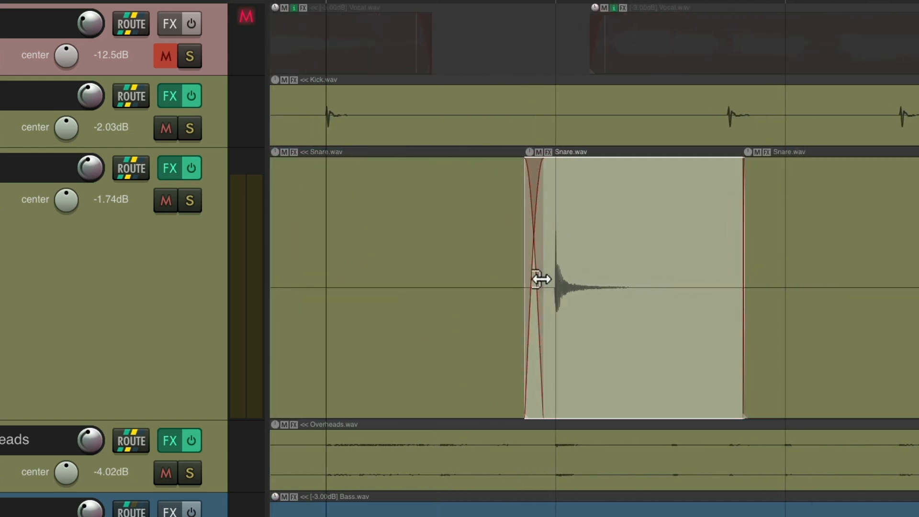
{"action": "mouse_move", "coordinate": [540, 277]}
{"action": "left_mouse_down"}
{"action": "mouse_move", "coordinate": [527, 289]}
{"action": "mouse_move", "coordinate": [503, 287]}
{"action": "mouse_move", "coordinate": [532, 288]}
{"action": "left_mouse_up"}
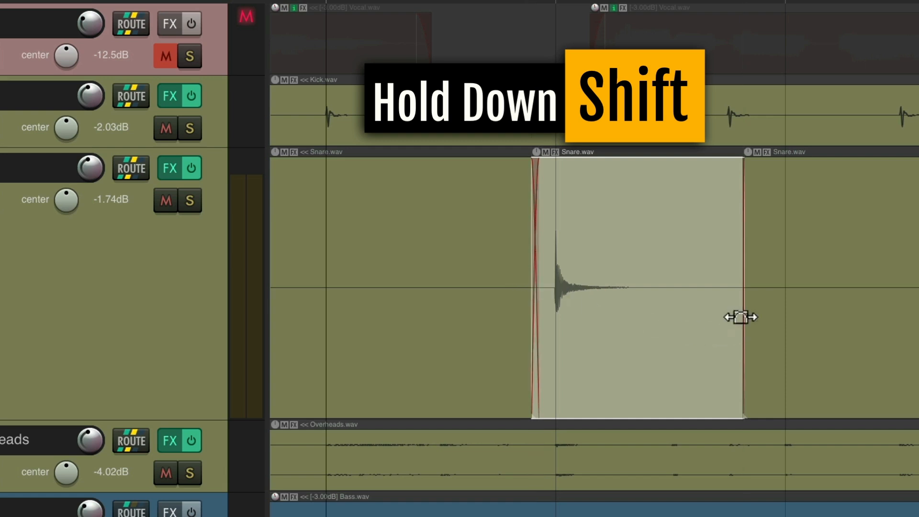
{"action": "left_click_drag", "start_coordinate": [742, 314], "coordinate": [818, 318]}
{"action": "scroll", "coordinate": [574, 297], "scroll_direction": "down", "scroll_amount": 4}
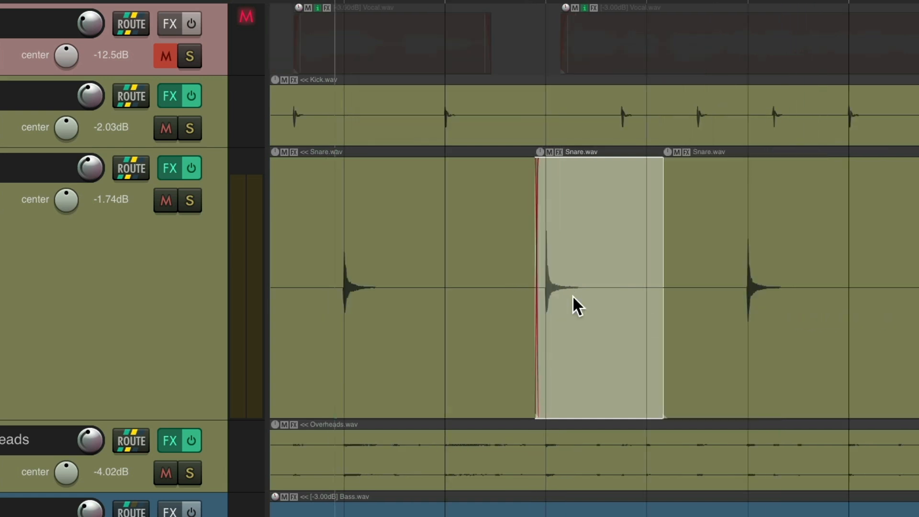
Undo the snare splits, move and crossfade edits, playing the section before and after to compare the timing.
{"action": "key", "text": "space"}
{"action": "key", "text": "ctrl+z"}
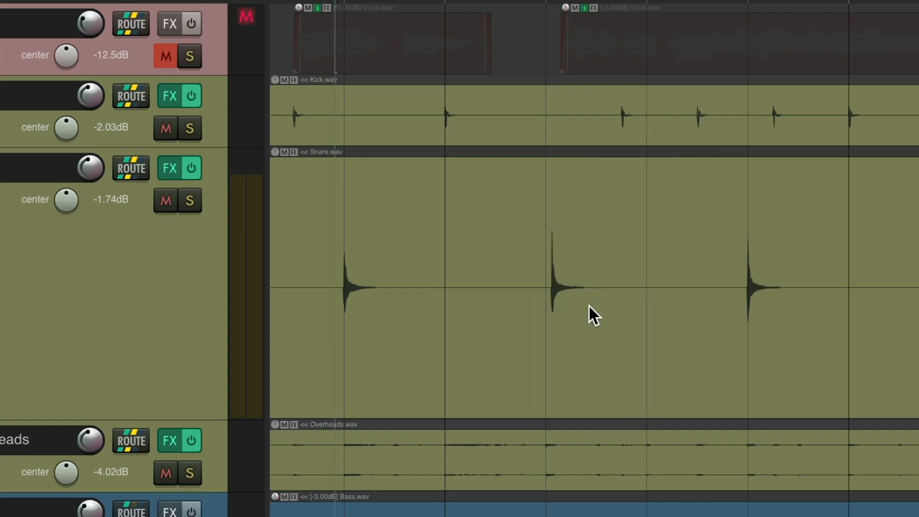
{"action": "key", "text": "space"}
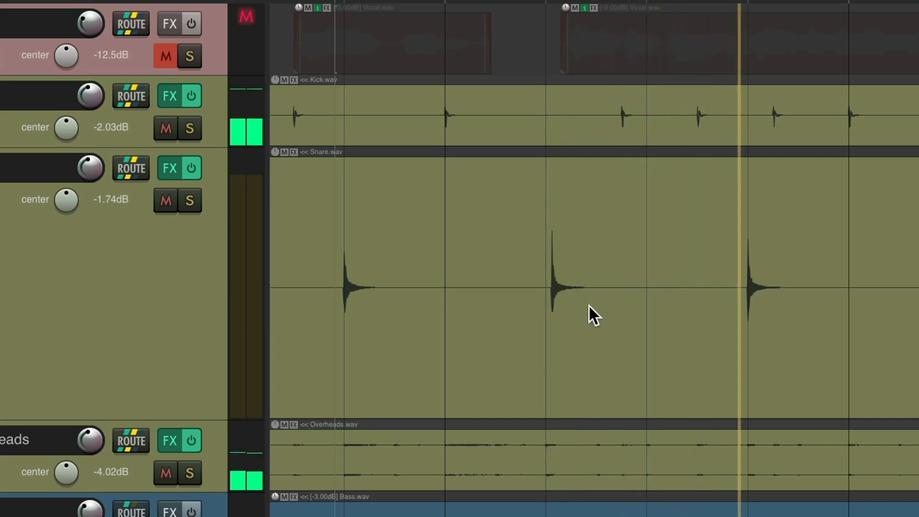
{"action": "key", "text": "space"}
Split the restored Snare item again just before and after the late hit to isolate it.
{"action": "scroll", "coordinate": [562, 356], "scroll_direction": "up", "scroll_amount": 5}
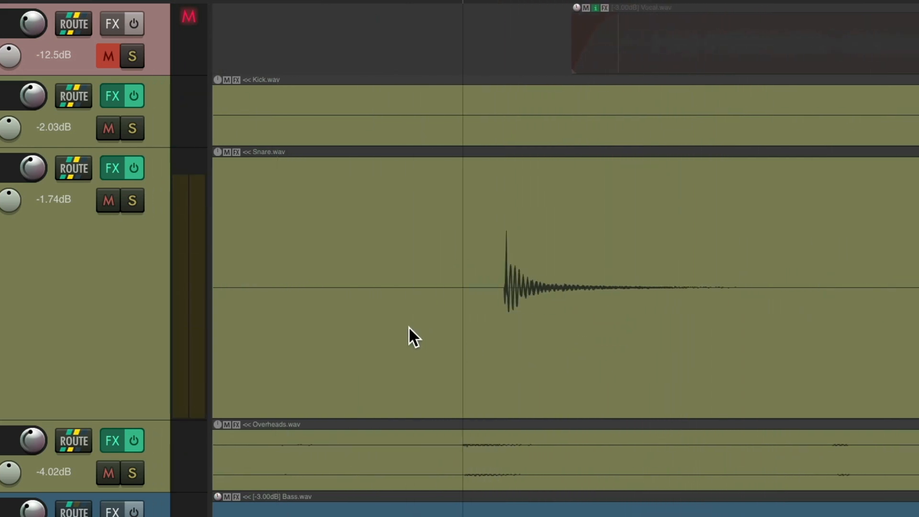
{"action": "key", "text": "s"}
{"action": "scroll", "coordinate": [396, 325], "scroll_direction": "down", "scroll_amount": 4}
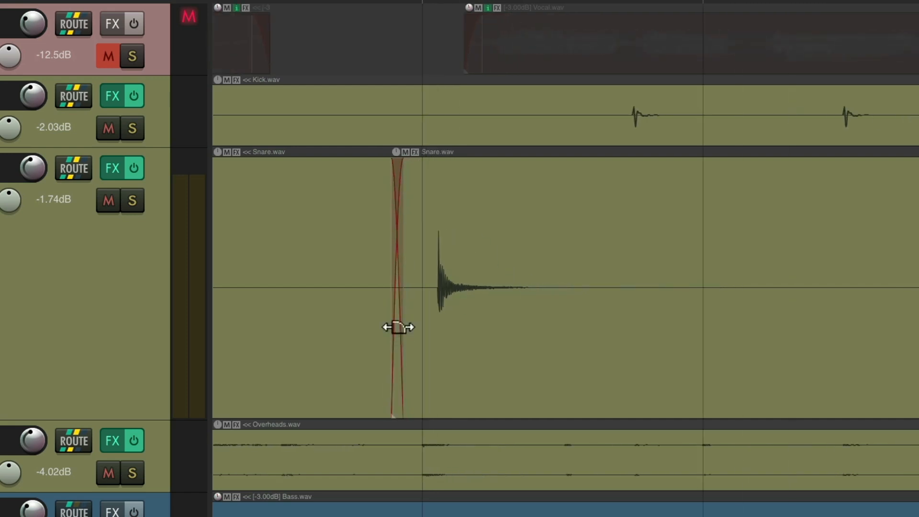
{"action": "key", "text": "s"}
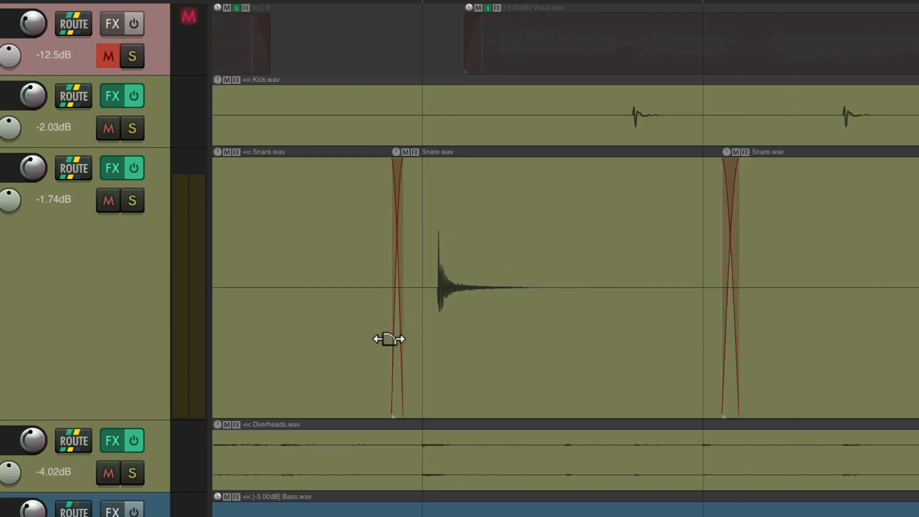
{"action": "scroll", "coordinate": [389, 339], "scroll_direction": "up", "scroll_amount": 4}
{"action": "scroll", "coordinate": [557, 346], "scroll_direction": "down", "scroll_amount": 3}
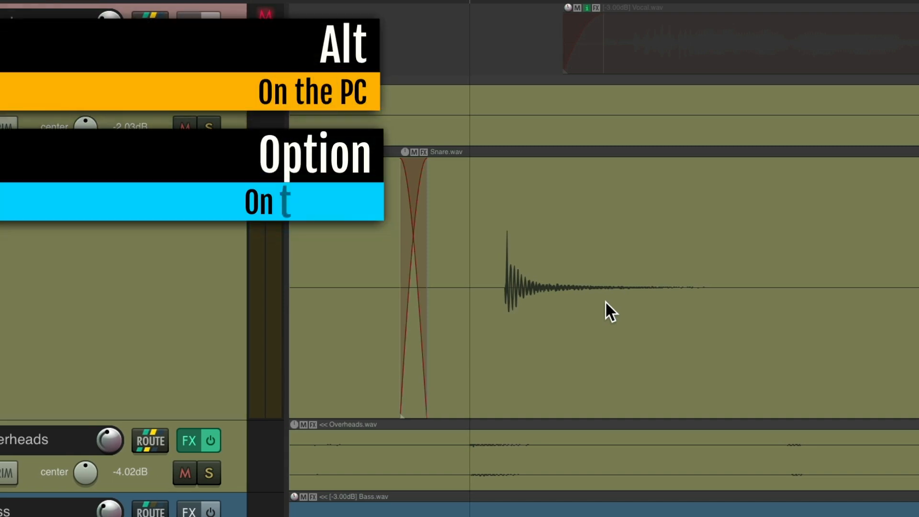
Slip the audio inside the isolated snare segment earlier so the hit's start lines up with the grid line.
{"action": "mouse_move", "coordinate": [593, 330]}
{"action": "left_mouse_down"}
{"action": "mouse_move", "coordinate": [542, 335]}
{"action": "mouse_move", "coordinate": [614, 329]}
{"action": "mouse_move", "coordinate": [494, 335]}
{"action": "mouse_move", "coordinate": [587, 329]}
{"action": "left_mouse_up"}
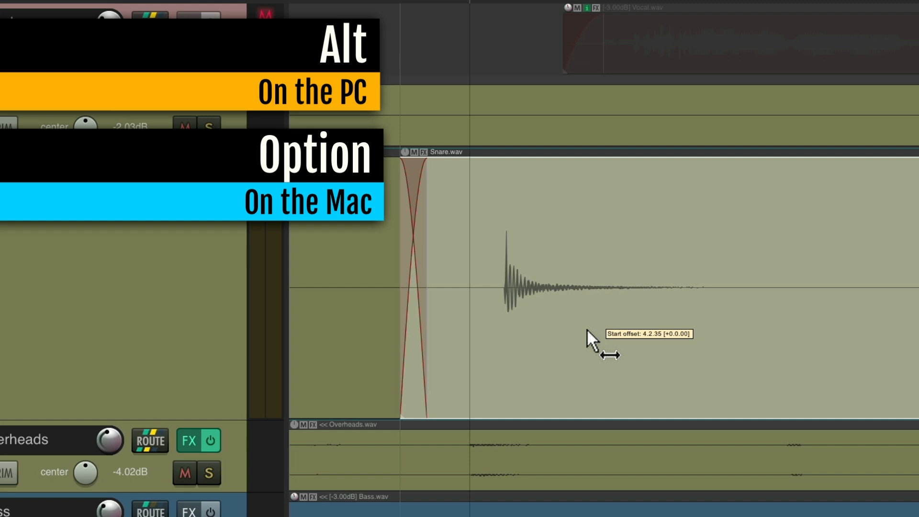
{"action": "left_click_drag", "start_coordinate": [587, 329], "coordinate": [553, 329]}
{"action": "scroll", "coordinate": [552, 329], "scroll_direction": "down", "scroll_amount": 3}
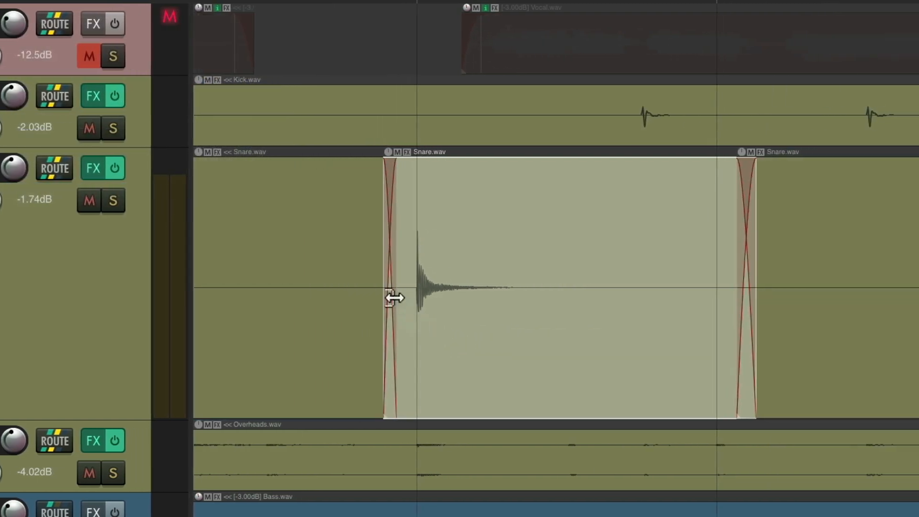
Shift the crossfade before the slipped snare hit earlier and the one after it later, and undo the snare edits.
{"action": "left_click_drag", "start_coordinate": [389, 289], "coordinate": [367, 290]}
{"action": "mouse_move", "coordinate": [761, 293]}
{"action": "left_mouse_down"}
{"action": "mouse_move", "coordinate": [698, 302]}
{"action": "mouse_move", "coordinate": [769, 302]}
{"action": "left_mouse_up"}
{"action": "scroll", "coordinate": [565, 295], "scroll_direction": "down", "scroll_amount": 3}
{"action": "key", "text": "space"}
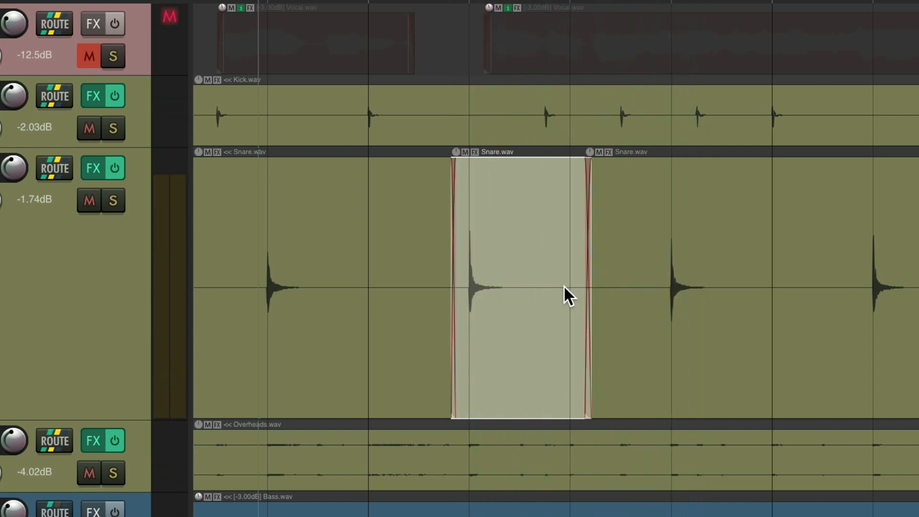
{"action": "key", "text": "ctrl+z"}
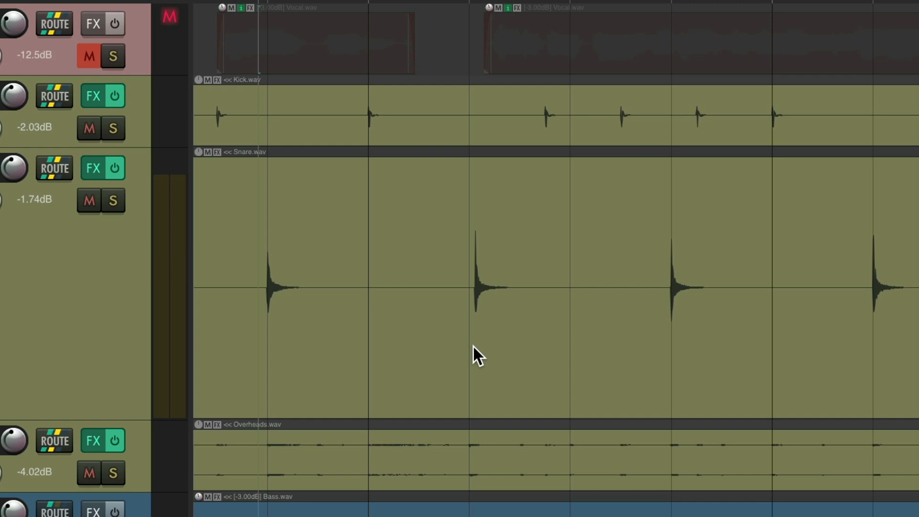
Add three stretch markers to the Snare item: before the late hit, at the hit's start, and after its decay.
{"action": "scroll", "coordinate": [473, 344], "scroll_direction": "up", "scroll_amount": 8}
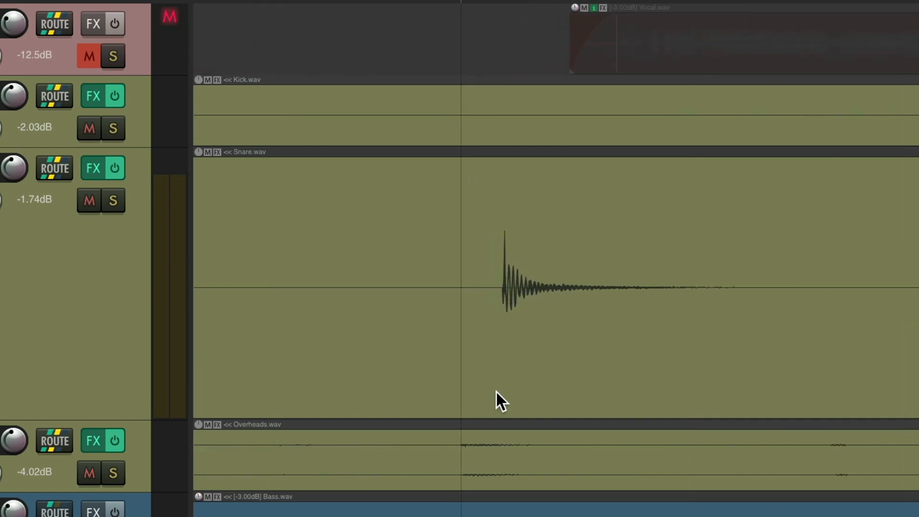
{"action": "scroll", "coordinate": [496, 391], "scroll_direction": "down", "scroll_amount": 3}
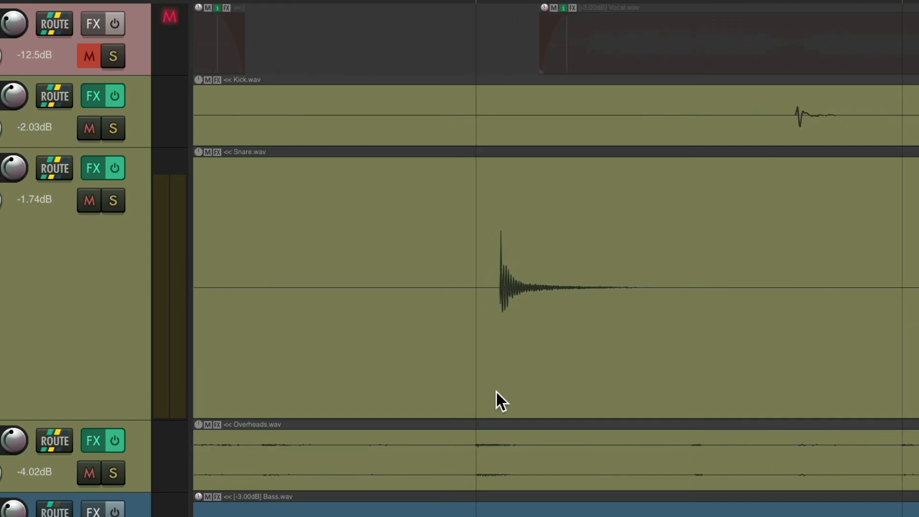
{"action": "left_click", "coordinate": [366, 341]}
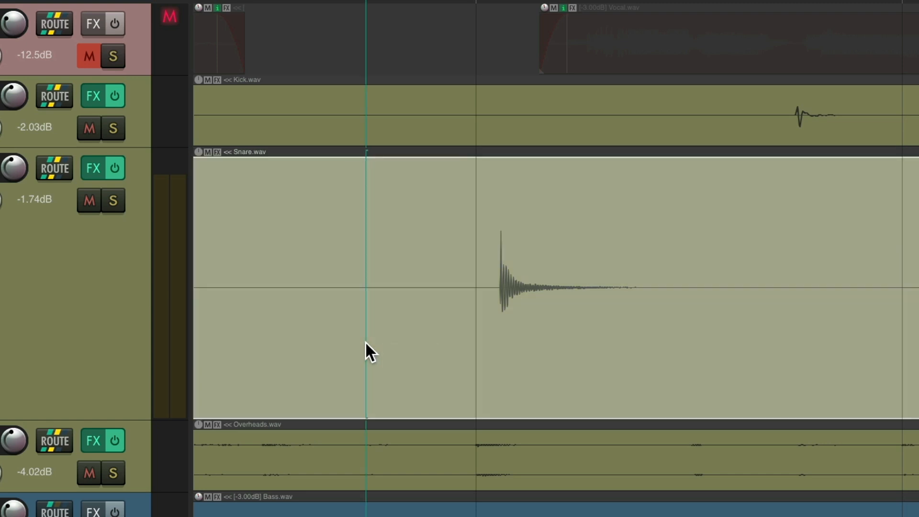
{"action": "key", "text": "shift+w"}
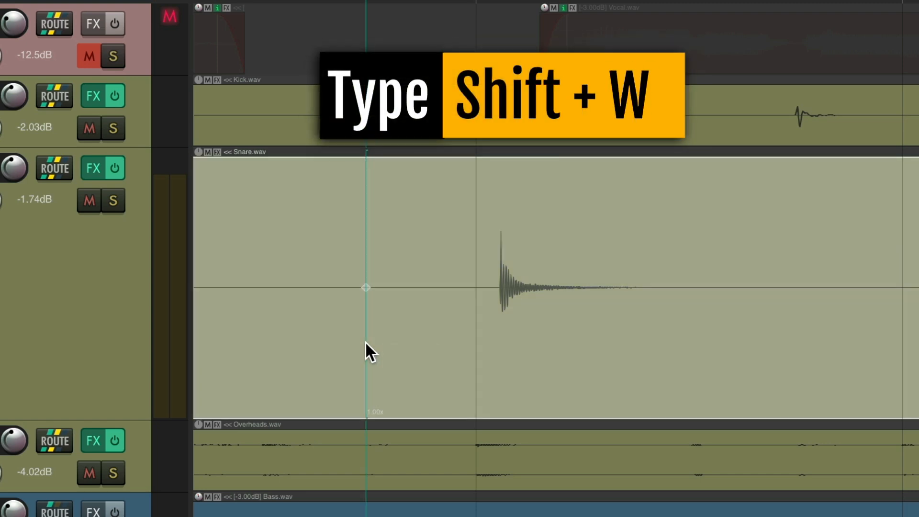
{"action": "scroll", "coordinate": [484, 353], "scroll_direction": "up", "scroll_amount": 4}
{"action": "left_click", "coordinate": [515, 314]}
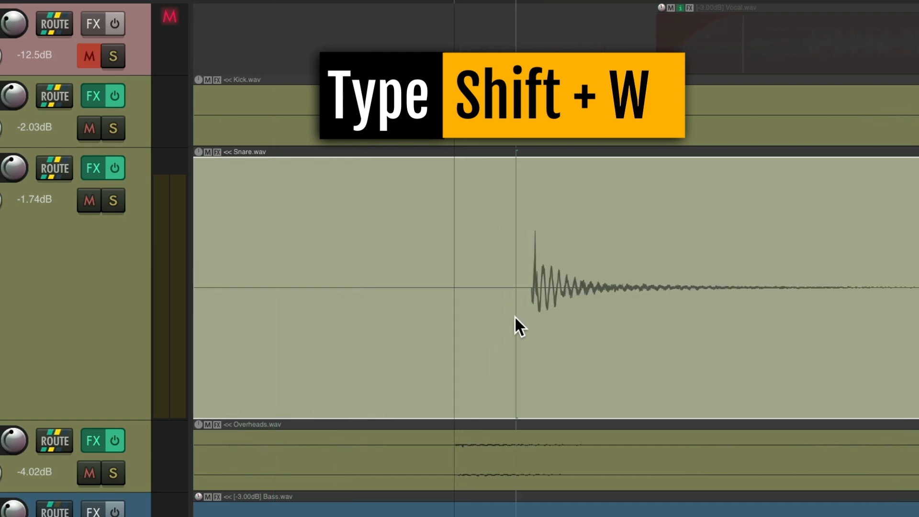
{"action": "key", "text": "shift+w"}
{"action": "scroll", "coordinate": [515, 317], "scroll_direction": "down", "scroll_amount": 4}
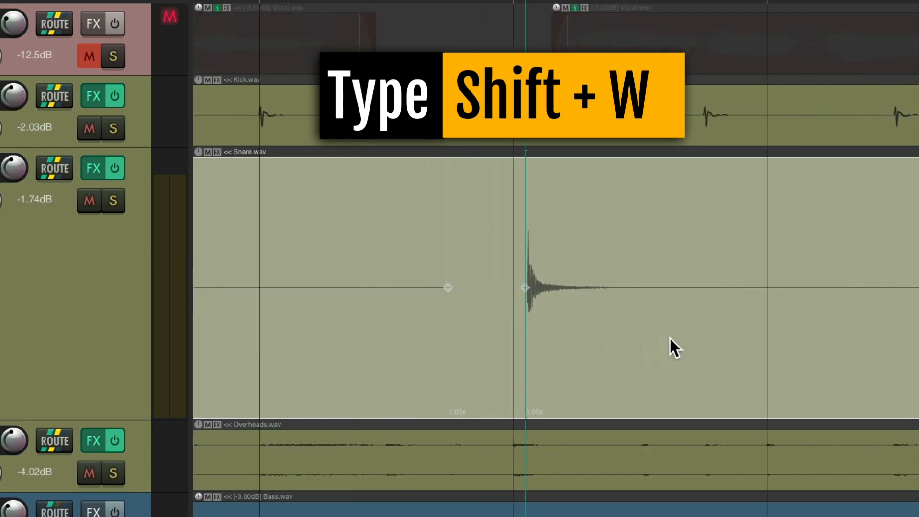
{"action": "left_click", "coordinate": [713, 314]}
{"action": "key", "text": "shift+w"}
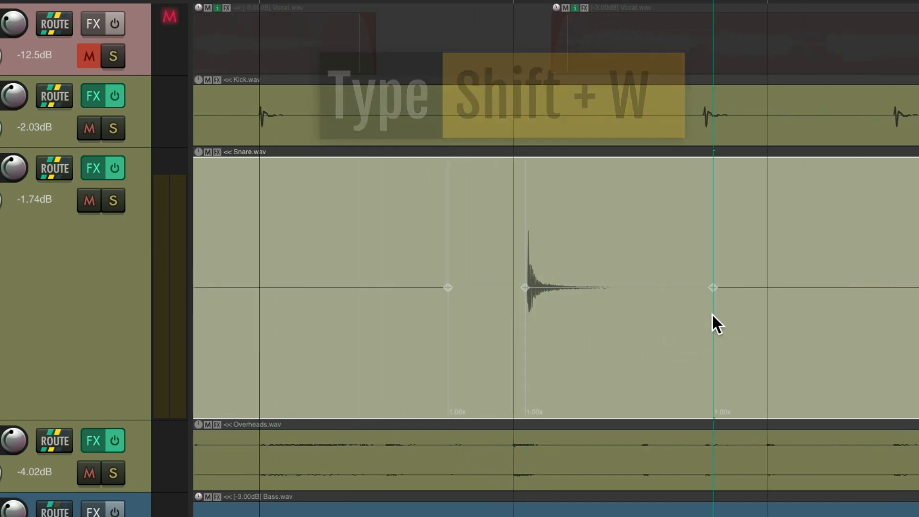
Move the middle stretch marker earlier so the snare hit lands on the grid line, and play the section to check it.
{"action": "scroll", "coordinate": [535, 335], "scroll_direction": "down", "scroll_amount": 3}
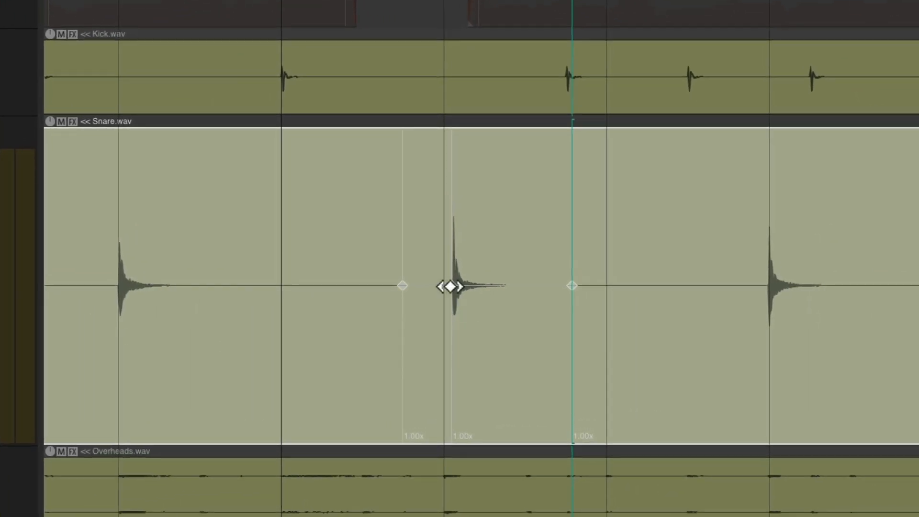
{"action": "mouse_move", "coordinate": [451, 287]}
{"action": "left_mouse_down"}
{"action": "mouse_move", "coordinate": [464, 285]}
{"action": "mouse_move", "coordinate": [447, 287]}
{"action": "mouse_move", "coordinate": [468, 297]}
{"action": "mouse_move", "coordinate": [414, 303]}
{"action": "left_mouse_up"}
{"action": "scroll", "coordinate": [458, 340], "scroll_direction": "up", "scroll_amount": 5}
{"action": "scroll", "coordinate": [413, 301], "scroll_direction": "down", "scroll_amount": 5}
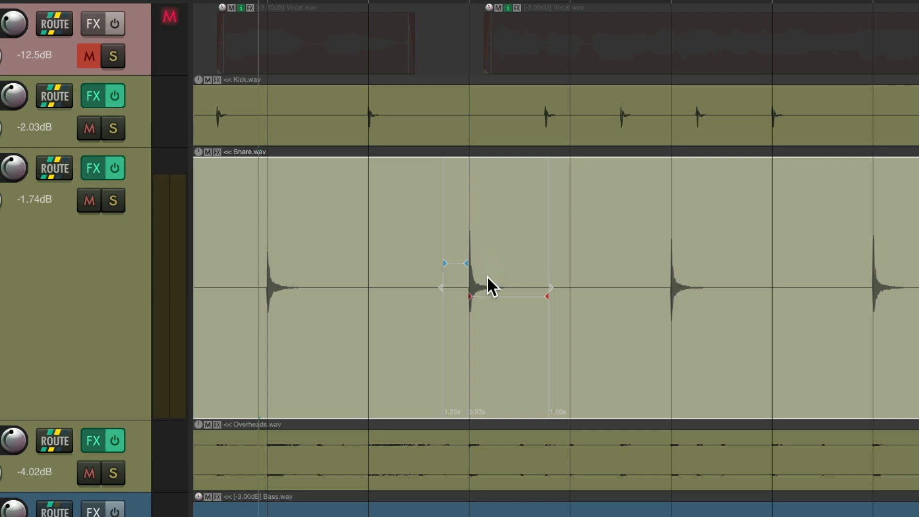
{"action": "key", "text": "space"}
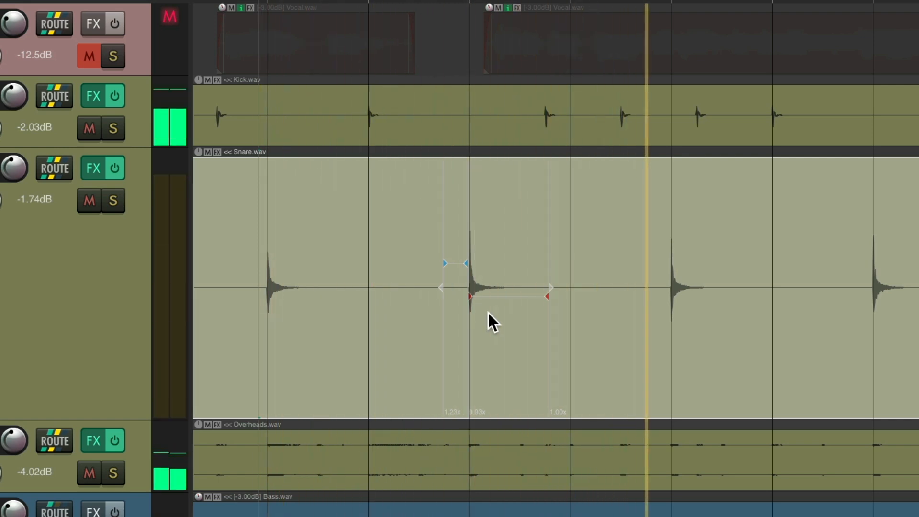
{"action": "key", "text": "space"}
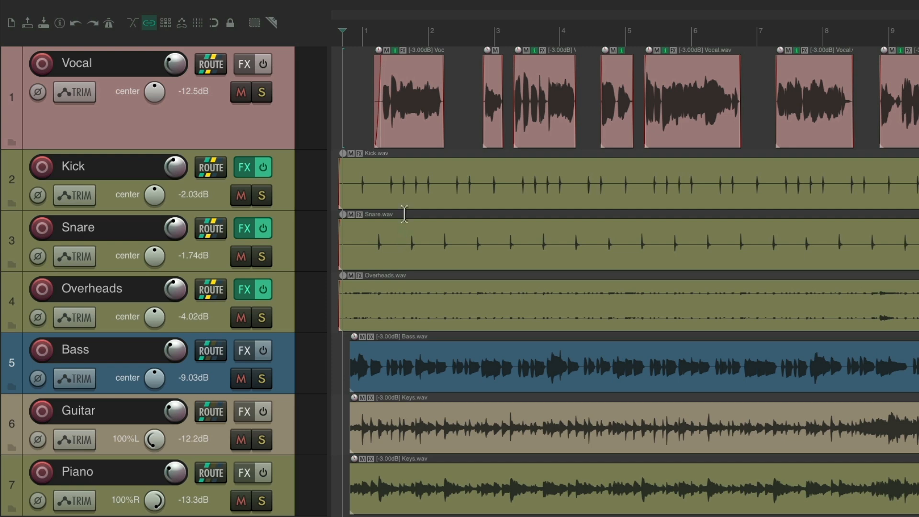
Insert a visual spacer after the Vocal track and another before the Bass track, and undo both.
{"action": "right_click", "coordinate": [280, 128]}
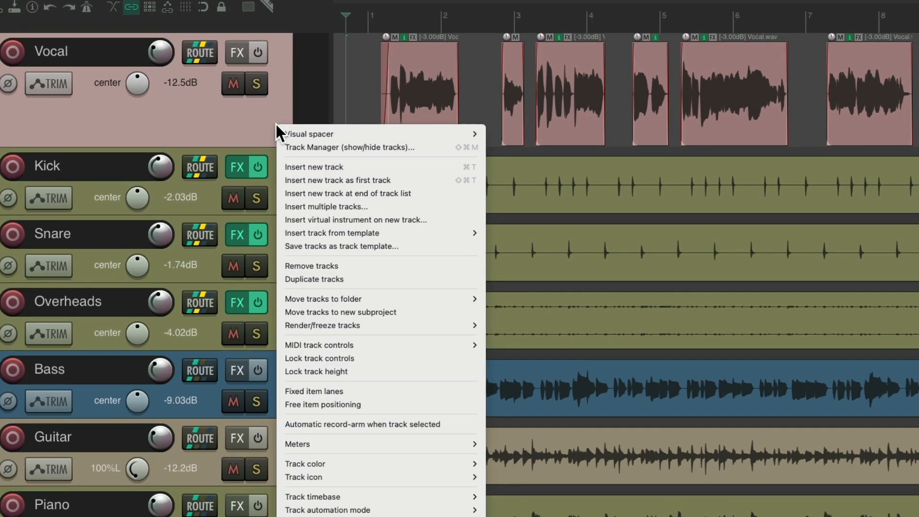
{"action": "mouse_move", "coordinate": [284, 138]}
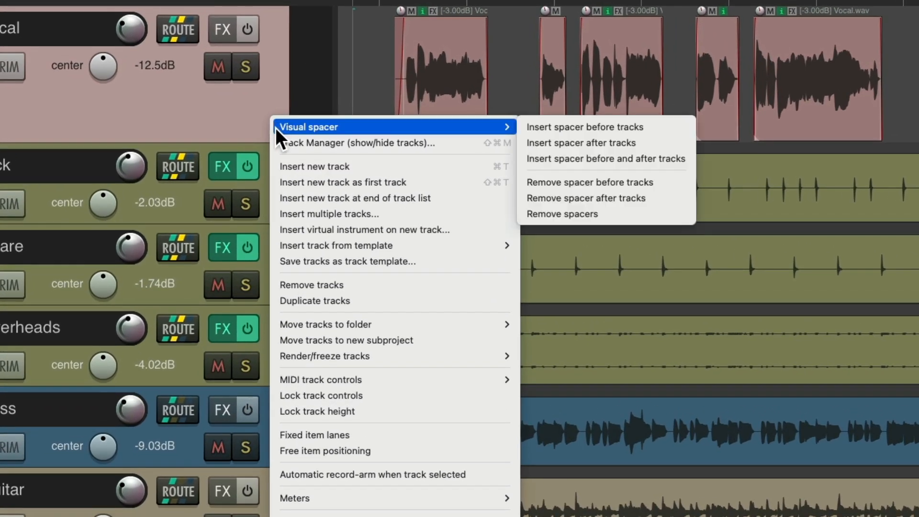
{"action": "left_click", "coordinate": [521, 147]}
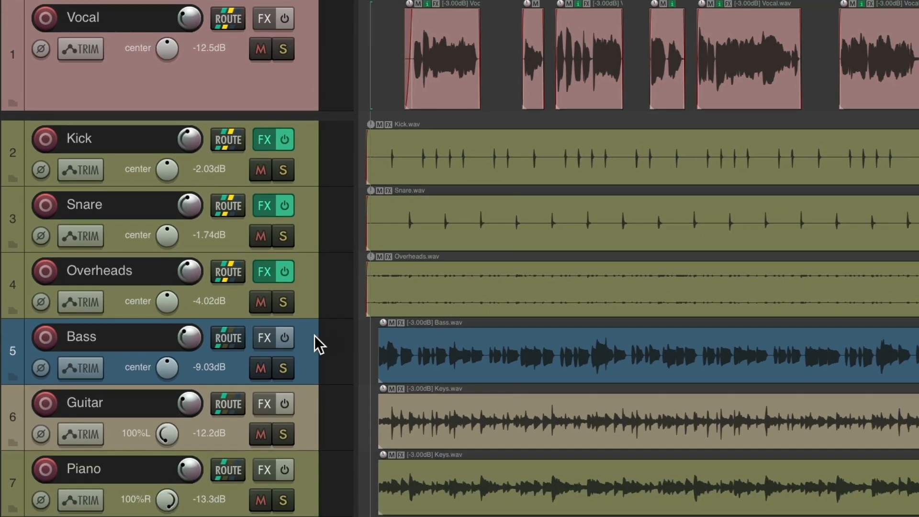
{"action": "right_click", "coordinate": [309, 337]}
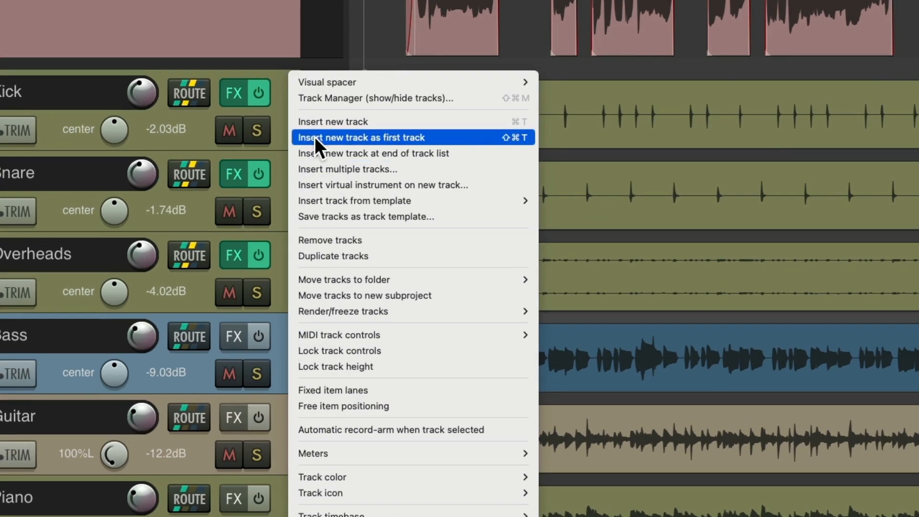
{"action": "mouse_move", "coordinate": [376, 86]}
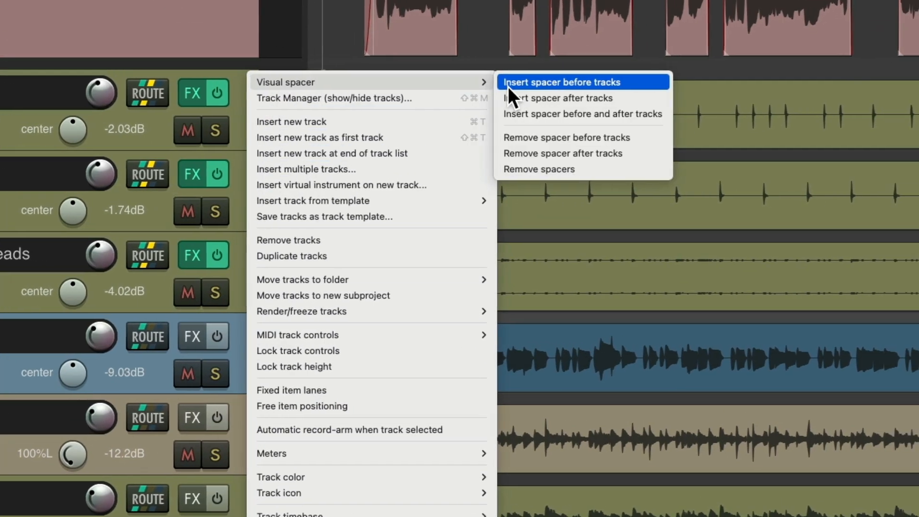
{"action": "left_click", "coordinate": [630, 83]}
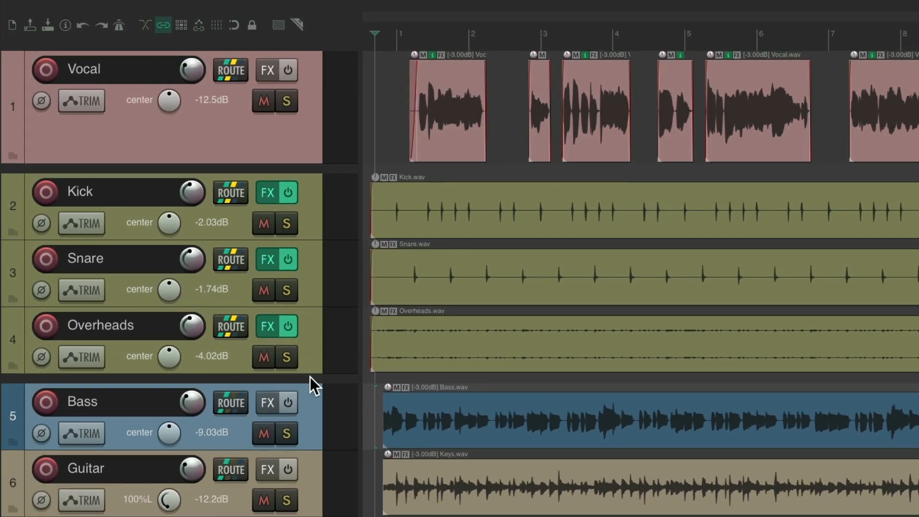
{"action": "key", "text": "ctrl+z"}
{"action": "key", "text": "ctrl+z"}
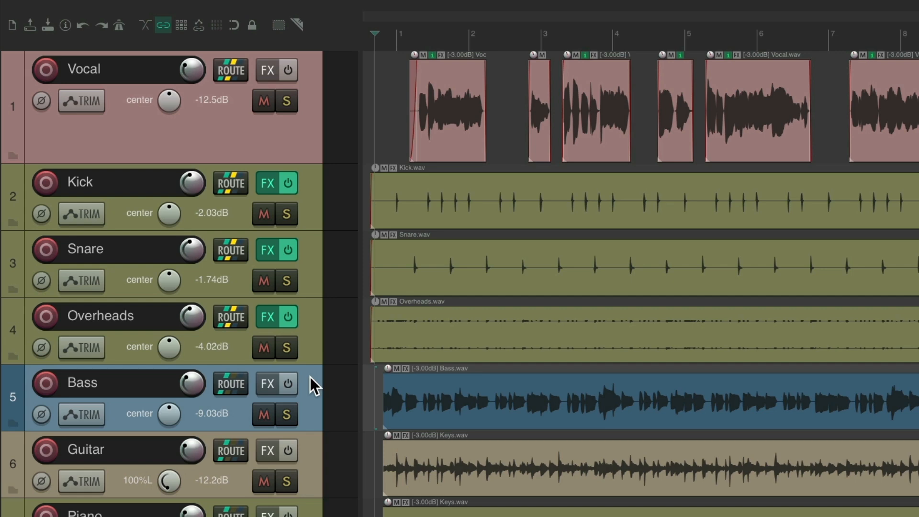
Insert visual spacers before and after the selected Kick, Snare and Overheads tracks.
{"action": "left_click", "coordinate": [310, 191]}
{"action": "left_click", "coordinate": [313, 329], "text": "shift"}
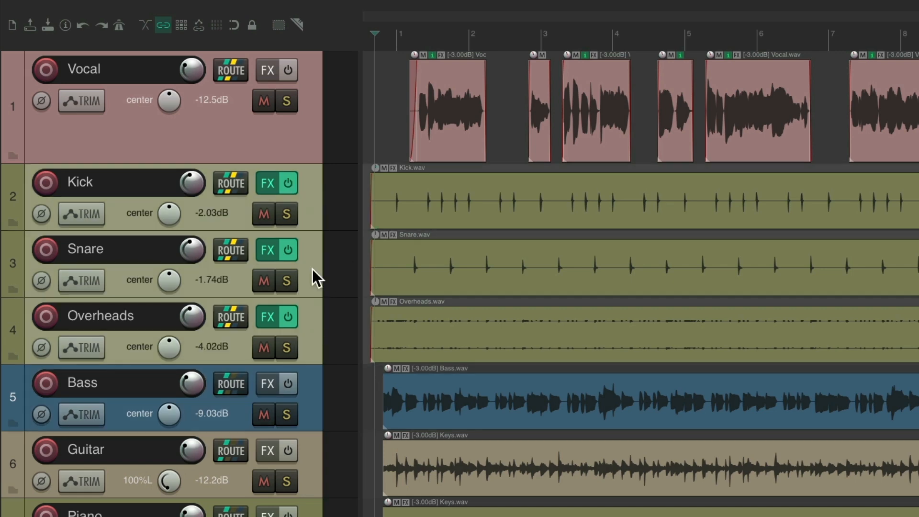
{"action": "right_click", "coordinate": [310, 203]}
{"action": "mouse_move", "coordinate": [314, 187]}
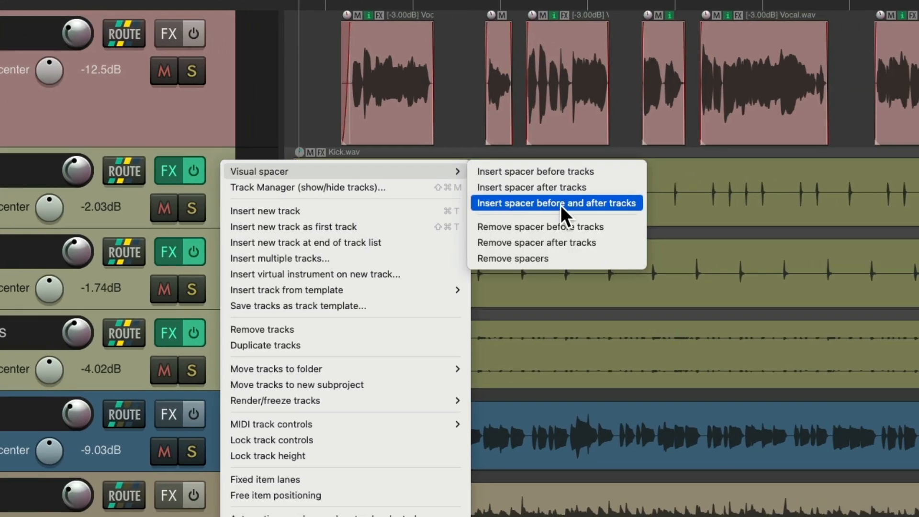
{"action": "left_click", "coordinate": [591, 203]}
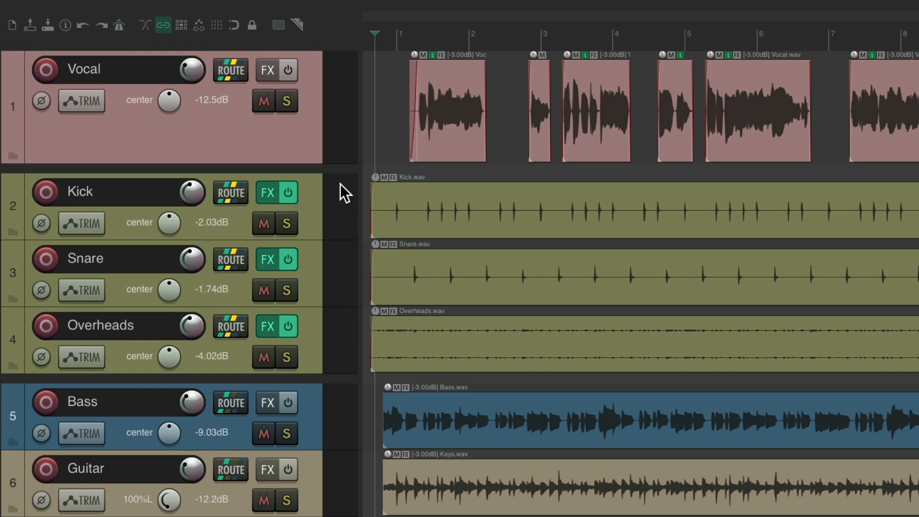
Remove the spacers above the Kick track and below the Overheads track, and undo both removals.
{"action": "right_click", "coordinate": [326, 171]}
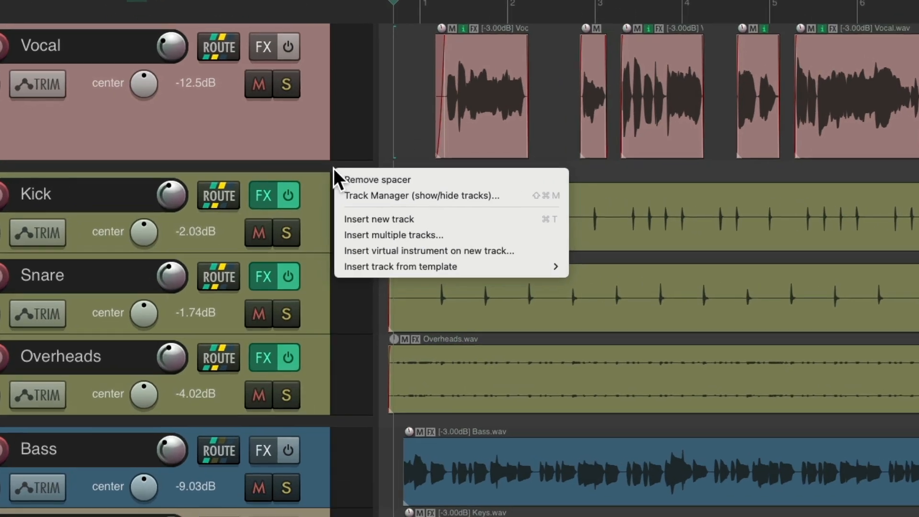
{"action": "left_click", "coordinate": [338, 181]}
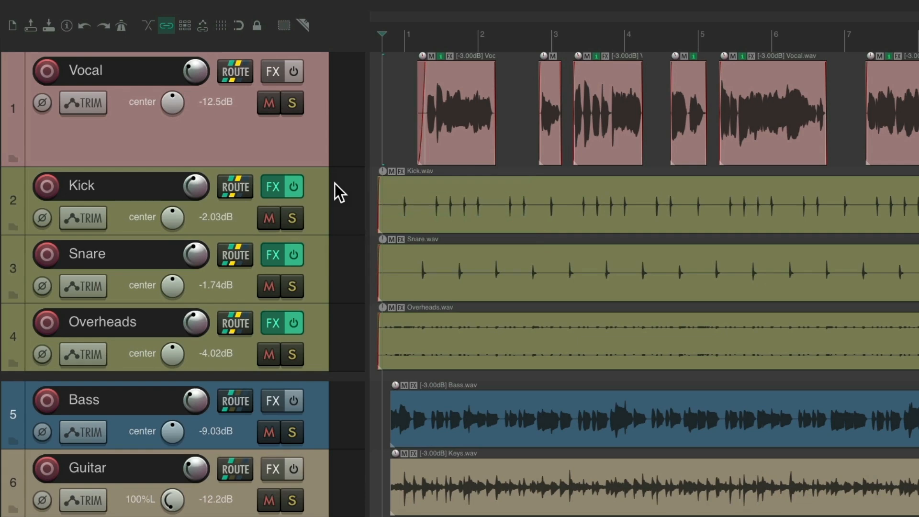
{"action": "right_click", "coordinate": [335, 372]}
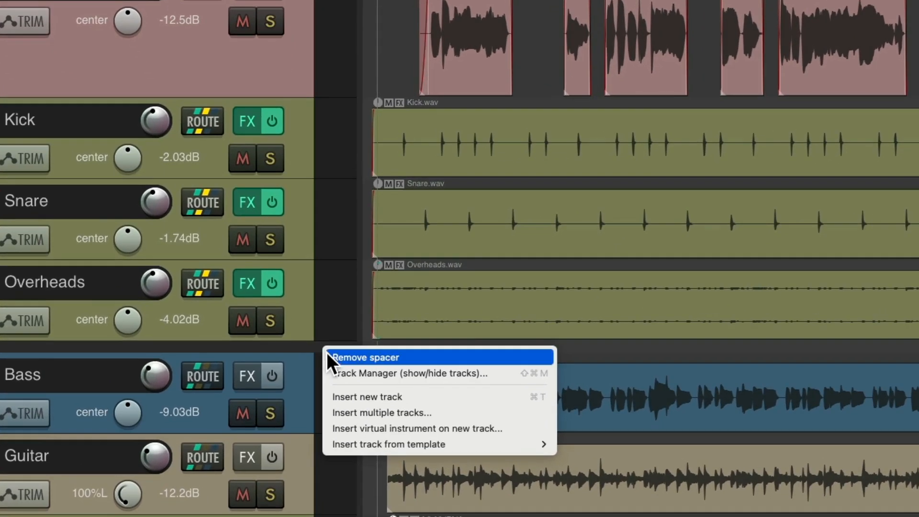
{"action": "left_click", "coordinate": [341, 380]}
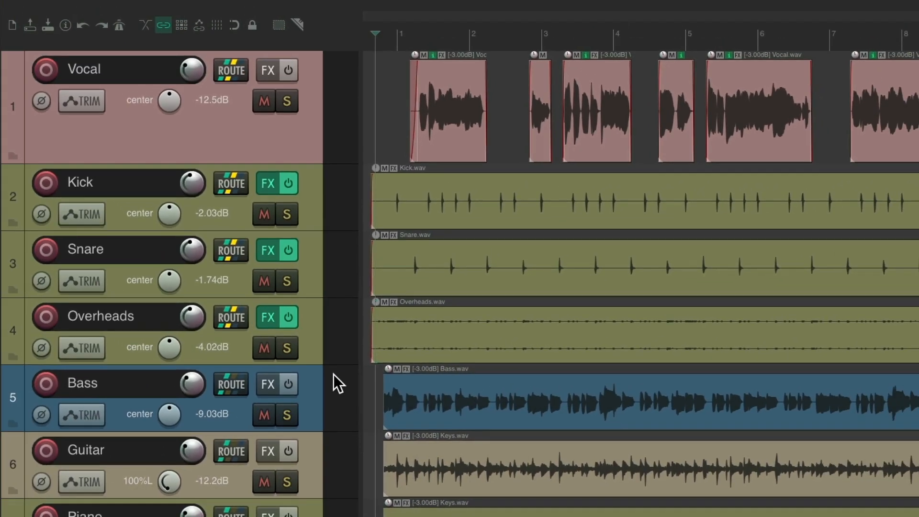
{"action": "key", "text": "ctrl+z"}
{"action": "key", "text": "ctrl+z"}
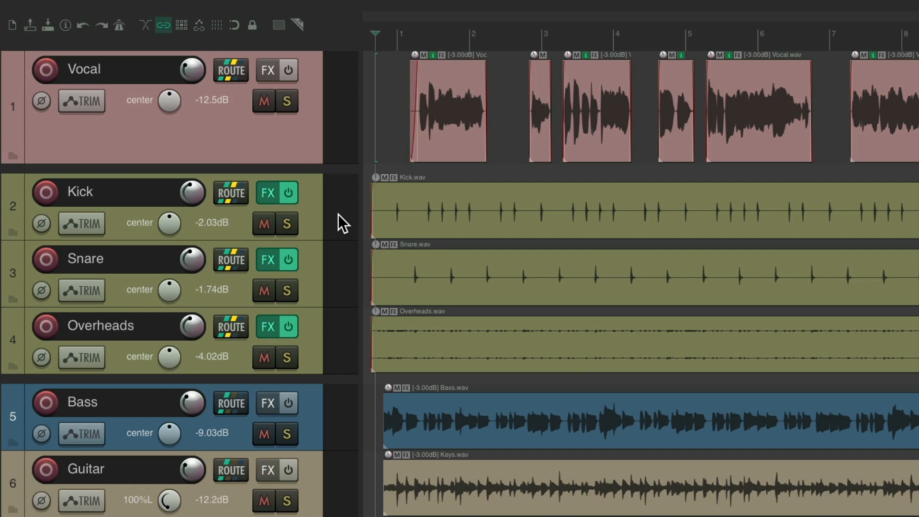
Set the visual track spacer size to 8 in the appearance preferences.
{"action": "key", "text": "super+comma"}
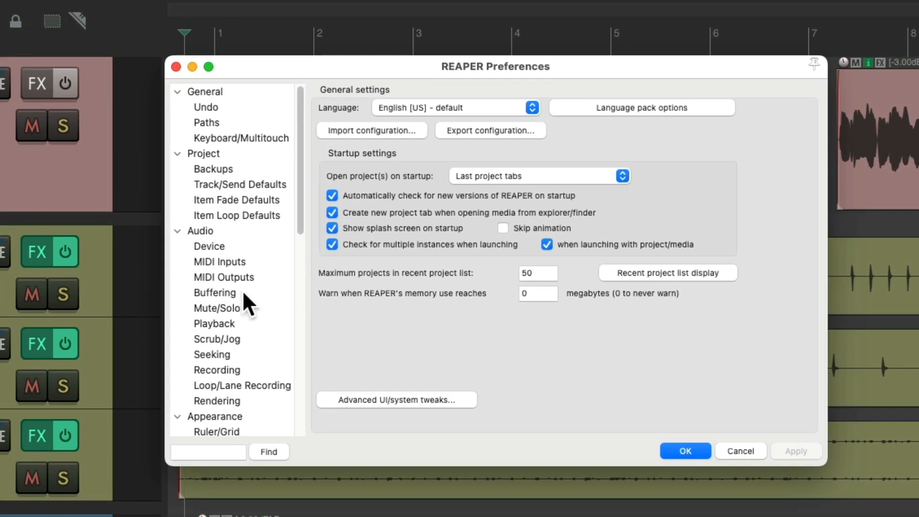
{"action": "scroll", "coordinate": [418, 220], "scroll_direction": "down", "scroll_amount": 4}
{"action": "scroll", "coordinate": [243, 291], "scroll_direction": "down", "scroll_amount": 2}
{"action": "left_click", "coordinate": [237, 215]}
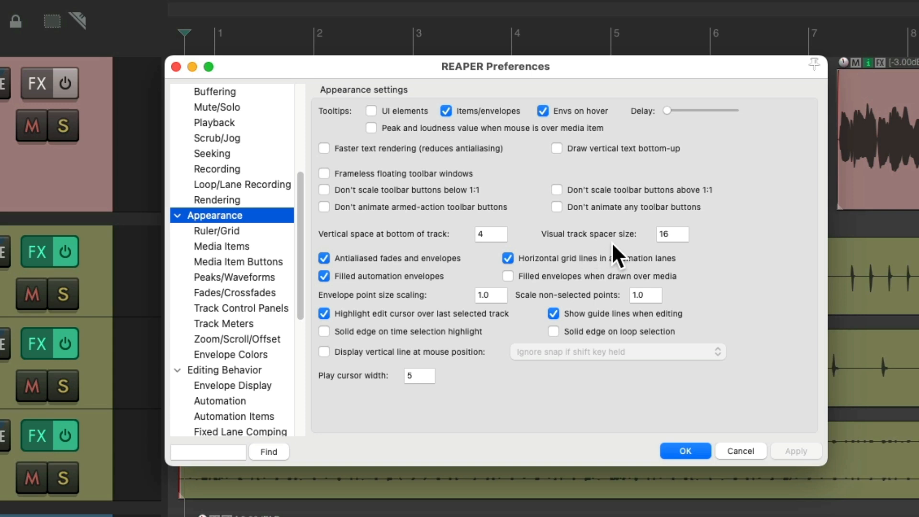
{"action": "double_click", "coordinate": [683, 232]}
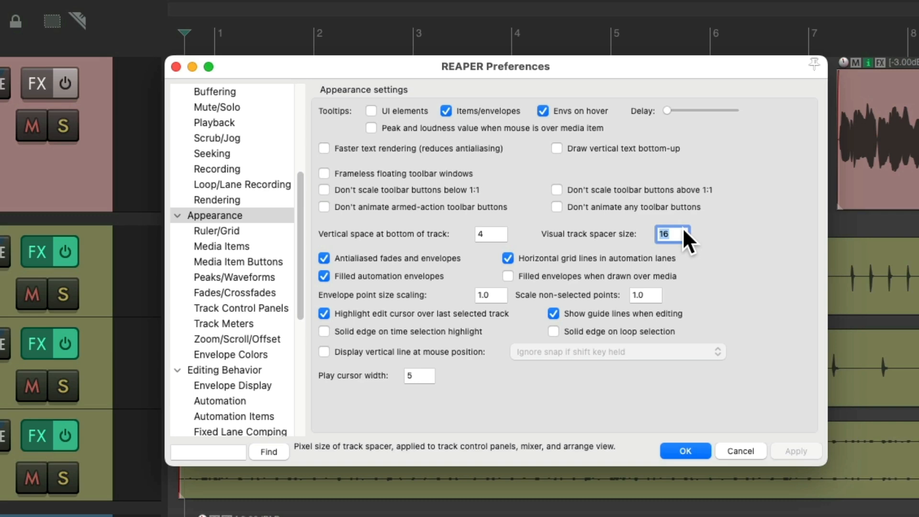
{"action": "type", "text": "6"}
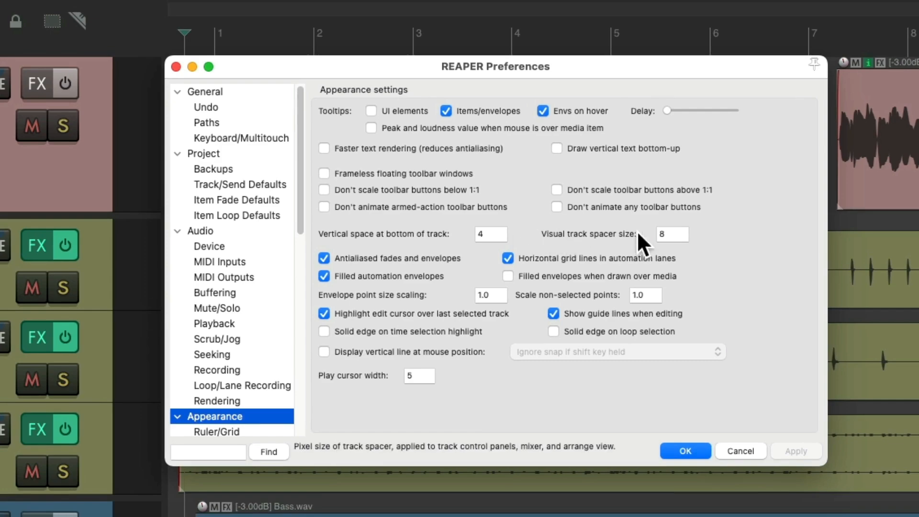
Try a visual track spacer size of 24, and set it back to 16.
{"action": "left_click", "coordinate": [739, 183]}
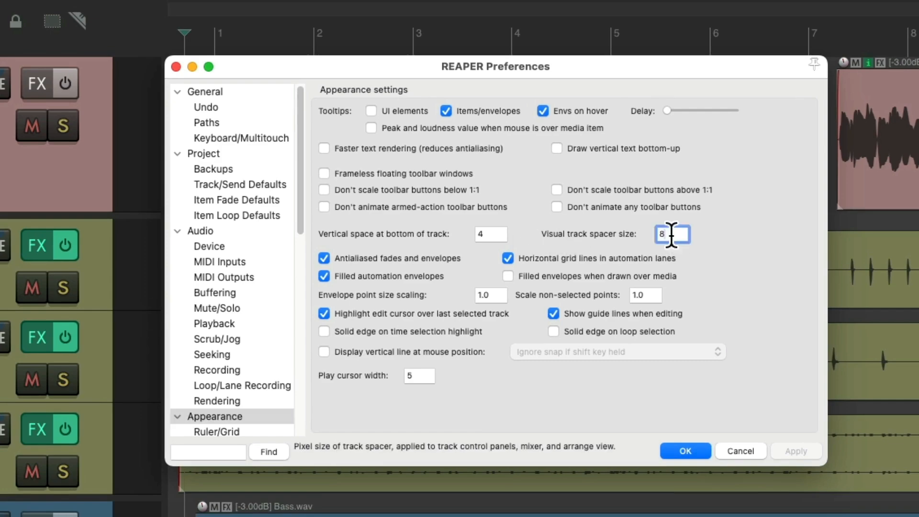
{"action": "type", "text": "24"}
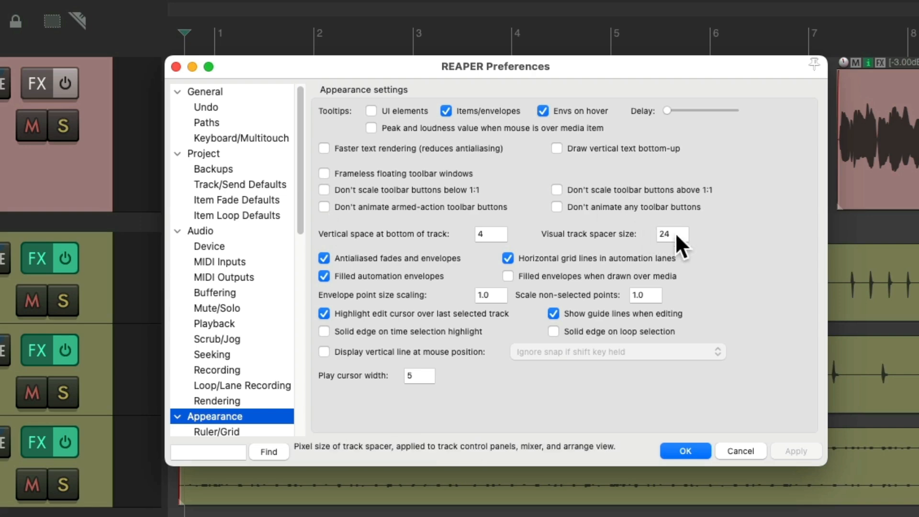
{"action": "double_click", "coordinate": [675, 233]}
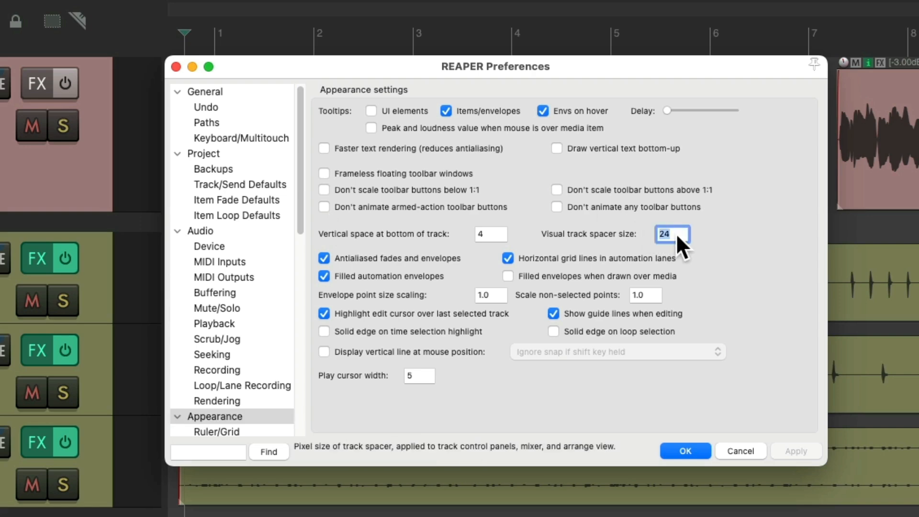
{"action": "type", "text": "16"}
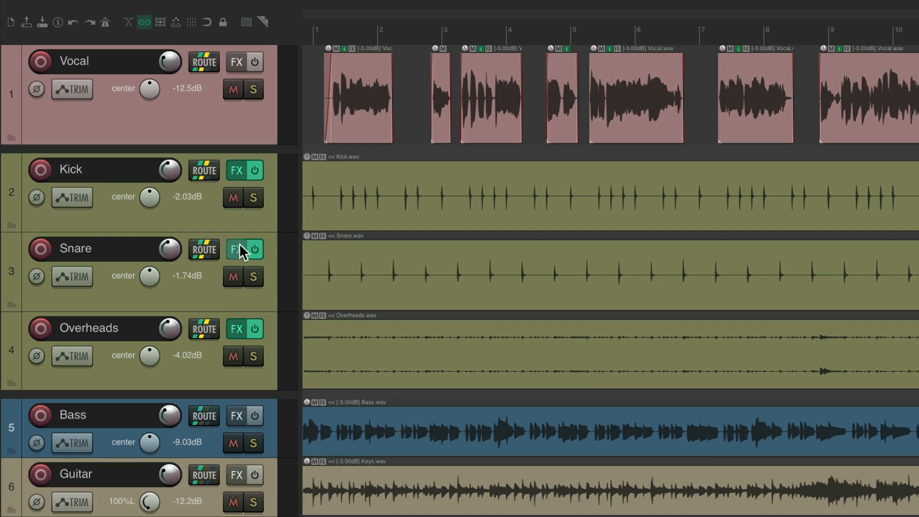
View the FX chains of the Kick, Snare and Overheads tracks one after another, closing each one.
{"action": "left_click", "coordinate": [236, 171]}
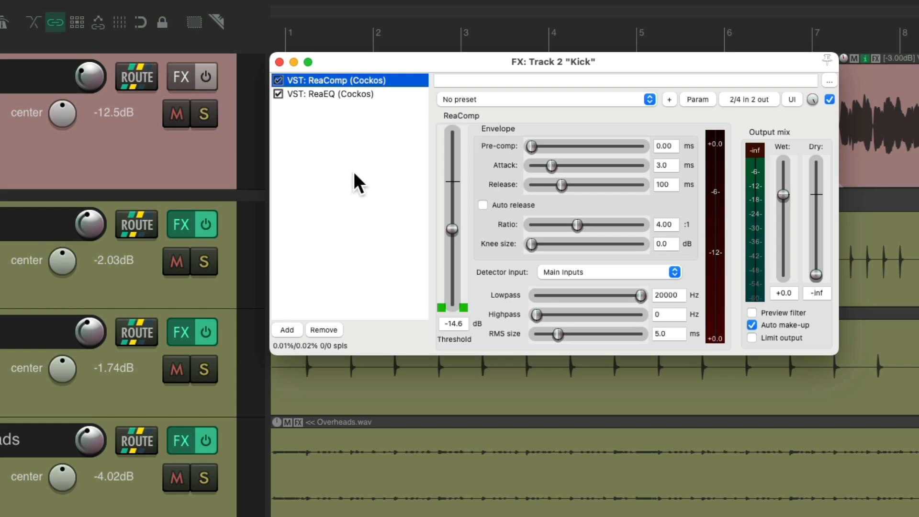
{"action": "left_click", "coordinate": [394, 94]}
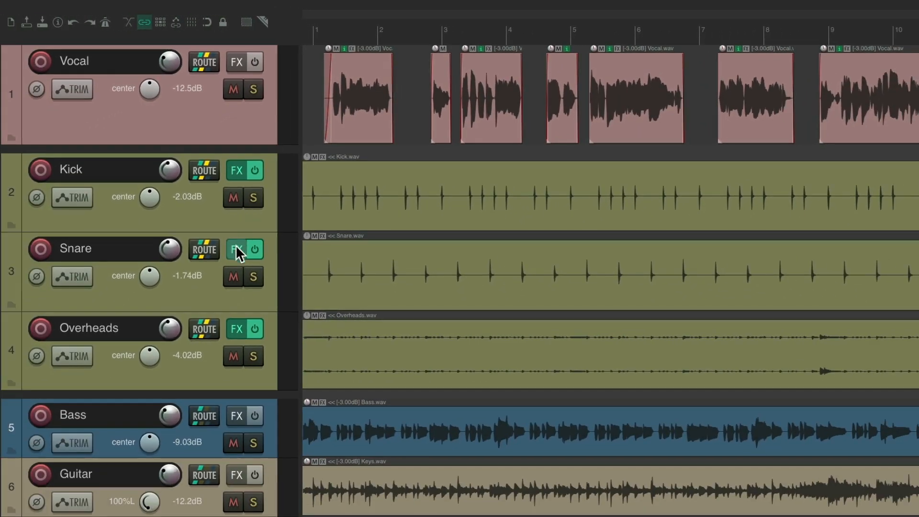
{"action": "left_click", "coordinate": [235, 245]}
{"action": "left_click", "coordinate": [236, 249]}
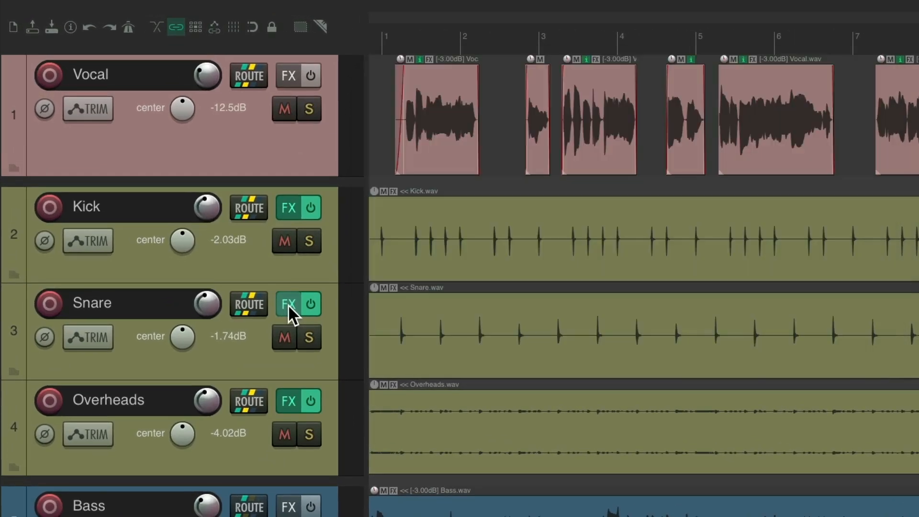
{"action": "left_click", "coordinate": [286, 397]}
{"action": "left_click", "coordinate": [286, 397]}
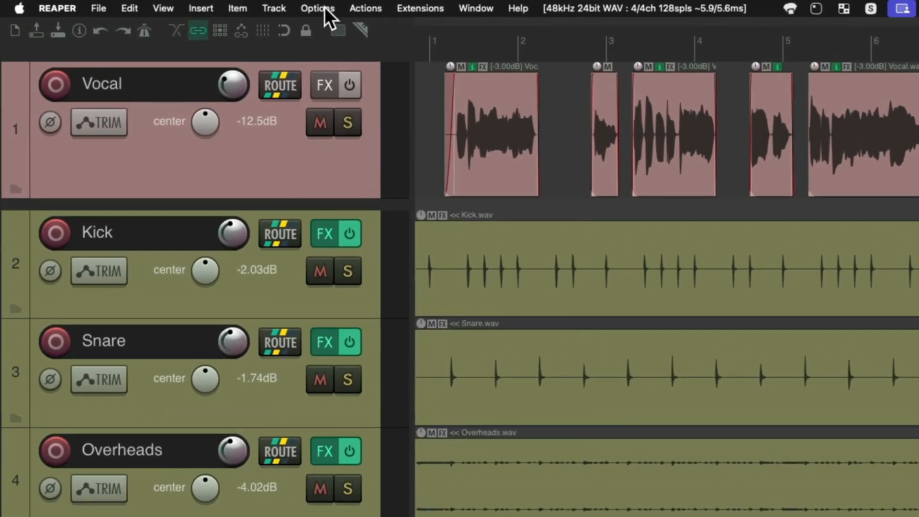
Show FX inserts in the track control panels, and view the Kick track's ReaComp and ReaEQ windows from its inserts.
{"action": "left_click", "coordinate": [237, 5]}
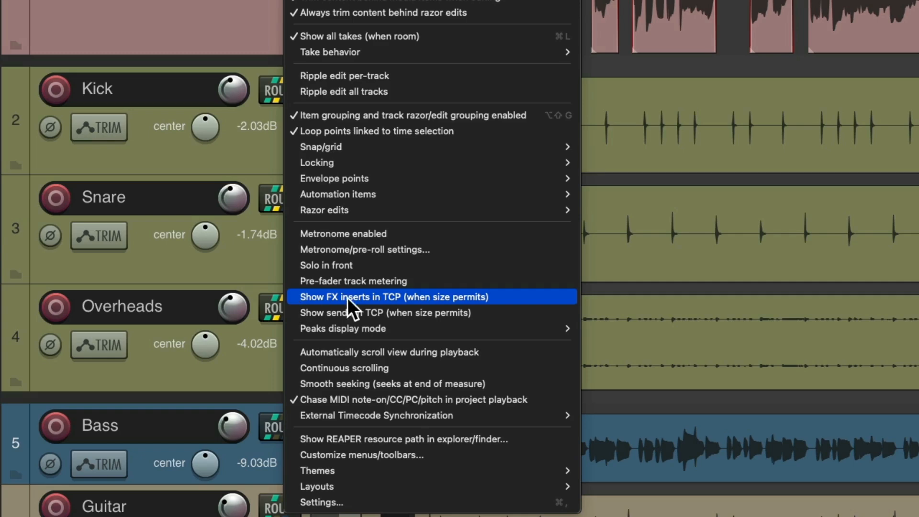
{"action": "left_click", "coordinate": [508, 298]}
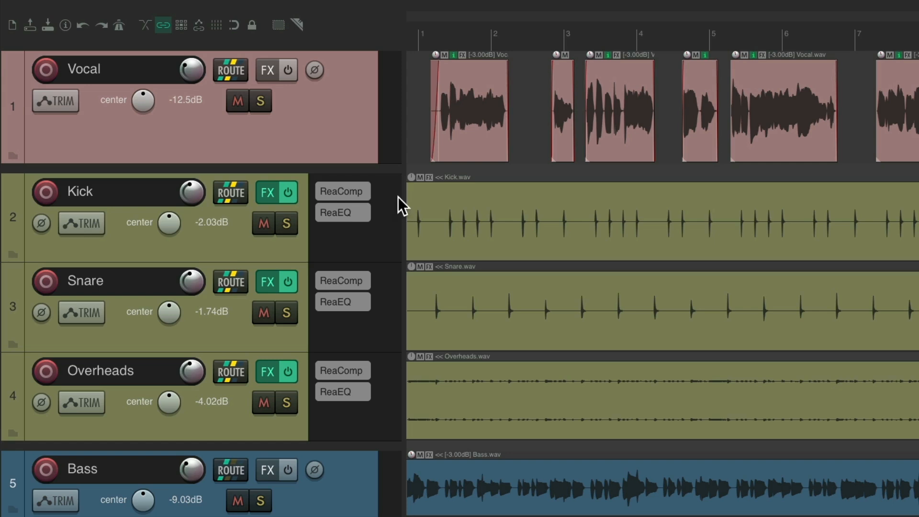
{"action": "left_click", "coordinate": [355, 191]}
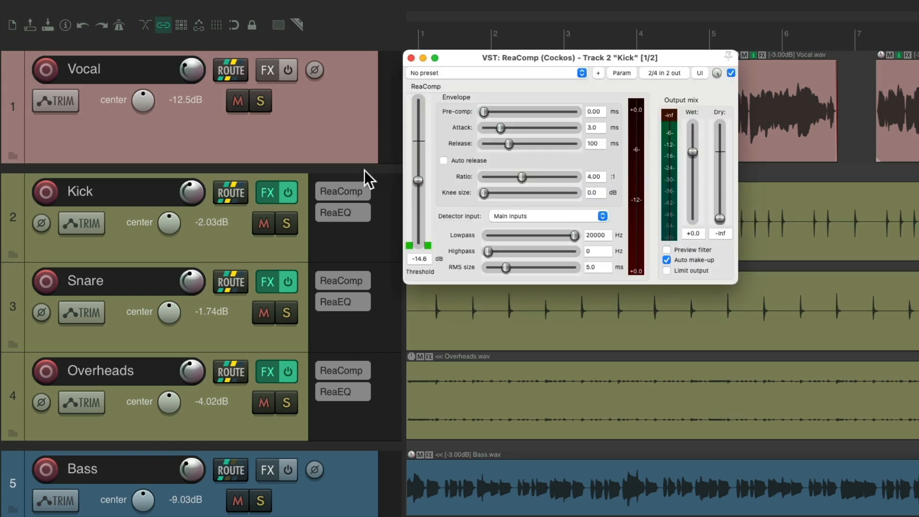
{"action": "left_click", "coordinate": [353, 192]}
{"action": "left_click", "coordinate": [355, 213]}
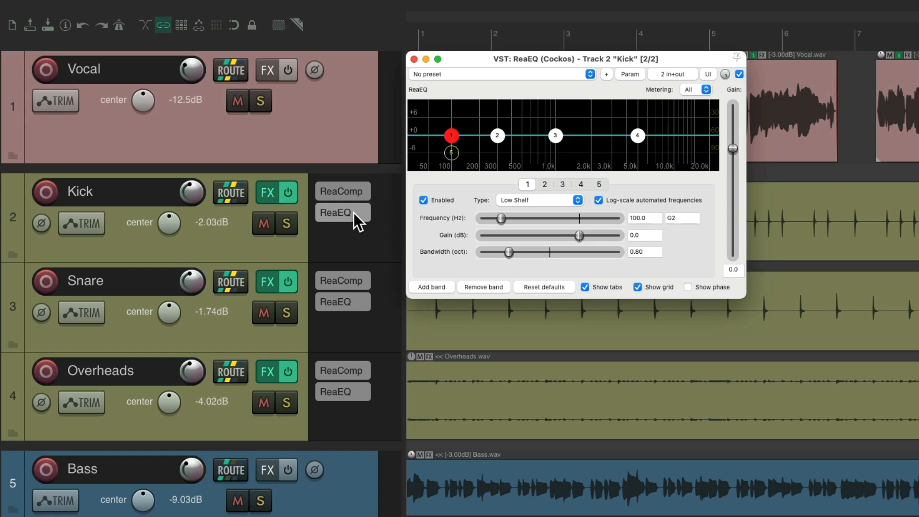
{"action": "left_click", "coordinate": [341, 213]}
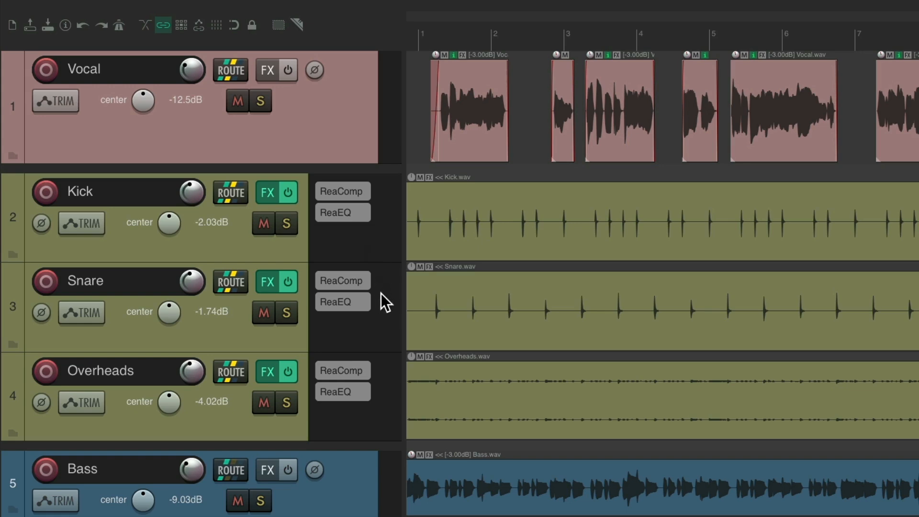
Copy the Snare track's ReaComp to the Kick track and delete the copy, checking the Kick's FX chain.
{"action": "left_click_drag", "start_coordinate": [342, 281], "coordinate": [348, 237]}
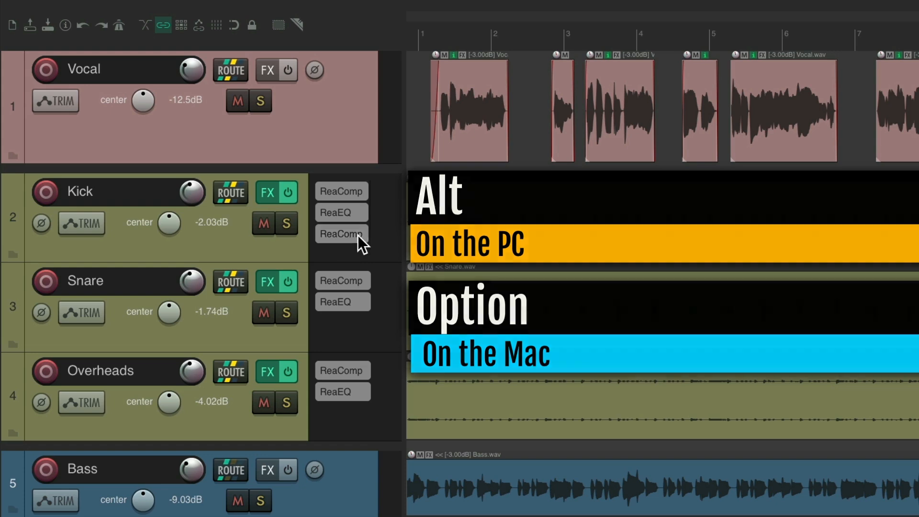
{"action": "key", "text": "ctrl+z"}
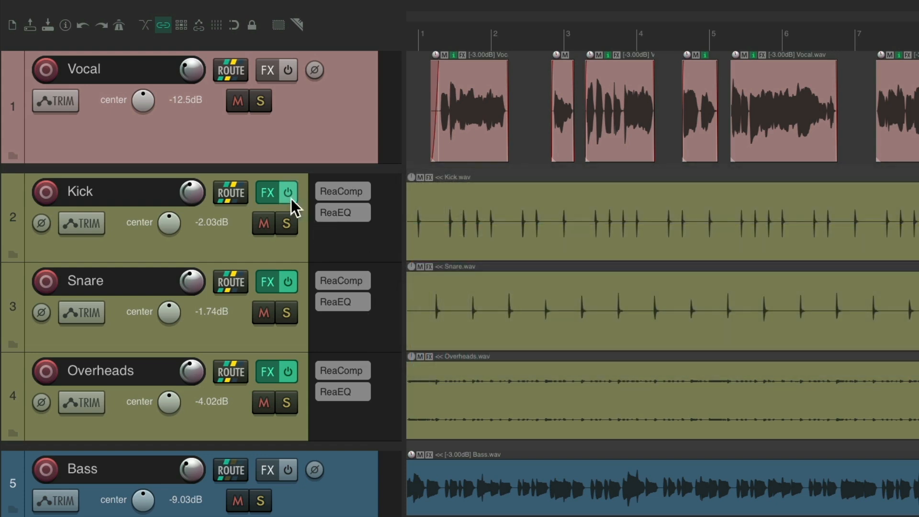
{"action": "left_click", "coordinate": [266, 193]}
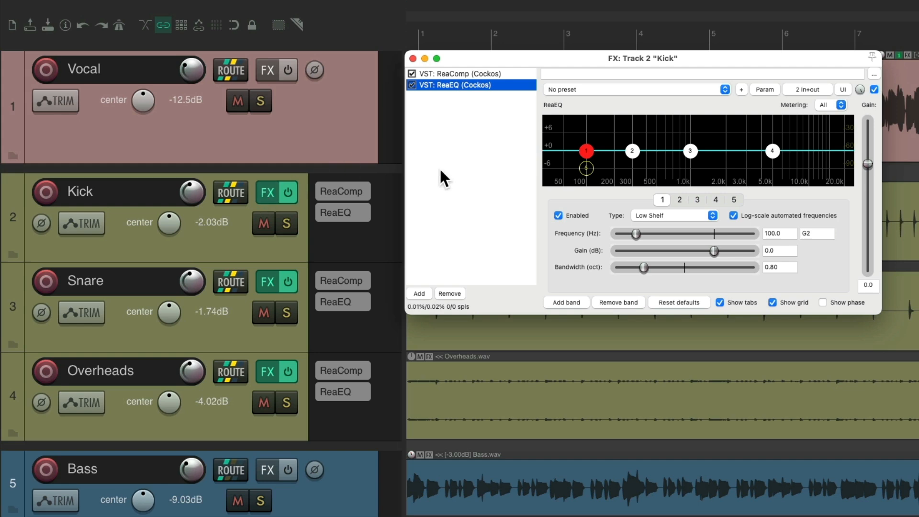
{"action": "key", "text": "Escape"}
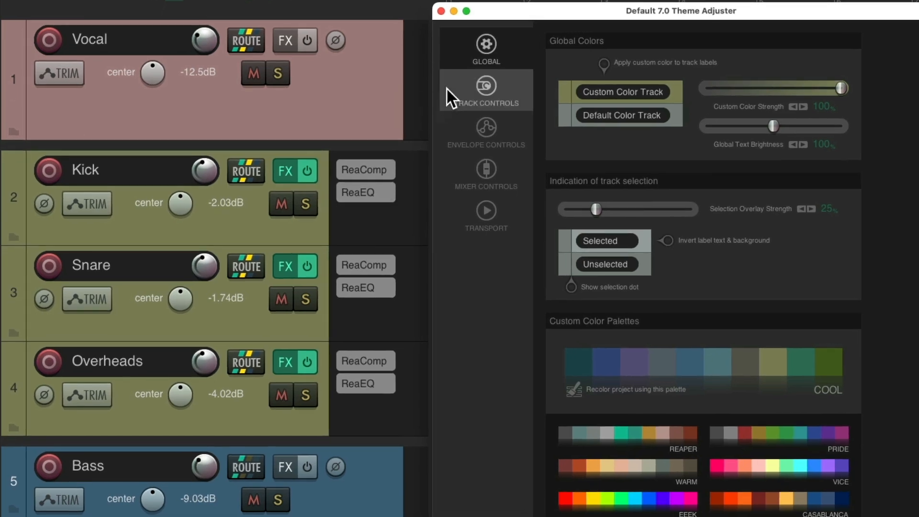
Pin Effects Inserts in the right section of Layout A in the Theme Adjuster's track controls.
{"action": "left_click", "coordinate": [459, 114]}
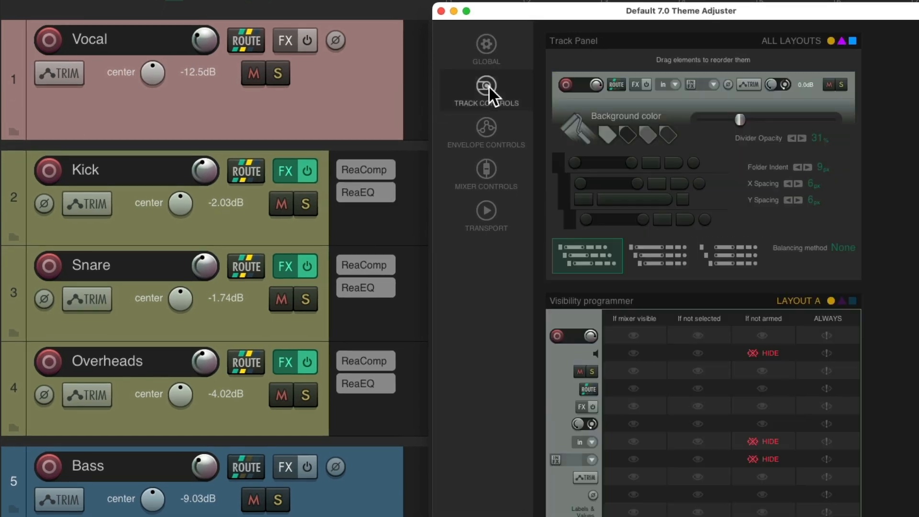
{"action": "scroll", "coordinate": [891, 266], "scroll_direction": "down", "scroll_amount": 10}
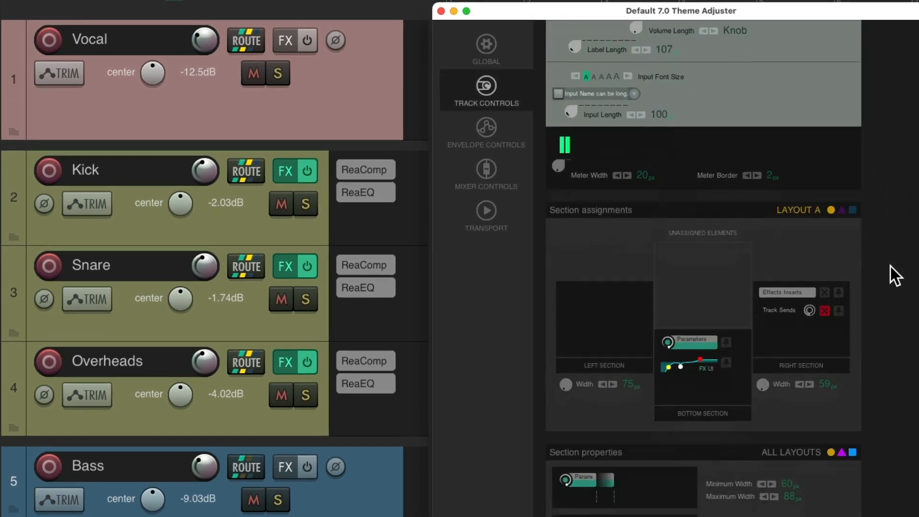
{"action": "scroll", "coordinate": [890, 267], "scroll_direction": "down", "scroll_amount": 3}
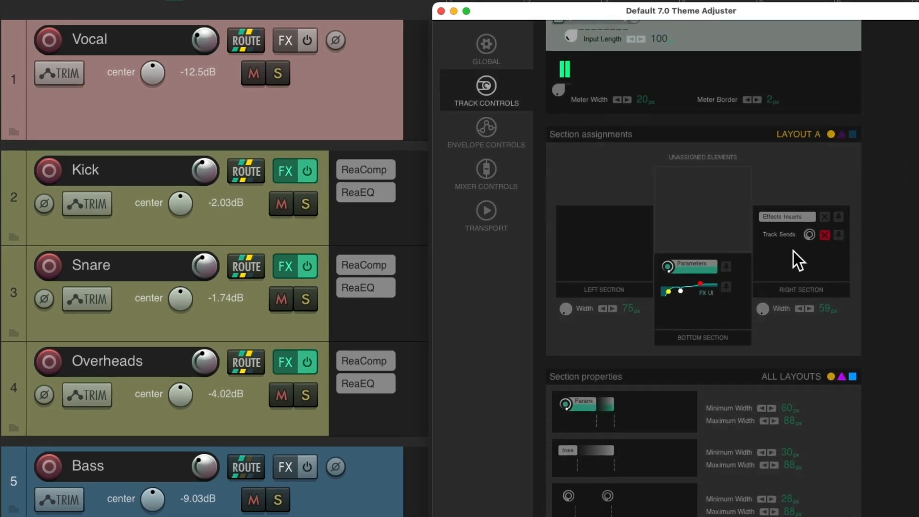
{"action": "left_click", "coordinate": [841, 216]}
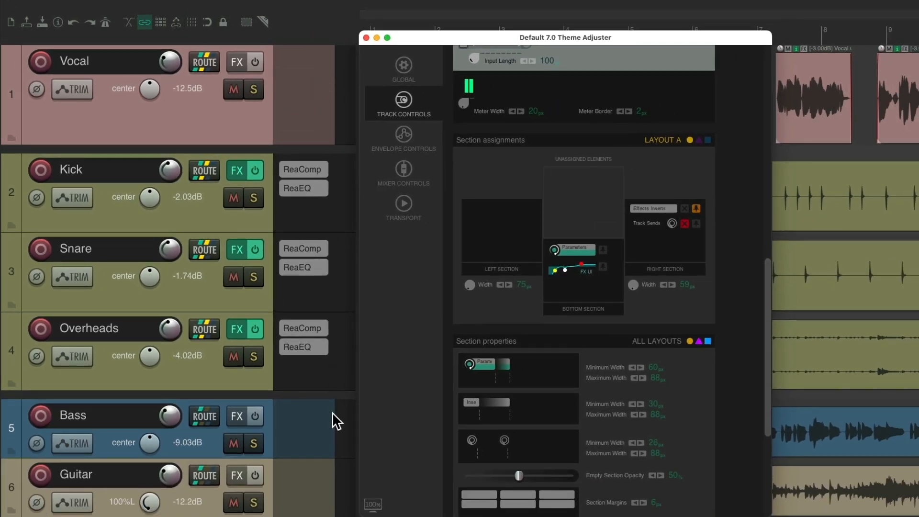
Add ReaEQ to the Vocal track, delete it from the inserts, and undo the deletion.
{"action": "left_click", "coordinate": [307, 79]}
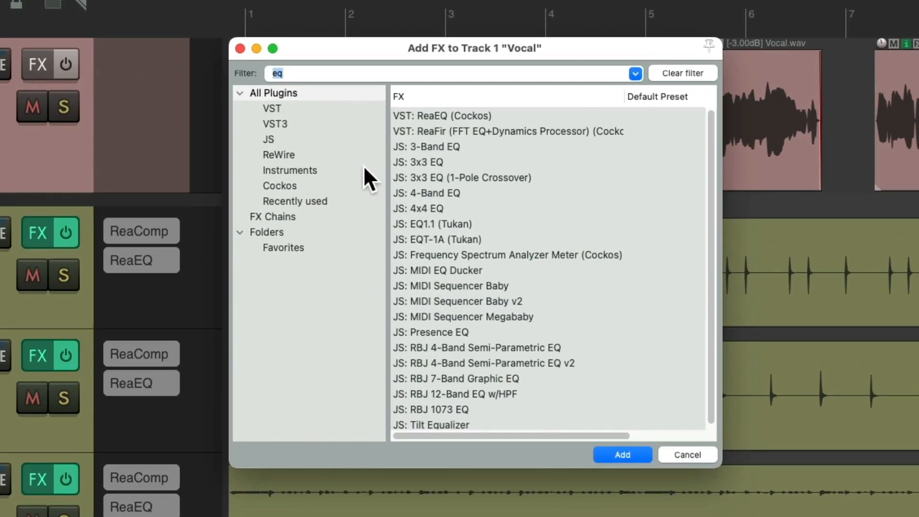
{"action": "double_click", "coordinate": [442, 110]}
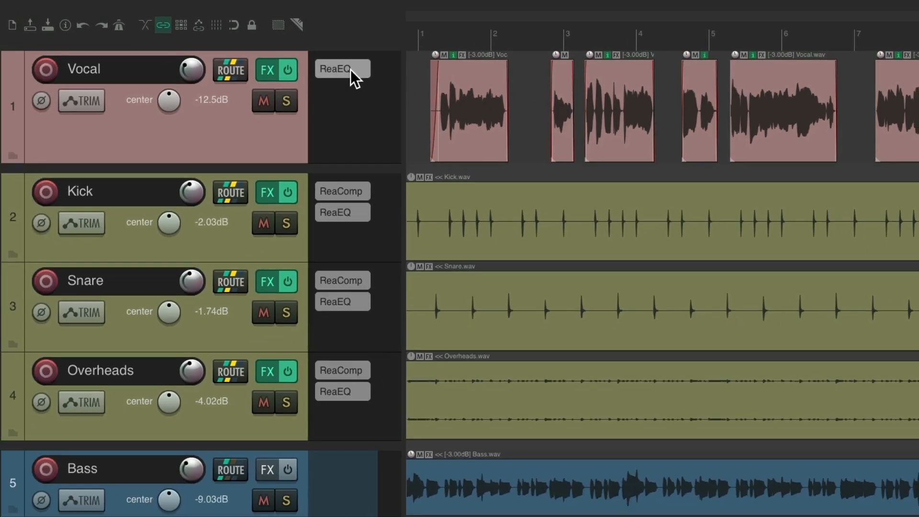
{"action": "left_click", "coordinate": [350, 70], "text": "alt"}
{"action": "key", "text": "ctrl+z"}
Copy the Vocal track's ReaEQ to the Kick track, and delete both the copy and the original.
{"action": "left_click_drag", "start_coordinate": [340, 70], "coordinate": [354, 235]}
{"action": "left_click", "coordinate": [350, 235], "text": "alt"}
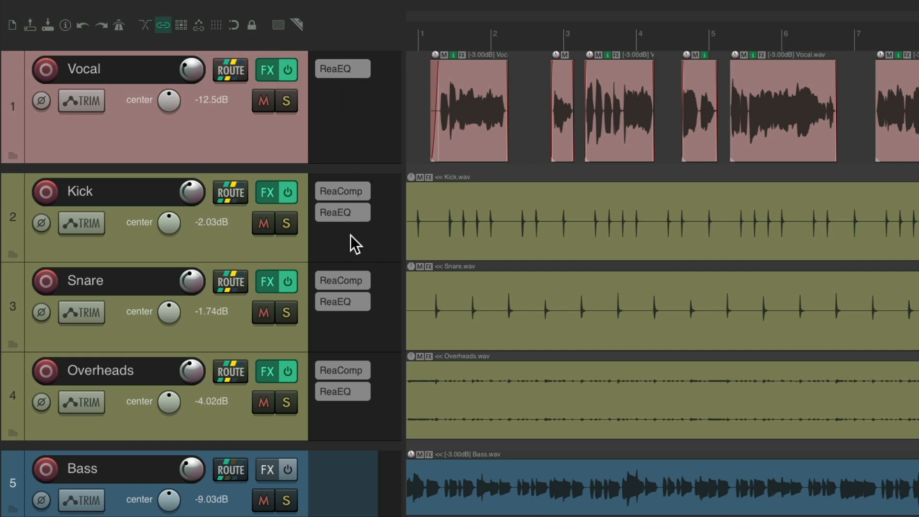
{"action": "left_click", "coordinate": [356, 74], "text": "alt"}
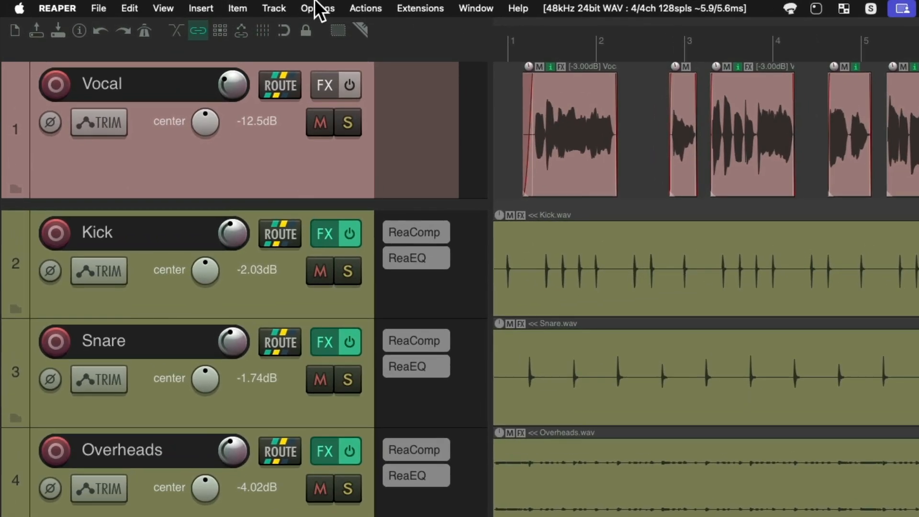
Turn off the display of FX inserts in the track control panels.
{"action": "left_click", "coordinate": [255, 7]}
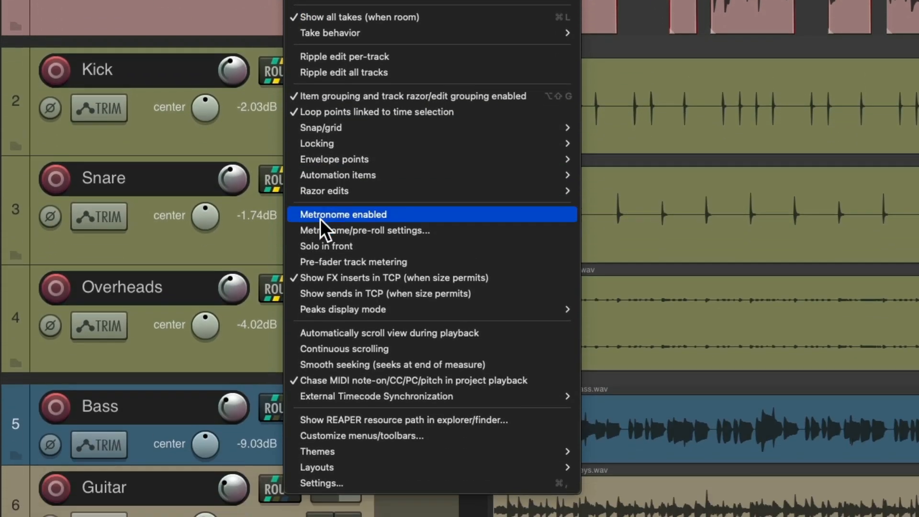
{"action": "left_click", "coordinate": [297, 277]}
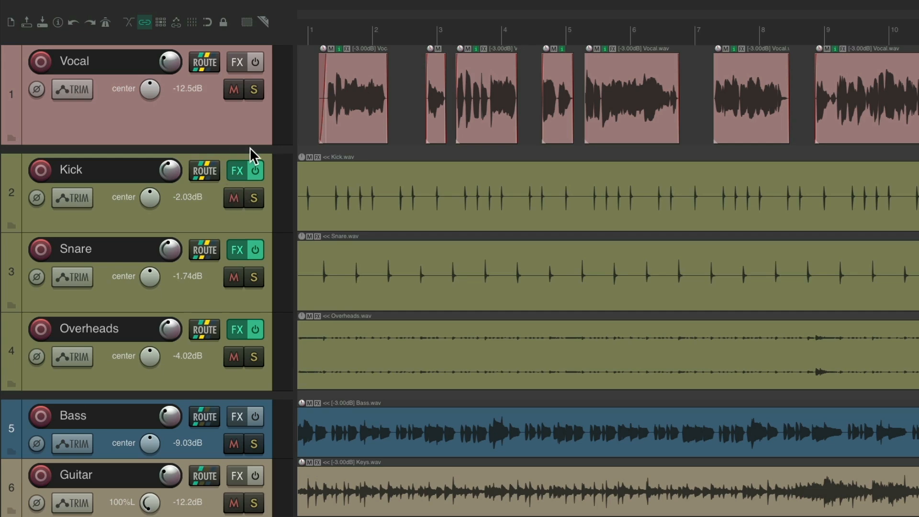
Review the Kick track's sends in its routing window, and show sends in the track control panels.
{"action": "left_click", "coordinate": [210, 169]}
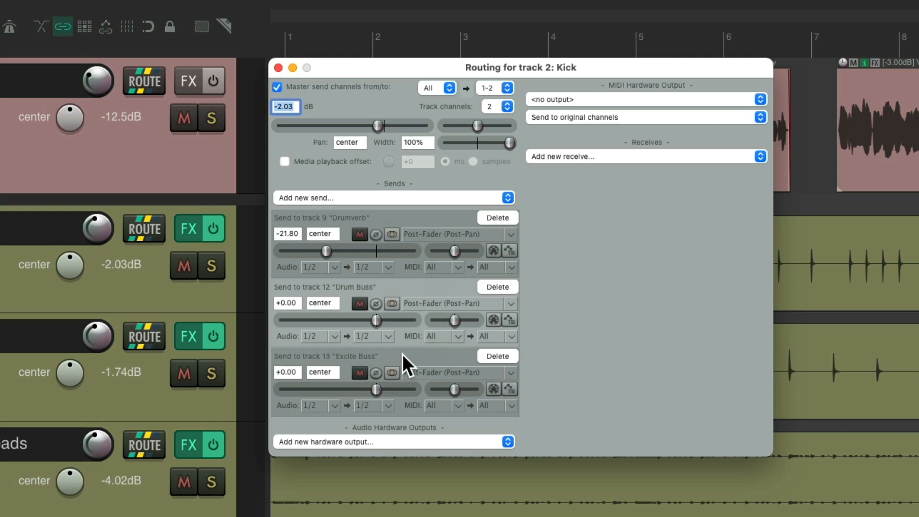
{"action": "left_click", "coordinate": [275, 67]}
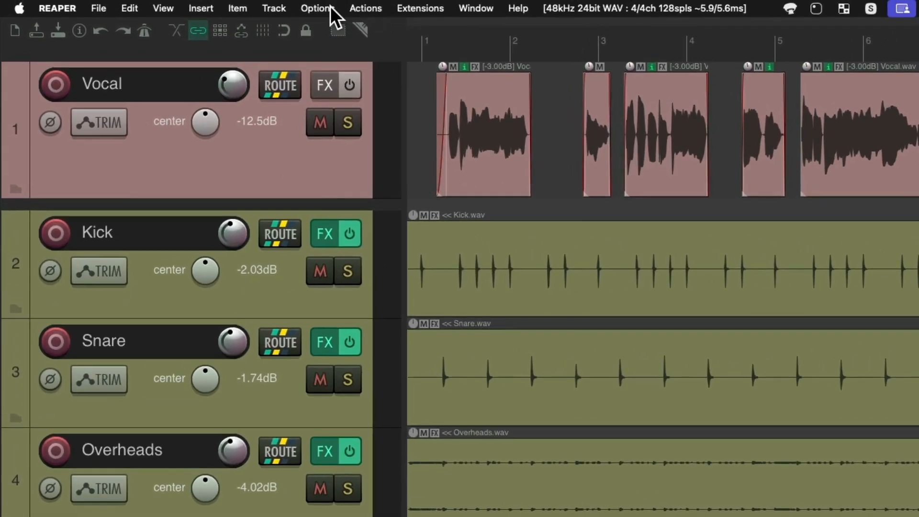
{"action": "left_click", "coordinate": [330, 7]}
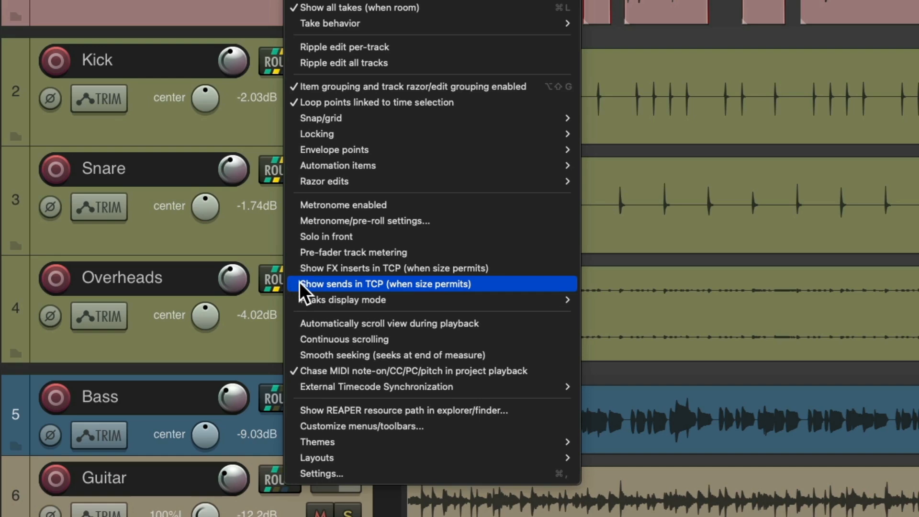
{"action": "left_click", "coordinate": [506, 281]}
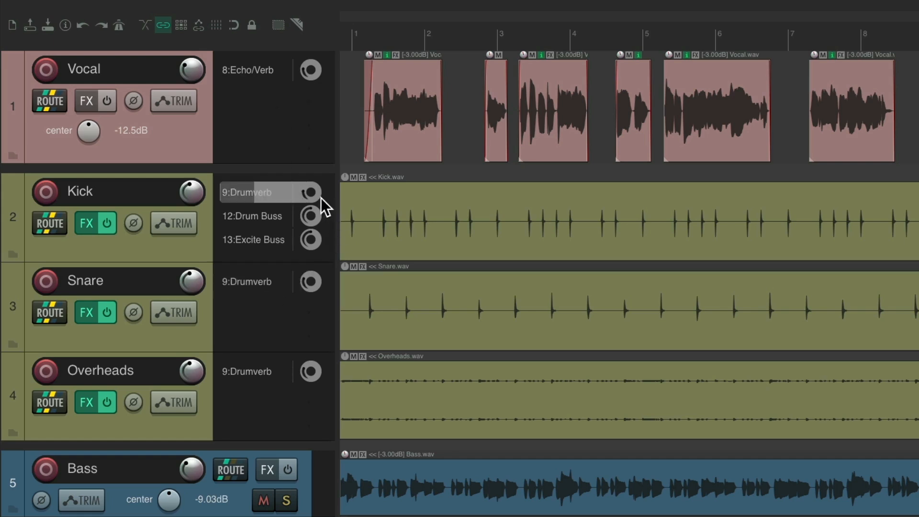
Copy the Kick track's Drum Buss and Excite Buss sends to the Snare and Overheads tracks.
{"action": "scroll", "coordinate": [314, 195], "scroll_direction": "up", "scroll_amount": 3}
{"action": "scroll", "coordinate": [311, 215], "scroll_direction": "up", "scroll_amount": 2}
{"action": "scroll", "coordinate": [310, 236], "scroll_direction": "up", "scroll_amount": 3}
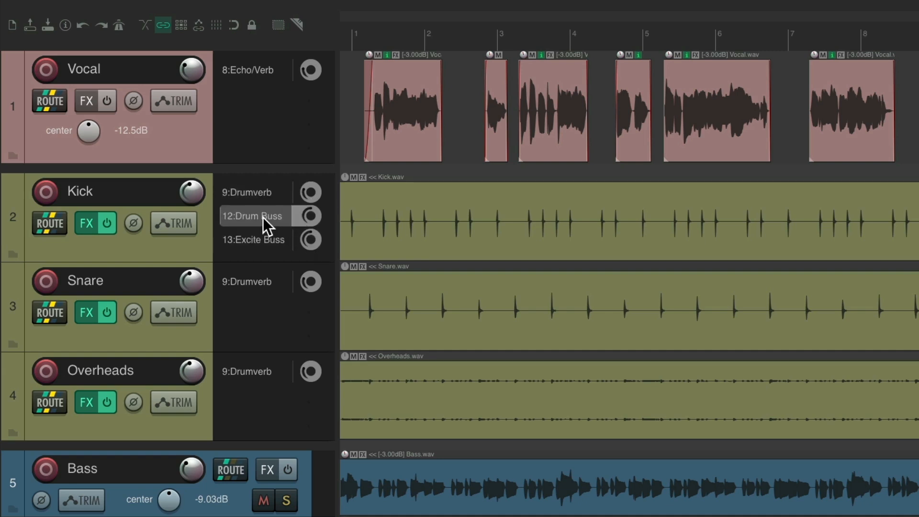
{"action": "left_click_drag", "start_coordinate": [263, 217], "coordinate": [275, 393]}
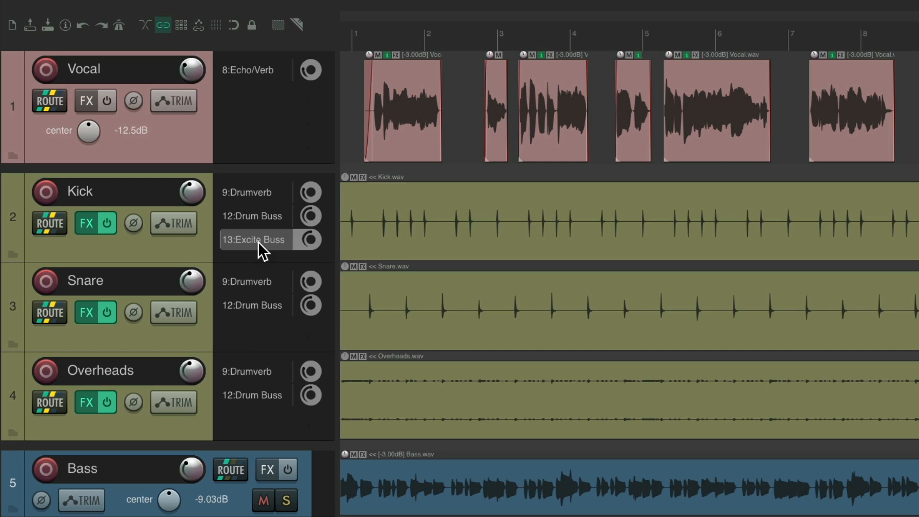
{"action": "left_click_drag", "start_coordinate": [258, 242], "coordinate": [275, 381]}
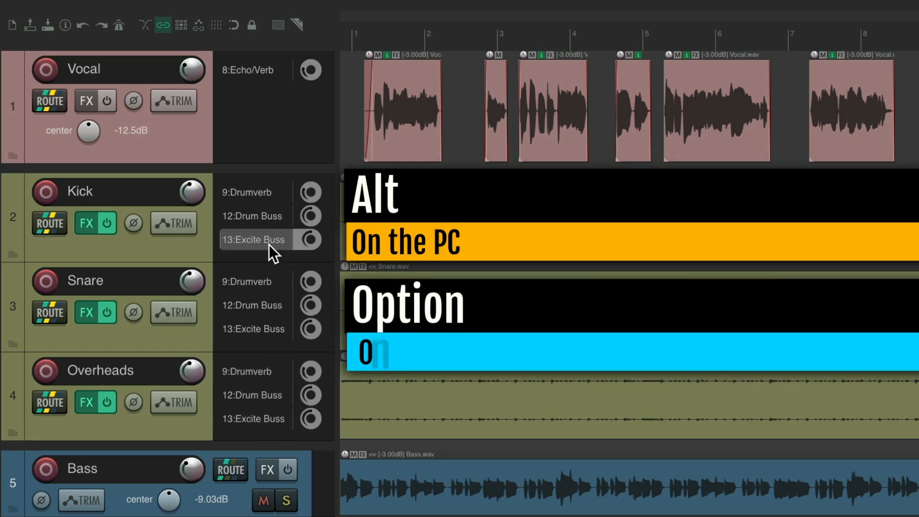
Delete the Excite Buss sends from the Kick, Snare and Overheads tracks.
{"action": "left_click", "coordinate": [269, 245], "text": "alt"}
{"action": "left_click", "coordinate": [273, 328], "text": "alt"}
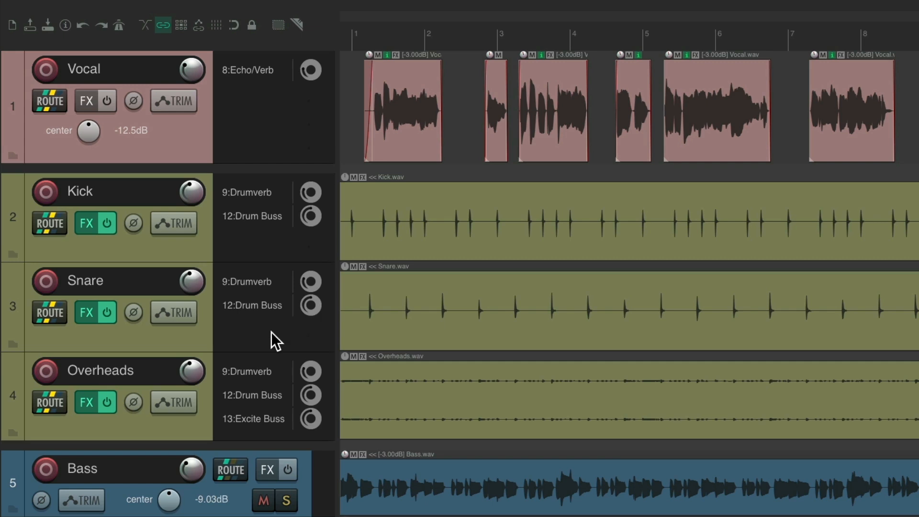
{"action": "left_click", "coordinate": [277, 416], "text": "alt"}
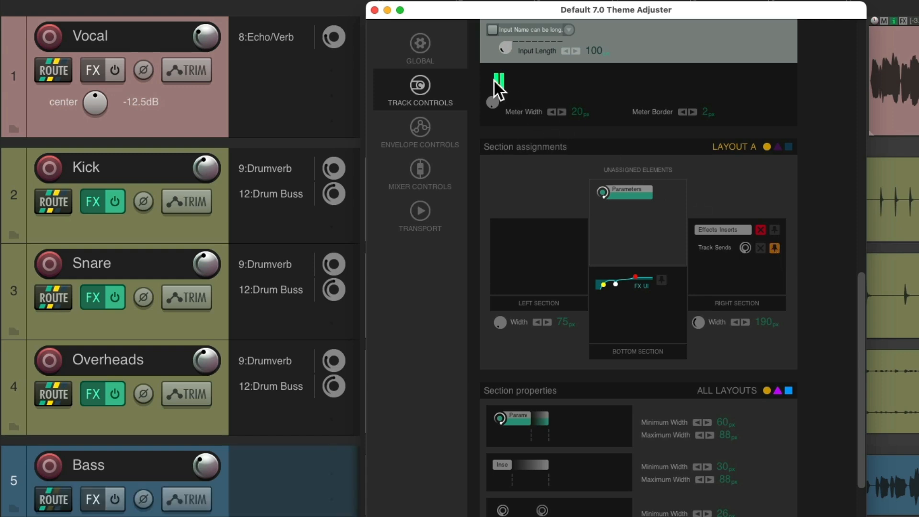
Close the theme adjuster and turn off the display of sends in the track control panels.
{"action": "left_click", "coordinate": [375, 9]}
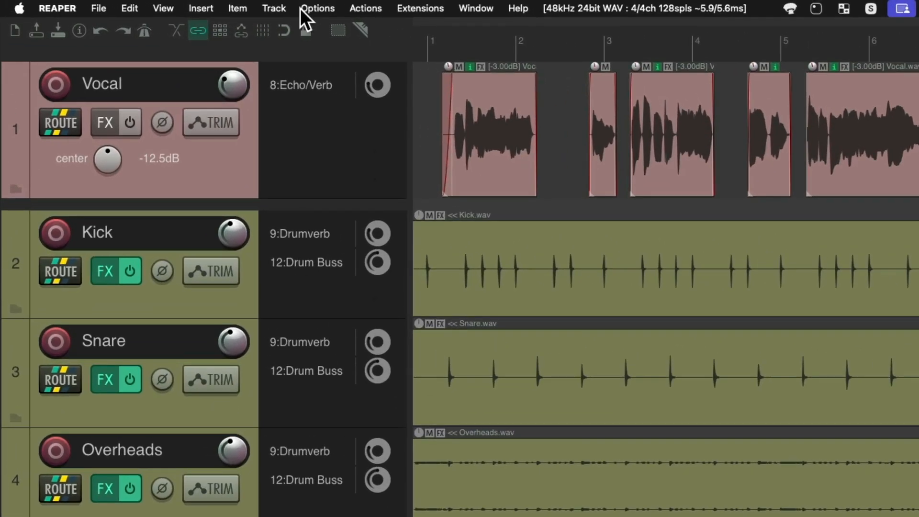
{"action": "left_click", "coordinate": [302, 8]}
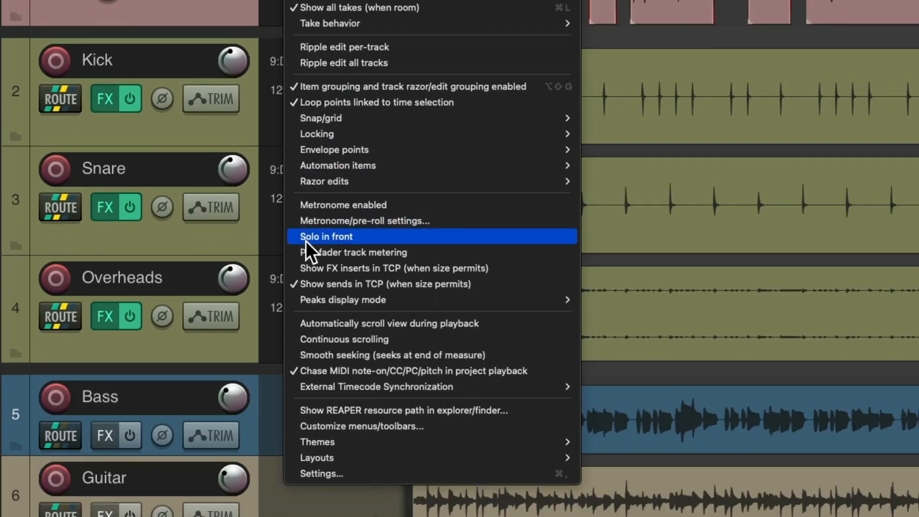
{"action": "left_click", "coordinate": [293, 285]}
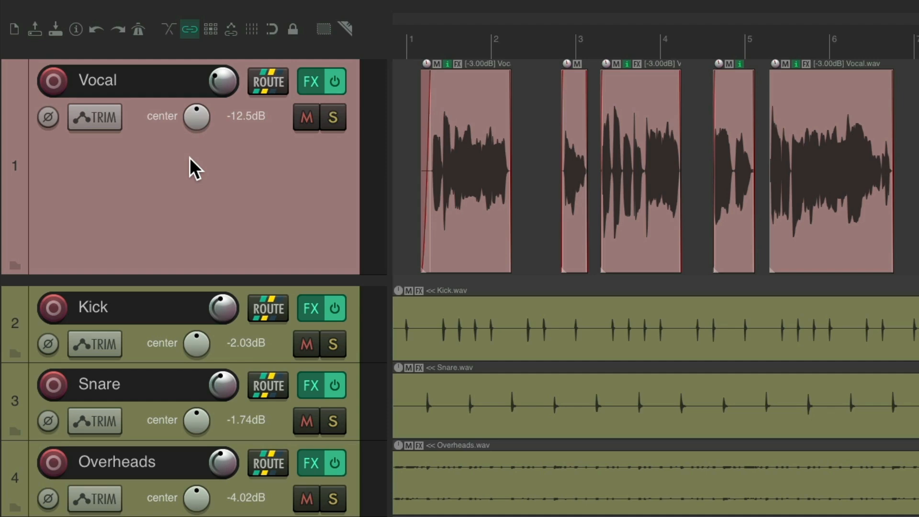
Review the Vocal track's ReaEQ and ReaComp, and show ReaEQ's Gain-High Shelf 4 parameter in the track controls.
{"action": "left_click", "coordinate": [310, 85]}
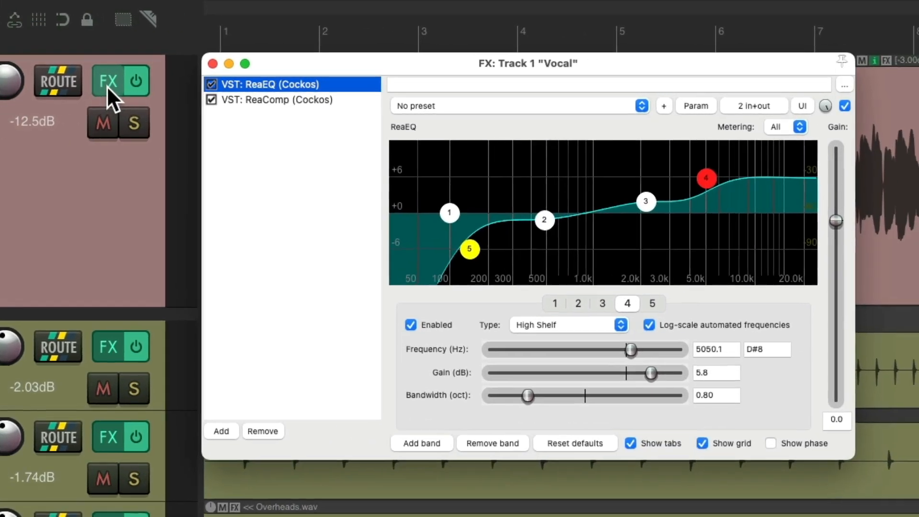
{"action": "left_click", "coordinate": [342, 101]}
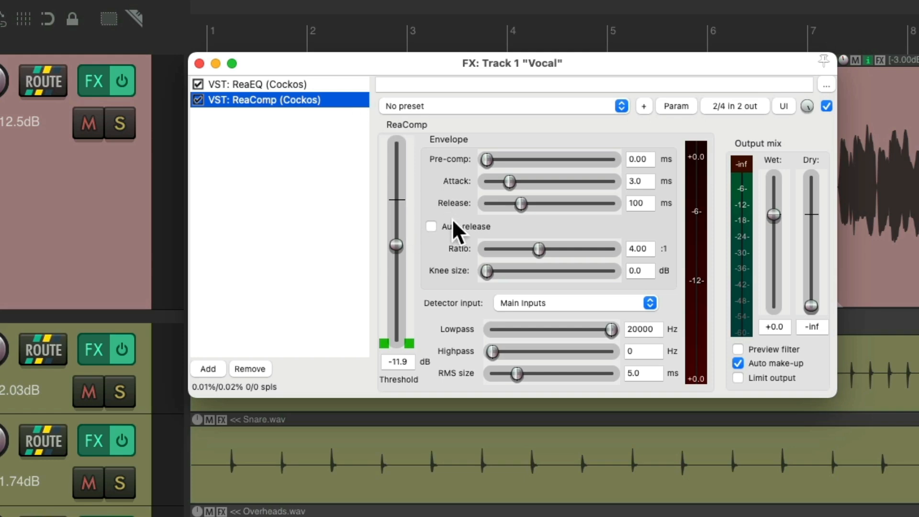
{"action": "left_click", "coordinate": [334, 84]}
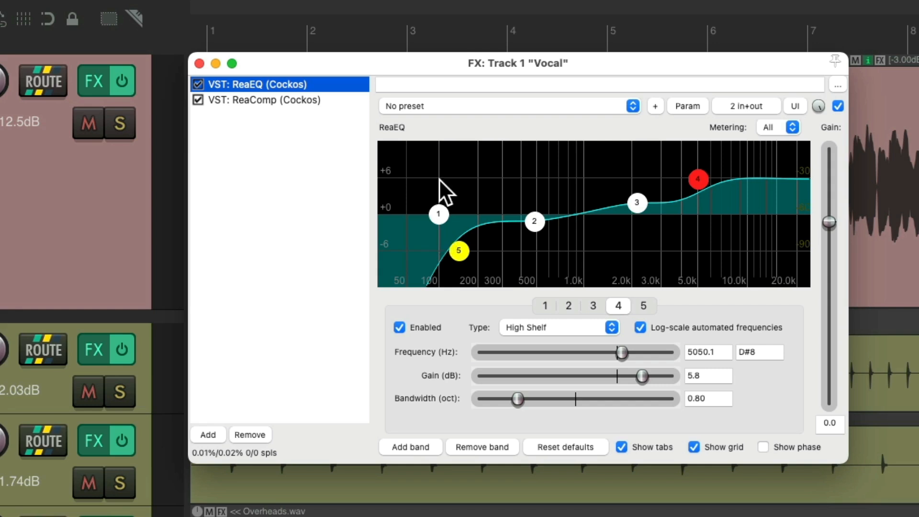
{"action": "left_click", "coordinate": [697, 179]}
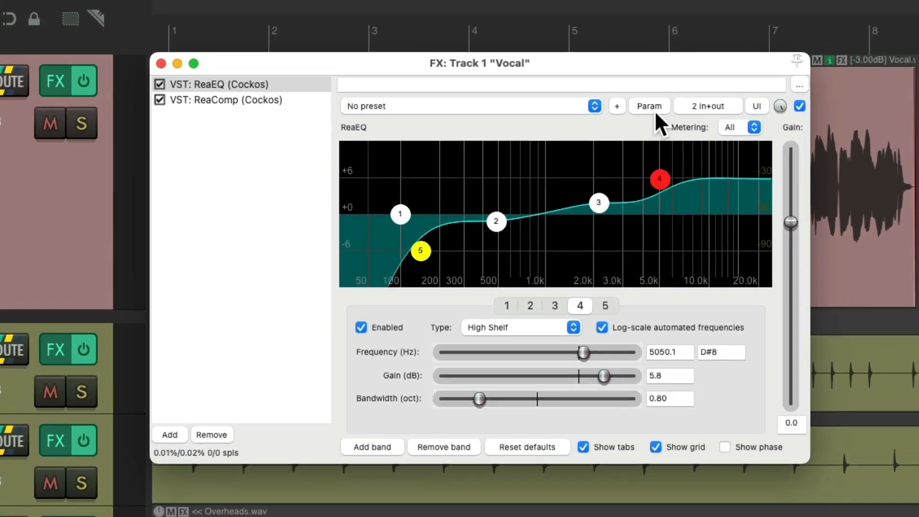
{"action": "left_click", "coordinate": [652, 109]}
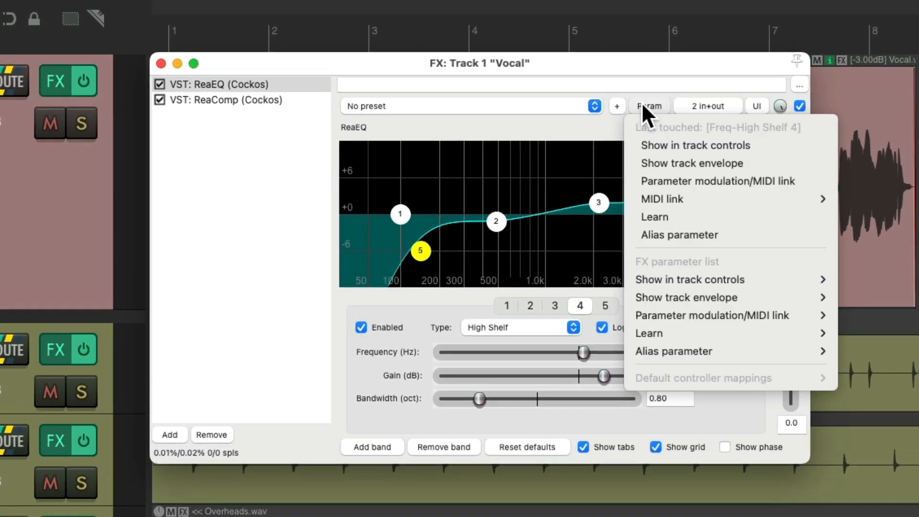
{"action": "mouse_move", "coordinate": [635, 279]}
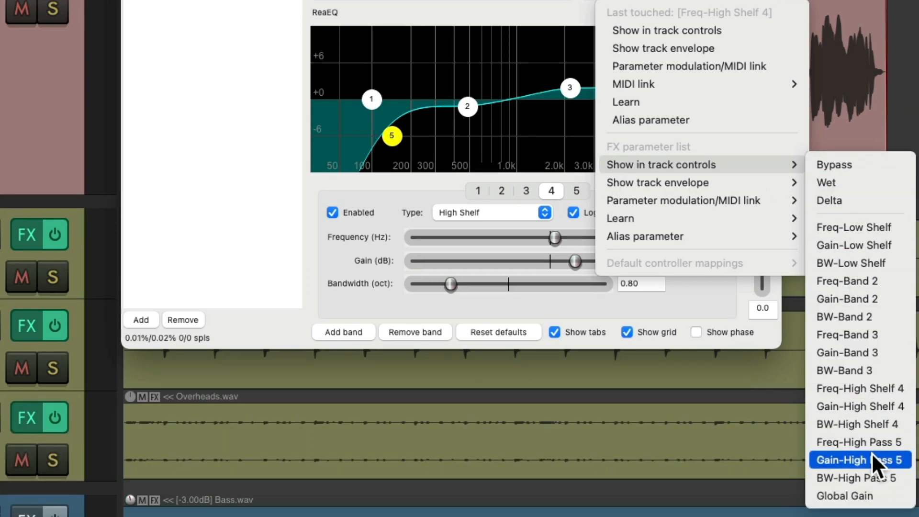
{"action": "left_click", "coordinate": [872, 454]}
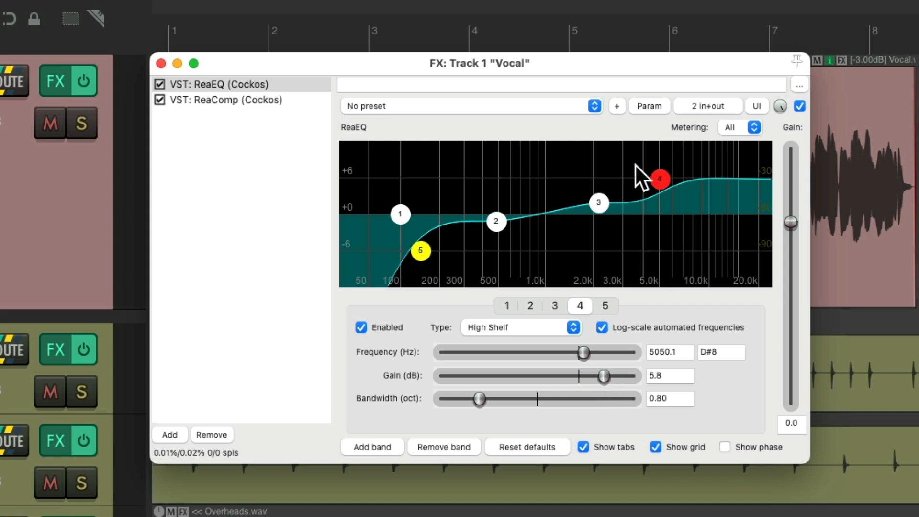
{"action": "left_click", "coordinate": [642, 105]}
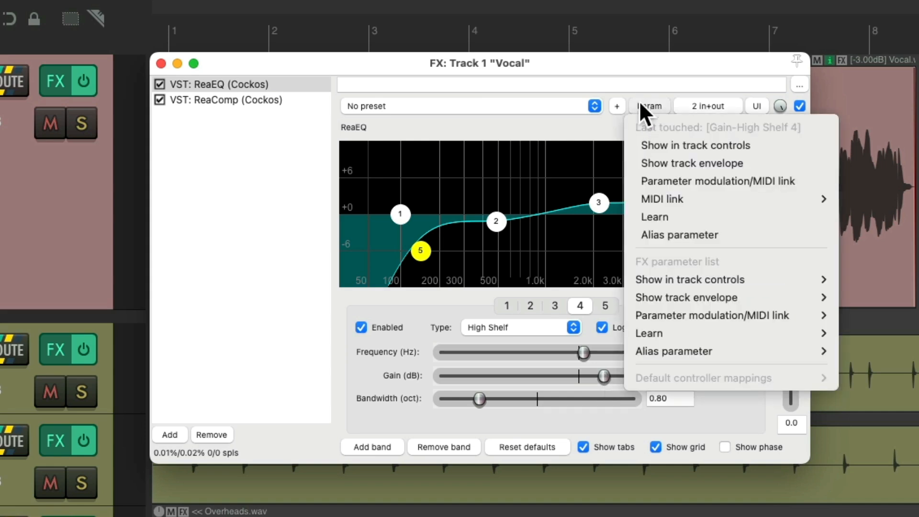
{"action": "left_click", "coordinate": [634, 145]}
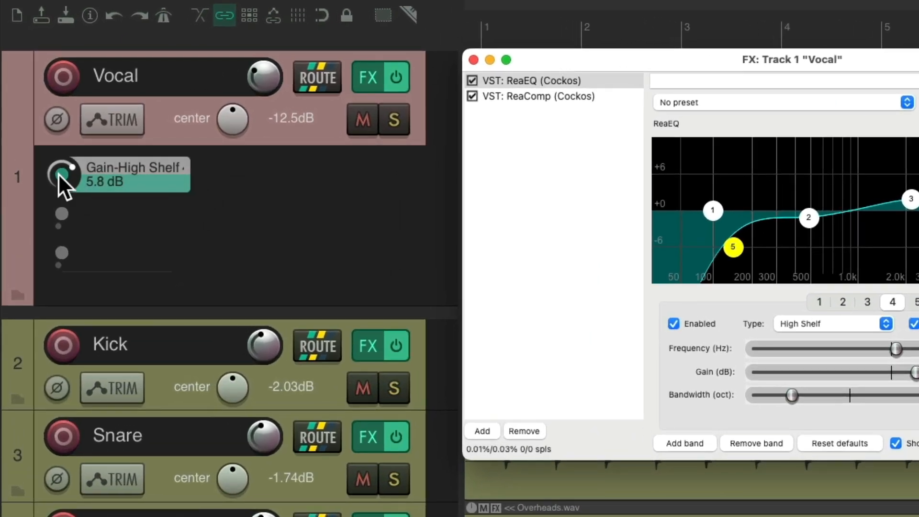
Lower the high-shelf gain to 5.1 dB using the Vocal track's parameter knob, and undo the removal of that knob.
{"action": "mouse_move", "coordinate": [59, 175]}
{"action": "left_mouse_down"}
{"action": "mouse_move", "coordinate": [59, 201]}
{"action": "mouse_move", "coordinate": [59, 173]}
{"action": "left_mouse_up"}
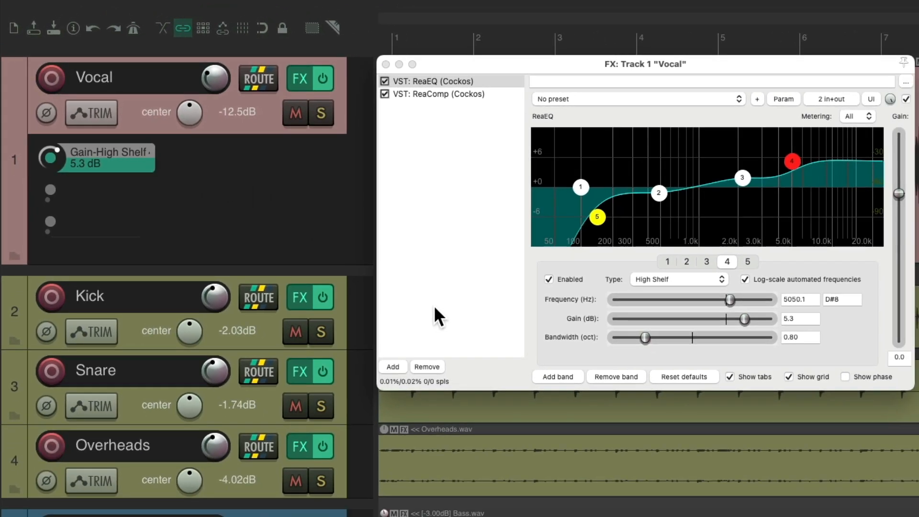
{"action": "key", "text": "f"}
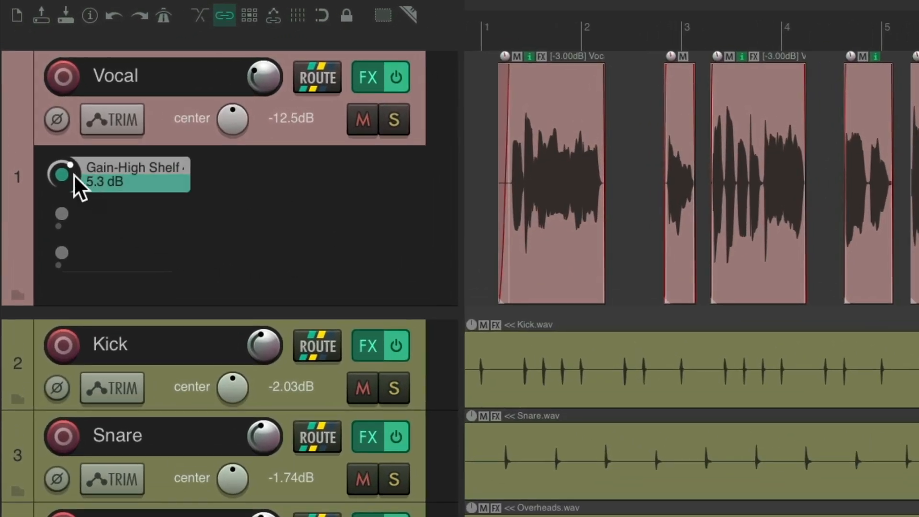
{"action": "mouse_move", "coordinate": [74, 175]}
{"action": "left_mouse_down"}
{"action": "mouse_move", "coordinate": [74, 184]}
{"action": "mouse_move", "coordinate": [73, 157]}
{"action": "mouse_move", "coordinate": [74, 181]}
{"action": "left_mouse_up"}
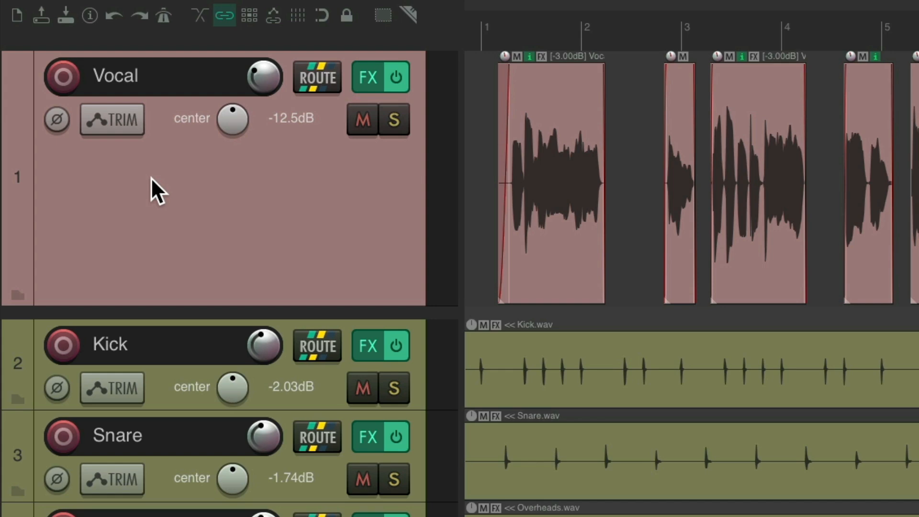
{"action": "key", "text": "super+z"}
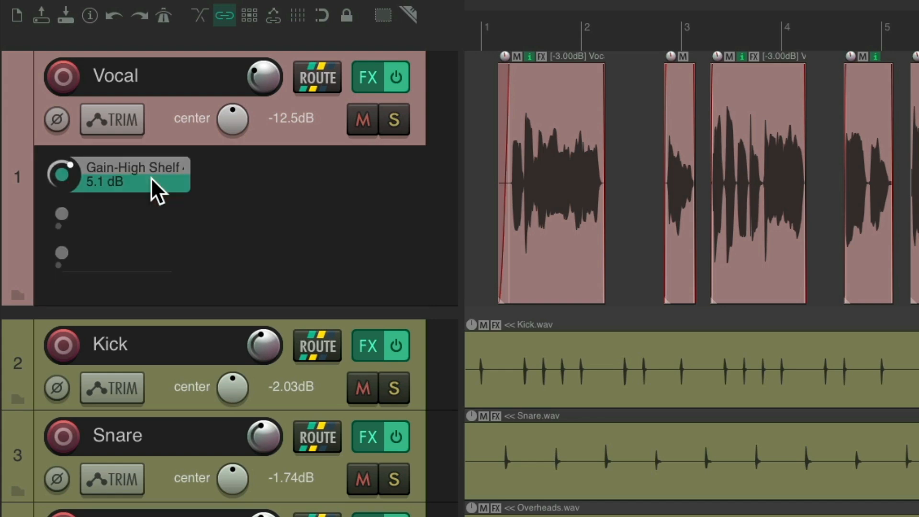
Show ReaEQ's Freq-High Pass 5 and Freq-High Shelf 4 parameters in the Vocal track's controls.
{"action": "left_click", "coordinate": [364, 74]}
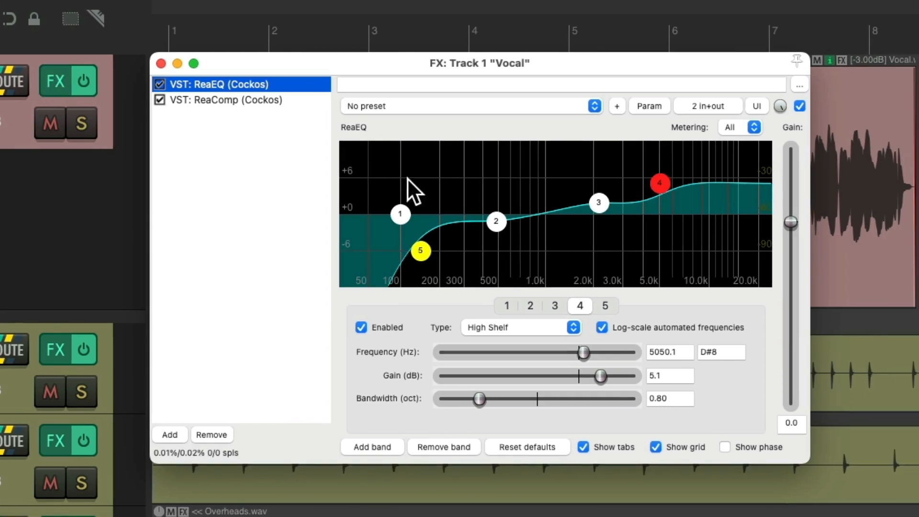
{"action": "left_click", "coordinate": [418, 250]}
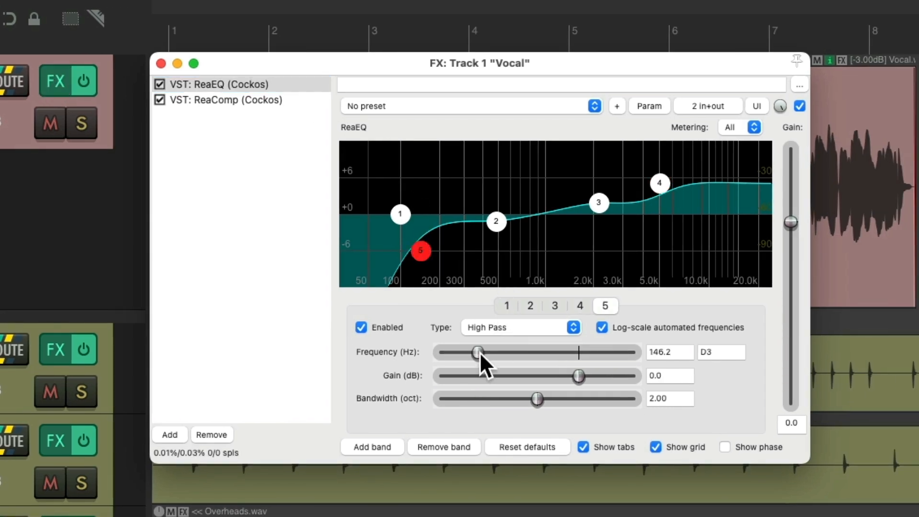
{"action": "left_click", "coordinate": [642, 104]}
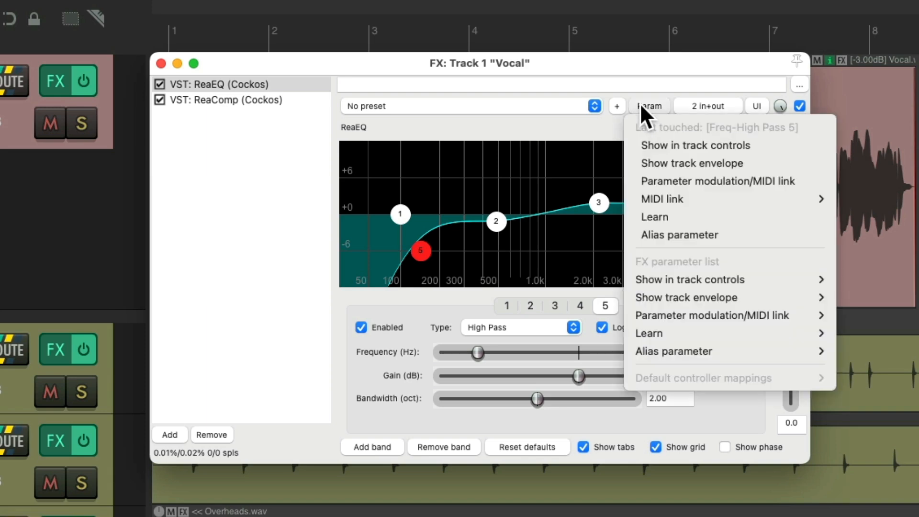
{"action": "left_click", "coordinate": [642, 141]}
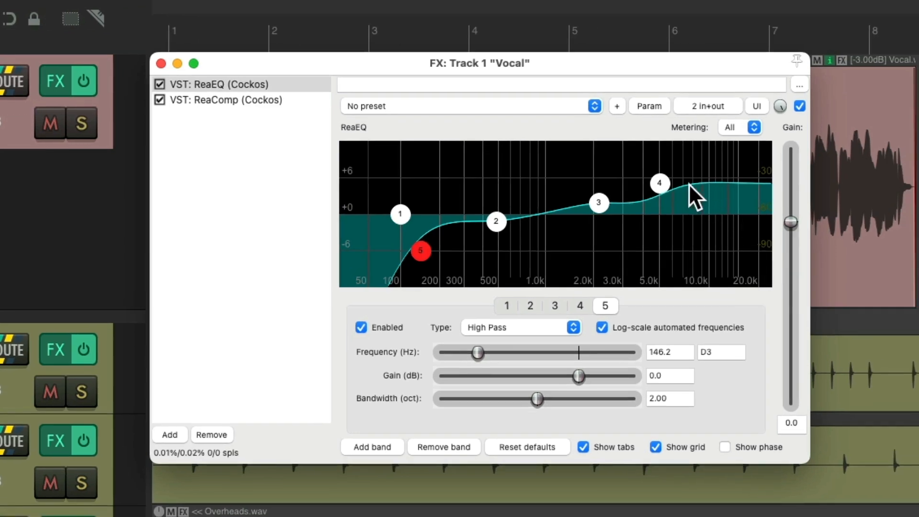
{"action": "left_click", "coordinate": [660, 183]}
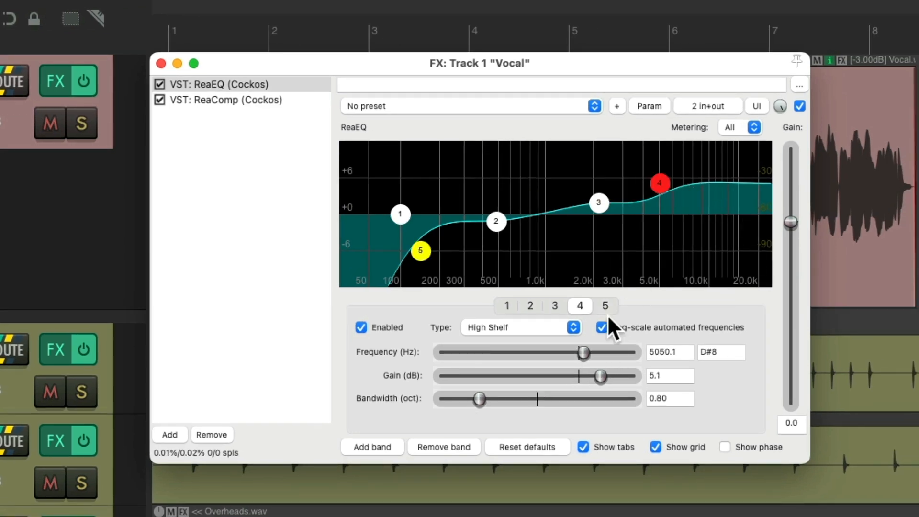
{"action": "left_click", "coordinate": [647, 106]}
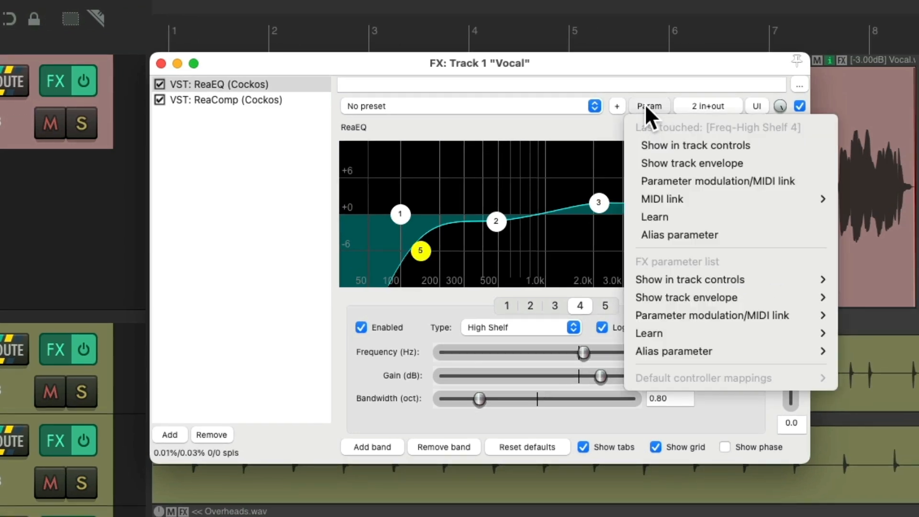
{"action": "left_click", "coordinate": [635, 144]}
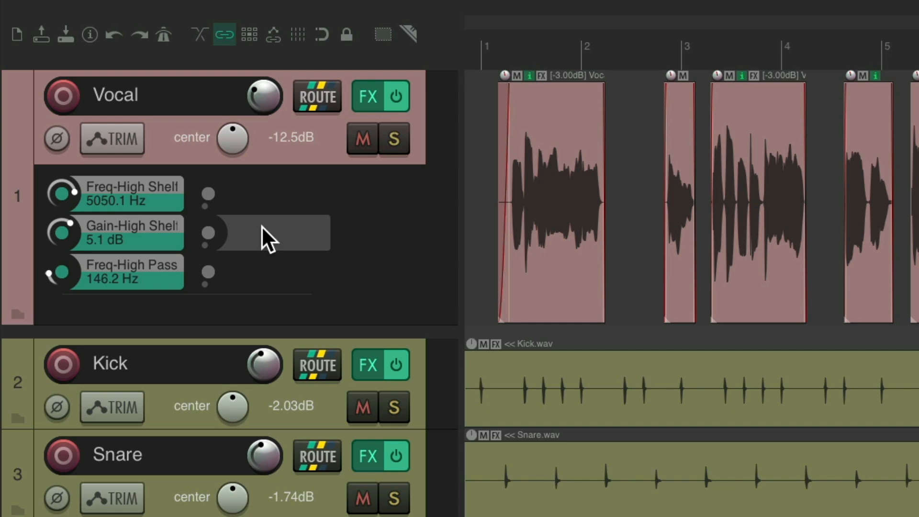
Show ReaComp's Threshold parameter in the Vocal track's controls and close the FX window.
{"action": "left_click", "coordinate": [360, 102]}
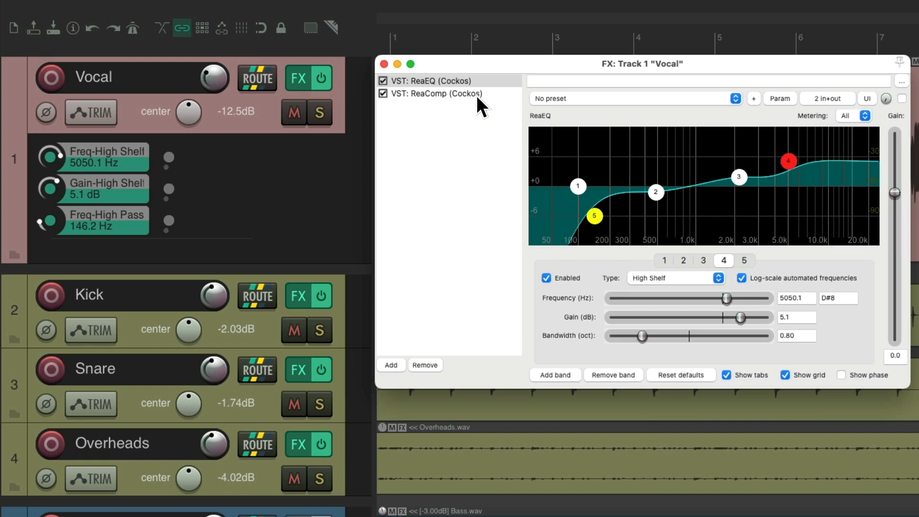
{"action": "left_click", "coordinate": [476, 95]}
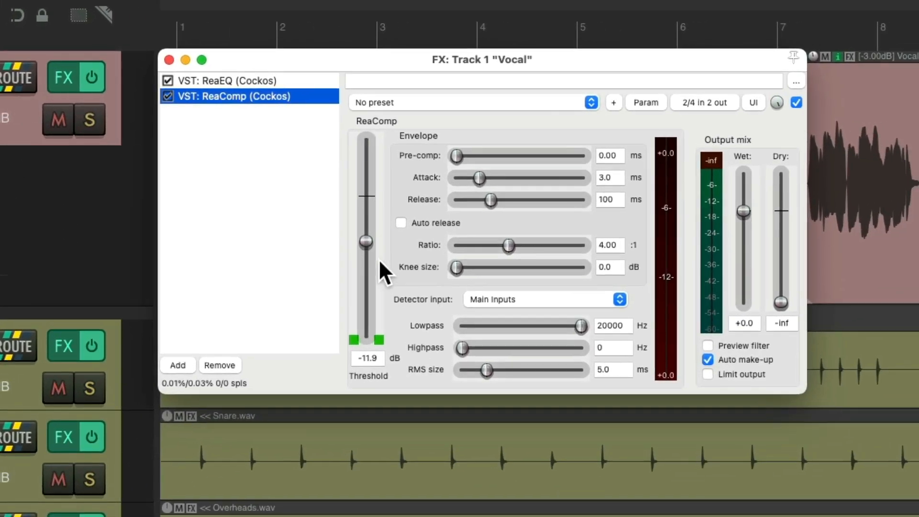
{"action": "left_click", "coordinate": [366, 238]}
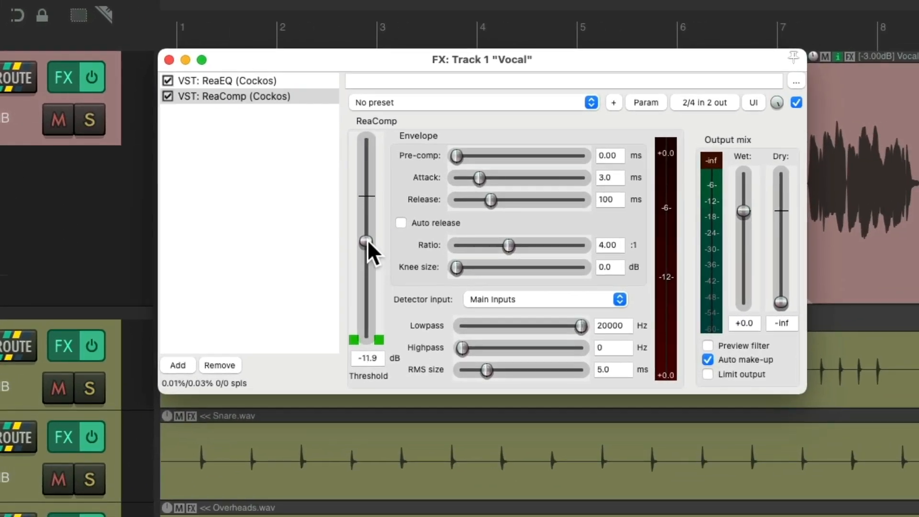
{"action": "left_click", "coordinate": [638, 105]}
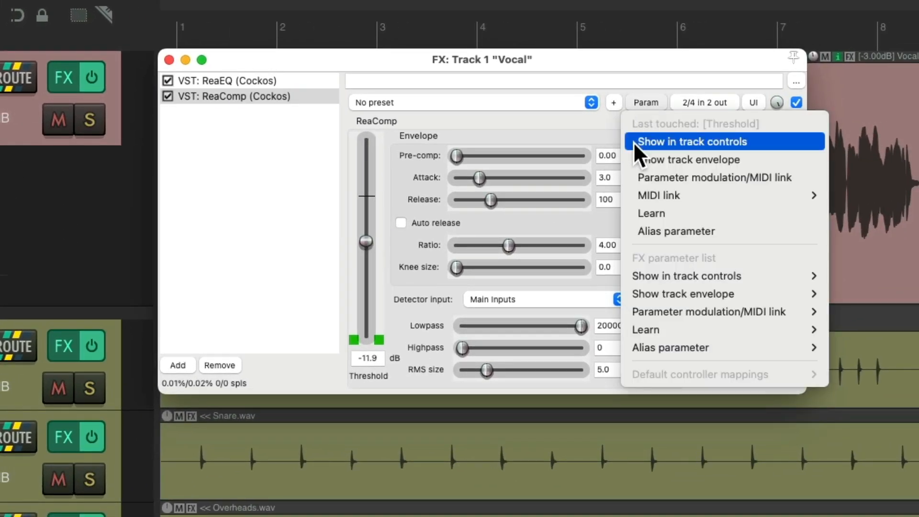
{"action": "left_click", "coordinate": [634, 141]}
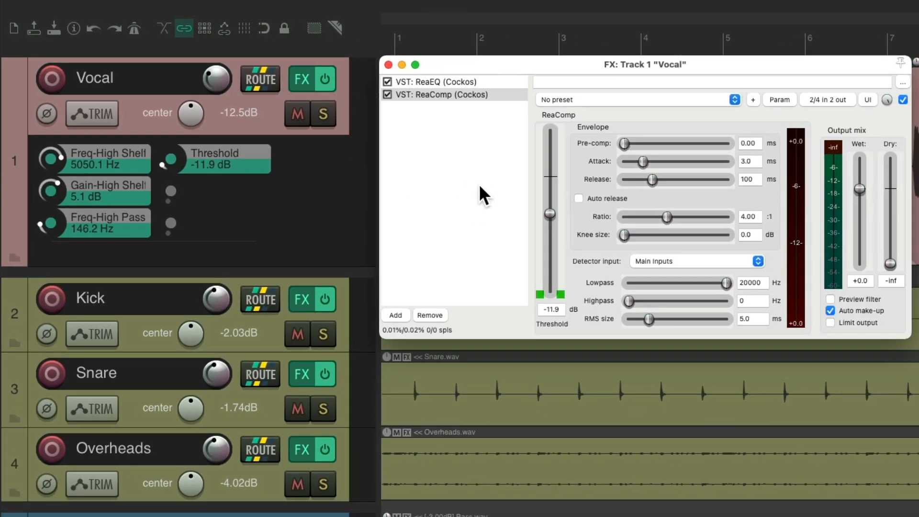
{"action": "key", "text": "Escape"}
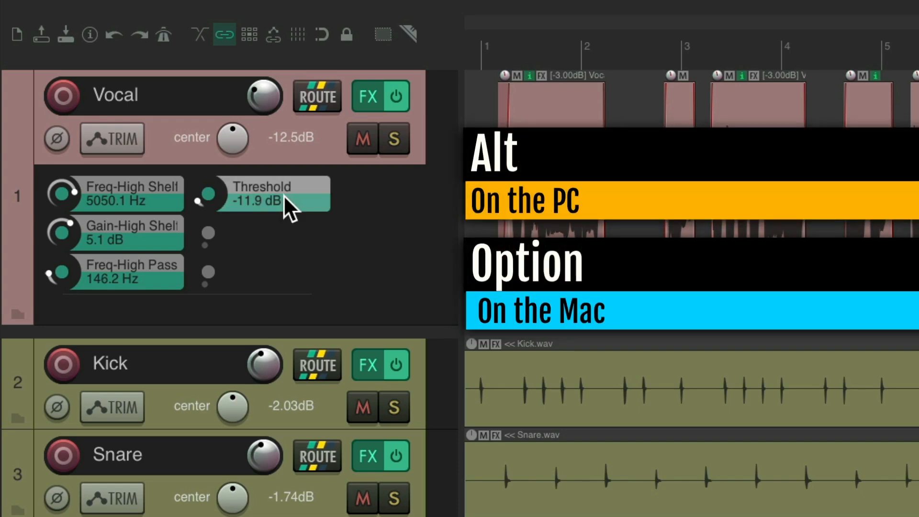
Remove the Threshold, Freq-High Shelf and Freq-High Pass knobs from the Vocal track's controls.
{"action": "left_click", "coordinate": [284, 197], "text": "alt"}
{"action": "left_click", "coordinate": [163, 198], "text": "alt"}
{"action": "left_click", "coordinate": [158, 237], "text": "alt"}
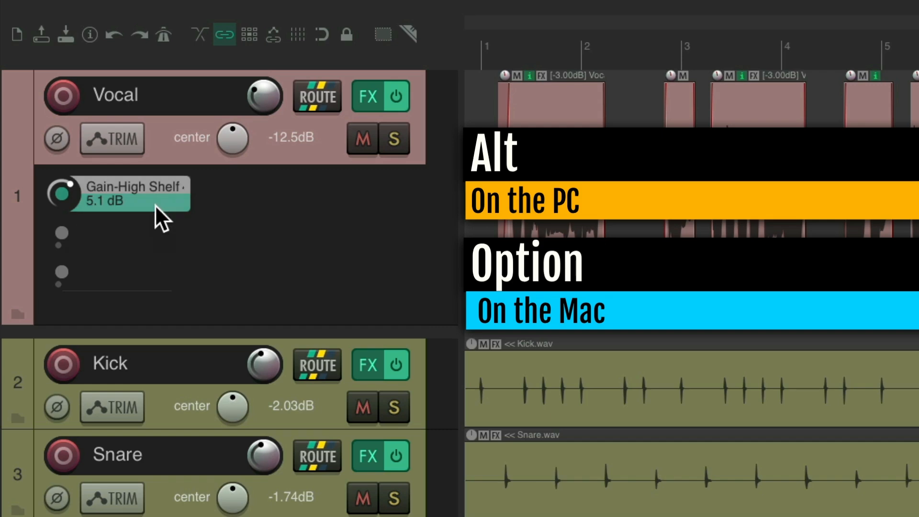
Remove the Gain-High Shelf knob from the Vocal track's controls and show ReaEQ's embedded UI in its track control panel.
{"action": "left_click", "coordinate": [155, 206], "text": "alt"}
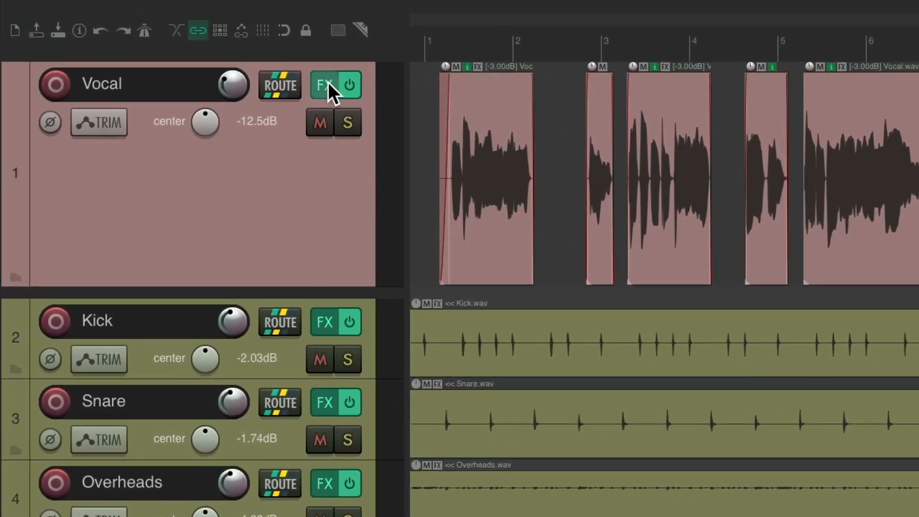
{"action": "left_click", "coordinate": [328, 82]}
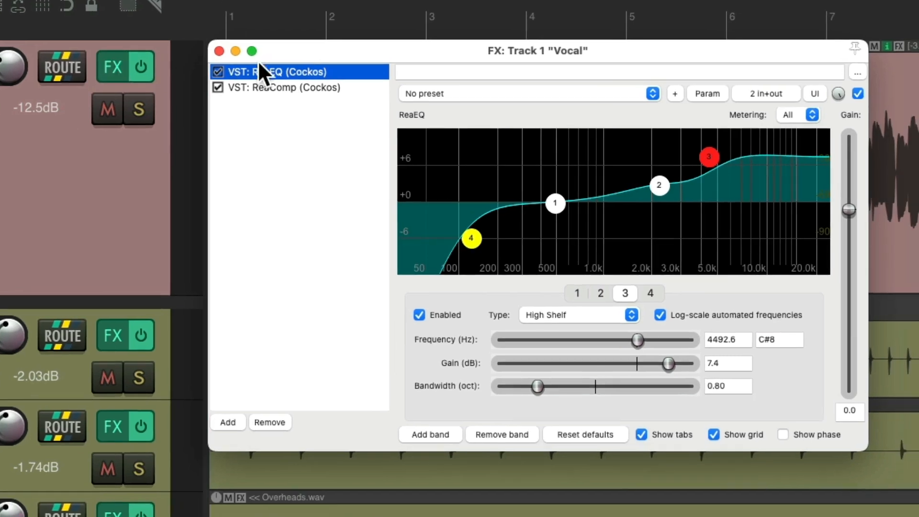
{"action": "left_click", "coordinate": [351, 90]}
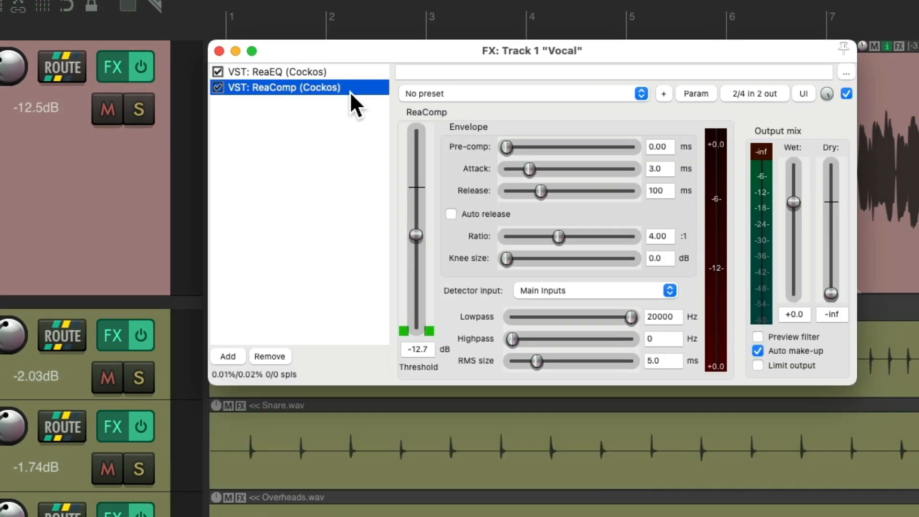
{"action": "left_click", "coordinate": [347, 66]}
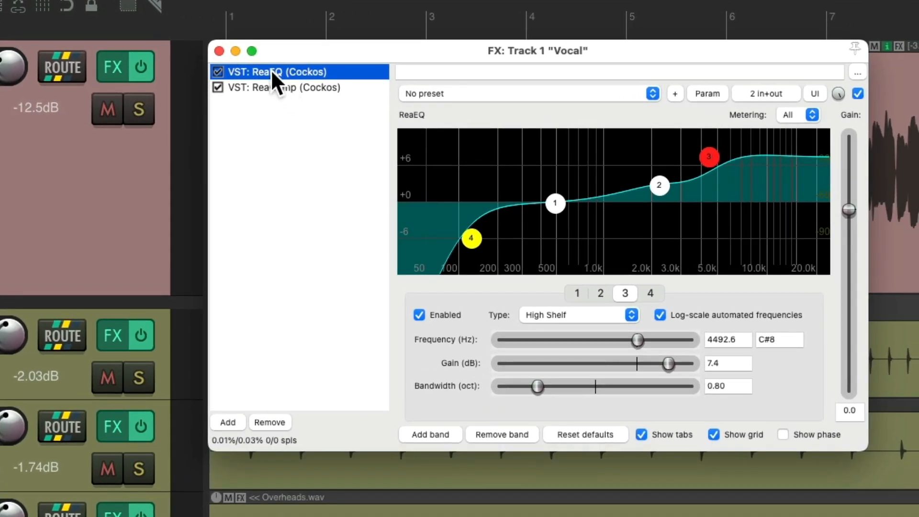
{"action": "right_click", "coordinate": [272, 70]}
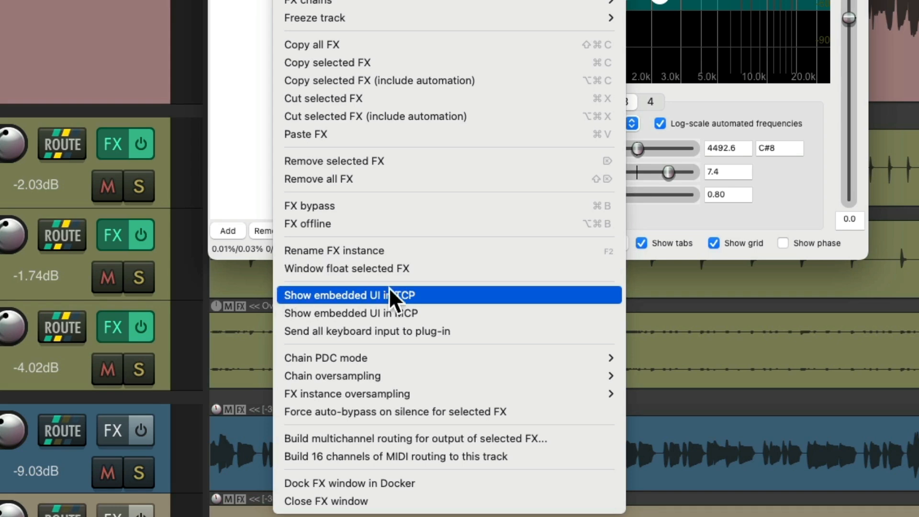
{"action": "left_click", "coordinate": [433, 295]}
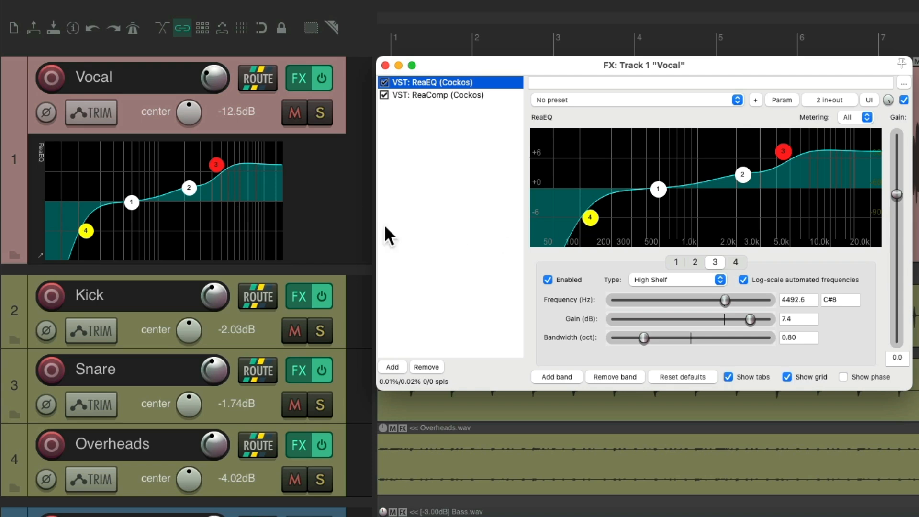
In the Vocal track's embedded ReaEQ graph, lower the high shelf, move the high pass to about 98.4 Hz, and raise band 1 to about 0.3 dB.
{"action": "left_click_drag", "start_coordinate": [225, 164], "coordinate": [188, 190]}
{"action": "mouse_move", "coordinate": [87, 231]}
{"action": "left_mouse_down"}
{"action": "mouse_move", "coordinate": [111, 230]}
{"action": "mouse_move", "coordinate": [63, 231]}
{"action": "mouse_move", "coordinate": [120, 229]}
{"action": "mouse_move", "coordinate": [78, 230]}
{"action": "left_mouse_up"}
{"action": "mouse_move", "coordinate": [129, 205]}
{"action": "left_mouse_down"}
{"action": "mouse_move", "coordinate": [127, 180]}
{"action": "mouse_move", "coordinate": [129, 225]}
{"action": "mouse_move", "coordinate": [127, 185]}
{"action": "mouse_move", "coordinate": [131, 199]}
{"action": "left_mouse_up"}
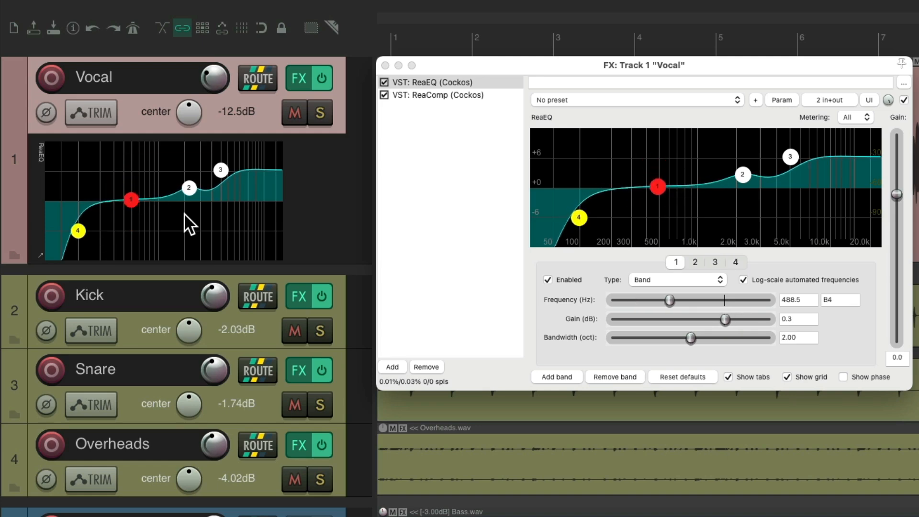
Add a band at about 993 Hz with 4.5 dB gain in the Vocal track's embedded ReaEQ graph, and remove it.
{"action": "double_click", "coordinate": [152, 172]}
{"action": "left_click_drag", "start_coordinate": [154, 174], "coordinate": [158, 179]}
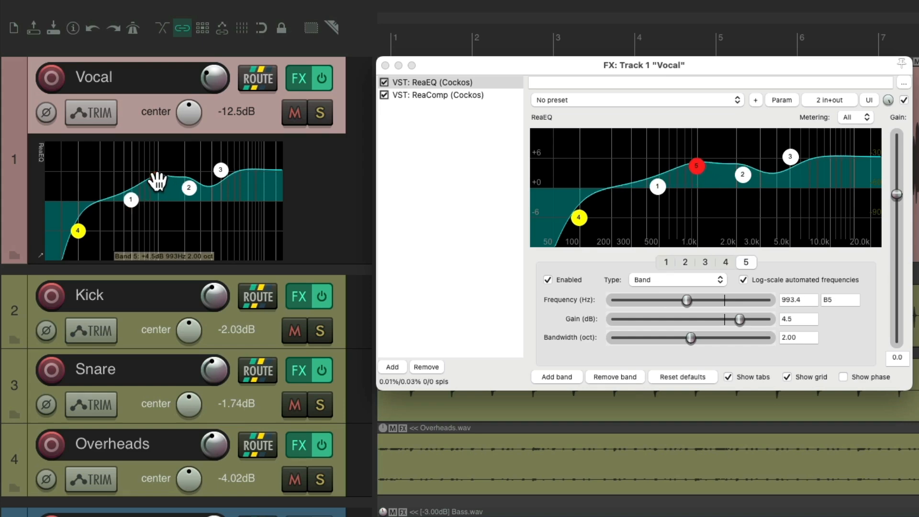
{"action": "left_click", "coordinate": [158, 178], "text": "alt"}
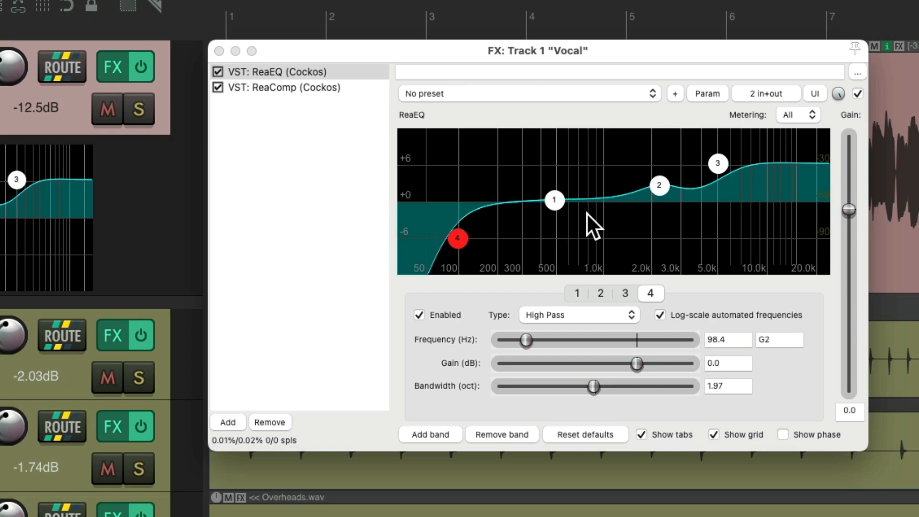
Show ReaComp's embedded UI in the Vocal track's control panel.
{"action": "left_click", "coordinate": [355, 87]}
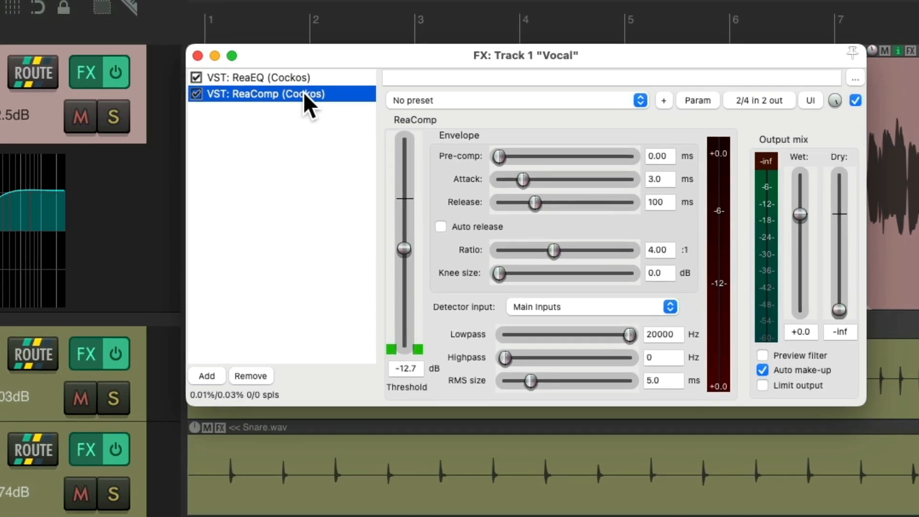
{"action": "right_click", "coordinate": [303, 91]}
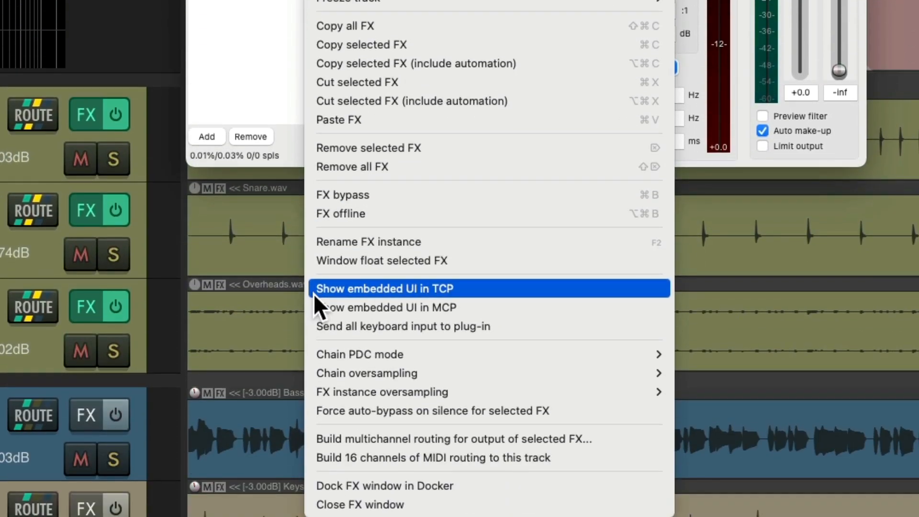
{"action": "left_click", "coordinate": [475, 289]}
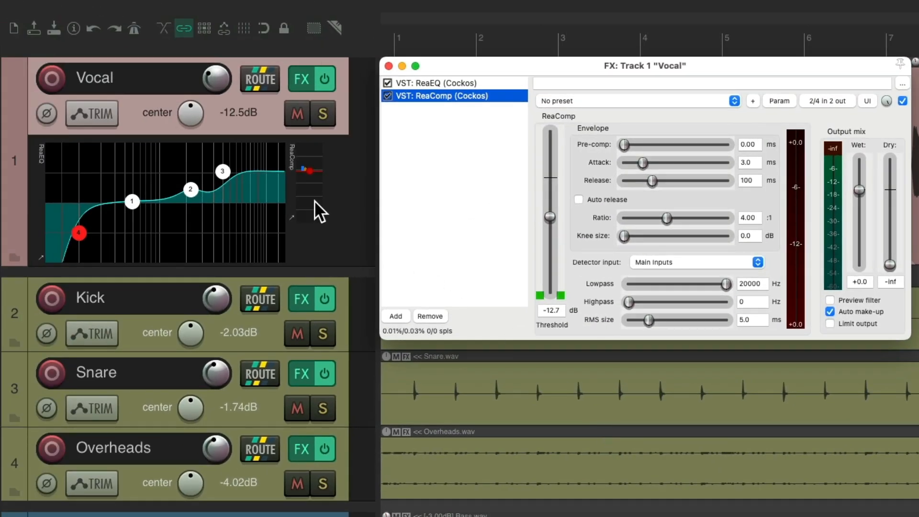
Set ReaComp's threshold to about -8.4 dB and ratio to about 5.04 in its embedded graph, and close the FX window.
{"action": "mouse_move", "coordinate": [311, 171]}
{"action": "mouse_move", "coordinate": [309, 169]}
{"action": "left_mouse_down"}
{"action": "mouse_move", "coordinate": [311, 183]}
{"action": "mouse_move", "coordinate": [311, 161]}
{"action": "mouse_move", "coordinate": [312, 184]}
{"action": "mouse_move", "coordinate": [310, 163]}
{"action": "left_mouse_up"}
{"action": "key", "text": "f"}
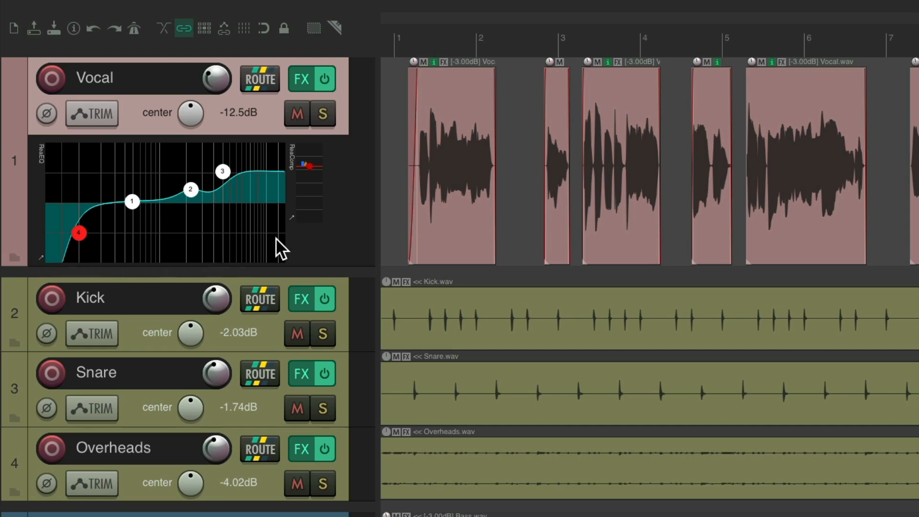
View the full ReaComp and ReaEQ windows from the Vocal track's embedded graphs, closing each one.
{"action": "left_click", "coordinate": [292, 218]}
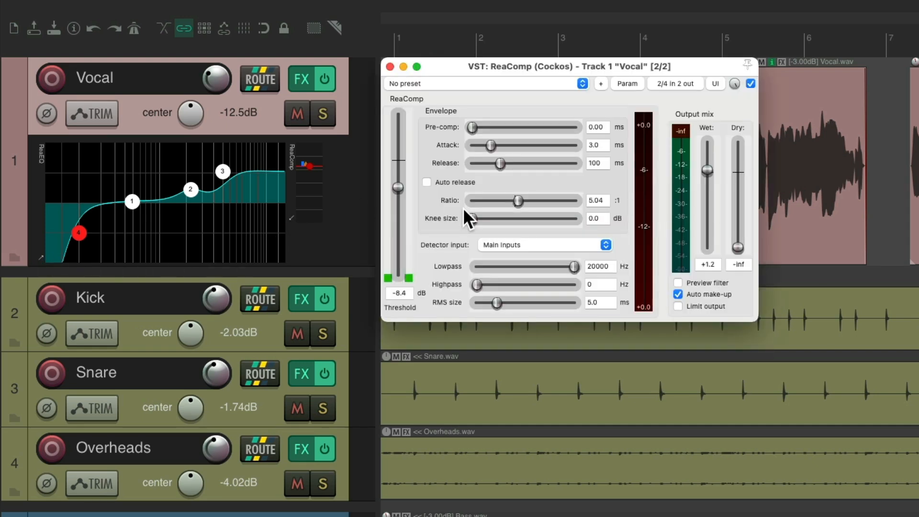
{"action": "key", "text": "Escape"}
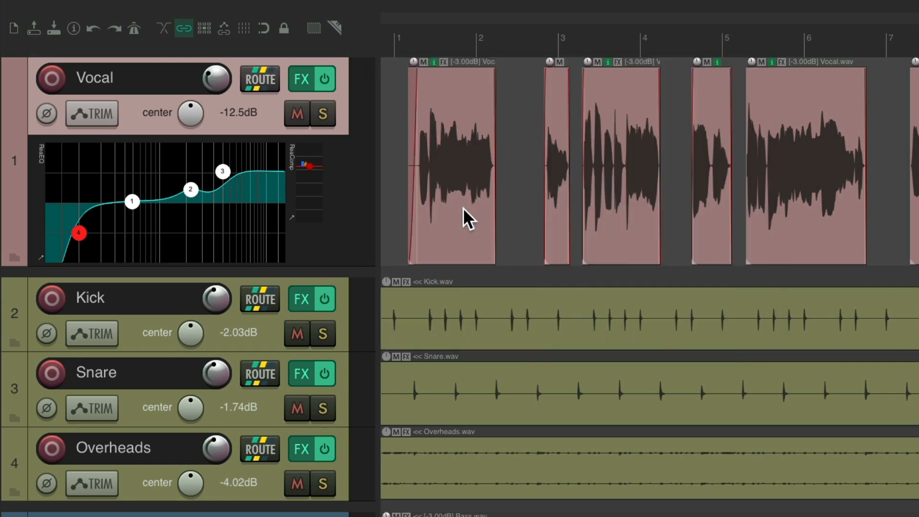
{"action": "left_click", "coordinate": [39, 256]}
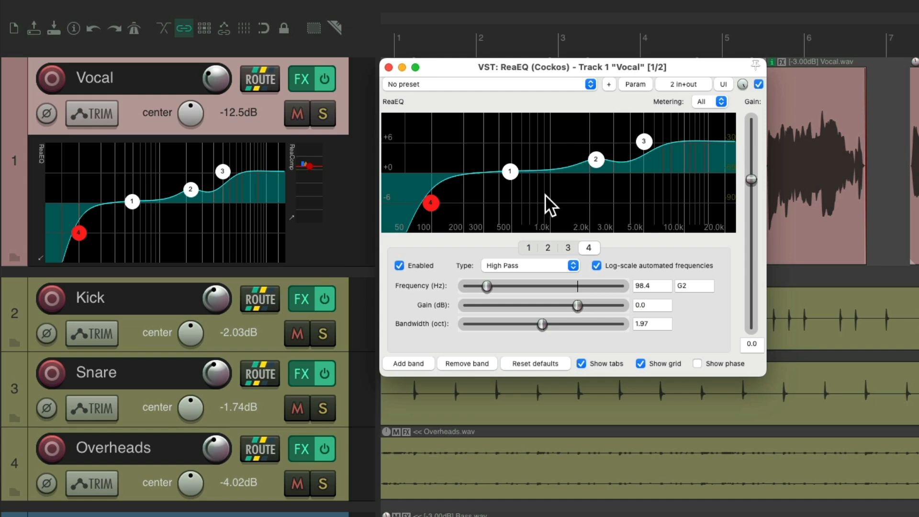
{"action": "key", "text": "Escape"}
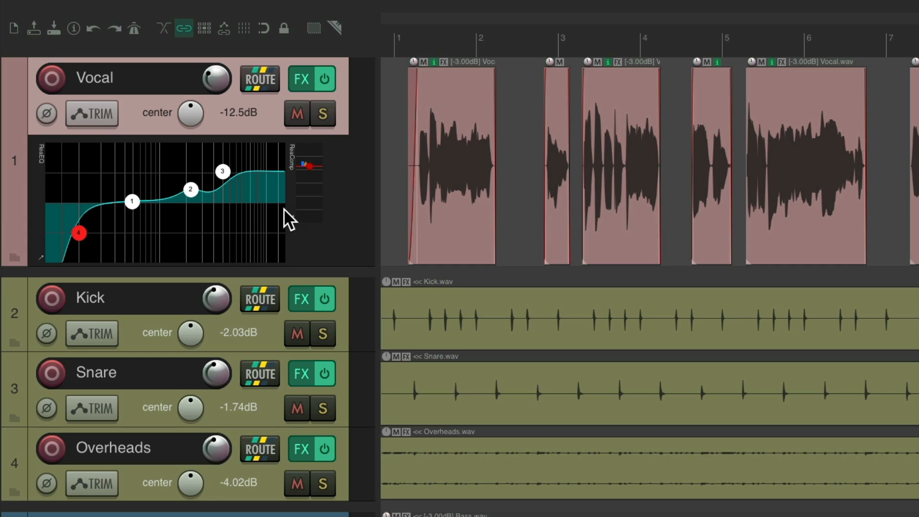
Open the mixer, show ReaEQ's embedded UI in the Vocal channel, and adjust its EQ bands there.
{"action": "key", "text": "super+m"}
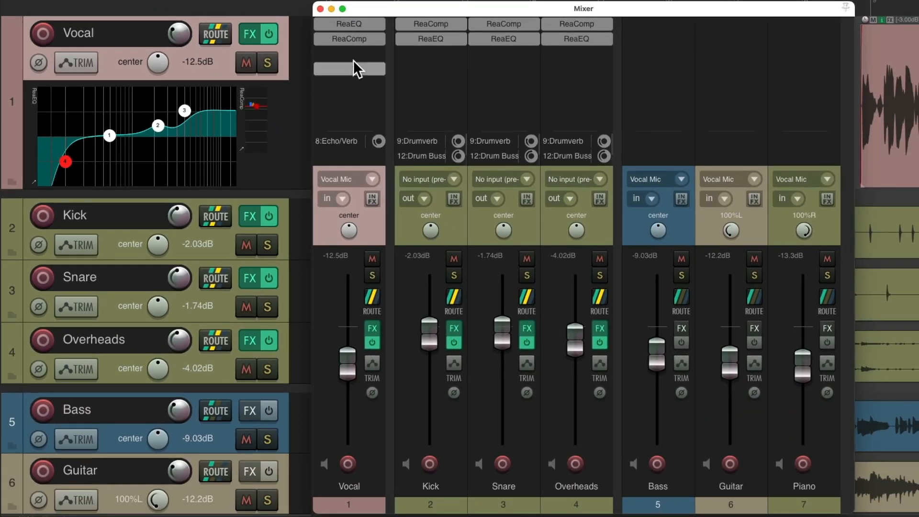
{"action": "right_click", "coordinate": [362, 24]}
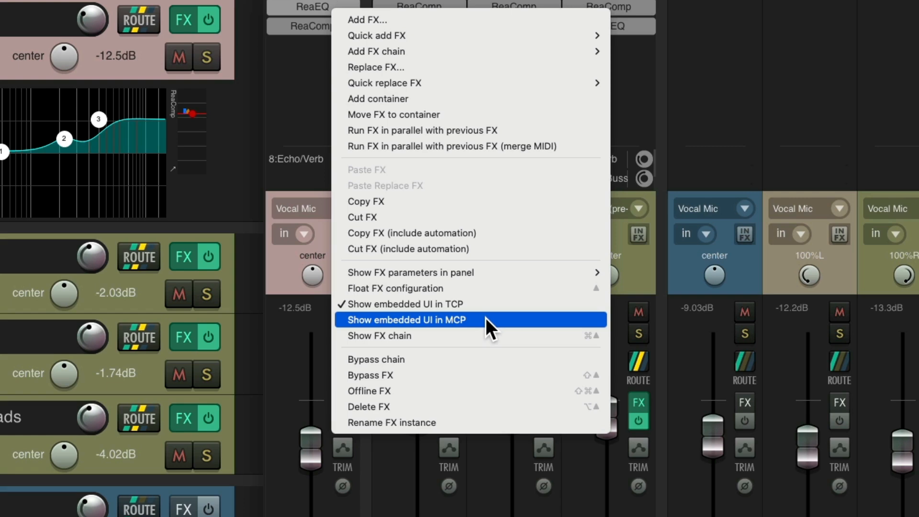
{"action": "left_click", "coordinate": [486, 318]}
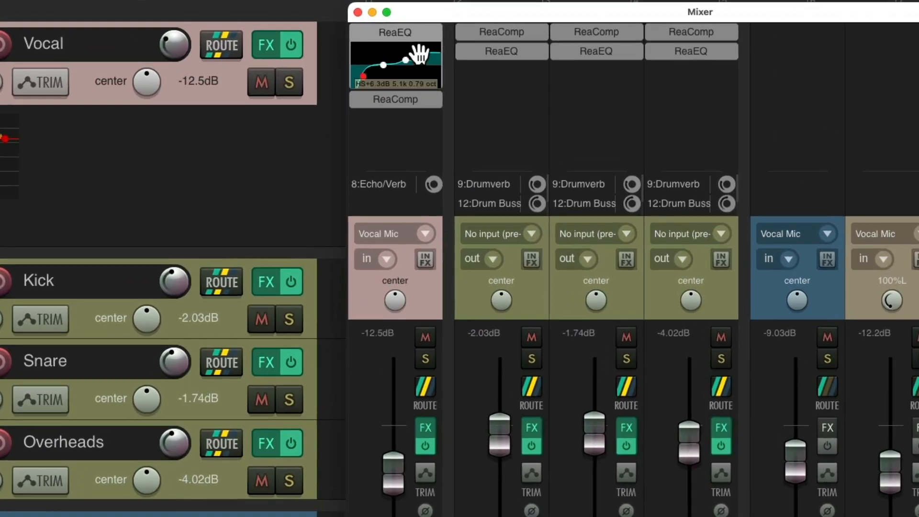
{"action": "left_click_drag", "start_coordinate": [366, 41], "coordinate": [367, 38]}
{"action": "left_click_drag", "start_coordinate": [419, 50], "coordinate": [383, 63]}
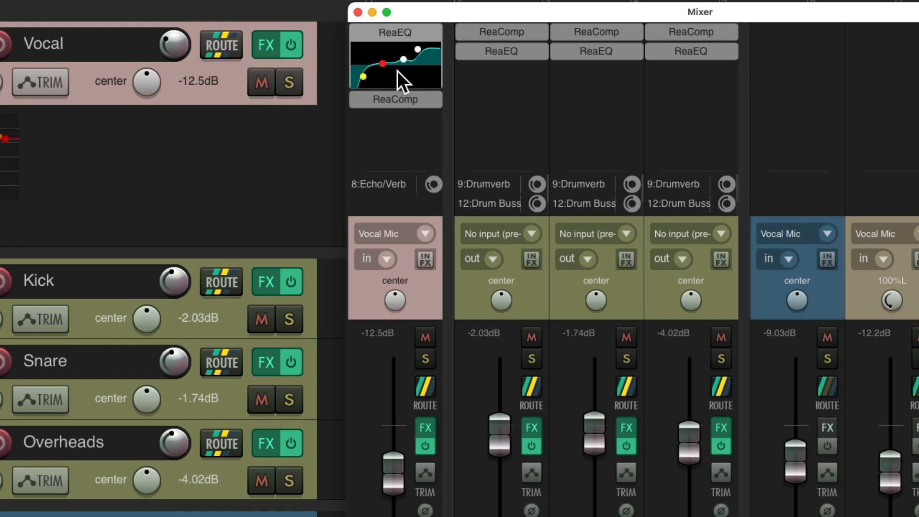
Show ReaComp's embedded UI in the Vocal mixer channel and set its threshold to about -9.6 dB there.
{"action": "right_click", "coordinate": [395, 98]}
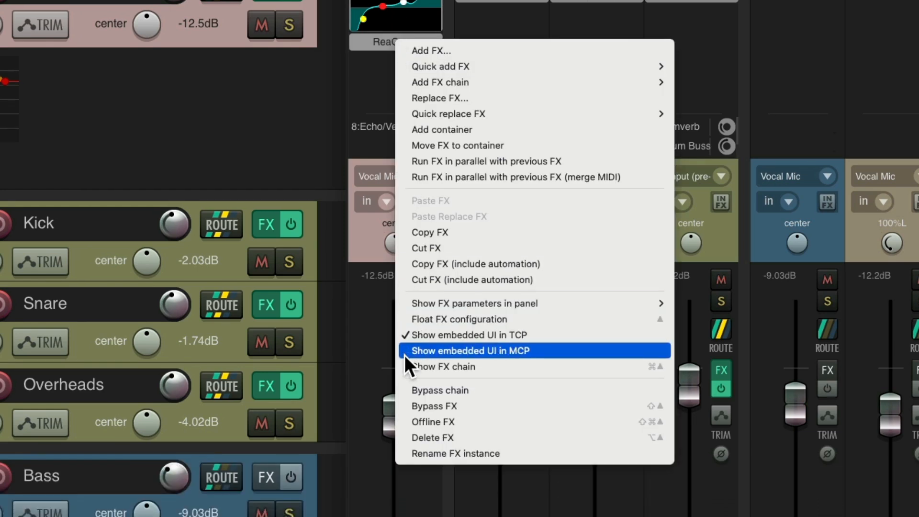
{"action": "left_click", "coordinate": [404, 352]}
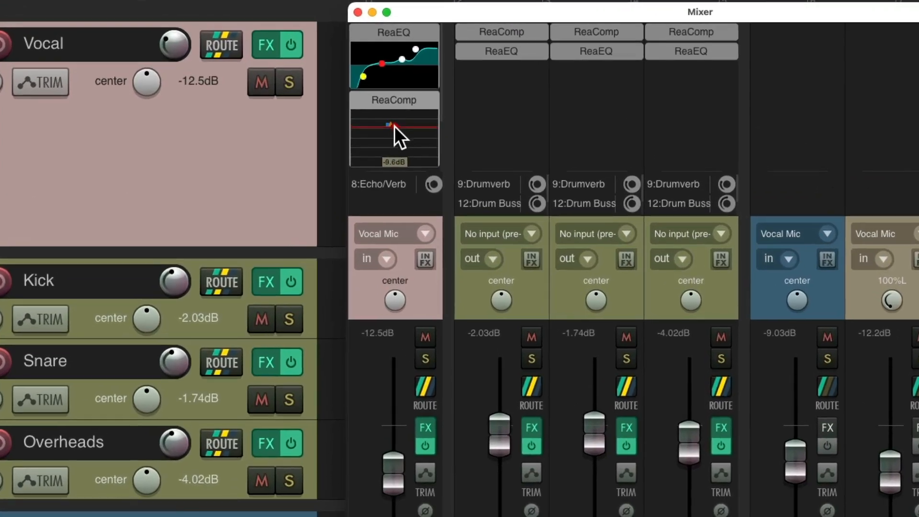
{"action": "left_click_drag", "start_coordinate": [348, 96], "coordinate": [349, 105]}
{"action": "left_click_drag", "start_coordinate": [396, 137], "coordinate": [396, 127]}
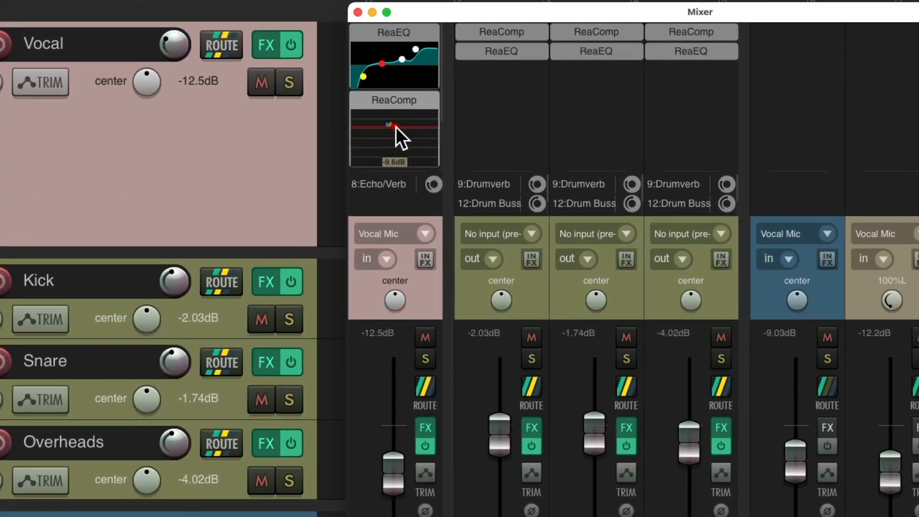
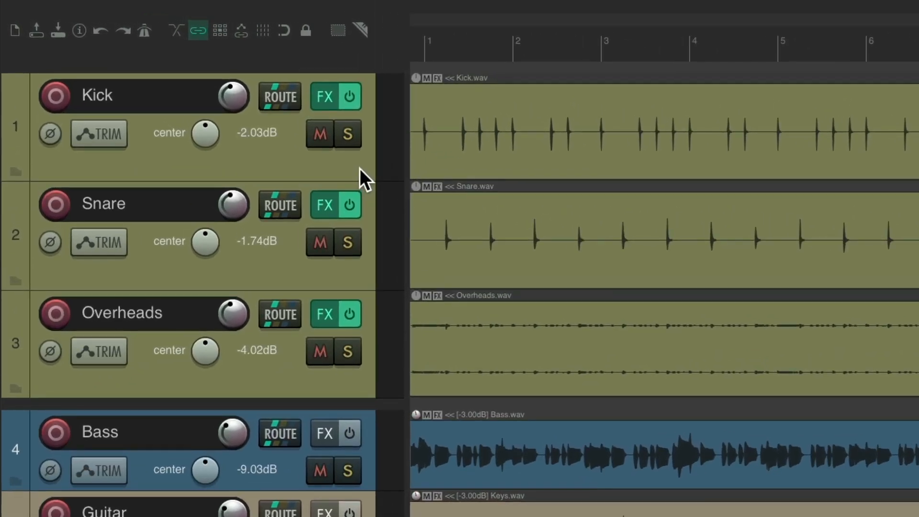
Insert a new track as the first track, above Kick, and name it Drum Buss.
{"action": "right_click", "coordinate": [361, 168]}
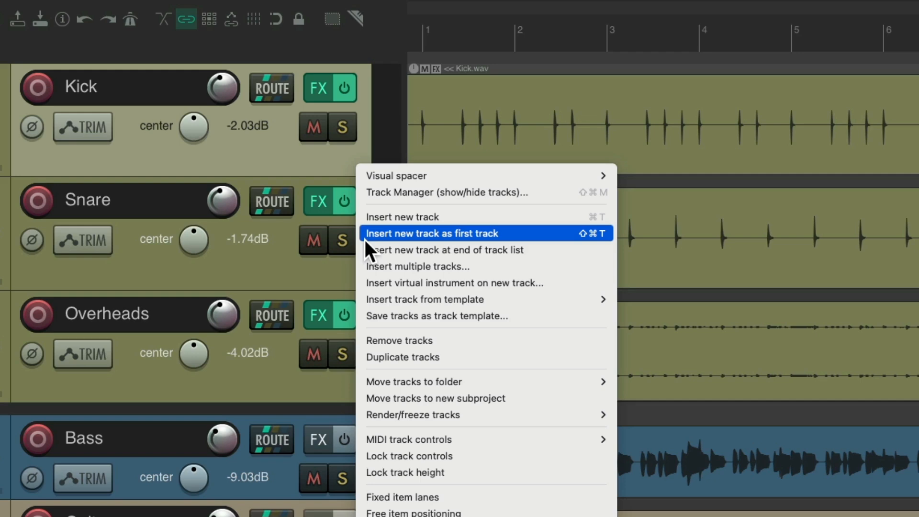
{"action": "left_click", "coordinate": [365, 237]}
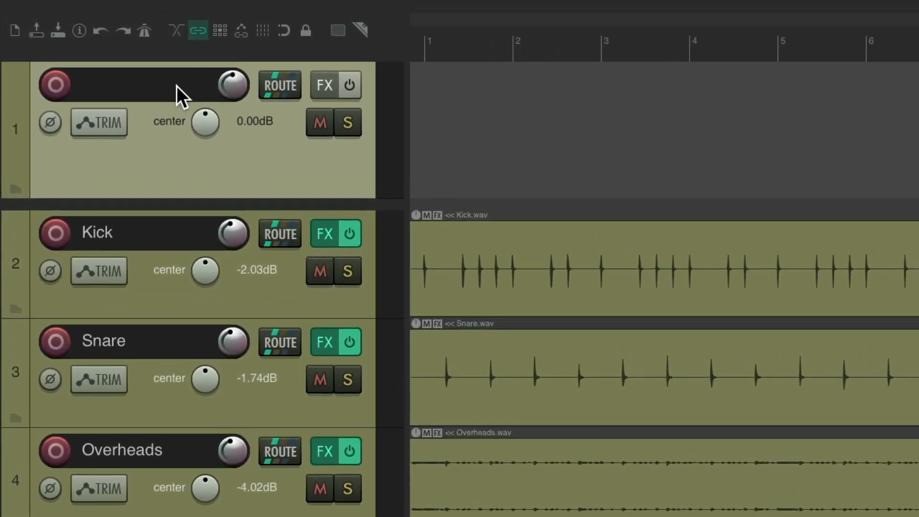
{"action": "double_click", "coordinate": [176, 85]}
{"action": "type", "text": "Drum Buss"}
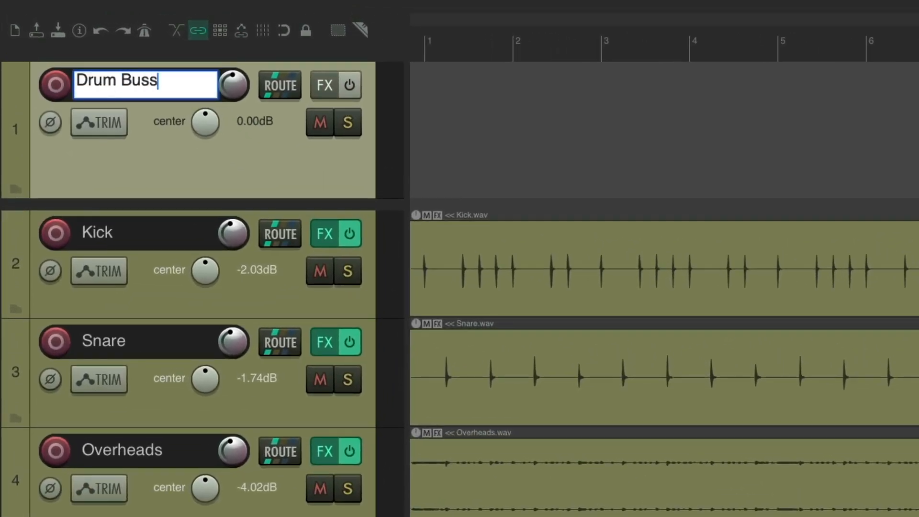
{"action": "key", "text": "Return"}
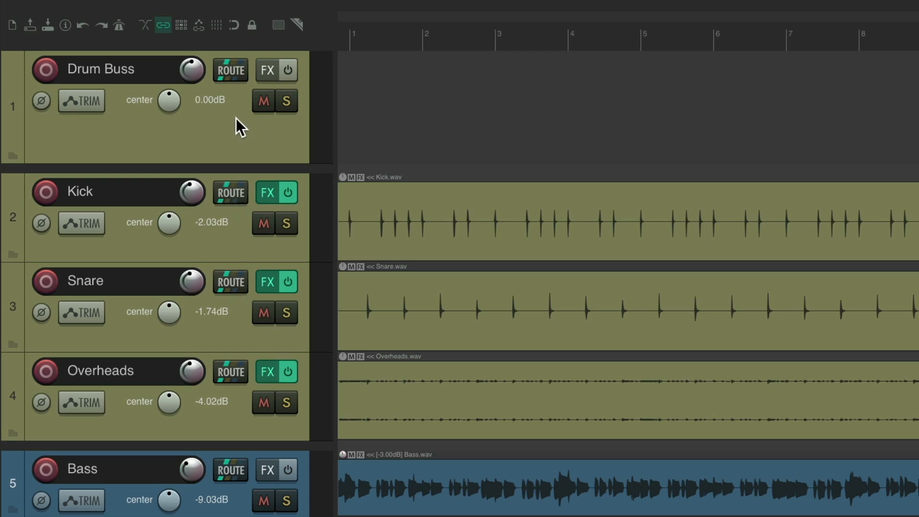
Try to create a send from the Kick track to track 1, Drum Buss.
{"action": "left_click", "coordinate": [230, 193]}
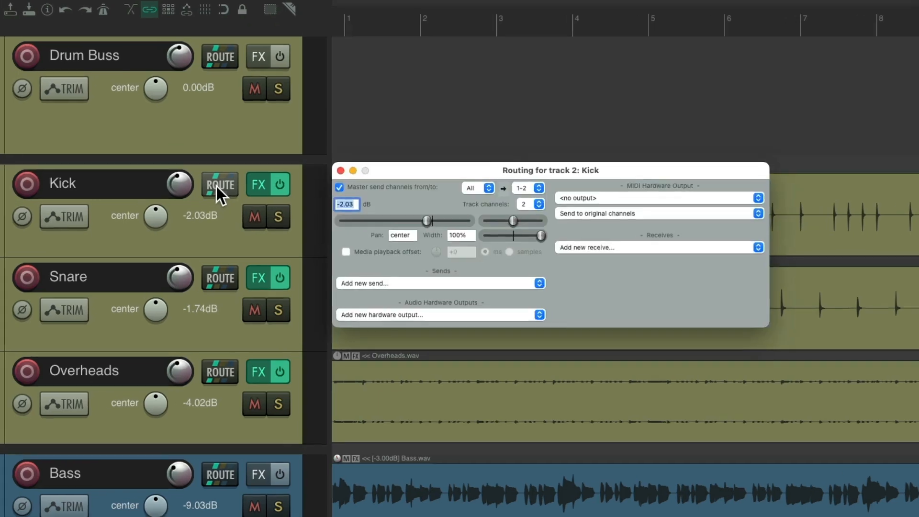
{"action": "left_click", "coordinate": [455, 258]}
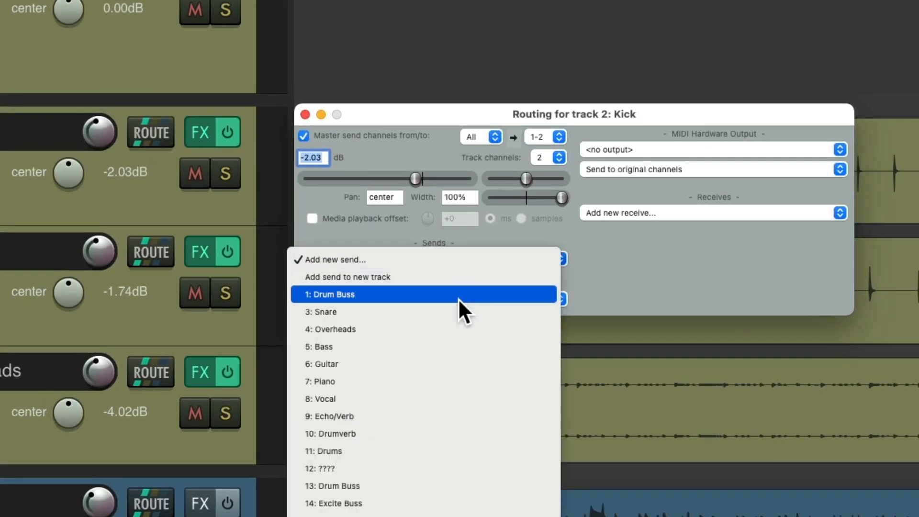
{"action": "left_click", "coordinate": [458, 298]}
{"action": "key", "text": "Escape"}
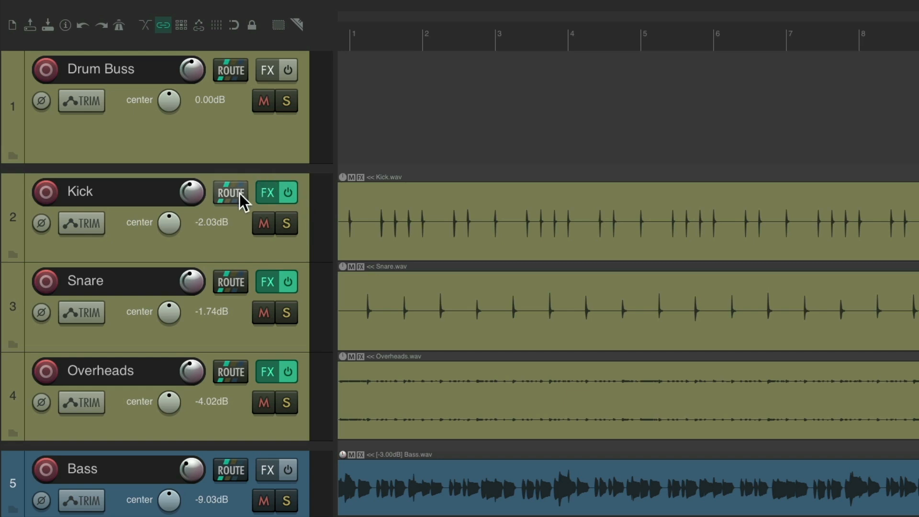
{"action": "left_click_drag", "start_coordinate": [235, 192], "coordinate": [248, 135]}
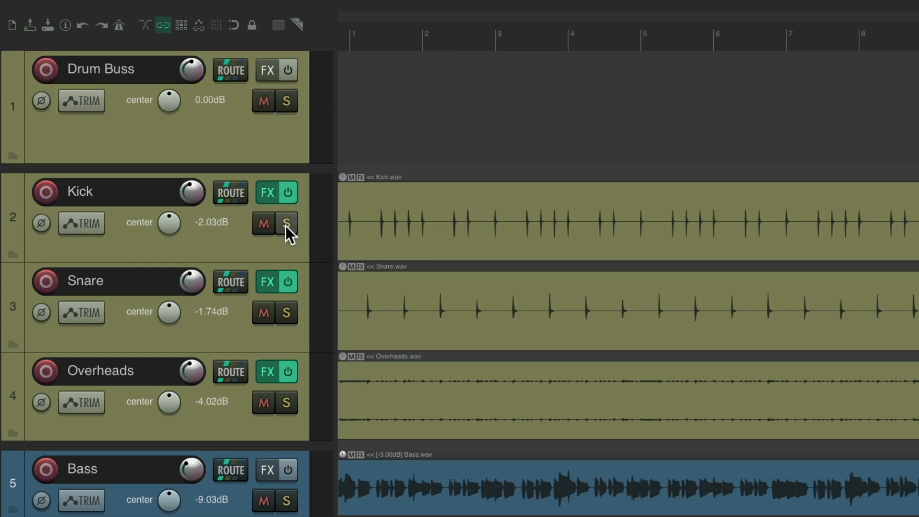
Select the Kick, Snare and Overheads tracks and create sends from all three to the Drum Buss track together.
{"action": "left_click", "coordinate": [287, 255]}
{"action": "left_click", "coordinate": [303, 426], "text": "shift"}
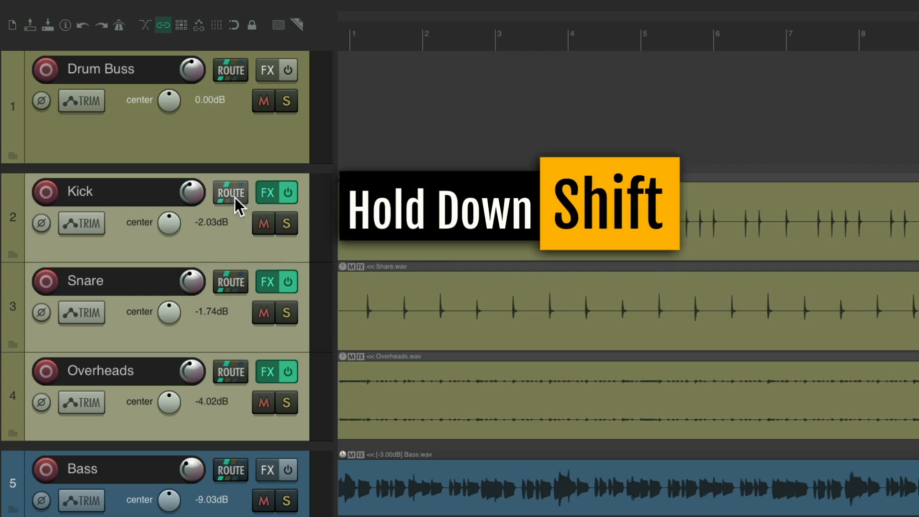
{"action": "left_click_drag", "start_coordinate": [234, 197], "coordinate": [242, 125]}
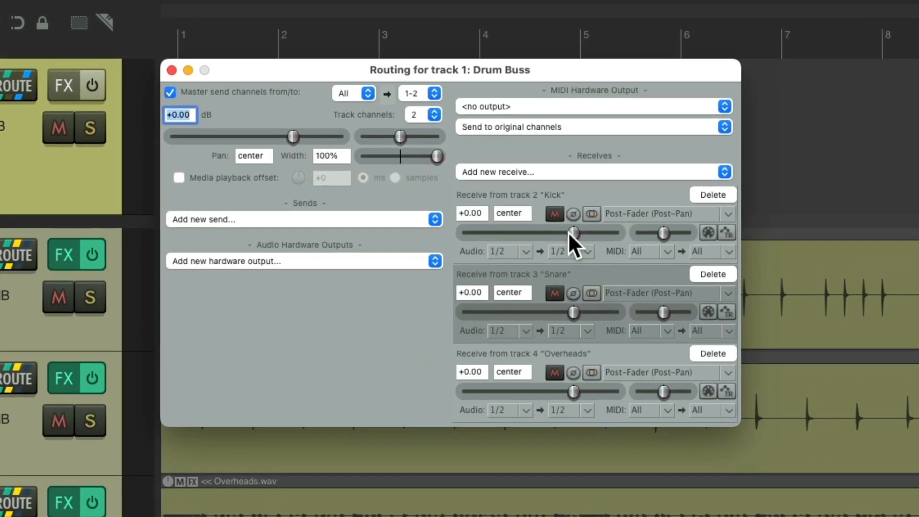
Lower the Kick, Snare and Overheads receive levels in the Drum Buss track's routing.
{"action": "left_click_drag", "start_coordinate": [674, 188], "coordinate": [644, 188]}
{"action": "left_click_drag", "start_coordinate": [573, 313], "coordinate": [536, 314]}
{"action": "left_click_drag", "start_coordinate": [574, 392], "coordinate": [538, 391]}
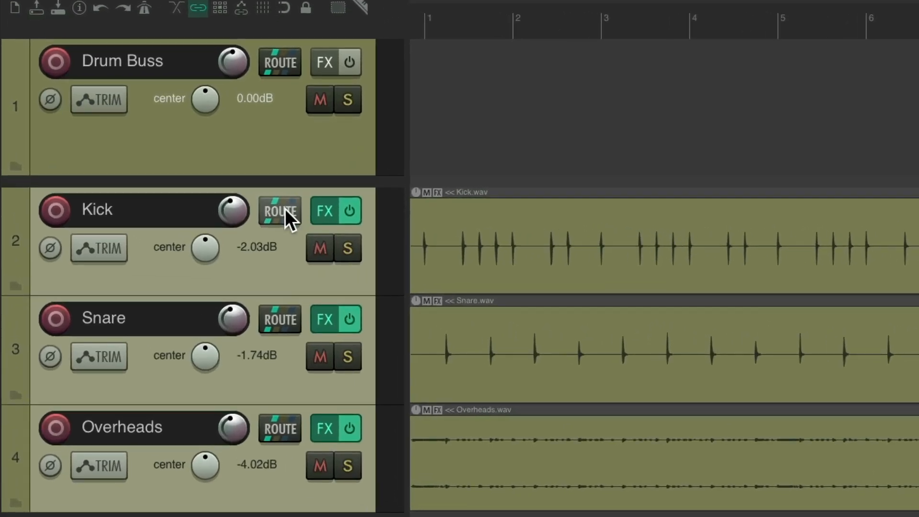
Create sends from the selected Kick, Snare and Overheads tracks to track 1, Drum Buss, and check its receives.
{"action": "left_click", "coordinate": [285, 209]}
{"action": "mouse_move", "coordinate": [274, 243]}
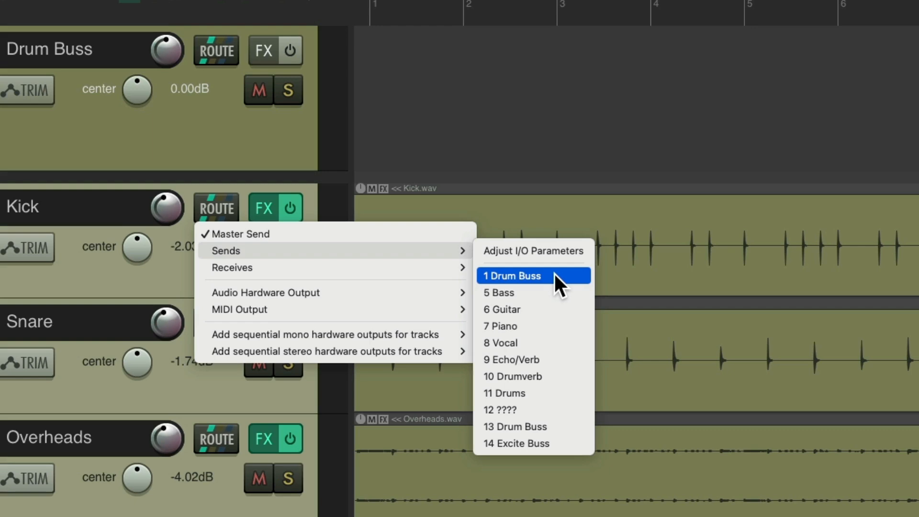
{"action": "left_click", "coordinate": [554, 272]}
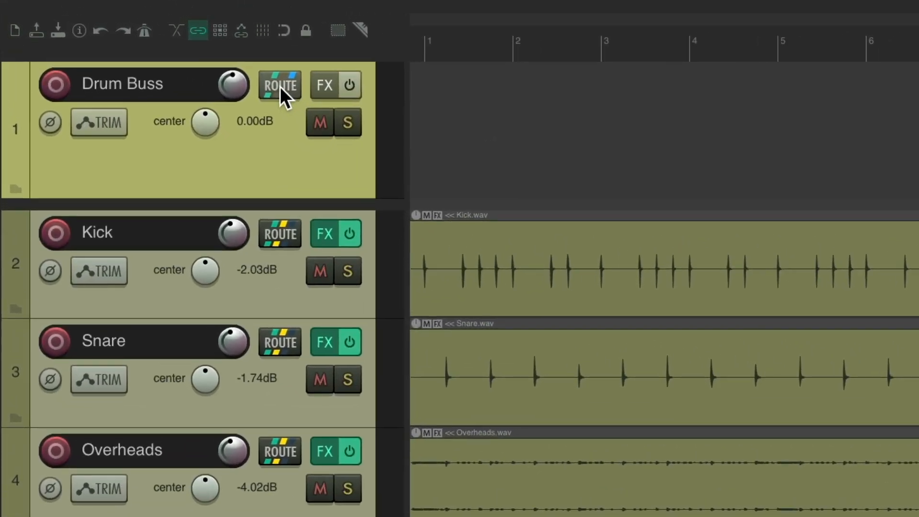
{"action": "left_click", "coordinate": [281, 87]}
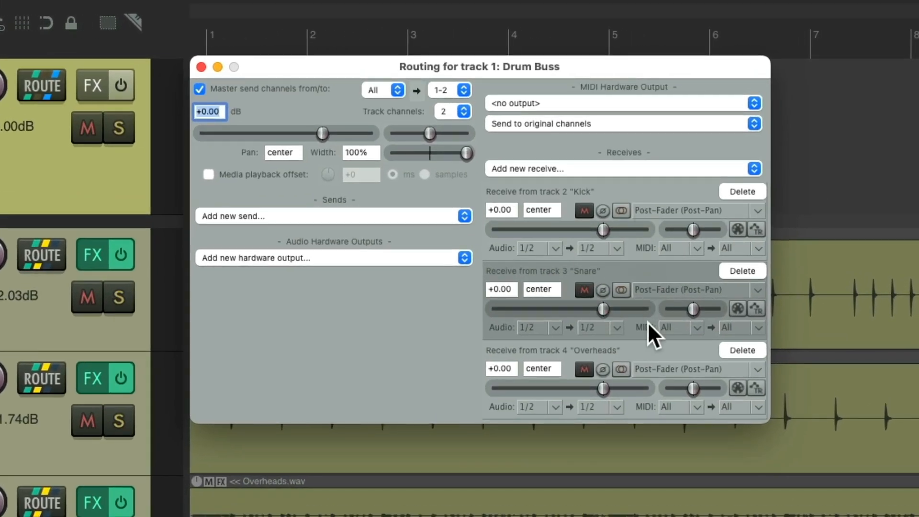
{"action": "key", "text": "Escape"}
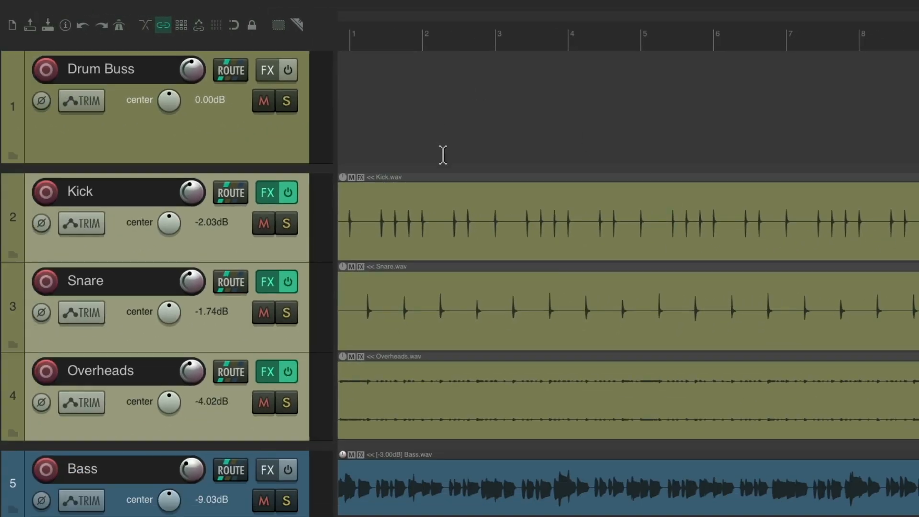
Show the Mixer and try to route the selected Kick, Snare and Overheads channels together to the Drum Buss channel.
{"action": "key", "text": "super+m"}
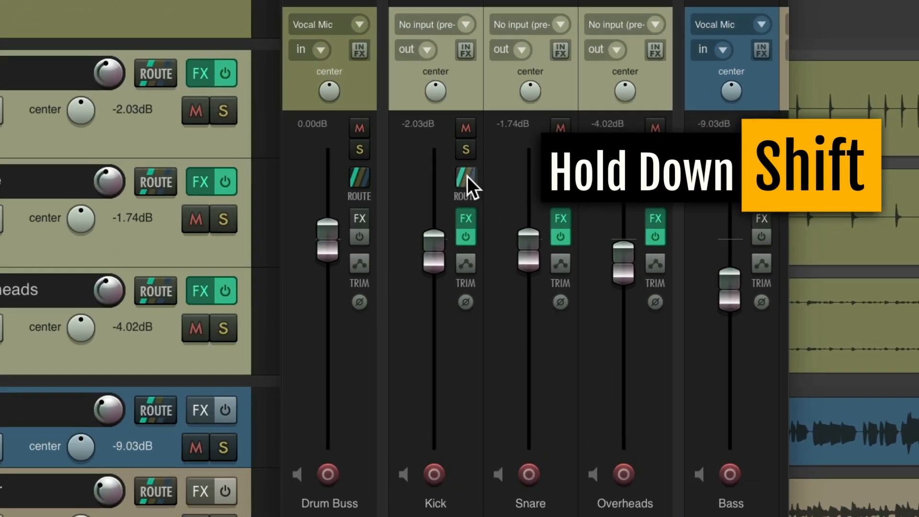
{"action": "left_click_drag", "start_coordinate": [466, 206], "coordinate": [337, 133]}
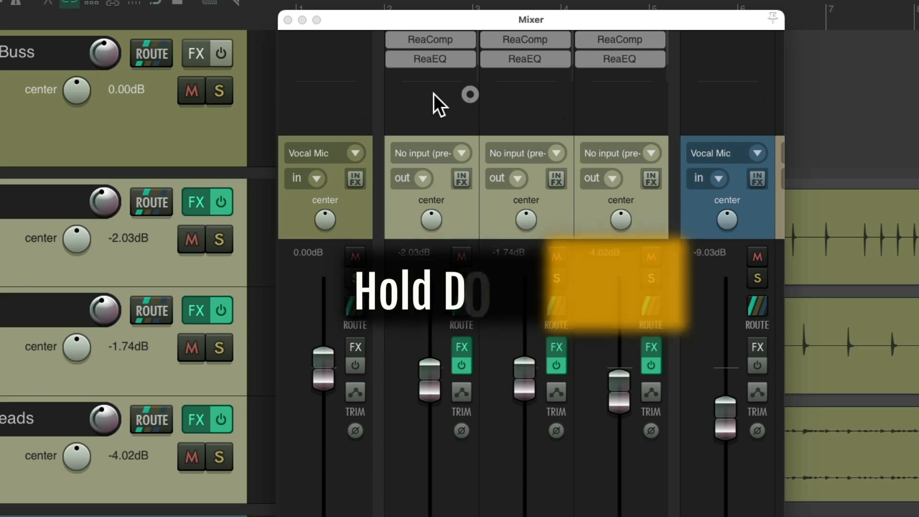
Bring up the send destinations for the selected Kick, Snare and Overheads channels from the Kick channel's send area in the Mixer.
{"action": "left_click", "coordinate": [433, 93], "text": "shift"}
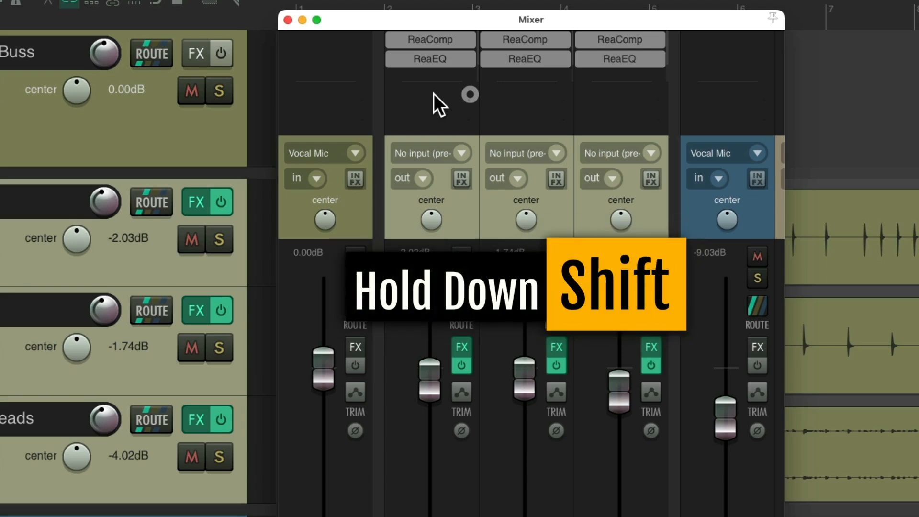
{"action": "right_click", "coordinate": [433, 93], "text": "shift"}
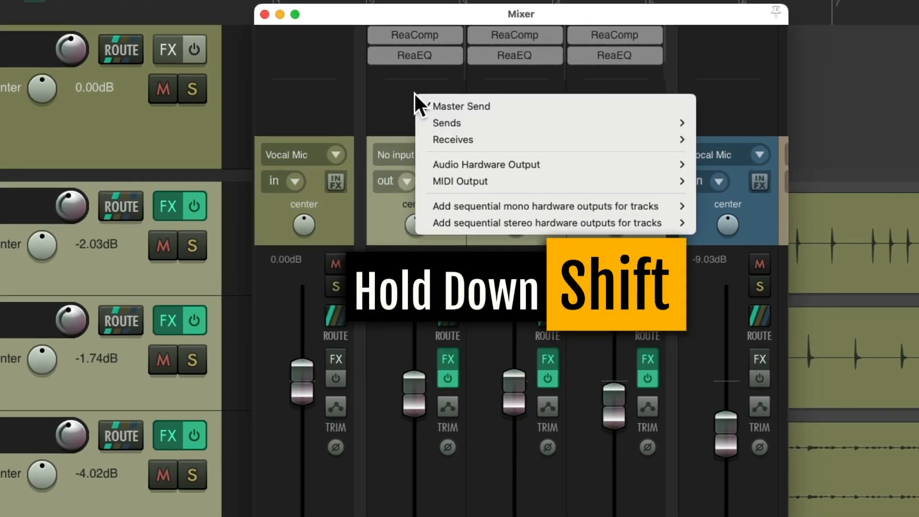
{"action": "mouse_move", "coordinate": [425, 120]}
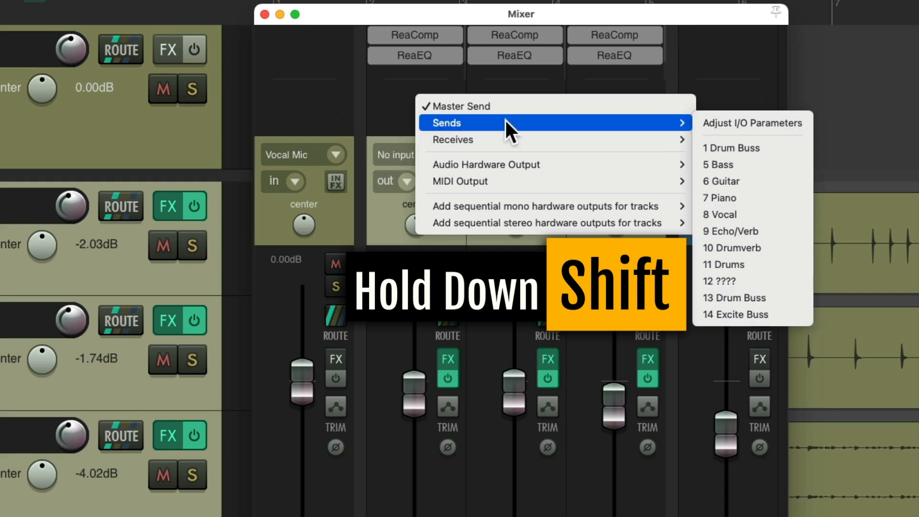
Send all selected drum tracks to Drum Buss, and remove the send from the Overheads and Kick tracks.
{"action": "left_click", "coordinate": [777, 148], "text": "shift"}
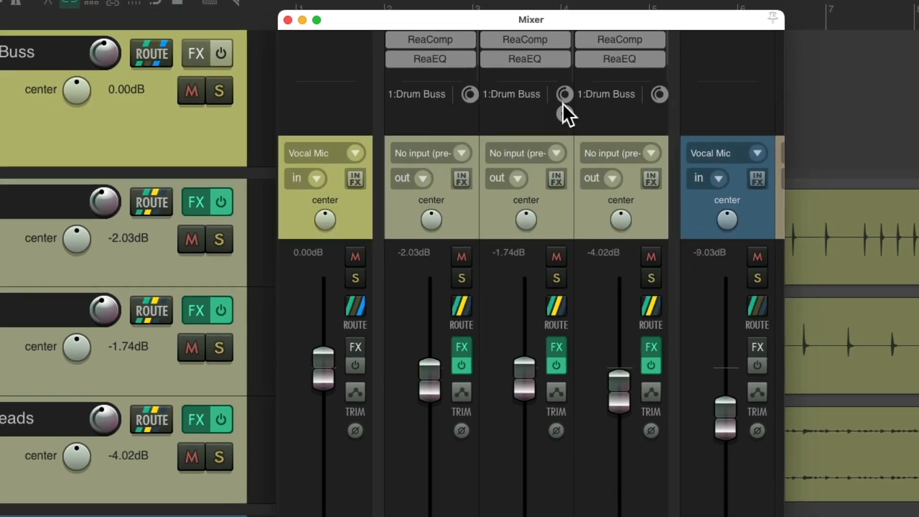
{"action": "mouse_move", "coordinate": [613, 104]}
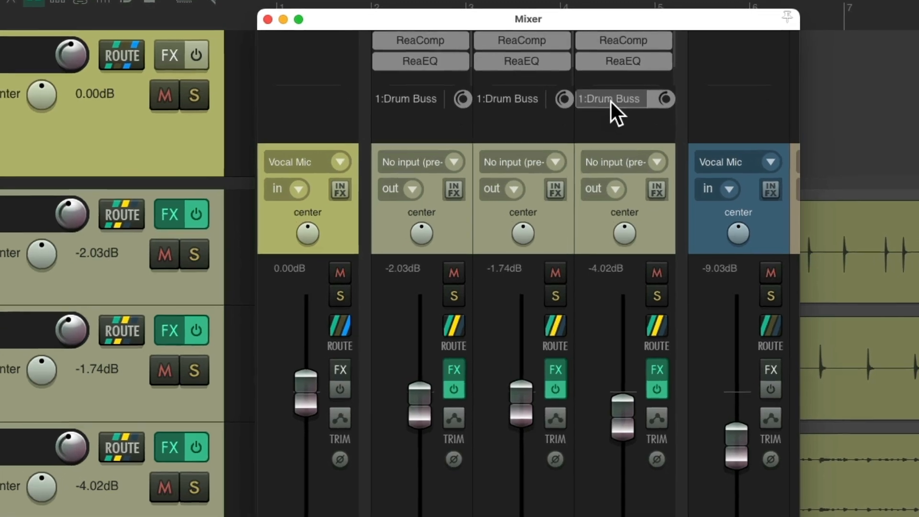
{"action": "left_click", "coordinate": [613, 105], "text": "alt"}
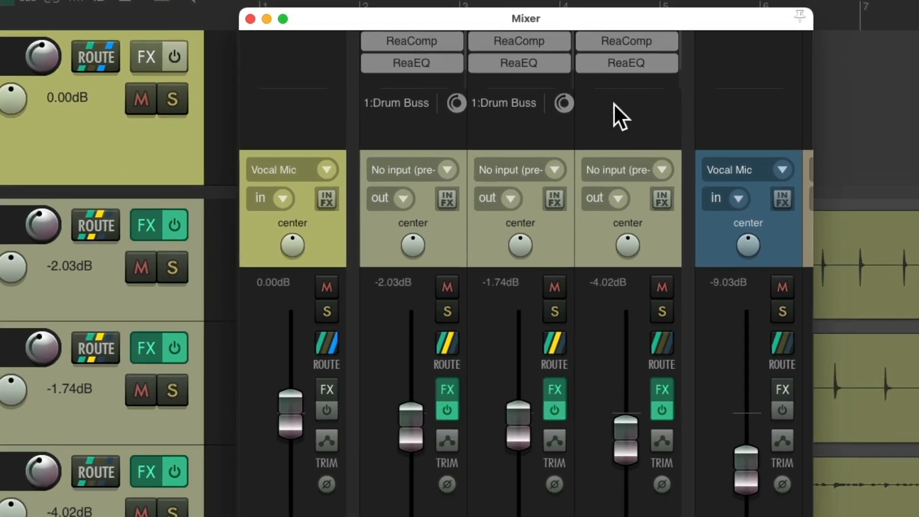
{"action": "left_click", "coordinate": [415, 101], "text": "alt"}
Copy the Snare track's Drum Buss send to the Kick and Overheads tracks, and delete the sends from all three tracks.
{"action": "left_click_drag", "start_coordinate": [559, 101], "coordinate": [519, 102]}
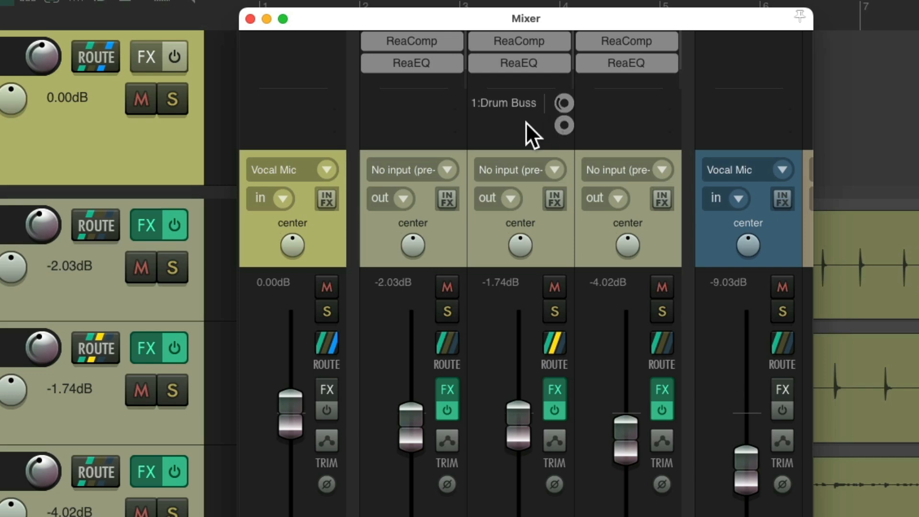
{"action": "left_click_drag", "start_coordinate": [421, 102], "coordinate": [639, 116]}
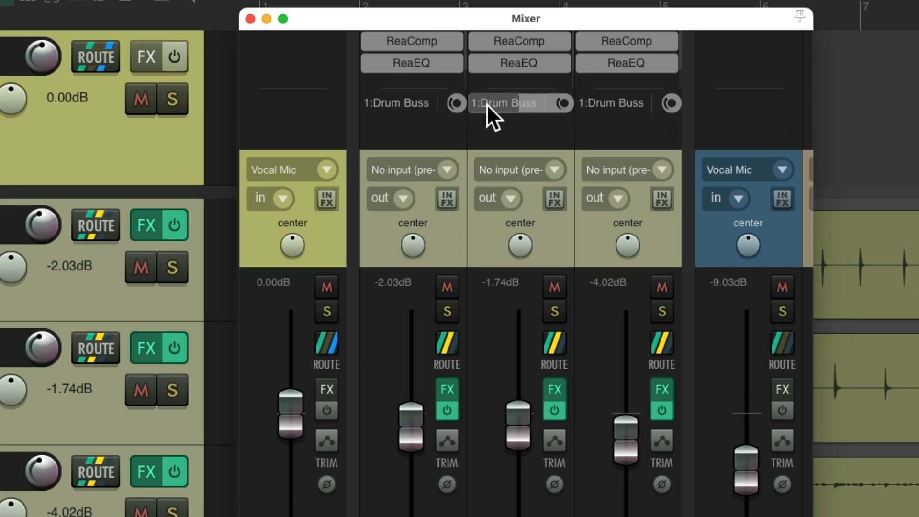
{"action": "left_click", "coordinate": [434, 103], "text": "alt"}
{"action": "mouse_move", "coordinate": [607, 102]}
{"action": "left_mouse_down"}
{"action": "mouse_move", "coordinate": [437, 102]}
{"action": "mouse_move", "coordinate": [592, 99]}
{"action": "left_mouse_up"}
{"action": "left_click", "coordinate": [593, 99], "text": "alt"}
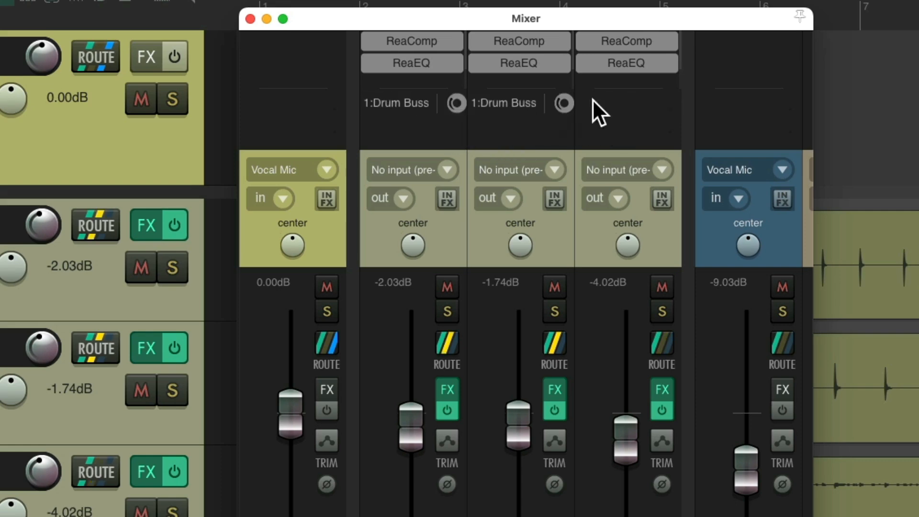
{"action": "left_click", "coordinate": [500, 105], "text": "alt"}
{"action": "left_click", "coordinate": [428, 98], "text": "alt"}
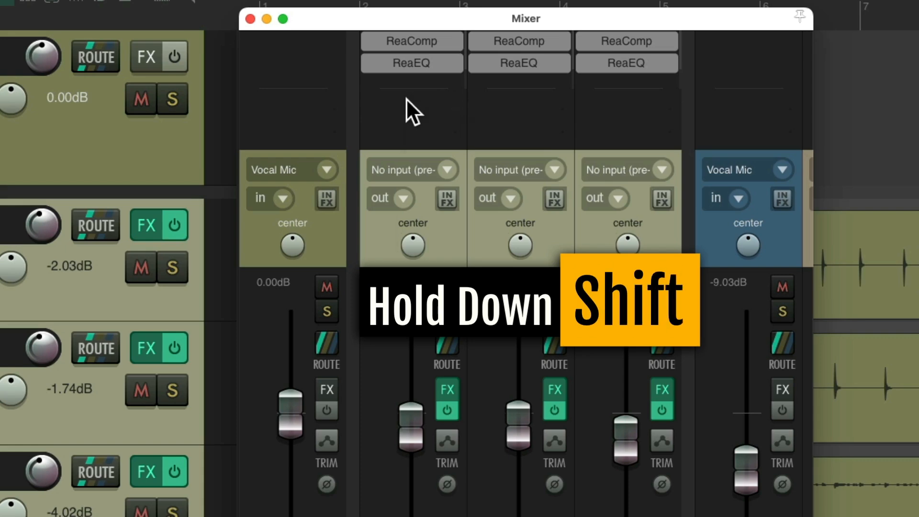
Add a send to 1 Drum Buss for the selected Kick, Snare and Overheads tracks at once.
{"action": "right_click", "coordinate": [406, 99]}
{"action": "mouse_move", "coordinate": [413, 133]}
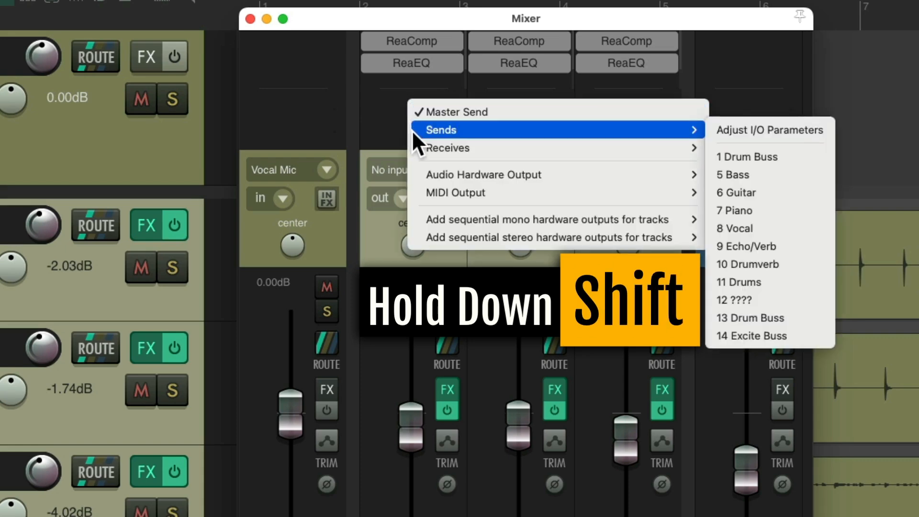
{"action": "left_click", "coordinate": [799, 154], "text": "shift"}
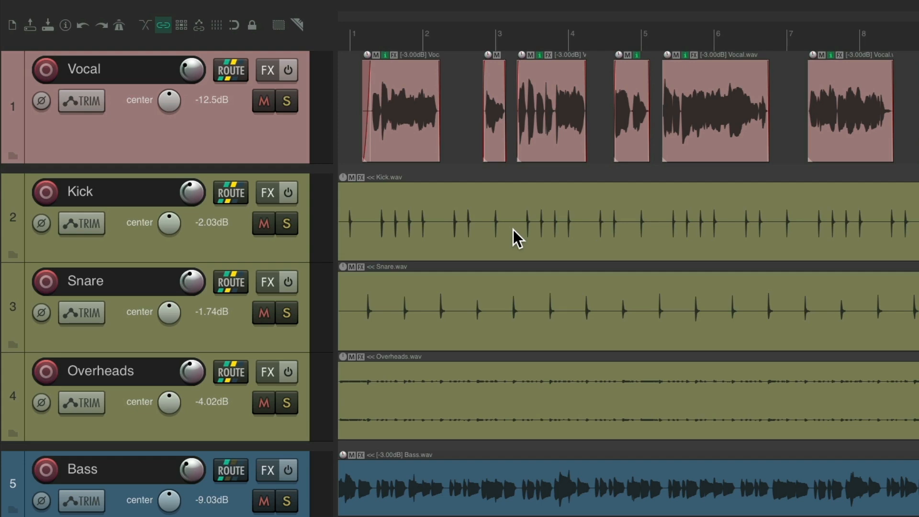
Filter the plugins for "eq" and add VST: ReaEQ (Cockos) to the Kick track only.
{"action": "left_click", "coordinate": [272, 194]}
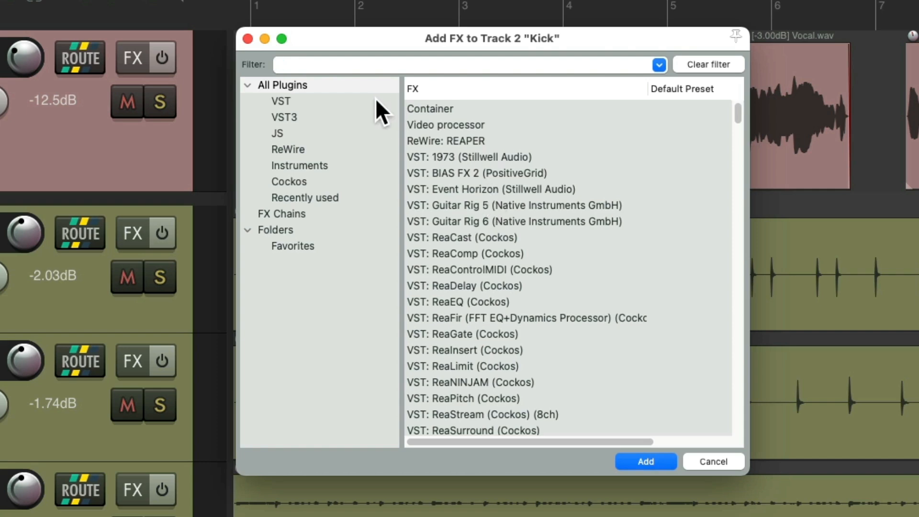
{"action": "type", "text": "eq"}
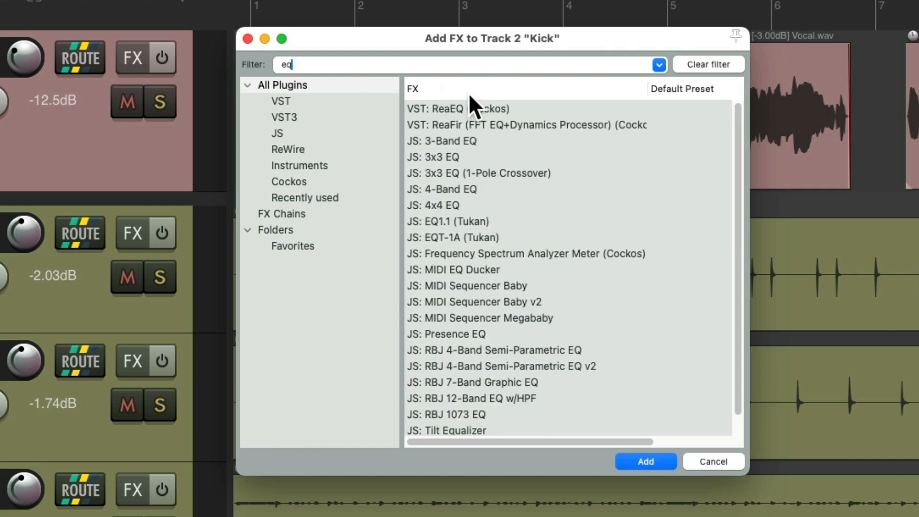
{"action": "left_click", "coordinate": [471, 106]}
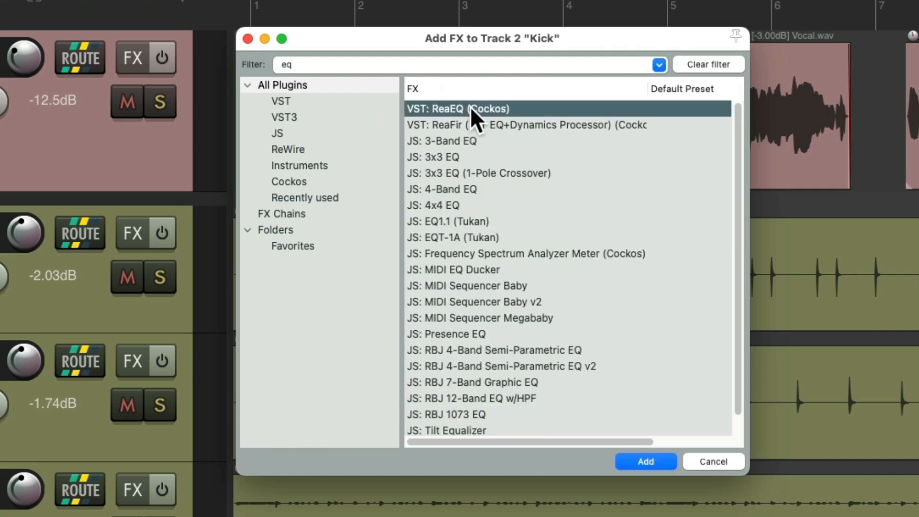
{"action": "double_click", "coordinate": [524, 108]}
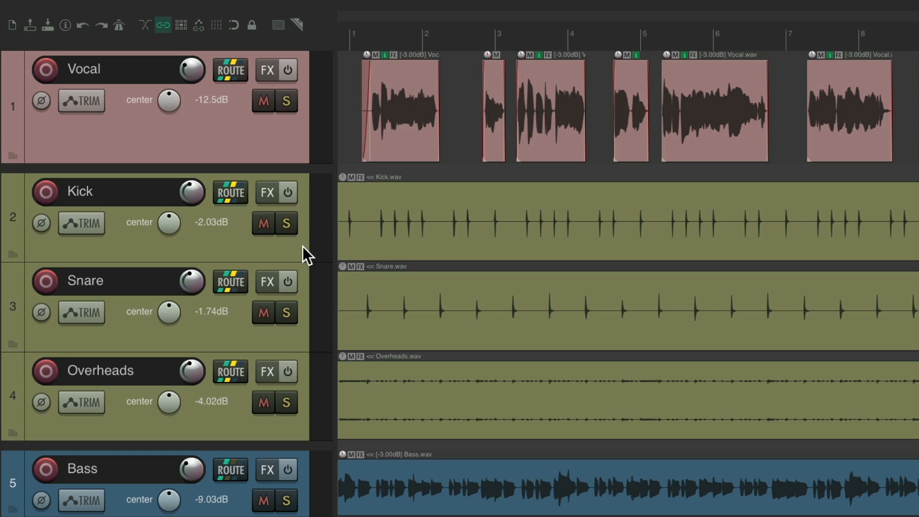
Select the Kick, Snare and Overheads tracks and add VST: ReaComp (Cockos) to all selected tracks, filtering the plugins for "comp".
{"action": "left_click", "coordinate": [288, 246]}
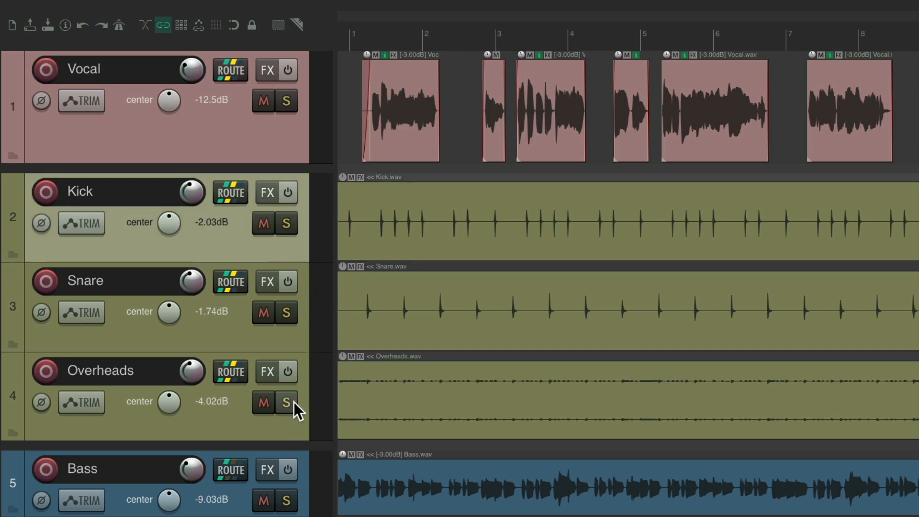
{"action": "left_click", "coordinate": [294, 422], "text": "shift"}
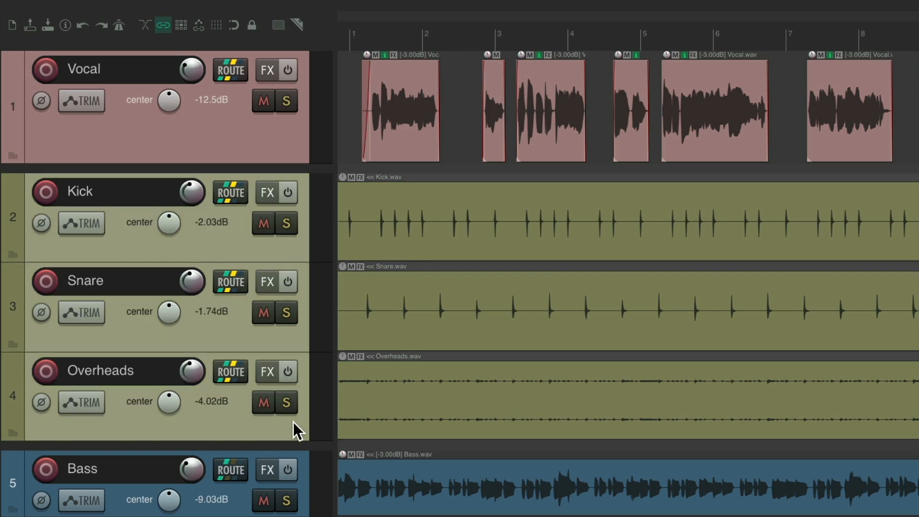
{"action": "left_click", "coordinate": [266, 193]}
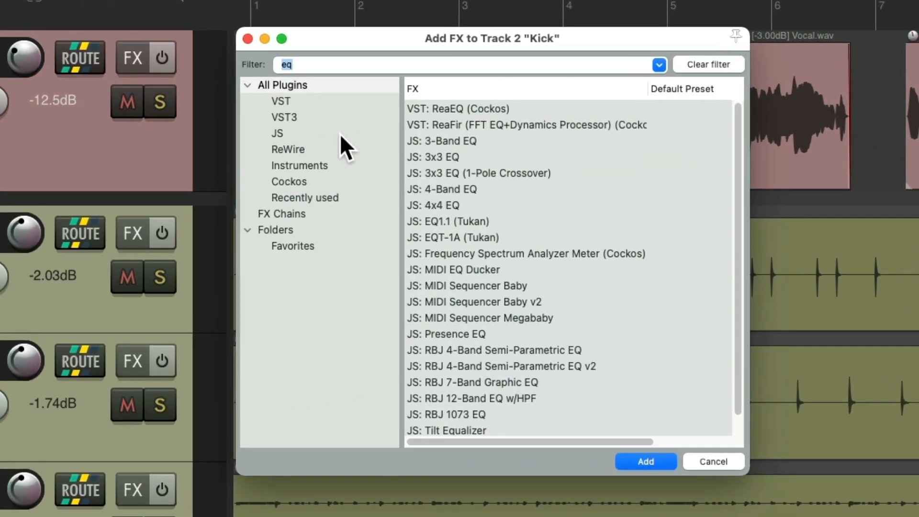
{"action": "type", "text": "comp"}
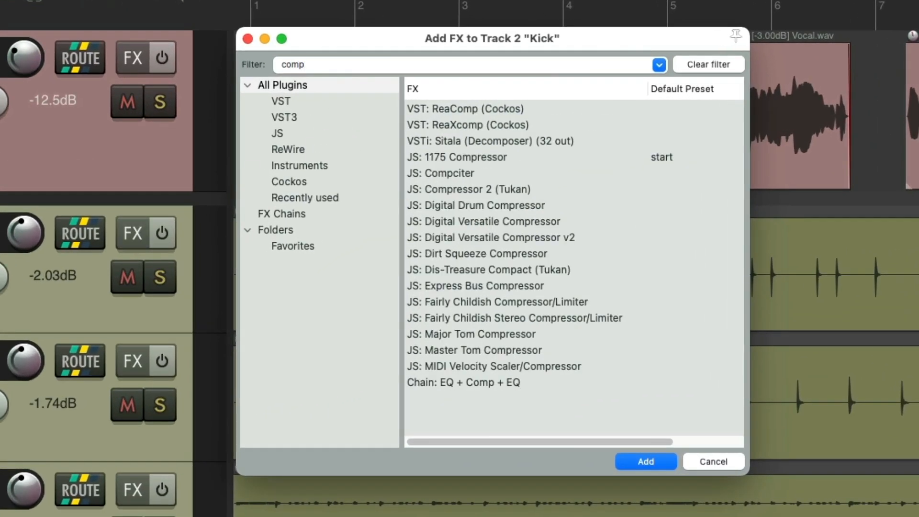
{"action": "left_click", "coordinate": [455, 109]}
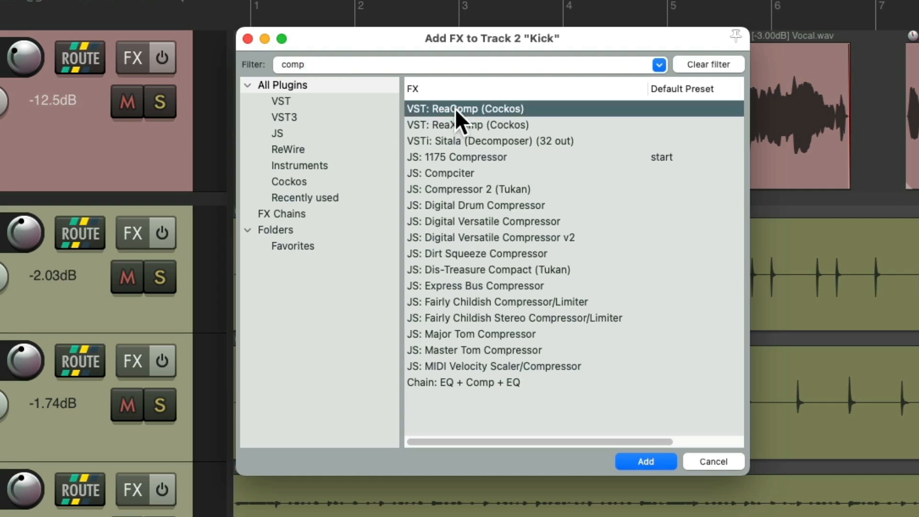
{"action": "right_click", "coordinate": [528, 109]}
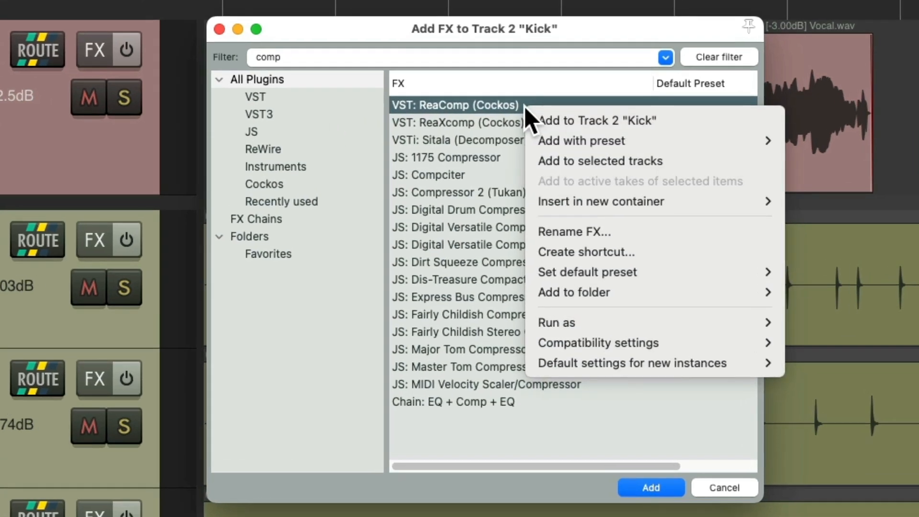
{"action": "left_click", "coordinate": [530, 160]}
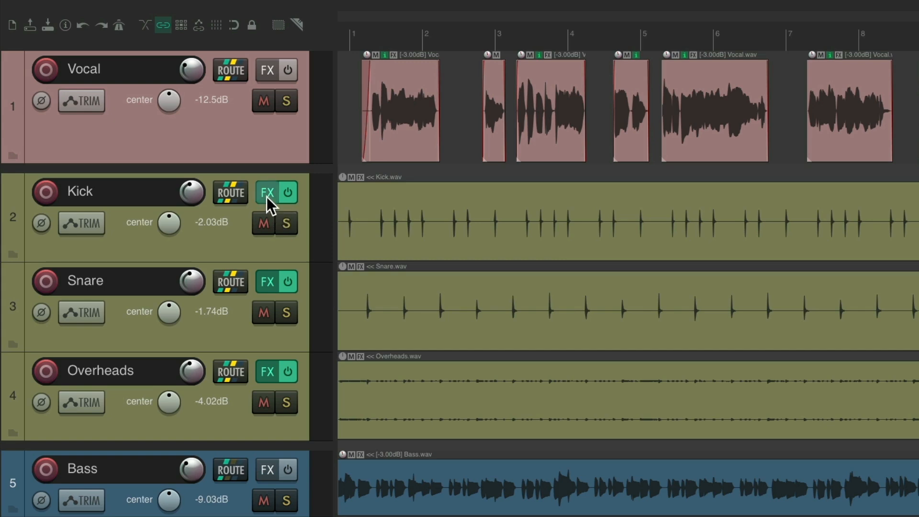
Check the FX chains of the Kick, Snare and Overheads tracks for the added compressor.
{"action": "left_click", "coordinate": [266, 197]}
{"action": "left_click", "coordinate": [266, 197]}
{"action": "left_click", "coordinate": [267, 282]}
{"action": "left_click", "coordinate": [267, 283]}
{"action": "left_click", "coordinate": [267, 372]}
{"action": "left_click", "coordinate": [266, 372]}
{"action": "left_click", "coordinate": [266, 197]}
{"action": "key", "text": "Escape"}
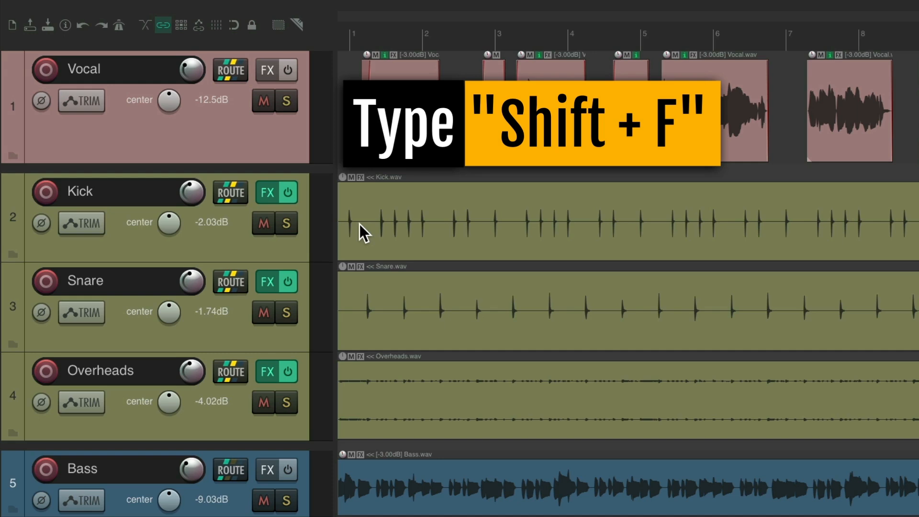
Filter the plugins for "eq" and add VST: ReaEQ (Cockos) to the Kick, Snare and Overheads tracks together.
{"action": "key", "text": "shift+f"}
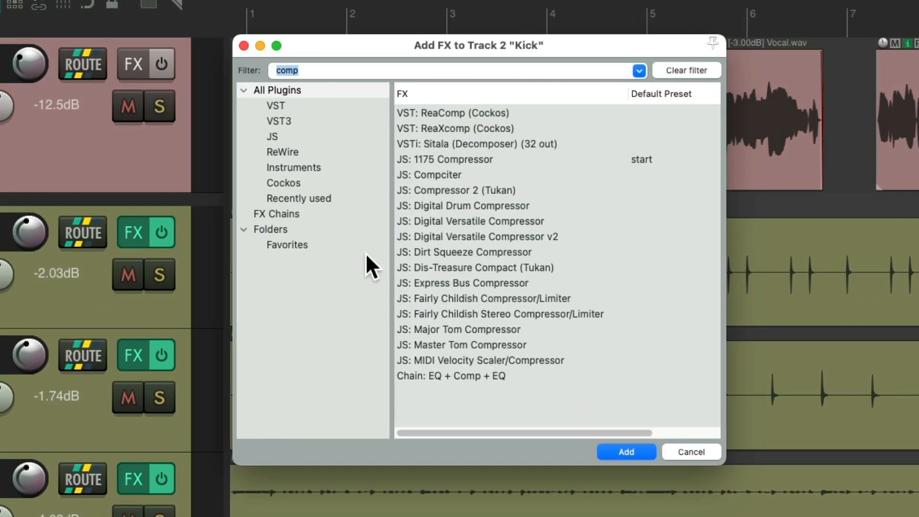
{"action": "type", "text": "eq"}
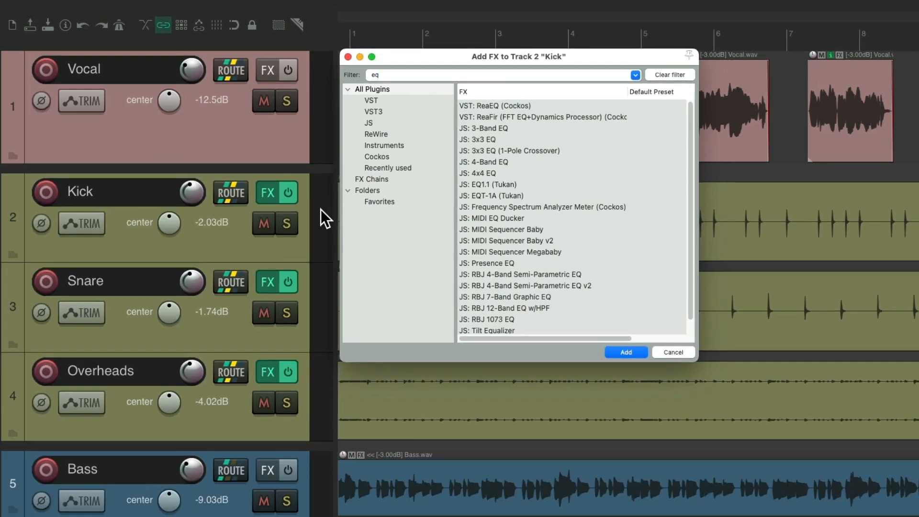
{"action": "left_click", "coordinate": [294, 237]}
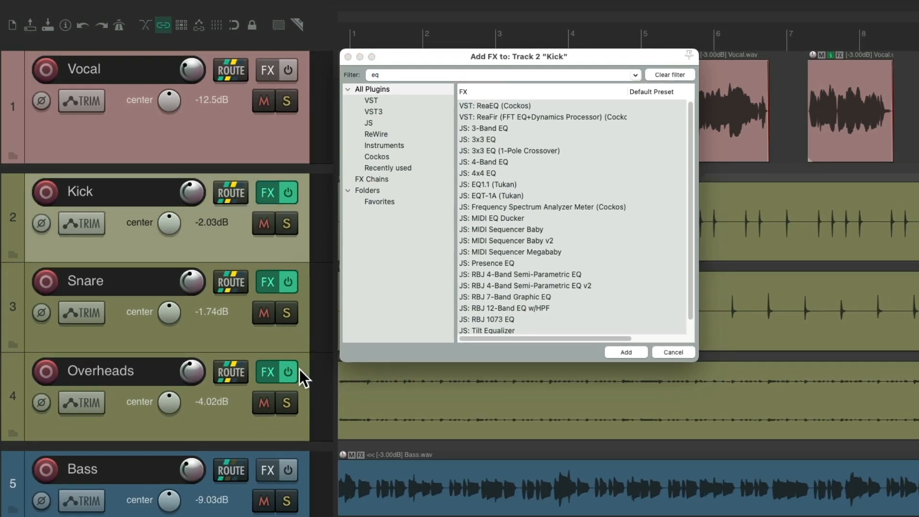
{"action": "left_click", "coordinate": [299, 385], "text": "shift"}
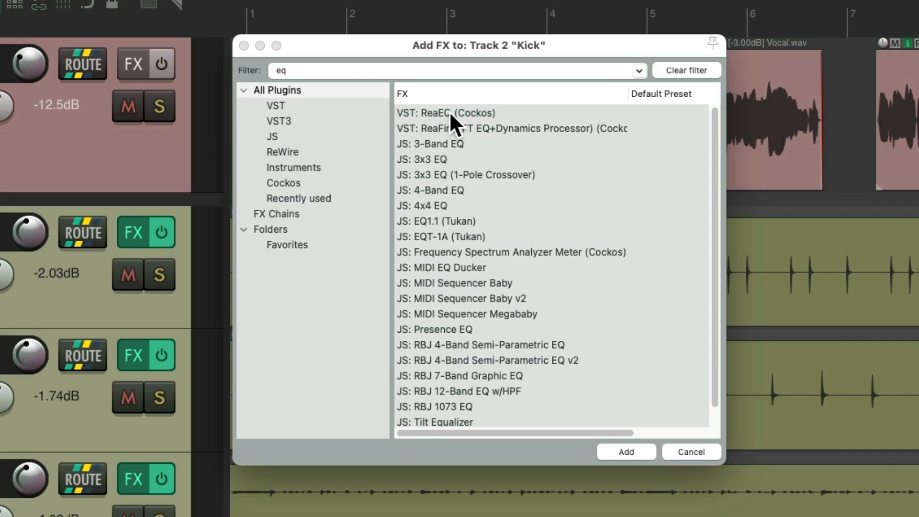
{"action": "right_click", "coordinate": [498, 105]}
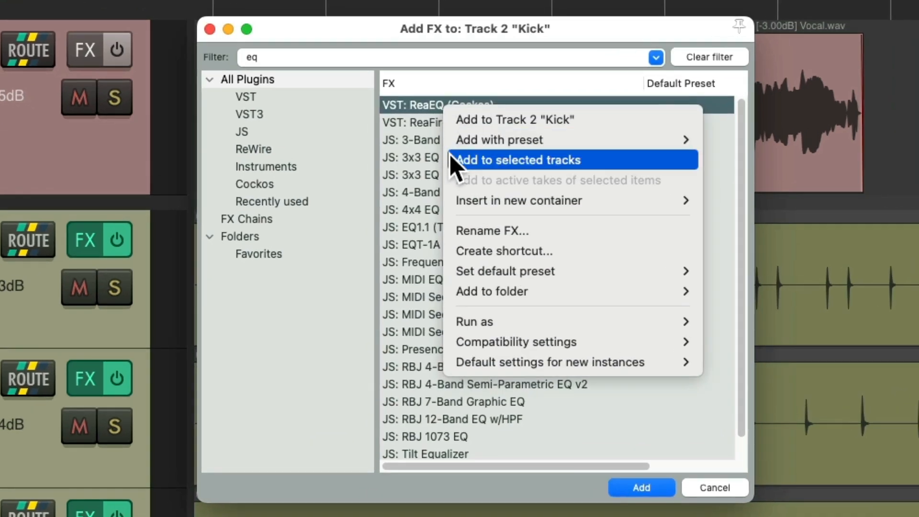
{"action": "left_click", "coordinate": [450, 154]}
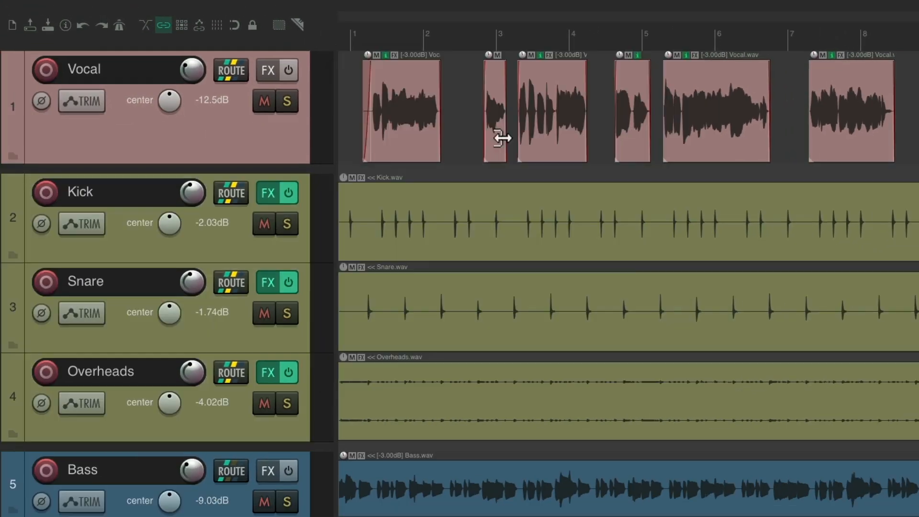
View ReaEQ on the Kick track and examine the plugin lists of the Kick, Snare and Overheads tracks.
{"action": "left_click", "coordinate": [272, 197]}
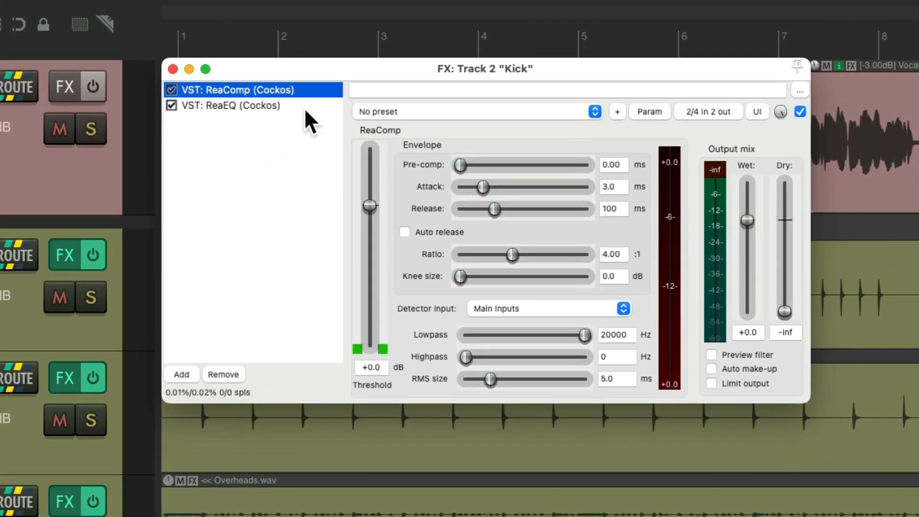
{"action": "left_click", "coordinate": [296, 105]}
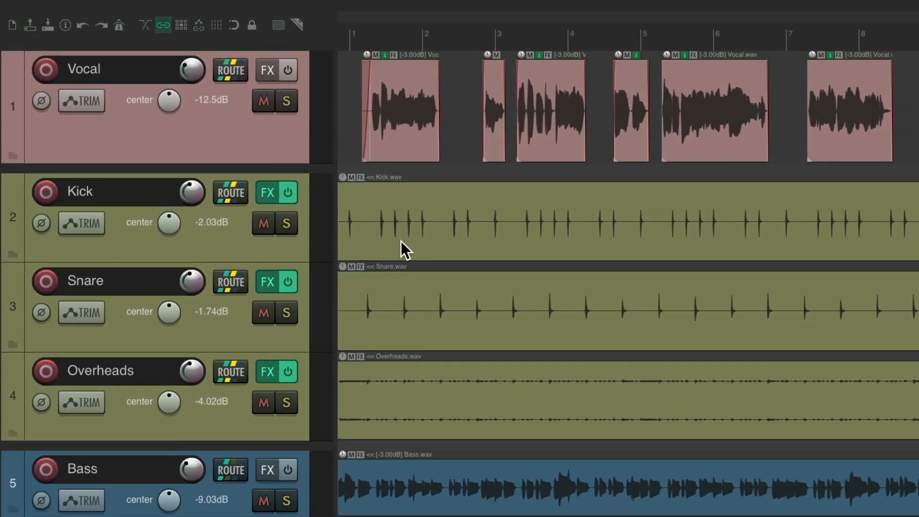
{"action": "left_click", "coordinate": [269, 191]}
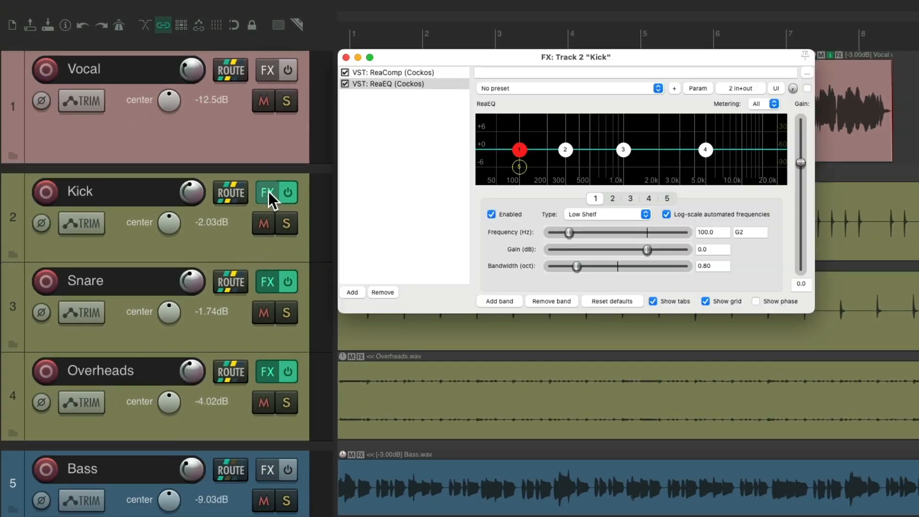
{"action": "left_click", "coordinate": [269, 192]}
{"action": "left_click", "coordinate": [266, 286]}
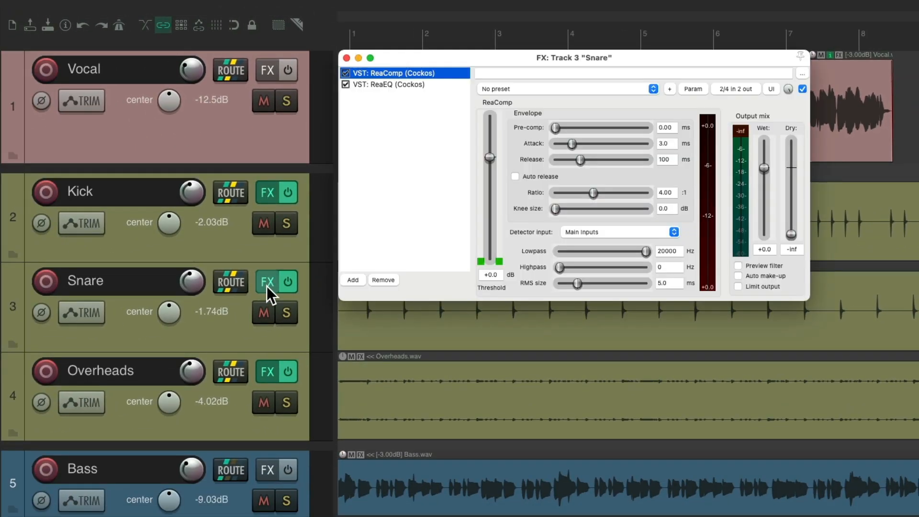
{"action": "left_click", "coordinate": [266, 286]}
{"action": "left_click", "coordinate": [268, 371]}
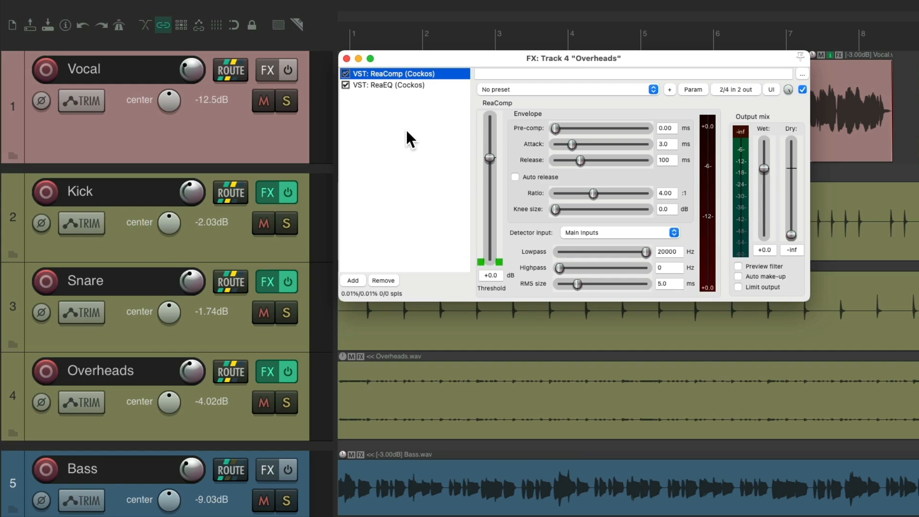
{"action": "key", "text": "Escape"}
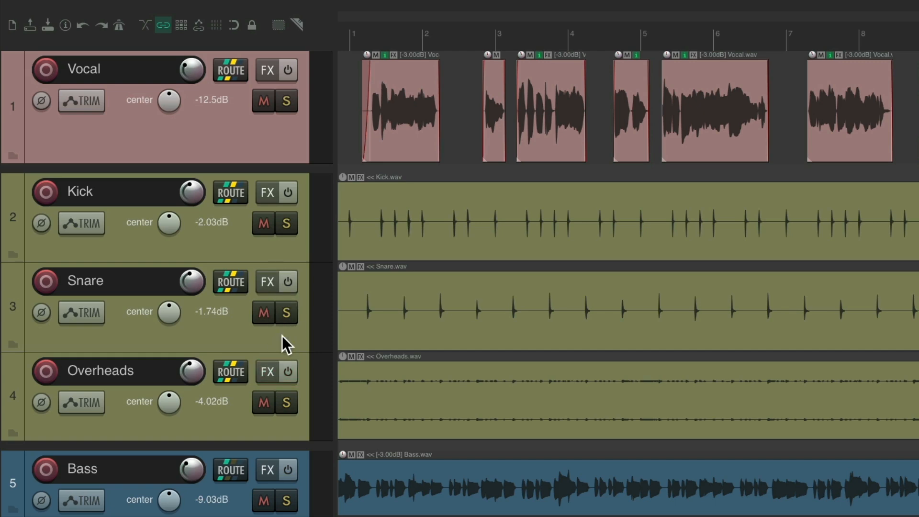
Add the FX chain "EQ + Comp + EQ" to the selected Kick, Snare and Overheads tracks together.
{"action": "key", "text": "f"}
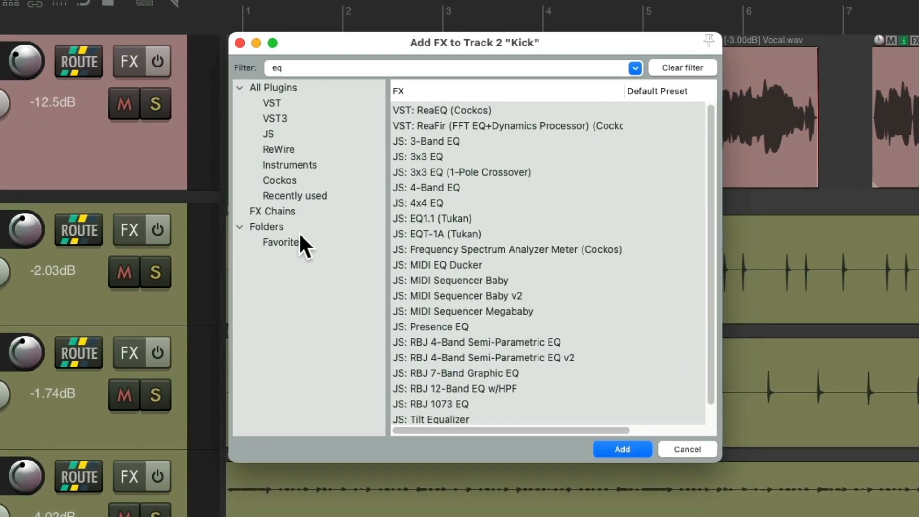
{"action": "left_click", "coordinate": [312, 211]}
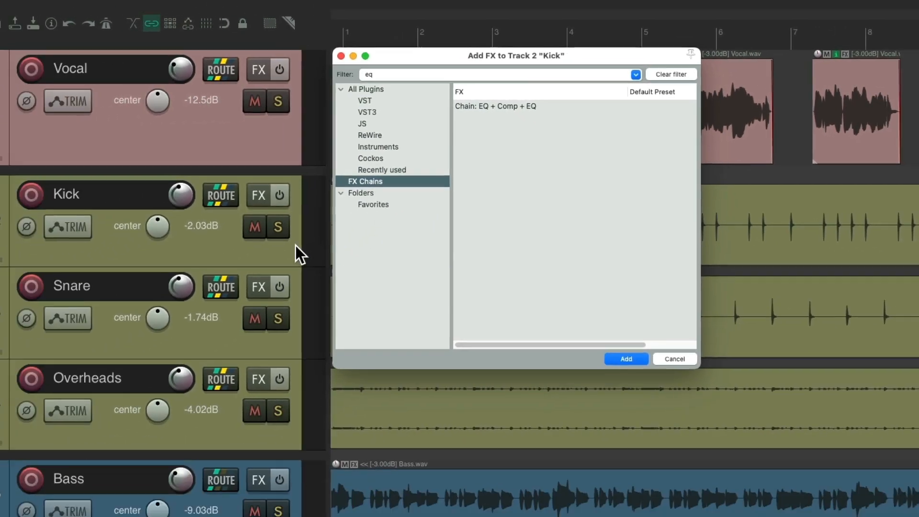
{"action": "left_click", "coordinate": [166, 303]}
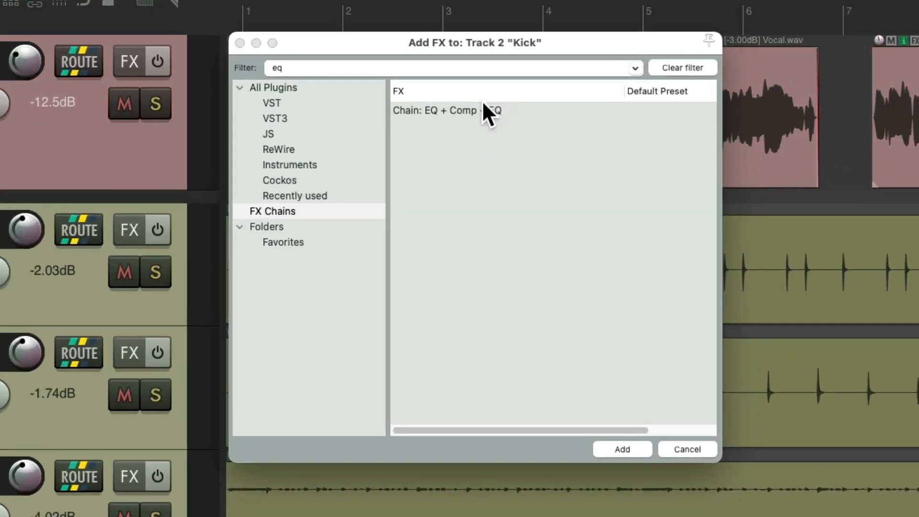
{"action": "left_click", "coordinate": [470, 115]}
{"action": "right_click", "coordinate": [469, 116]}
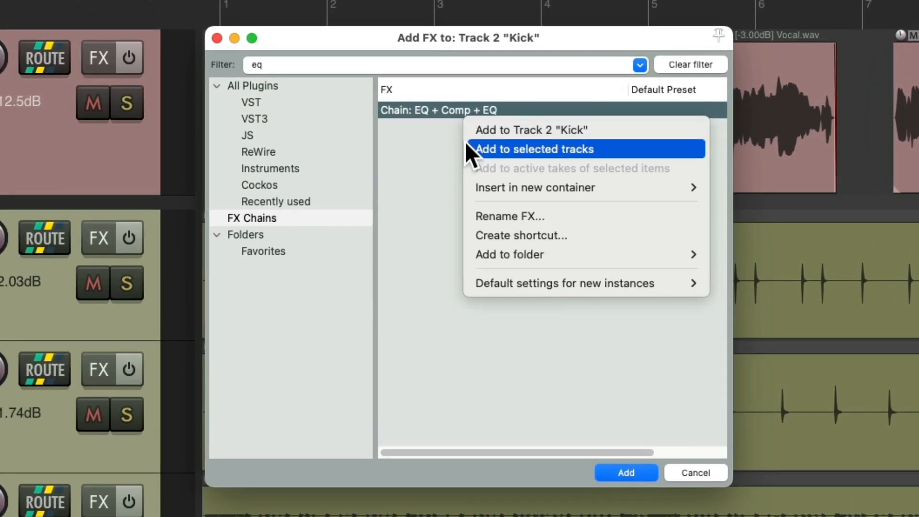
{"action": "left_click", "coordinate": [464, 143]}
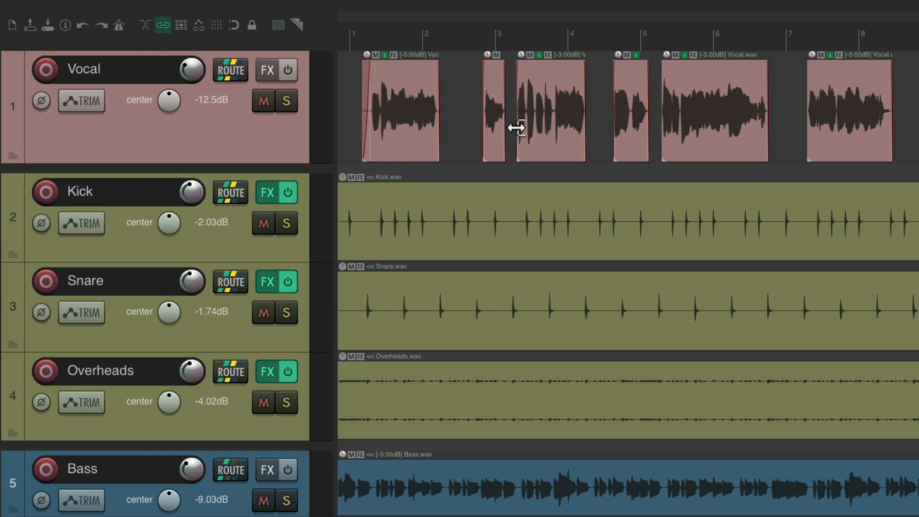
Examine the settings of both ReaEQ instances and ReaComp in the Kick track's FX chain.
{"action": "left_click", "coordinate": [271, 194]}
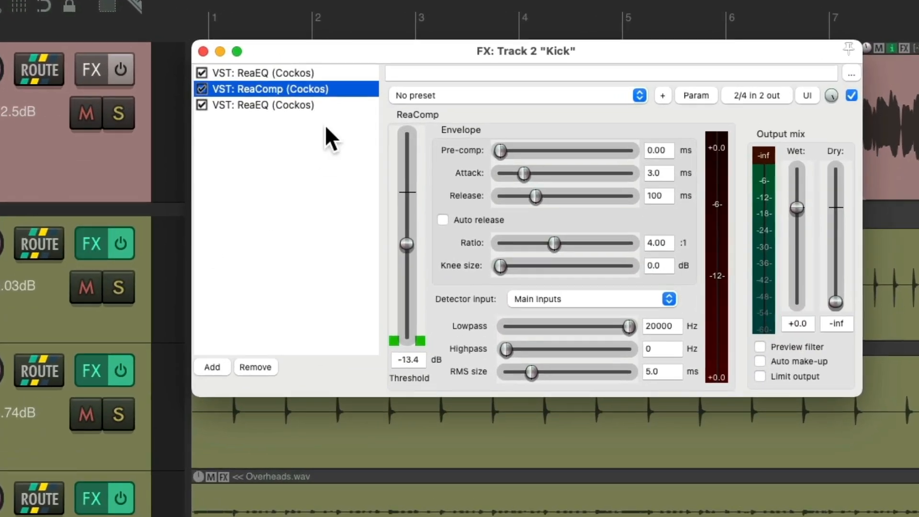
{"action": "left_click", "coordinate": [441, 76]}
{"action": "left_click", "coordinate": [348, 88]}
{"action": "left_click", "coordinate": [339, 101]}
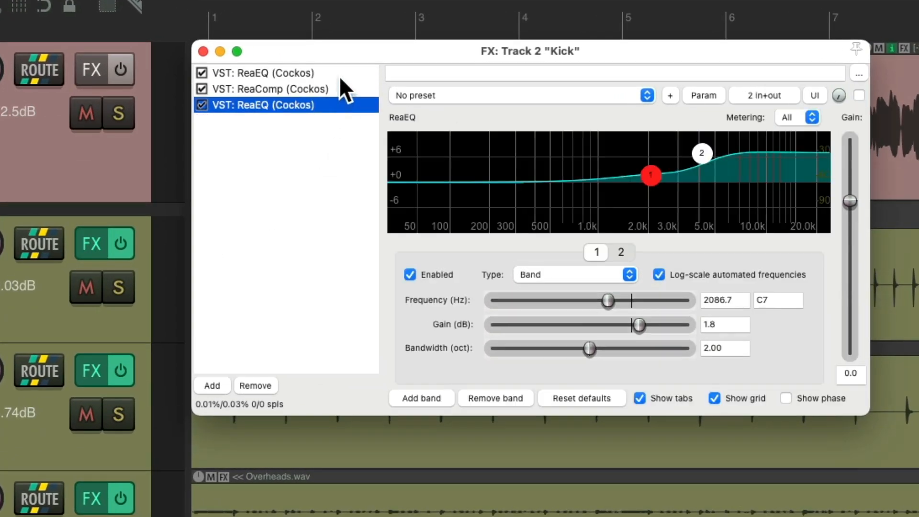
{"action": "left_click", "coordinate": [339, 75]}
{"action": "left_click", "coordinate": [349, 90]}
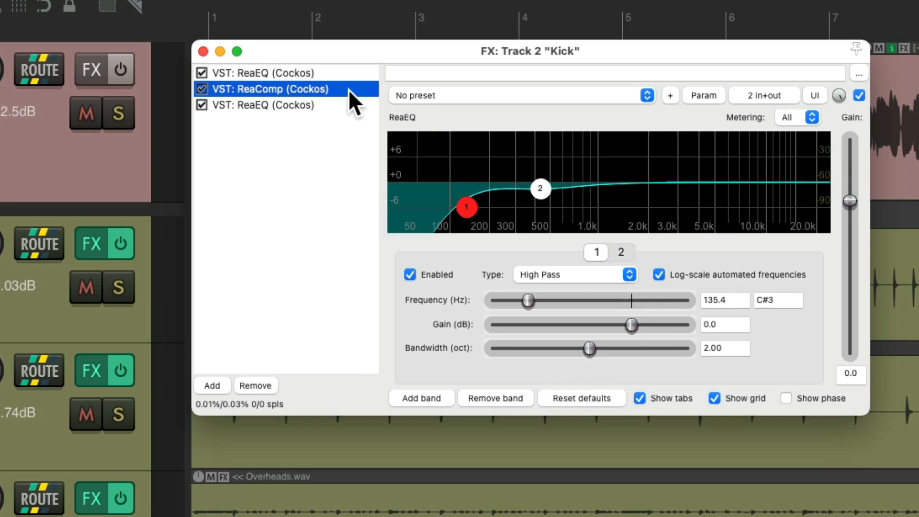
{"action": "left_click", "coordinate": [340, 110]}
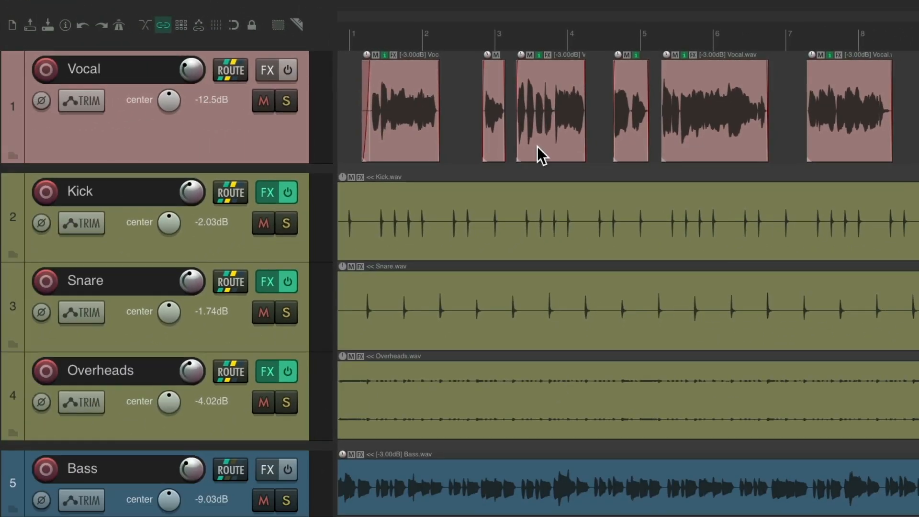
Check the FX chains of the Kick, Snare and Overheads tracks for the same three plugins.
{"action": "left_click", "coordinate": [267, 192]}
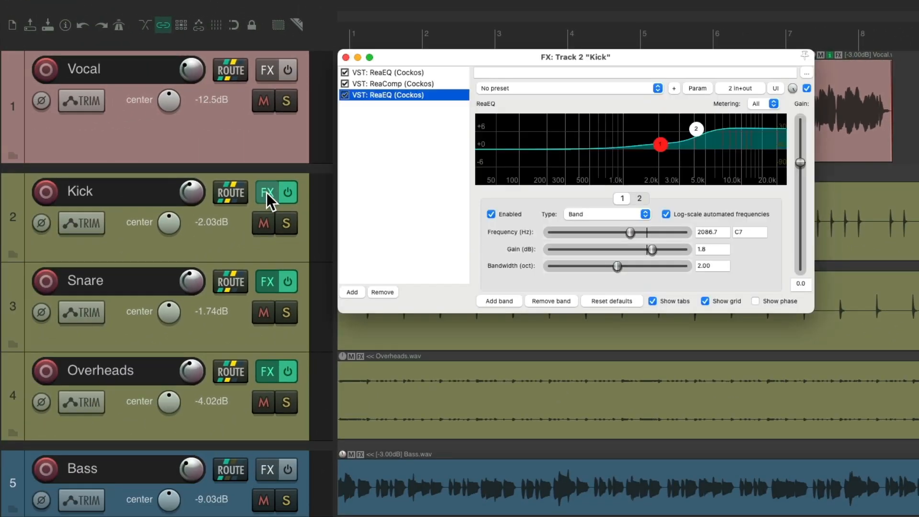
{"action": "left_click", "coordinate": [267, 193]}
{"action": "left_click", "coordinate": [269, 277]}
{"action": "left_click", "coordinate": [270, 277]}
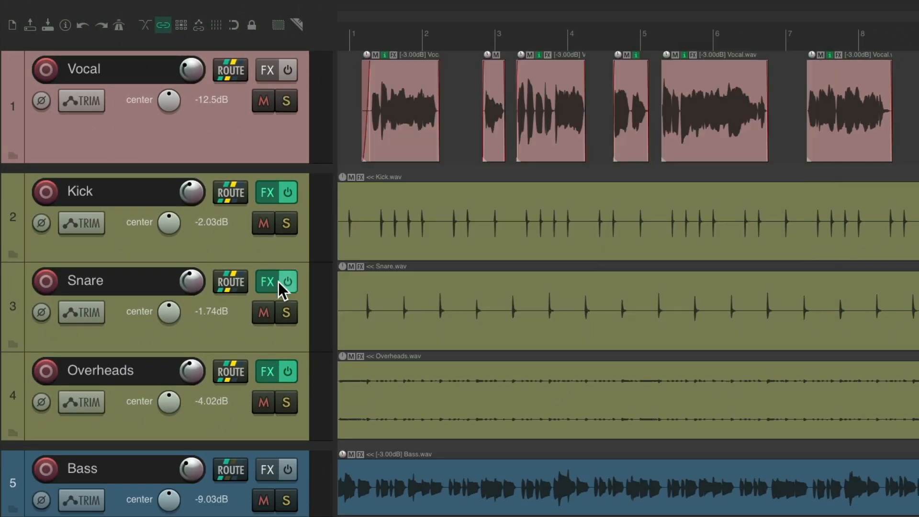
{"action": "left_click", "coordinate": [269, 371]}
{"action": "left_click", "coordinate": [269, 371]}
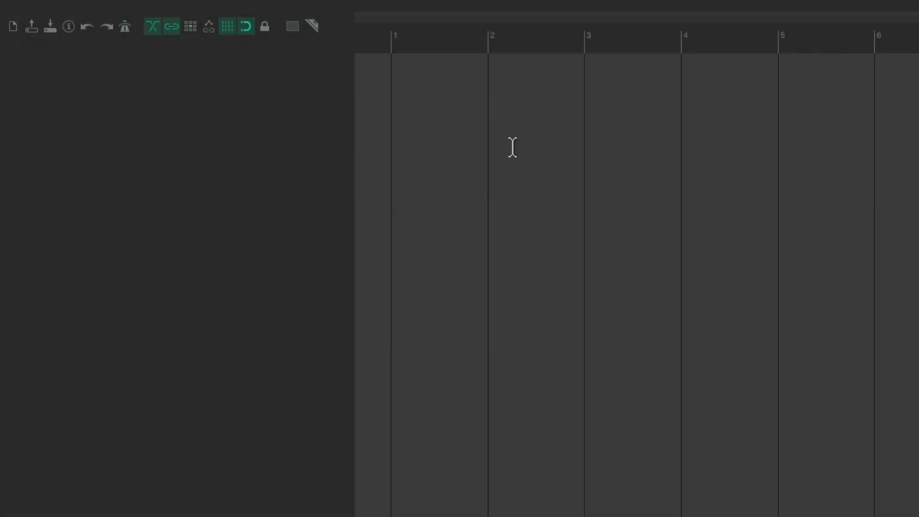
Insert three new tracks into the empty project.
{"action": "double_click", "coordinate": [258, 121]}
{"action": "double_click", "coordinate": [259, 201]}
{"action": "double_click", "coordinate": [267, 359]}
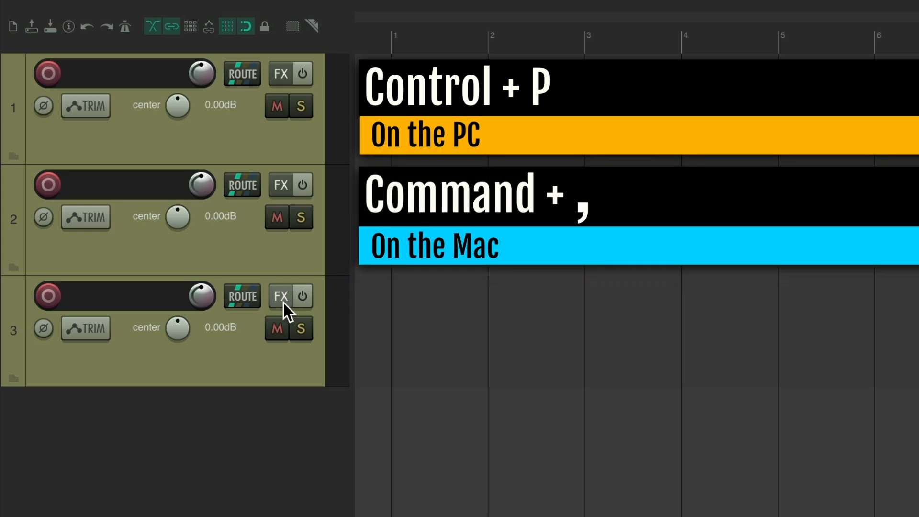
Examine the Track/Send Defaults in the preferences, including the record configuration options for new tracks.
{"action": "key", "text": "super+comma"}
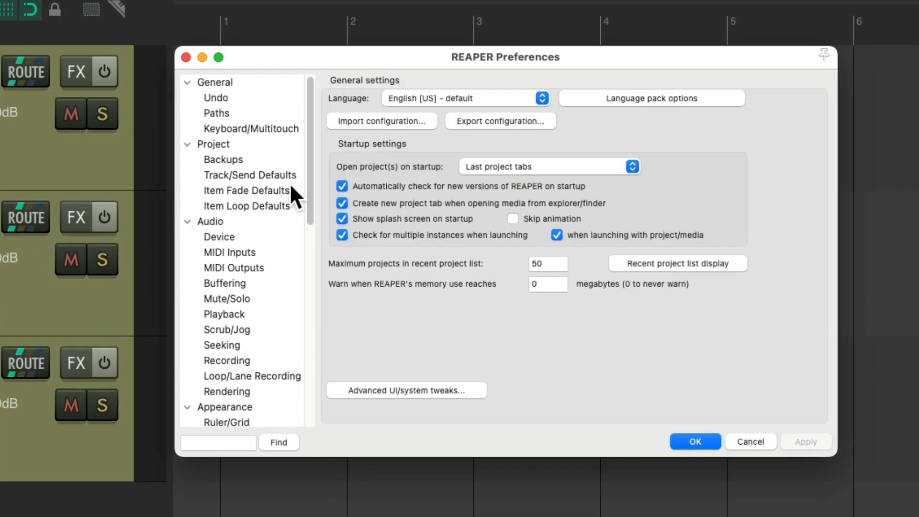
{"action": "left_click", "coordinate": [291, 175]}
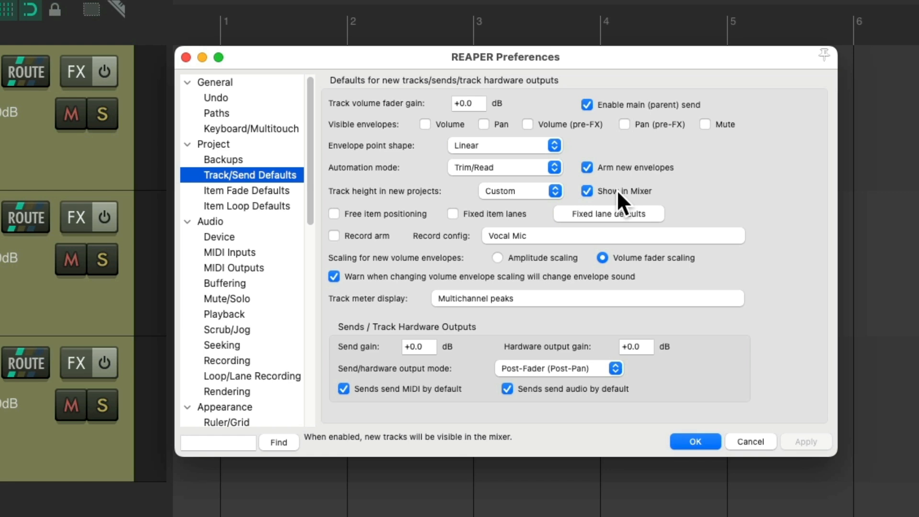
{"action": "left_click", "coordinate": [559, 235]}
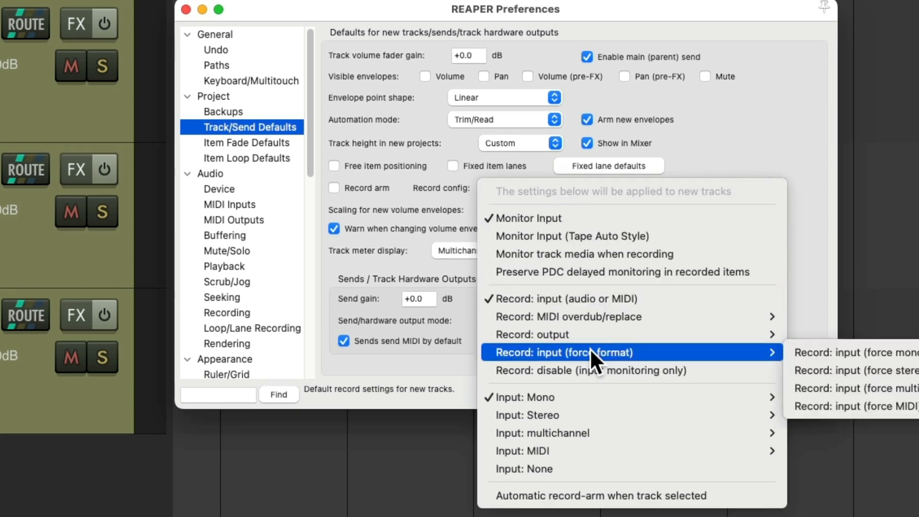
{"action": "mouse_move", "coordinate": [585, 392]}
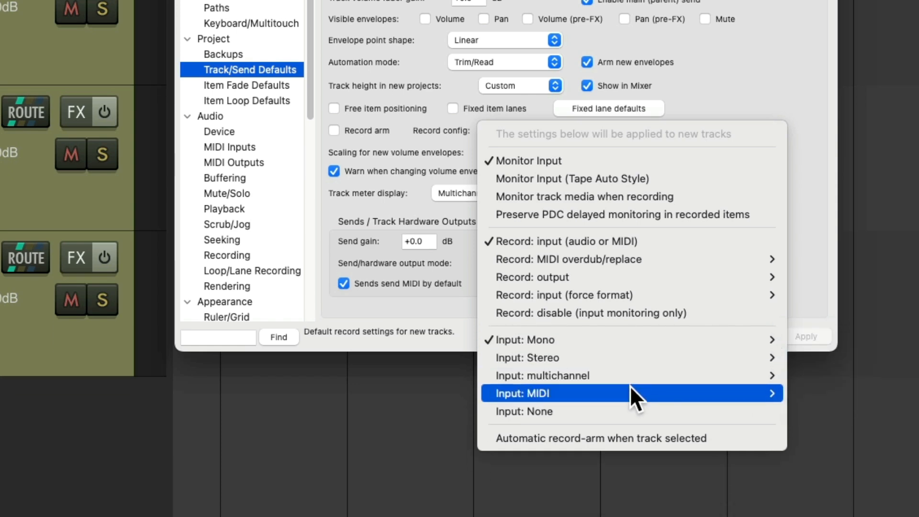
{"action": "mouse_move", "coordinate": [649, 451]}
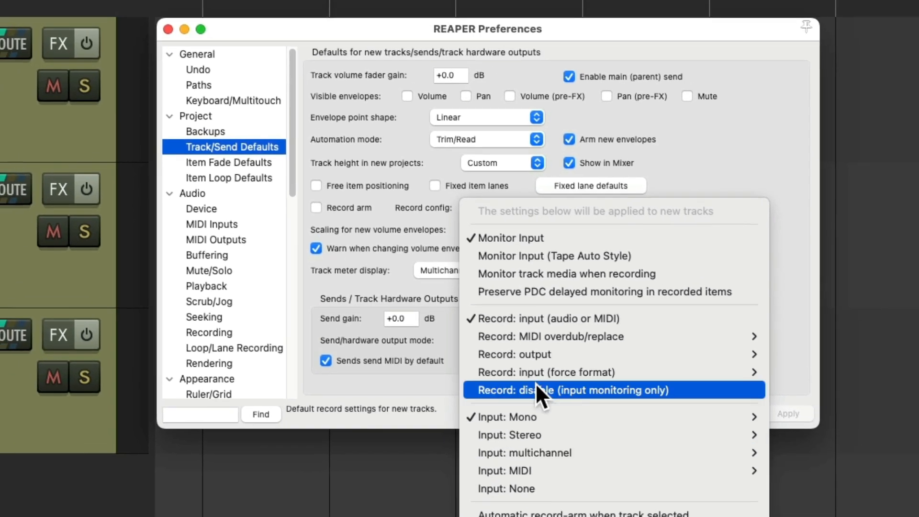
{"action": "left_click", "coordinate": [397, 310]}
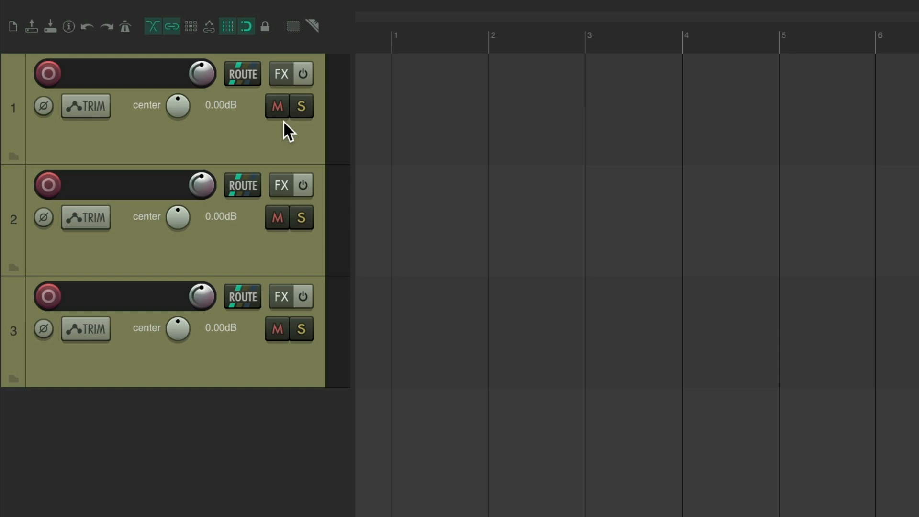
Delete tracks 2 and 3, keeping only track 1.
{"action": "left_click", "coordinate": [263, 254]}
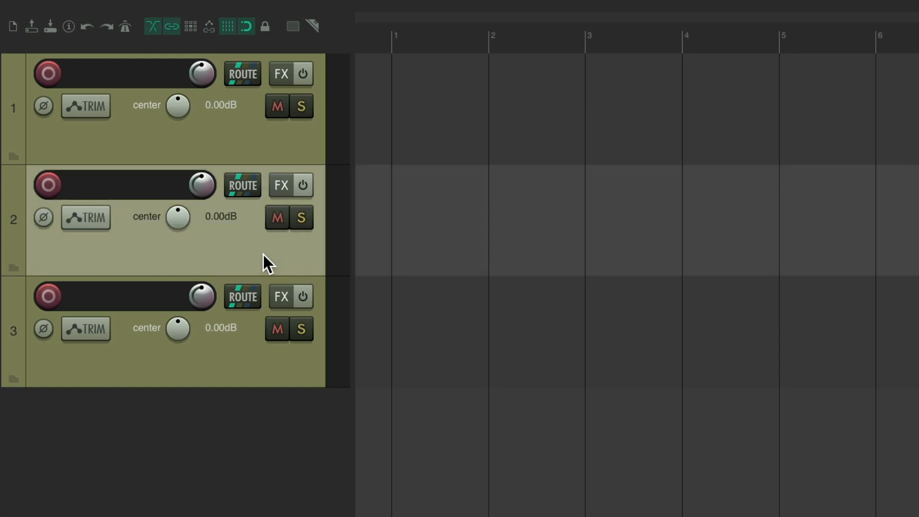
{"action": "left_click", "coordinate": [271, 359], "text": "ctrl"}
{"action": "key", "text": "Delete"}
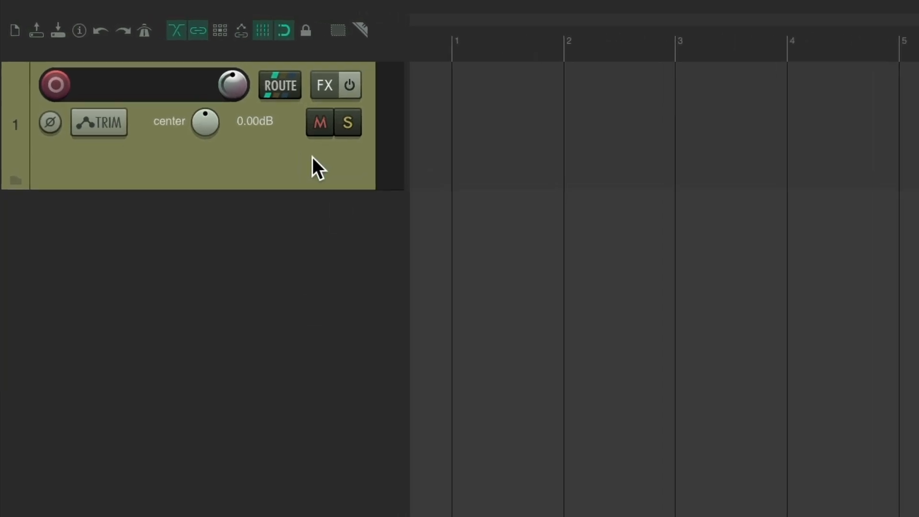
Add VST: ReaGate (Cockos) to track 1 with threshold -20.5 dB, hold 67 ms and attack 7 ms.
{"action": "left_click", "coordinate": [326, 83]}
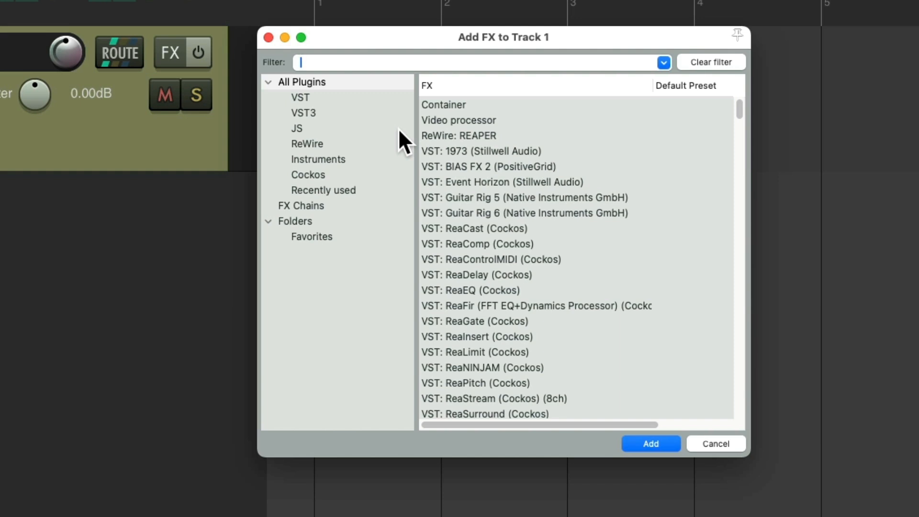
{"action": "type", "text": "gate"}
{"action": "double_click", "coordinate": [541, 103]}
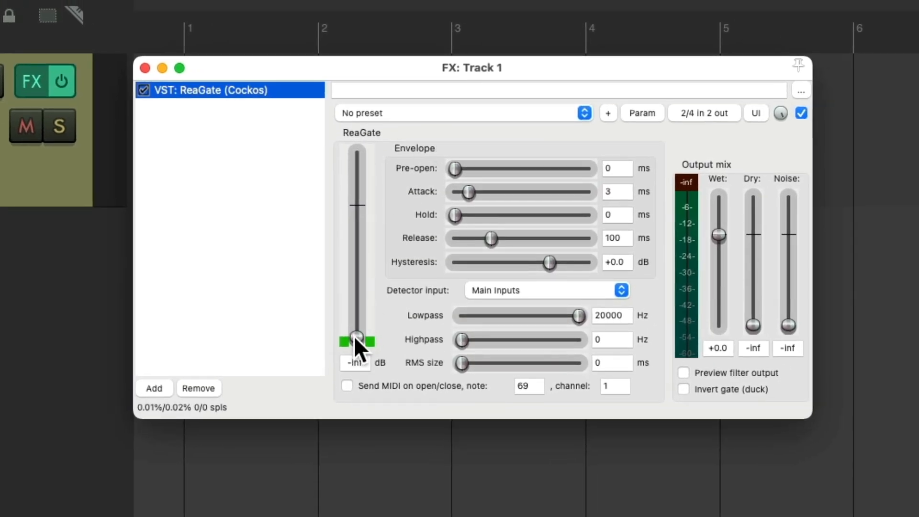
{"action": "left_click_drag", "start_coordinate": [454, 306], "coordinate": [458, 228]}
{"action": "left_click_drag", "start_coordinate": [361, 257], "coordinate": [358, 271]}
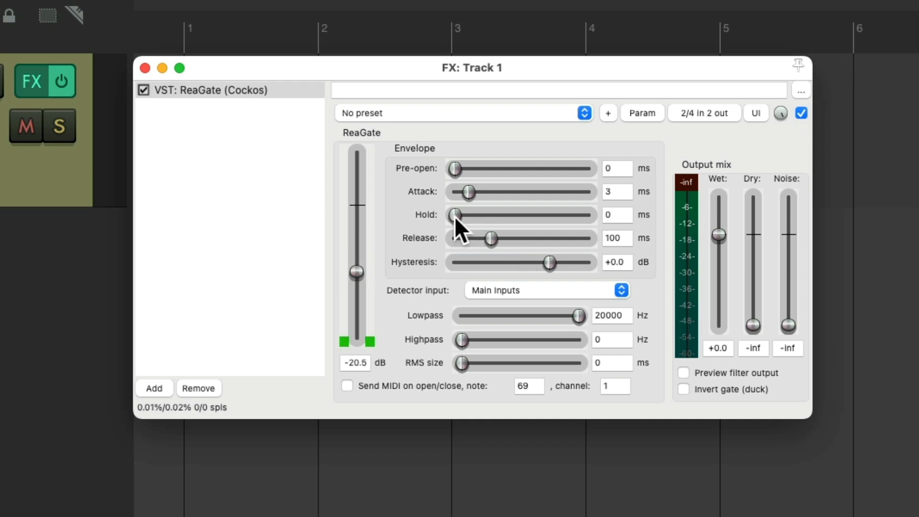
{"action": "left_click_drag", "start_coordinate": [455, 217], "coordinate": [473, 197]}
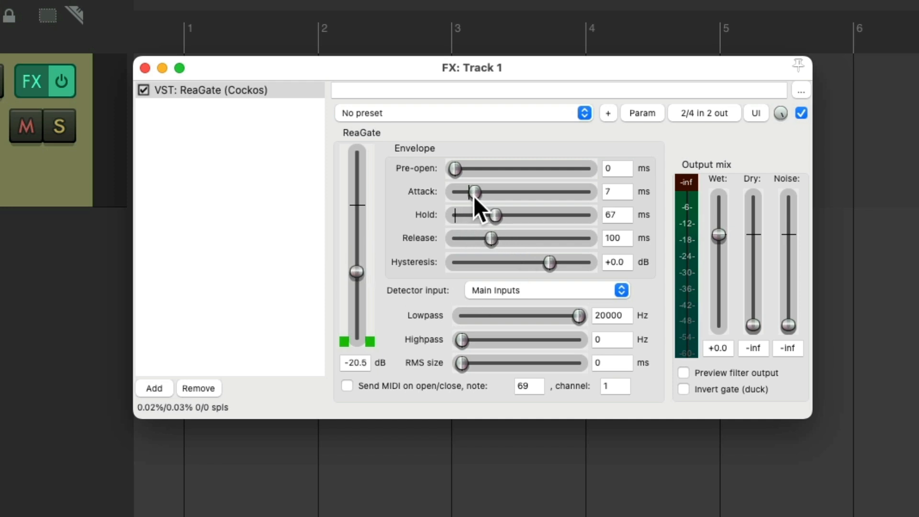
Add VST: ReaComp (Cockos) to track 1 with threshold -8.5 dB, attack 1.6 ms, release 274 ms and Auto make-up enabled.
{"action": "double_click", "coordinate": [243, 157]}
{"action": "type", "text": "c"}
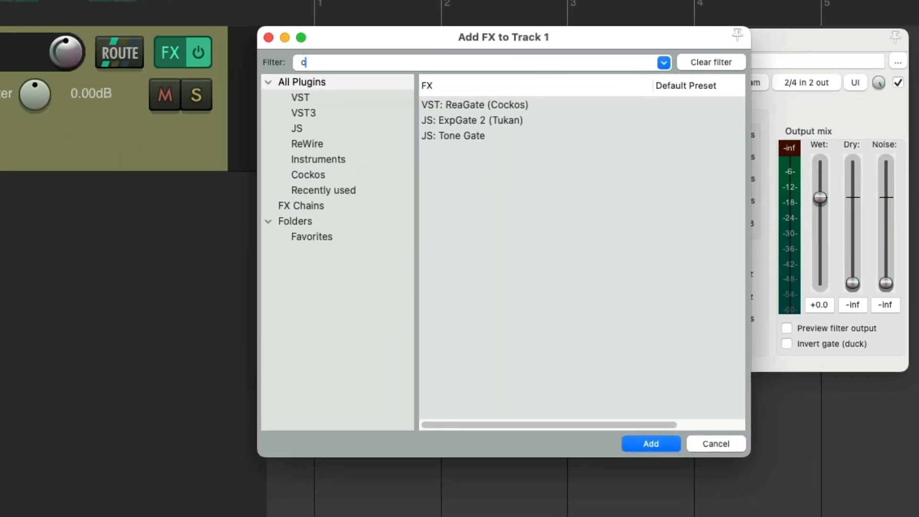
{"action": "type", "text": "omp"}
{"action": "left_click", "coordinate": [457, 104]}
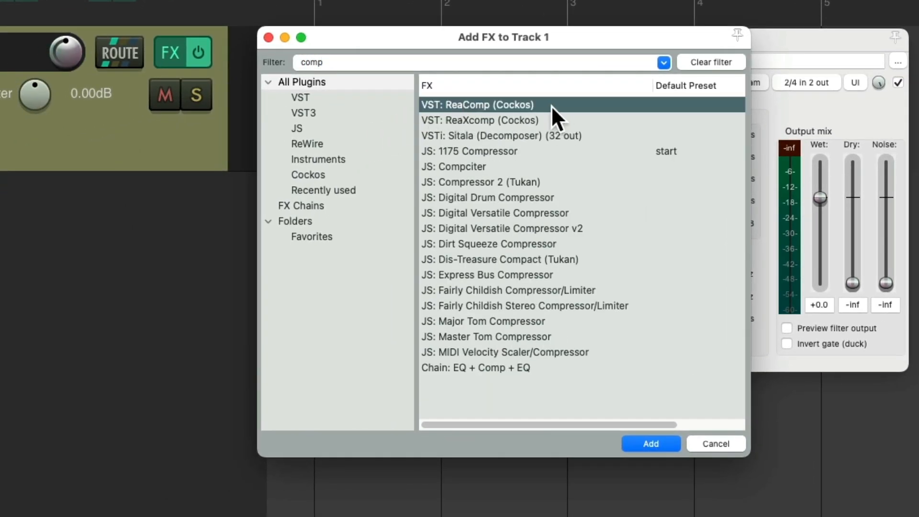
{"action": "double_click", "coordinate": [555, 106]}
{"action": "left_click_drag", "start_coordinate": [479, 182], "coordinate": [475, 183]}
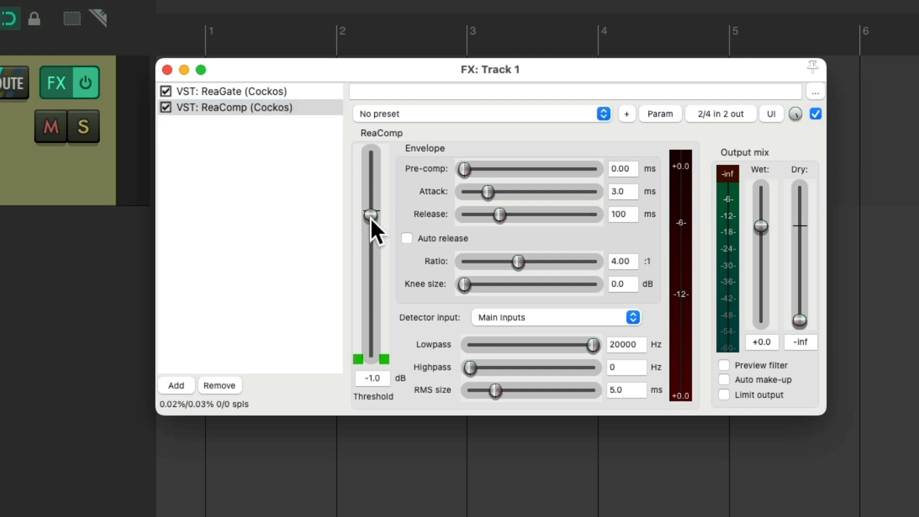
{"action": "left_click_drag", "start_coordinate": [371, 217], "coordinate": [371, 246]}
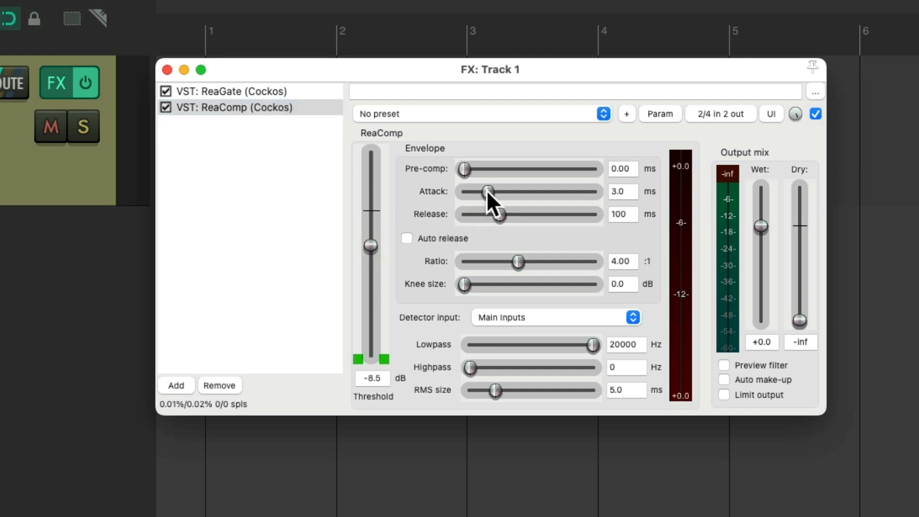
{"action": "left_click_drag", "start_coordinate": [487, 190], "coordinate": [513, 215]}
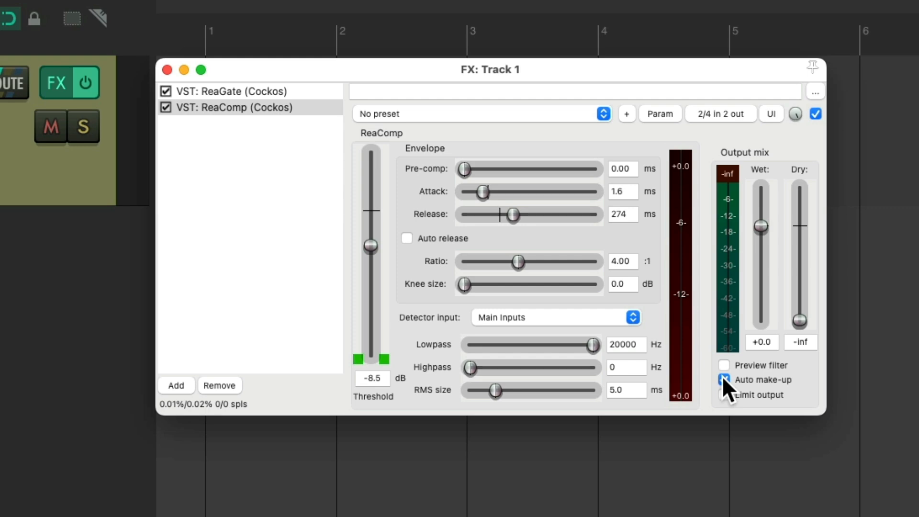
Add VST: ReaEQ (Cockos) to track 1, enable the high-pass band, cut band 2 slightly, boost band 3 slightly and raise the high shelf 4.9 dB.
{"action": "double_click", "coordinate": [243, 222]}
{"action": "type", "text": "eq"}
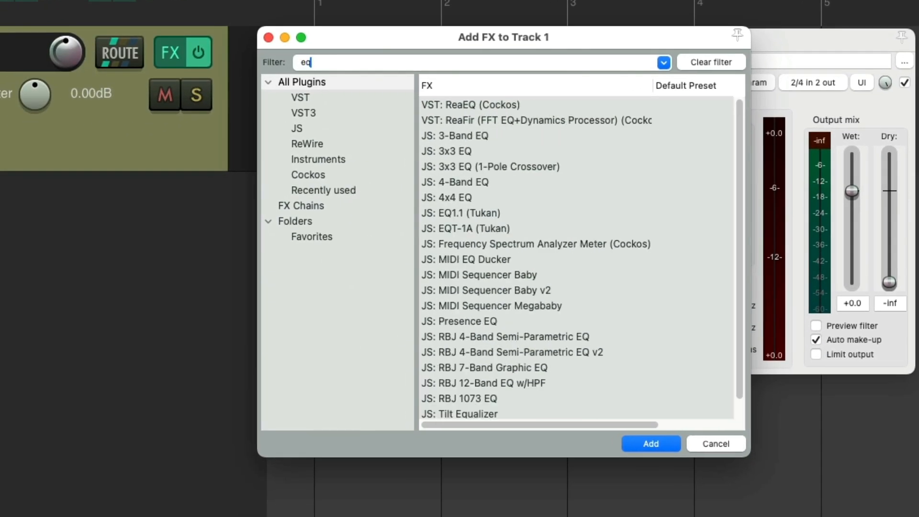
{"action": "double_click", "coordinate": [487, 105]}
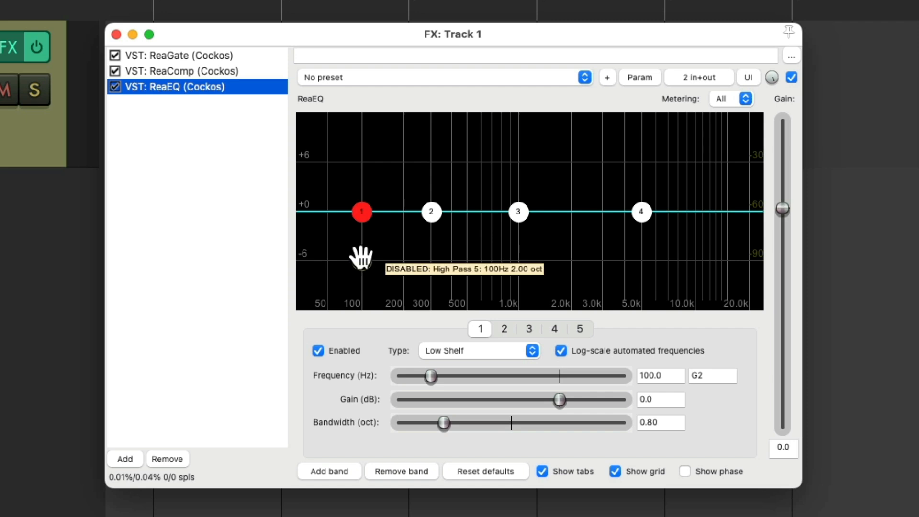
{"action": "left_click_drag", "start_coordinate": [362, 259], "coordinate": [351, 260]}
{"action": "left_click_drag", "start_coordinate": [431, 212], "coordinate": [433, 224]}
{"action": "left_click_drag", "start_coordinate": [518, 212], "coordinate": [563, 200]}
{"action": "left_click_drag", "start_coordinate": [644, 221], "coordinate": [644, 181]}
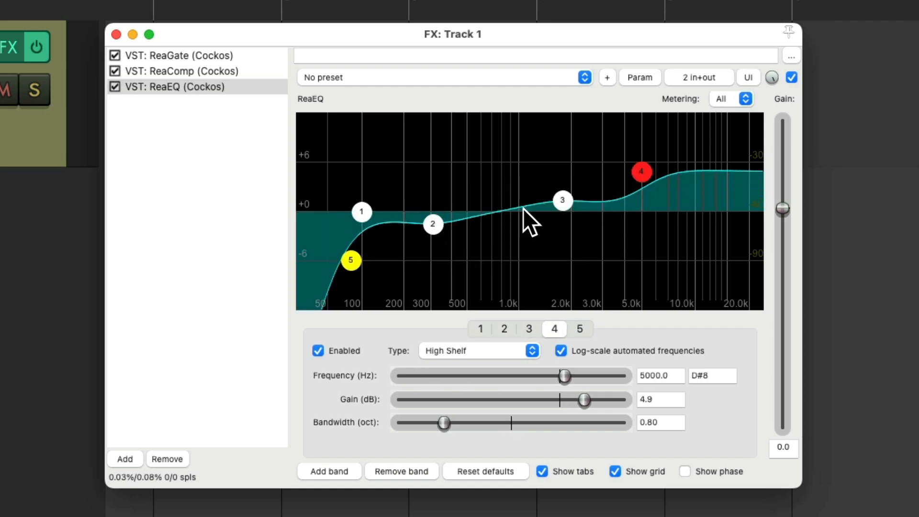
Review ReaGate, ReaComp and ReaEQ in track 1's FX chain.
{"action": "left_click", "coordinate": [242, 55]}
{"action": "left_click", "coordinate": [248, 71]}
{"action": "left_click", "coordinate": [246, 87]}
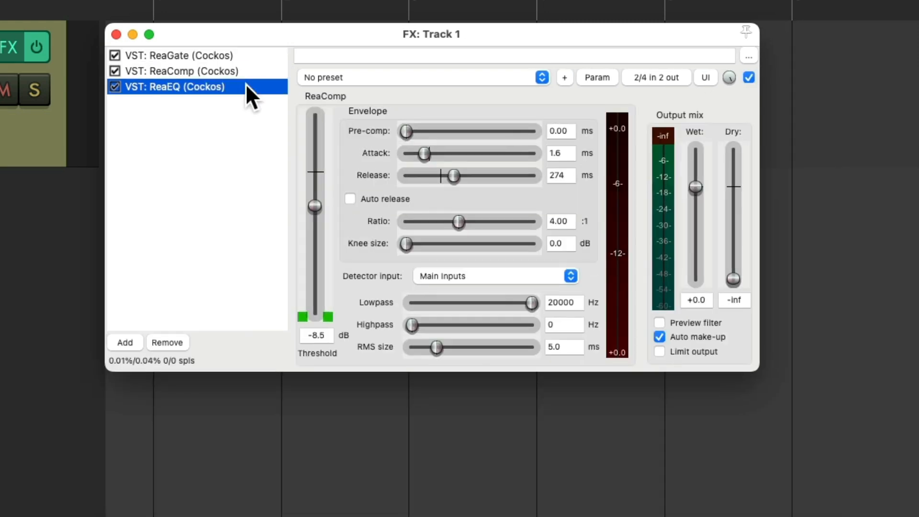
{"action": "left_click", "coordinate": [246, 155]}
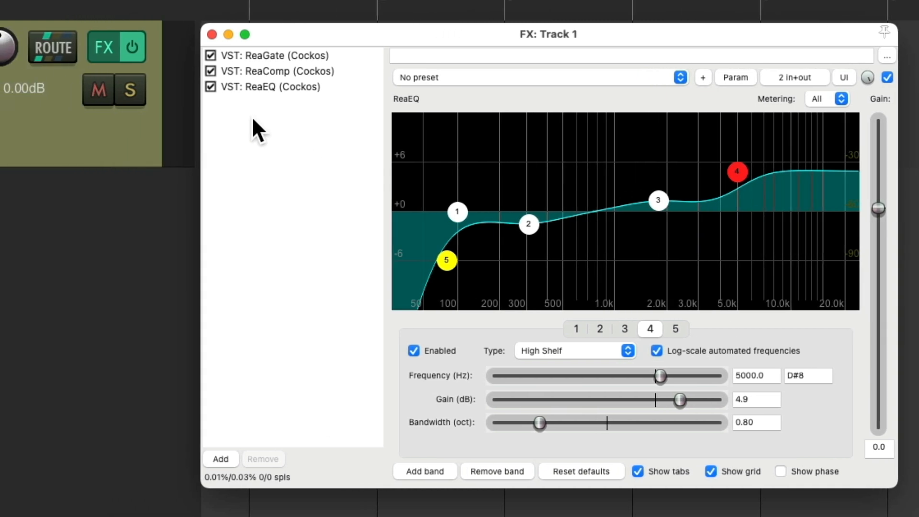
Save all FX on track 1 as the default chain for new tracks.
{"action": "right_click", "coordinate": [124, 102]}
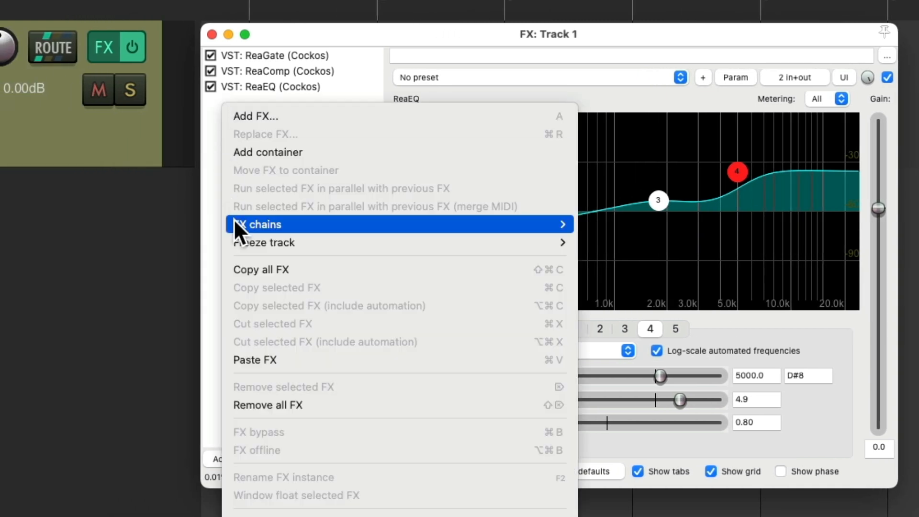
{"action": "mouse_move", "coordinate": [233, 226]}
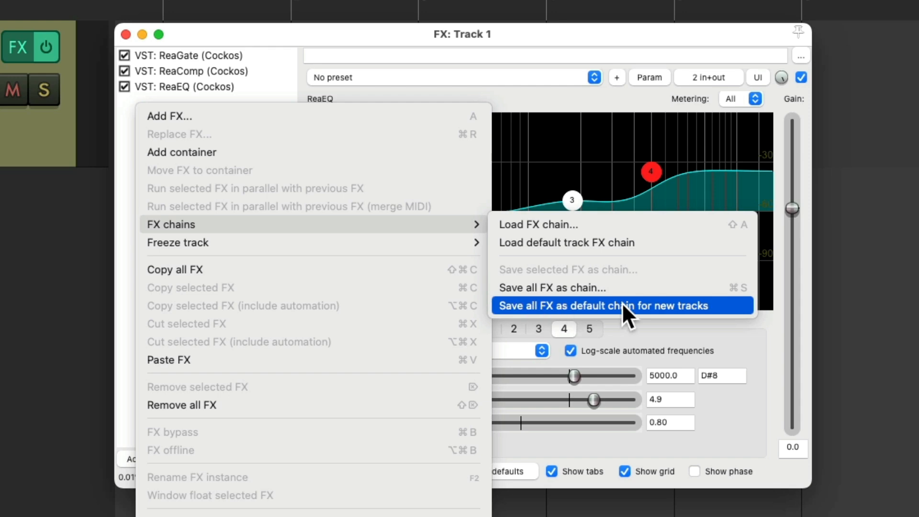
{"action": "left_click", "coordinate": [737, 304]}
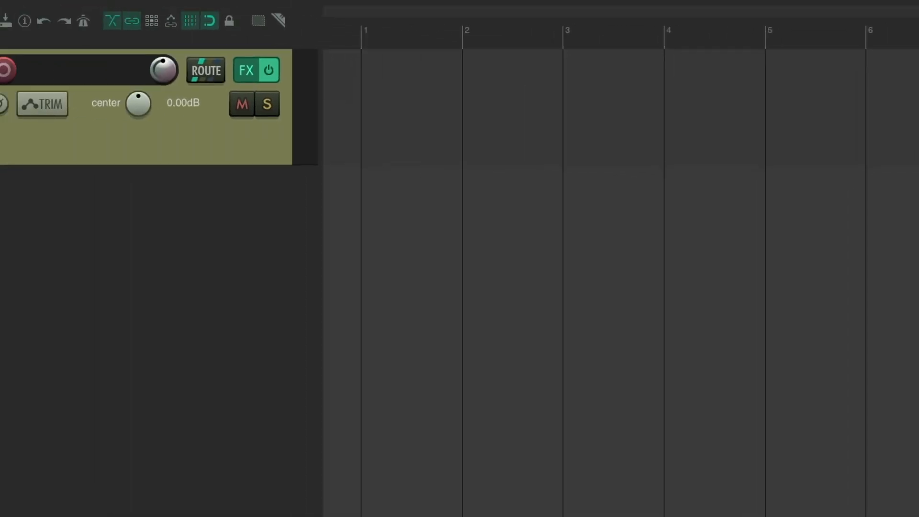
Delete track 1 and add three new tracks to the project.
{"action": "left_click", "coordinate": [259, 137]}
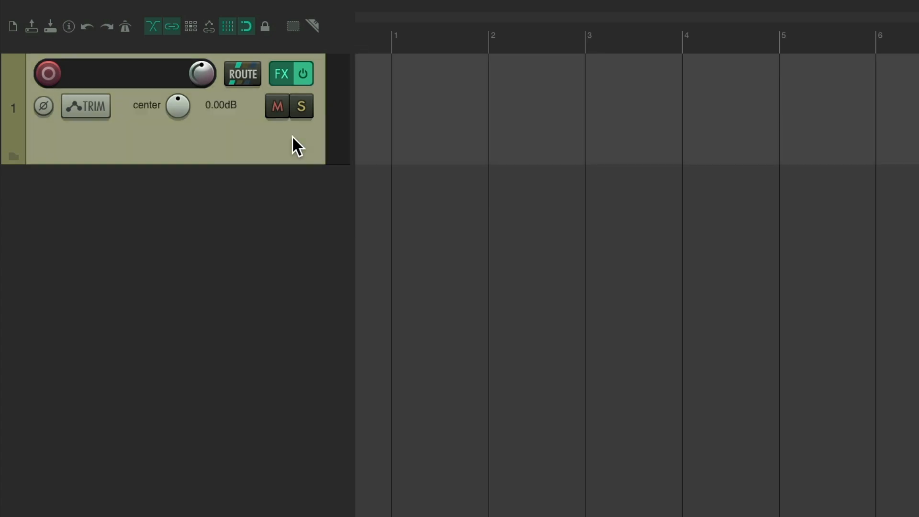
{"action": "key", "text": "Delete"}
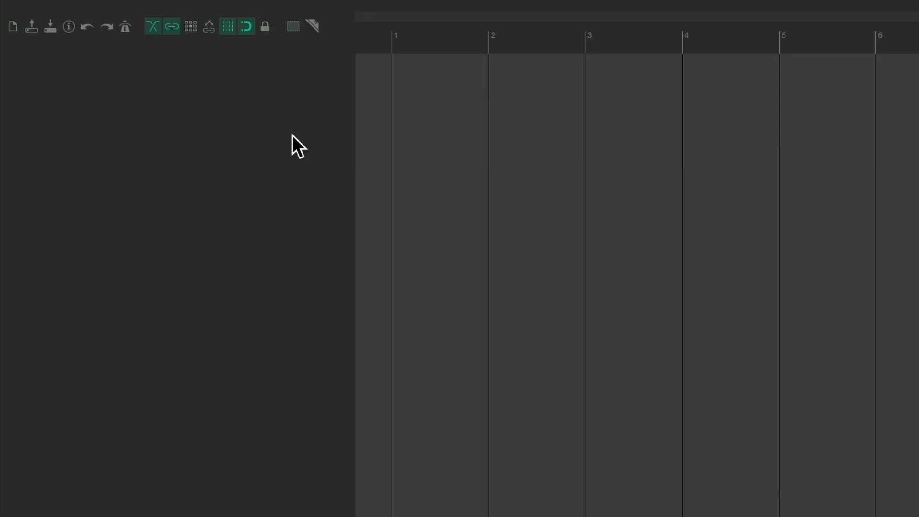
{"action": "double_click", "coordinate": [261, 85]}
{"action": "double_click", "coordinate": [274, 214]}
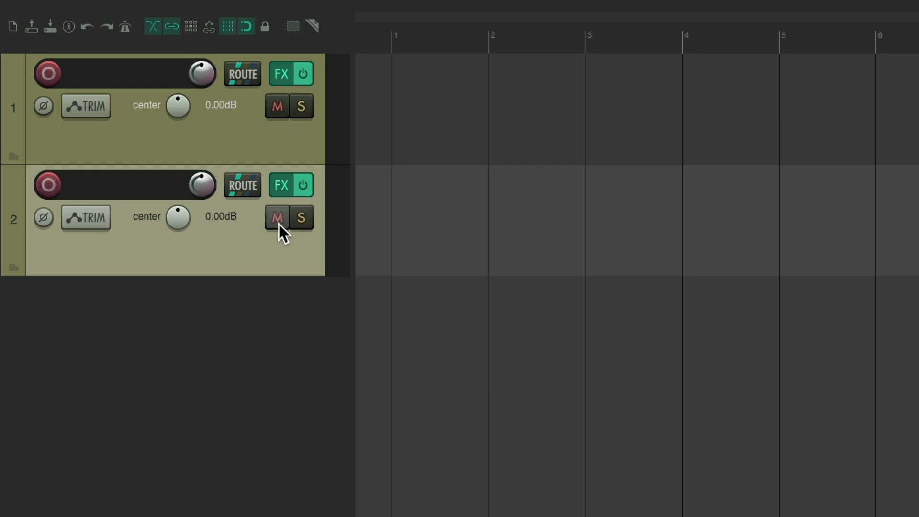
{"action": "double_click", "coordinate": [293, 339]}
{"action": "left_click", "coordinate": [298, 458]}
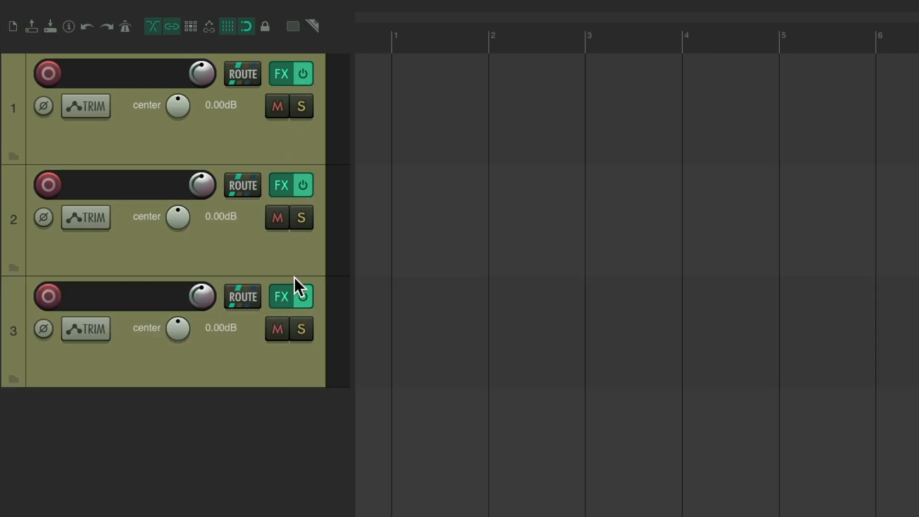
Examine ReaGate, ReaComp and ReaEQ in the FX chains of tracks 1, 2 and 3.
{"action": "left_click", "coordinate": [284, 76]}
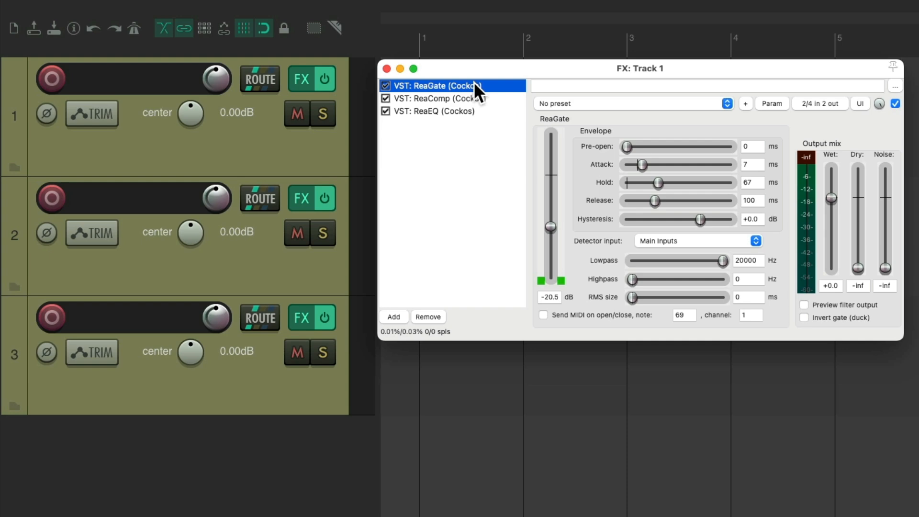
{"action": "left_click", "coordinate": [508, 98]}
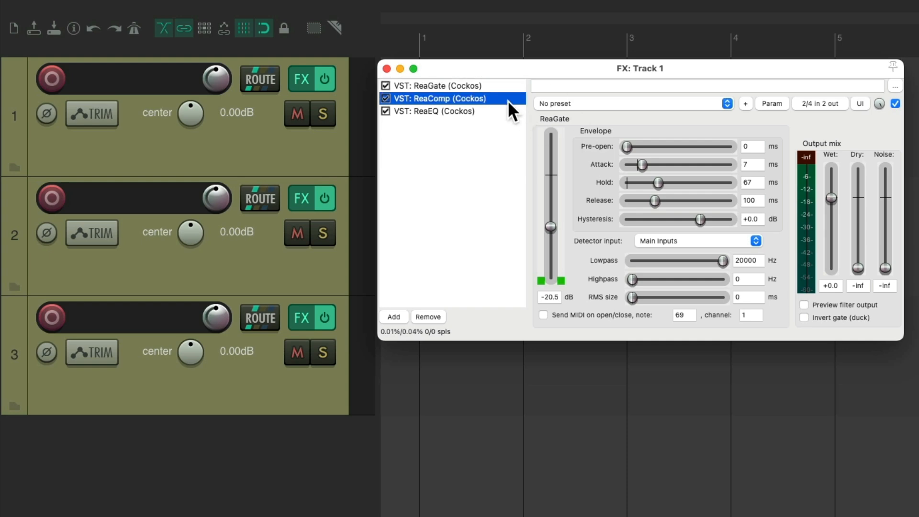
{"action": "left_click", "coordinate": [522, 111]}
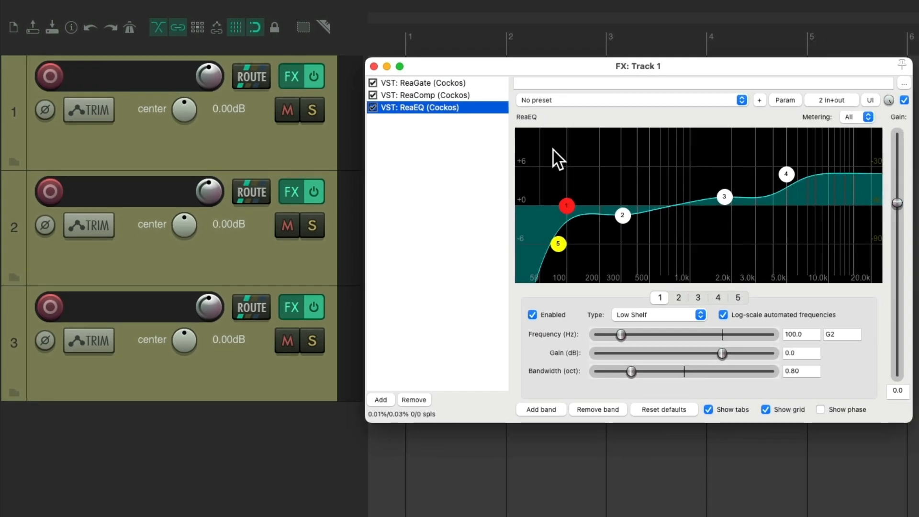
{"action": "key", "text": "Escape"}
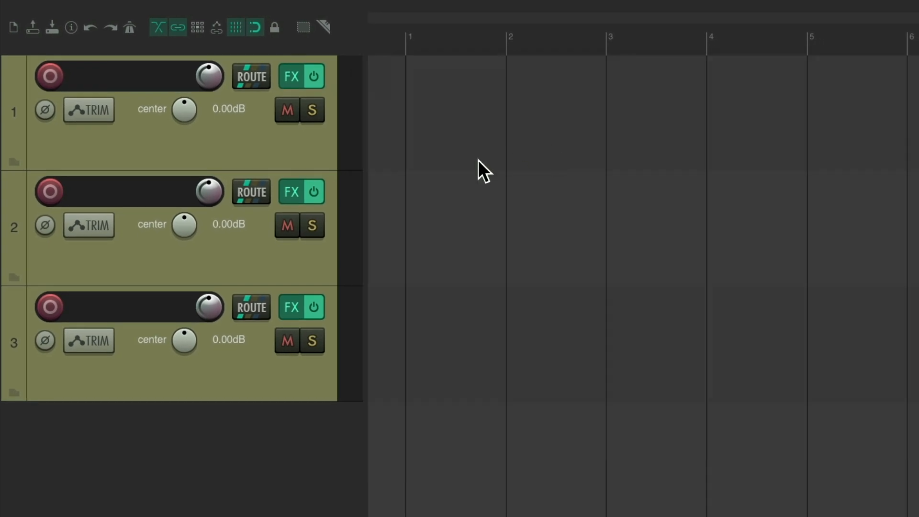
{"action": "left_click", "coordinate": [292, 192]}
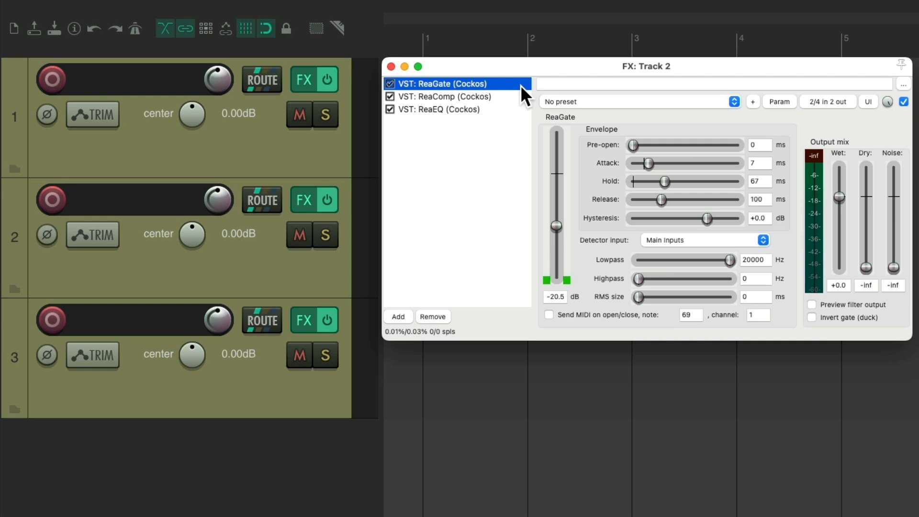
{"action": "left_click", "coordinate": [491, 90]}
{"action": "left_click", "coordinate": [504, 110]}
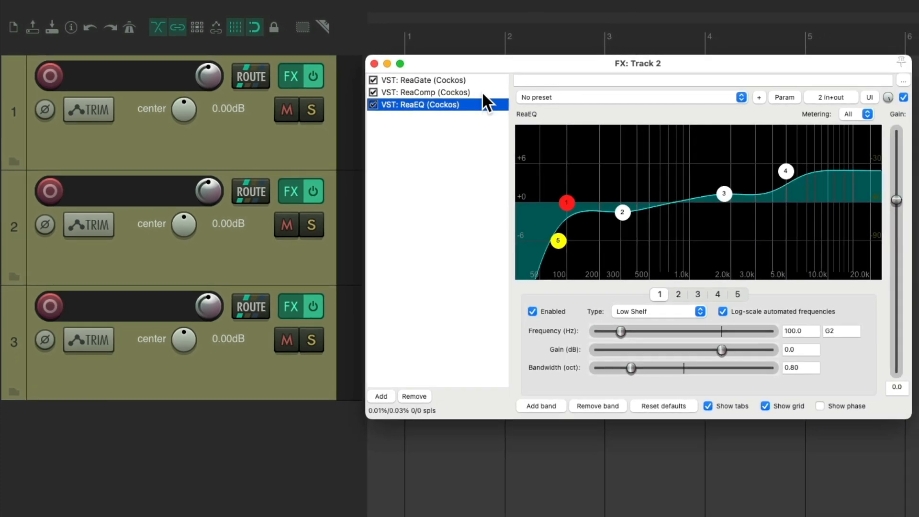
{"action": "left_click", "coordinate": [504, 95]}
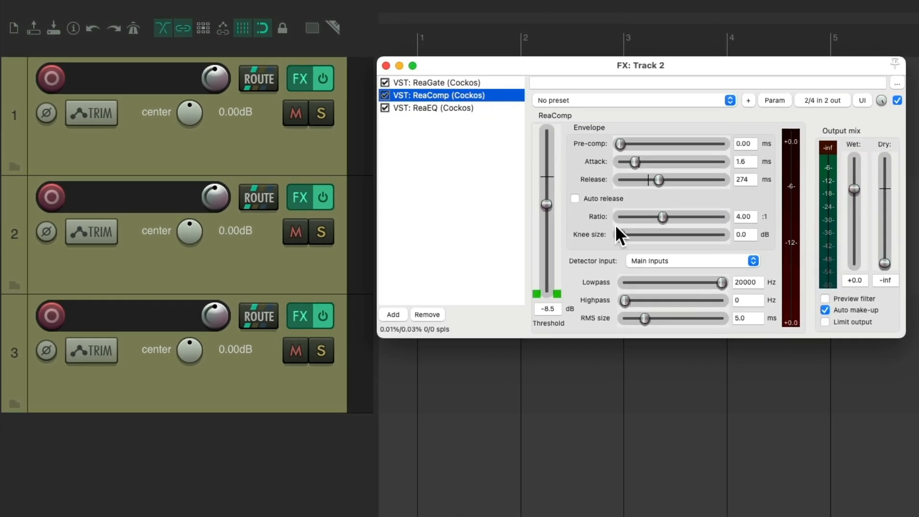
{"action": "key", "text": "Escape"}
{"action": "left_click", "coordinate": [302, 318]}
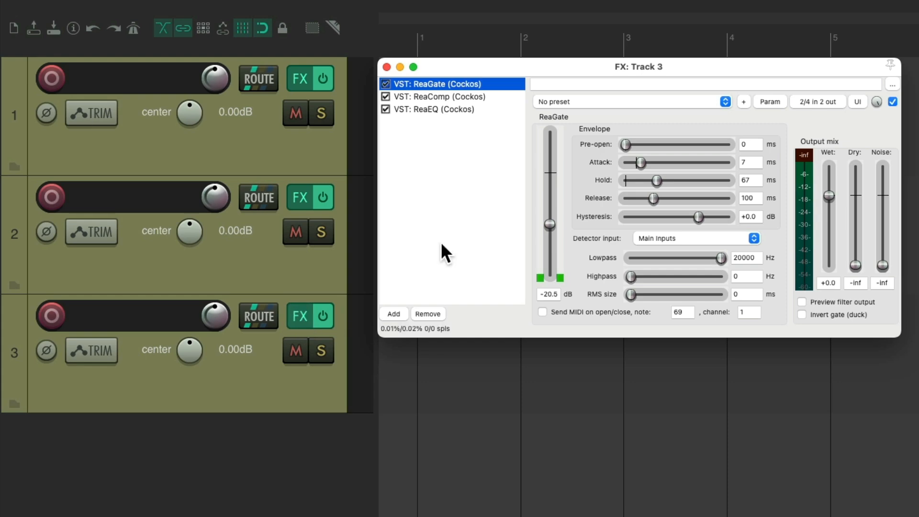
{"action": "left_click", "coordinate": [500, 96]}
{"action": "left_click", "coordinate": [501, 109]}
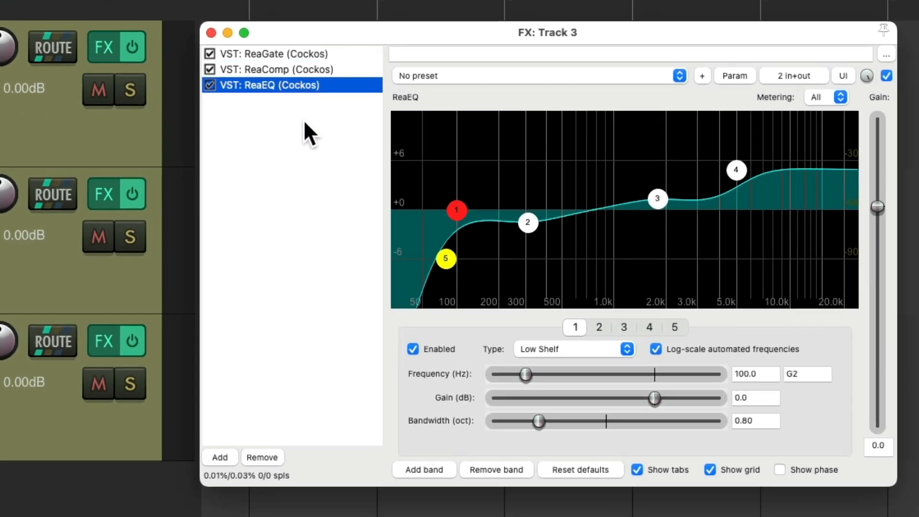
Remove all FX from track 3 and save its empty chain as the default for new tracks.
{"action": "key", "text": "super+a"}
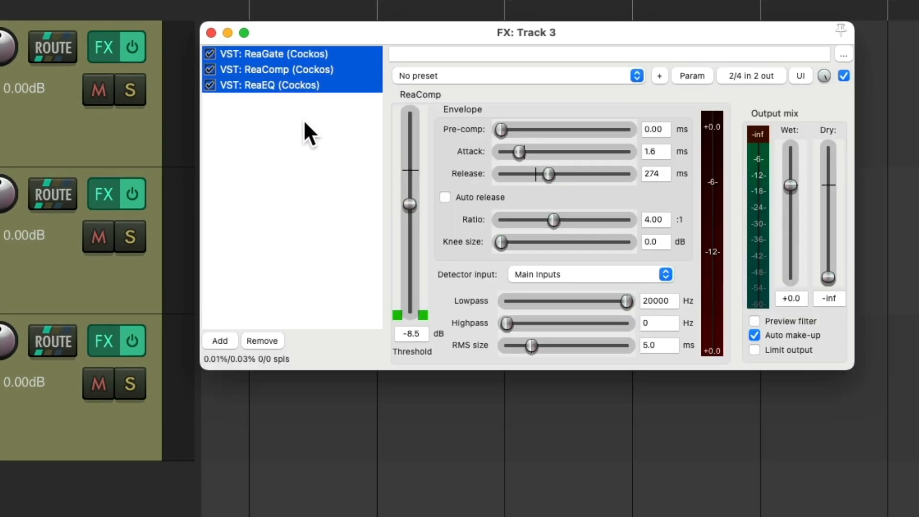
{"action": "key", "text": "Delete"}
{"action": "right_click", "coordinate": [219, 66]}
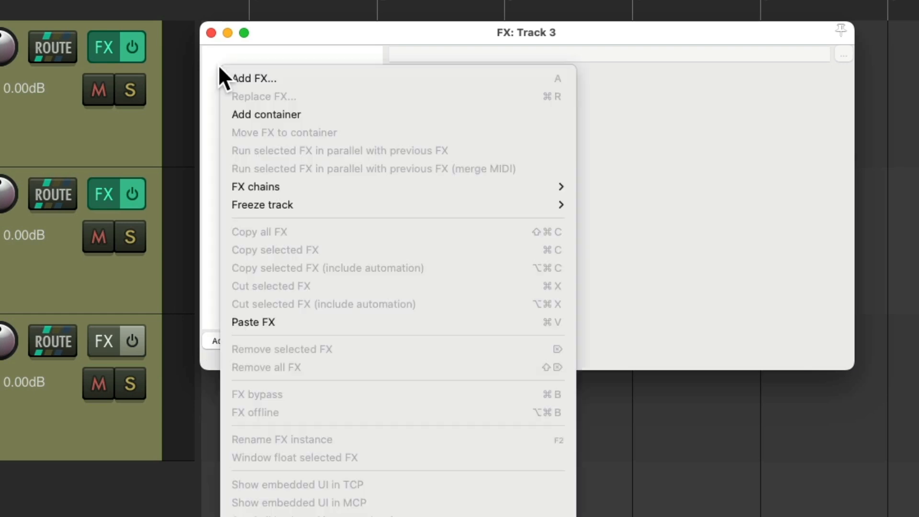
{"action": "mouse_move", "coordinate": [224, 185]}
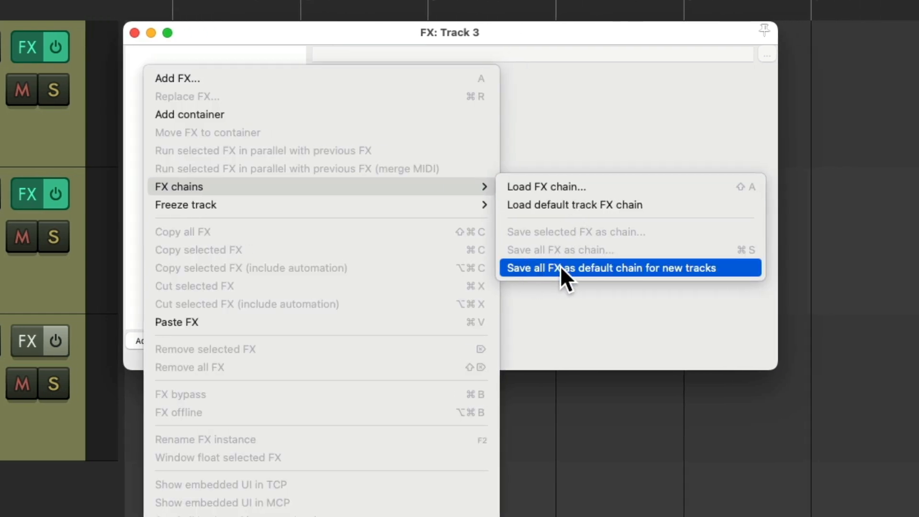
{"action": "left_click", "coordinate": [721, 269]}
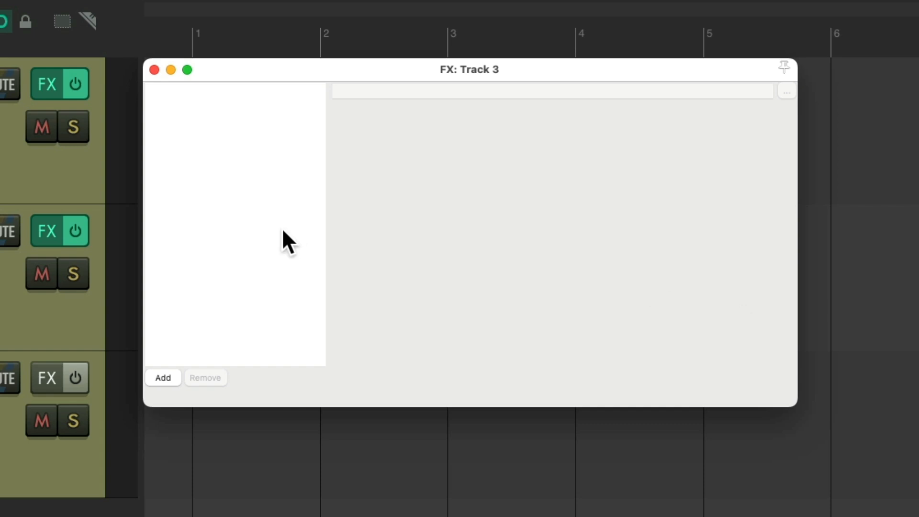
{"action": "key", "text": "Escape"}
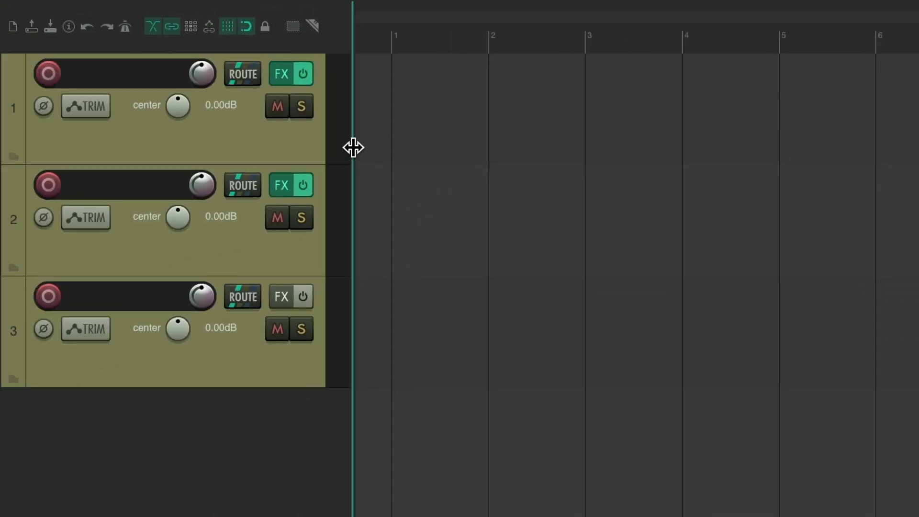
Delete all tracks and create three fresh tracks from the cleared default chain.
{"action": "key", "text": "super+a"}
{"action": "key", "text": "Delete"}
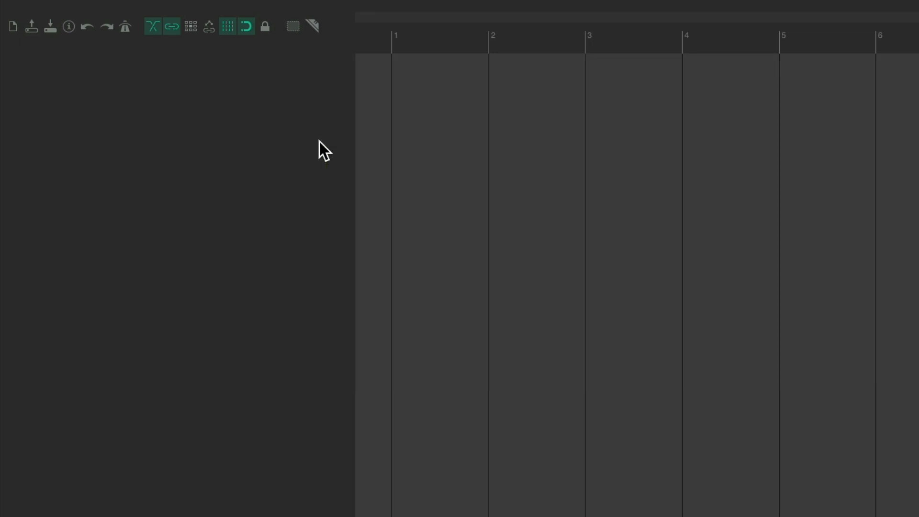
{"action": "double_click", "coordinate": [281, 139]}
{"action": "double_click", "coordinate": [283, 234]}
{"action": "double_click", "coordinate": [288, 282]}
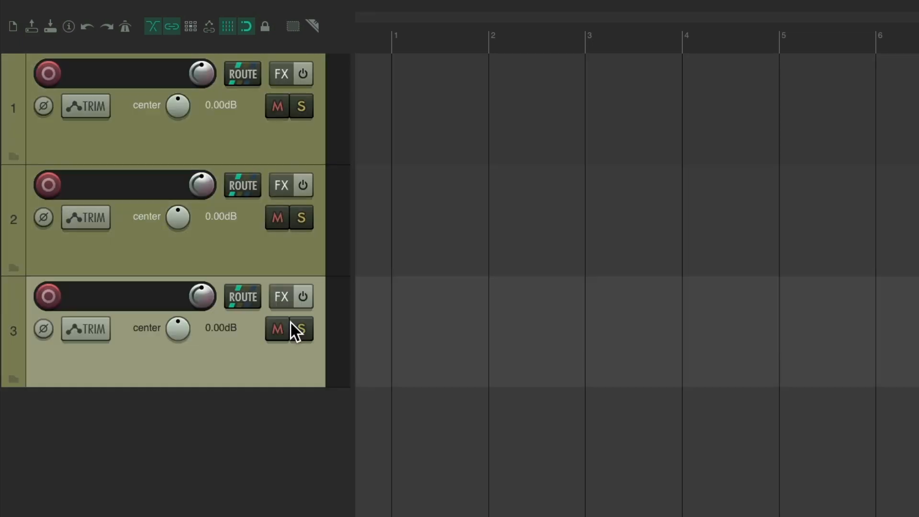
{"action": "left_click", "coordinate": [296, 459]}
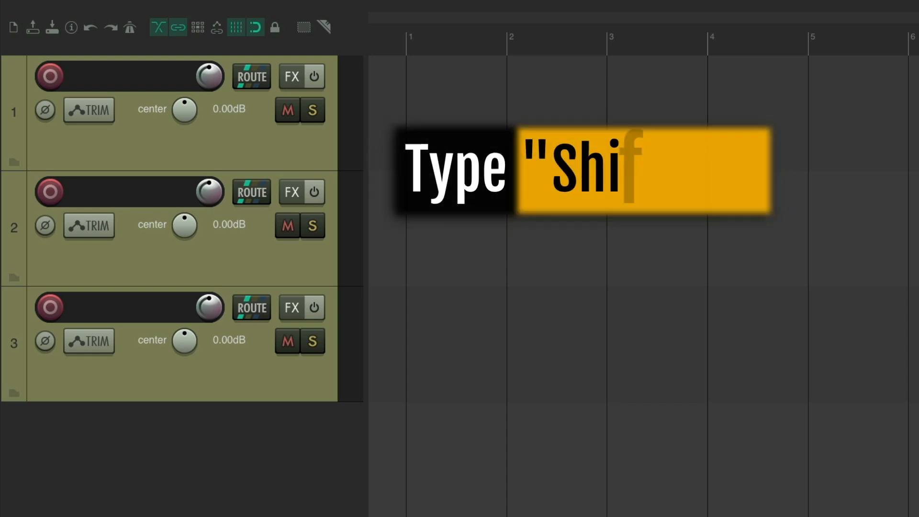
Filter the FX browser for "eq", try VST: ReaEQ (Cockos) on track 1 and remove it from the track.
{"action": "key", "text": "shift+f"}
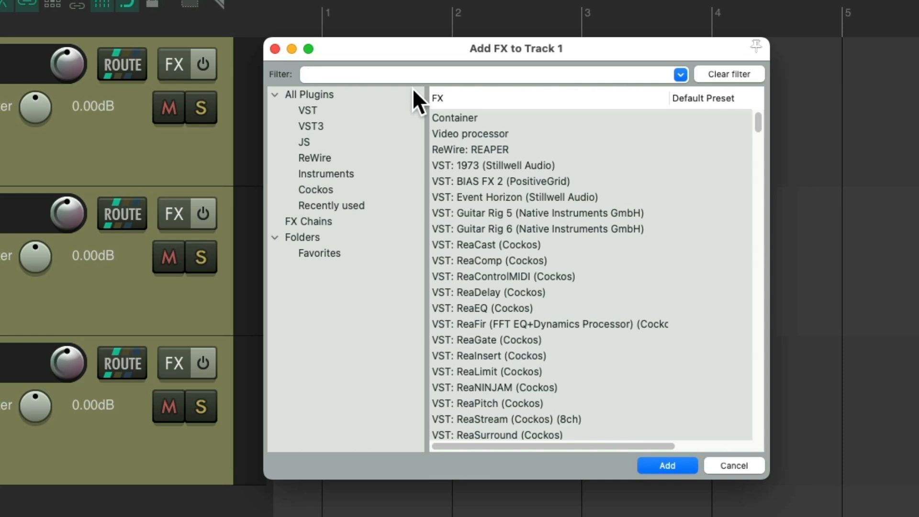
{"action": "type", "text": "eq"}
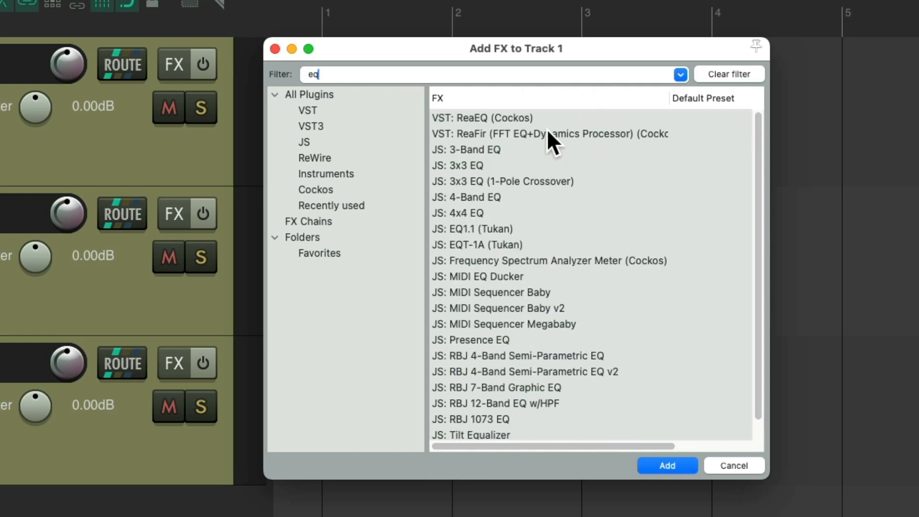
{"action": "left_click", "coordinate": [475, 115]}
{"action": "left_click_drag", "start_coordinate": [474, 115], "coordinate": [151, 136]}
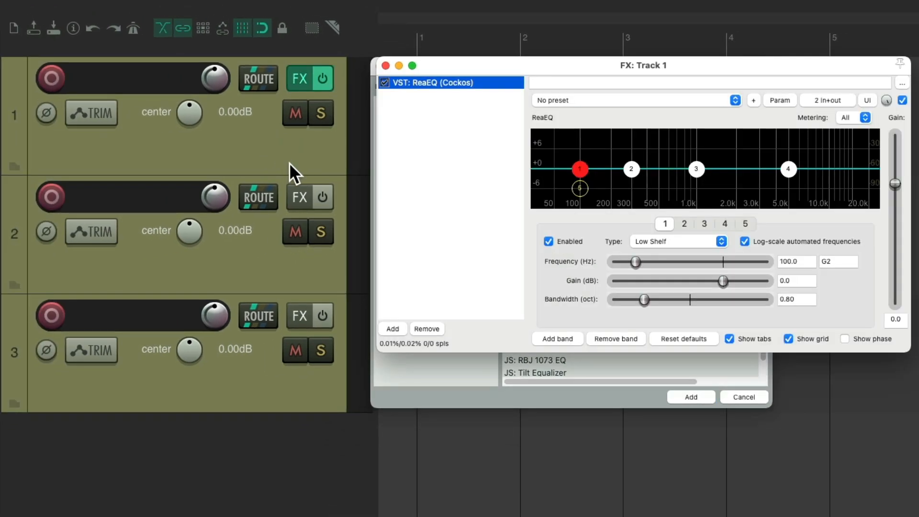
{"action": "key", "text": "Escape"}
{"action": "left_click", "coordinate": [297, 80], "text": "alt"}
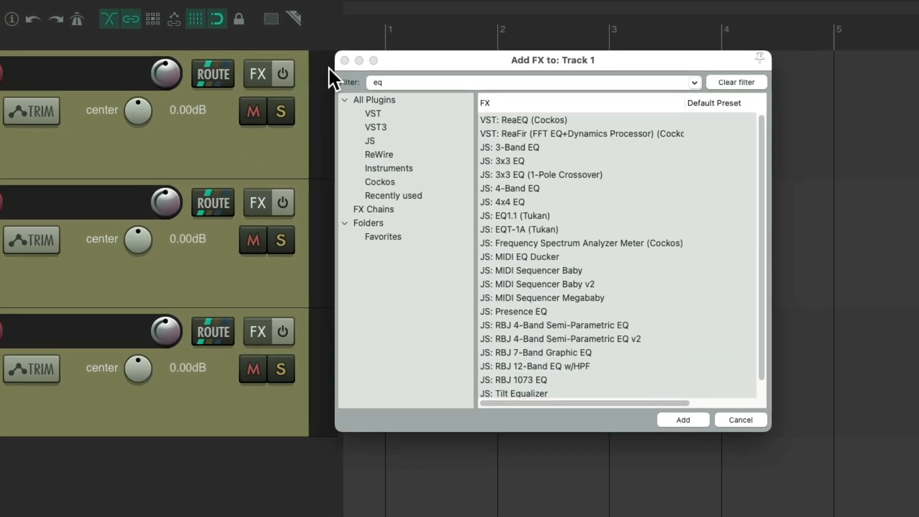
Create a keyboard shortcut for VST: ReaEQ (Cockos) in the FX browser.
{"action": "left_click", "coordinate": [423, 61]}
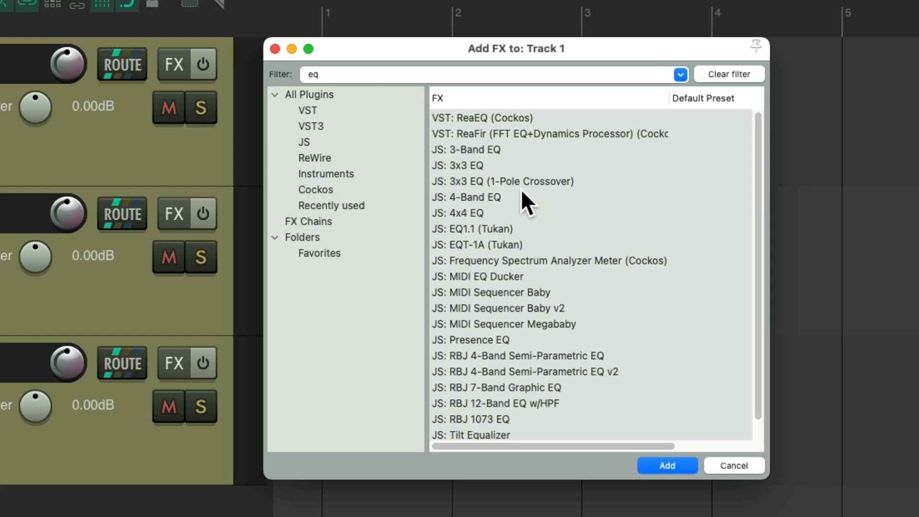
{"action": "left_click", "coordinate": [522, 118]}
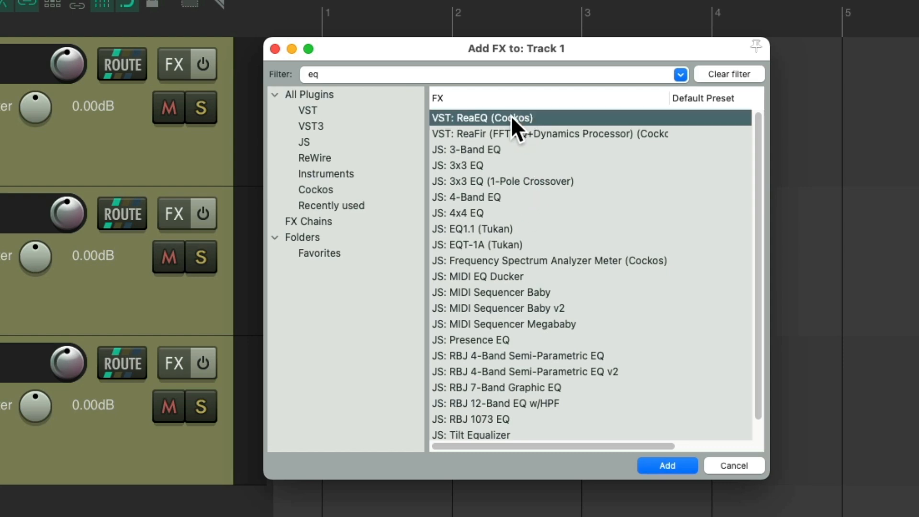
{"action": "right_click", "coordinate": [510, 116]}
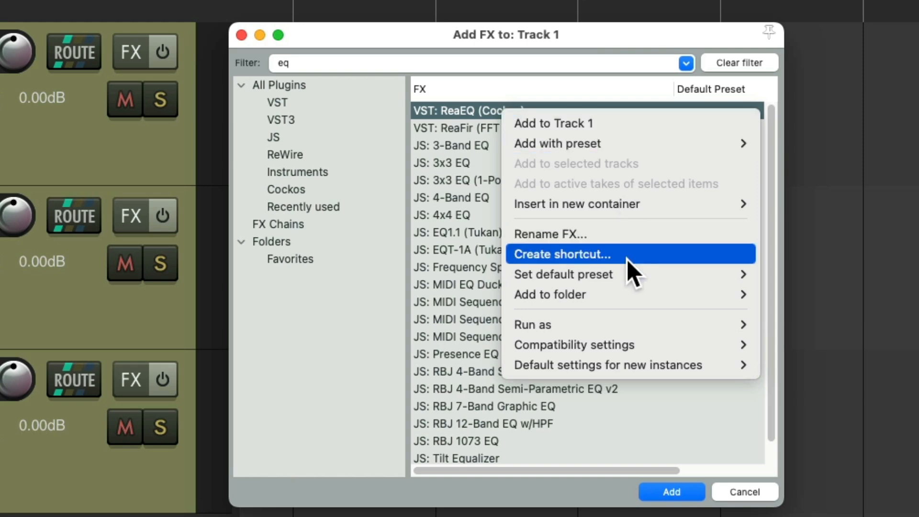
{"action": "left_click", "coordinate": [627, 259]}
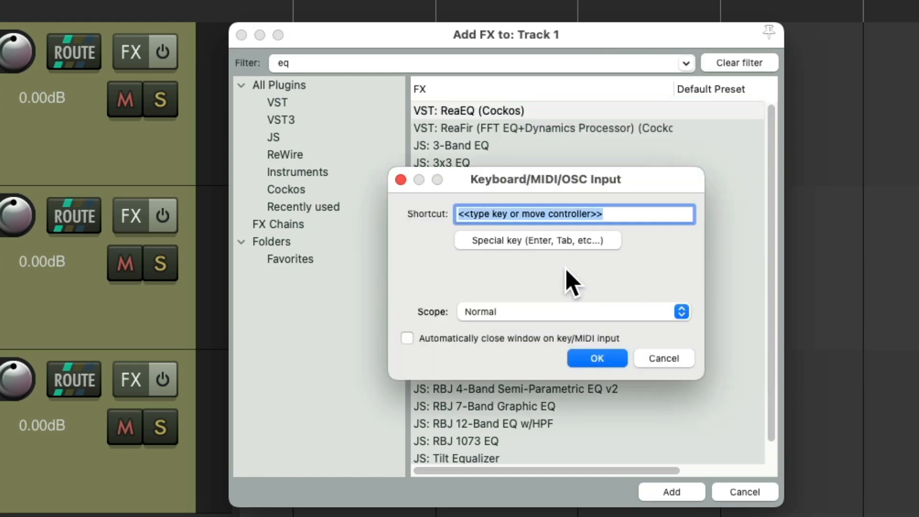
{"action": "key", "text": "ctrl+q"}
{"action": "key", "text": "Return"}
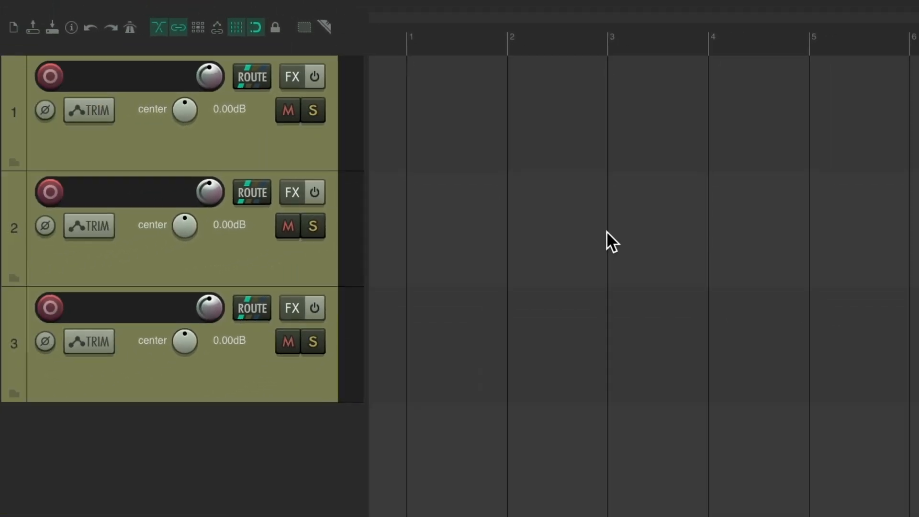
Add VST: ReaEQ (Cockos) to track 1 using its assigned shortcut.
{"action": "left_click", "coordinate": [308, 151]}
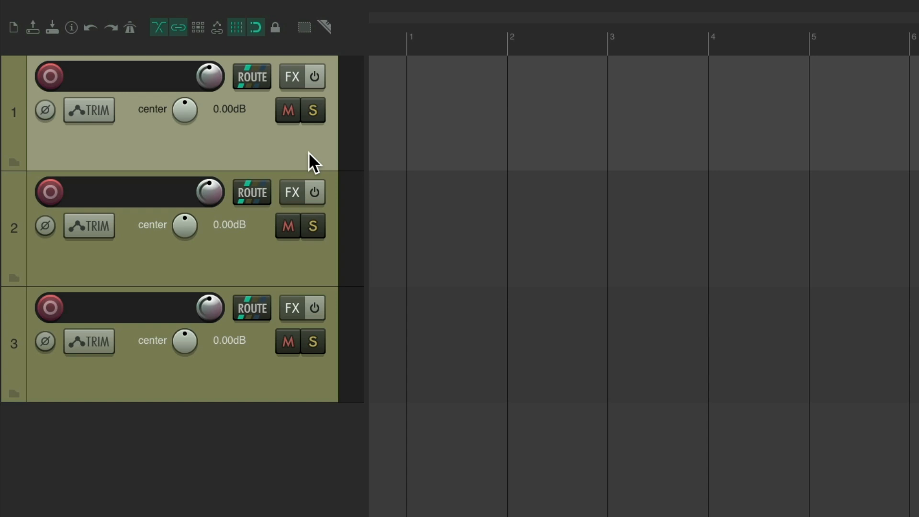
{"action": "key", "text": "e"}
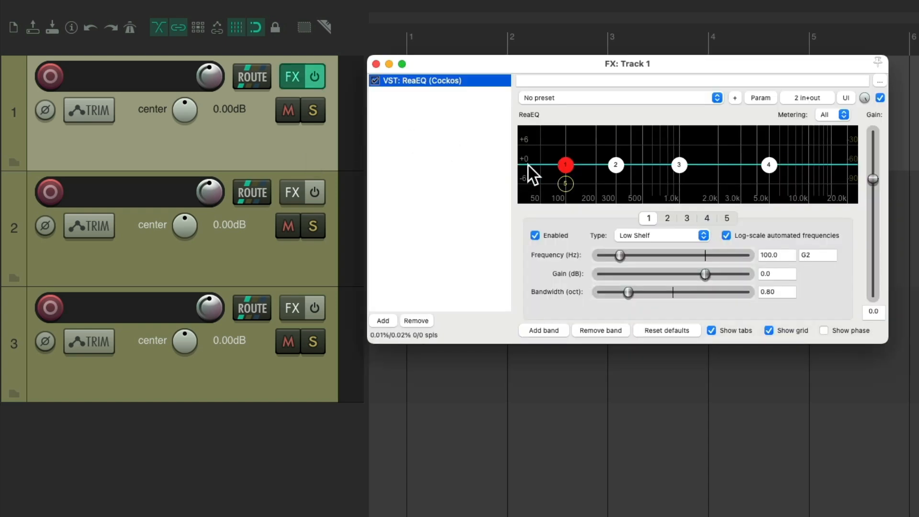
Add VST: ReaEQ (Cockos) to all three tracks at once using its assigned shortcut, and undo the addition.
{"action": "left_click", "coordinate": [375, 64]}
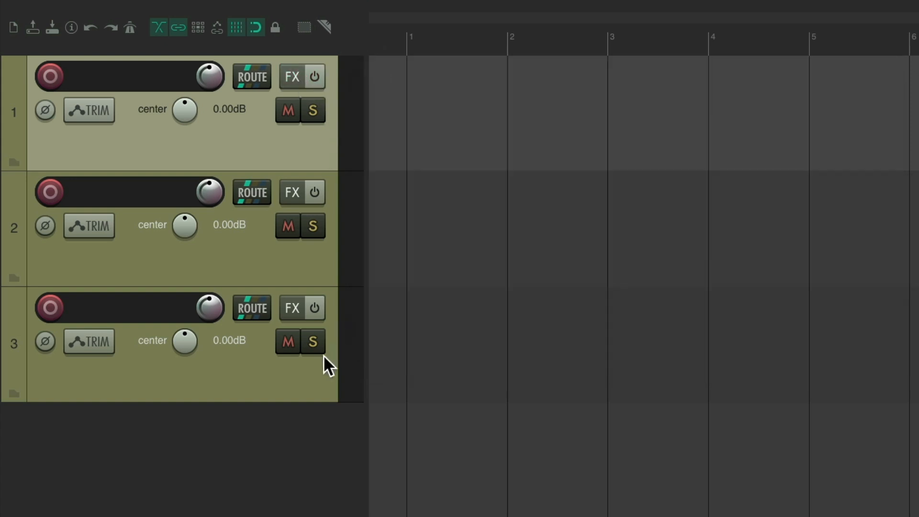
{"action": "left_click", "coordinate": [314, 375], "text": "shift"}
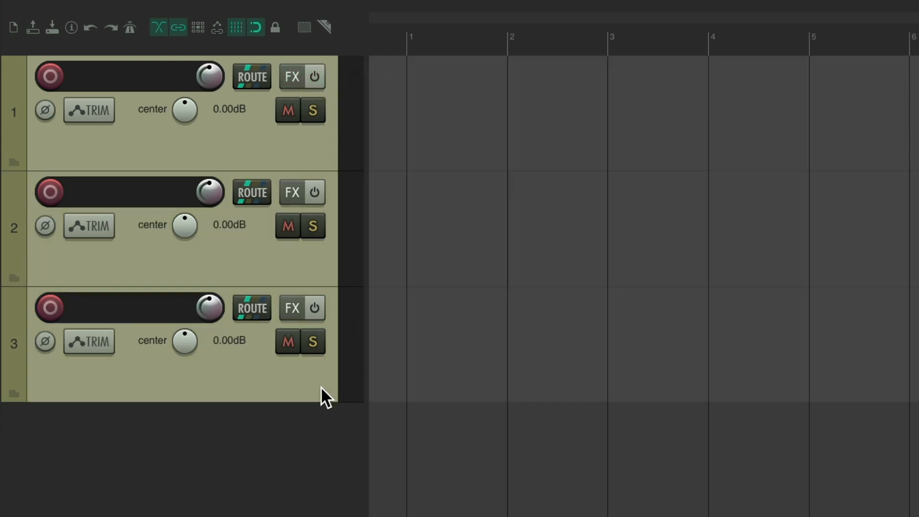
{"action": "key", "text": "e"}
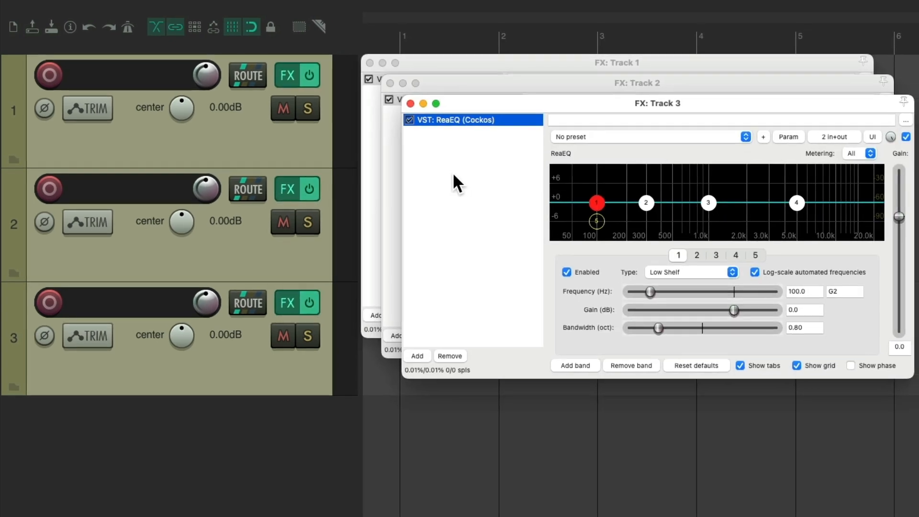
{"action": "left_click", "coordinate": [410, 103]}
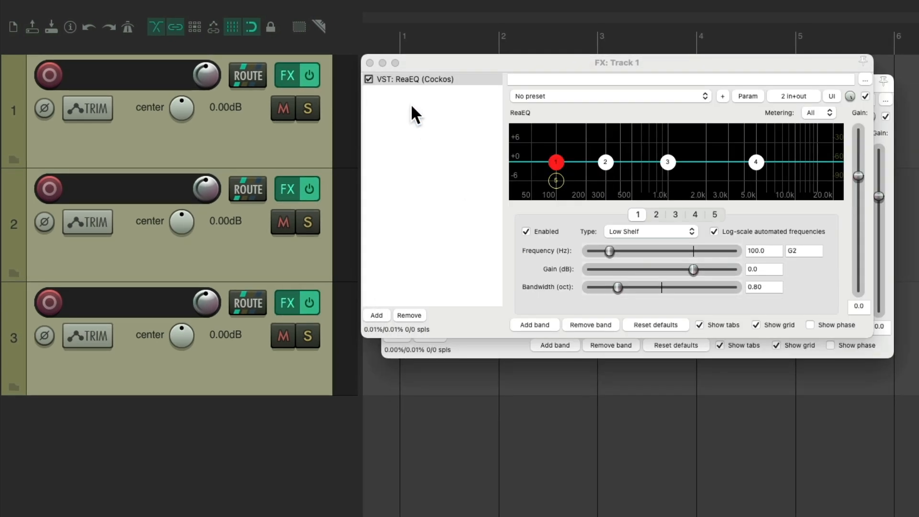
{"action": "left_click", "coordinate": [369, 63]}
{"action": "left_click", "coordinate": [390, 83]}
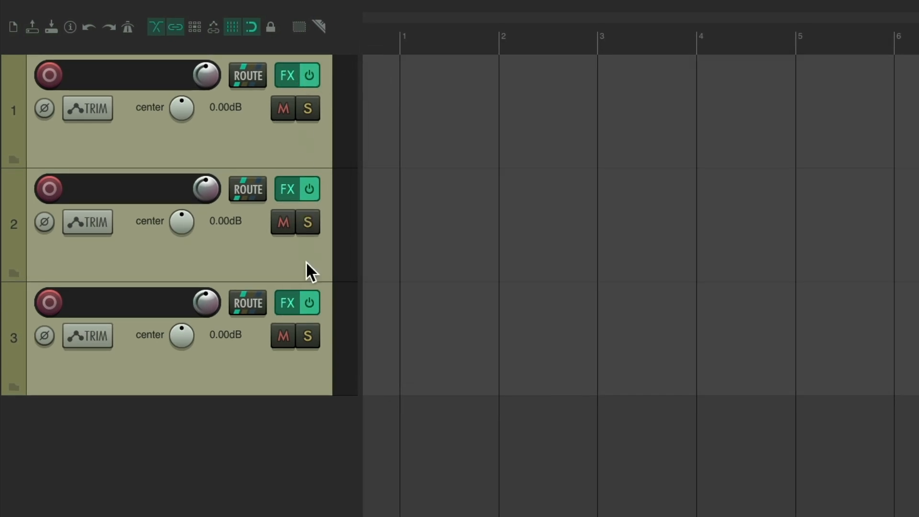
{"action": "key", "text": "ctrl+z"}
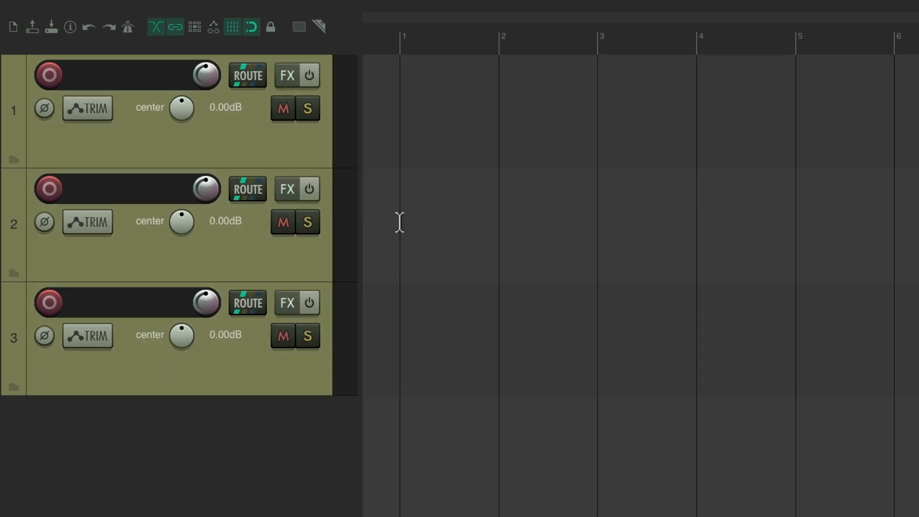
Filter the FX browser for "comp" and look at the options available for VST: ReaComp (Cockos).
{"action": "key", "text": "f"}
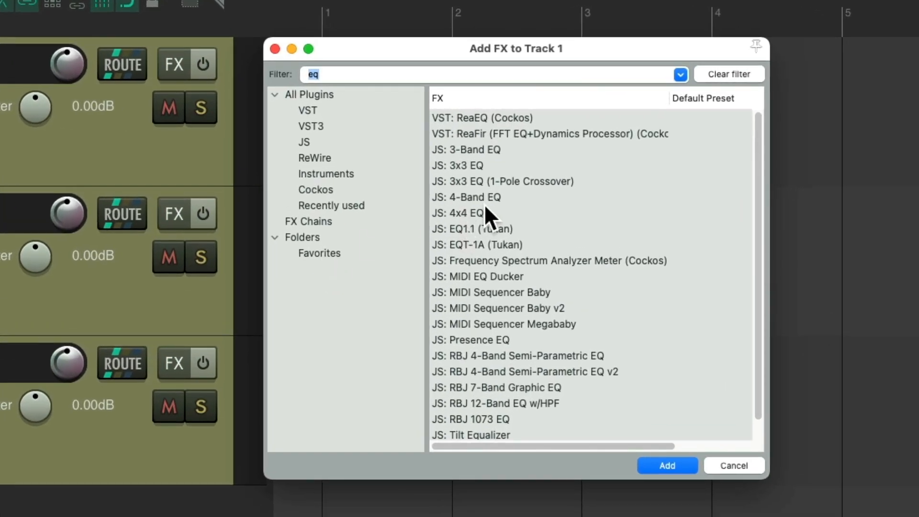
{"action": "type", "text": "comp"}
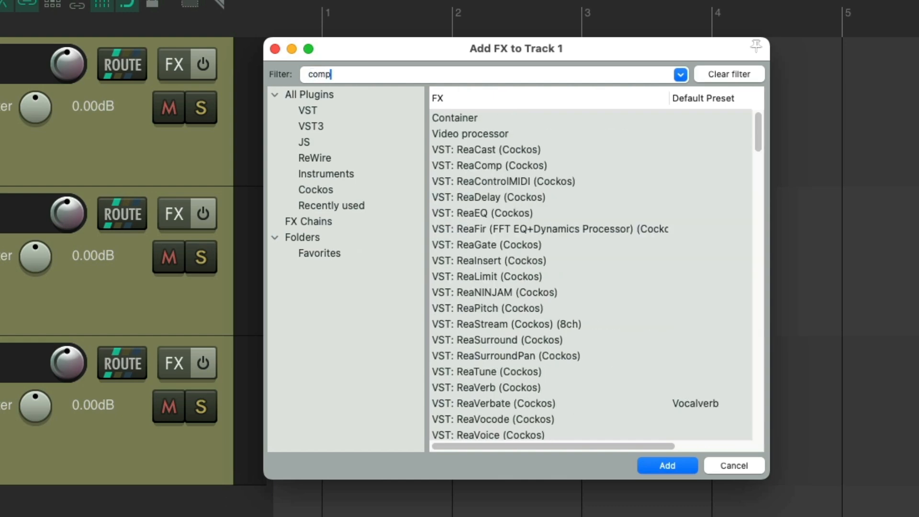
{"action": "left_click", "coordinate": [550, 117]}
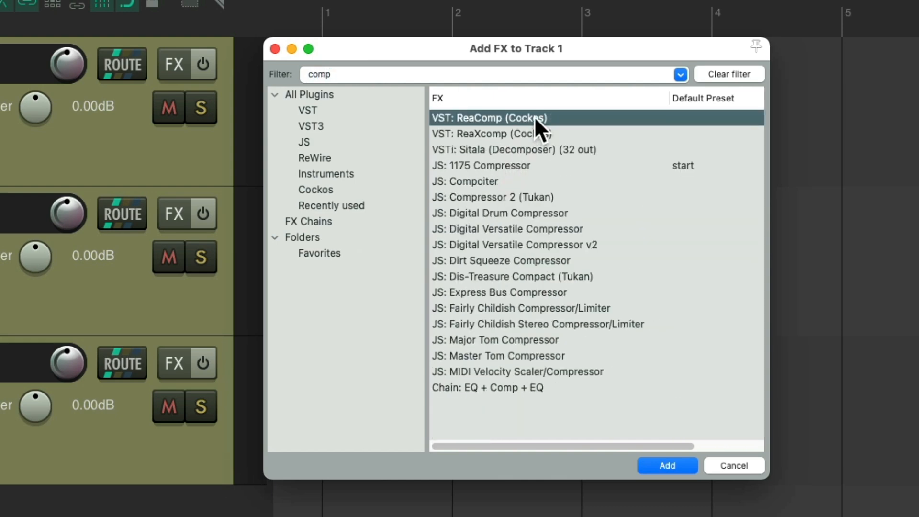
{"action": "right_click", "coordinate": [535, 116]}
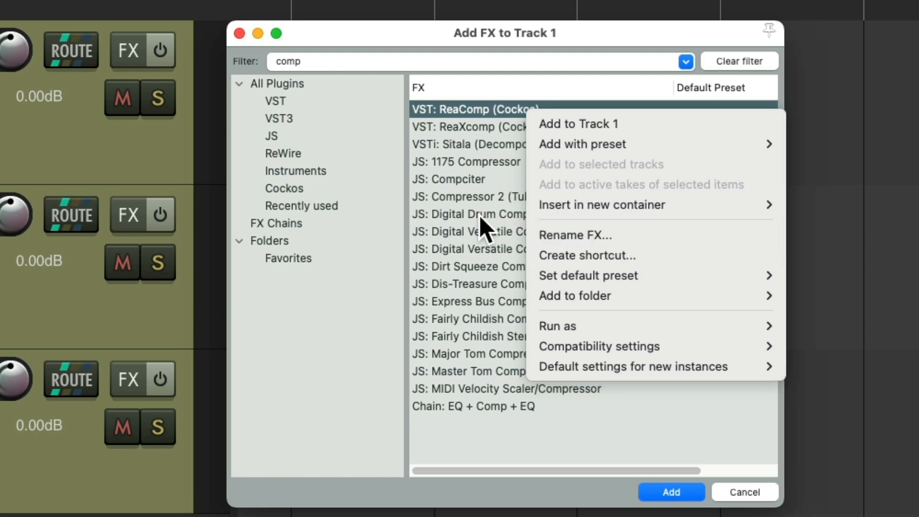
{"action": "left_click", "coordinate": [481, 227]}
Create a keyboard shortcut for the saved FX chain EQ + Comp + EQ.
{"action": "left_click", "coordinate": [341, 222]}
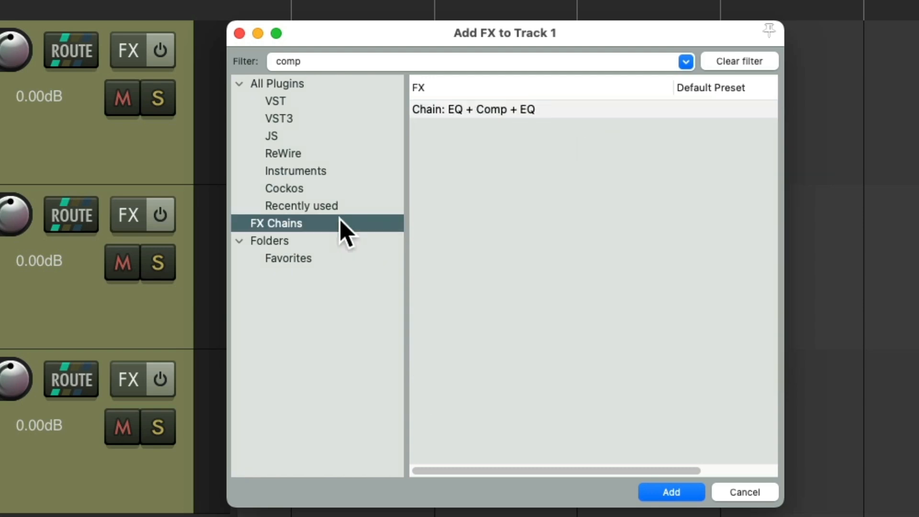
{"action": "left_click", "coordinate": [549, 111]}
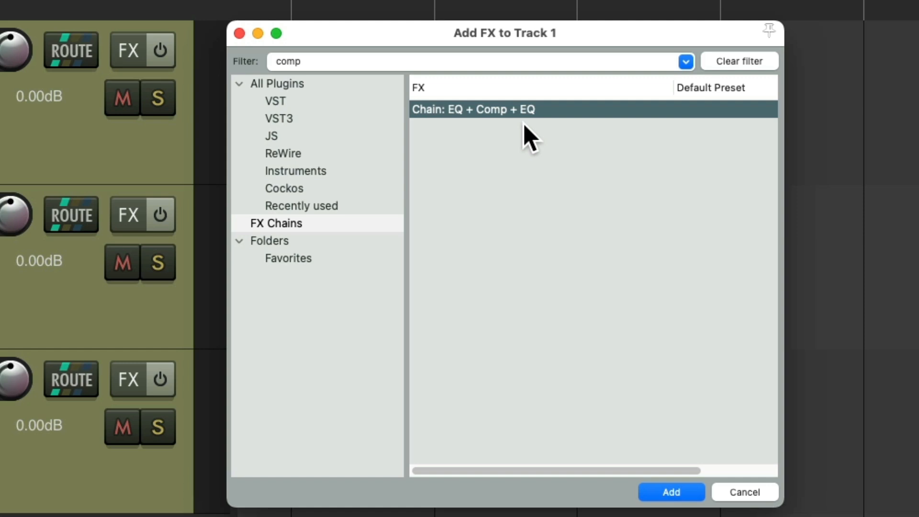
{"action": "right_click", "coordinate": [502, 110]}
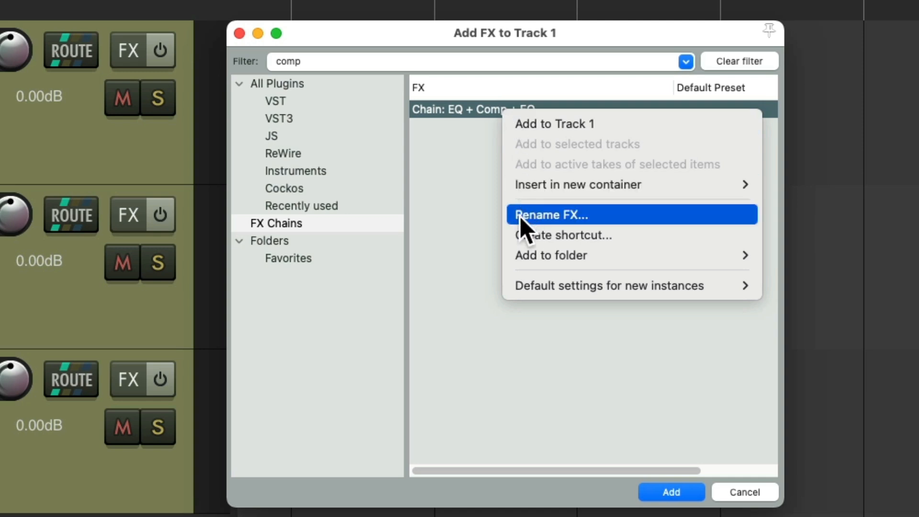
{"action": "left_click", "coordinate": [516, 235]}
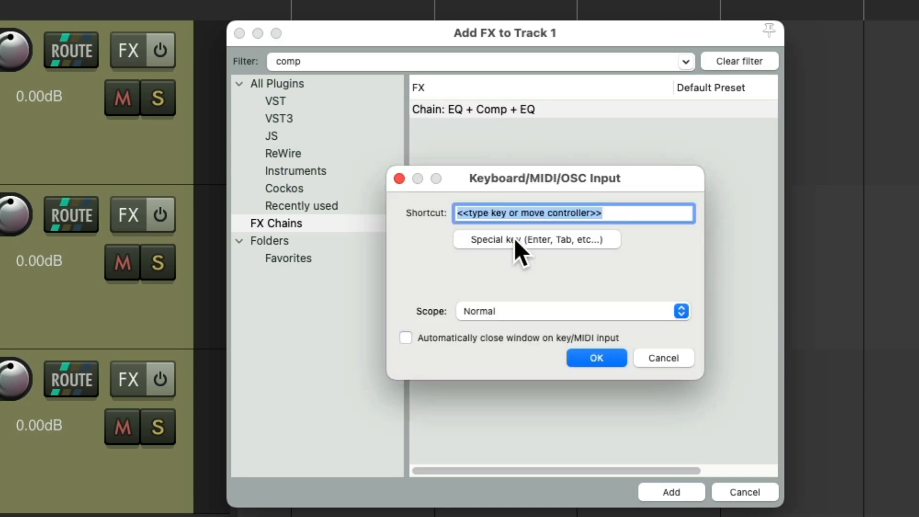
{"action": "key", "text": "ctrl+q"}
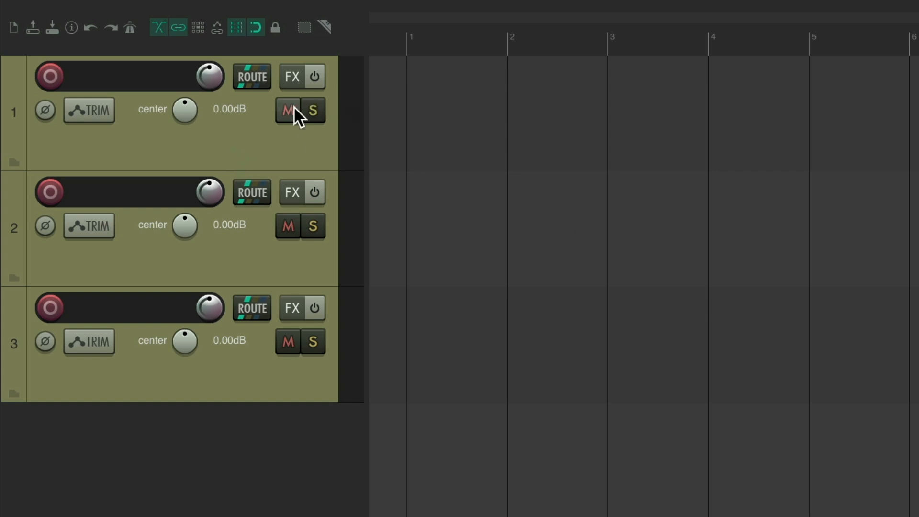
Try the EQ + Comp + EQ chain on track 1 using its assigned shortcut and remove it from the track.
{"action": "left_click", "coordinate": [299, 146]}
{"action": "key", "text": "f"}
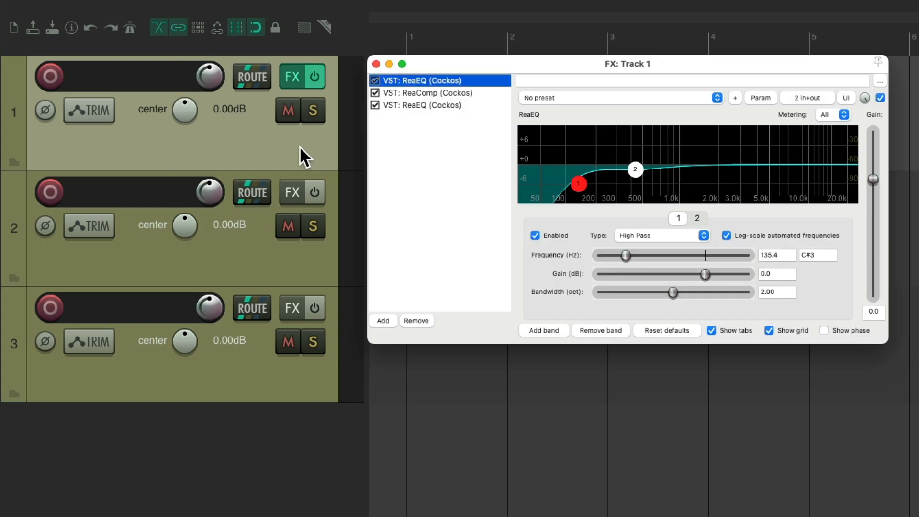
{"action": "left_click", "coordinate": [484, 96]}
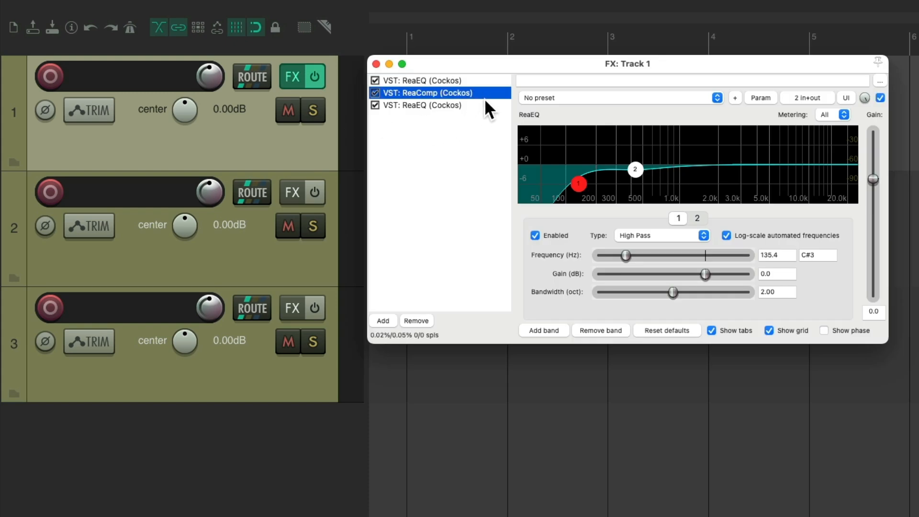
{"action": "left_click", "coordinate": [483, 106]}
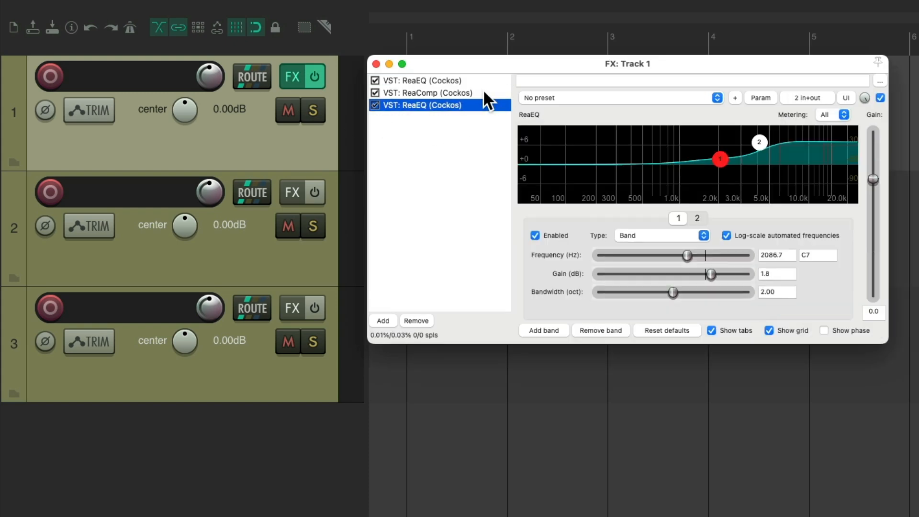
{"action": "left_click", "coordinate": [484, 91]}
{"action": "left_click", "coordinate": [484, 79]}
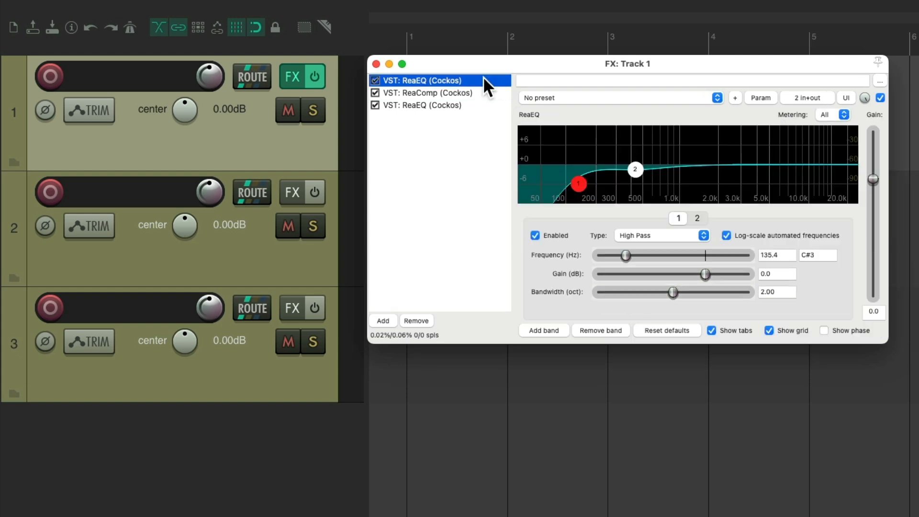
{"action": "left_click", "coordinate": [376, 64]}
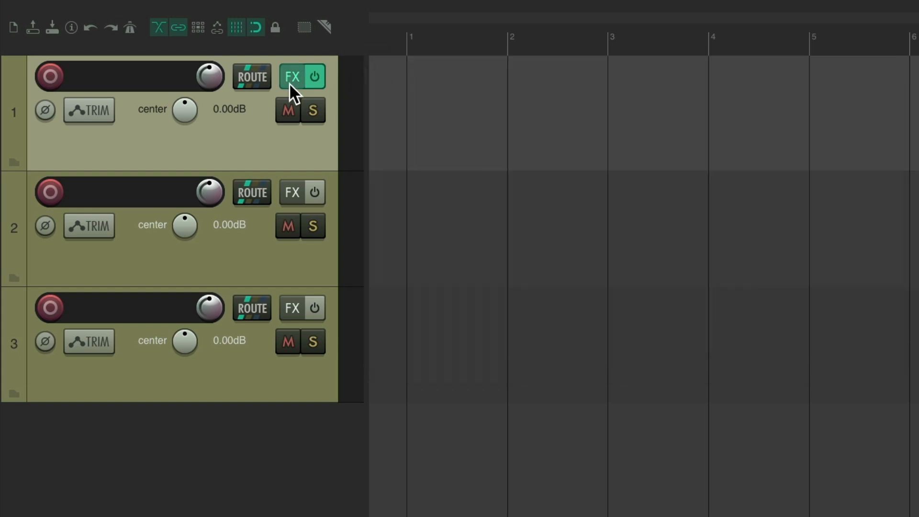
{"action": "left_click", "coordinate": [290, 82], "text": "alt"}
{"action": "key", "text": "Escape"}
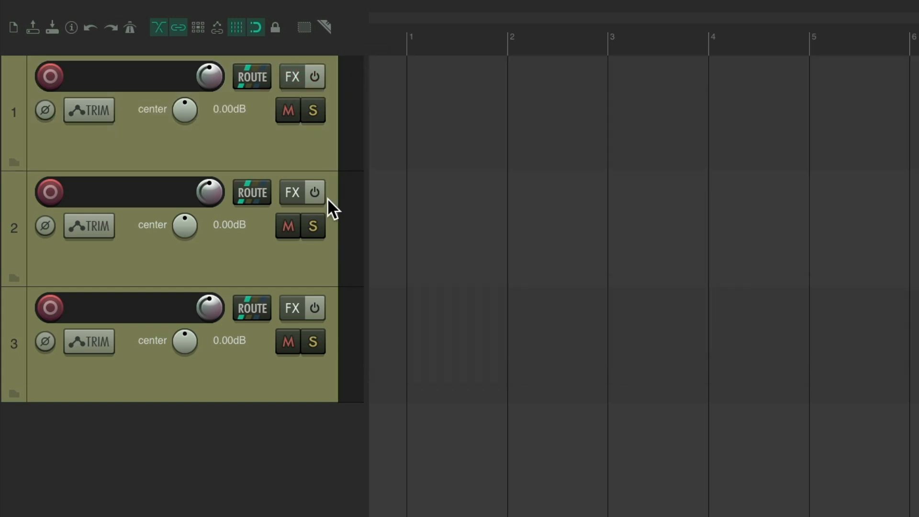
Add the EQ + Comp + EQ chain to all three tracks at once using its assigned shortcut.
{"action": "left_click", "coordinate": [312, 136]}
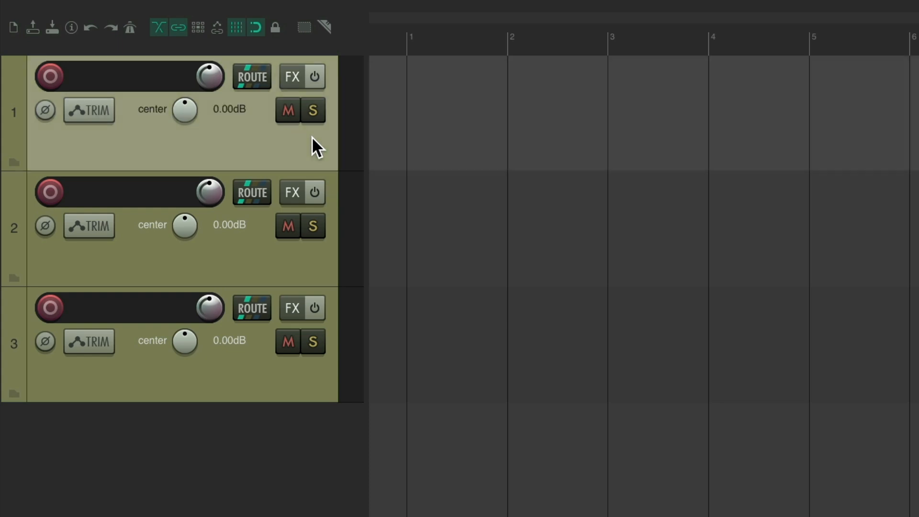
{"action": "left_click", "coordinate": [315, 364], "text": "shift"}
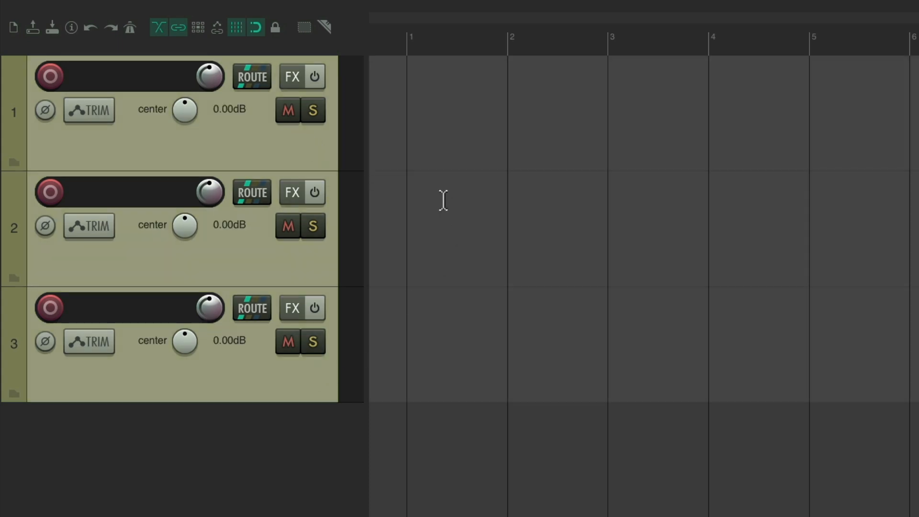
{"action": "key", "text": "f"}
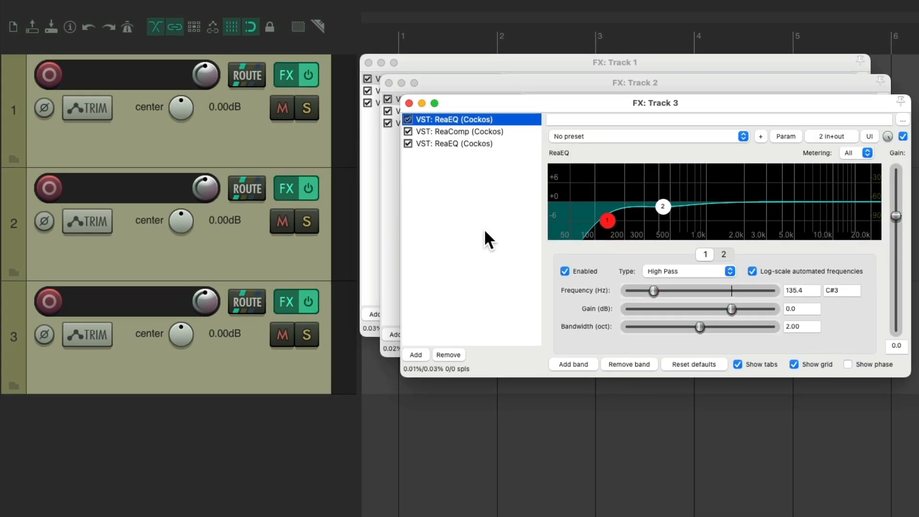
{"action": "left_click", "coordinate": [409, 102]}
{"action": "left_click", "coordinate": [368, 63]}
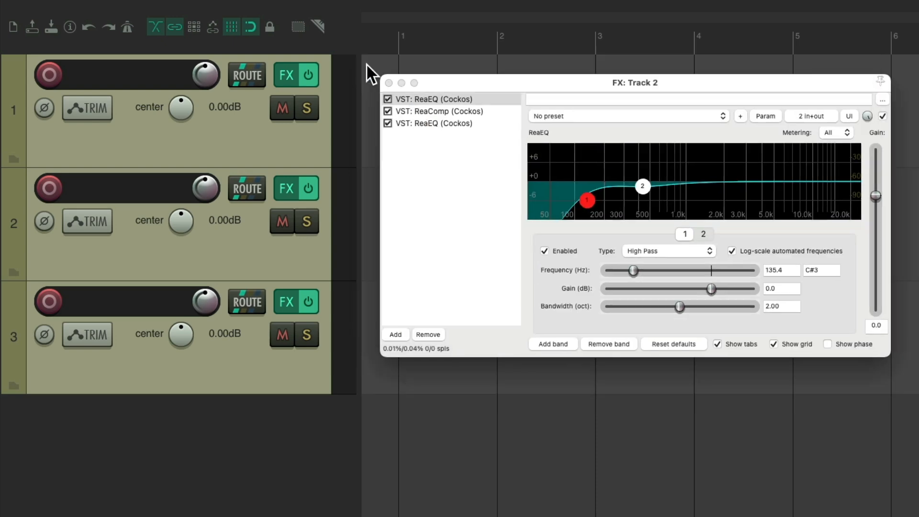
{"action": "left_click", "coordinate": [389, 83]}
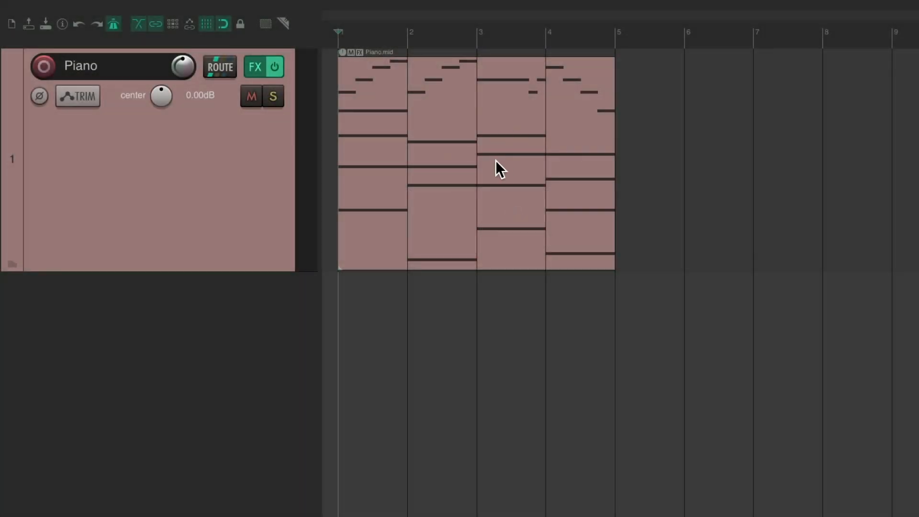
Try extending the Piano.mid item past its end and muting it, restoring the item each time.
{"action": "key", "text": "space"}
{"action": "left_click_drag", "start_coordinate": [614, 161], "coordinate": [917, 161]}
{"action": "key", "text": "ctrl+z"}
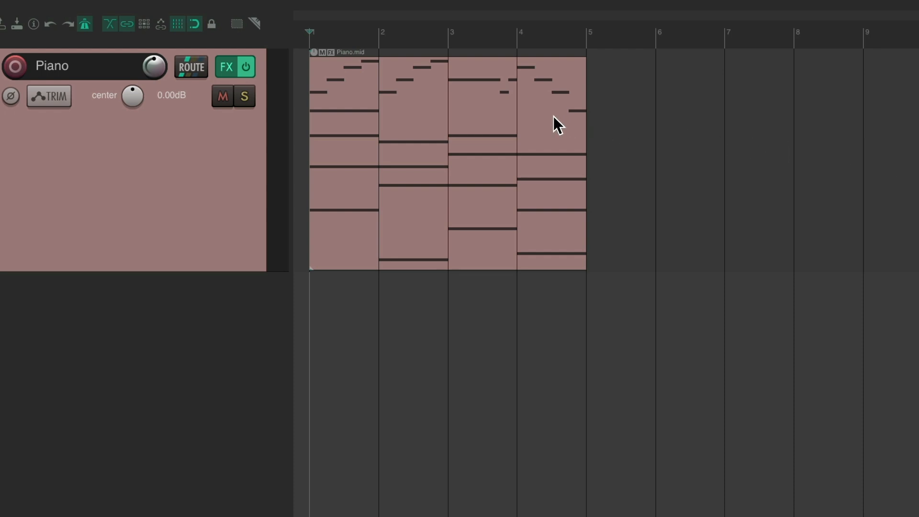
{"action": "left_click", "coordinate": [322, 52]}
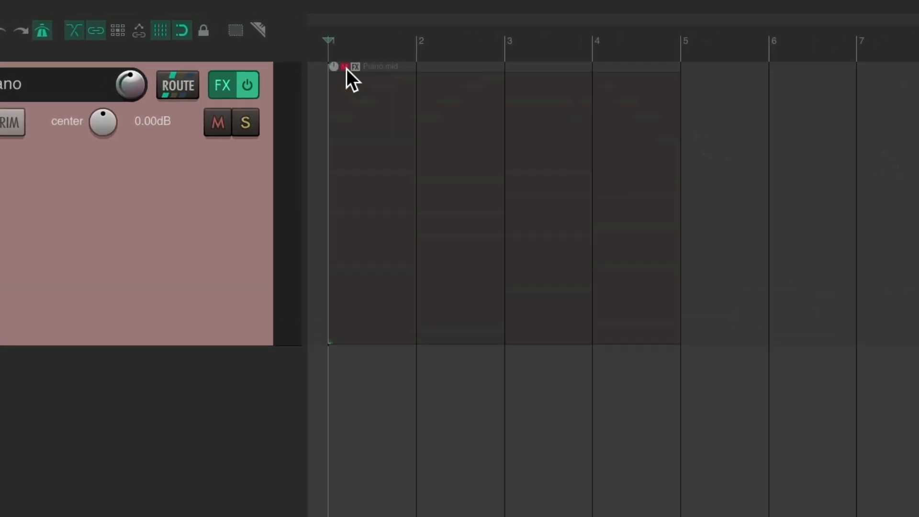
{"action": "left_click", "coordinate": [346, 67]}
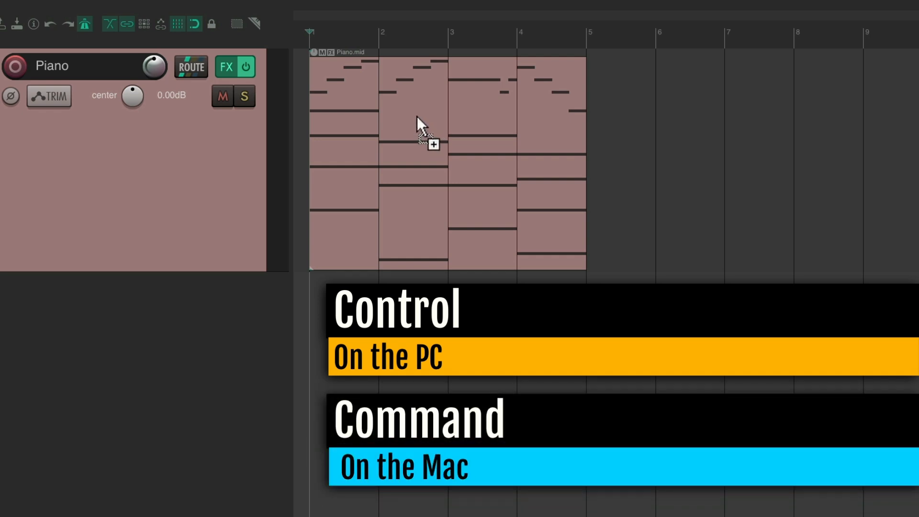
Copy the Piano.mid item to bar 5 and raise the copy's melody notes a third in the MIDI editor.
{"action": "left_click_drag", "start_coordinate": [417, 124], "coordinate": [693, 123]}
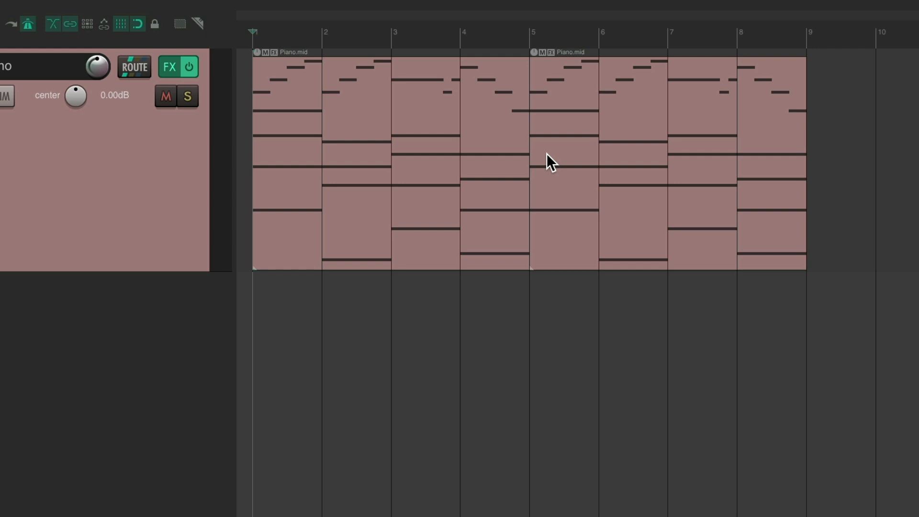
{"action": "double_click", "coordinate": [633, 127]}
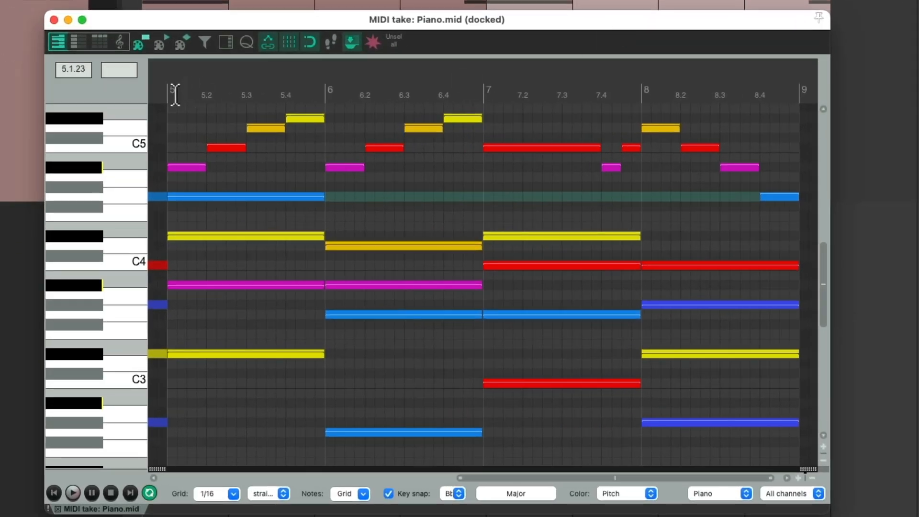
{"action": "left_click_drag", "start_coordinate": [174, 110], "coordinate": [740, 178]}
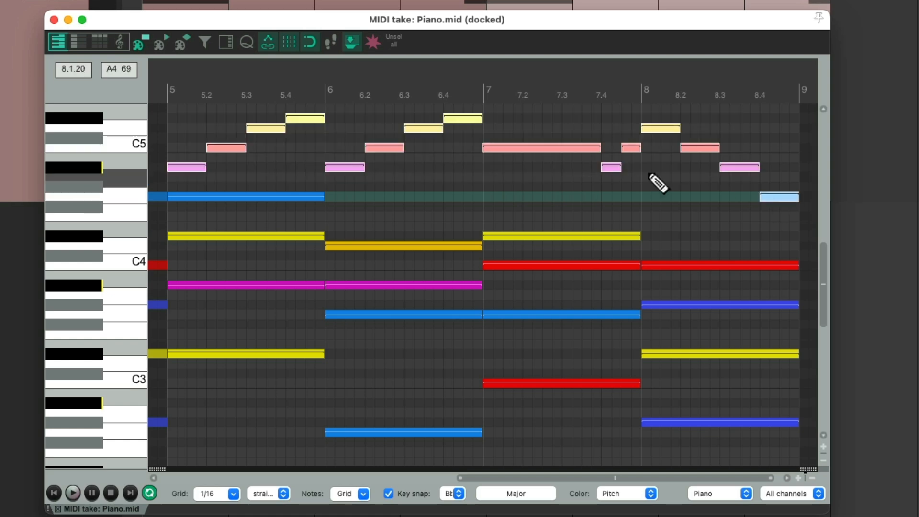
{"action": "left_click_drag", "start_coordinate": [188, 167], "coordinate": [185, 128]}
{"action": "scroll", "coordinate": [184, 128], "scroll_direction": "up", "scroll_amount": 3}
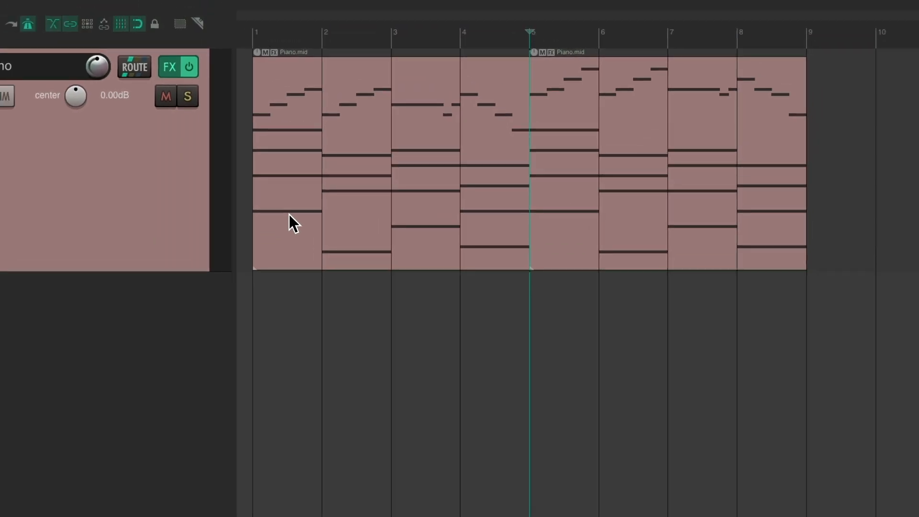
Play back the edited Piano.mid copy from bar 5 to check the raised melody.
{"action": "key", "text": "space"}
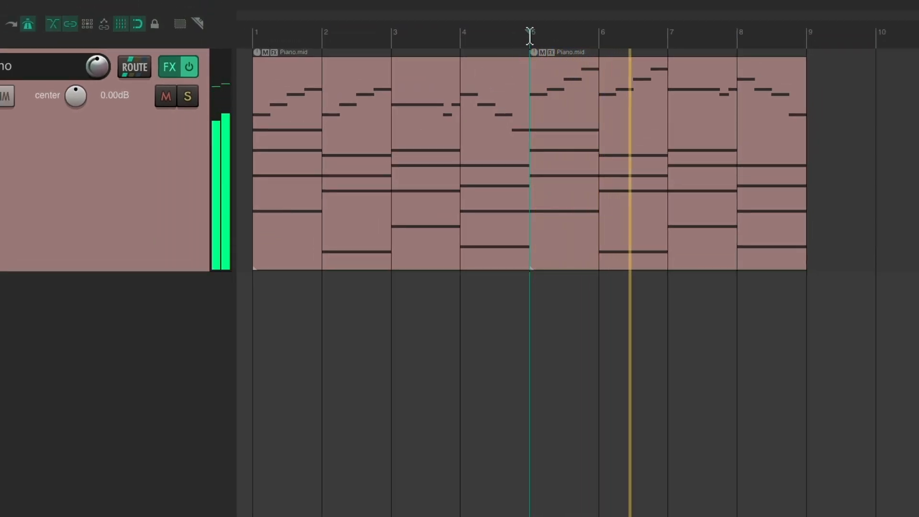
{"action": "key", "text": "space"}
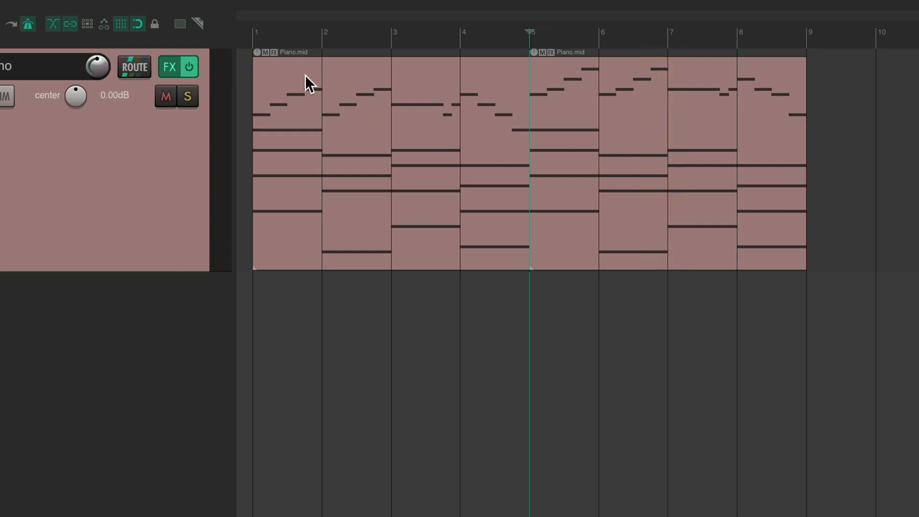
Play back both Piano.mid items from bar 1 to compare the original with the edited copy.
{"action": "left_click", "coordinate": [251, 35]}
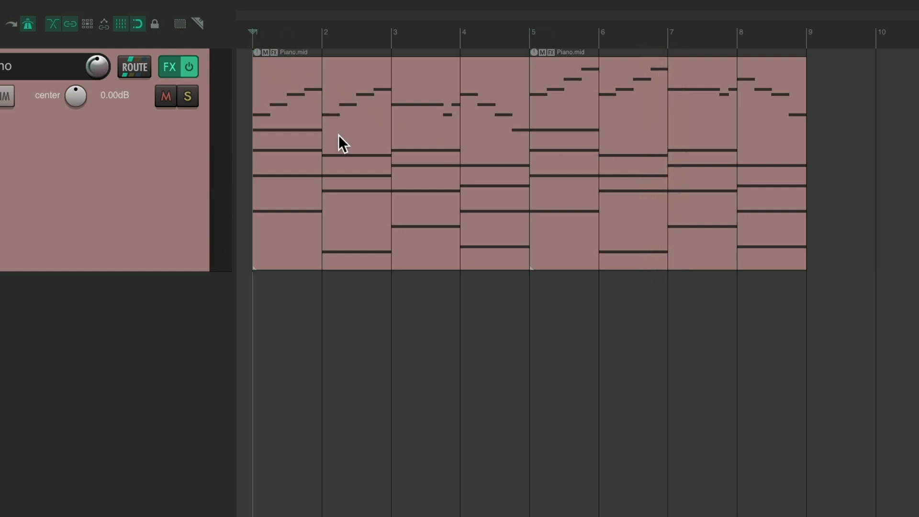
{"action": "key", "text": "space"}
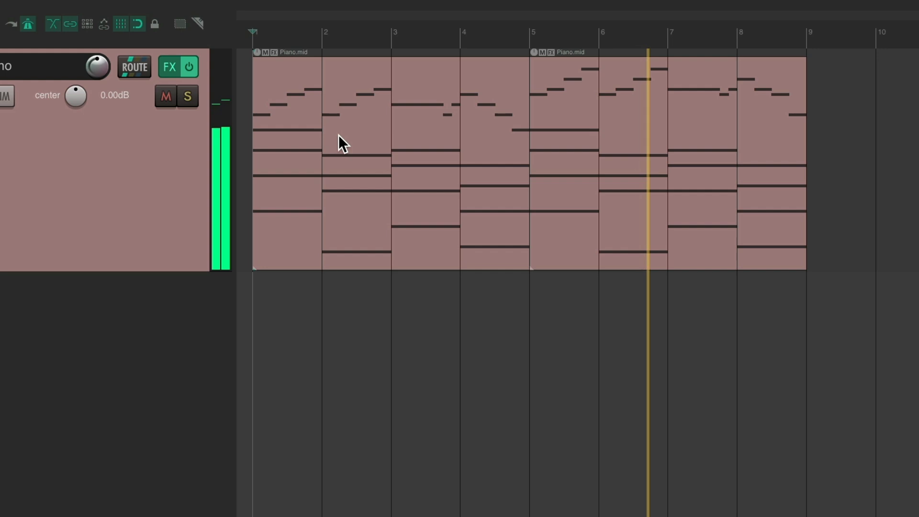
{"action": "key", "text": "space"}
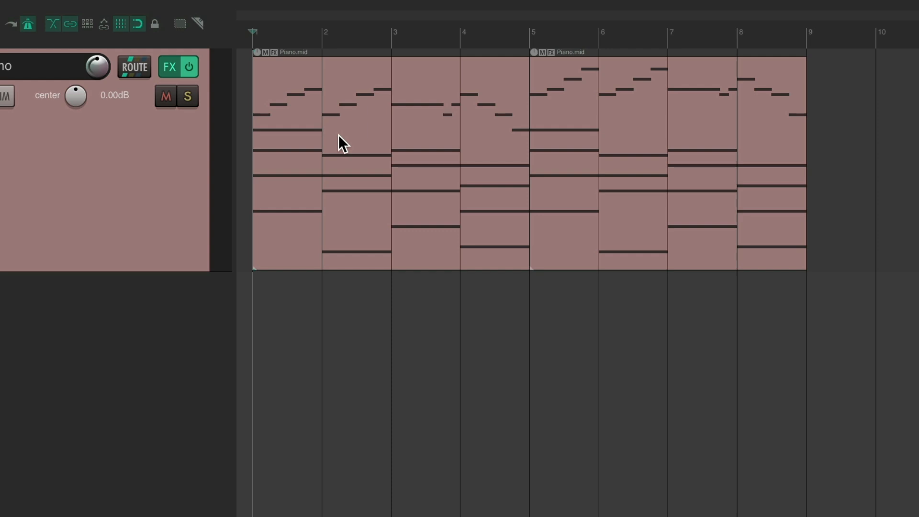
Delete the edited Piano.mid copy at bar 5 and replace it with a pooled copy of the first item.
{"action": "left_click", "coordinate": [565, 118]}
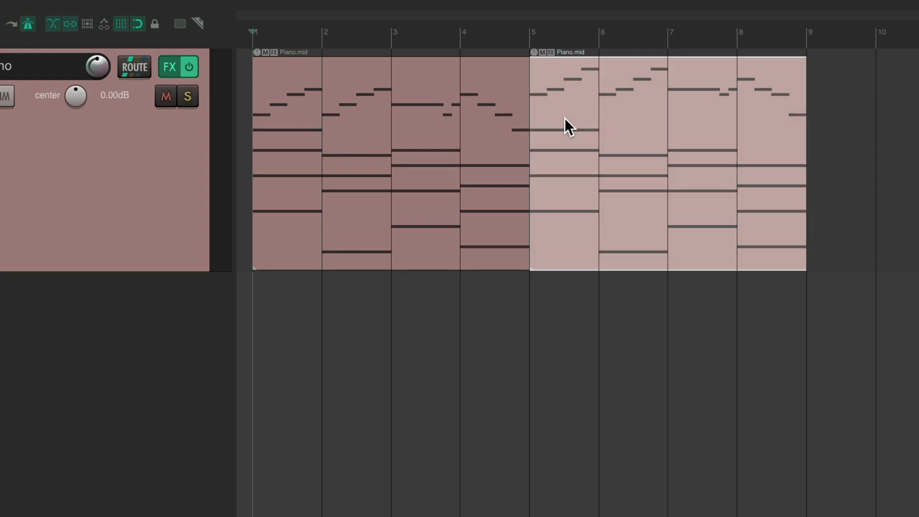
{"action": "key", "text": "Delete"}
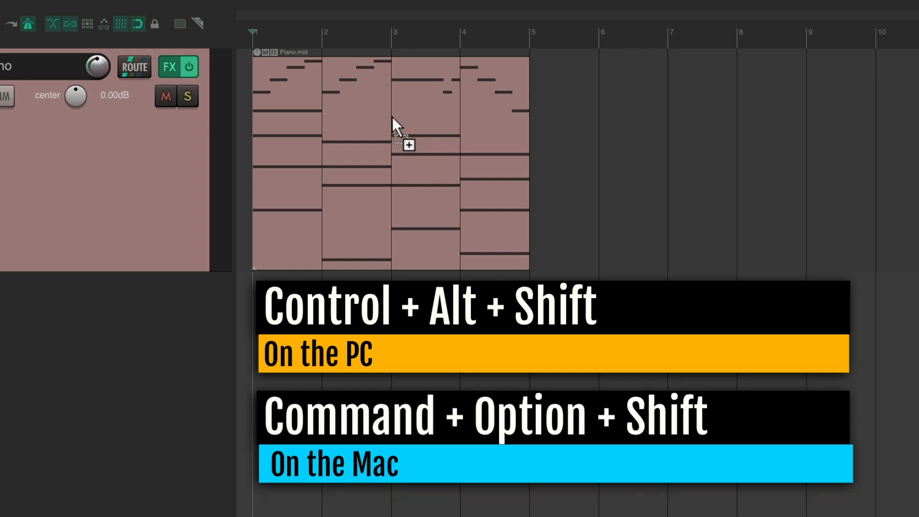
{"action": "left_click_drag", "start_coordinate": [368, 105], "coordinate": [646, 100]}
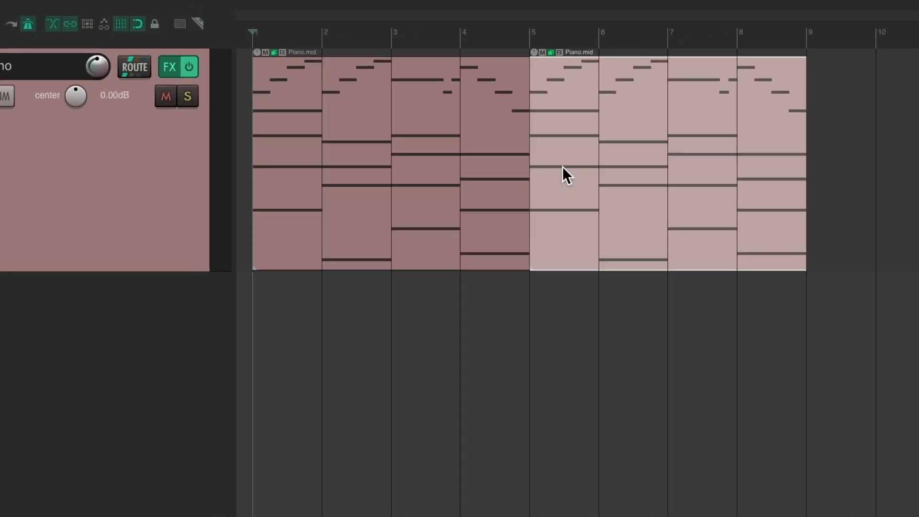
{"action": "key", "text": "Escape"}
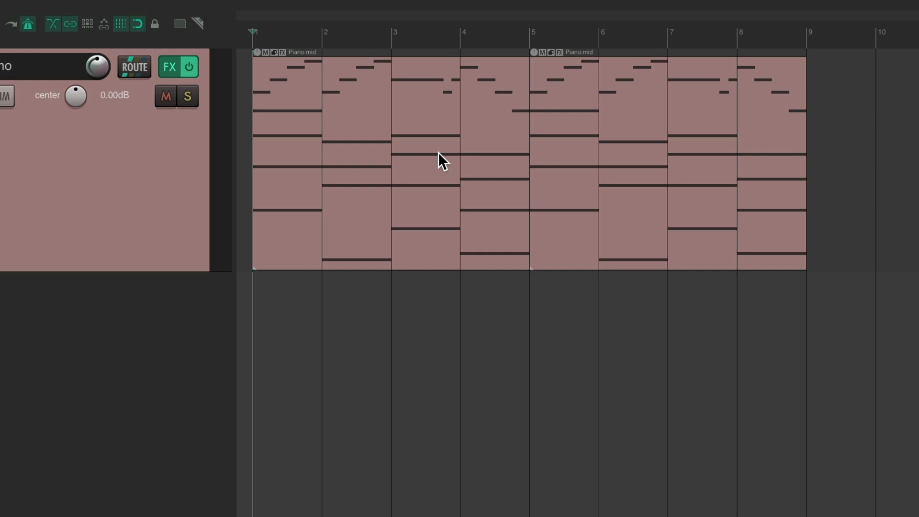
Try raising the melody notes of the pooled Piano.mid copy at bar 5 by a third in the MIDI editor.
{"action": "double_click", "coordinate": [551, 120]}
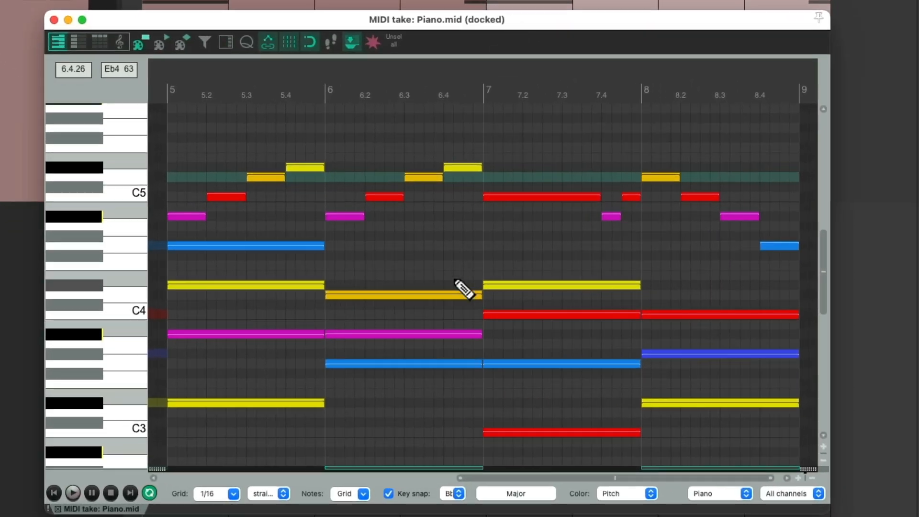
{"action": "left_click_drag", "start_coordinate": [178, 142], "coordinate": [773, 243]}
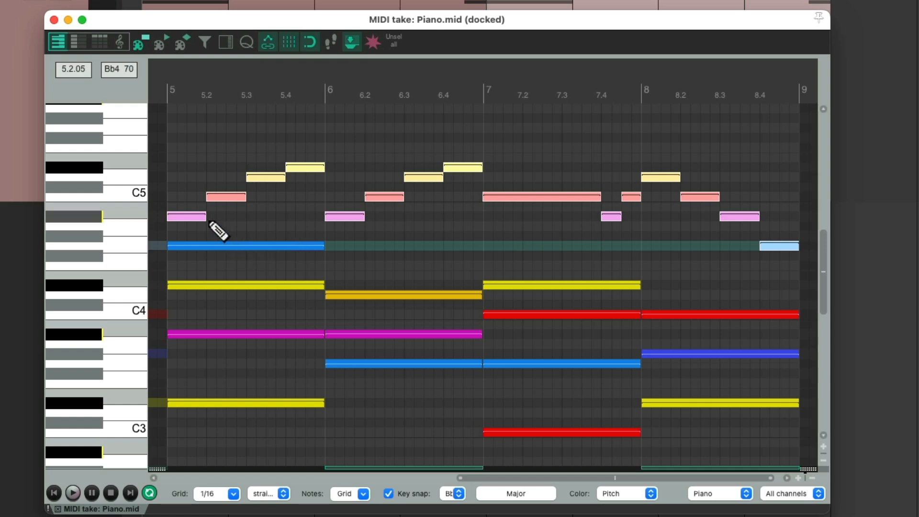
{"action": "left_click_drag", "start_coordinate": [196, 216], "coordinate": [194, 172]}
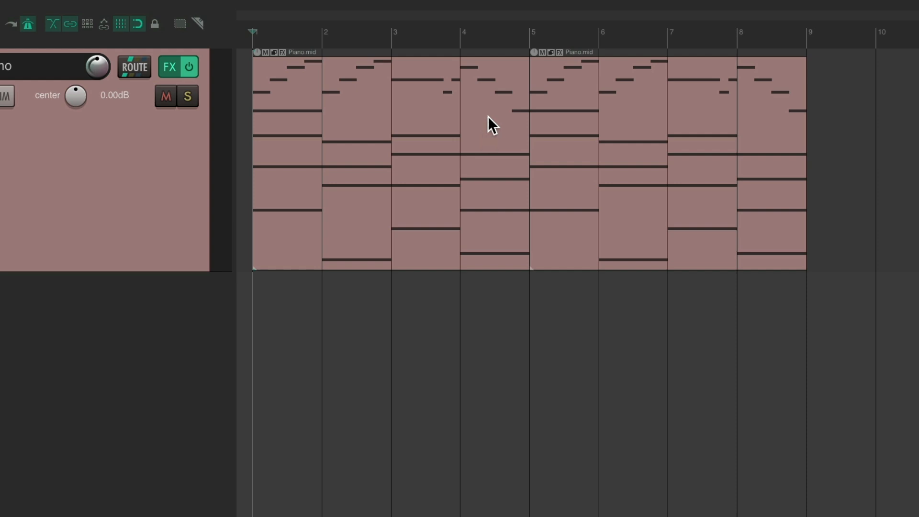
Add another pooled copy of the Piano.mid item at bar 9.
{"action": "left_click_drag", "start_coordinate": [483, 12], "coordinate": [446, 22]}
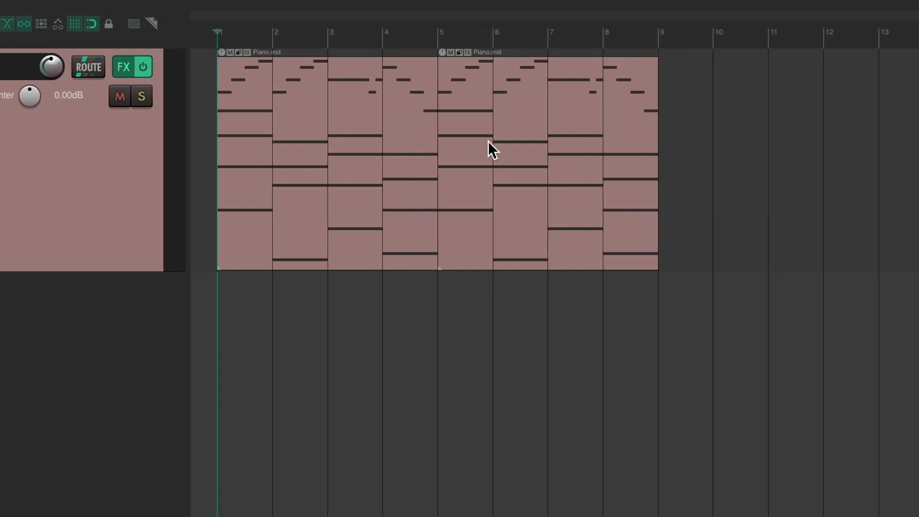
{"action": "left_click_drag", "start_coordinate": [506, 133], "coordinate": [694, 124]}
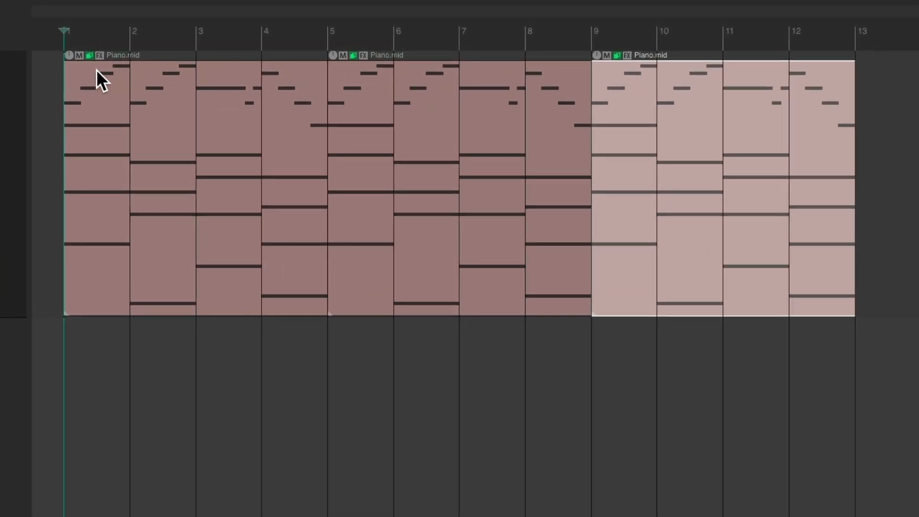
{"action": "key", "text": "Escape"}
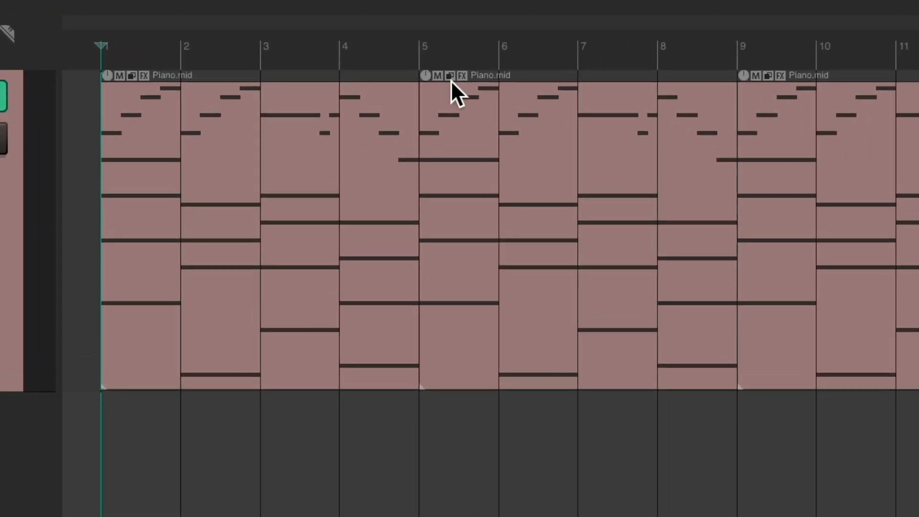
Un-pool the Piano.mid item at bar 5 and raise its melody notes a third in the MIDI editor.
{"action": "left_click", "coordinate": [451, 77]}
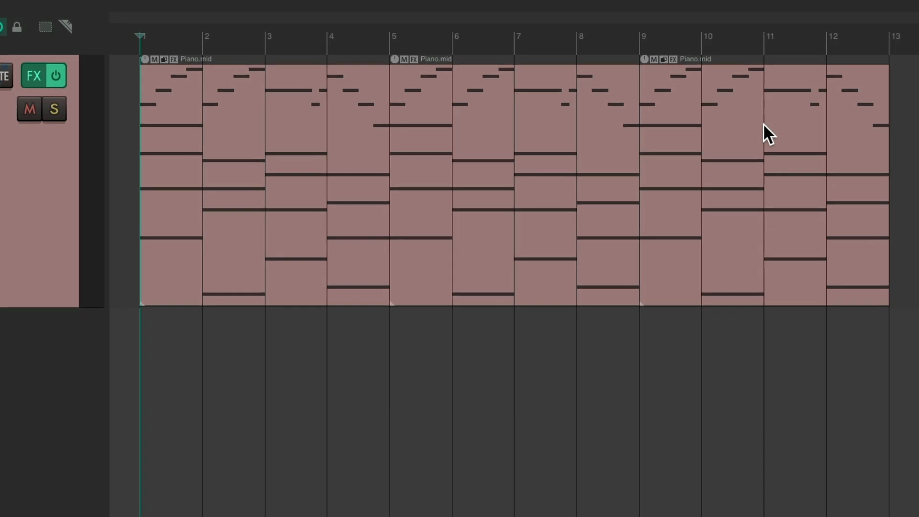
{"action": "double_click", "coordinate": [453, 93]}
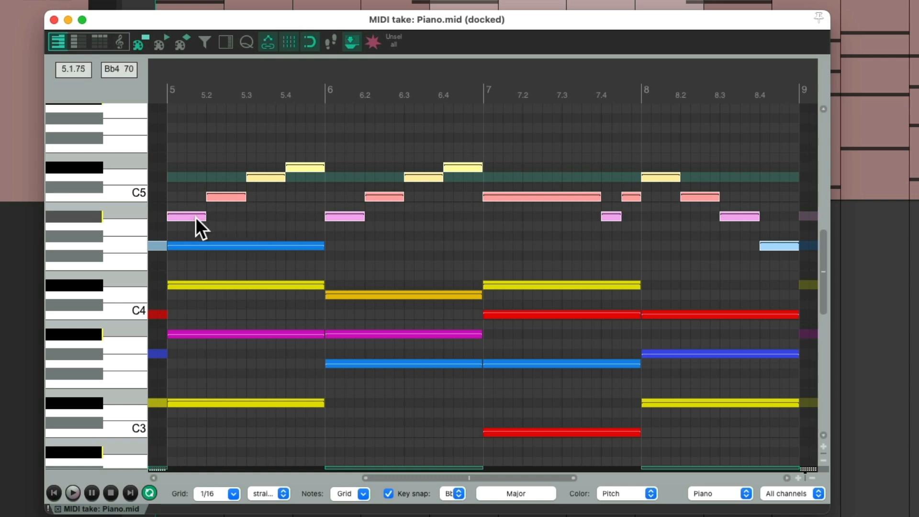
{"action": "left_click_drag", "start_coordinate": [195, 217], "coordinate": [193, 172]}
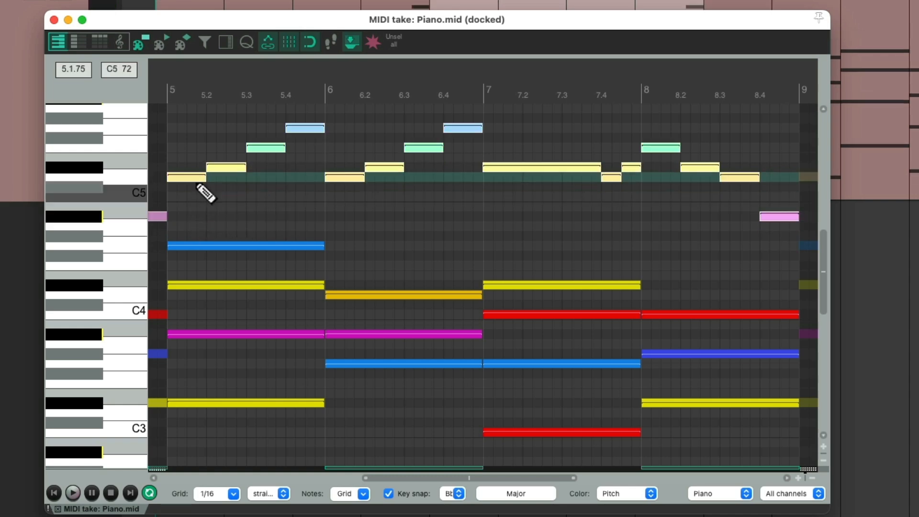
{"action": "key", "text": "Escape"}
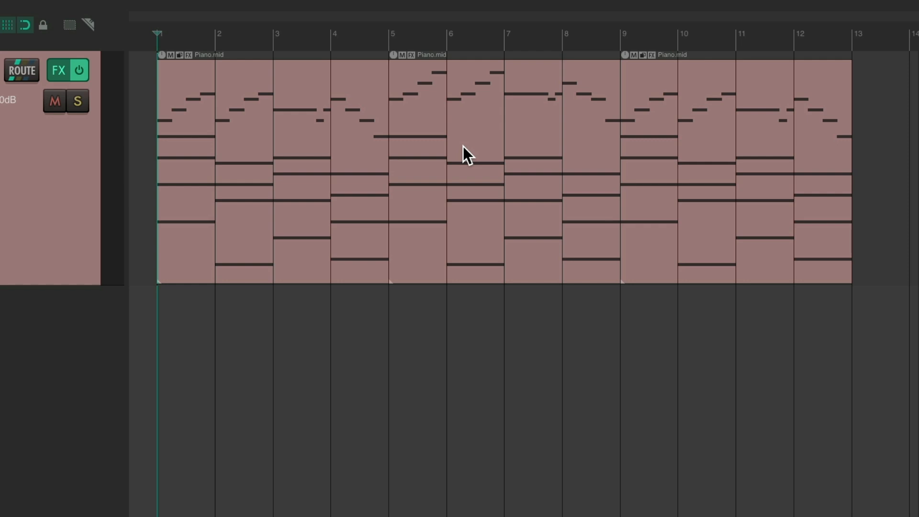
{"action": "key", "text": "ctrl+z"}
{"action": "key", "text": "ctrl+shift+z"}
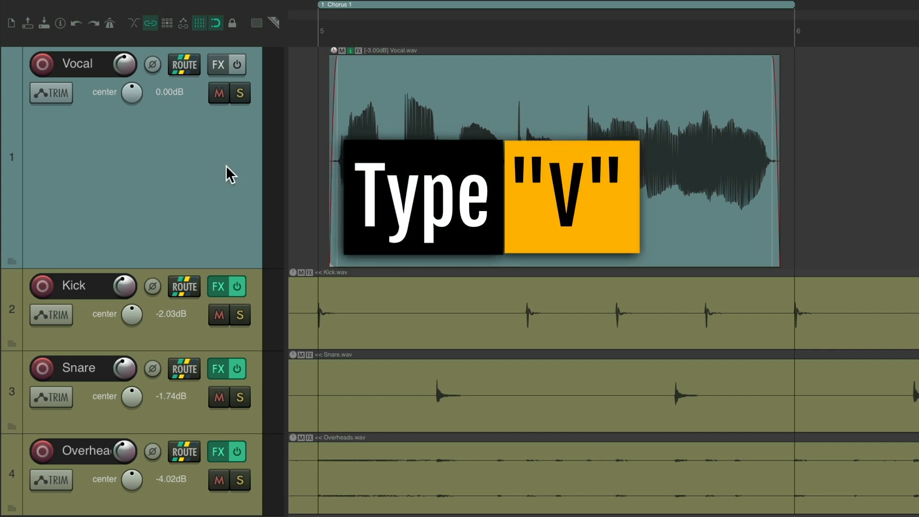
Show the Vocal track's volume envelope and draw varying volume levels for the phrases across Chorus 1.
{"action": "key", "text": "v"}
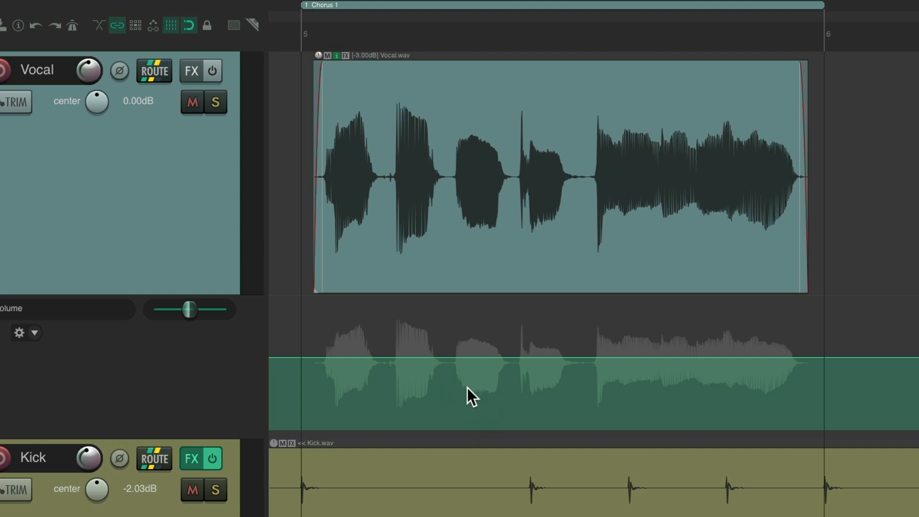
{"action": "mouse_move", "coordinate": [316, 360]}
{"action": "left_mouse_down"}
{"action": "mouse_move", "coordinate": [371, 360]}
{"action": "mouse_move", "coordinate": [388, 382]}
{"action": "mouse_move", "coordinate": [495, 341]}
{"action": "mouse_move", "coordinate": [517, 369]}
{"action": "mouse_move", "coordinate": [580, 354]}
{"action": "mouse_move", "coordinate": [707, 351]}
{"action": "mouse_move", "coordinate": [797, 384]}
{"action": "left_mouse_up"}
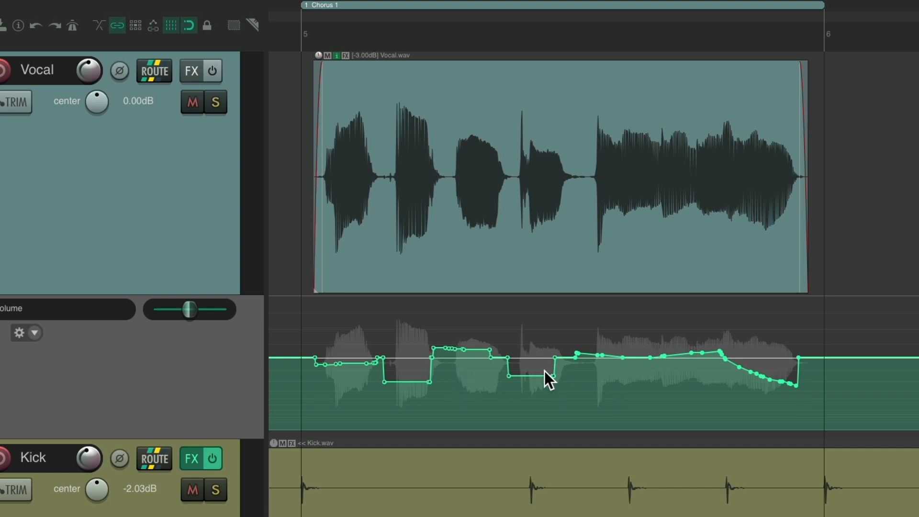
Create an automation item from the Vocal volume envelope across Chorus 1 and try shifting it along the timeline.
{"action": "scroll", "coordinate": [545, 372], "scroll_direction": "down", "scroll_amount": 5}
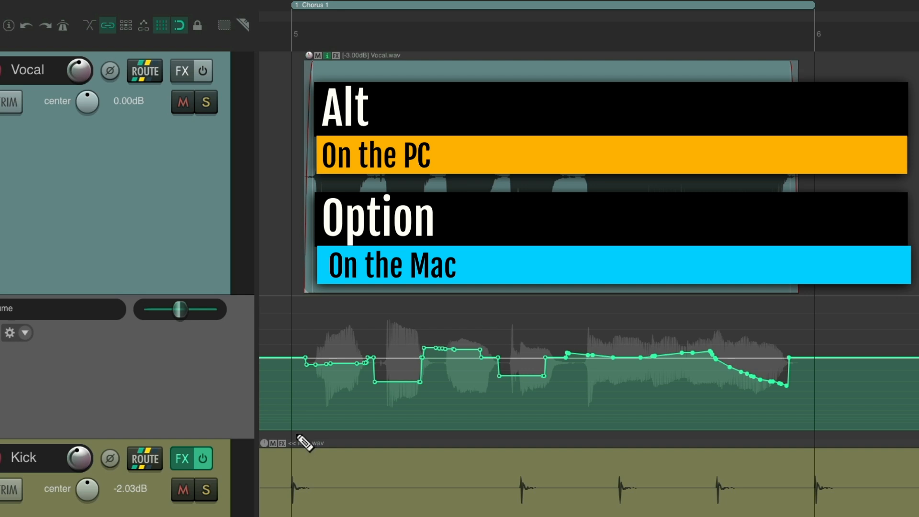
{"action": "mouse_move", "coordinate": [297, 435]}
{"action": "left_mouse_down"}
{"action": "mouse_move", "coordinate": [560, 424]}
{"action": "mouse_move", "coordinate": [809, 437]}
{"action": "left_mouse_up"}
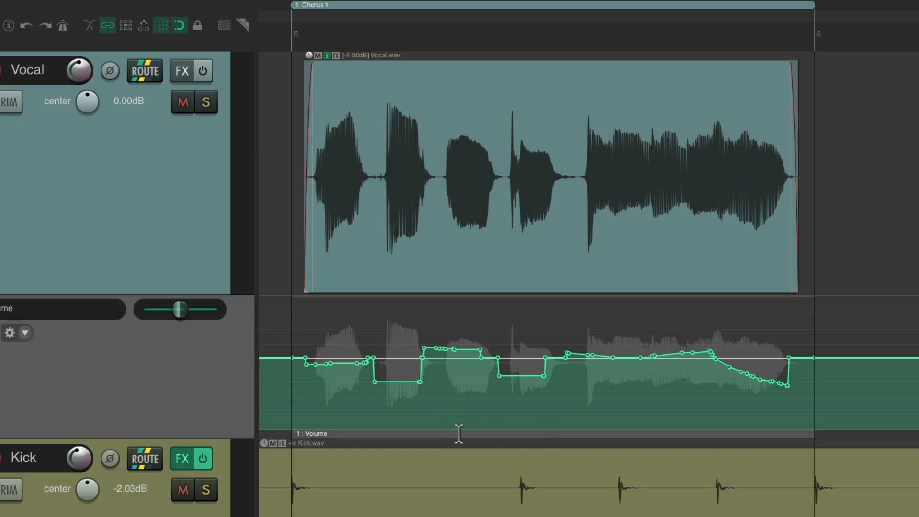
{"action": "left_click_drag", "start_coordinate": [455, 433], "coordinate": [546, 427]}
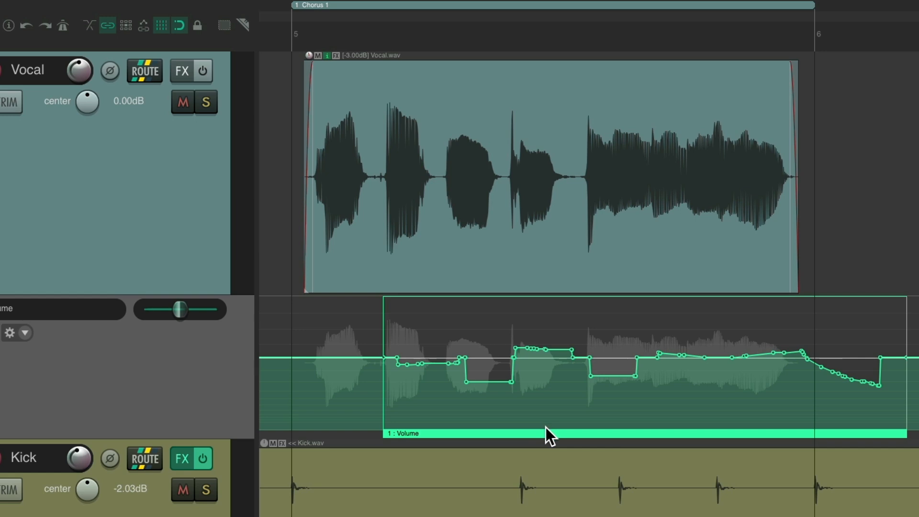
{"action": "key", "text": "Escape"}
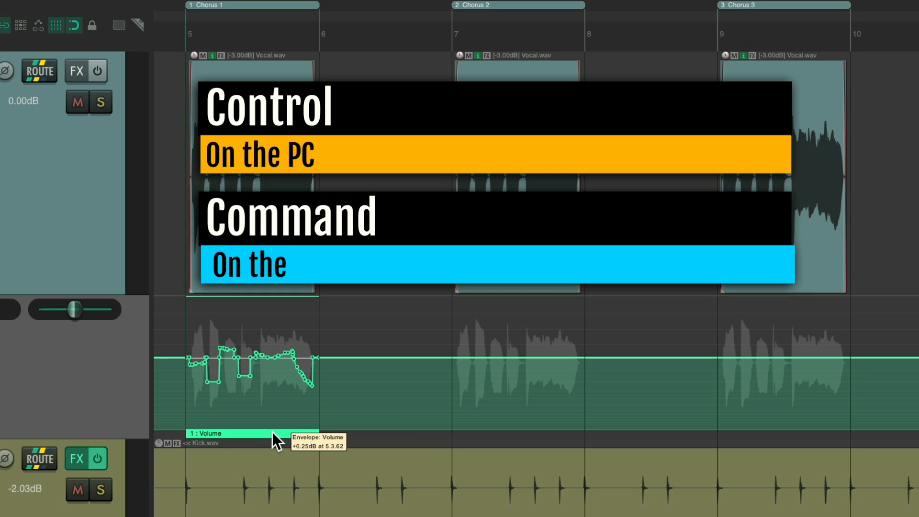
Try unpooled copies of the Chorus 1 automation item in Chorus 2 and Chorus 3, redrawing only the first curve, and undo it all.
{"action": "left_click_drag", "start_coordinate": [272, 432], "coordinate": [769, 433]}
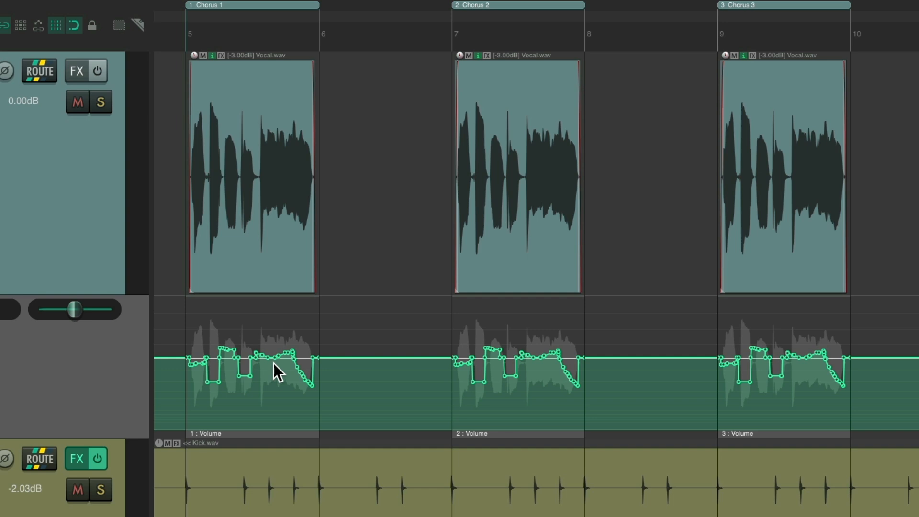
{"action": "mouse_move", "coordinate": [273, 328]}
{"action": "left_mouse_down"}
{"action": "mouse_move", "coordinate": [300, 320]}
{"action": "mouse_move", "coordinate": [291, 329]}
{"action": "left_mouse_up"}
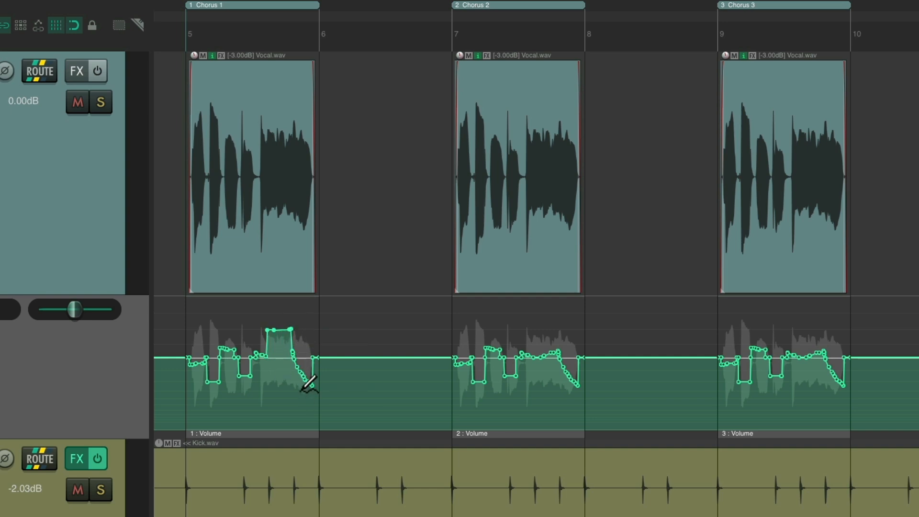
{"action": "left_click_drag", "start_coordinate": [308, 383], "coordinate": [312, 392]}
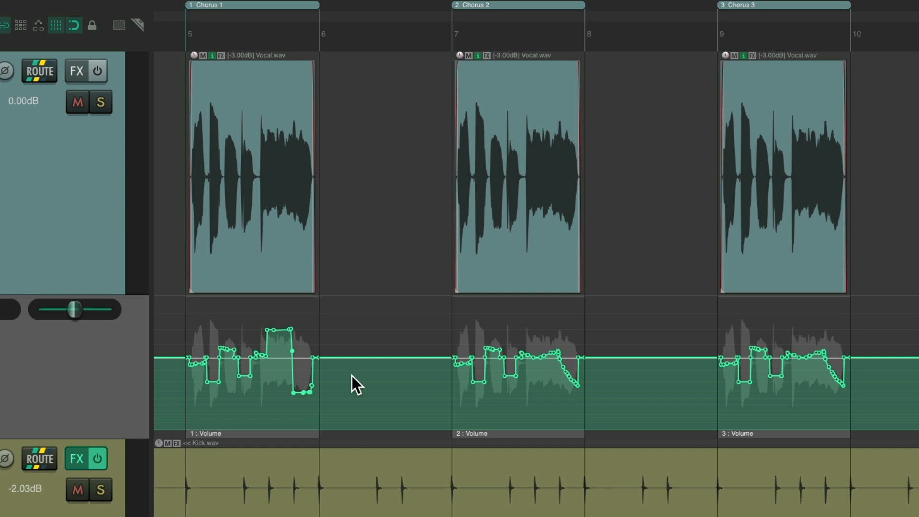
{"action": "key", "text": "ctrl+z"}
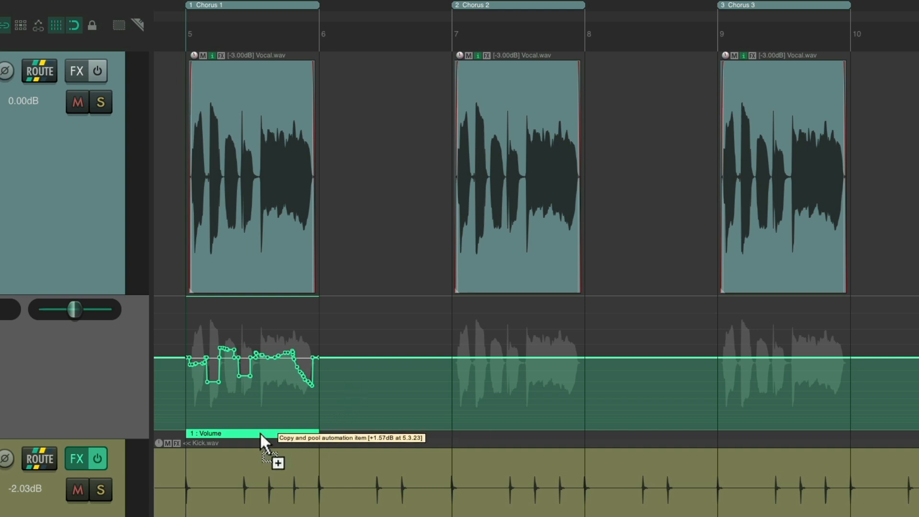
Copy the Chorus 1 volume automation item as pooled items to Chorus 2 and Chorus 3.
{"action": "left_click_drag", "start_coordinate": [260, 433], "coordinate": [767, 446]}
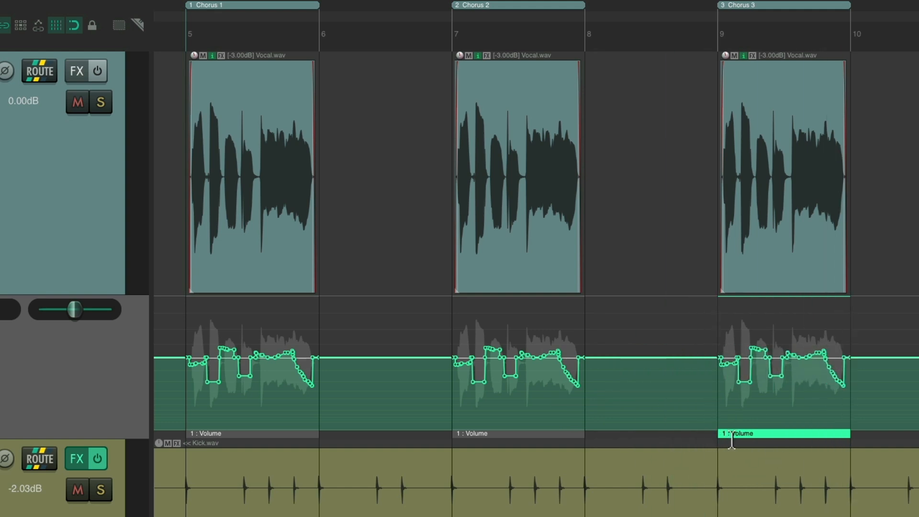
{"action": "left_click", "coordinate": [773, 435]}
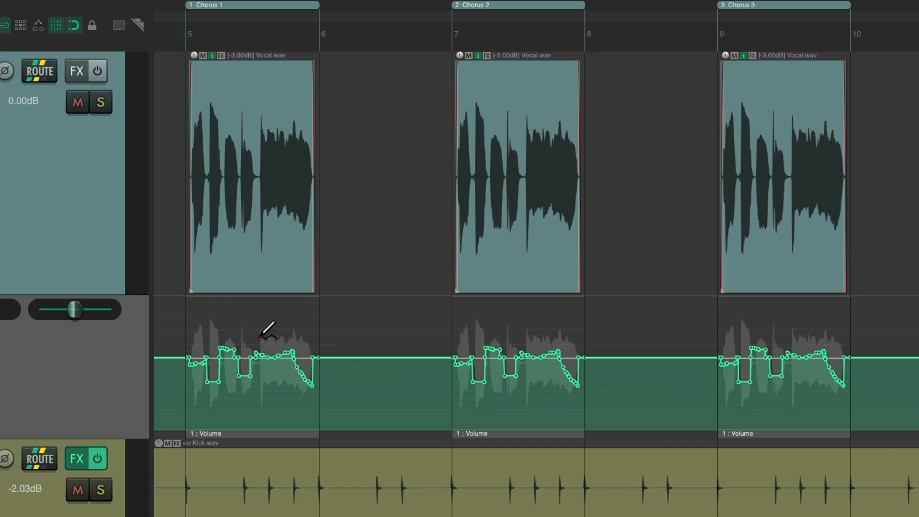
Redraw the pooled Vocal volume curve with freehand strokes made in the Chorus 1, Chorus 2 and Chorus 3 automation items.
{"action": "left_click_drag", "start_coordinate": [259, 334], "coordinate": [302, 334]}
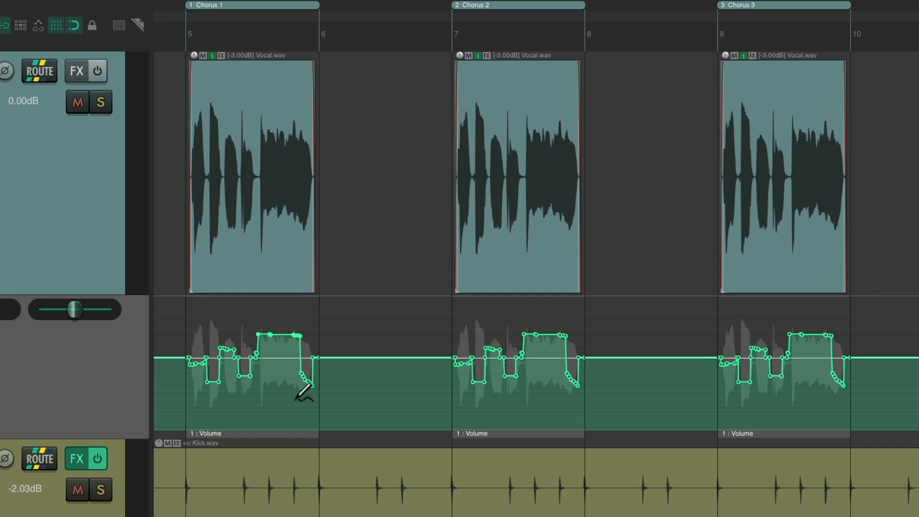
{"action": "mouse_move", "coordinate": [293, 389]}
{"action": "left_mouse_down"}
{"action": "mouse_move", "coordinate": [311, 395]}
{"action": "mouse_move", "coordinate": [294, 371]}
{"action": "mouse_move", "coordinate": [290, 331]}
{"action": "mouse_move", "coordinate": [313, 373]}
{"action": "mouse_move", "coordinate": [312, 397]}
{"action": "left_mouse_up"}
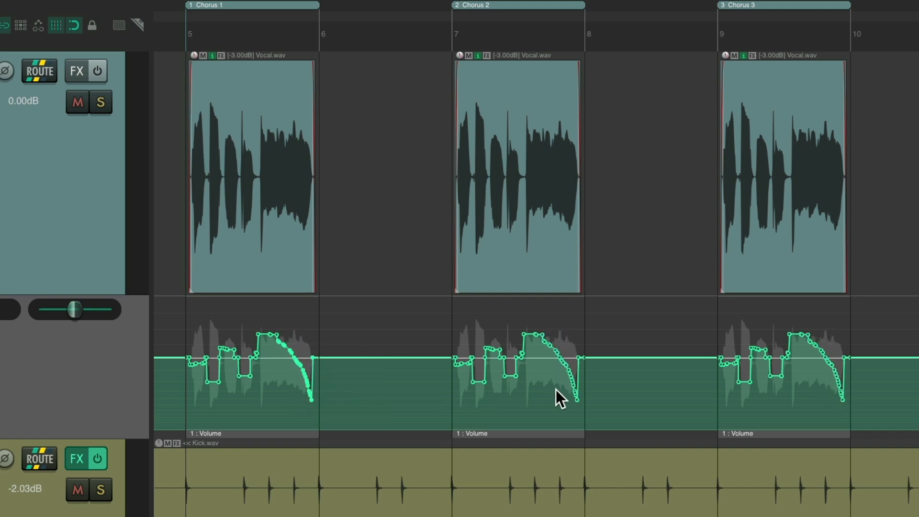
{"action": "mouse_move", "coordinate": [202, 331]}
{"action": "left_mouse_down"}
{"action": "mouse_move", "coordinate": [230, 327]}
{"action": "mouse_move", "coordinate": [232, 355]}
{"action": "mouse_move", "coordinate": [255, 372]}
{"action": "mouse_move", "coordinate": [249, 384]}
{"action": "left_mouse_up"}
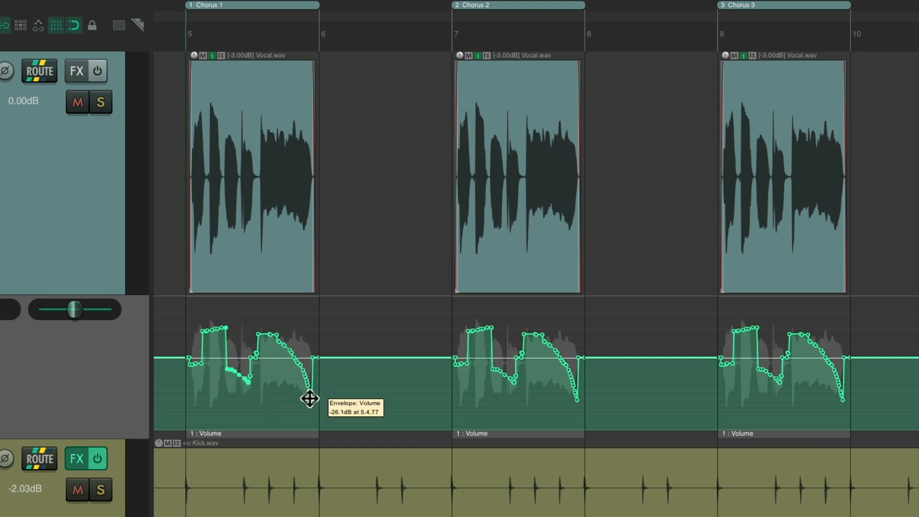
{"action": "mouse_move", "coordinate": [511, 396]}
{"action": "left_mouse_down"}
{"action": "mouse_move", "coordinate": [498, 386]}
{"action": "mouse_move", "coordinate": [525, 386]}
{"action": "left_mouse_up"}
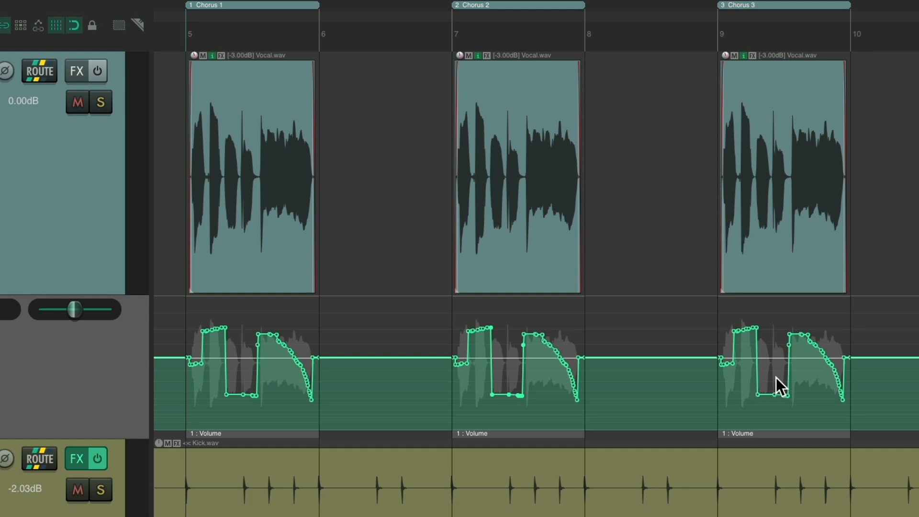
{"action": "left_click_drag", "start_coordinate": [806, 333], "coordinate": [836, 378]}
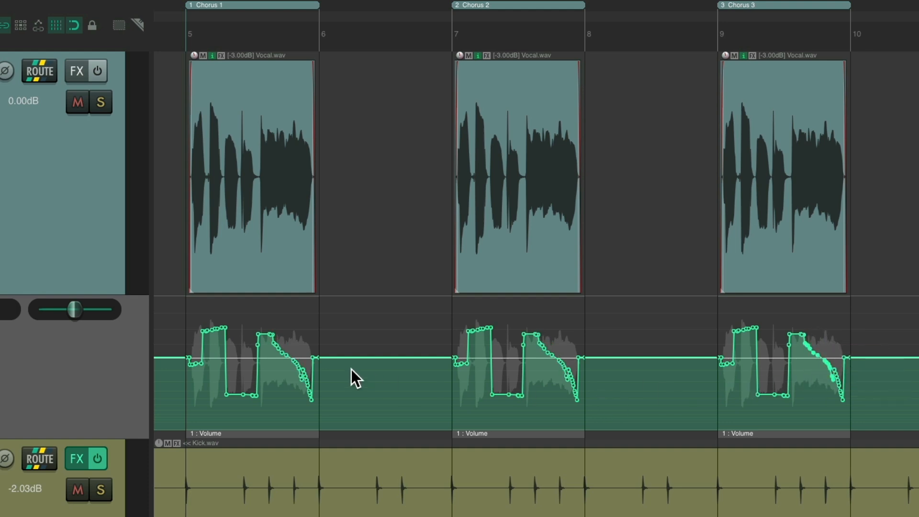
Redraw the falling end of the pooled Vocal volume curve within the Chorus 1 automation item.
{"action": "mouse_move", "coordinate": [259, 344]}
{"action": "left_mouse_down"}
{"action": "mouse_move", "coordinate": [304, 363]}
{"action": "mouse_move", "coordinate": [311, 398]}
{"action": "left_mouse_up"}
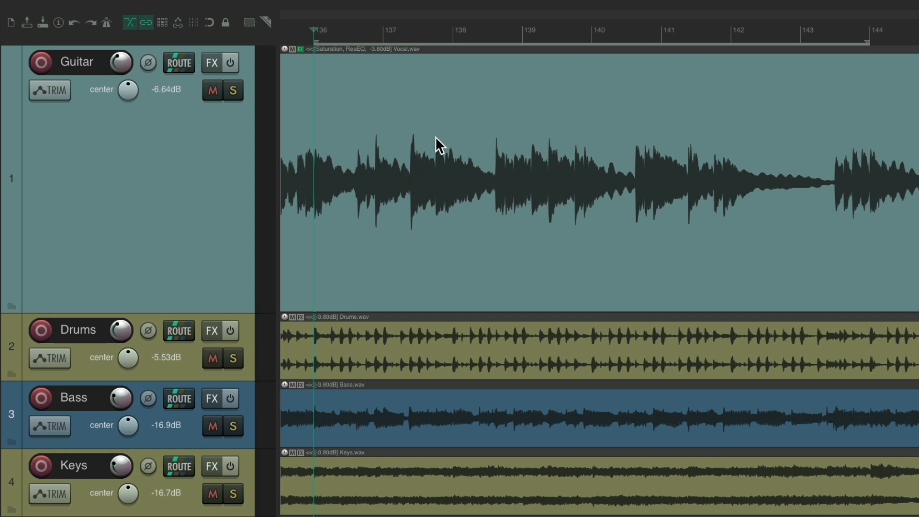
Play the section from bar 136 and add the JS: Volume/Pan Smoother v5 effect to the Guitar track.
{"action": "key", "text": "space"}
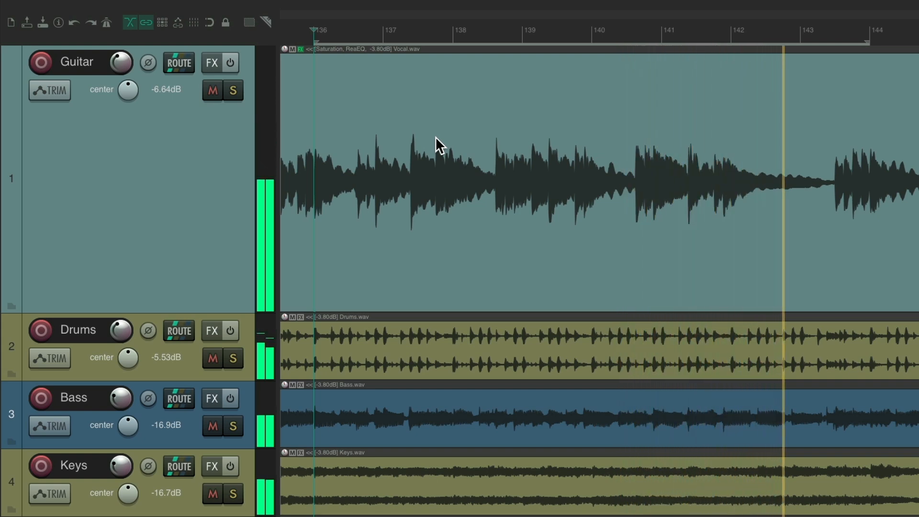
{"action": "key", "text": "space"}
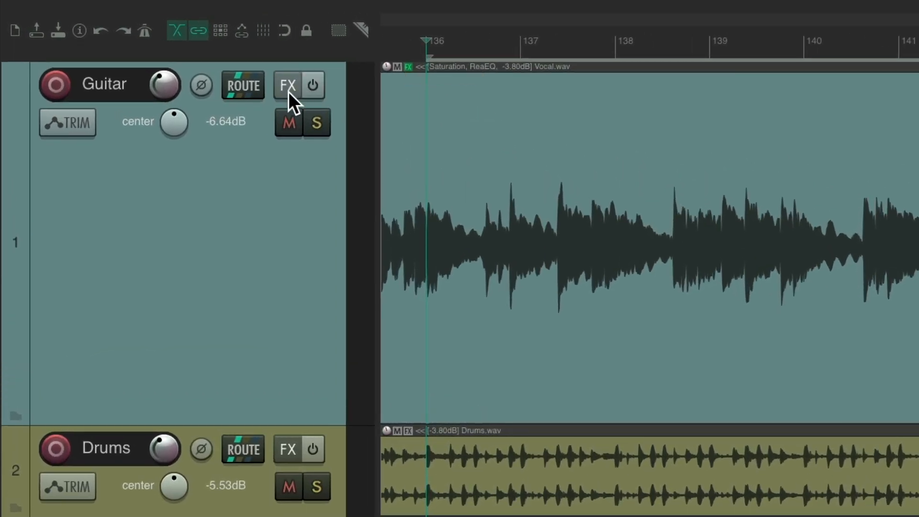
{"action": "left_click", "coordinate": [213, 63]}
{"action": "type", "text": "vol"}
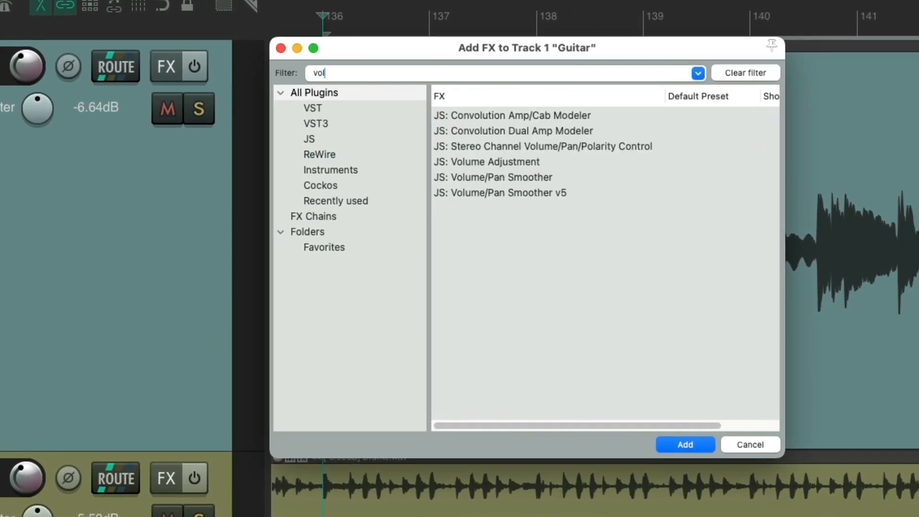
{"action": "left_click", "coordinate": [572, 194]}
{"action": "double_click", "coordinate": [576, 194]}
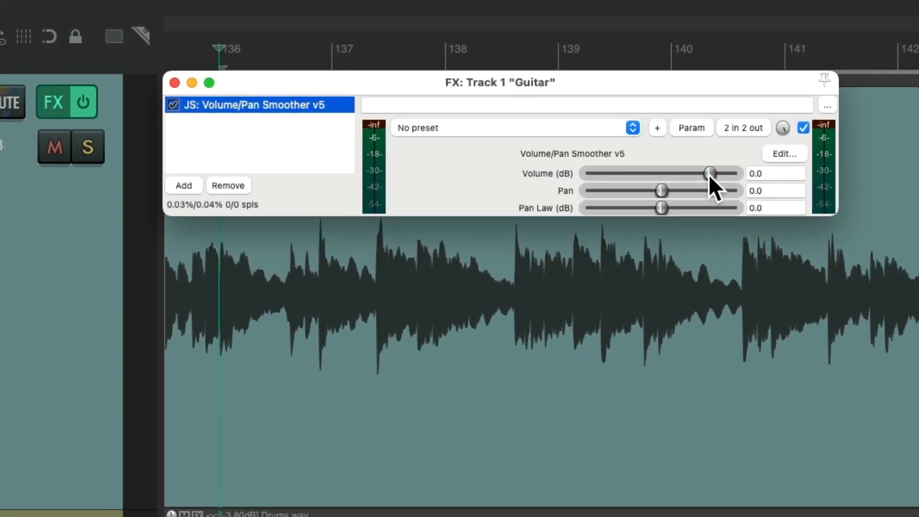
Enable parameter modulation with an LFO on the Volume (dB) parameter of the Guitar track's Volume/Pan Smoother v5.
{"action": "left_click", "coordinate": [710, 173]}
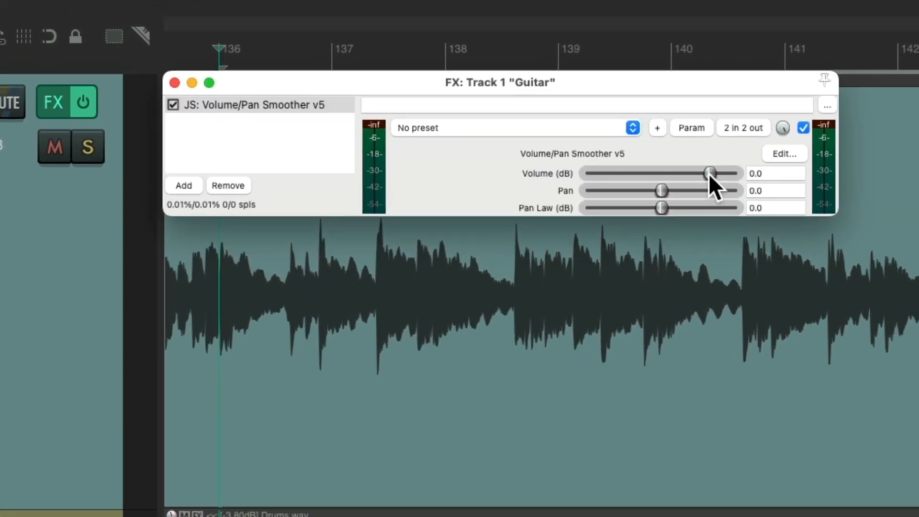
{"action": "left_click", "coordinate": [692, 127]}
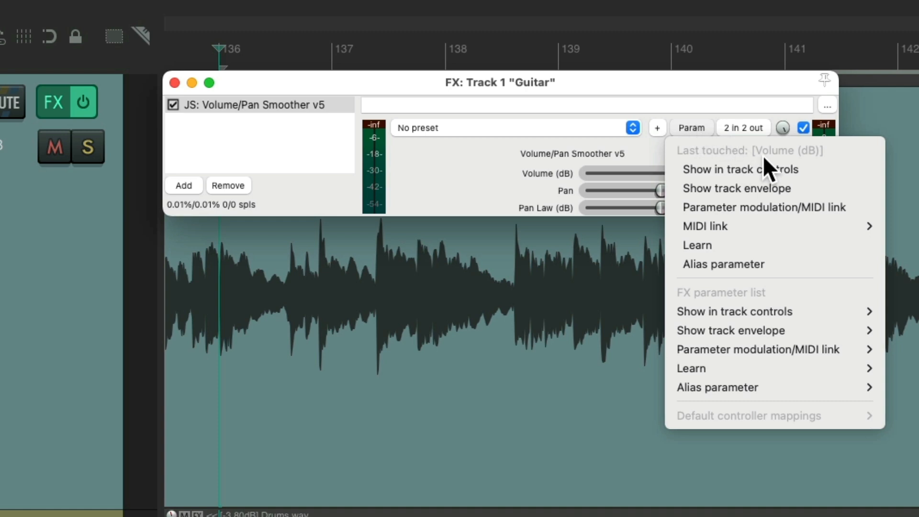
{"action": "left_click", "coordinate": [762, 212]}
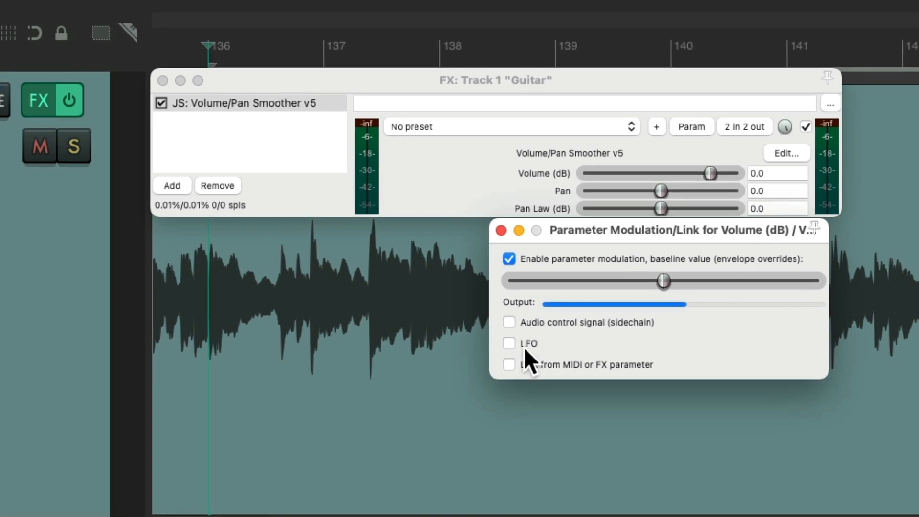
{"action": "left_click", "coordinate": [509, 344]}
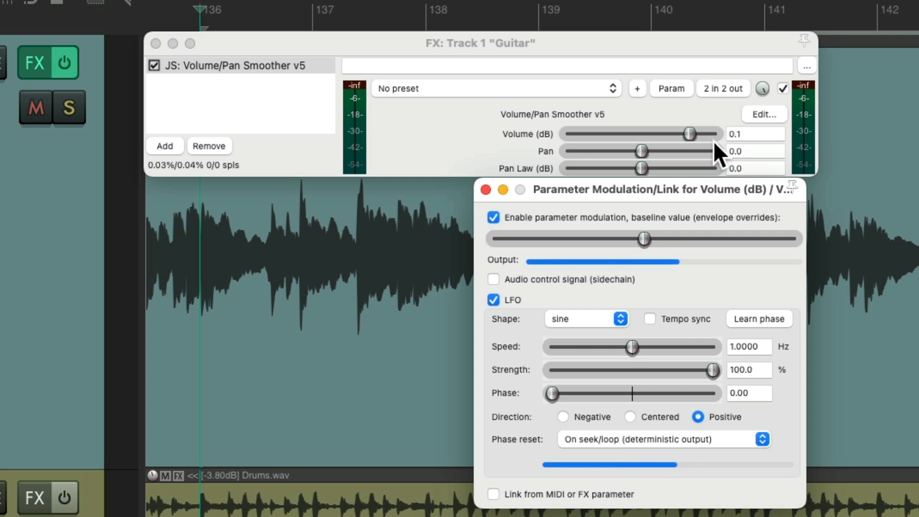
Lower the modulation baseline and set the sine LFO to a speed of 1.6667 Hz and a strength of 12.7%.
{"action": "left_click_drag", "start_coordinate": [645, 238], "coordinate": [592, 239]}
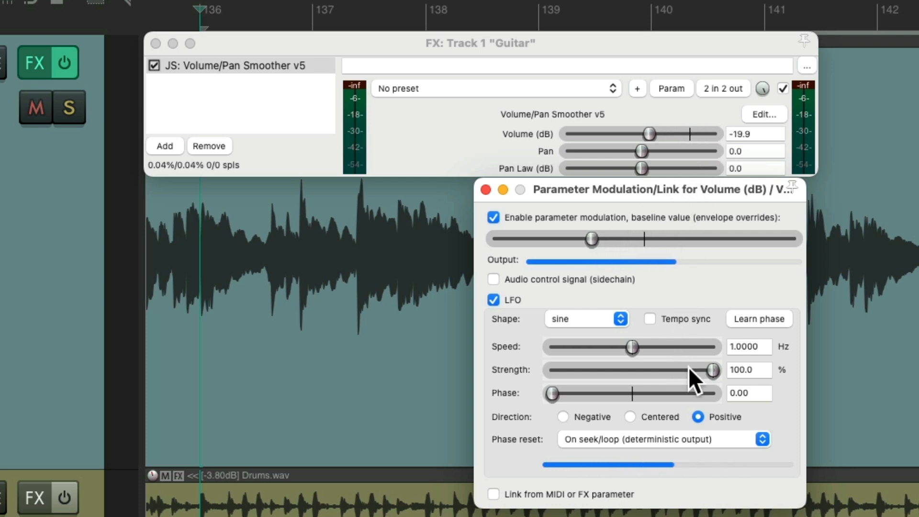
{"action": "left_click_drag", "start_coordinate": [713, 370], "coordinate": [581, 375]}
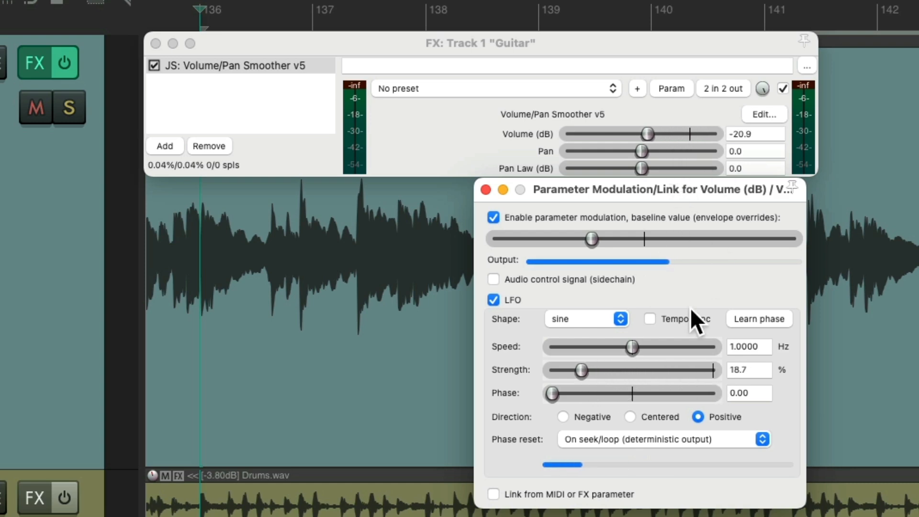
{"action": "mouse_move", "coordinate": [631, 349]}
{"action": "left_mouse_down"}
{"action": "mouse_move", "coordinate": [682, 351]}
{"action": "mouse_move", "coordinate": [638, 350]}
{"action": "left_mouse_up"}
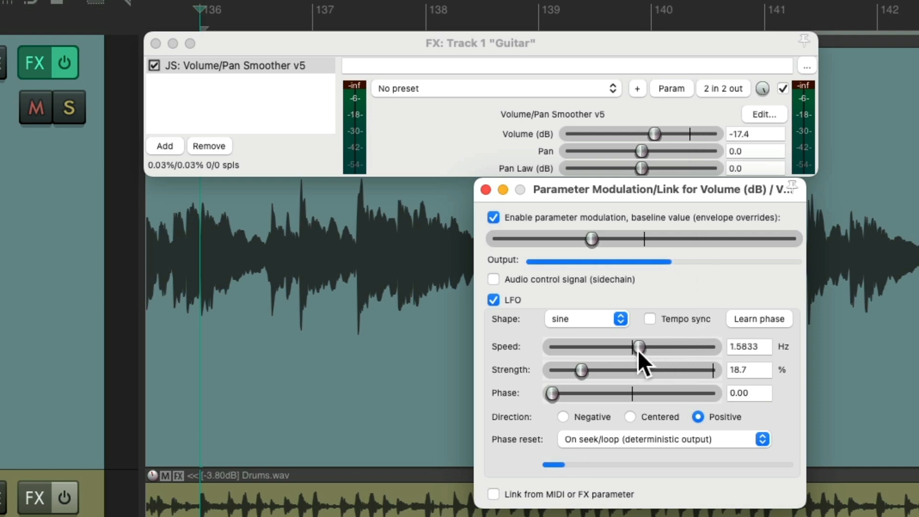
{"action": "left_click_drag", "start_coordinate": [590, 234], "coordinate": [618, 241]}
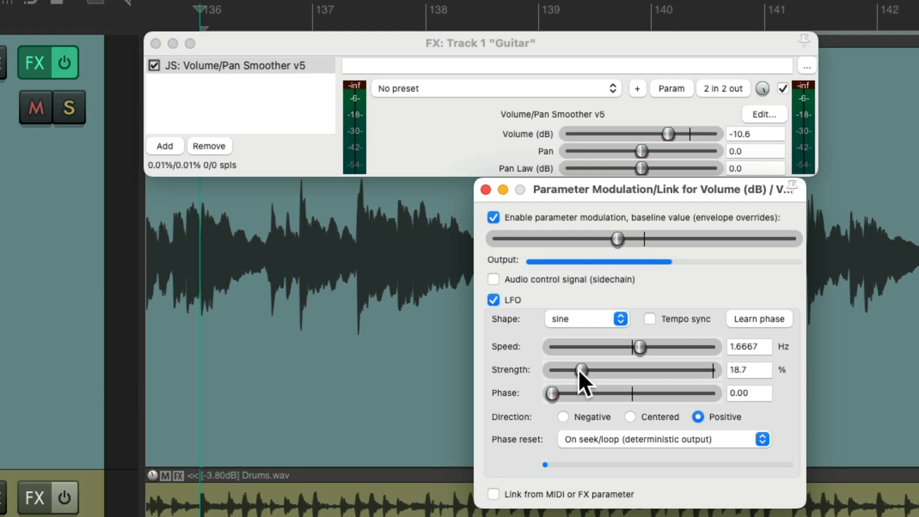
{"action": "mouse_move", "coordinate": [578, 370]}
{"action": "left_mouse_down"}
{"action": "mouse_move", "coordinate": [685, 369]}
{"action": "mouse_move", "coordinate": [568, 372]}
{"action": "left_mouse_up"}
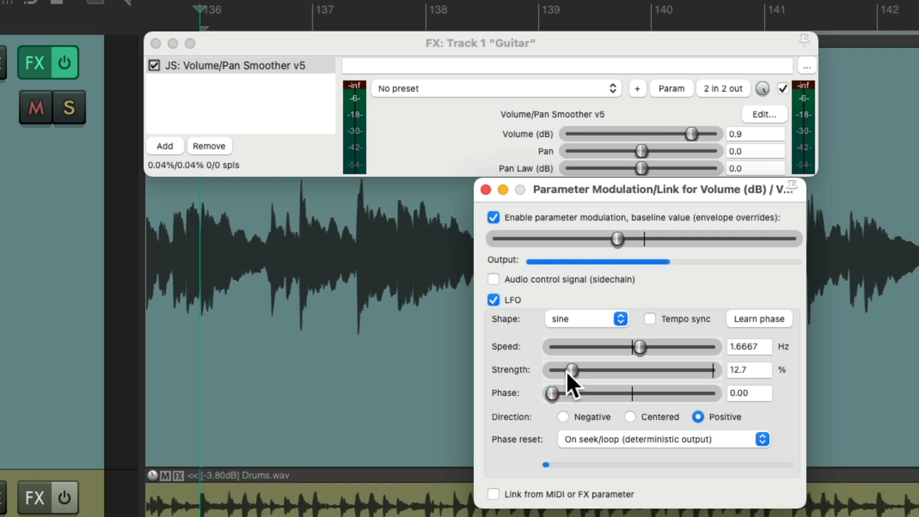
During playback, raise the LFO speed to 3.4167 Hz and the strength to 27.1%, and lower the baseline further.
{"action": "key", "text": "space"}
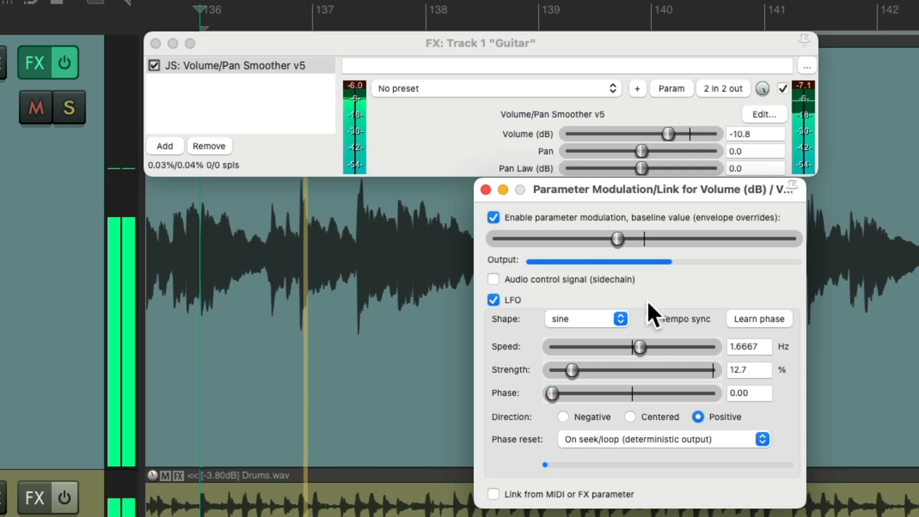
{"action": "left_click_drag", "start_coordinate": [617, 238], "coordinate": [620, 238]}
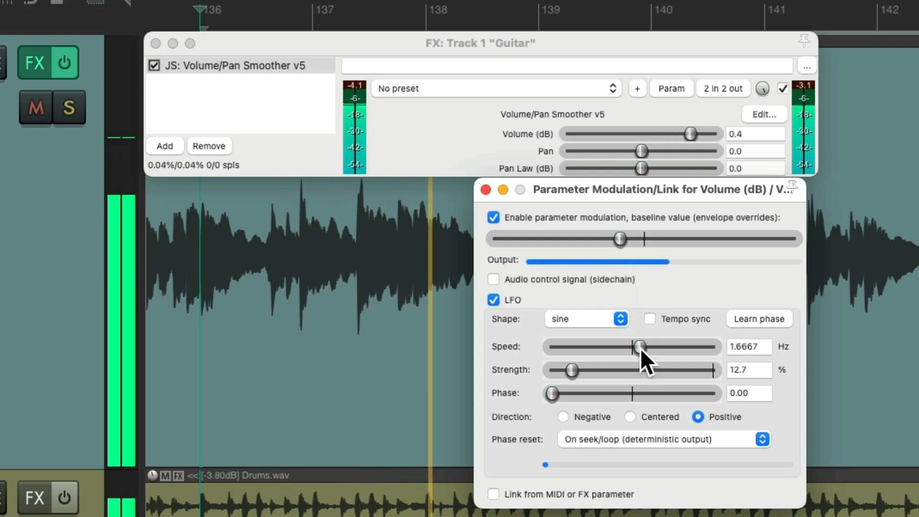
{"action": "mouse_move", "coordinate": [640, 348]}
{"action": "left_mouse_down"}
{"action": "mouse_move", "coordinate": [659, 351]}
{"action": "mouse_move", "coordinate": [625, 355]}
{"action": "mouse_move", "coordinate": [655, 346]}
{"action": "left_mouse_up"}
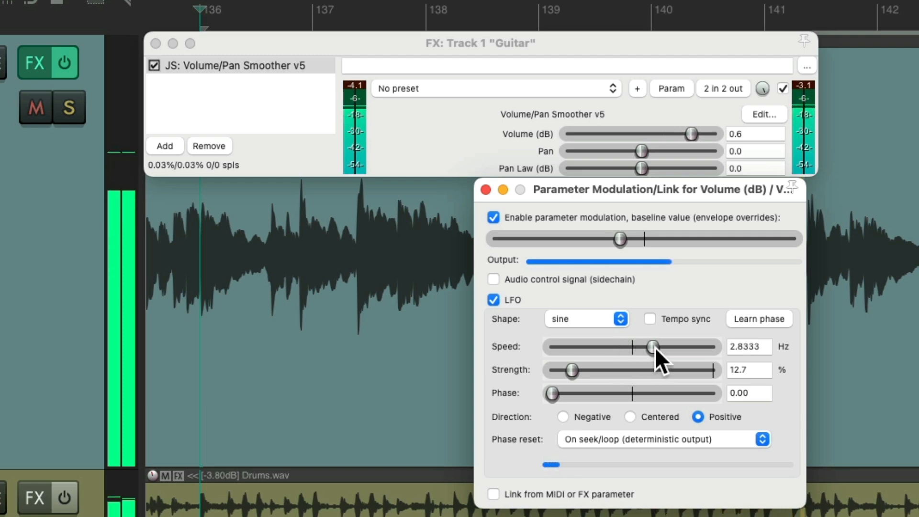
{"action": "left_click_drag", "start_coordinate": [586, 372], "coordinate": [595, 372]}
{"action": "left_click_drag", "start_coordinate": [623, 239], "coordinate": [593, 249]}
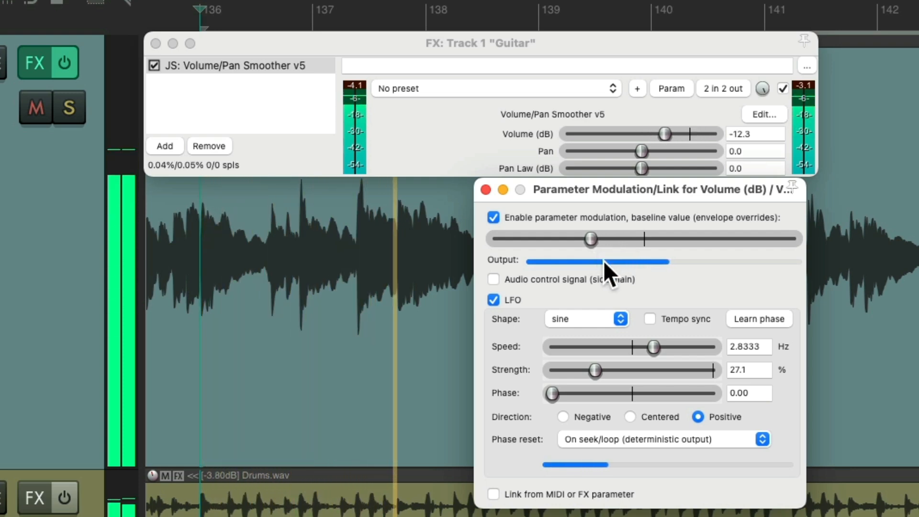
{"action": "left_click_drag", "start_coordinate": [653, 346], "coordinate": [658, 347]}
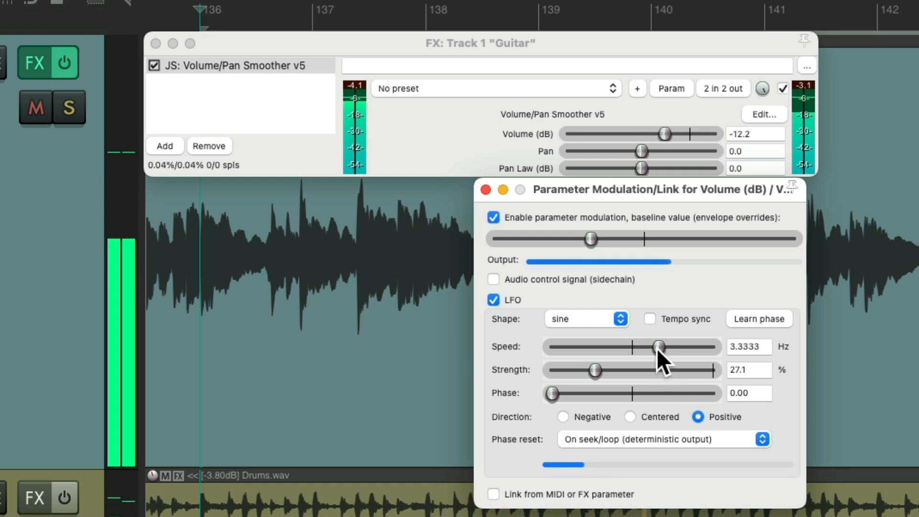
{"action": "left_click_drag", "start_coordinate": [659, 345], "coordinate": [660, 346]}
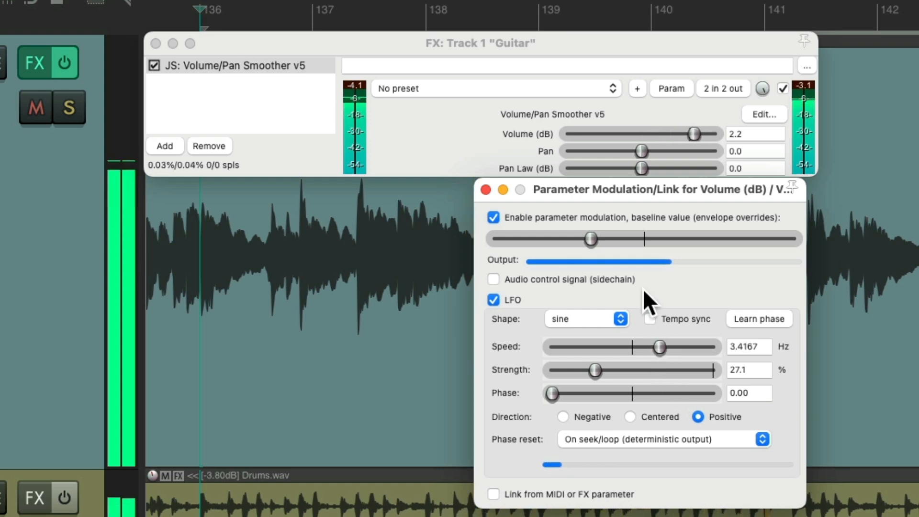
{"action": "left_click_drag", "start_coordinate": [590, 242], "coordinate": [591, 241]}
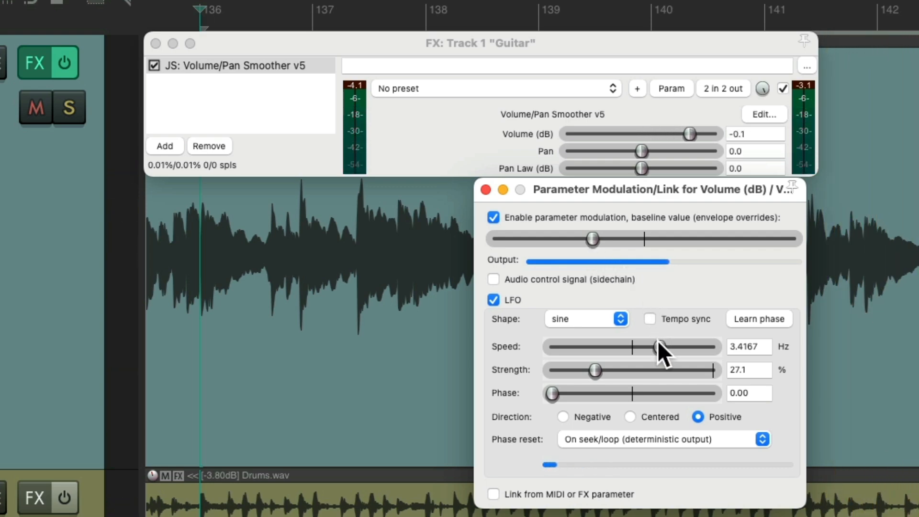
Sync the LFO to tempo at a speed of 1.0000 QN and raise the baseline slightly during playback.
{"action": "left_click", "coordinate": [650, 319]}
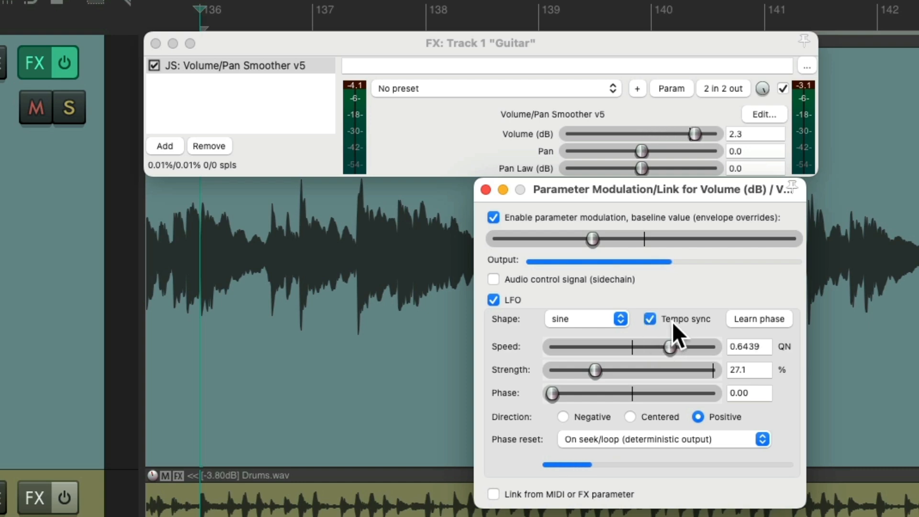
{"action": "left_click_drag", "start_coordinate": [670, 346], "coordinate": [636, 350]}
{"action": "key", "text": "space"}
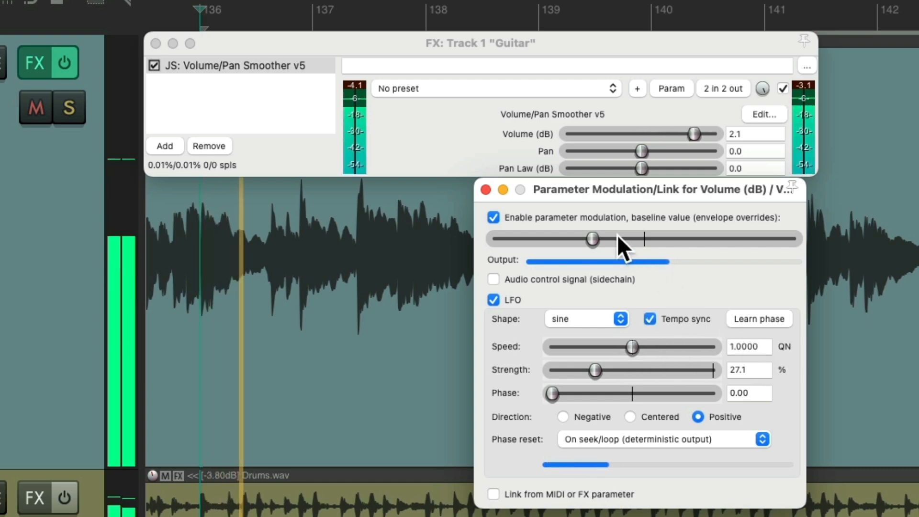
{"action": "left_click_drag", "start_coordinate": [594, 240], "coordinate": [598, 240]}
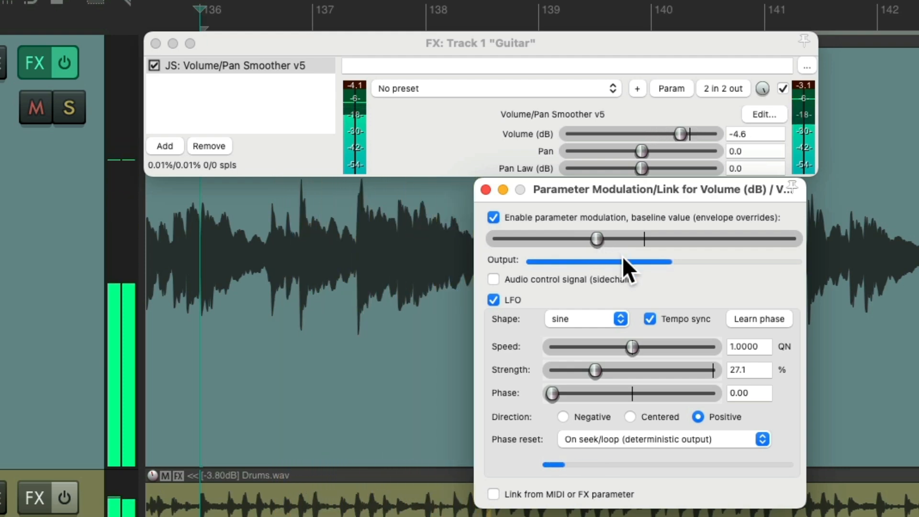
Set the LFO direction to Negative, raise the baseline above the middle and set the speed to 0.5000 QN.
{"action": "left_click", "coordinate": [565, 417]}
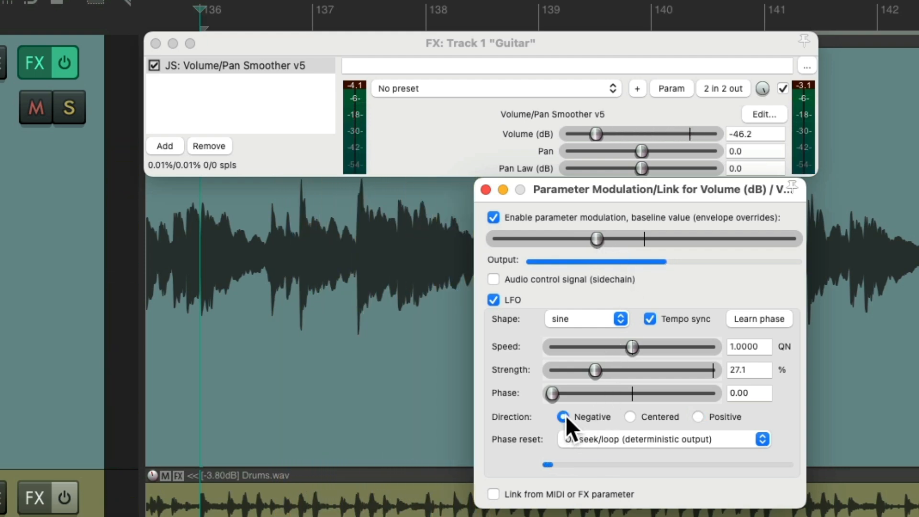
{"action": "left_click_drag", "start_coordinate": [597, 239], "coordinate": [669, 241]}
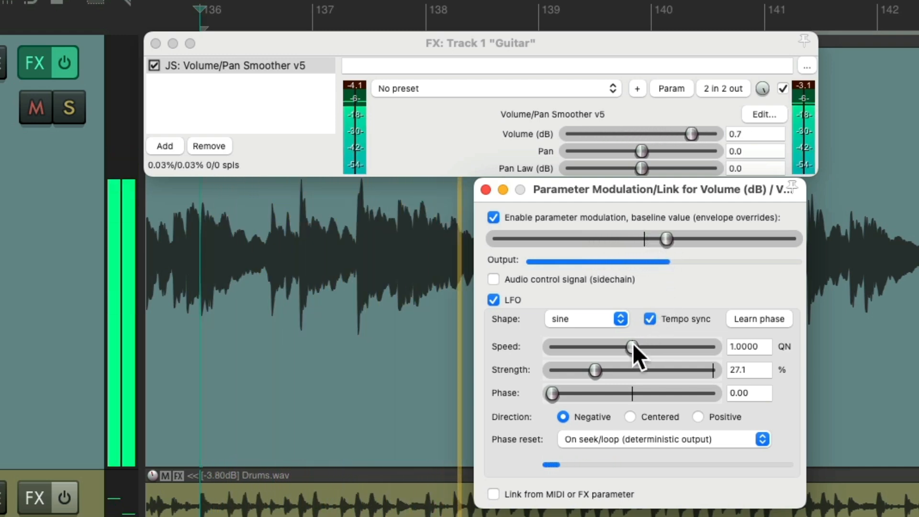
{"action": "left_click_drag", "start_coordinate": [632, 347], "coordinate": [683, 349]}
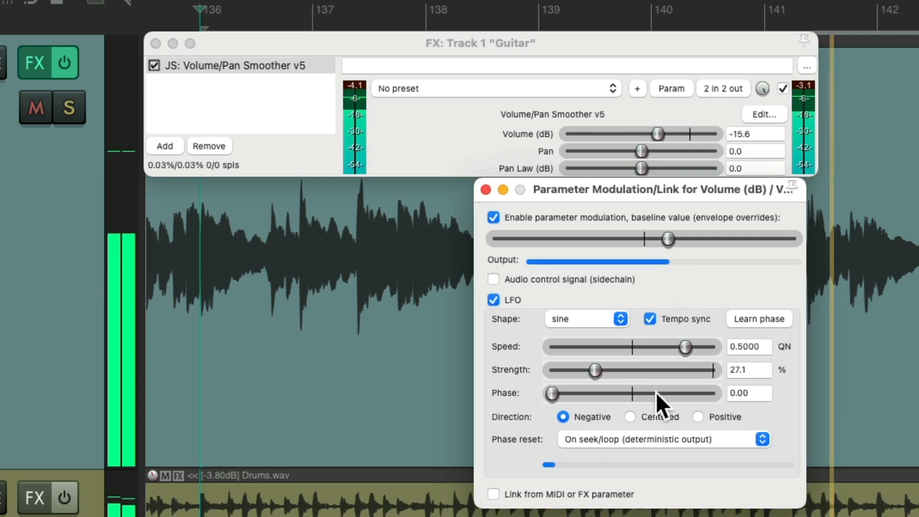
Try the Positive LFO direction with a lower baseline and a 0.2500 QN speed, and return the speed to 0.5000 QN.
{"action": "left_click", "coordinate": [698, 417]}
{"action": "left_click_drag", "start_coordinate": [669, 239], "coordinate": [577, 248]}
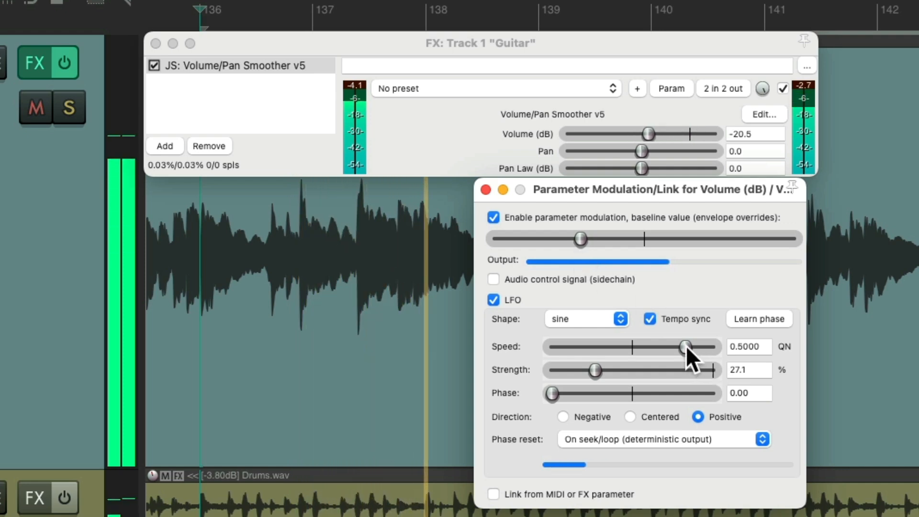
{"action": "left_click_drag", "start_coordinate": [686, 346], "coordinate": [714, 348]}
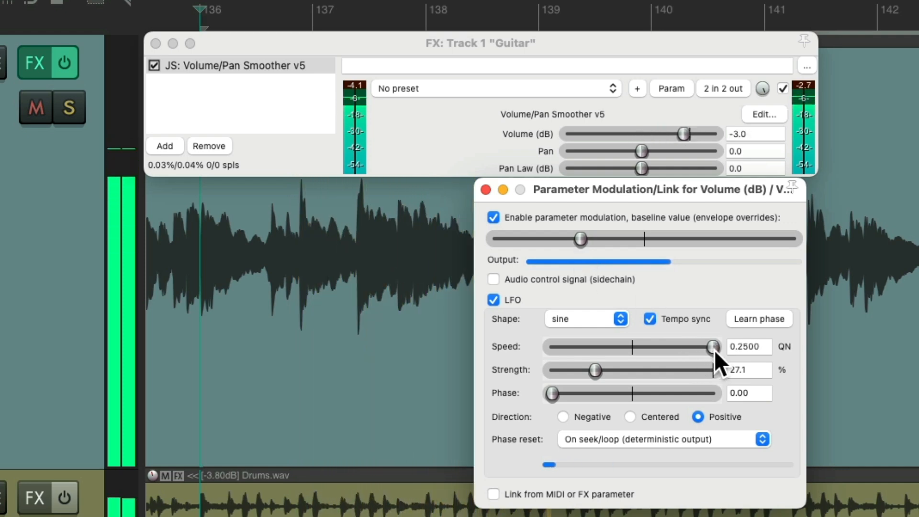
{"action": "left_click_drag", "start_coordinate": [715, 350], "coordinate": [687, 351]}
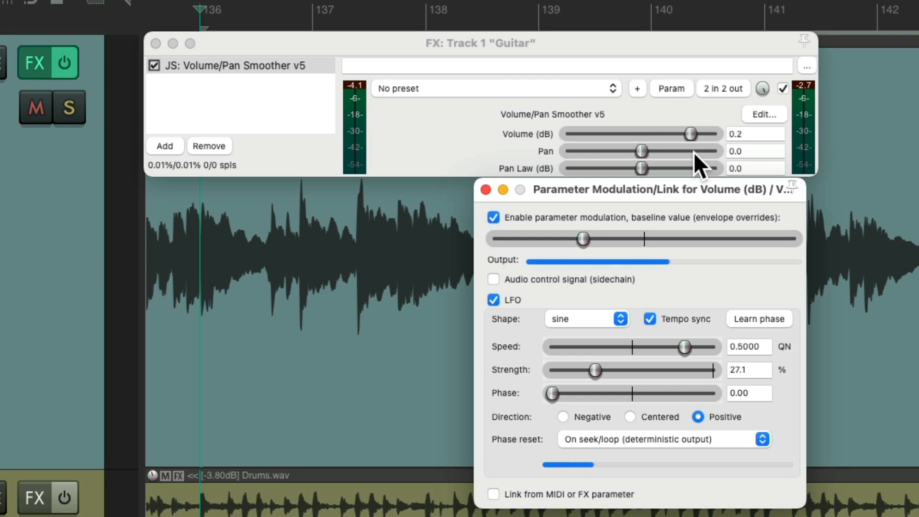
Change the LFO to a square shape with Negative direction and raise the baseline to the middle during playback.
{"action": "left_click", "coordinate": [621, 319]}
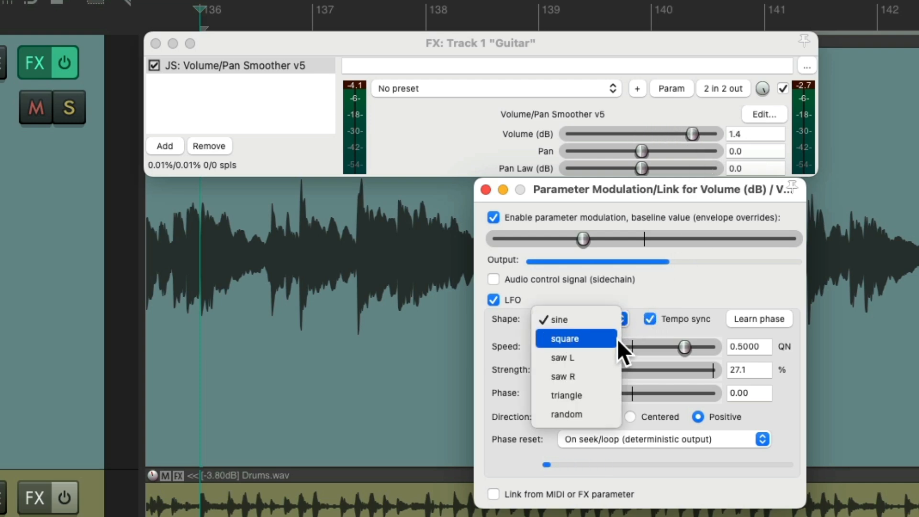
{"action": "left_click", "coordinate": [617, 338]}
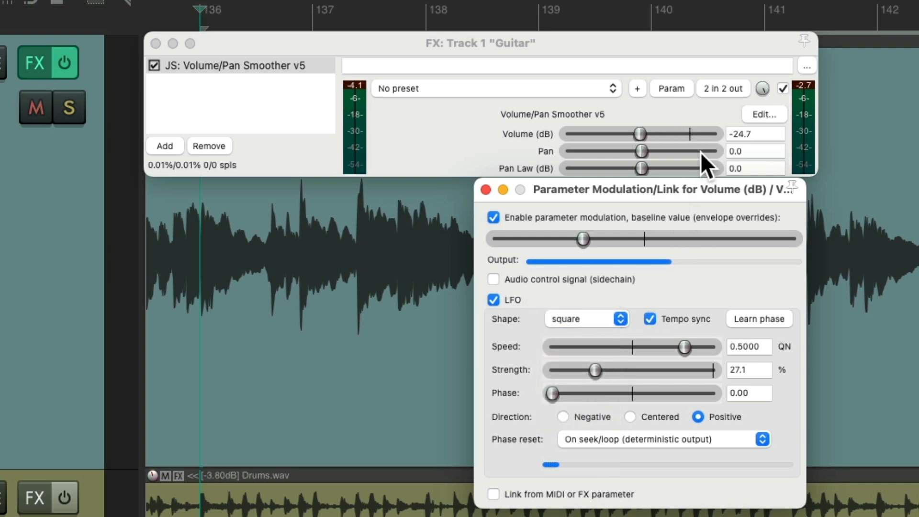
{"action": "key", "text": "space"}
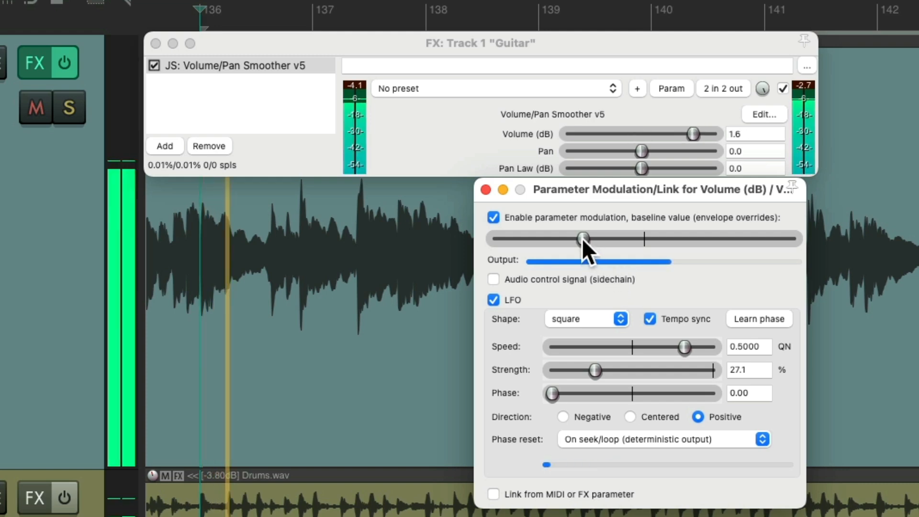
{"action": "left_click_drag", "start_coordinate": [582, 237], "coordinate": [567, 242]}
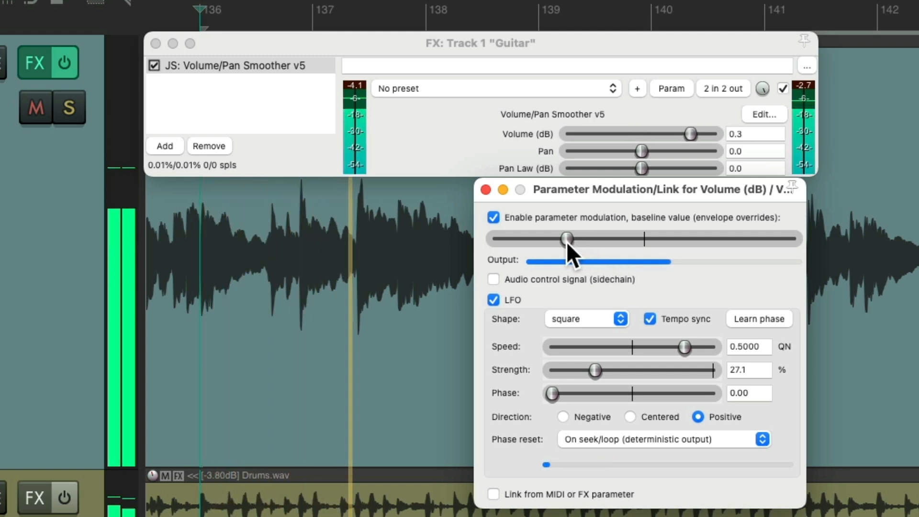
{"action": "left_click", "coordinate": [563, 416]}
{"action": "left_click_drag", "start_coordinate": [570, 242], "coordinate": [644, 242]}
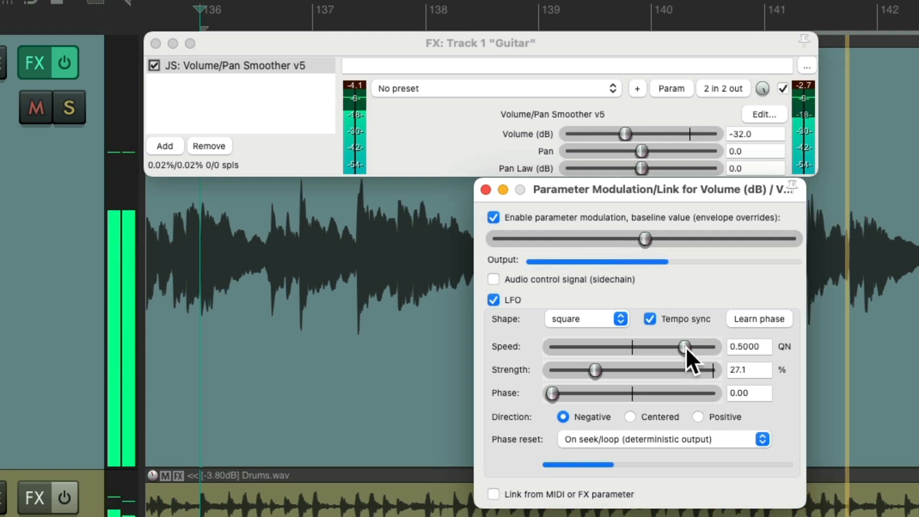
Try the square volume LFO at 0.6667 and 0.2500 QN, return it to 0.5000 QN and close the modulation settings.
{"action": "left_click_drag", "start_coordinate": [686, 347], "coordinate": [664, 351]}
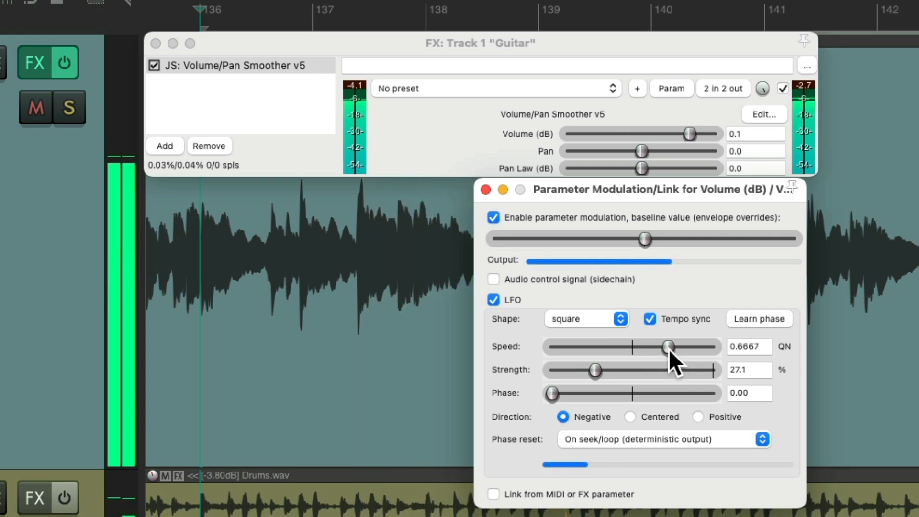
{"action": "left_click_drag", "start_coordinate": [669, 349], "coordinate": [724, 349]}
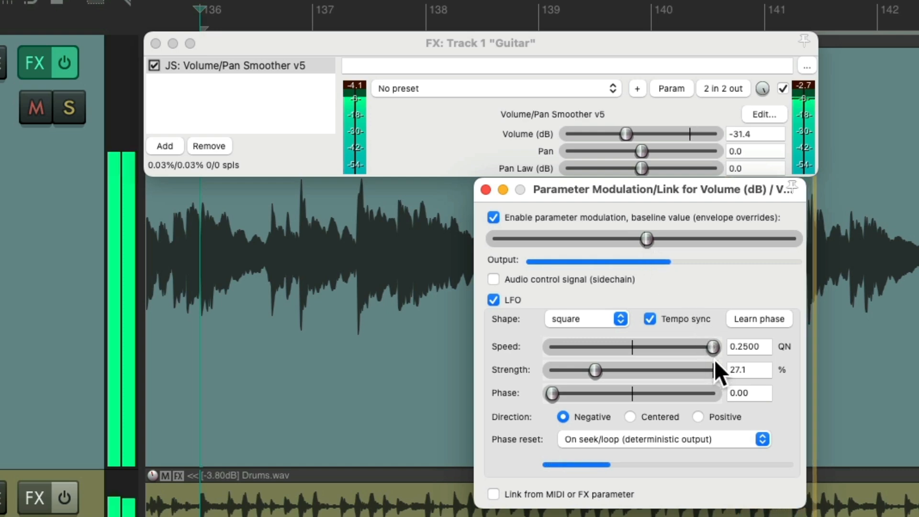
{"action": "left_click_drag", "start_coordinate": [714, 348], "coordinate": [687, 349]}
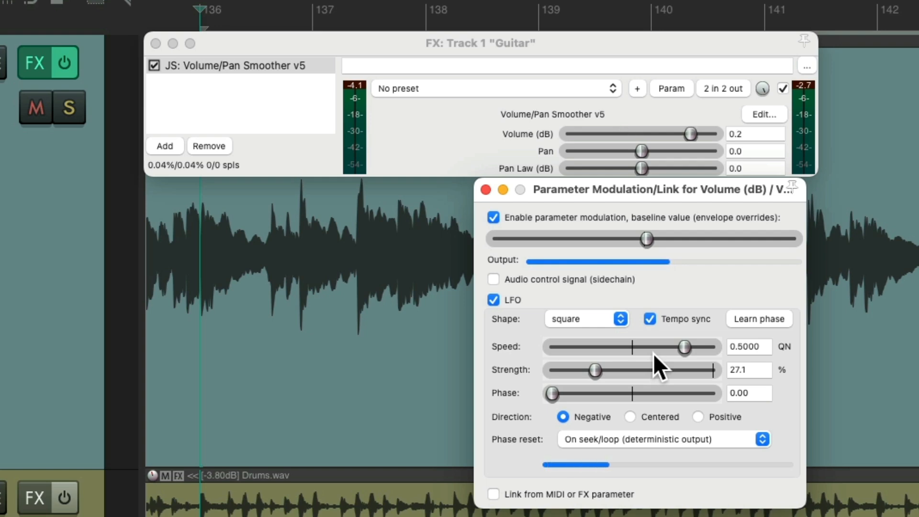
{"action": "left_click", "coordinate": [485, 190]}
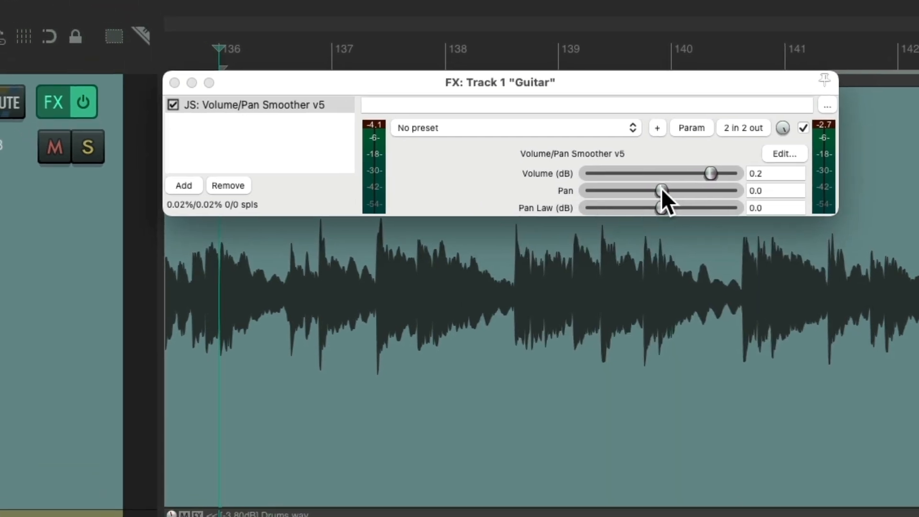
Enable parameter modulation for the smoother's Pan and turn on its LFO with Centered direction.
{"action": "left_click", "coordinate": [643, 150]}
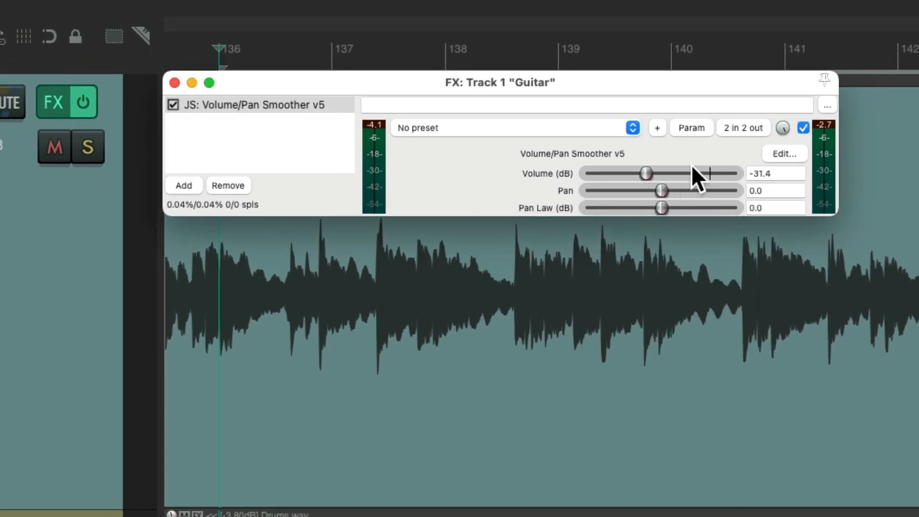
{"action": "left_click", "coordinate": [694, 127]}
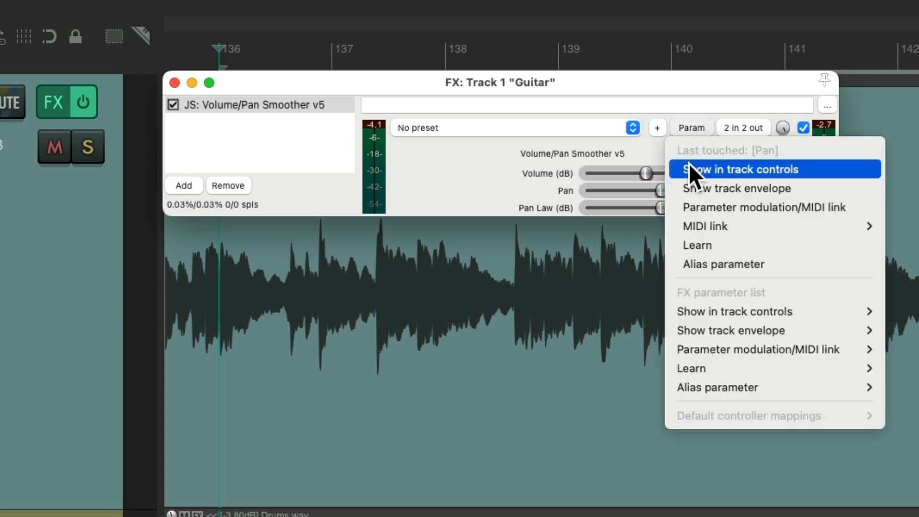
{"action": "left_click", "coordinate": [677, 210]}
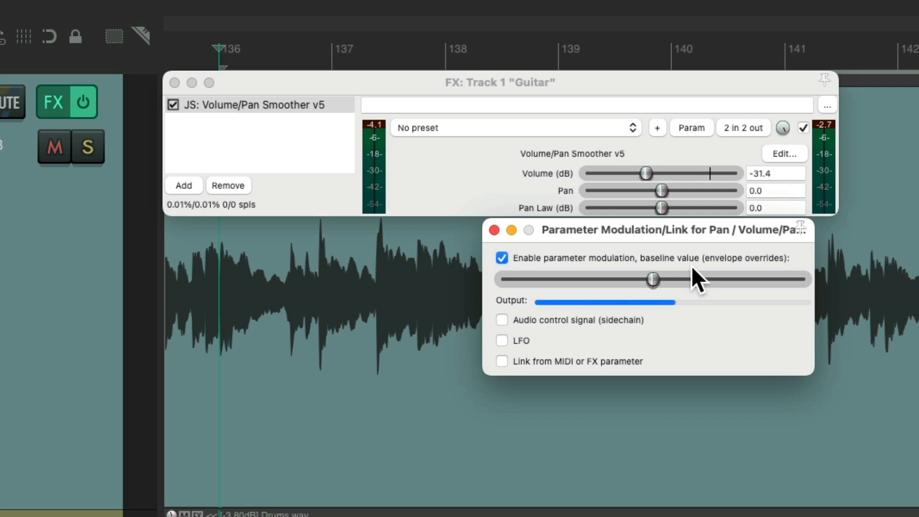
{"action": "left_click", "coordinate": [502, 340]}
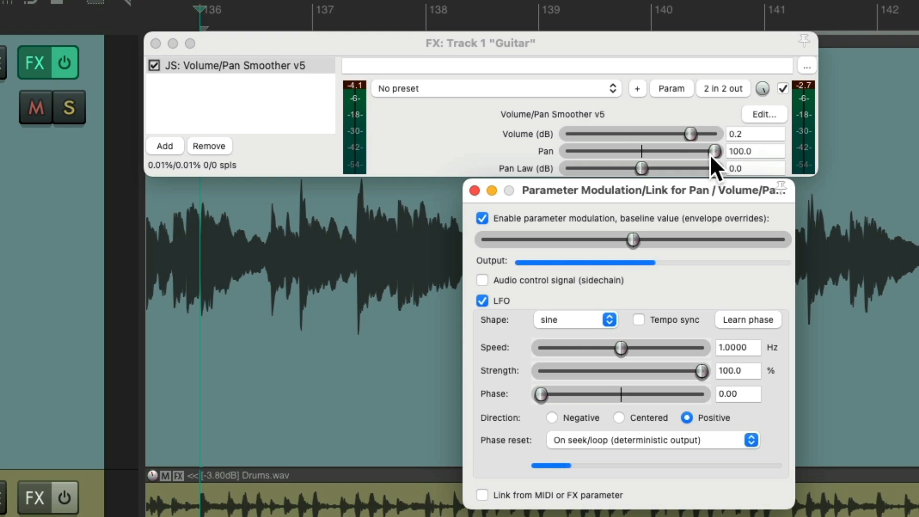
{"action": "left_click", "coordinate": [619, 417]}
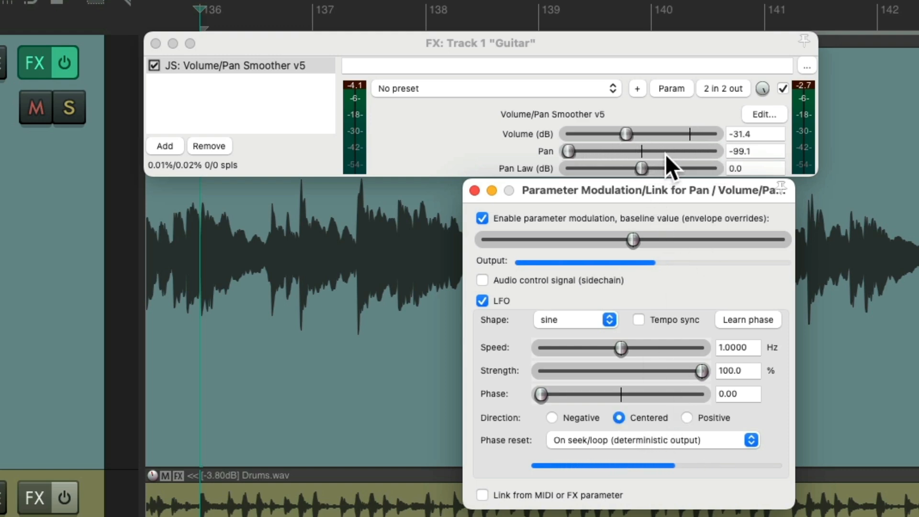
Try the sine pan LFO during playback, with strengths of 31.0% and 78.0% and speed raised to 4.8333 Hz.
{"action": "left_click_drag", "start_coordinate": [625, 349], "coordinate": [662, 347]}
{"action": "key", "text": "space"}
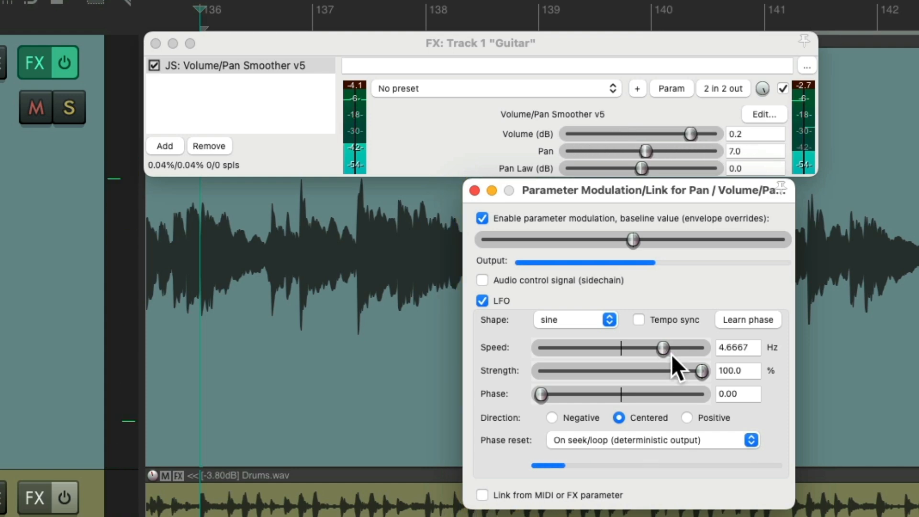
{"action": "left_click_drag", "start_coordinate": [700, 372], "coordinate": [590, 375]}
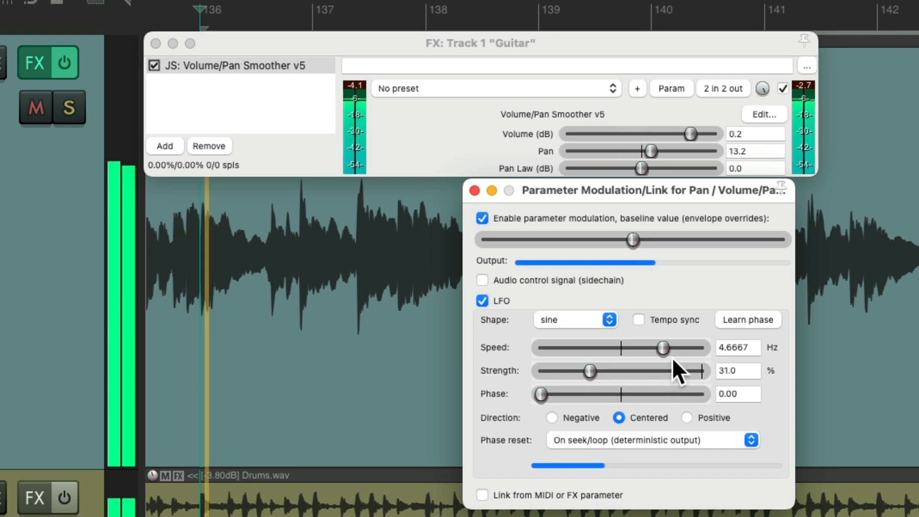
{"action": "left_click_drag", "start_coordinate": [665, 350], "coordinate": [672, 349]}
{"action": "left_click_drag", "start_coordinate": [590, 376], "coordinate": [668, 351]}
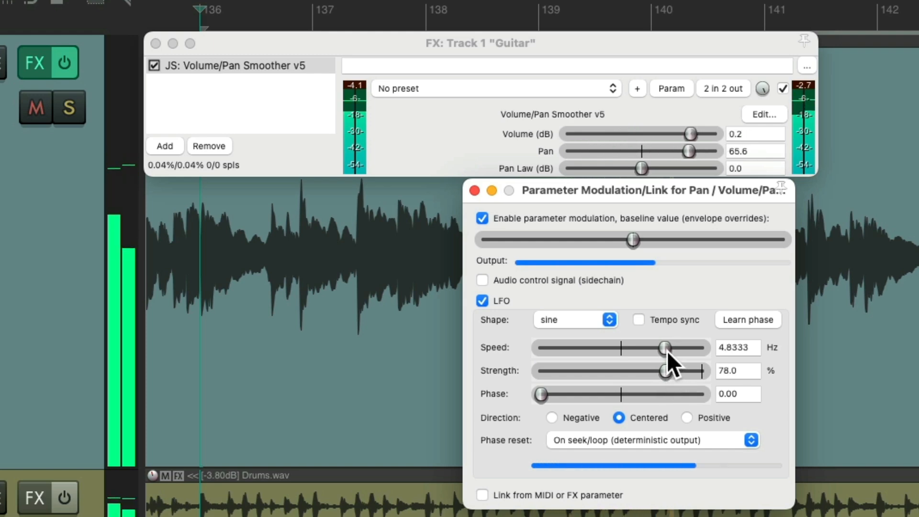
Change the pan LFO to a square shape at 100% strength and play the guitar.
{"action": "left_click", "coordinate": [609, 318]}
{"action": "left_click", "coordinate": [601, 340]}
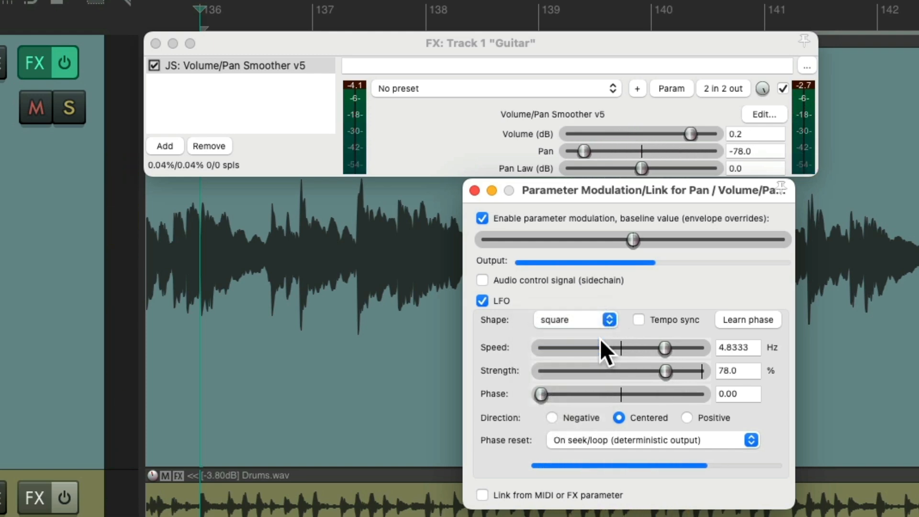
{"action": "left_click_drag", "start_coordinate": [670, 370], "coordinate": [713, 375]}
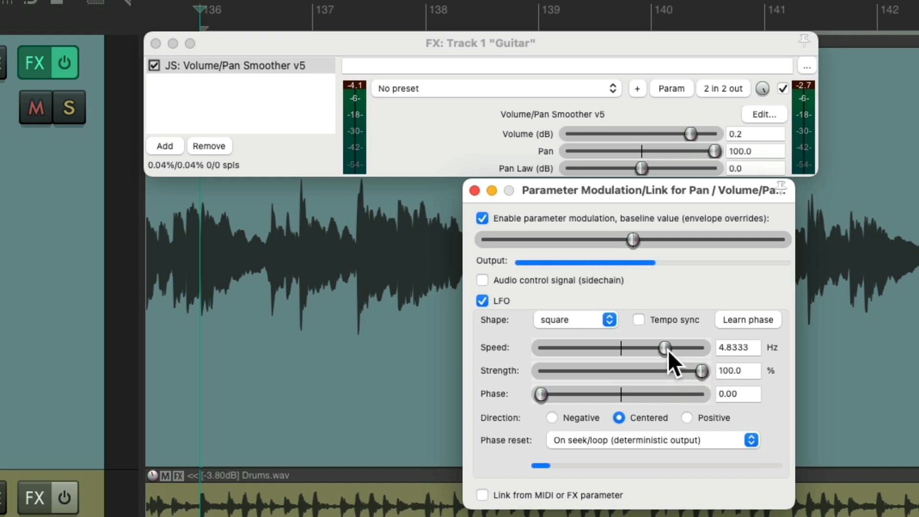
{"action": "key", "text": "space"}
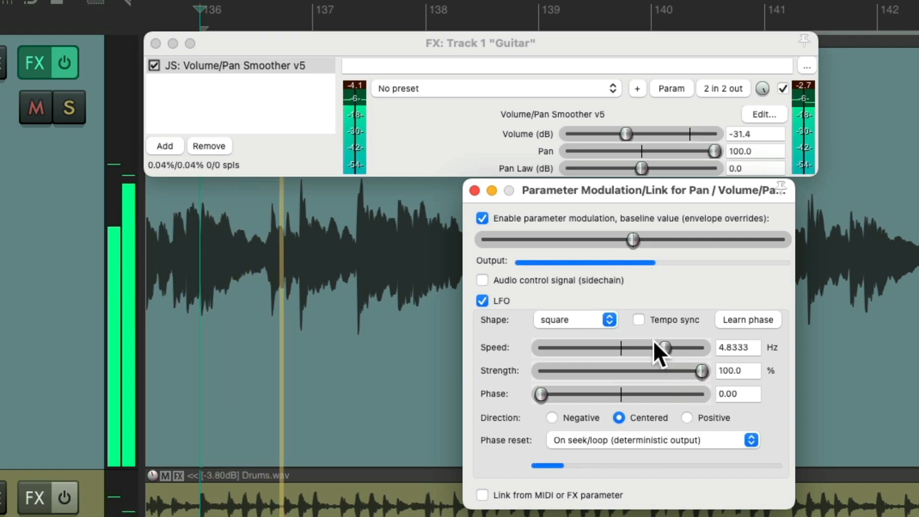
Sync the pan LFO to tempo at 1.0000 QN and lower its strength to about 69%.
{"action": "left_click", "coordinate": [639, 320]}
{"action": "left_click_drag", "start_coordinate": [660, 349], "coordinate": [621, 355]}
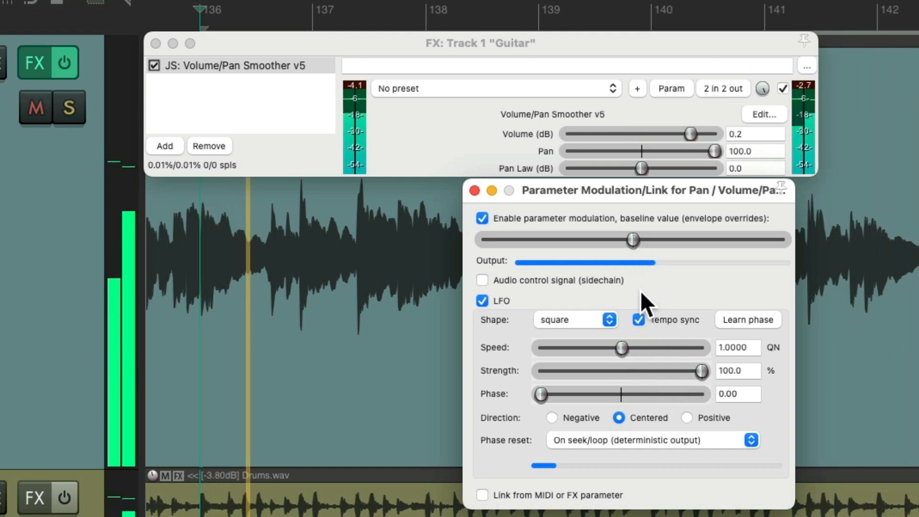
{"action": "left_click_drag", "start_coordinate": [710, 377], "coordinate": [651, 380]}
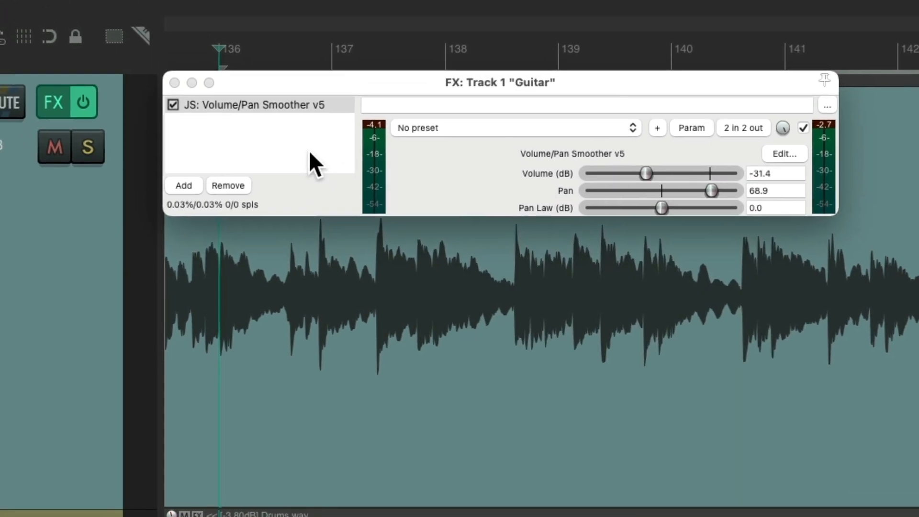
Add the ReaEQ plug-in to the Guitar track's effects, finding it with the filter "eq".
{"action": "double_click", "coordinate": [291, 112]}
{"action": "type", "text": "eq"}
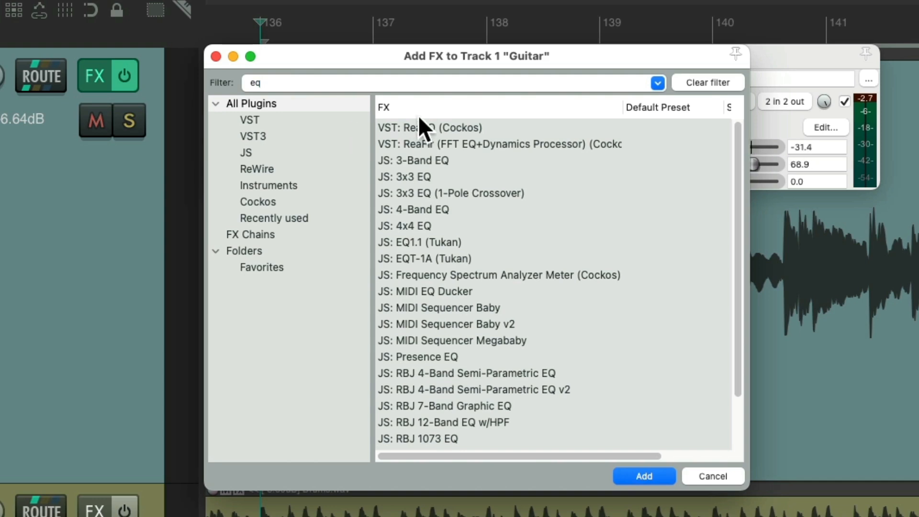
{"action": "left_click", "coordinate": [473, 130]}
{"action": "double_click", "coordinate": [496, 131]}
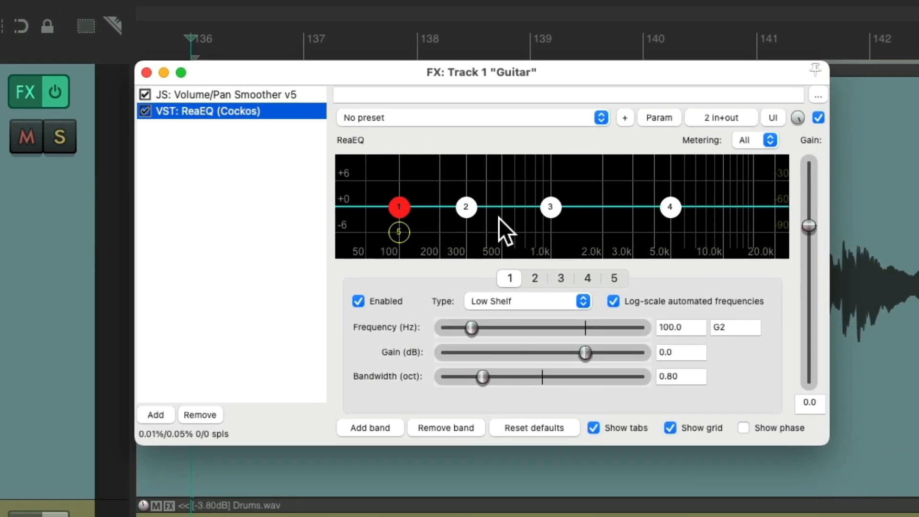
Remove the first four bands from ReaEQ, keeping only the High Pass band.
{"action": "left_click", "coordinate": [451, 426]}
{"action": "left_click", "coordinate": [451, 425]}
{"action": "left_click", "coordinate": [451, 426]}
{"action": "left_click", "coordinate": [451, 425]}
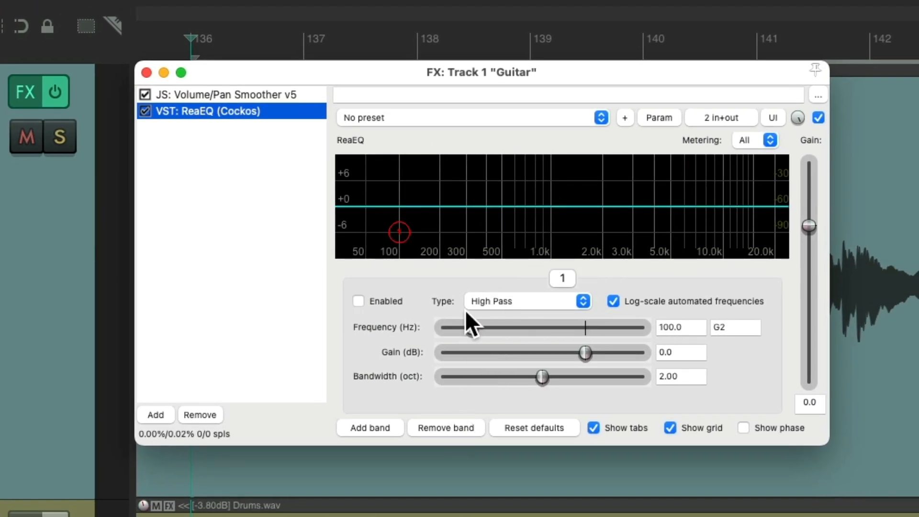
Enable the remaining band as a Low Pass filter at about 1459 Hz with a bandwidth of about 0.44 oct.
{"action": "double_click", "coordinate": [401, 232]}
{"action": "left_click", "coordinate": [556, 301]}
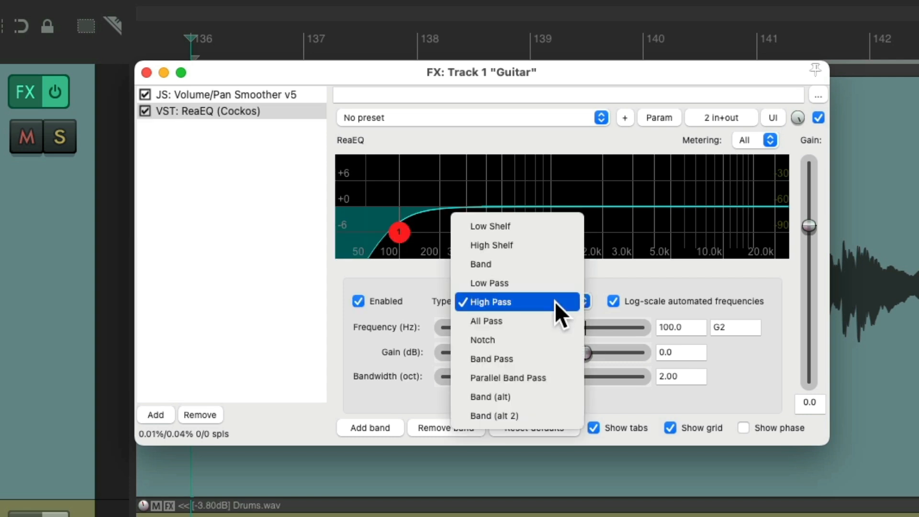
{"action": "left_click", "coordinate": [551, 286]}
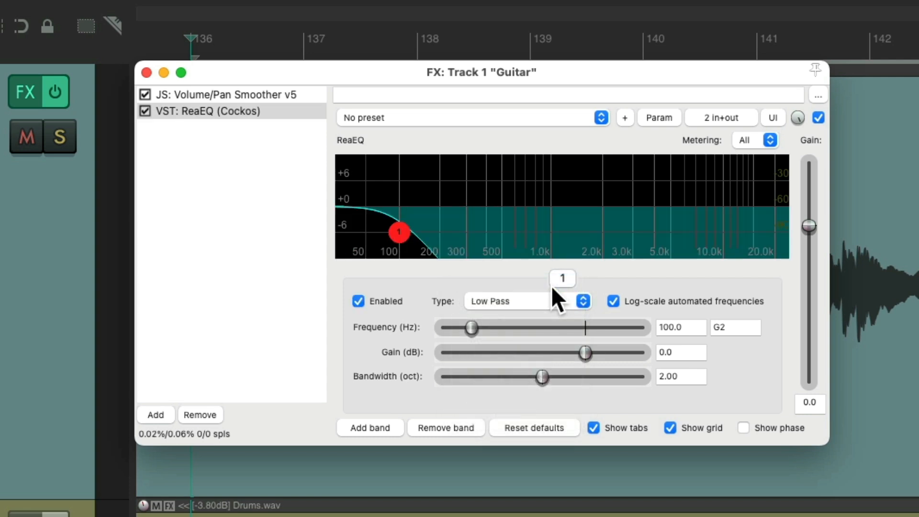
{"action": "left_click_drag", "start_coordinate": [400, 232], "coordinate": [610, 263]}
{"action": "mouse_move", "coordinate": [723, 233]}
{"action": "left_mouse_down"}
{"action": "mouse_move", "coordinate": [585, 241]}
{"action": "mouse_move", "coordinate": [585, 232]}
{"action": "mouse_move", "coordinate": [683, 242]}
{"action": "mouse_move", "coordinate": [717, 236]}
{"action": "mouse_move", "coordinate": [560, 238]}
{"action": "mouse_move", "coordinate": [653, 238]}
{"action": "mouse_move", "coordinate": [583, 238]}
{"action": "mouse_move", "coordinate": [591, 243]}
{"action": "left_mouse_up"}
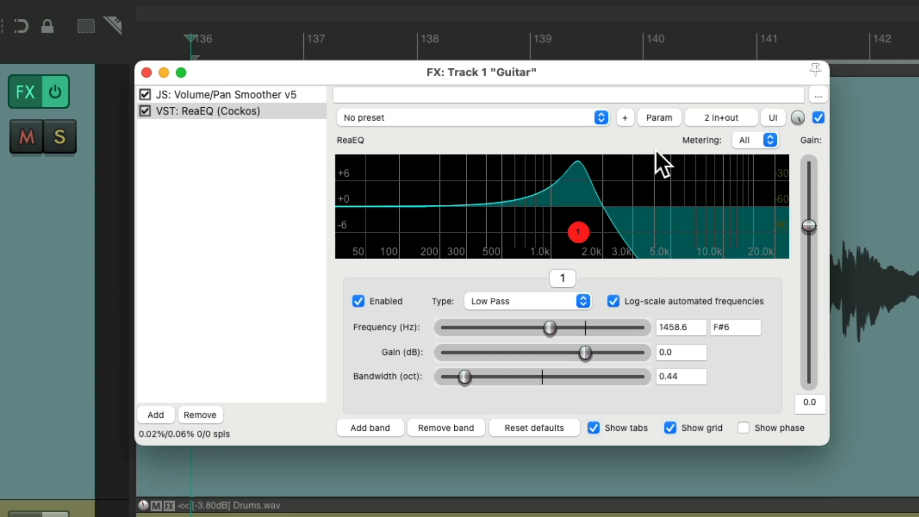
Enable parameter modulation for the low-pass frequency and turn on its LFO at 25.1% strength.
{"action": "left_click", "coordinate": [656, 118]}
{"action": "left_click", "coordinate": [649, 198]}
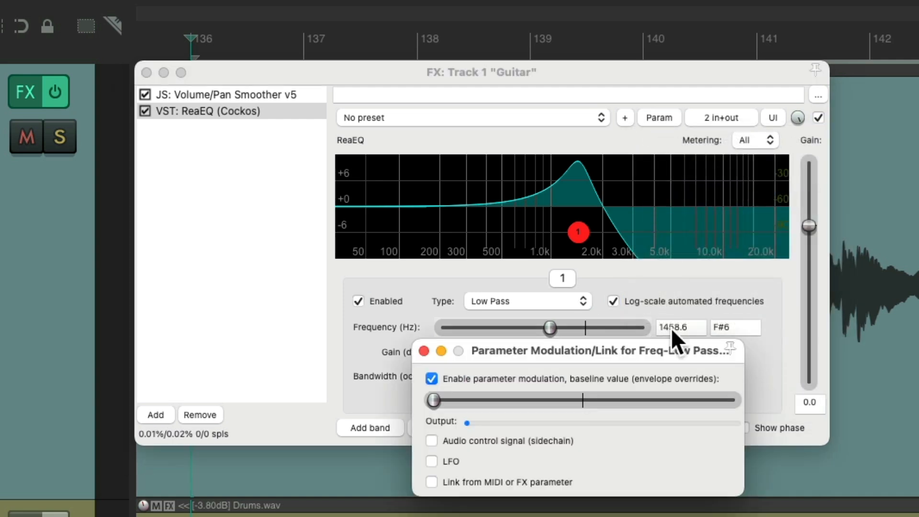
{"action": "left_click", "coordinate": [432, 462]}
{"action": "left_click_drag", "start_coordinate": [603, 423], "coordinate": [492, 427]}
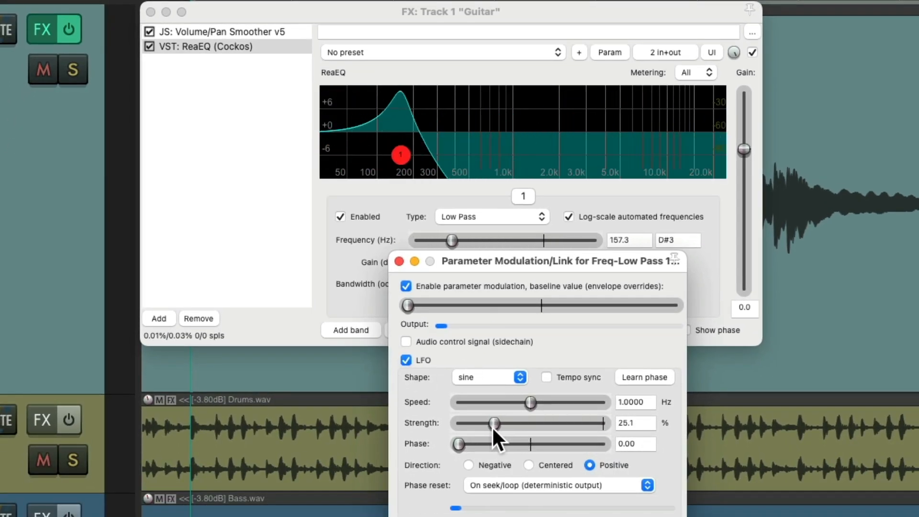
Raise the baseline to just below the middle during playback, and set the LFO strength to 29.9% and speed to 0.5455 Hz.
{"action": "left_click_drag", "start_coordinate": [421, 306], "coordinate": [556, 307]}
{"action": "key", "text": "space"}
{"action": "left_click_drag", "start_coordinate": [531, 402], "coordinate": [494, 401]}
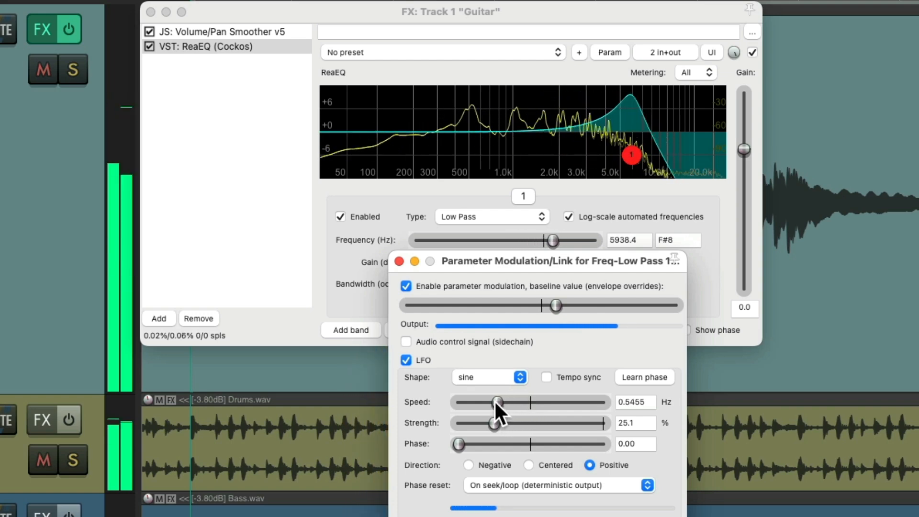
{"action": "left_click_drag", "start_coordinate": [557, 307], "coordinate": [528, 309]}
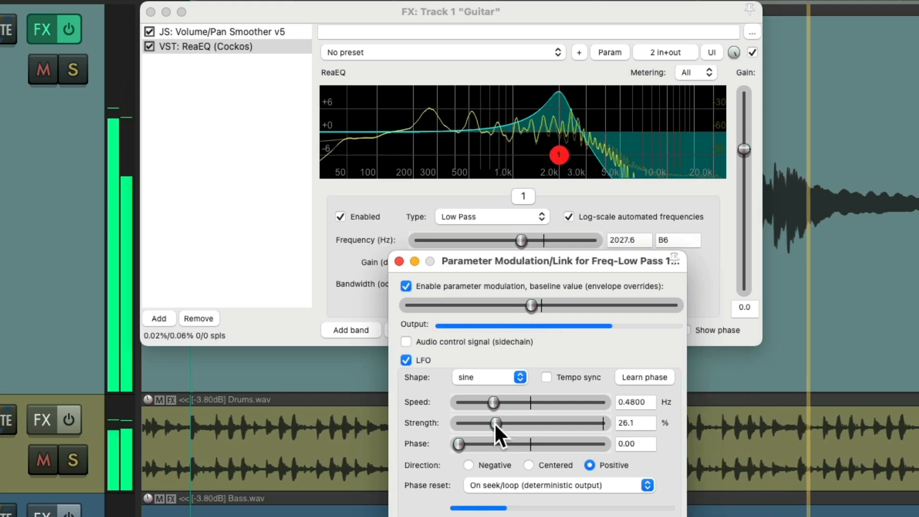
{"action": "mouse_move", "coordinate": [494, 423]}
{"action": "left_mouse_down"}
{"action": "mouse_move", "coordinate": [507, 424]}
{"action": "mouse_move", "coordinate": [497, 408]}
{"action": "left_mouse_up"}
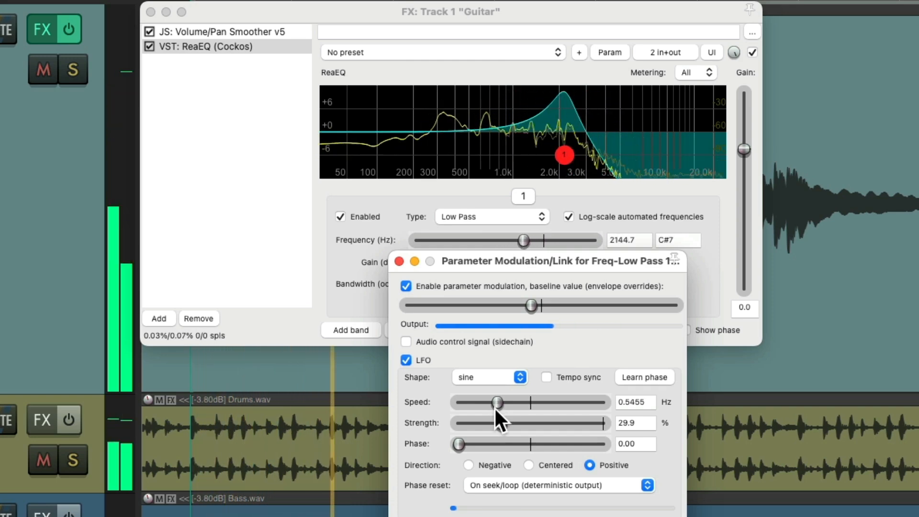
Try the filter LFO with tempo sync at 0.2500 QN and a slightly lower baseline.
{"action": "left_click", "coordinate": [547, 377]}
{"action": "left_click_drag", "start_coordinate": [499, 402], "coordinate": [602, 403]}
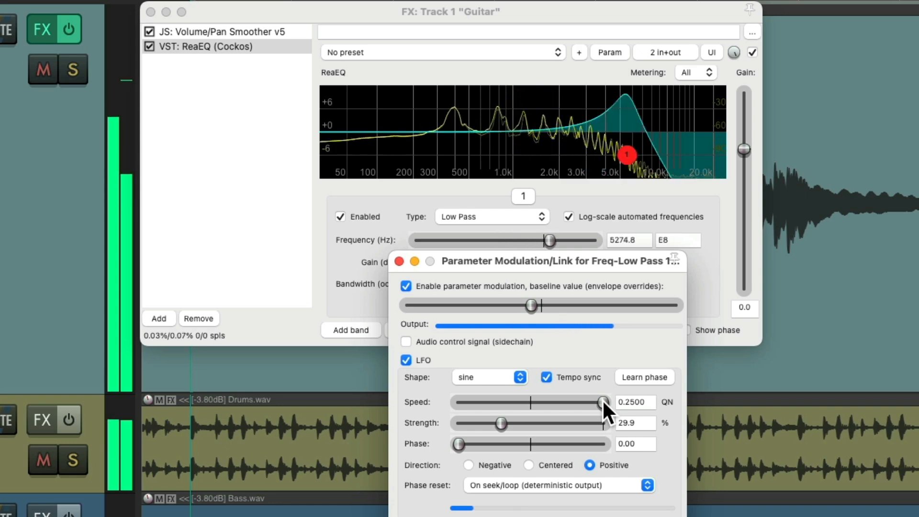
{"action": "mouse_move", "coordinate": [532, 305]}
{"action": "left_mouse_down"}
{"action": "mouse_move", "coordinate": [507, 309]}
{"action": "mouse_move", "coordinate": [517, 308]}
{"action": "left_mouse_up"}
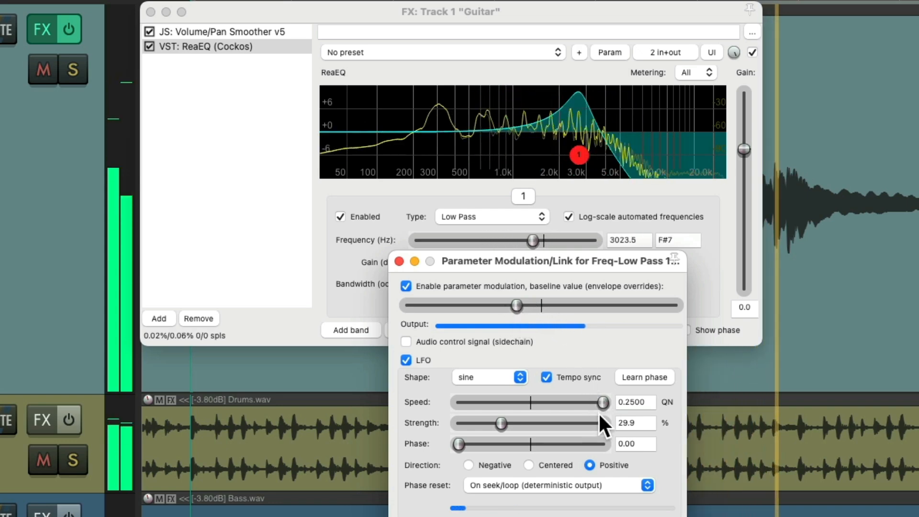
Try a slower synced filter LFO speed of 1.0000 QN, raising the baseline and bringing it back down.
{"action": "left_click_drag", "start_coordinate": [603, 402], "coordinate": [578, 403]}
{"action": "left_click_drag", "start_coordinate": [518, 306], "coordinate": [536, 306]}
{"action": "left_click_drag", "start_coordinate": [579, 402], "coordinate": [533, 408]}
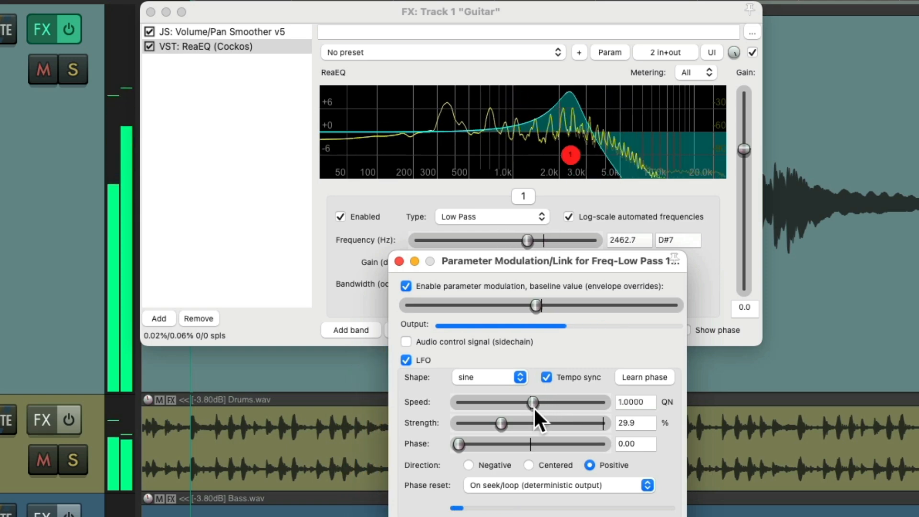
{"action": "left_click_drag", "start_coordinate": [531, 307], "coordinate": [513, 311]}
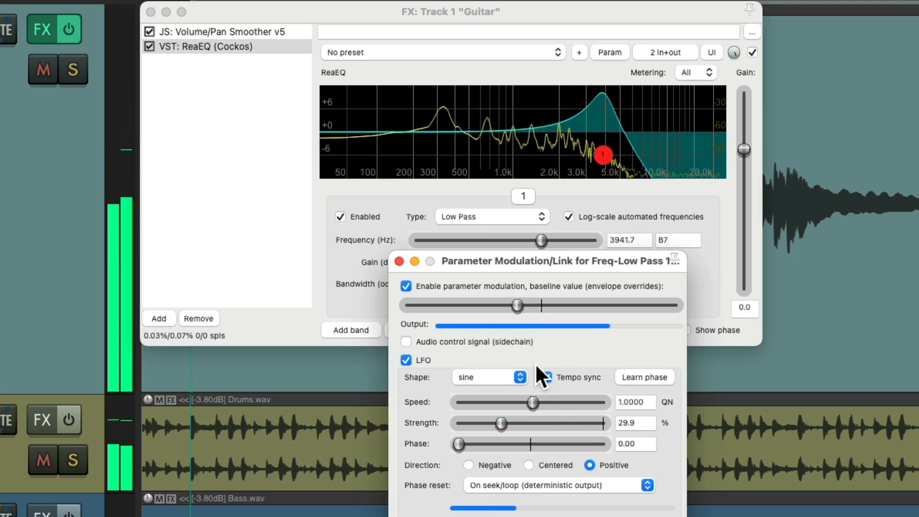
Turn off tempo sync, set the filter LFO speed to 0.7500 Hz and raise the baseline slightly.
{"action": "left_click", "coordinate": [547, 377]}
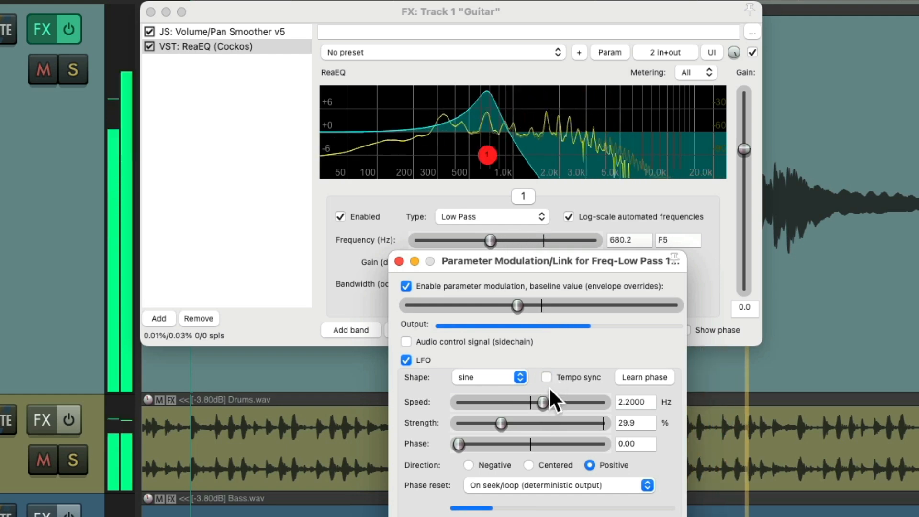
{"action": "left_click_drag", "start_coordinate": [541, 403], "coordinate": [510, 408]}
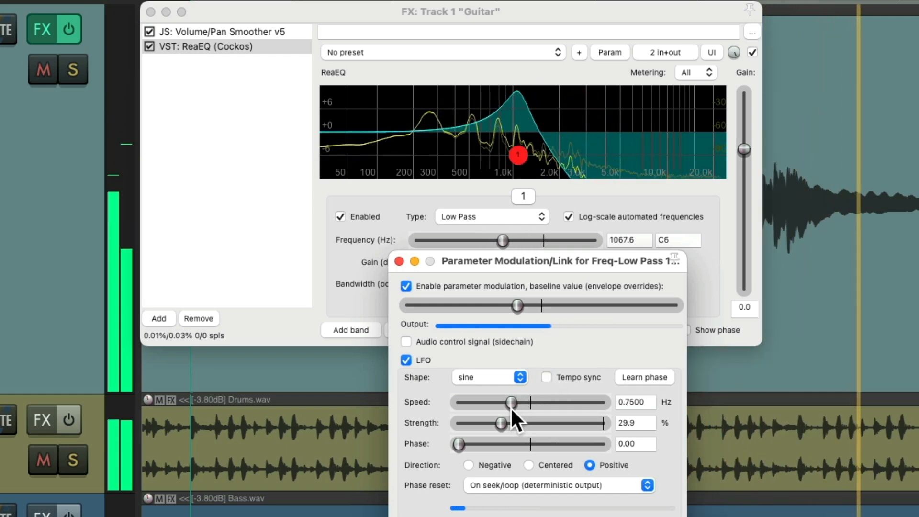
{"action": "mouse_move", "coordinate": [518, 305]}
{"action": "left_mouse_down"}
{"action": "mouse_move", "coordinate": [534, 306]}
{"action": "mouse_move", "coordinate": [526, 306]}
{"action": "left_mouse_up"}
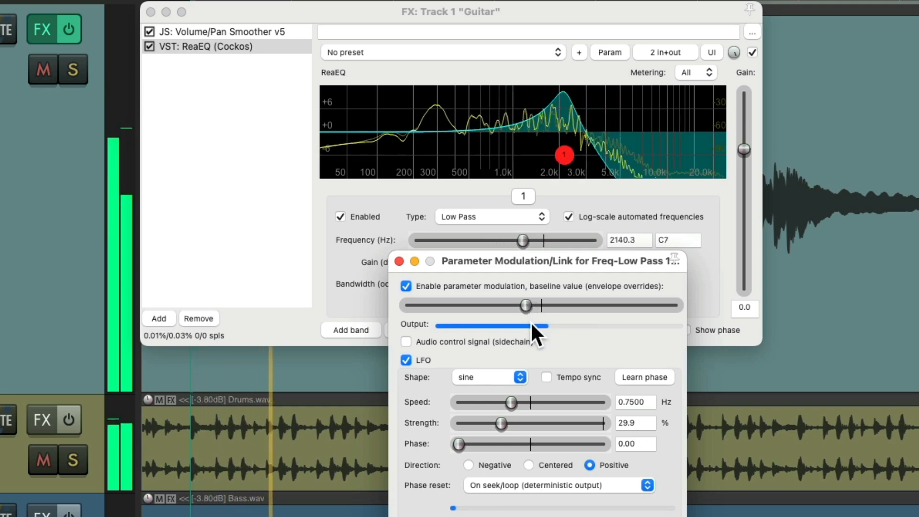
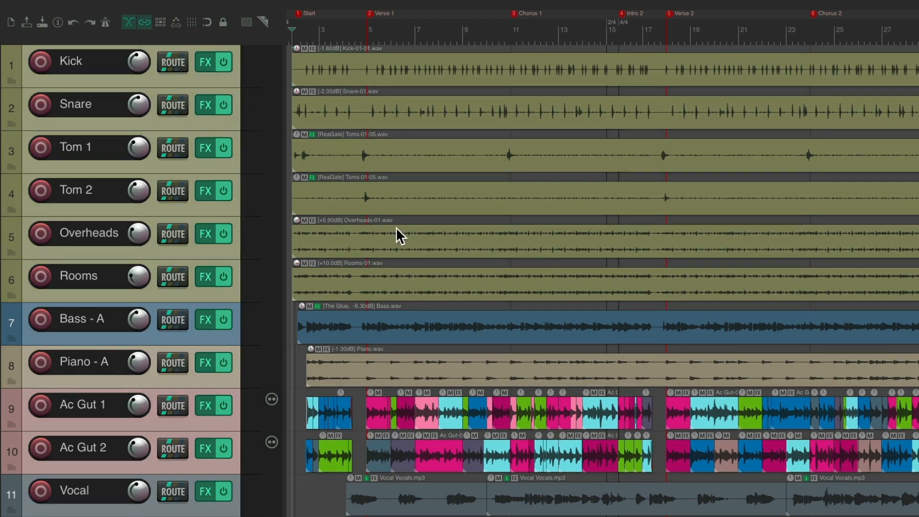
Show the volume envelopes on all of the selected tracks.
{"action": "key", "text": "v"}
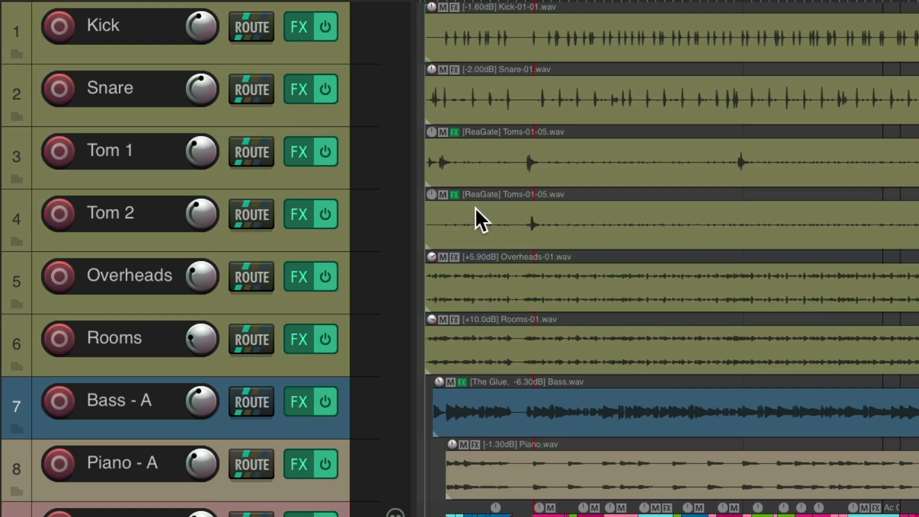
{"action": "scroll", "coordinate": [518, 316], "scroll_direction": "down", "scroll_amount": 3}
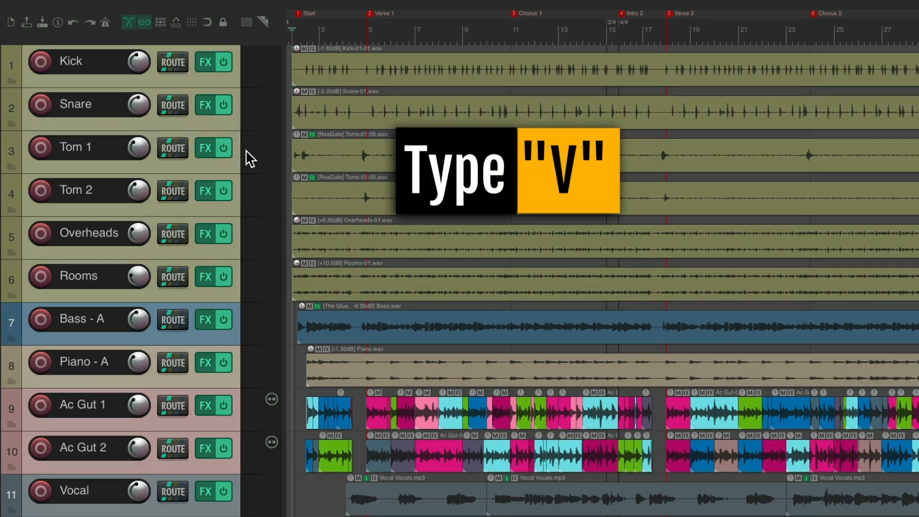
{"action": "key", "text": "v"}
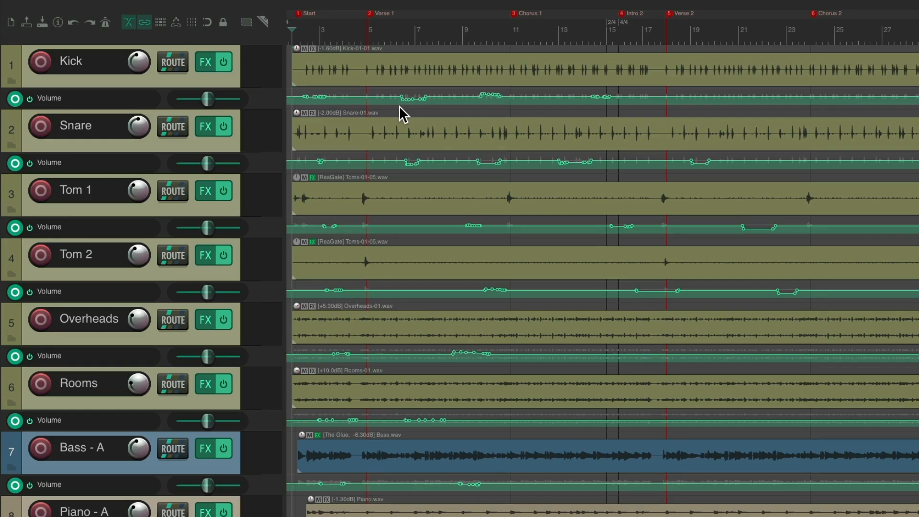
Filter the actions by "remove all env", run "SWS/S&M: Remove all envelopes for selected tracks", and undo and redo the removal.
{"action": "key", "text": "question"}
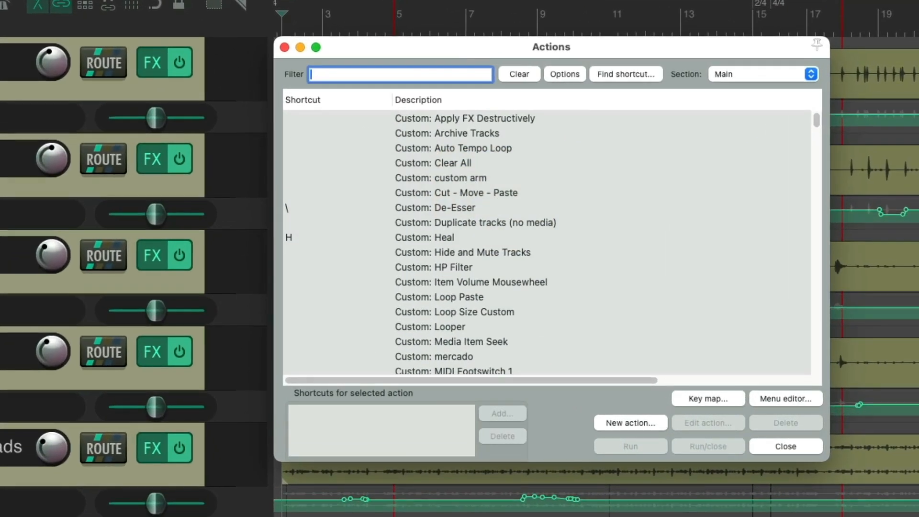
{"action": "type", "text": "remove all env"}
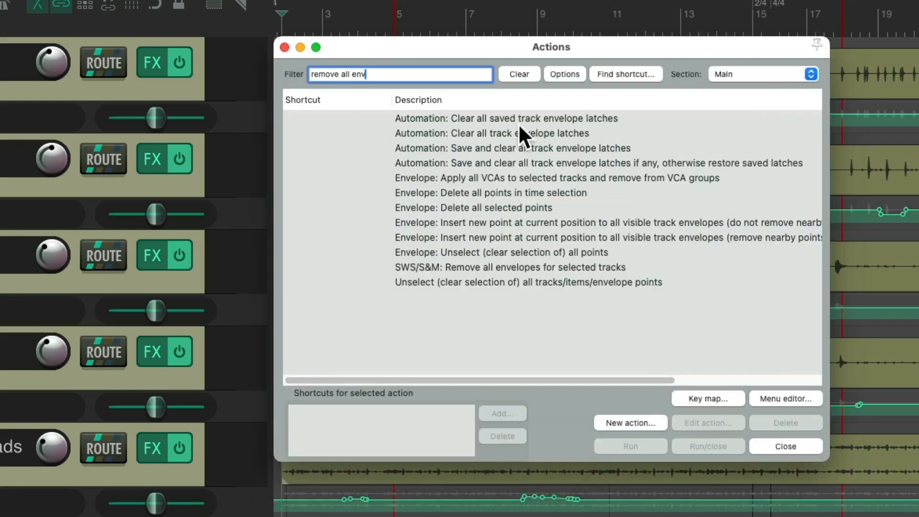
{"action": "left_click", "coordinate": [551, 268]}
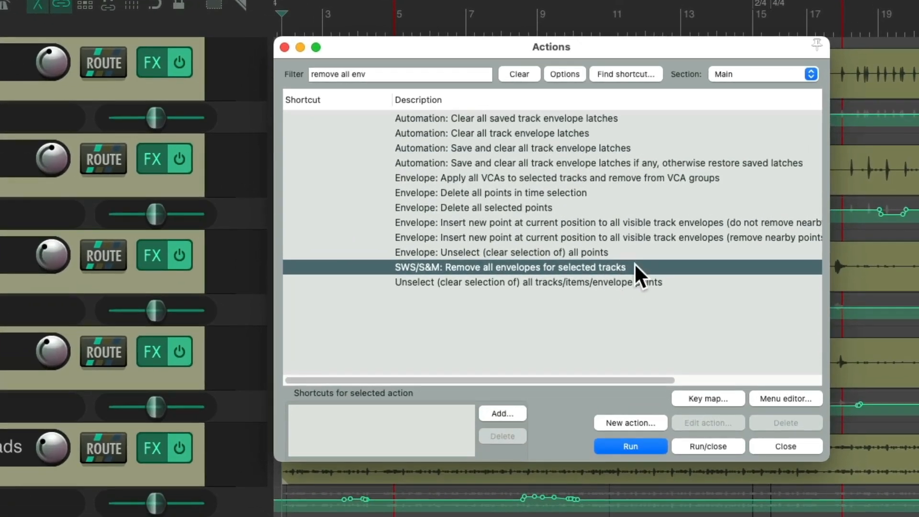
{"action": "double_click", "coordinate": [637, 266]}
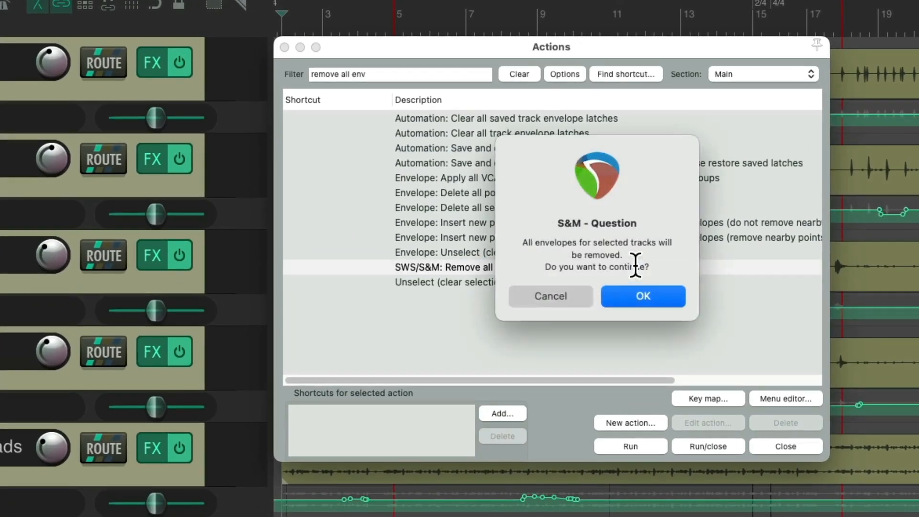
{"action": "left_click", "coordinate": [653, 297]}
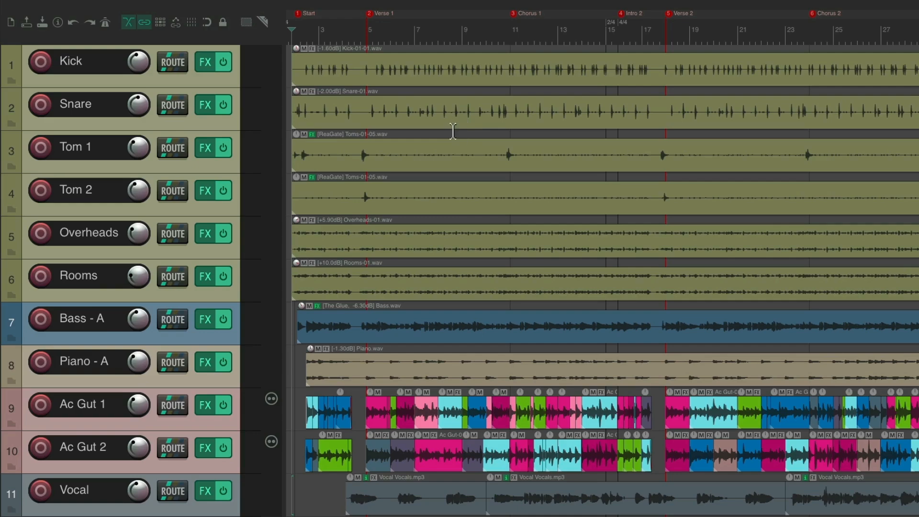
{"action": "key", "text": "ctrl+z"}
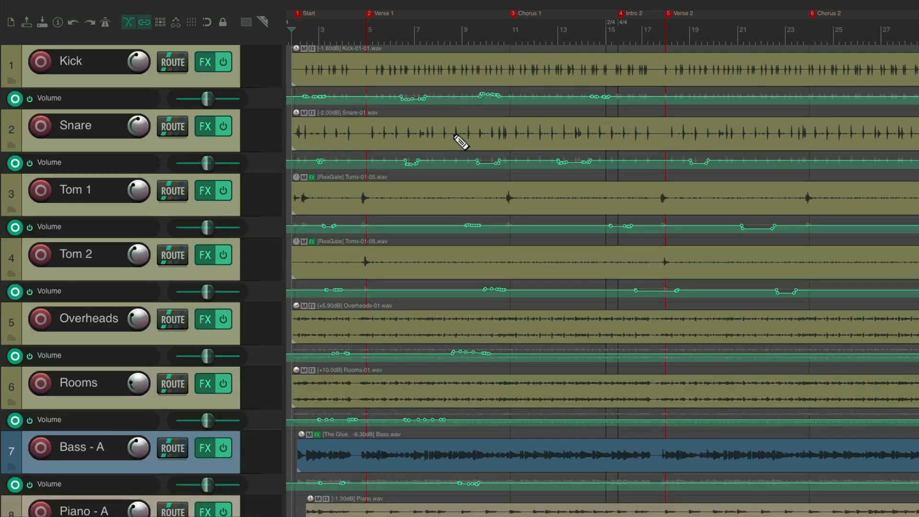
{"action": "key", "text": "ctrl+shift+z"}
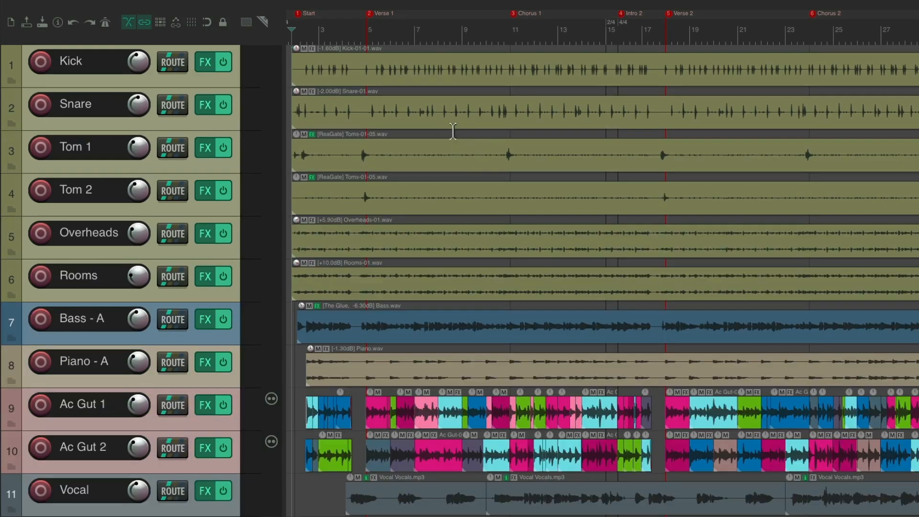
Open the mixer, pull all track faders down together to -inf dB and reset them to 0.00 dB.
{"action": "key", "text": "ctrl+m"}
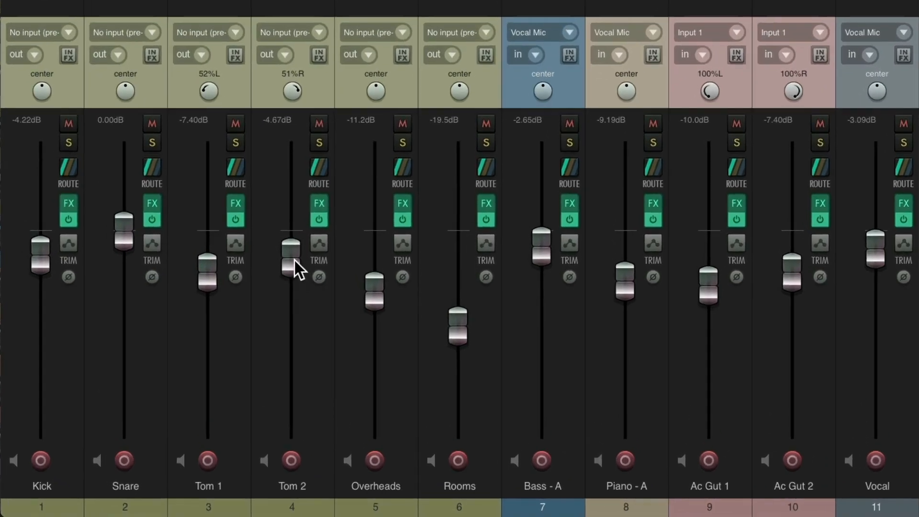
{"action": "left_click_drag", "start_coordinate": [326, 309], "coordinate": [330, 358]}
{"action": "left_click_drag", "start_coordinate": [307, 327], "coordinate": [306, 277]}
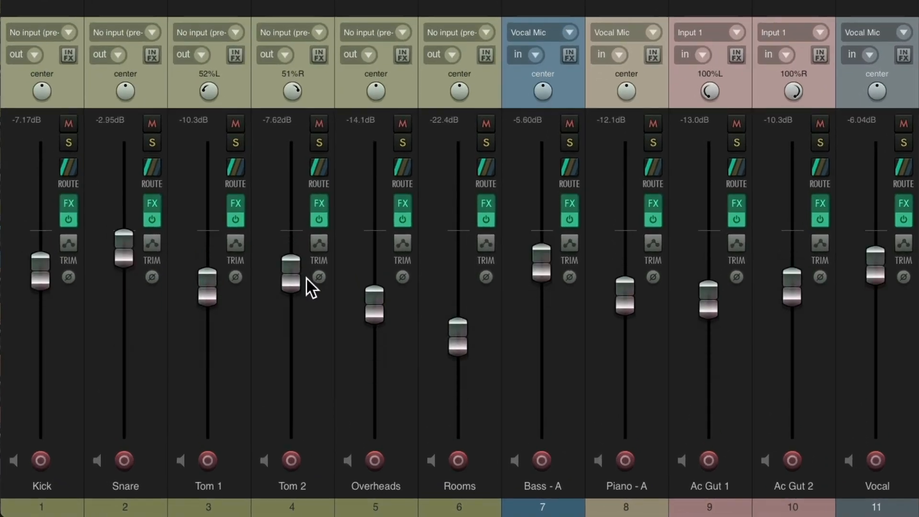
{"action": "left_click_drag", "start_coordinate": [125, 247], "coordinate": [120, 444]}
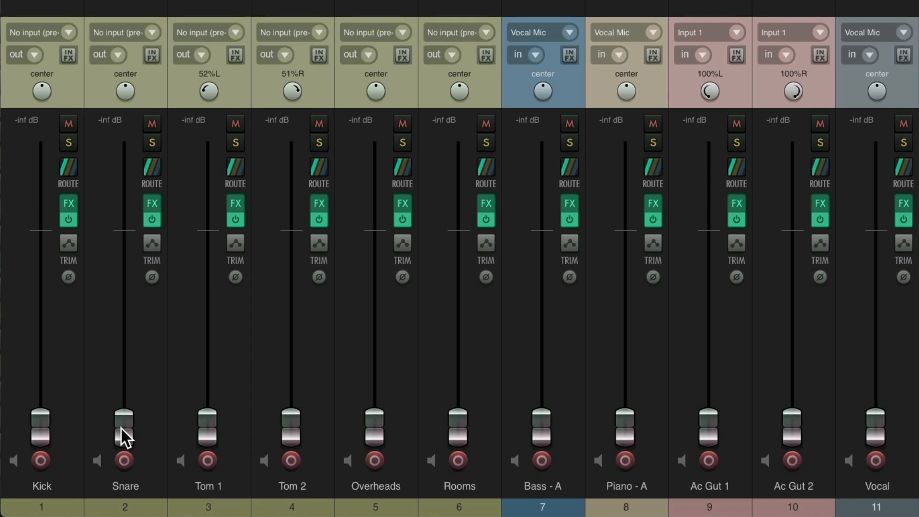
{"action": "mouse_move", "coordinate": [121, 427]}
{"action": "left_mouse_down"}
{"action": "mouse_move", "coordinate": [121, 374]}
{"action": "mouse_move", "coordinate": [122, 431]}
{"action": "left_mouse_up"}
{"action": "left_click", "coordinate": [121, 426], "text": "shift"}
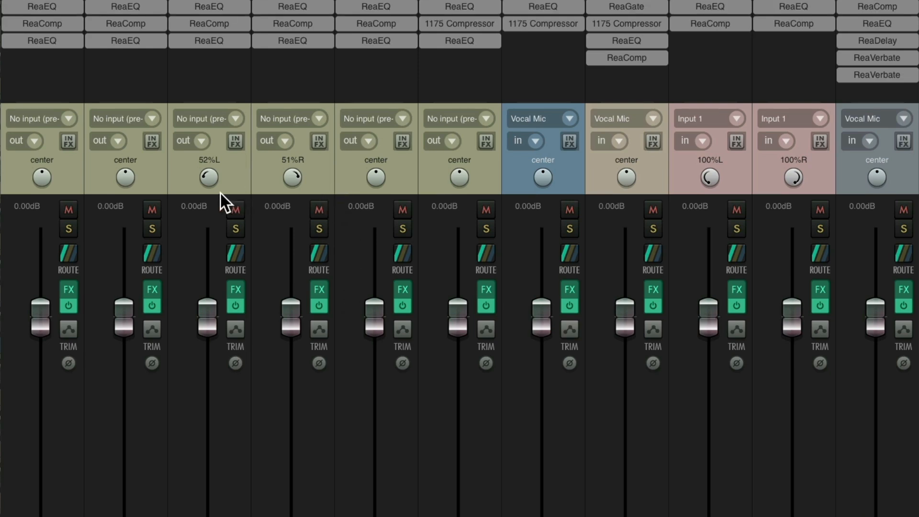
Pan all tracks together to 46%L and reset their pans to center.
{"action": "left_click_drag", "start_coordinate": [207, 177], "coordinate": [208, 129]}
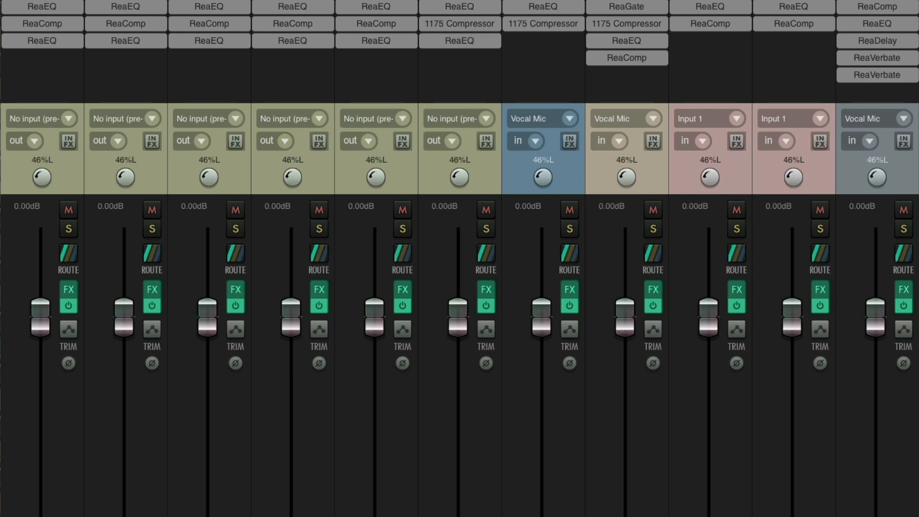
{"action": "double_click", "coordinate": [208, 177]}
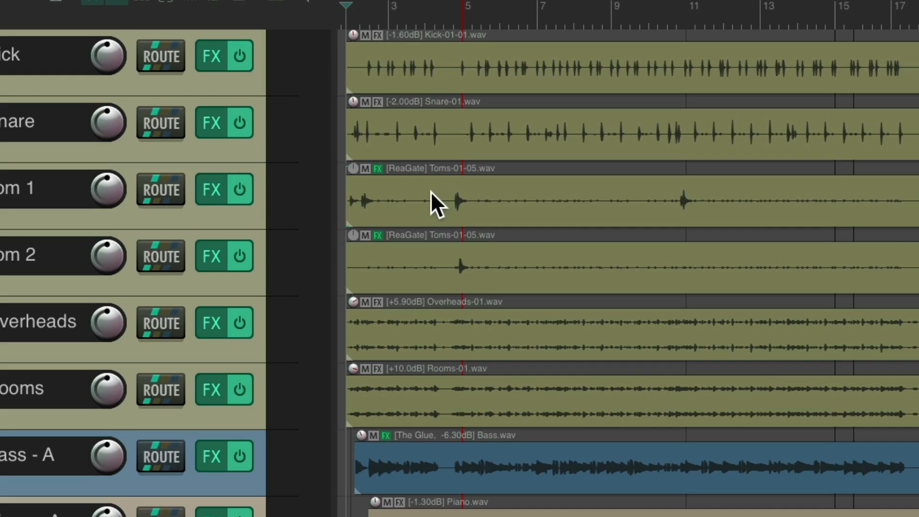
Select all media items, filter the actions by "remove all fx" and apply "SWS/S&M: Clear FX chain for selected items, all takes".
{"action": "left_click", "coordinate": [430, 191]}
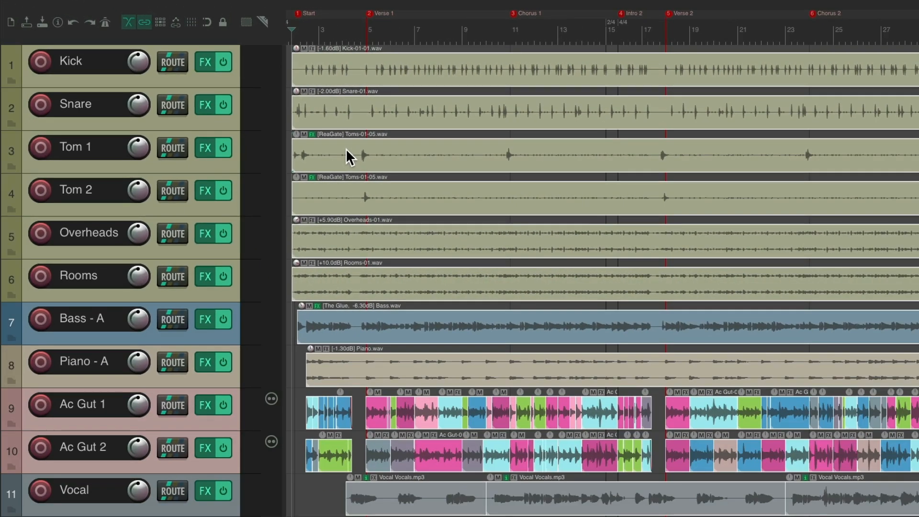
{"action": "key", "text": "question"}
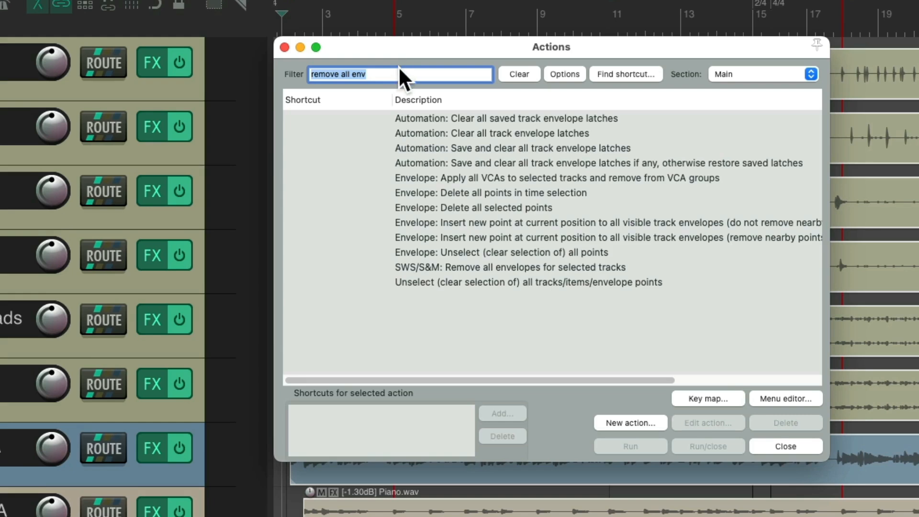
{"action": "left_click", "coordinate": [399, 68]}
{"action": "key", "text": "BackSpace"}
{"action": "key", "text": "BackSpace"}
{"action": "key", "text": "BackSpace"}
{"action": "type", "text": "fx"}
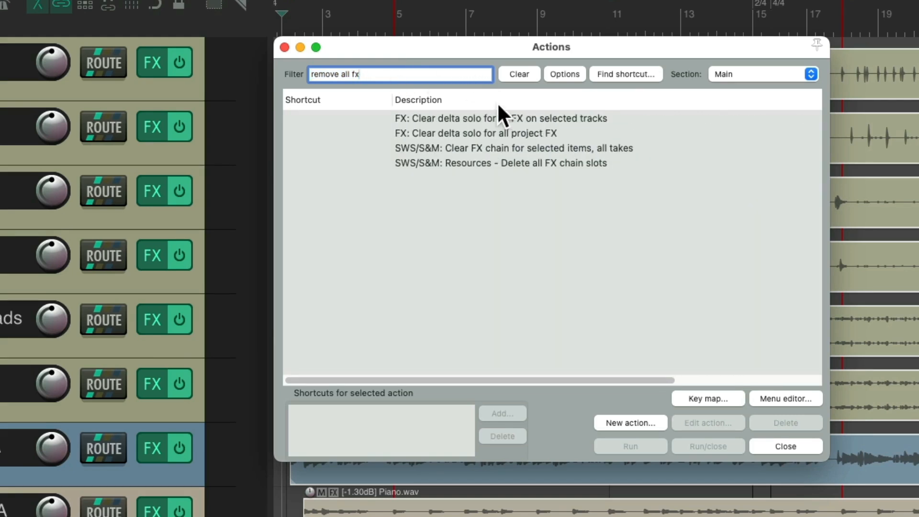
{"action": "left_click", "coordinate": [495, 148]}
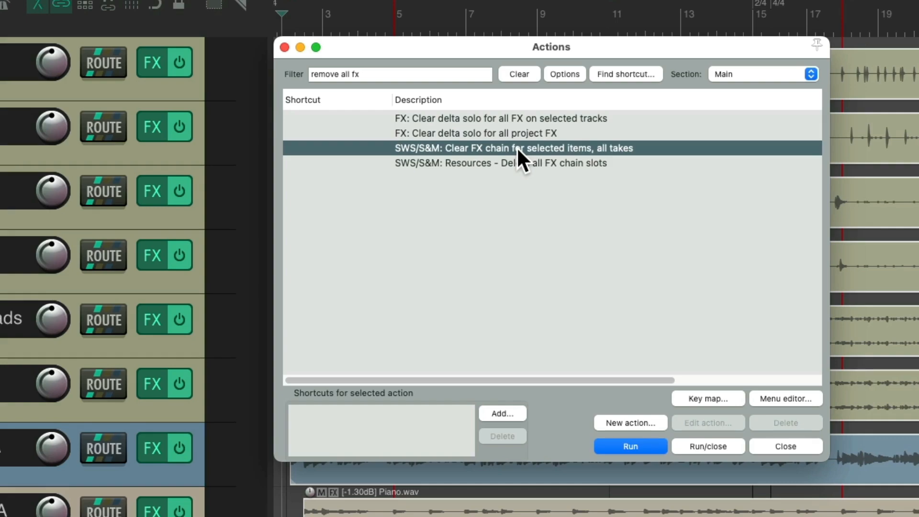
{"action": "key", "text": "Escape"}
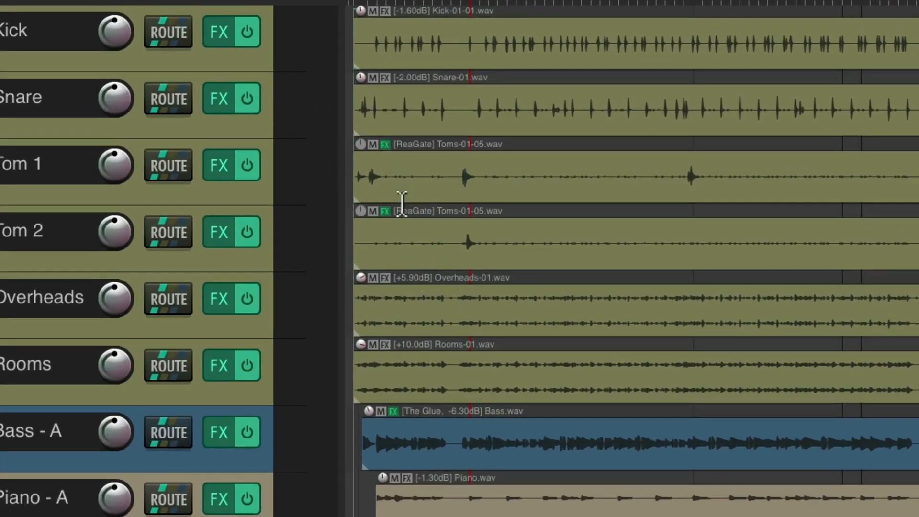
{"action": "key", "text": "super+shift+z"}
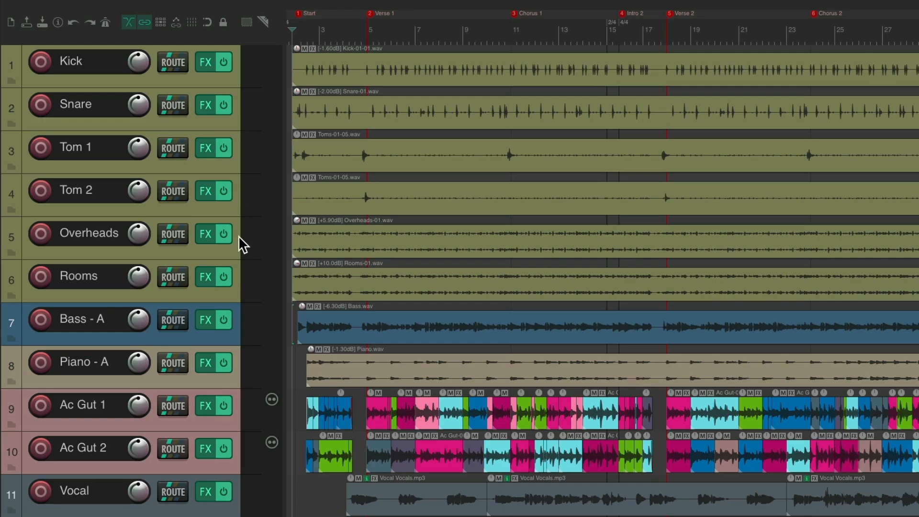
Check the track plug-ins in the mixer and try removing the FX chains from the Kick and Snare tracks individually.
{"action": "key", "text": "super+m"}
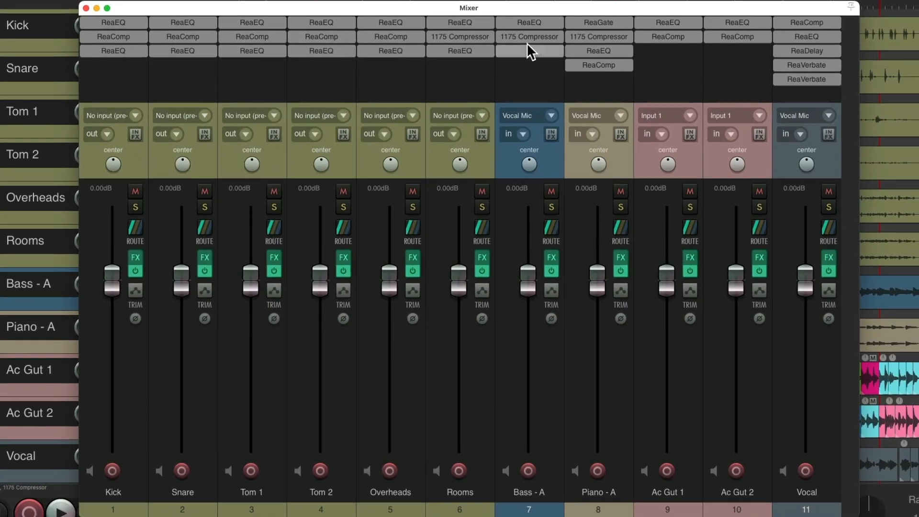
{"action": "key", "text": "super+m"}
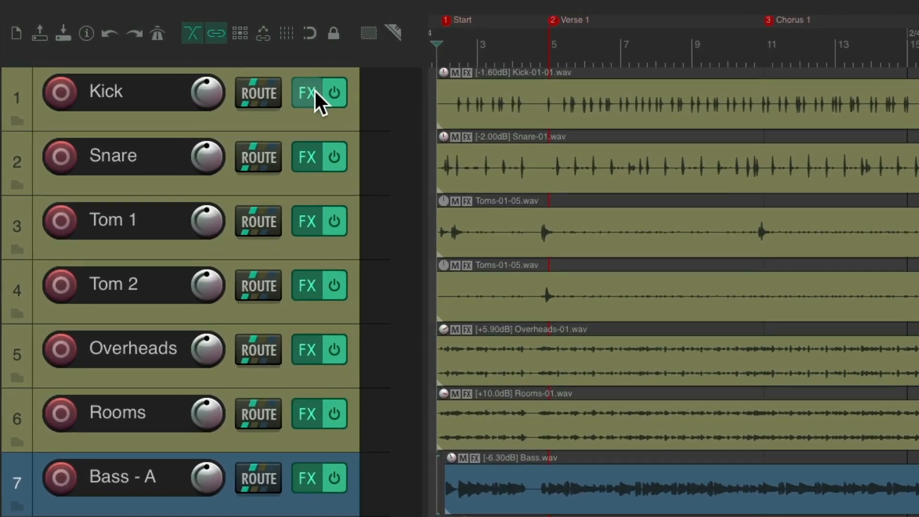
{"action": "left_click", "coordinate": [314, 89]}
{"action": "left_click", "coordinate": [306, 163]}
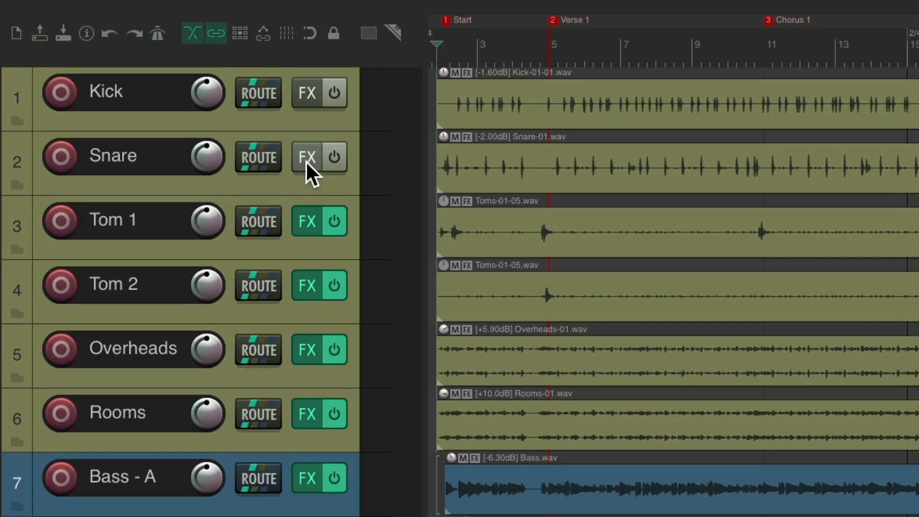
{"action": "left_click", "coordinate": [305, 159]}
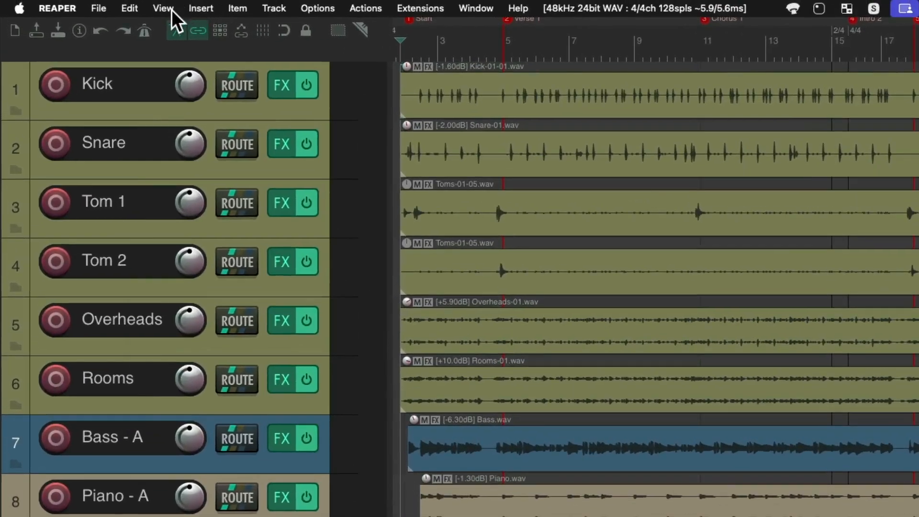
Open the Project Bay's FX list and remove every plug-in used in the project.
{"action": "left_click", "coordinate": [165, 8]}
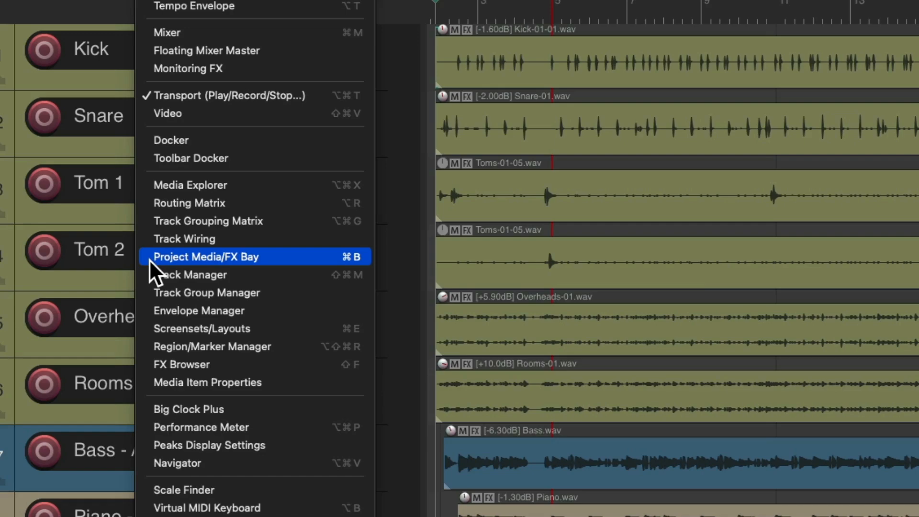
{"action": "left_click", "coordinate": [150, 261]}
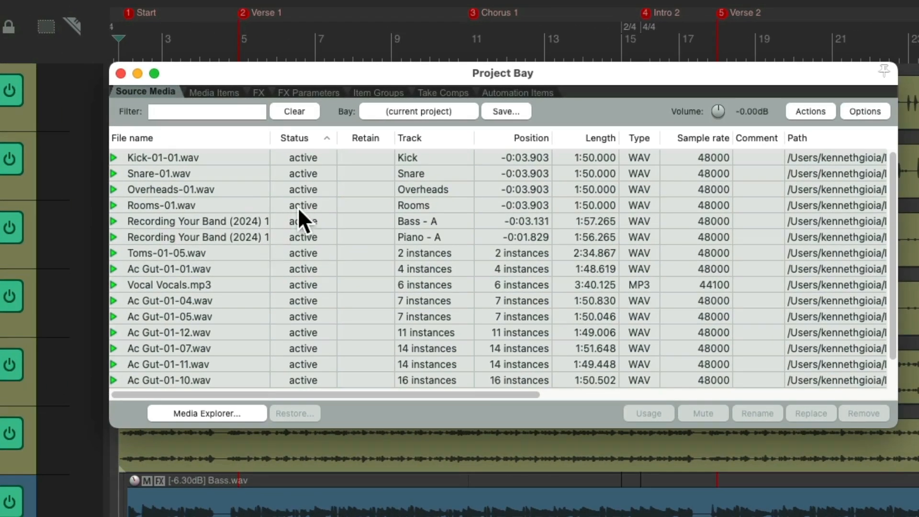
{"action": "left_click", "coordinate": [205, 93]}
{"action": "left_click", "coordinate": [254, 92]}
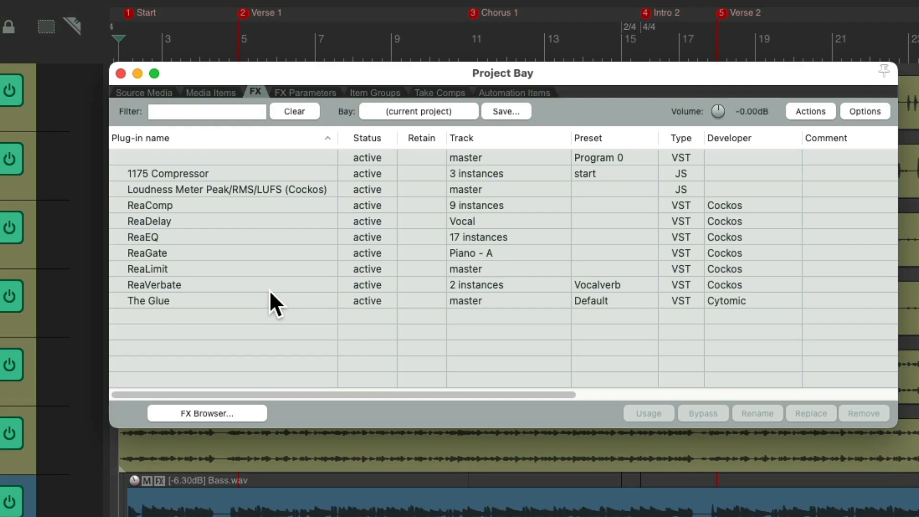
{"action": "left_click", "coordinate": [280, 179]}
{"action": "key", "text": "super+a"}
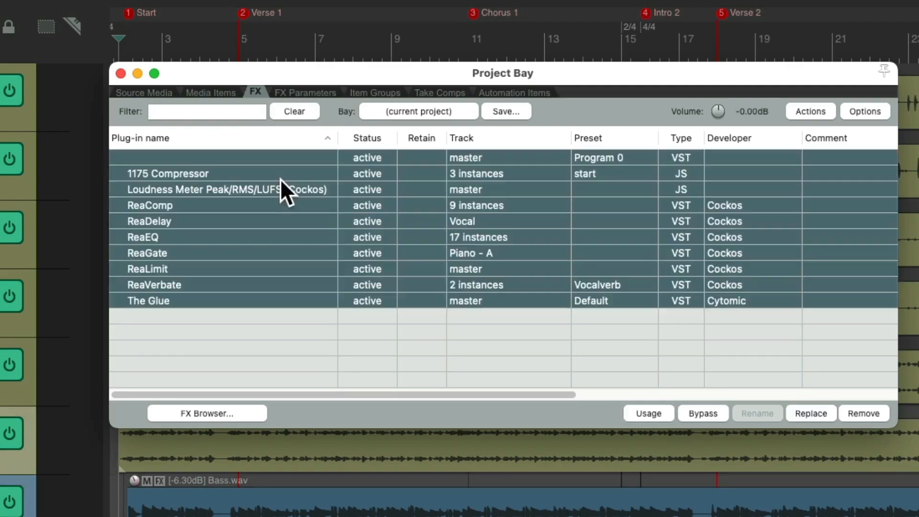
{"action": "key", "text": "Delete"}
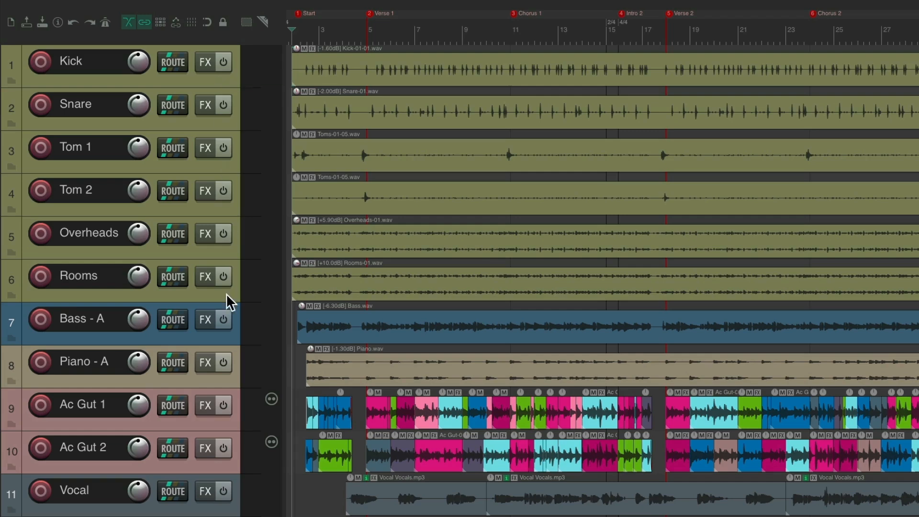
Open the mixer again, pull all track faders down together to -inf dB and reset their volumes.
{"action": "key", "text": "super+m"}
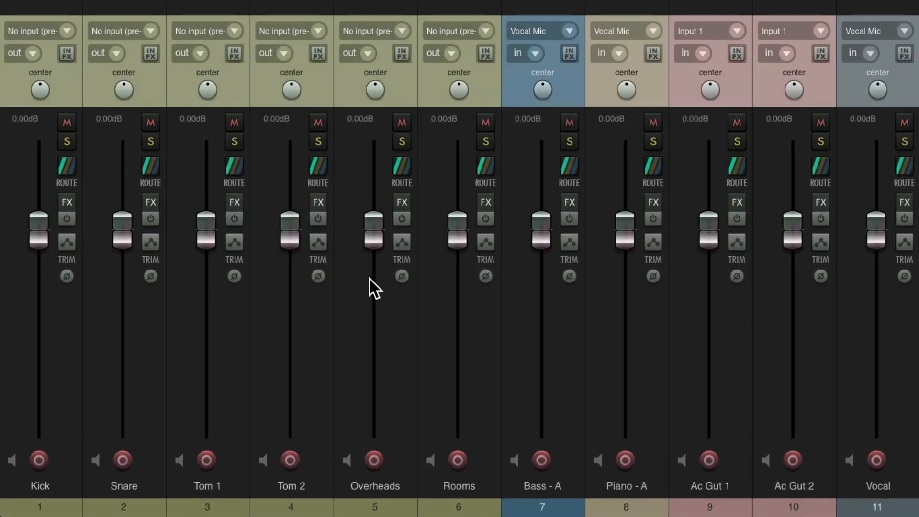
{"action": "left_click_drag", "start_coordinate": [376, 239], "coordinate": [404, 441]}
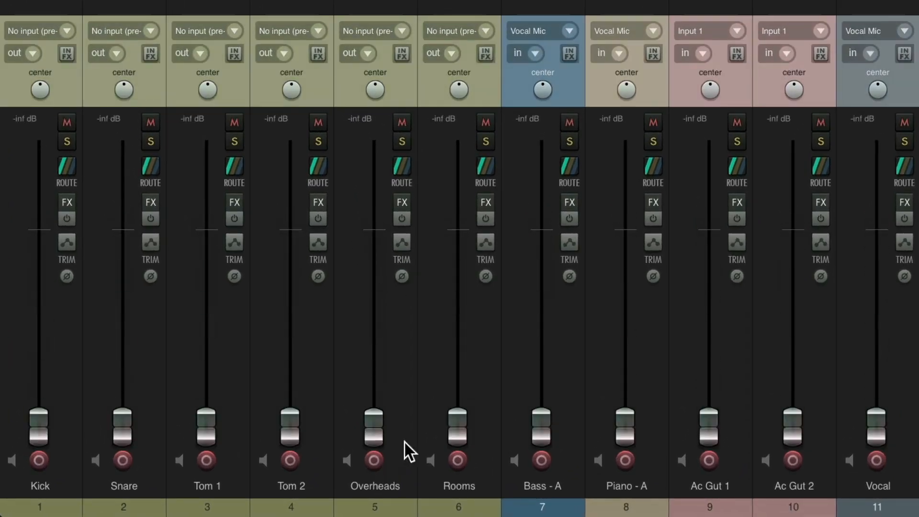
{"action": "left_click", "coordinate": [372, 424], "text": "alt"}
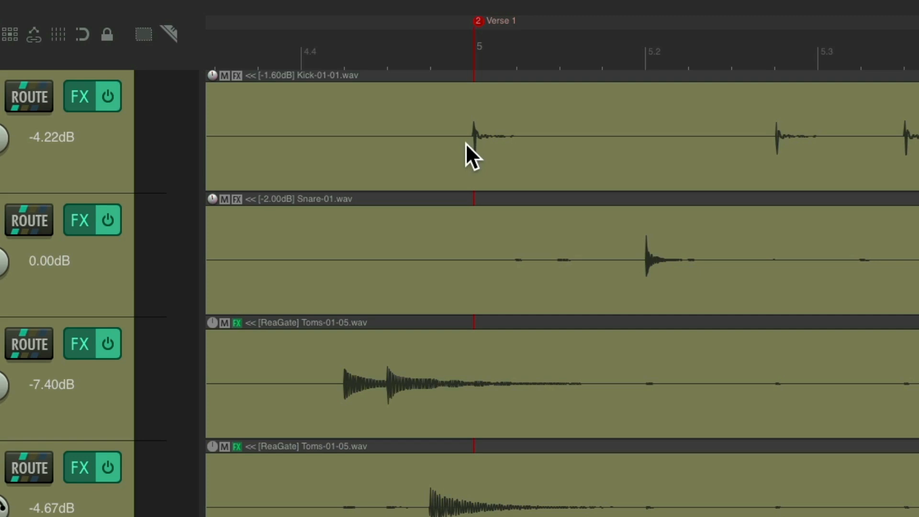
Split the Kick, Snare and Tom 1 items one at a time at the edit cursor, each just before a drum hit.
{"action": "left_click", "coordinate": [466, 144]}
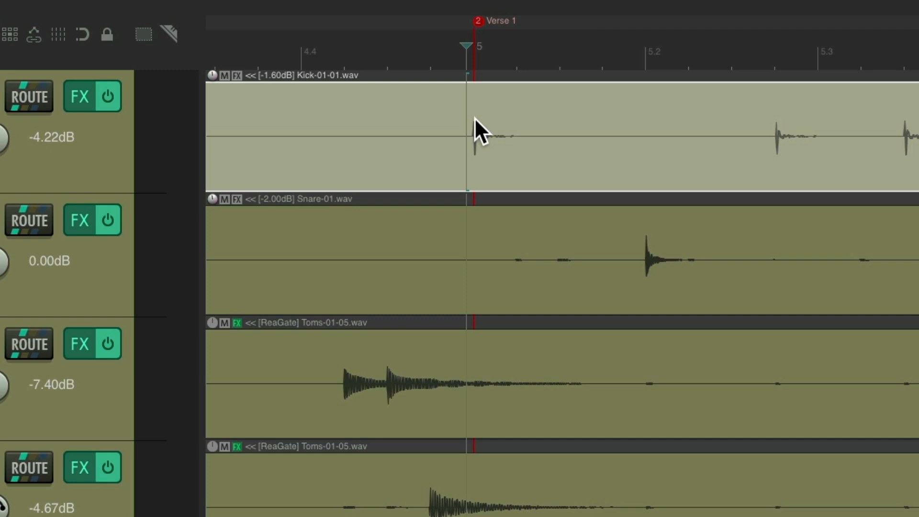
{"action": "key", "text": "s"}
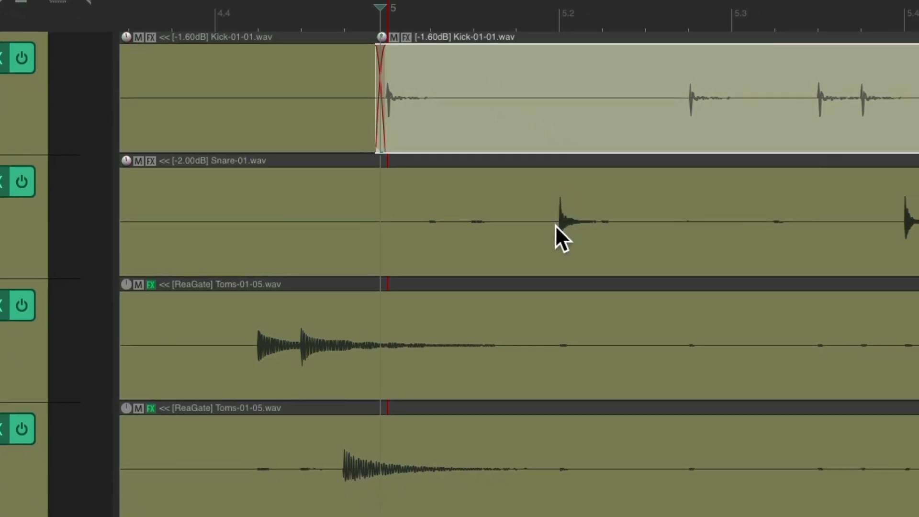
{"action": "left_click", "coordinate": [639, 272]}
{"action": "key", "text": "s"}
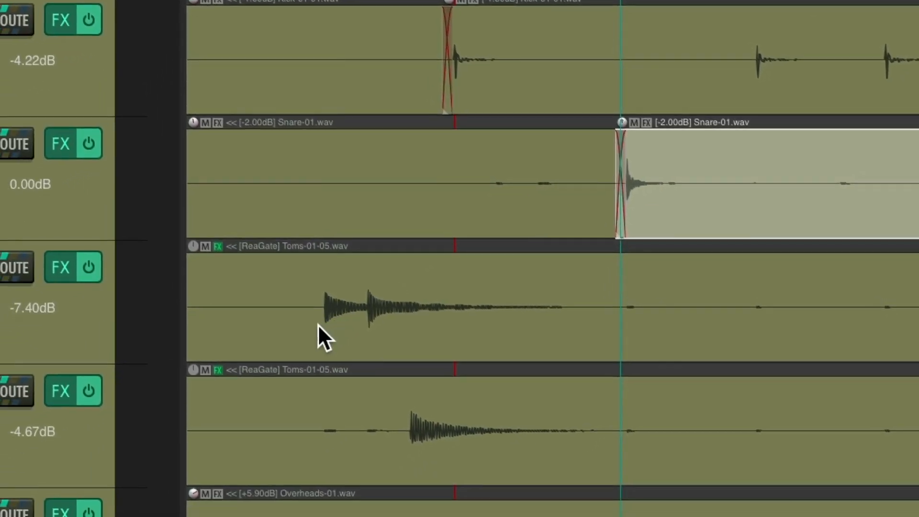
{"action": "left_click", "coordinate": [253, 364]}
{"action": "key", "text": "s"}
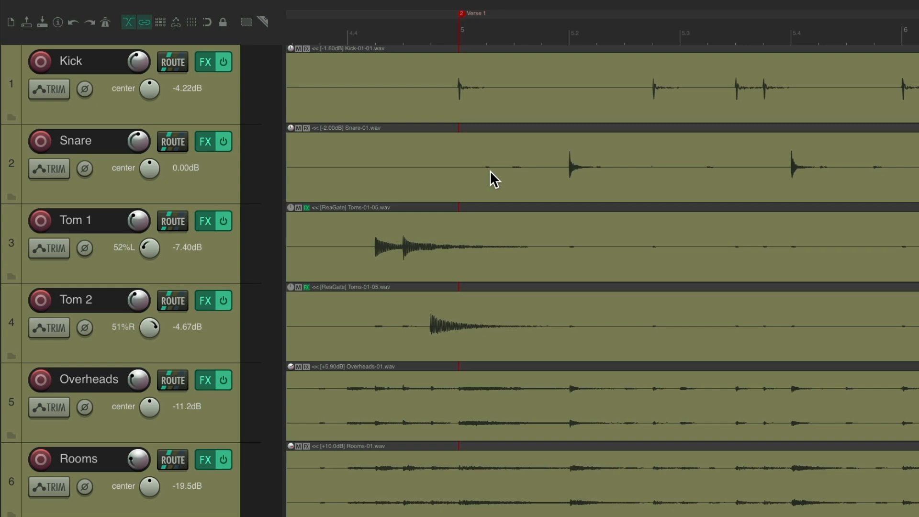
Filter the actions by "split" and find "Item: Split items at edit or play cursor (select right)", the action assigned to S.
{"action": "key", "text": "shift+slash"}
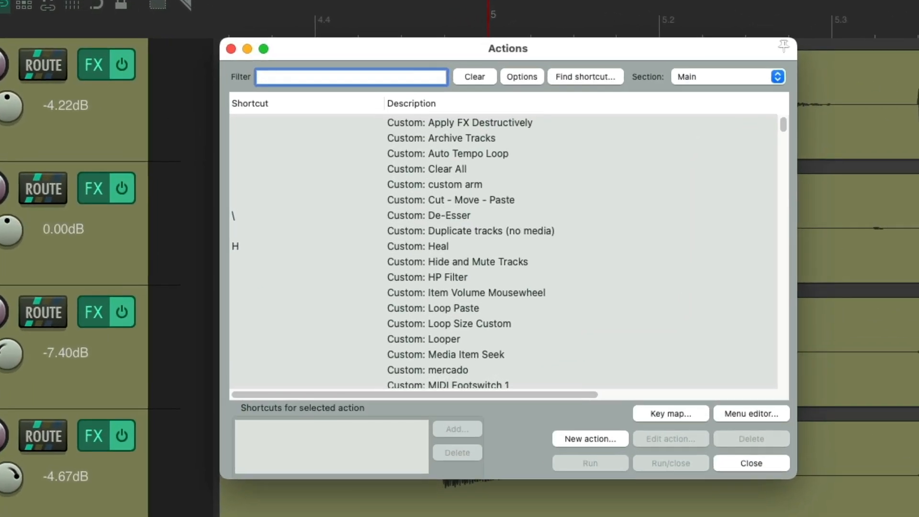
{"action": "type", "text": "split"}
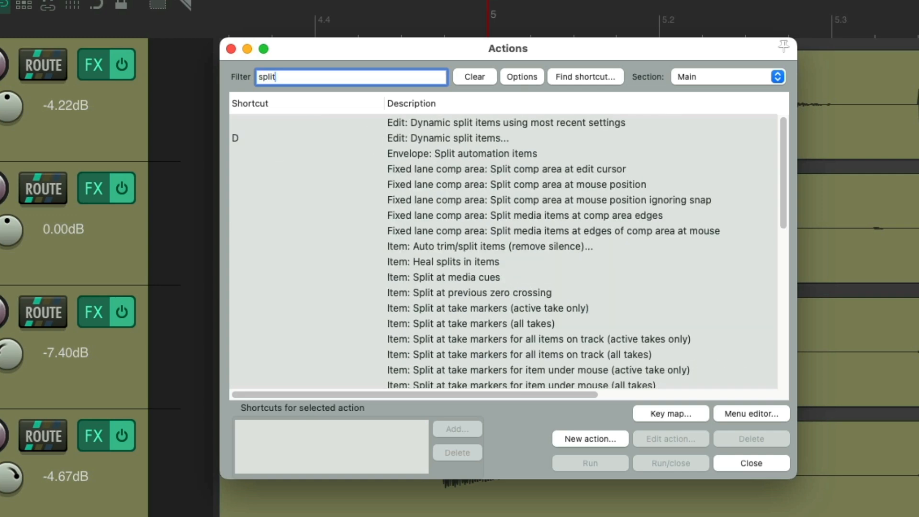
{"action": "scroll", "coordinate": [508, 246], "scroll_direction": "down", "scroll_amount": 5}
{"action": "scroll", "coordinate": [508, 248], "scroll_direction": "down", "scroll_amount": 2}
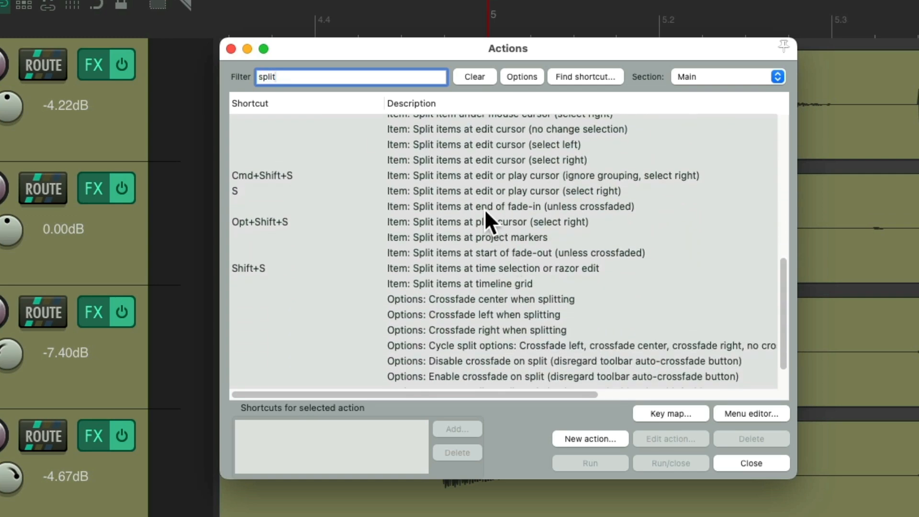
{"action": "left_click", "coordinate": [476, 191]}
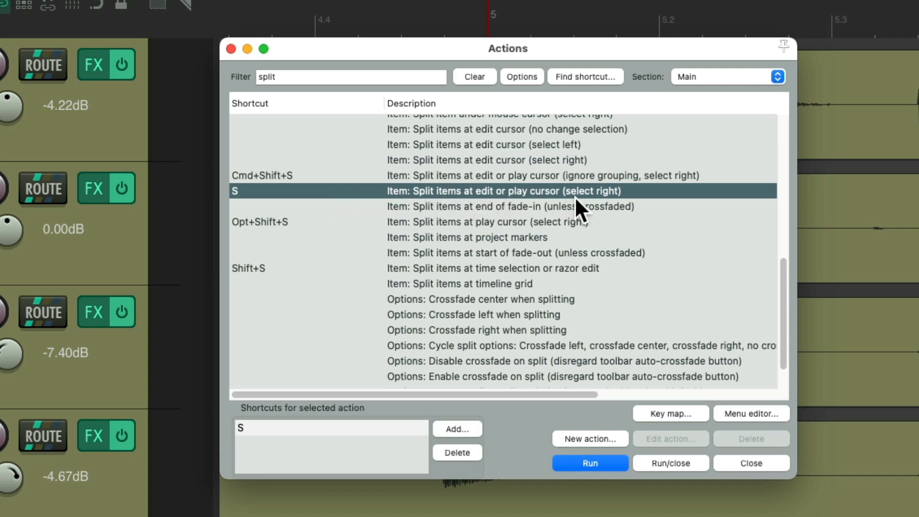
Assign the S shortcut to "Item: Split item under mouse cursor (select right)" instead.
{"action": "scroll", "coordinate": [574, 196], "scroll_direction": "up", "scroll_amount": 4}
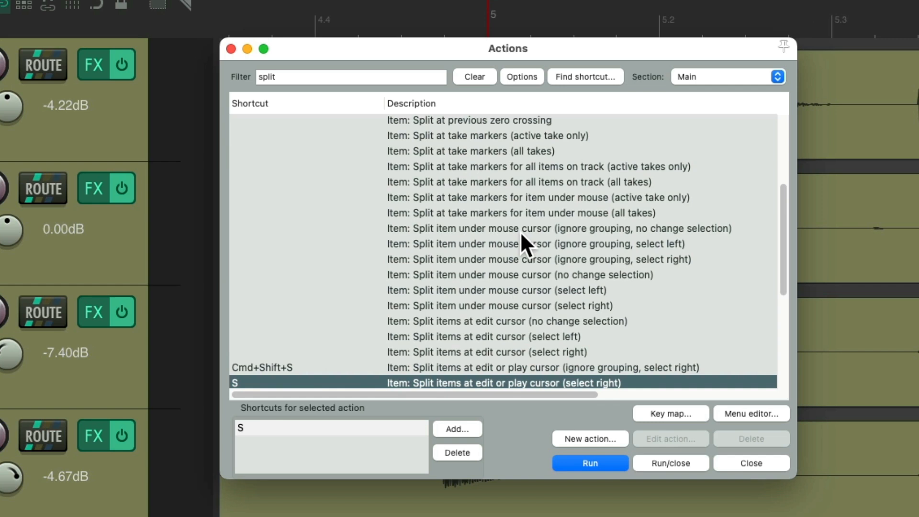
{"action": "left_click", "coordinate": [537, 306]}
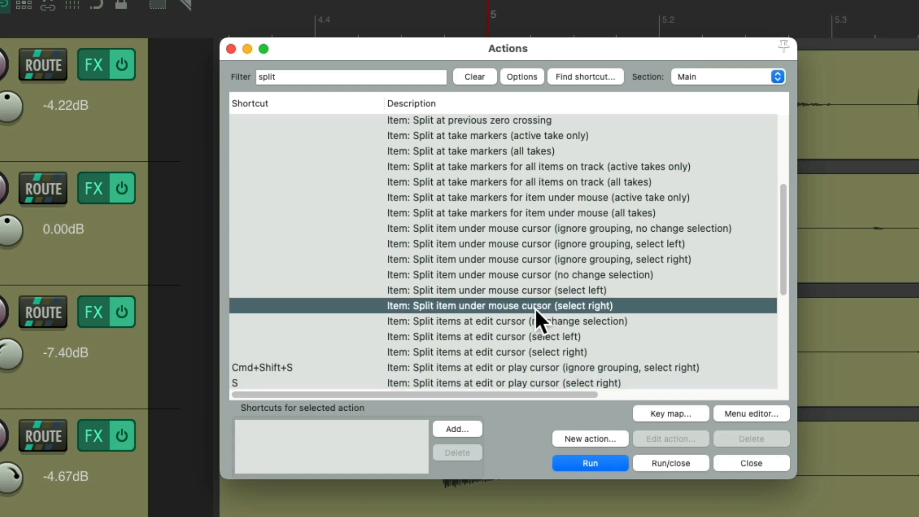
{"action": "left_click", "coordinate": [466, 428]}
{"action": "key", "text": "s"}
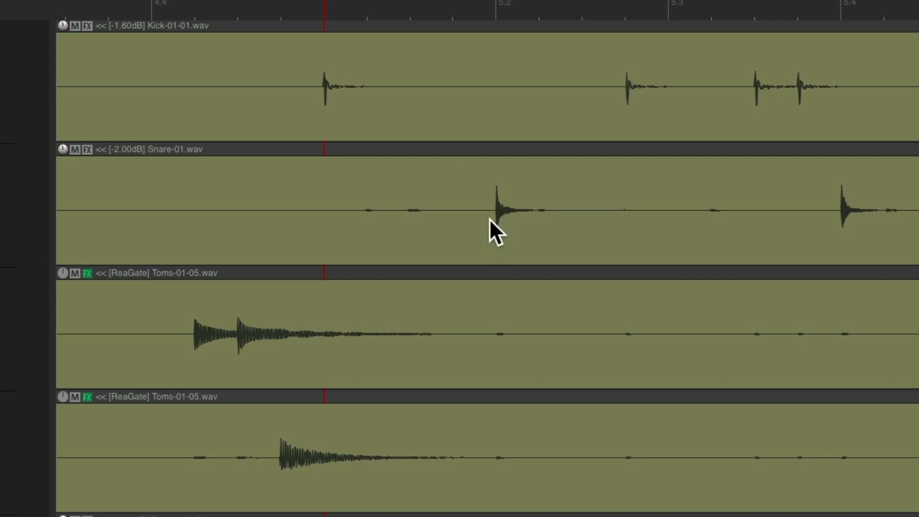
Split the Snare and Kick items at several points under the mouse cursor, without placing the edit cursor.
{"action": "key", "text": "s"}
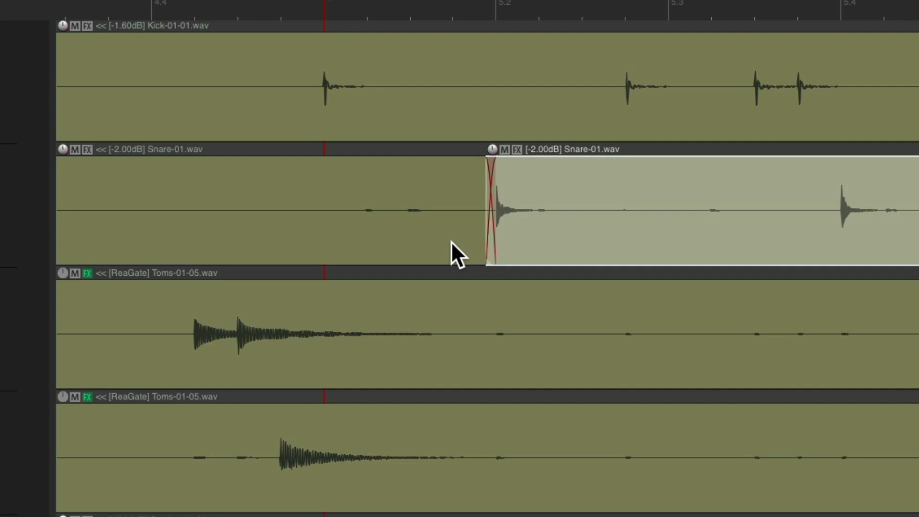
{"action": "key", "text": "s"}
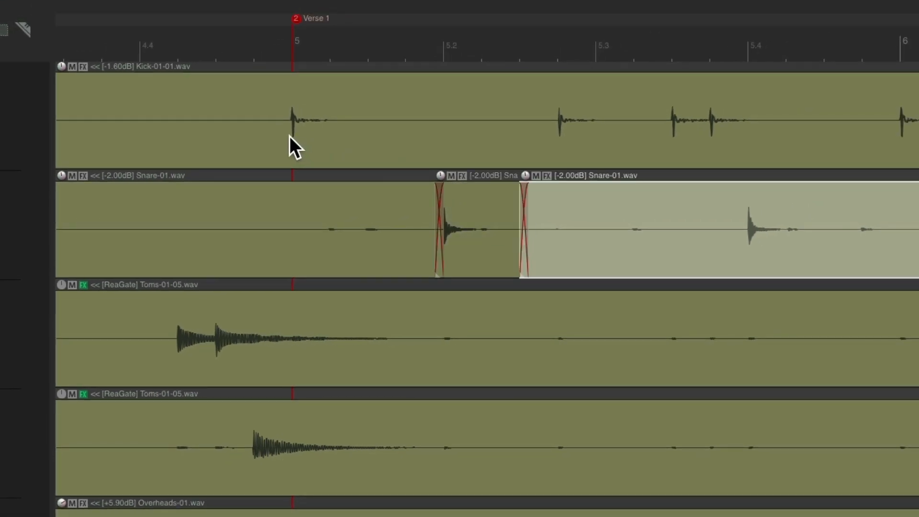
{"action": "key", "text": "s"}
{"action": "key", "text": "s"}
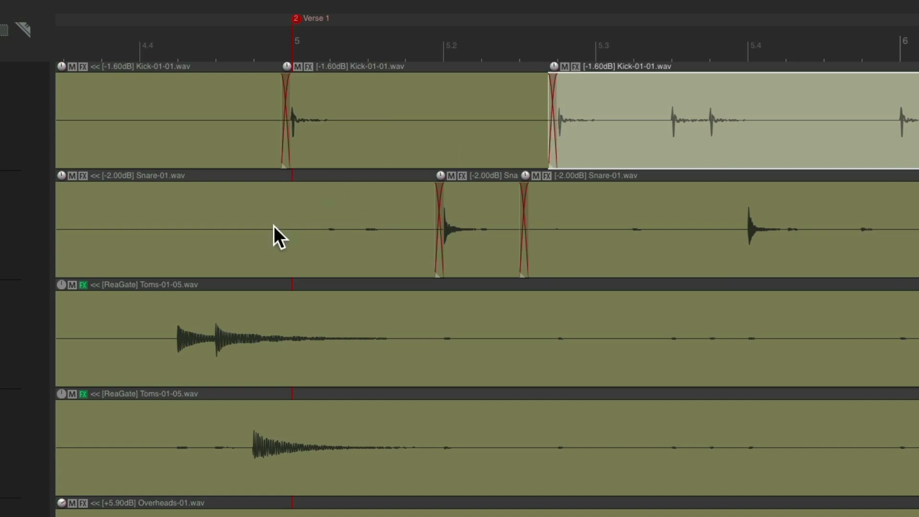
{"action": "key", "text": "s"}
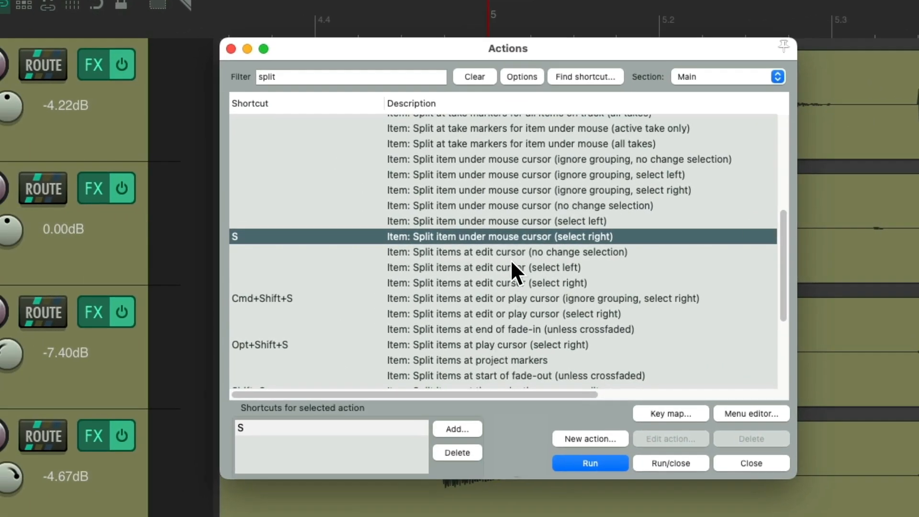
Reassign the S shortcut to "Item: Split item under mouse cursor (no change selection)".
{"action": "left_click", "coordinate": [520, 221]}
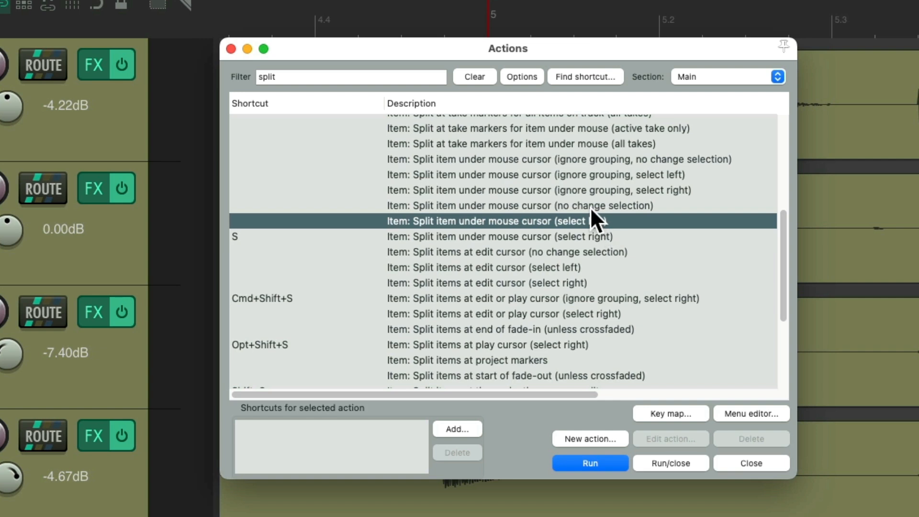
{"action": "left_click", "coordinate": [590, 206]}
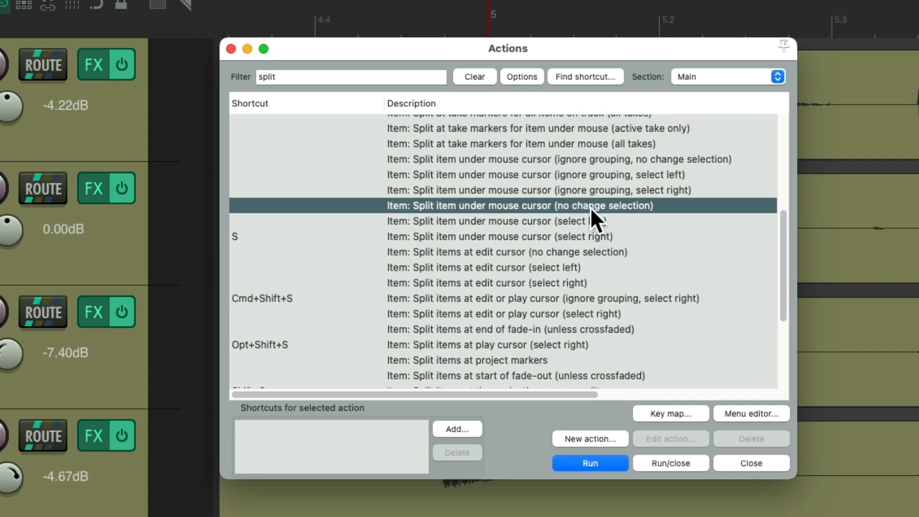
{"action": "left_click", "coordinate": [455, 429]}
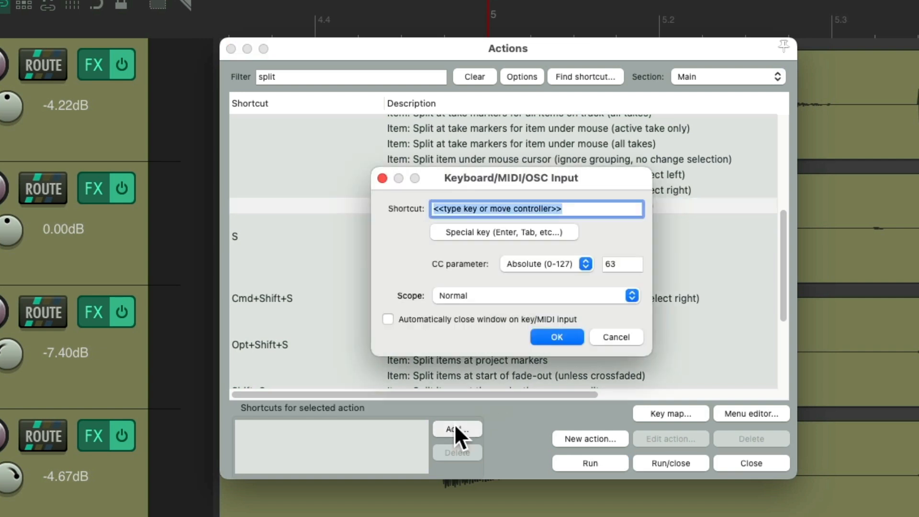
{"action": "key", "text": "s"}
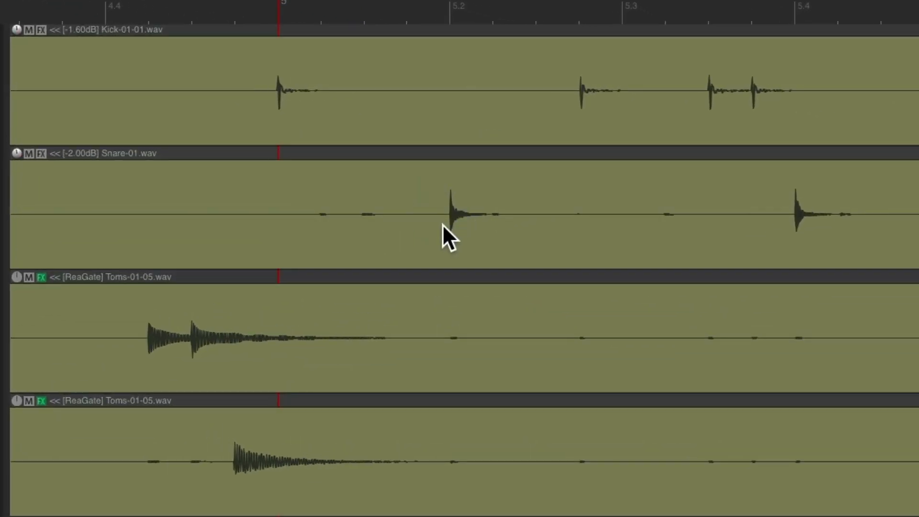
Split the Snare, Kick, Tom 1 and Tom 2 items under the mouse cursor just before their hits, cutting the Kick twice.
{"action": "key", "text": "s"}
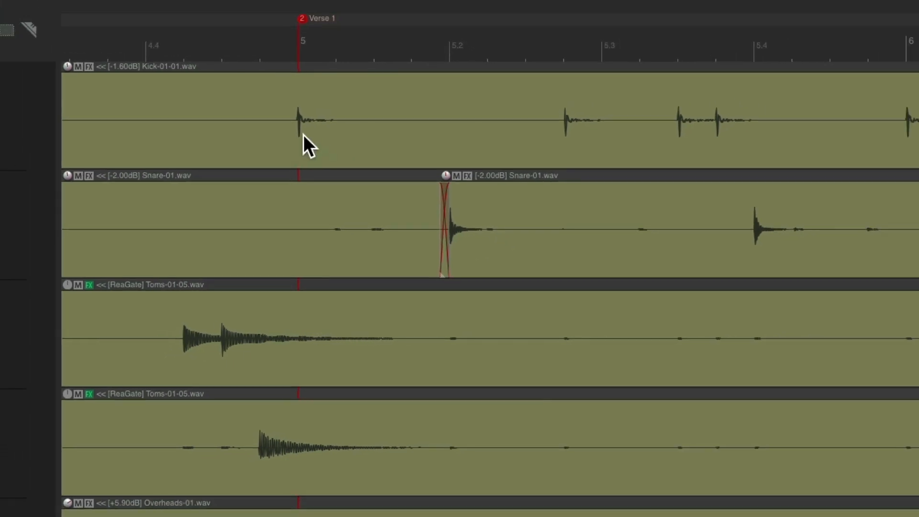
{"action": "key", "text": "s"}
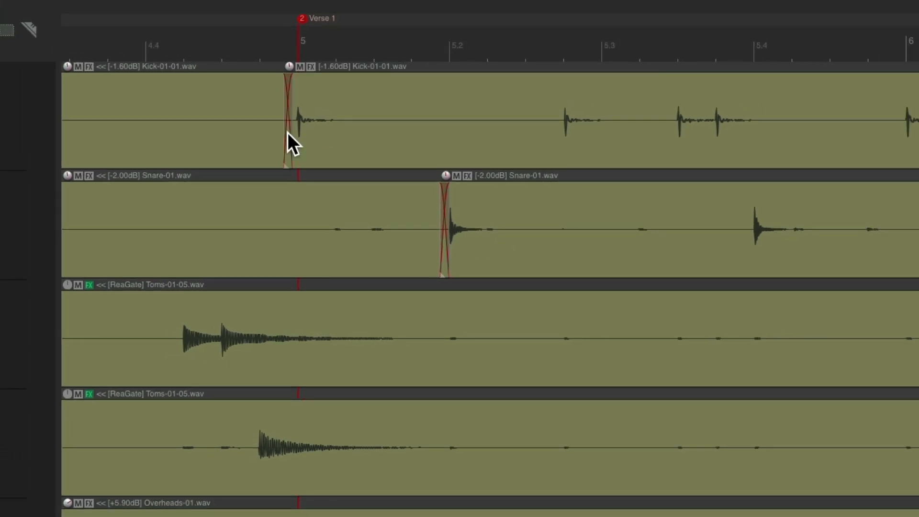
{"action": "key", "text": "s"}
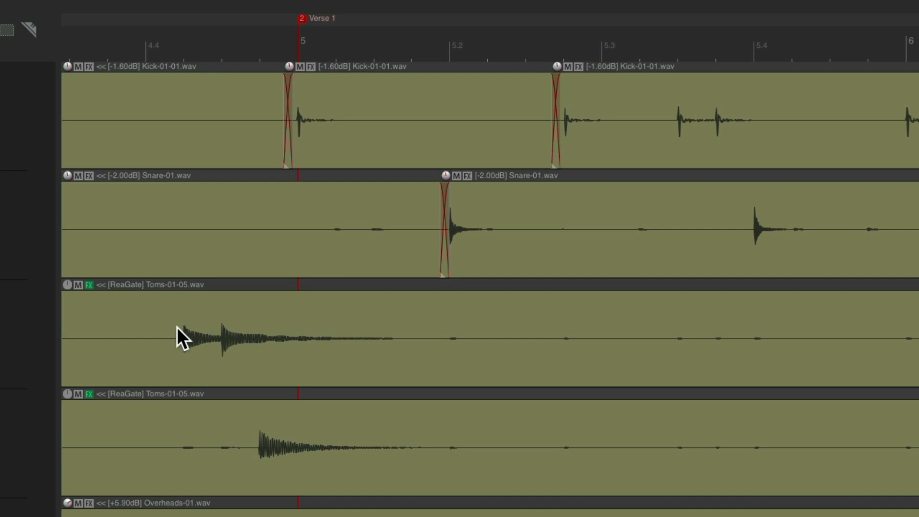
{"action": "key", "text": "s"}
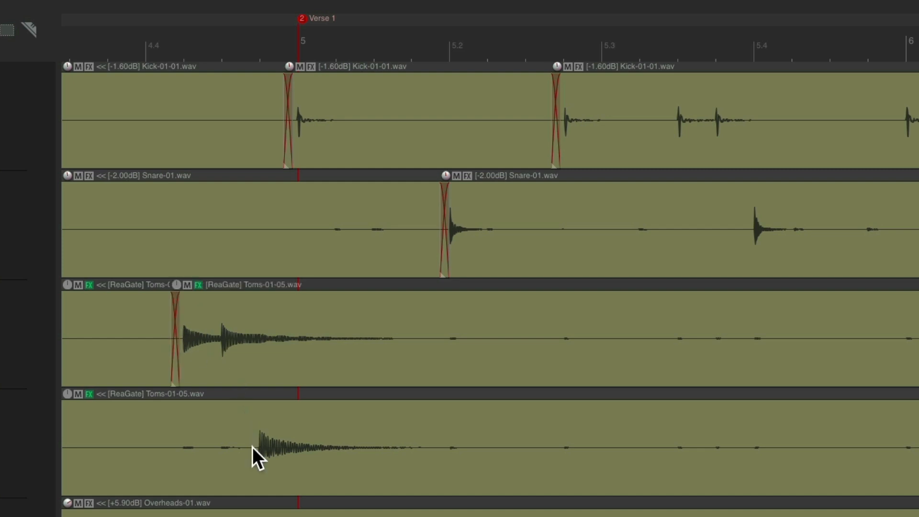
{"action": "key", "text": "s"}
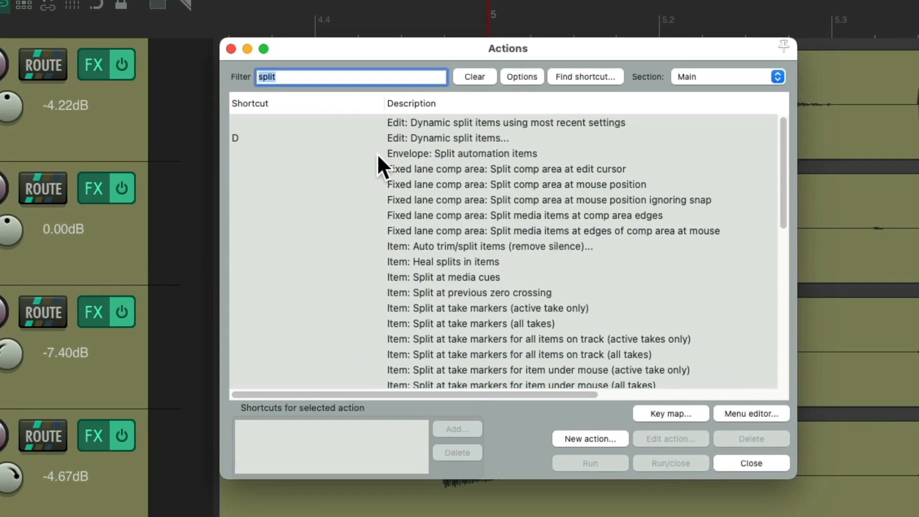
Filter the actions by "under mouse" and assign the A shortcut to "Item edit: Trim left edge of item under mouse to edit cursor".
{"action": "type", "text": "under mouse"}
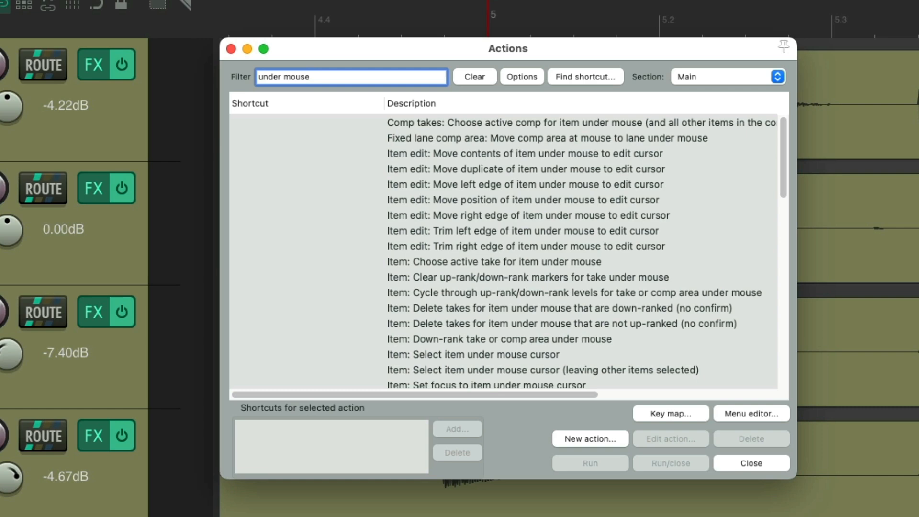
{"action": "scroll", "coordinate": [489, 180], "scroll_direction": "down", "scroll_amount": 6}
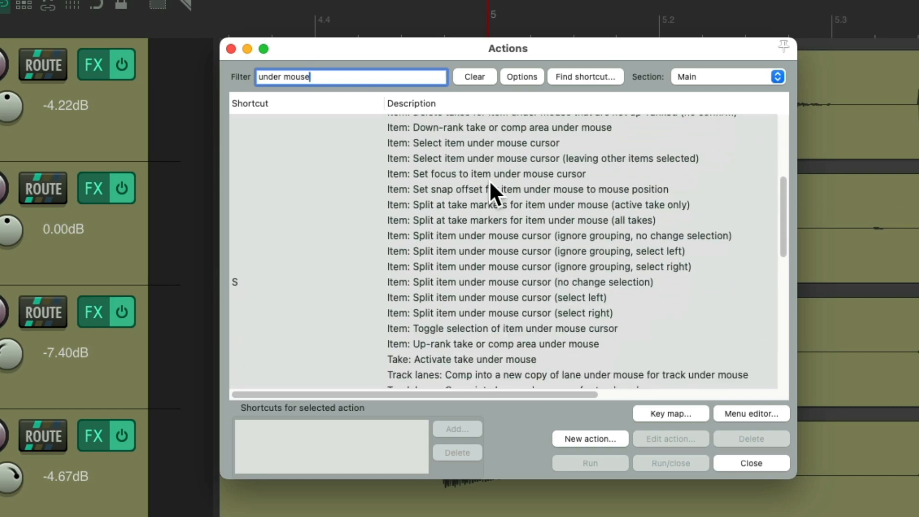
{"action": "scroll", "coordinate": [490, 184], "scroll_direction": "down", "scroll_amount": 7}
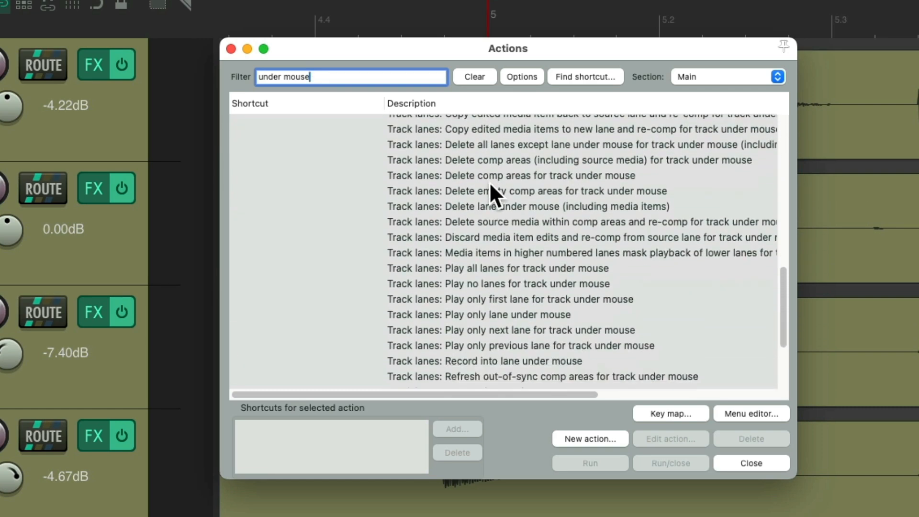
{"action": "scroll", "coordinate": [490, 182], "scroll_direction": "down", "scroll_amount": 2}
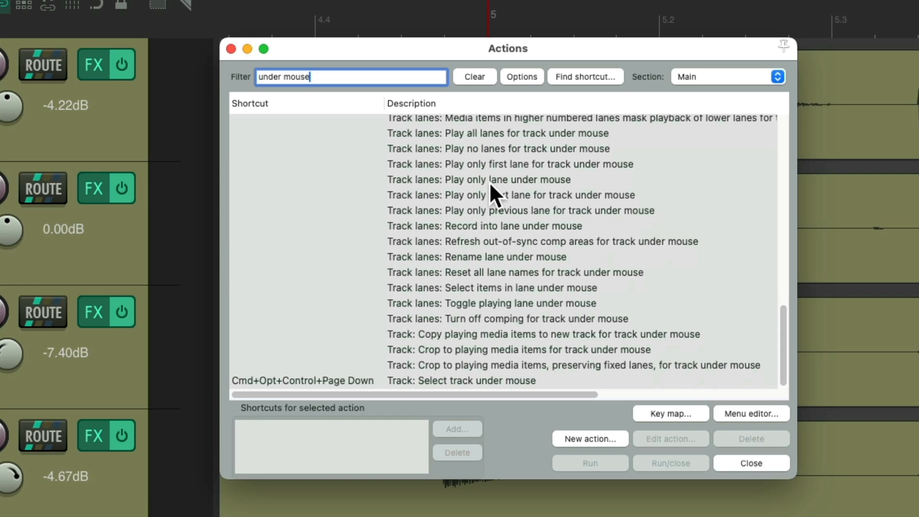
{"action": "scroll", "coordinate": [490, 182], "scroll_direction": "up", "scroll_amount": 15}
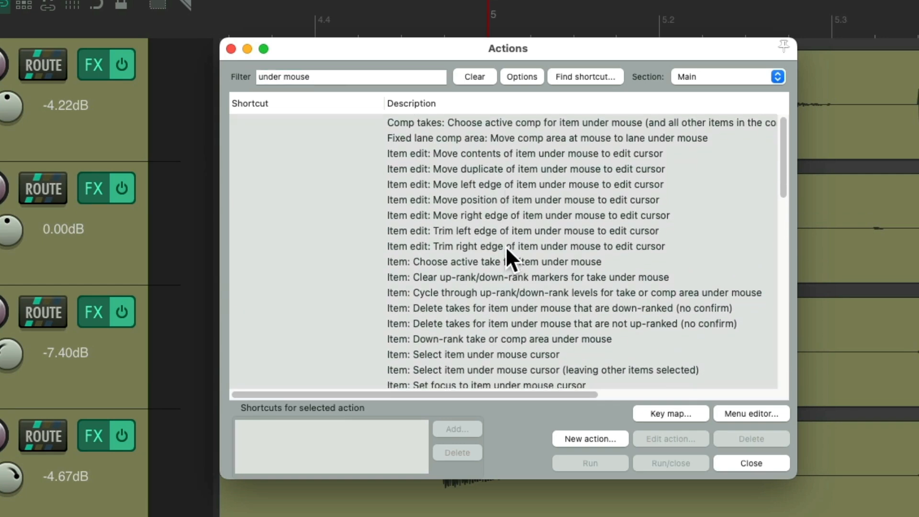
{"action": "left_click", "coordinate": [505, 231]}
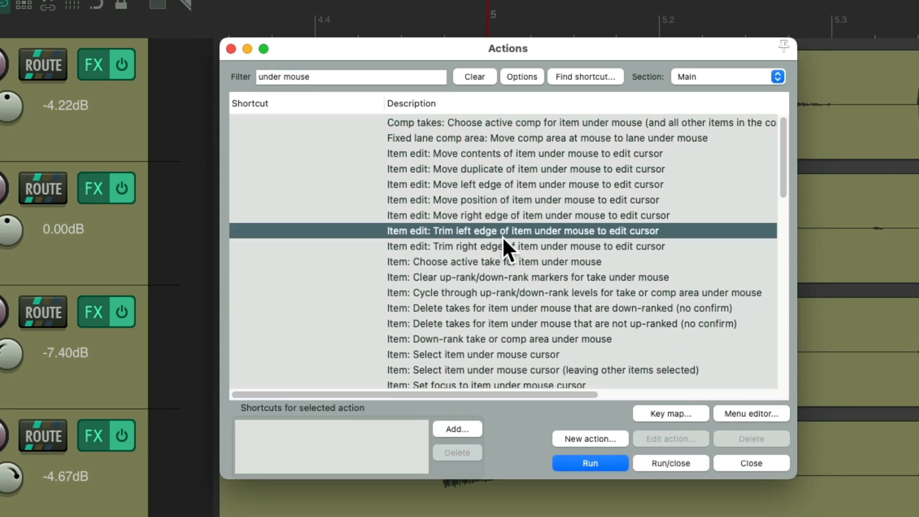
{"action": "left_click", "coordinate": [527, 244]}
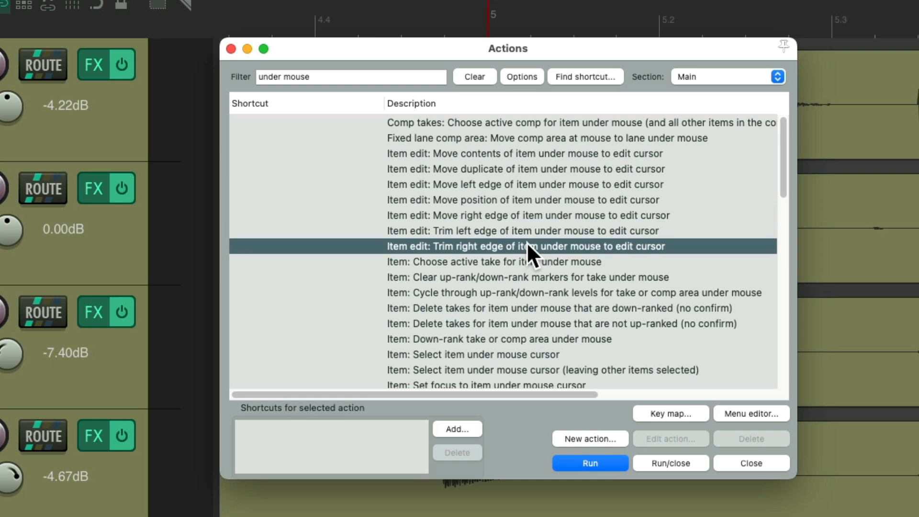
{"action": "left_click", "coordinate": [534, 234]}
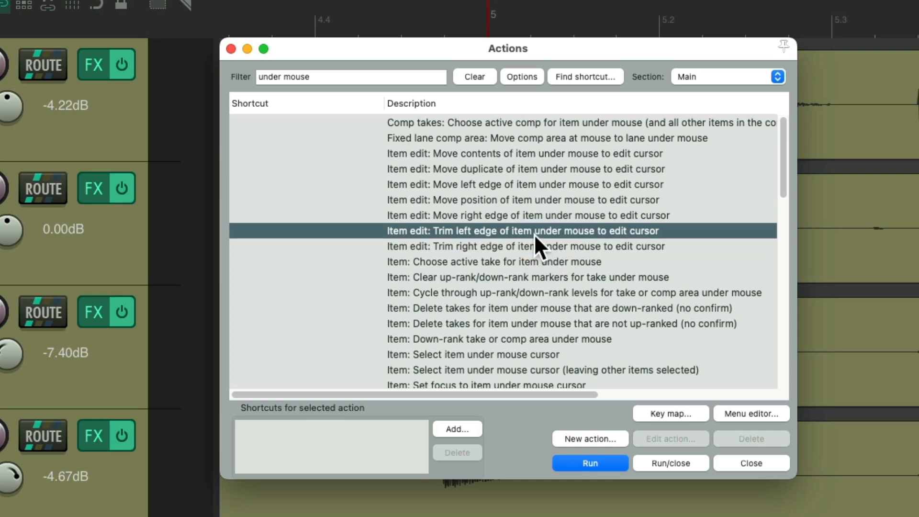
{"action": "left_click", "coordinate": [458, 429]}
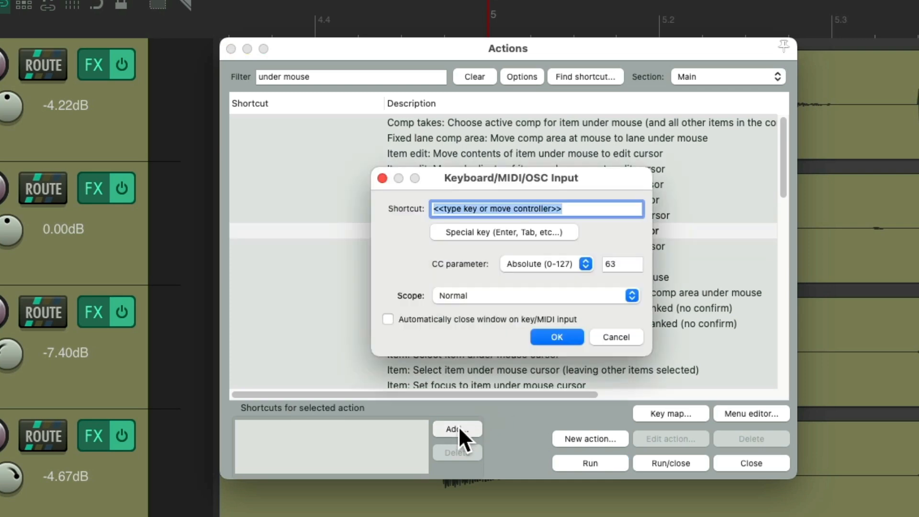
{"action": "key", "text": "a"}
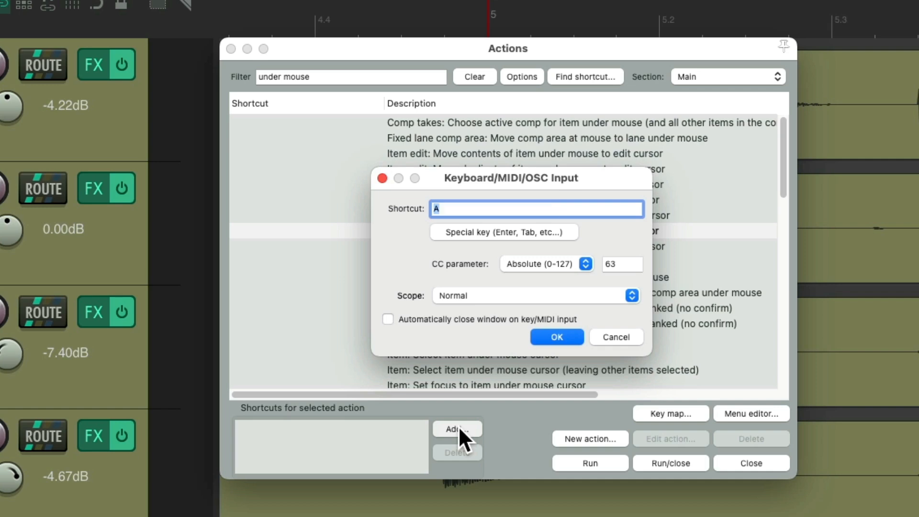
{"action": "key", "text": "Return"}
Assign the B shortcut to "Item edit: Trim right edge of item under mouse to edit cursor" and leave the action list.
{"action": "left_click", "coordinate": [516, 244]}
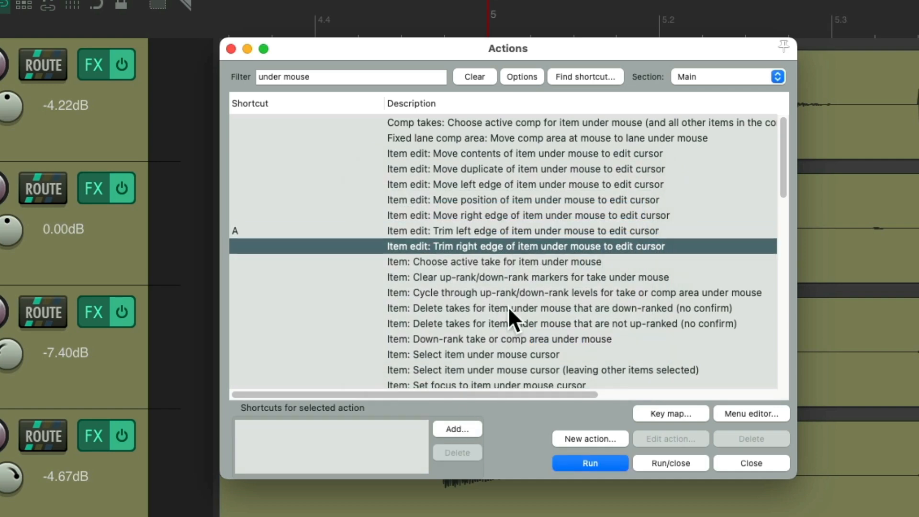
{"action": "left_click", "coordinate": [466, 429]}
{"action": "key", "text": "b"}
{"action": "key", "text": "Return"}
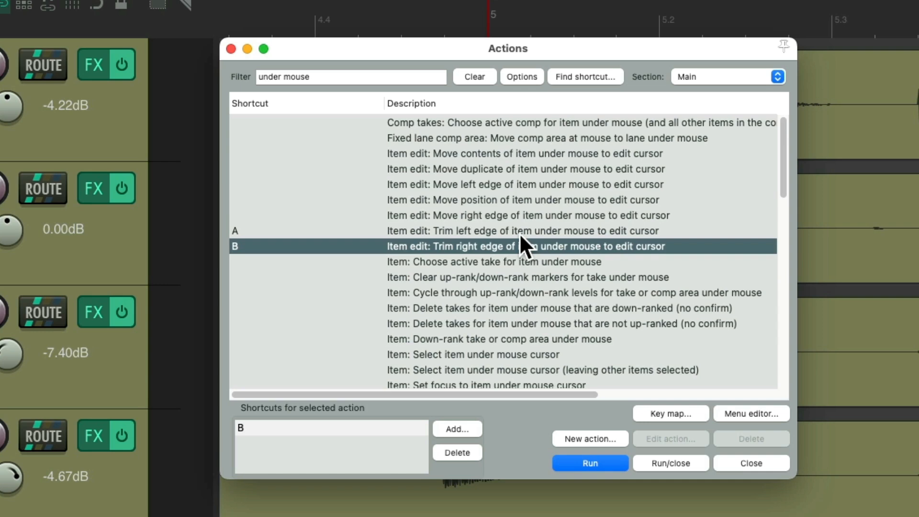
{"action": "key", "text": "Escape"}
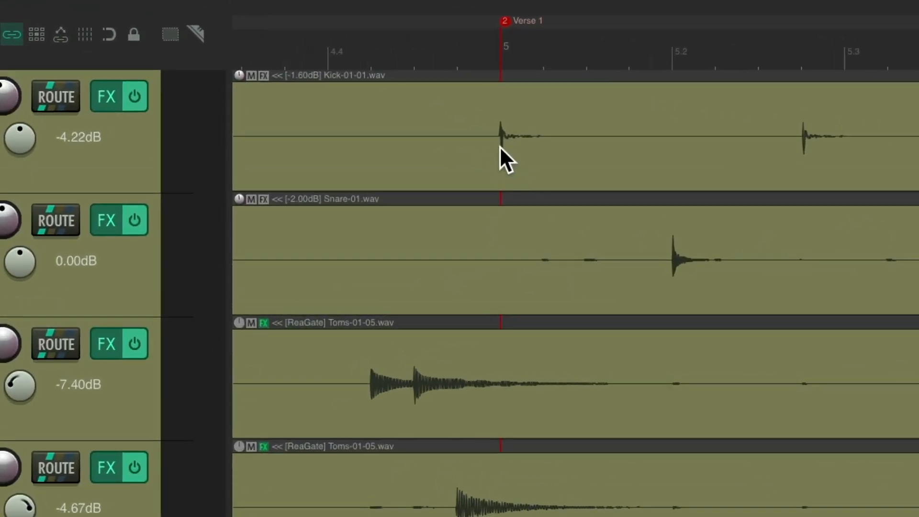
Trim the Kick item to the edit cursor, its left edge just before the bar 5 hit and its right edge after the hit.
{"action": "left_click", "coordinate": [492, 144]}
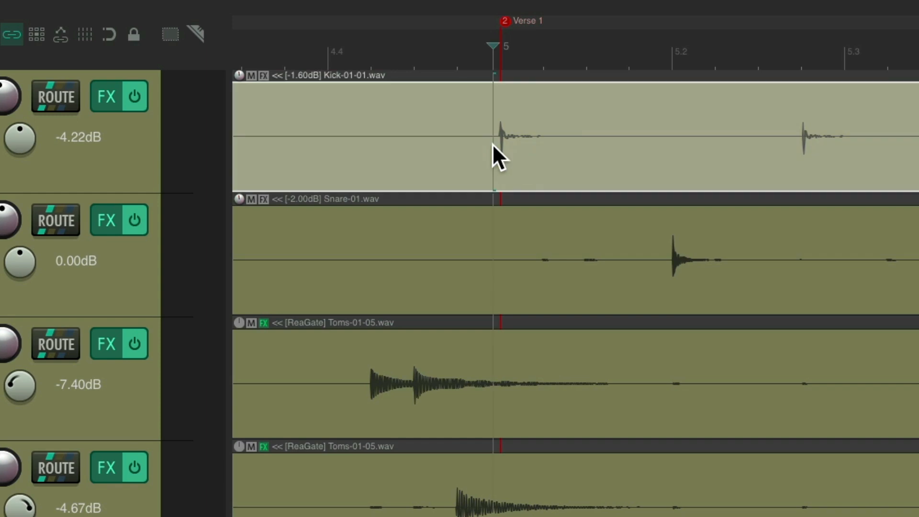
{"action": "key", "text": "b"}
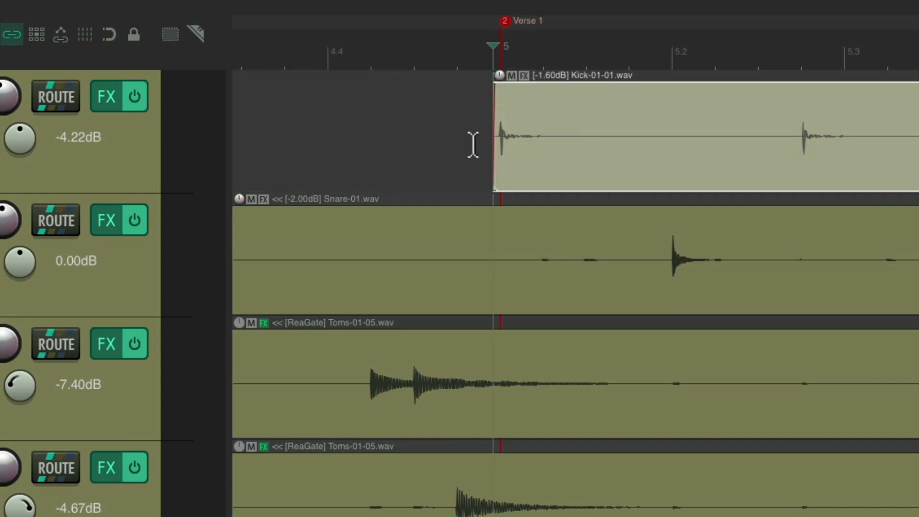
{"action": "left_click", "coordinate": [570, 156]}
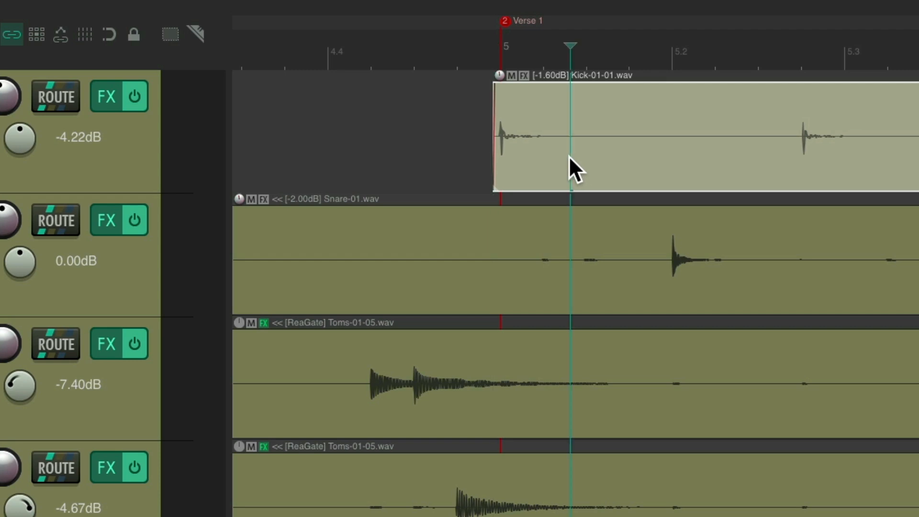
{"action": "key", "text": "]"}
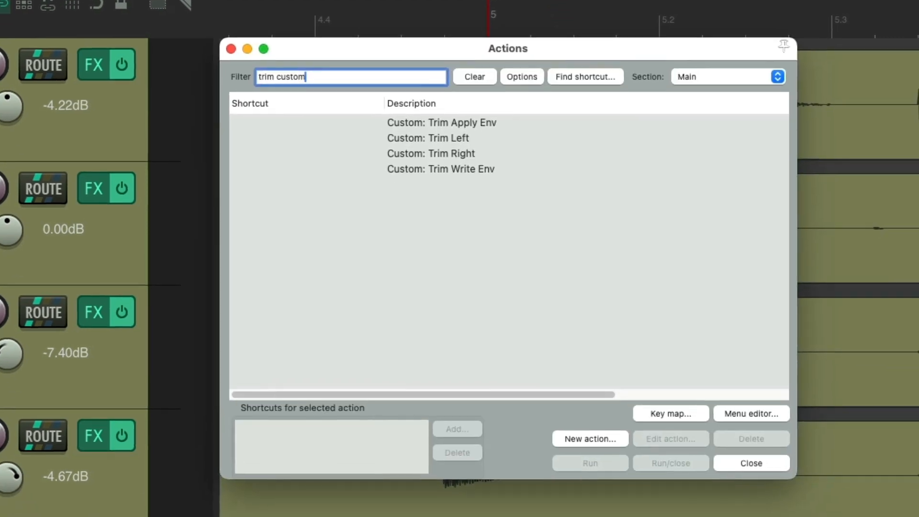
Filter the actions by "trim custom" and examine which component actions make up the custom action "Trim Left".
{"action": "left_click", "coordinate": [508, 136]}
{"action": "left_click", "coordinate": [504, 150]}
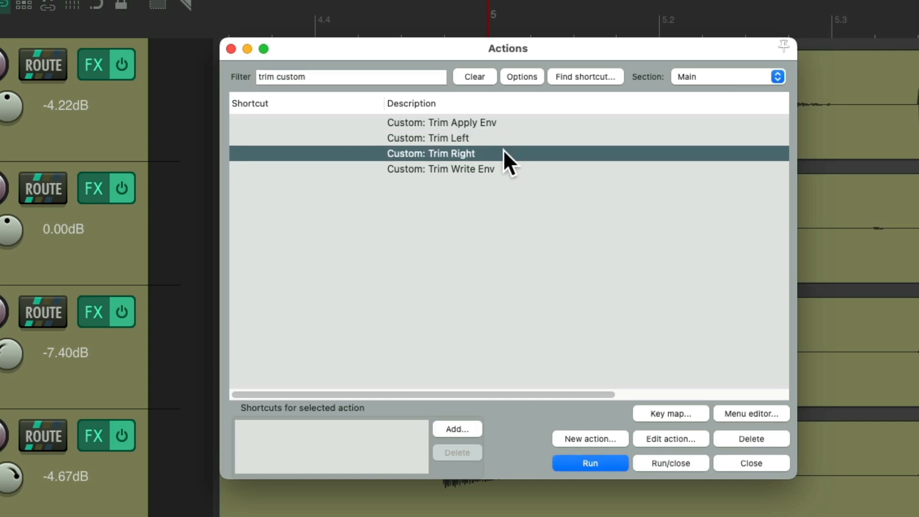
{"action": "left_click", "coordinate": [503, 139]}
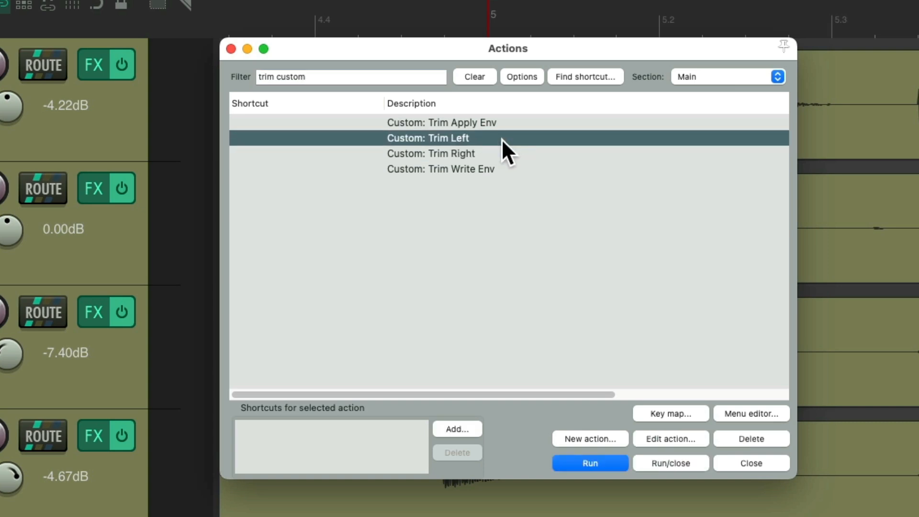
{"action": "left_click", "coordinate": [653, 439]}
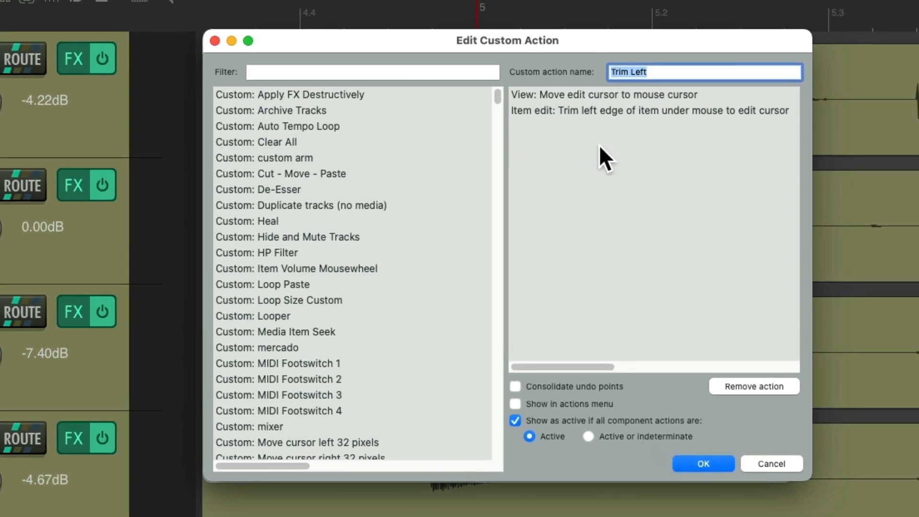
{"action": "left_click", "coordinate": [624, 95]}
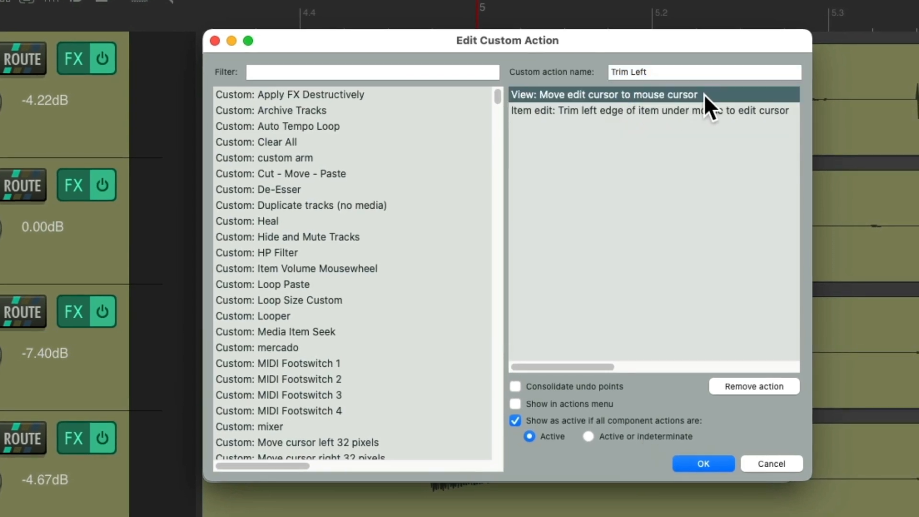
{"action": "left_click", "coordinate": [702, 110]}
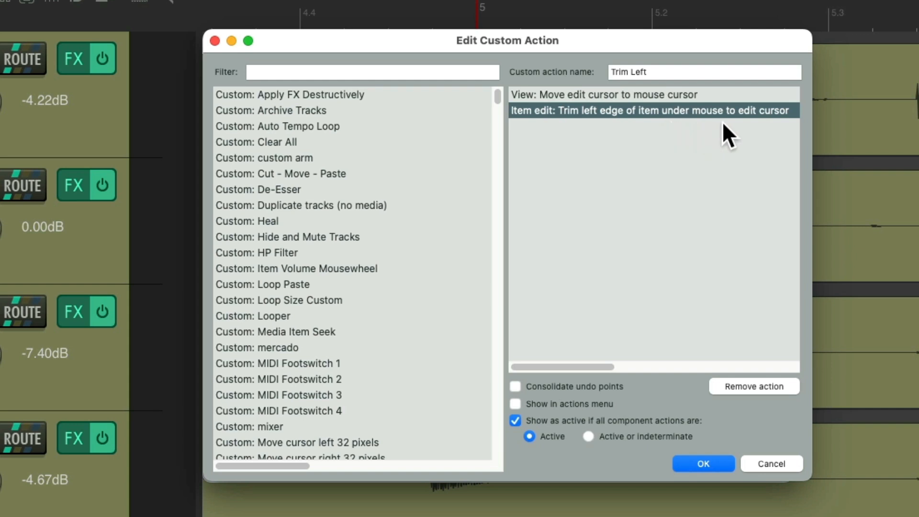
{"action": "left_click", "coordinate": [764, 463]}
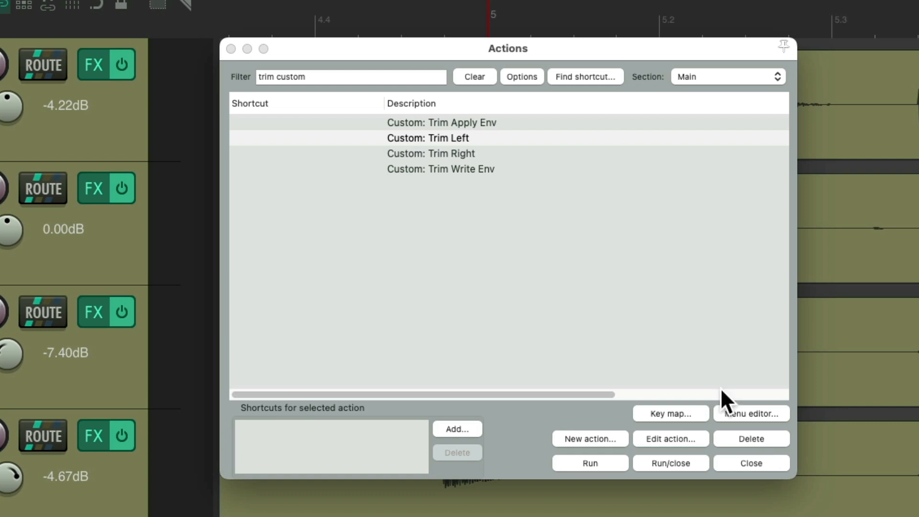
Assign the A shortcut to "Custom: Trim Left" and the B shortcut to "Custom: Trim Right".
{"action": "left_click", "coordinate": [493, 138]}
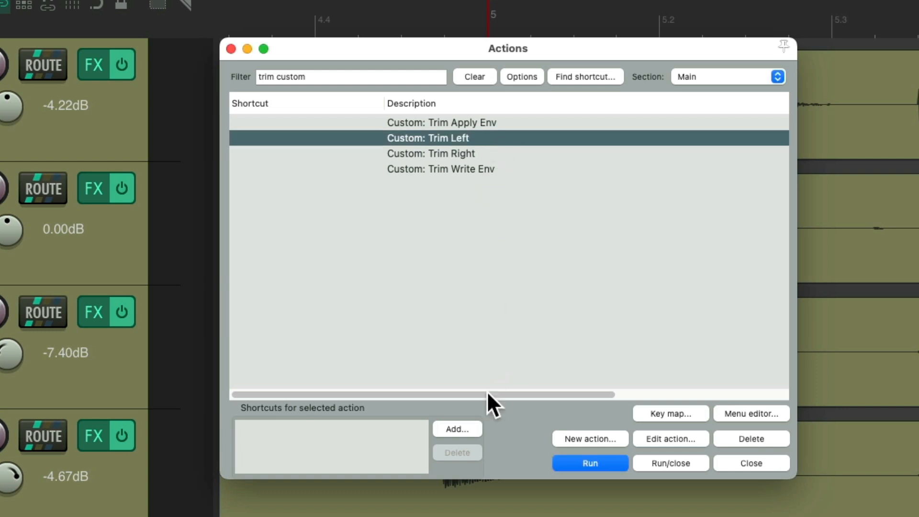
{"action": "left_click", "coordinate": [455, 429]}
{"action": "key", "text": "a"}
{"action": "key", "text": "Return"}
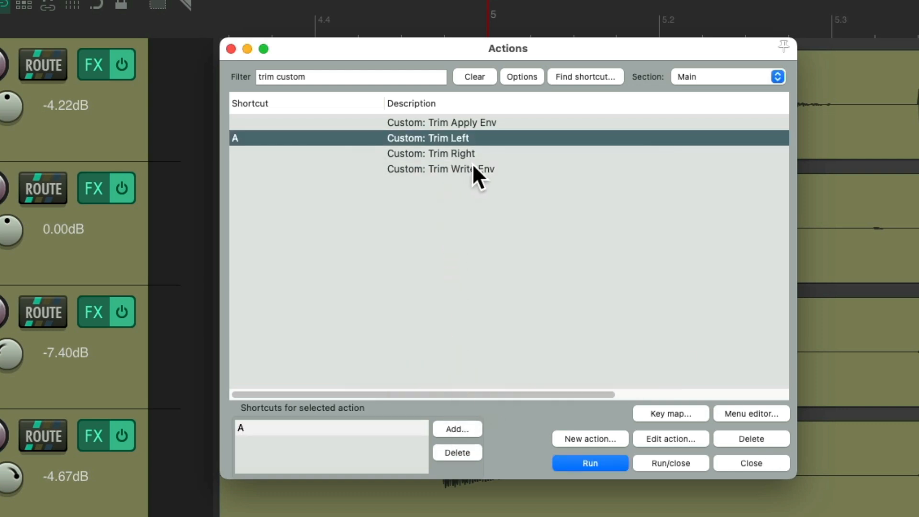
{"action": "left_click", "coordinate": [490, 154]}
{"action": "left_click", "coordinate": [467, 429]}
{"action": "key", "text": "b"}
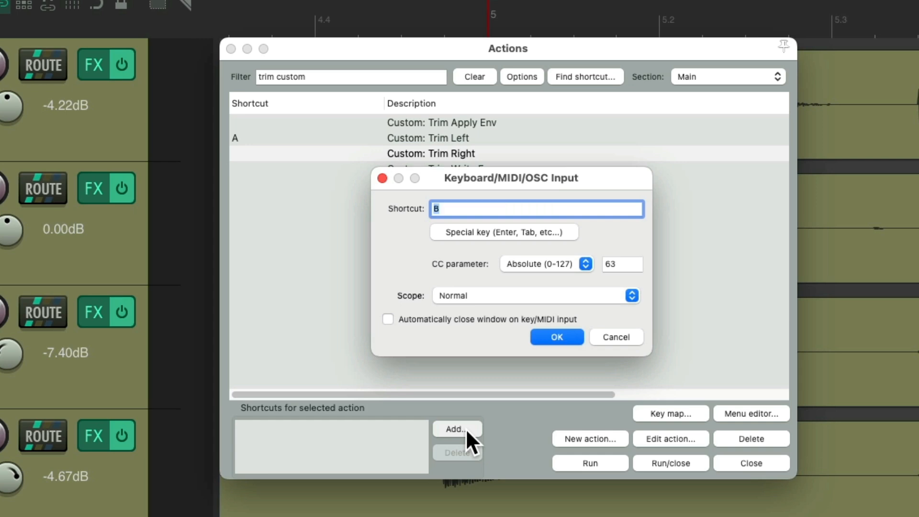
{"action": "key", "text": "Return"}
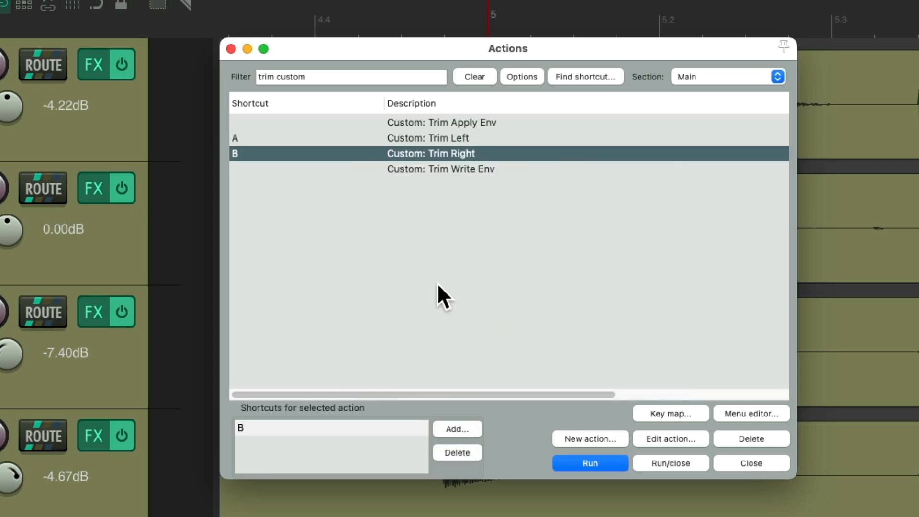
{"action": "key", "text": "Escape"}
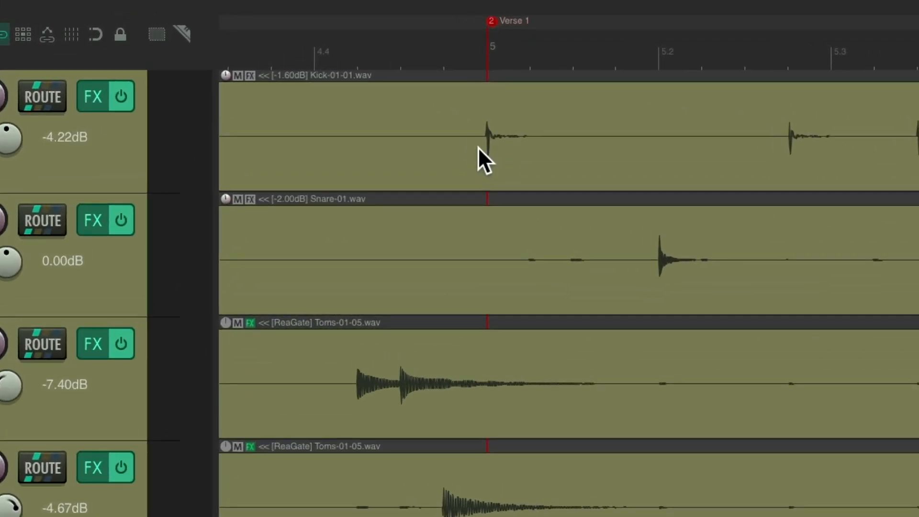
Trim both edges of the Kick, Snare, Tom 1 and Tom 2 items at the mouse position, keeping only the hits around bar 5.
{"action": "key", "text": "a"}
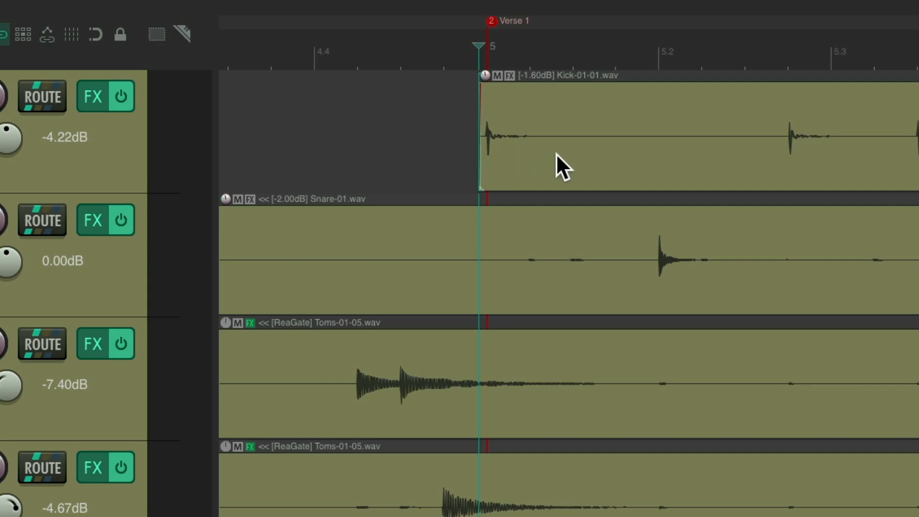
{"action": "key", "text": "s"}
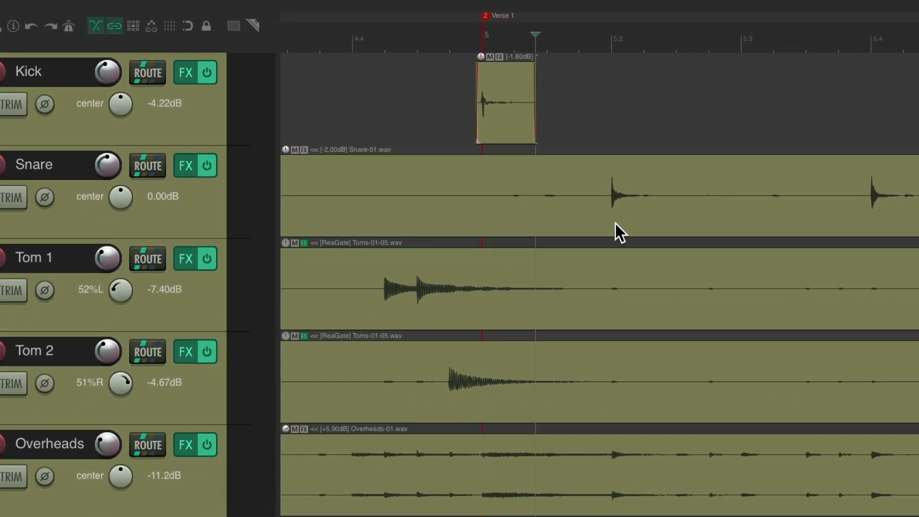
{"action": "key", "text": "a"}
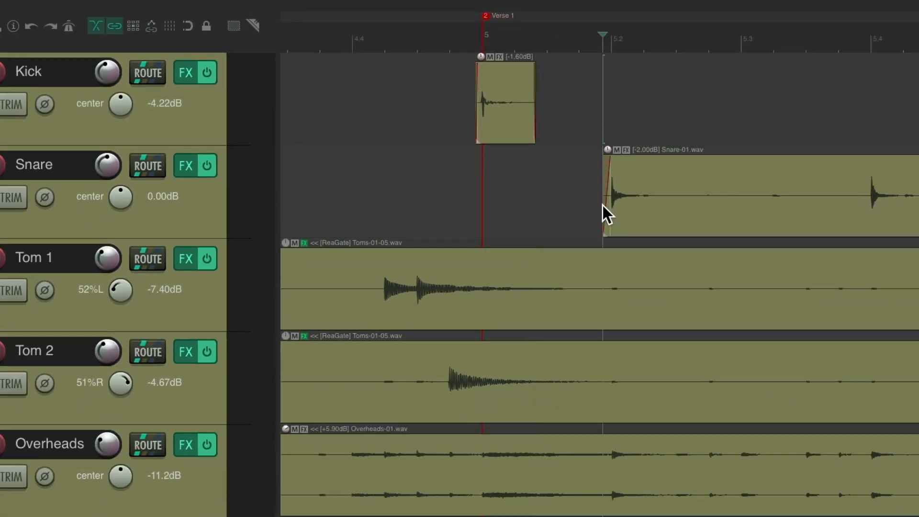
{"action": "key", "text": "d"}
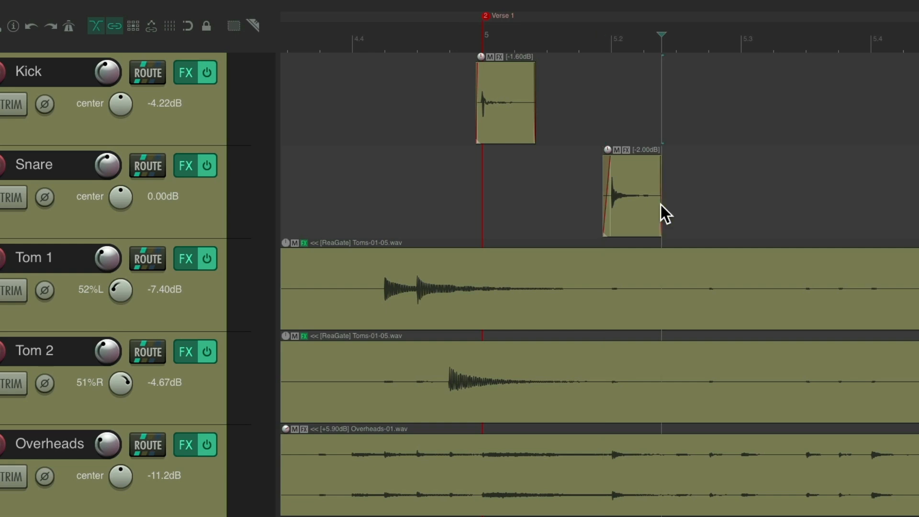
{"action": "key", "text": "a"}
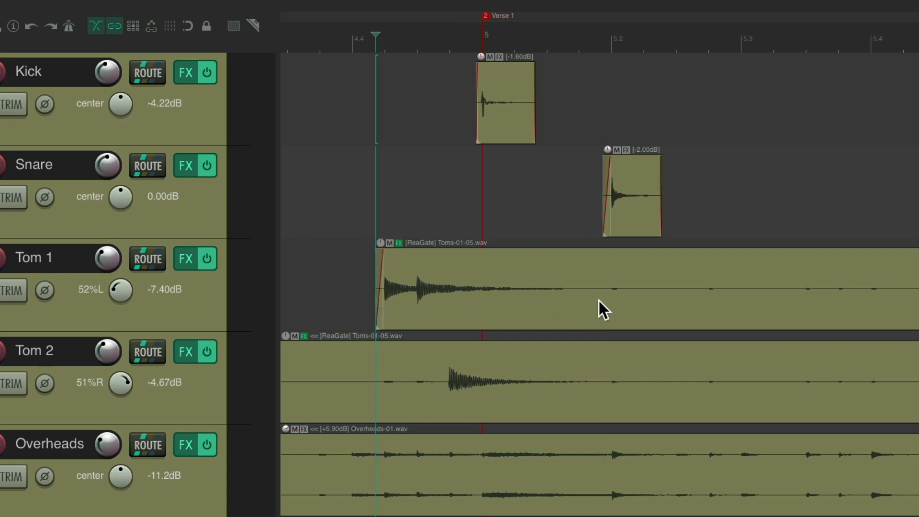
{"action": "key", "text": "d"}
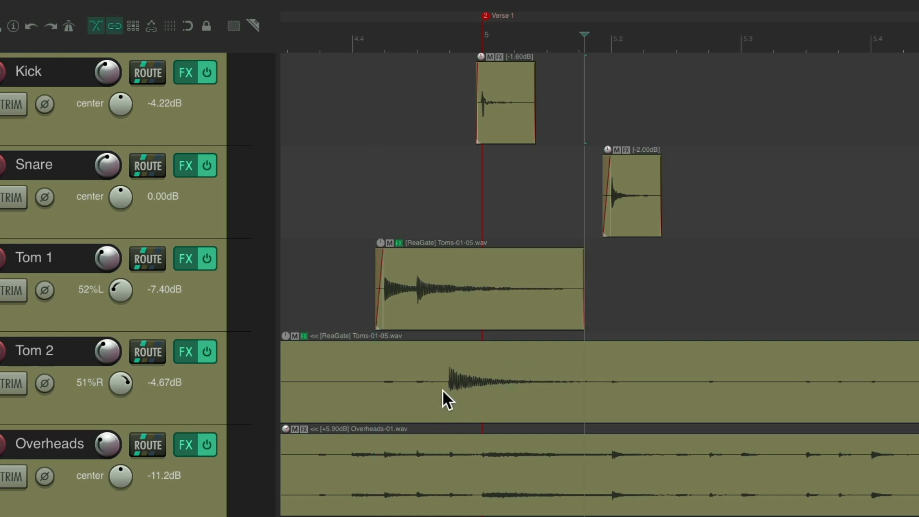
{"action": "key", "text": "a"}
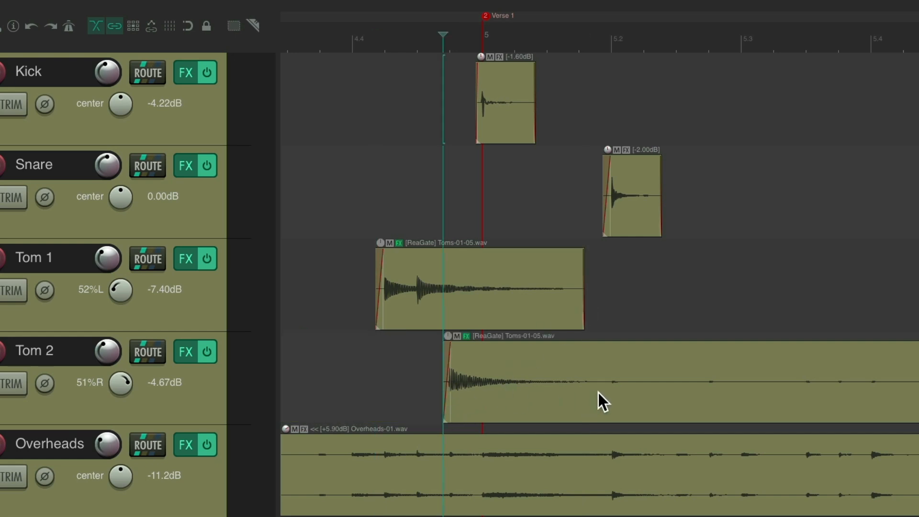
{"action": "key", "text": "d"}
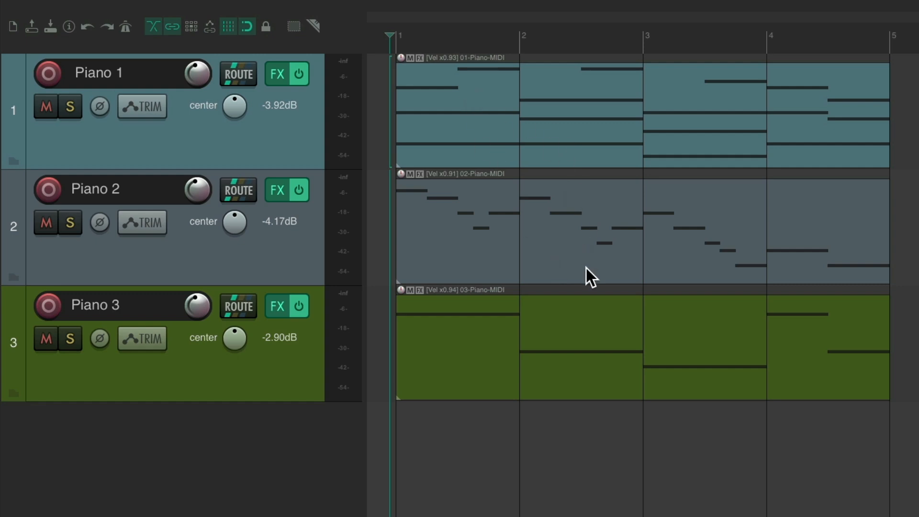
Play the piano project and examine which effects are loaded on the Piano 1, Piano 2 and Piano 3 tracks.
{"action": "key", "text": "space"}
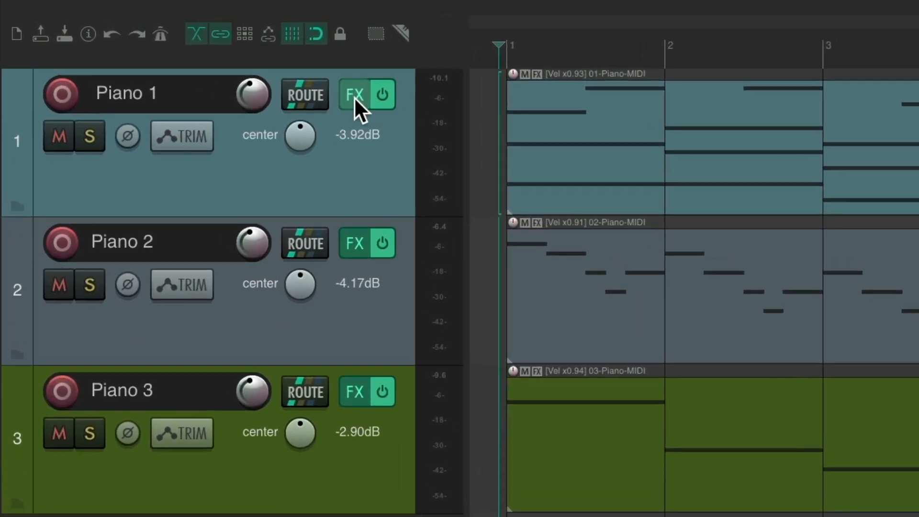
{"action": "right_click", "coordinate": [282, 77]}
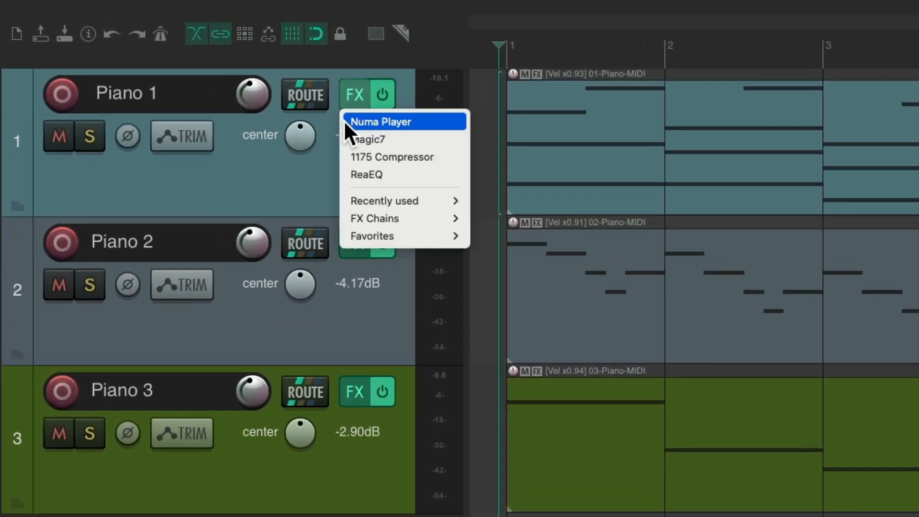
{"action": "left_click", "coordinate": [345, 172]}
{"action": "left_click", "coordinate": [363, 245]}
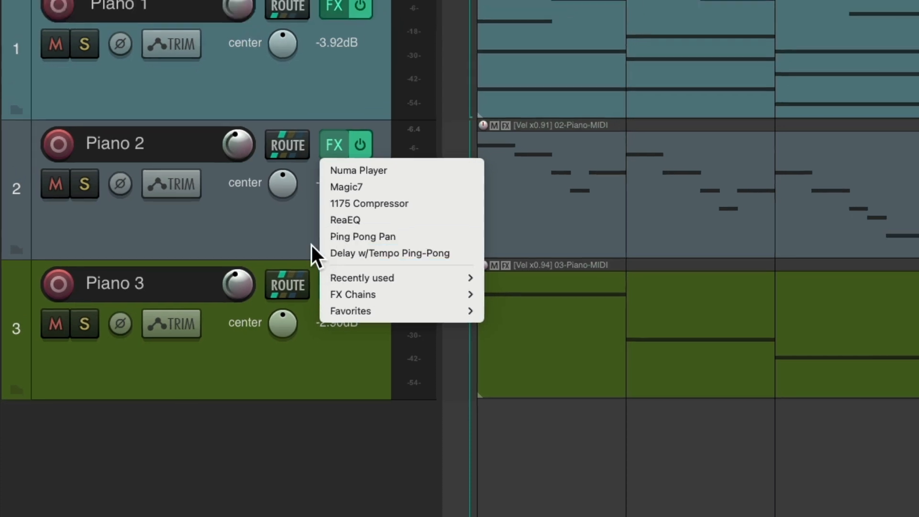
{"action": "left_click", "coordinate": [324, 232]}
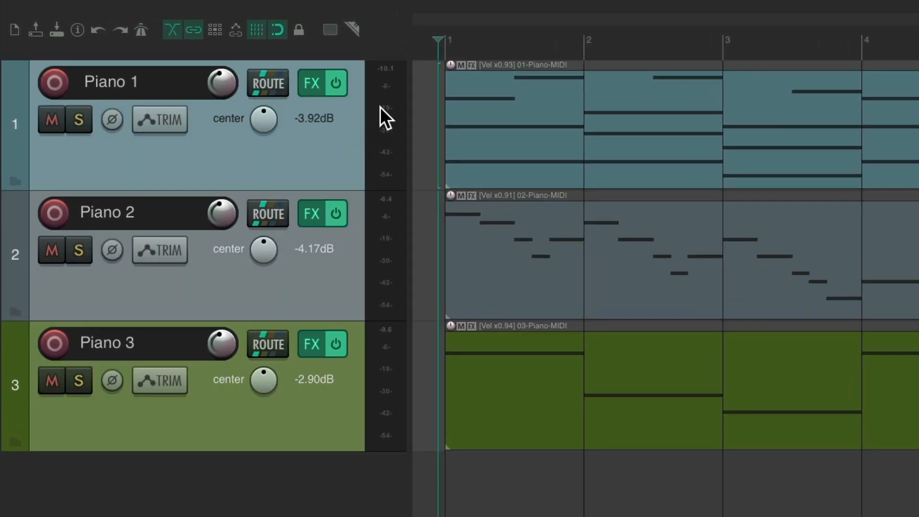
Freeze the three selected piano tracks to stereo and play back the result.
{"action": "right_click", "coordinate": [353, 85]}
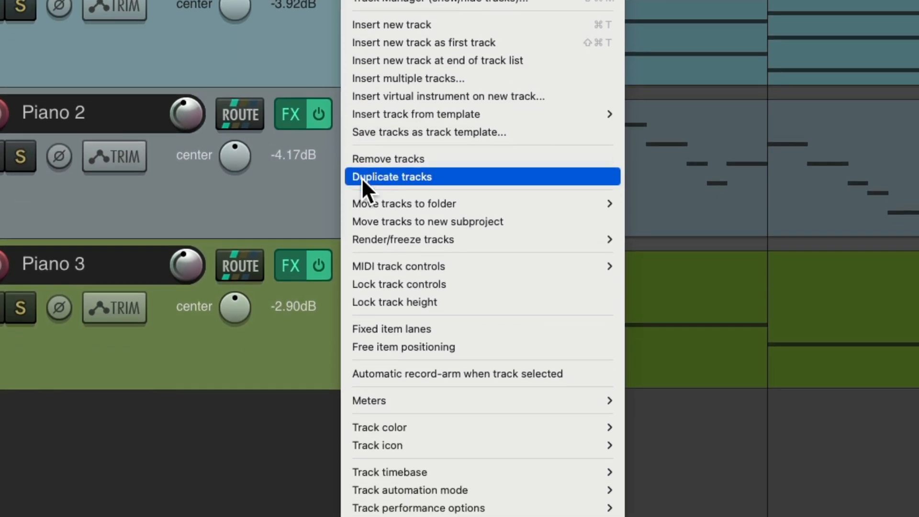
{"action": "mouse_move", "coordinate": [348, 242]}
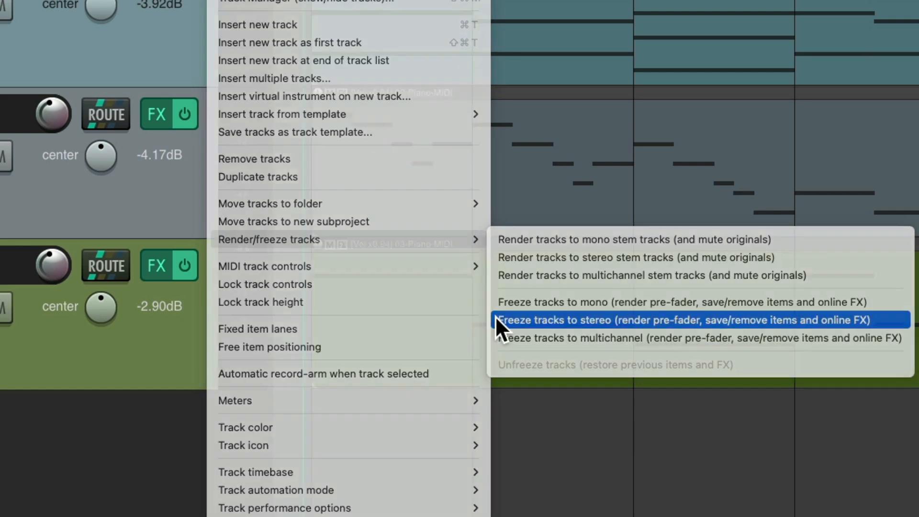
{"action": "left_click", "coordinate": [495, 320]}
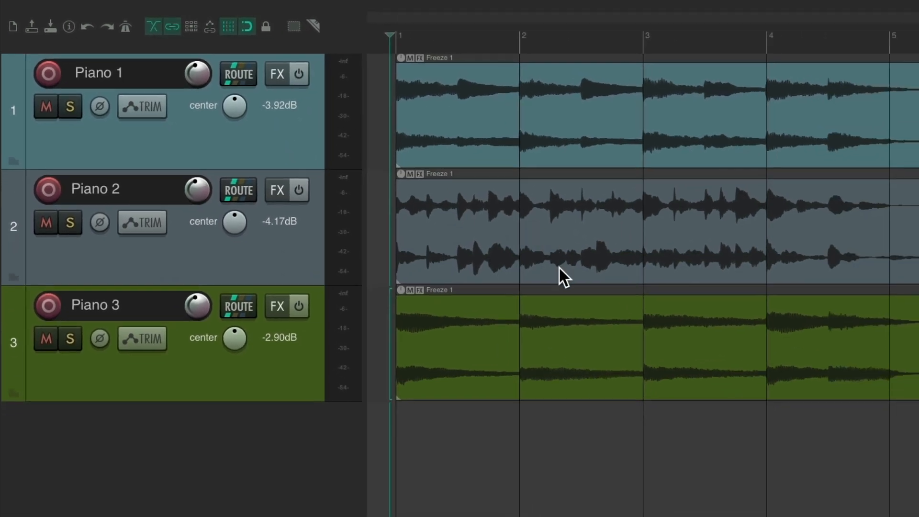
{"action": "key", "text": "space"}
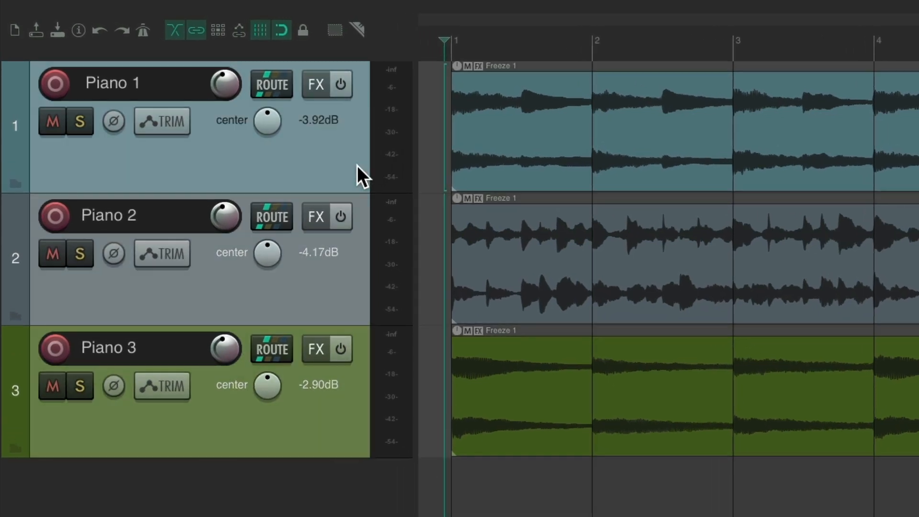
Unfreeze the three piano tracks to restore their original items and effects, and check the restored effect lists.
{"action": "right_click", "coordinate": [361, 99]}
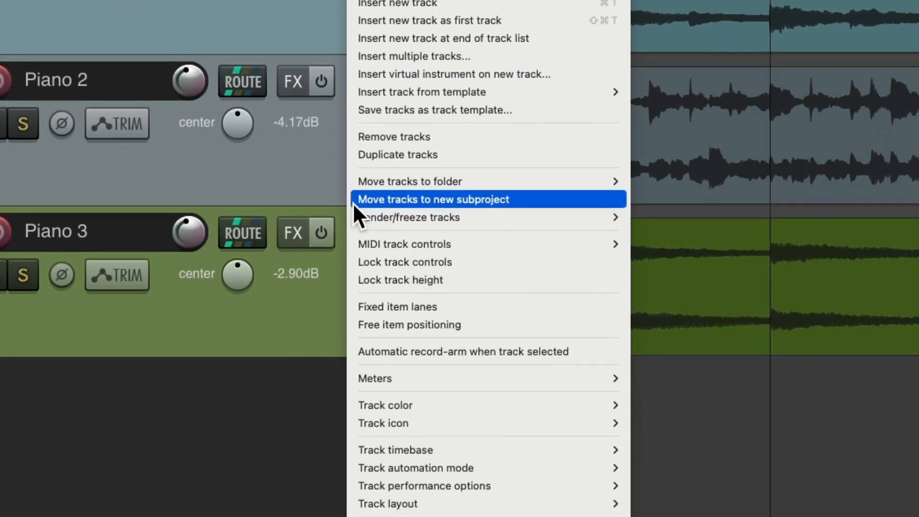
{"action": "mouse_move", "coordinate": [353, 216]}
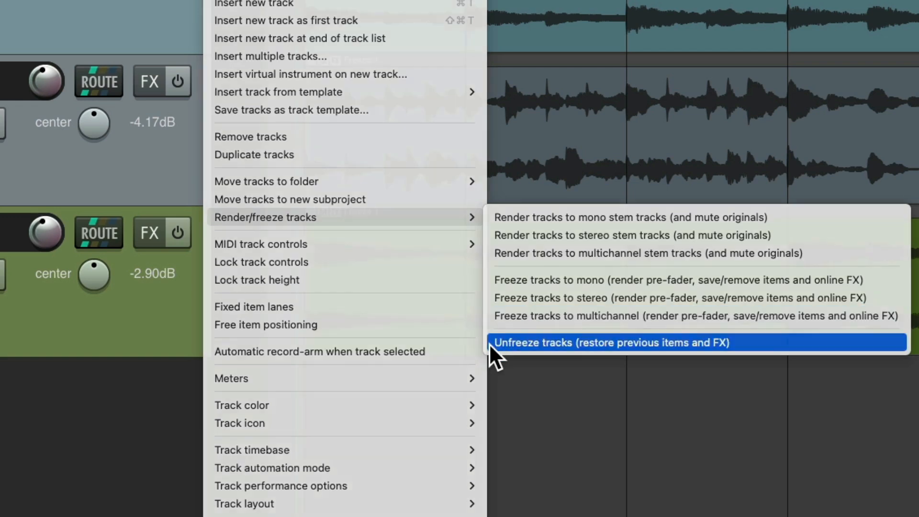
{"action": "left_click", "coordinate": [489, 343]}
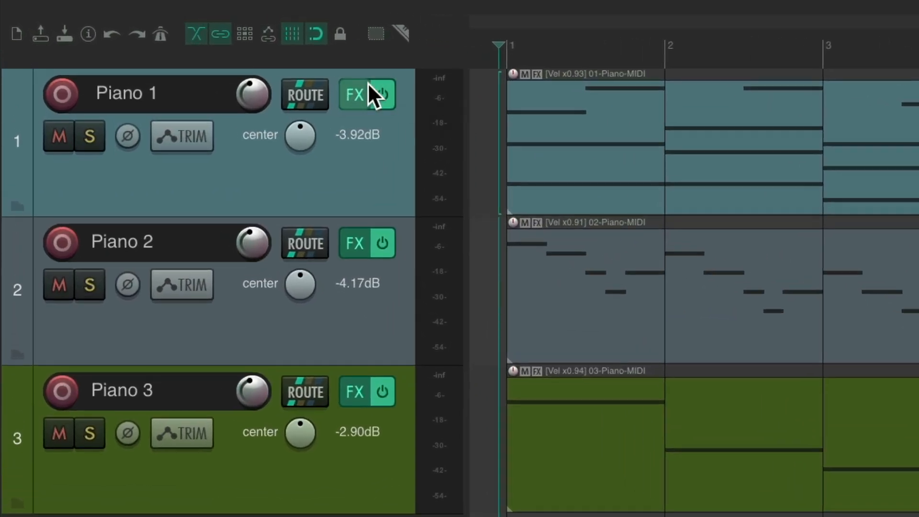
{"action": "right_click", "coordinate": [281, 72]}
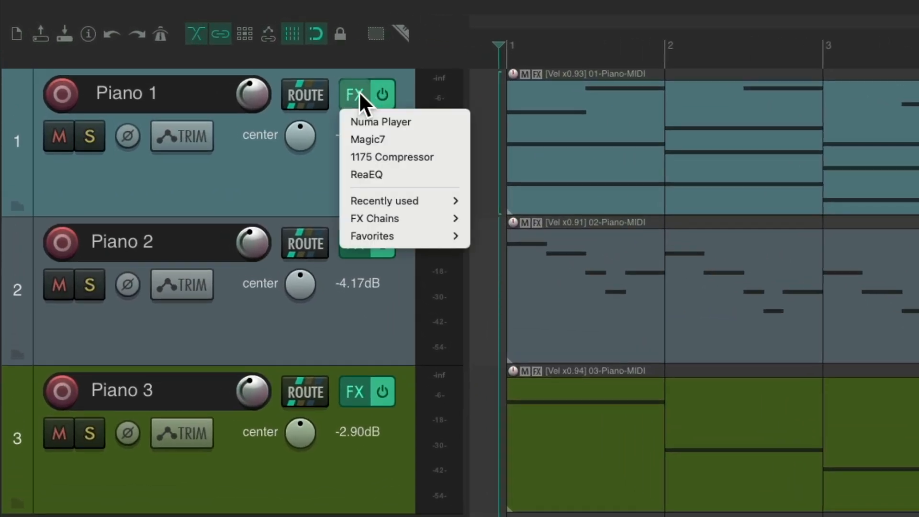
{"action": "left_click", "coordinate": [328, 171]}
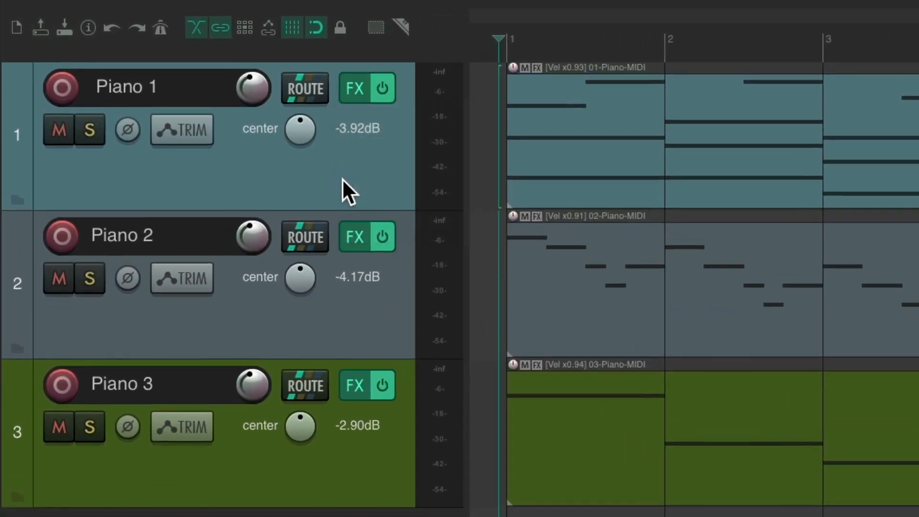
{"action": "right_click", "coordinate": [355, 196]}
{"action": "left_click", "coordinate": [336, 291]}
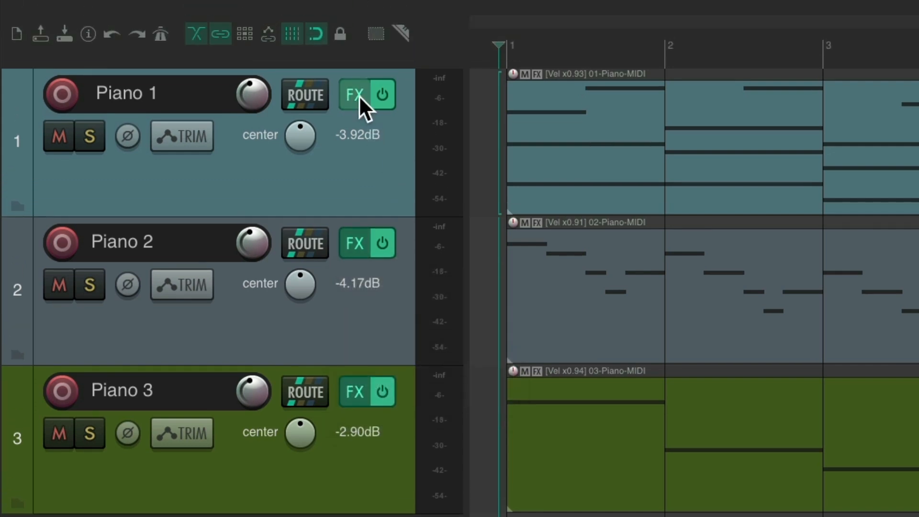
Examine the Numa Player, Magic7, 1175 Compressor and ReaEQ plug-ins in Piano 1's effects chain.
{"action": "left_click", "coordinate": [360, 96]}
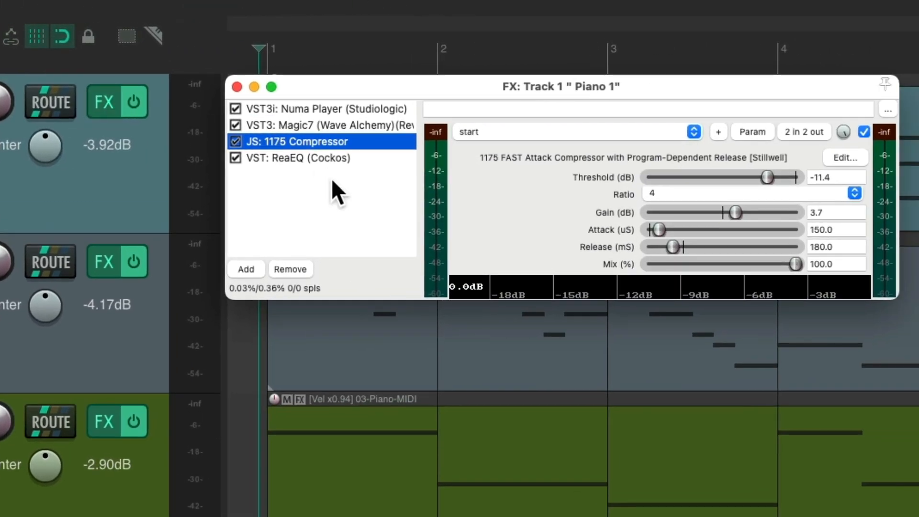
{"action": "left_click", "coordinate": [369, 110]}
{"action": "left_click", "coordinate": [369, 127]}
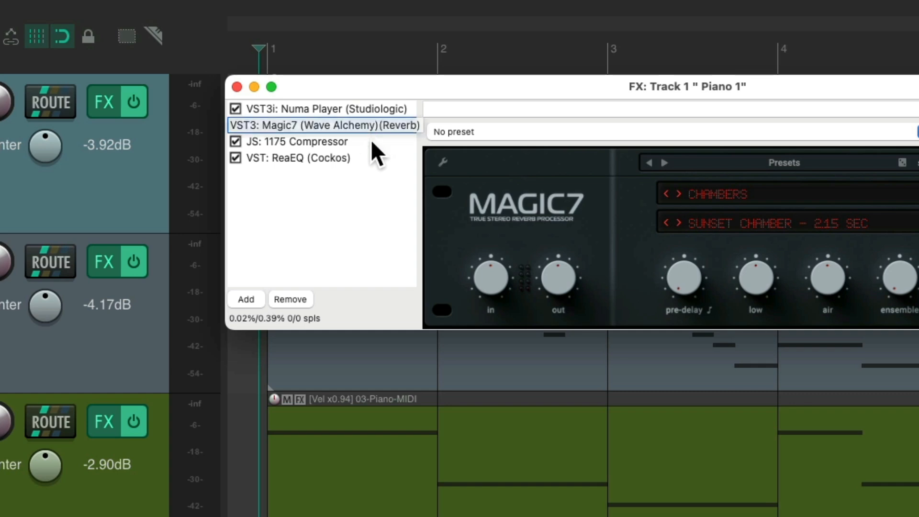
{"action": "left_click", "coordinate": [371, 141]}
{"action": "left_click", "coordinate": [363, 157]}
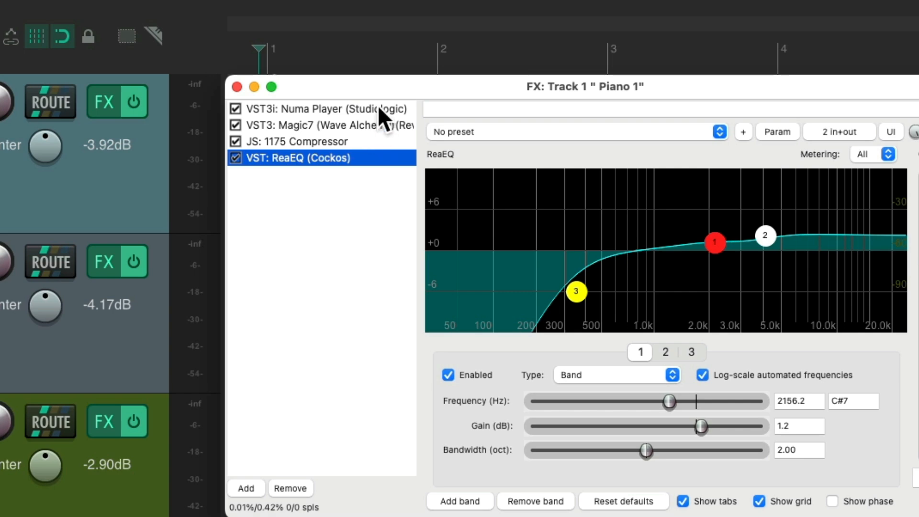
{"action": "left_click", "coordinate": [378, 107]}
{"action": "left_click", "coordinate": [375, 140]}
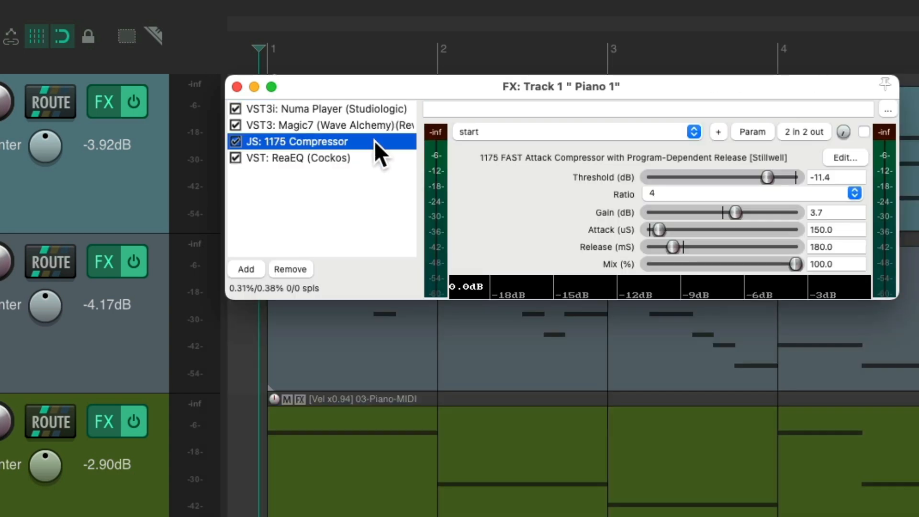
Freeze the Piano 1 track to stereo only up to the Magic7 reverb.
{"action": "left_click", "coordinate": [372, 125]}
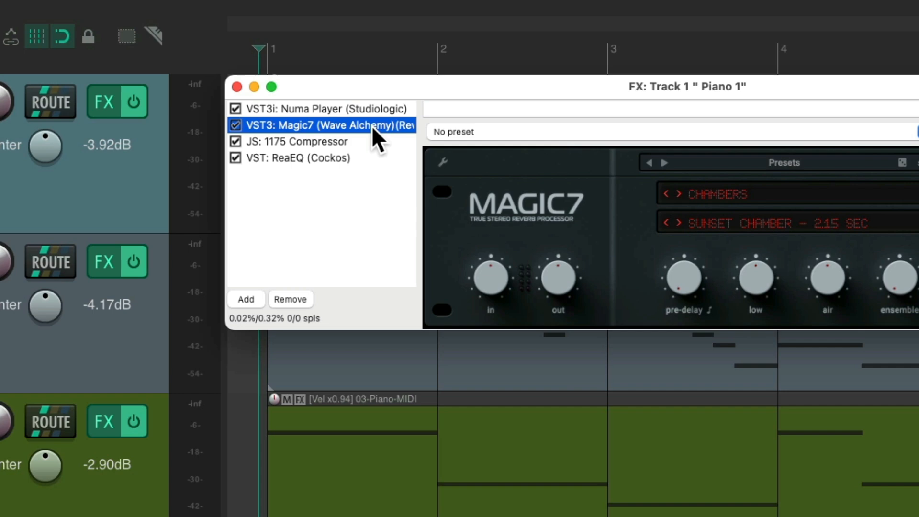
{"action": "right_click", "coordinate": [372, 126]}
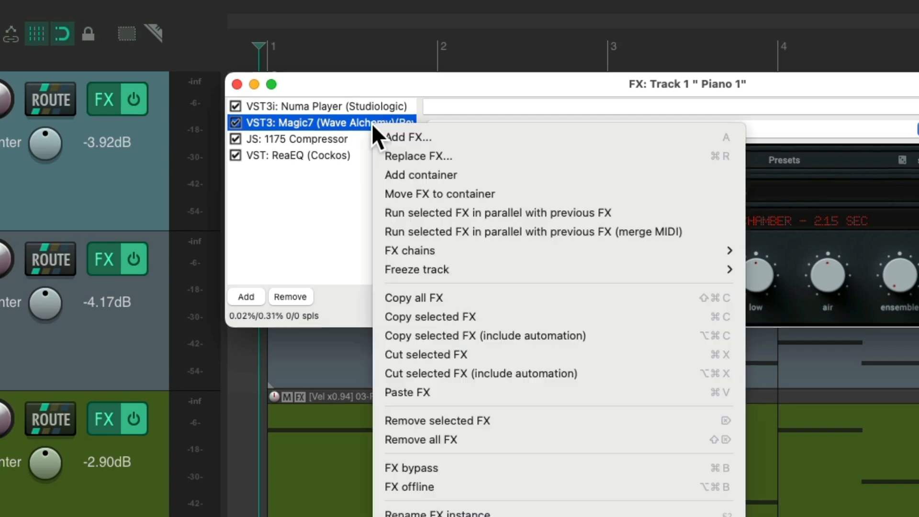
{"action": "mouse_move", "coordinate": [379, 265]}
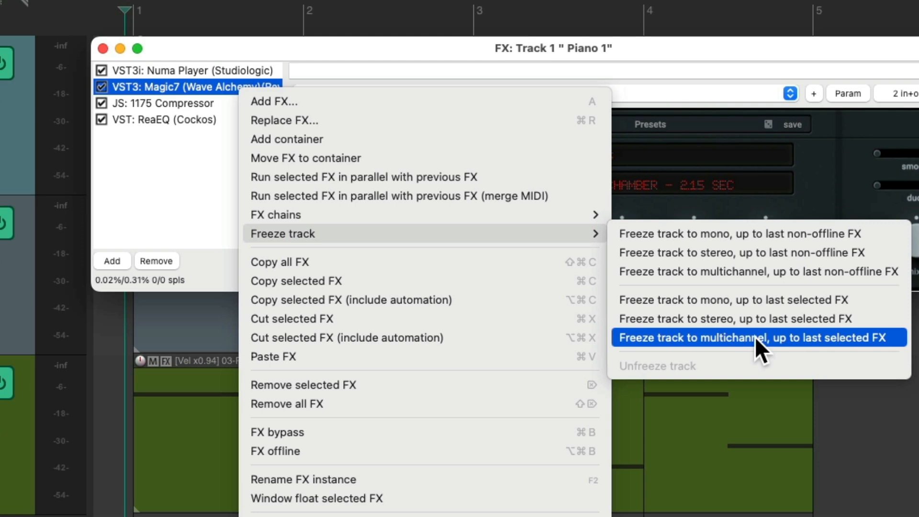
{"action": "left_click", "coordinate": [755, 316]}
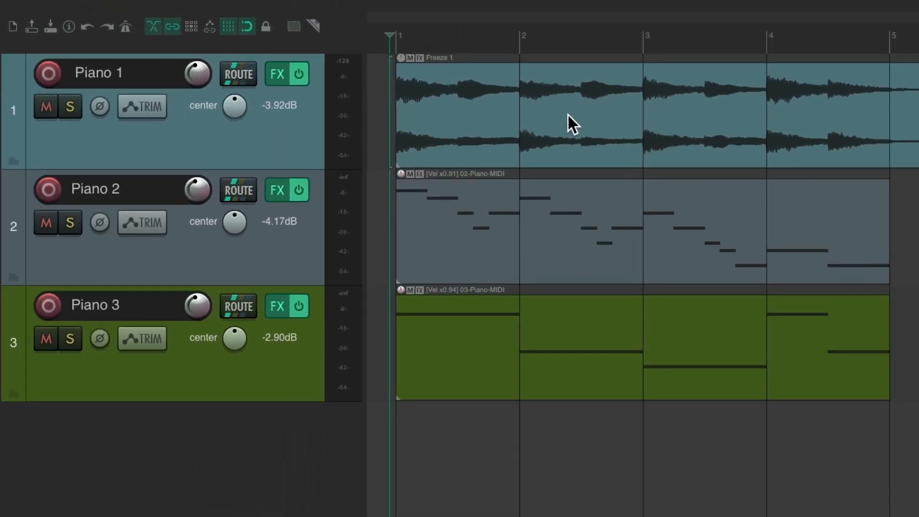
Examine which effects stay live and editable on the partially frozen Piano 1 track.
{"action": "left_click", "coordinate": [283, 75]}
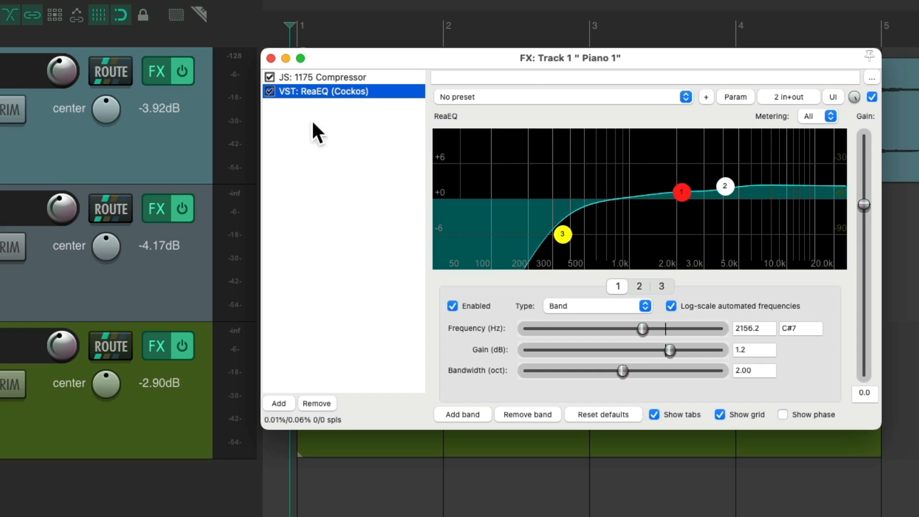
{"action": "left_click", "coordinate": [383, 79]}
{"action": "left_click", "coordinate": [388, 90]}
{"action": "left_click", "coordinate": [381, 77]}
{"action": "left_click", "coordinate": [392, 87]}
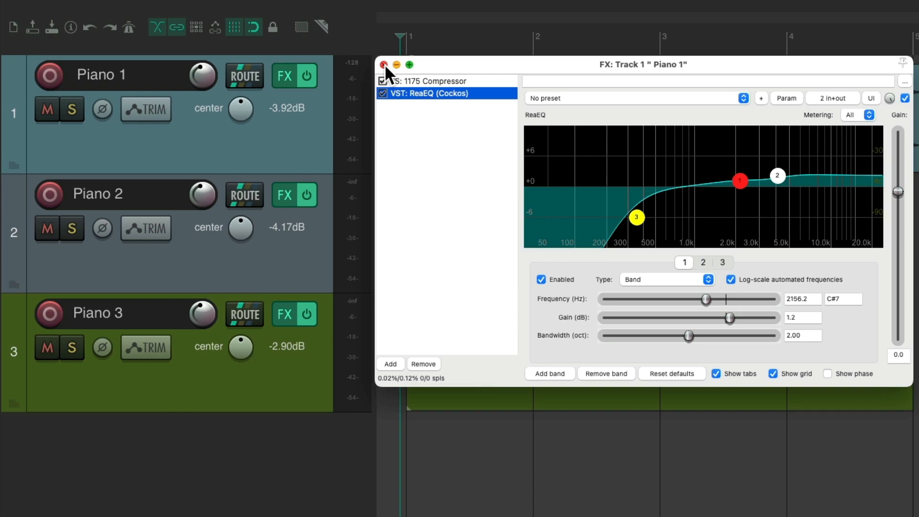
{"action": "left_click", "coordinate": [384, 64]}
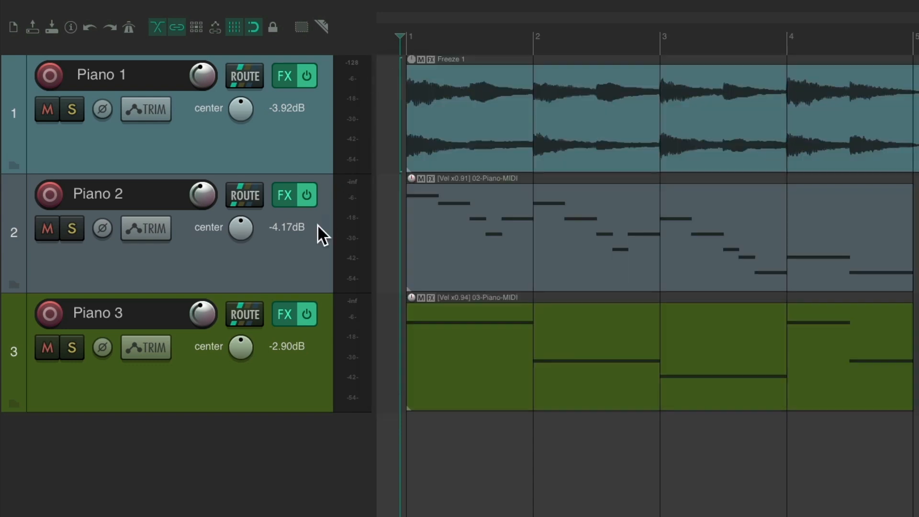
Examine the plug-ins in Piano 2's effects chain, from Numa Player through Delay w/Tempo Ping-Pong.
{"action": "left_click", "coordinate": [277, 200]}
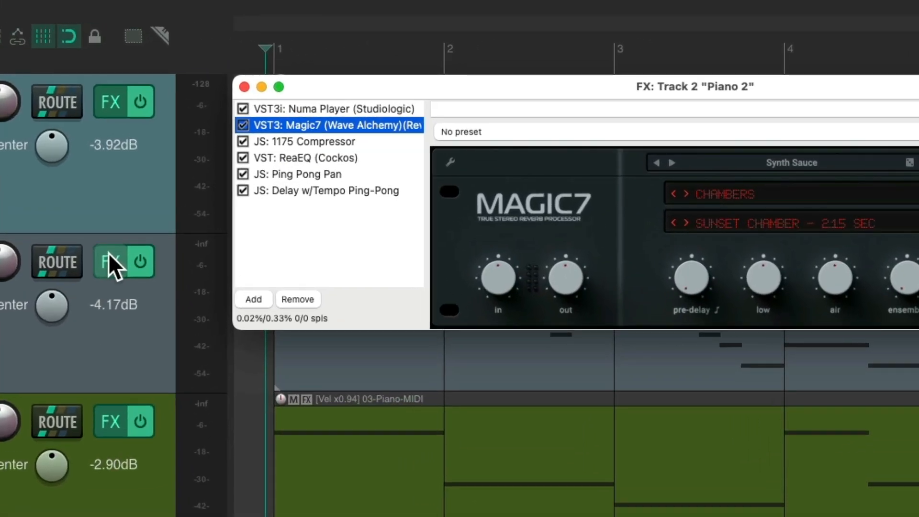
{"action": "left_click", "coordinate": [346, 109]}
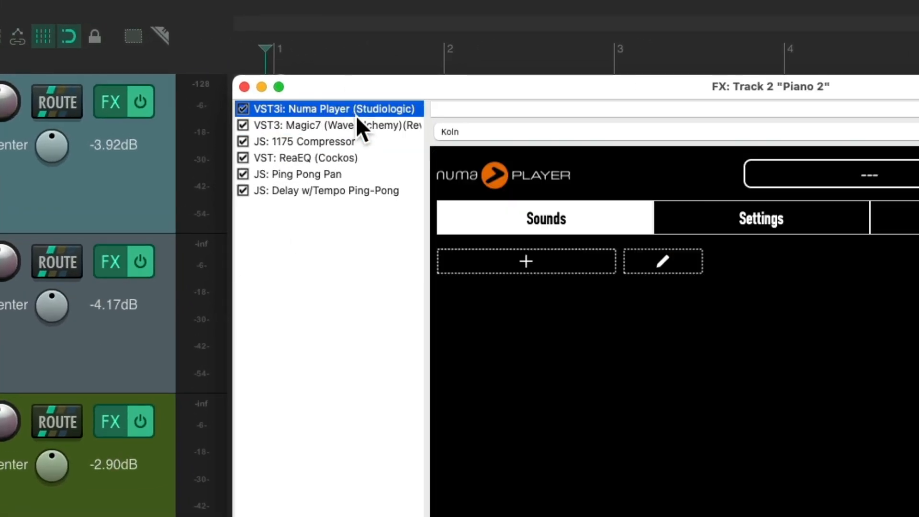
{"action": "left_click", "coordinate": [355, 123]}
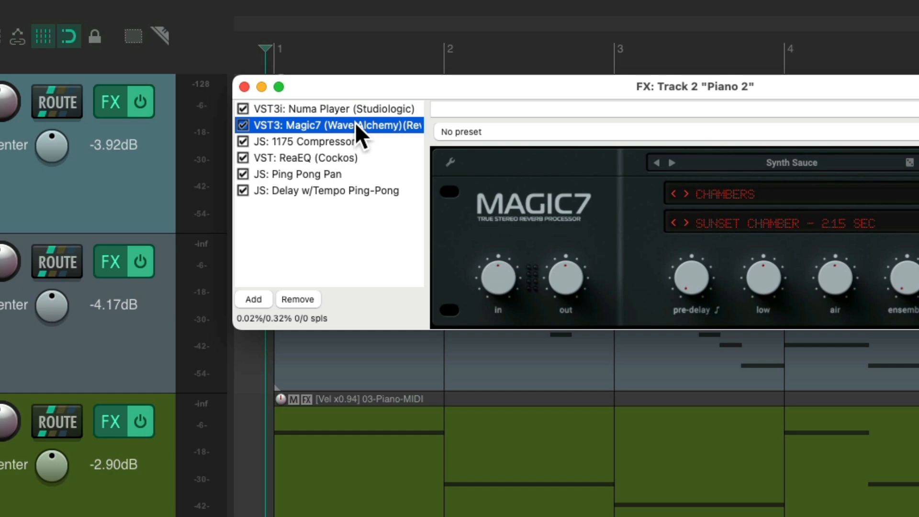
{"action": "left_click", "coordinate": [375, 140]}
{"action": "left_click", "coordinate": [376, 155]}
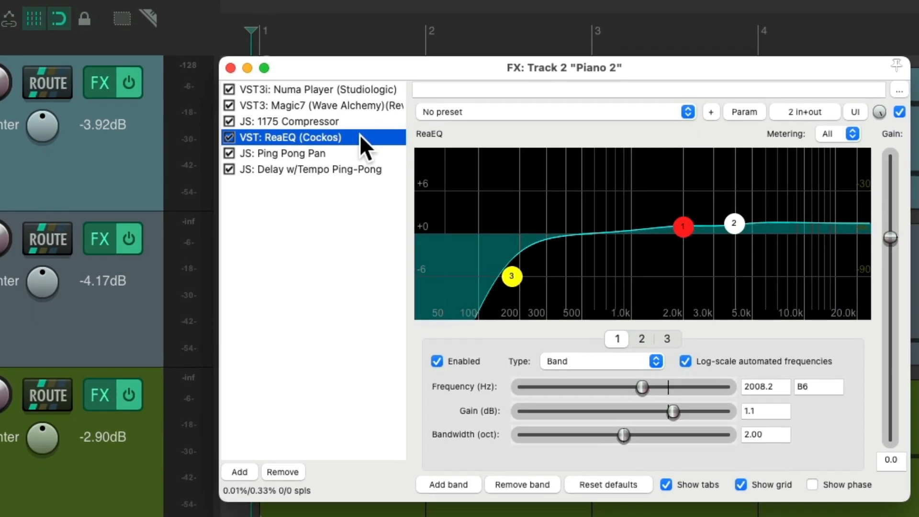
{"action": "left_click", "coordinate": [373, 173]}
{"action": "left_click", "coordinate": [376, 186]}
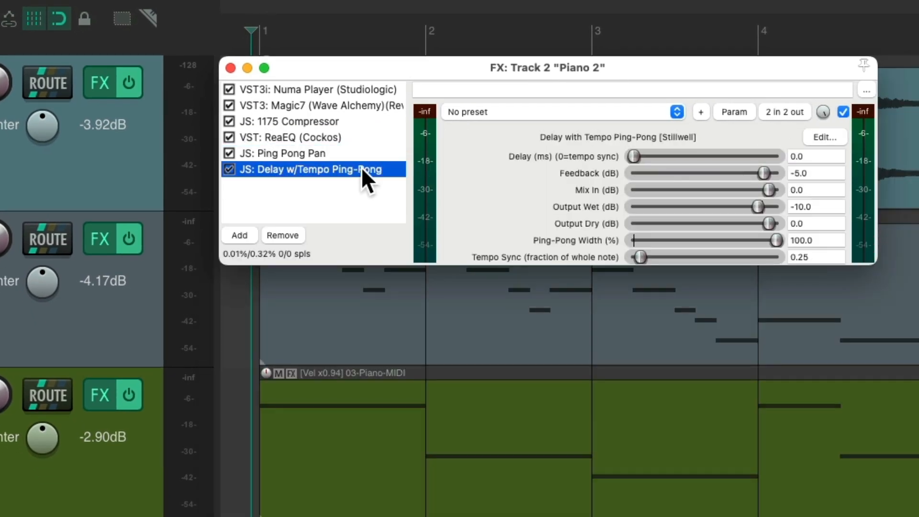
Freeze the Piano 2 track to stereo only up to the Magic7 reverb.
{"action": "left_click", "coordinate": [350, 107]}
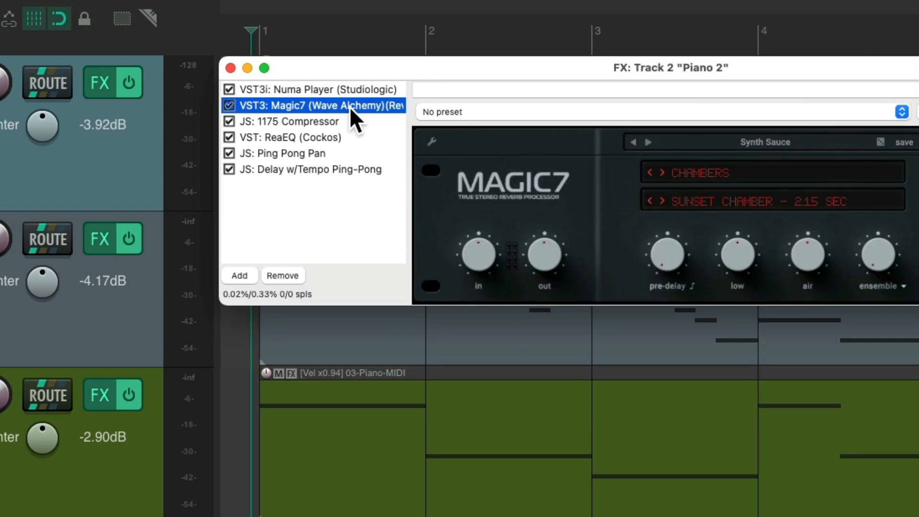
{"action": "right_click", "coordinate": [350, 107]}
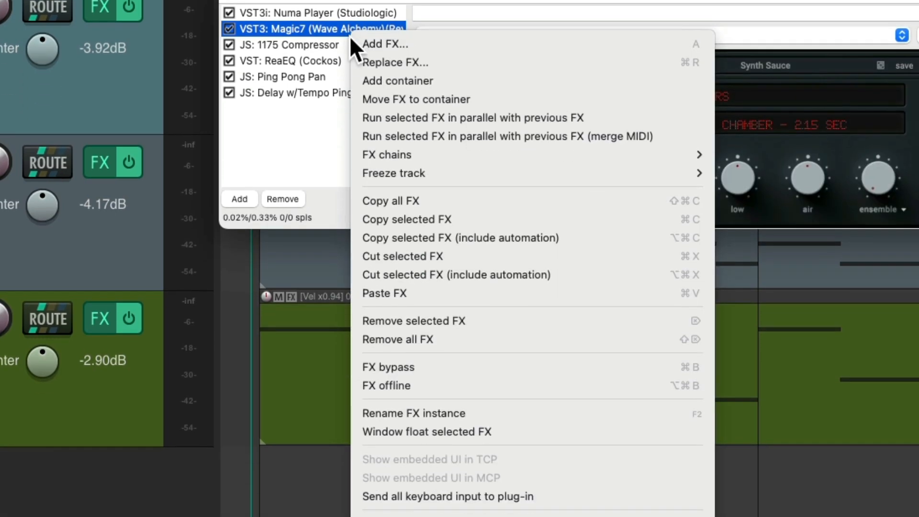
{"action": "mouse_move", "coordinate": [362, 251]}
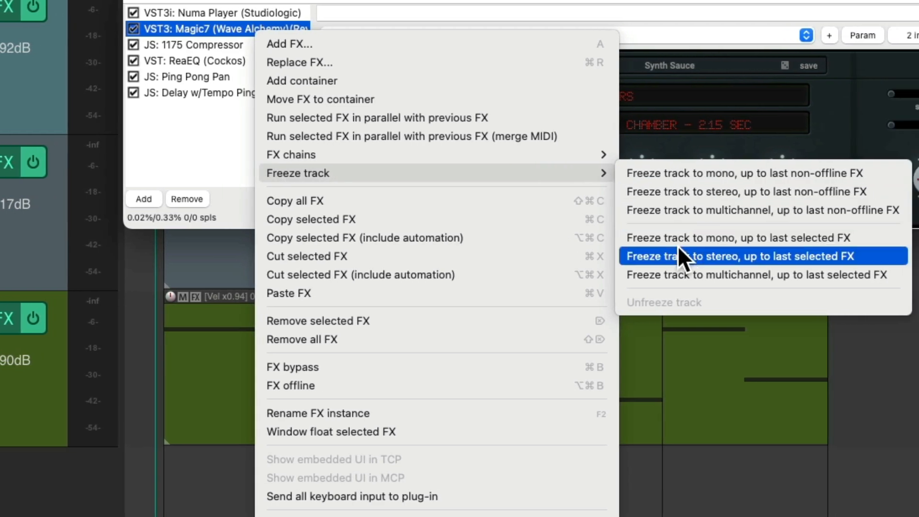
{"action": "left_click", "coordinate": [775, 255]}
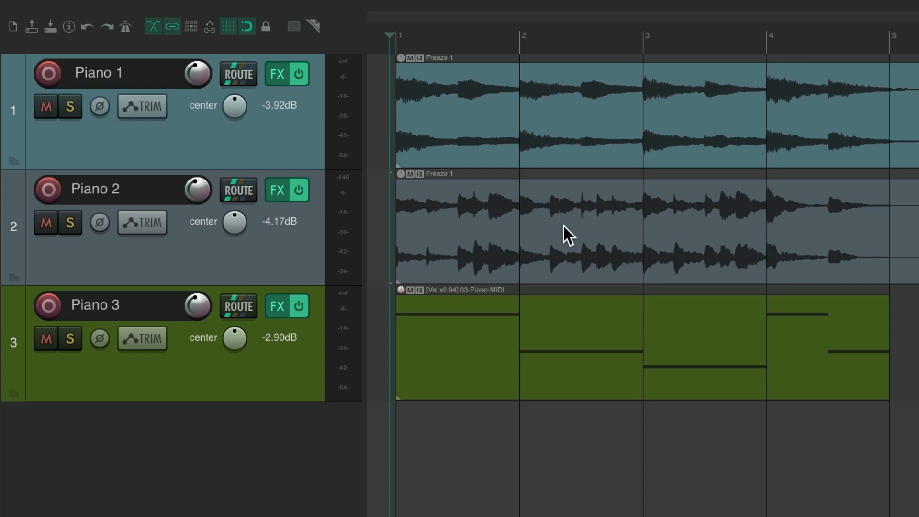
Play the project and examine which effects stay live on the partially frozen Piano 2 track.
{"action": "key", "text": "space"}
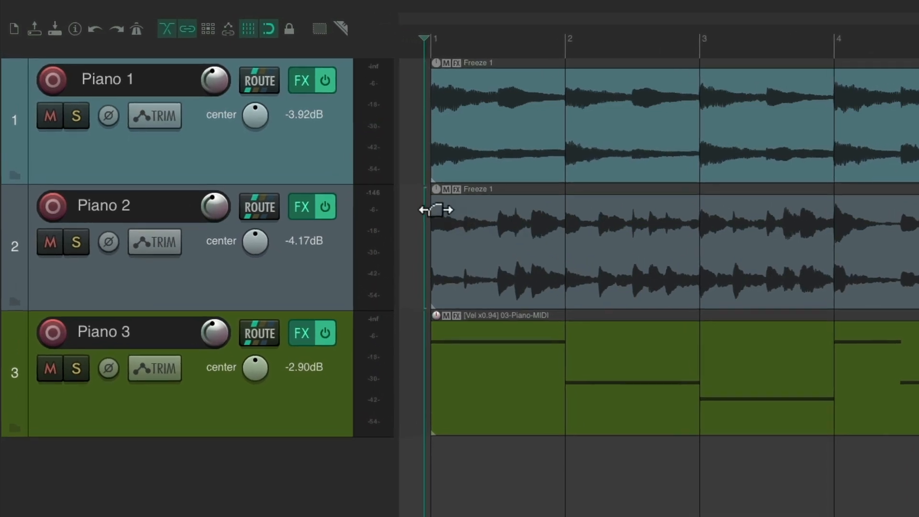
{"action": "left_click", "coordinate": [302, 208]}
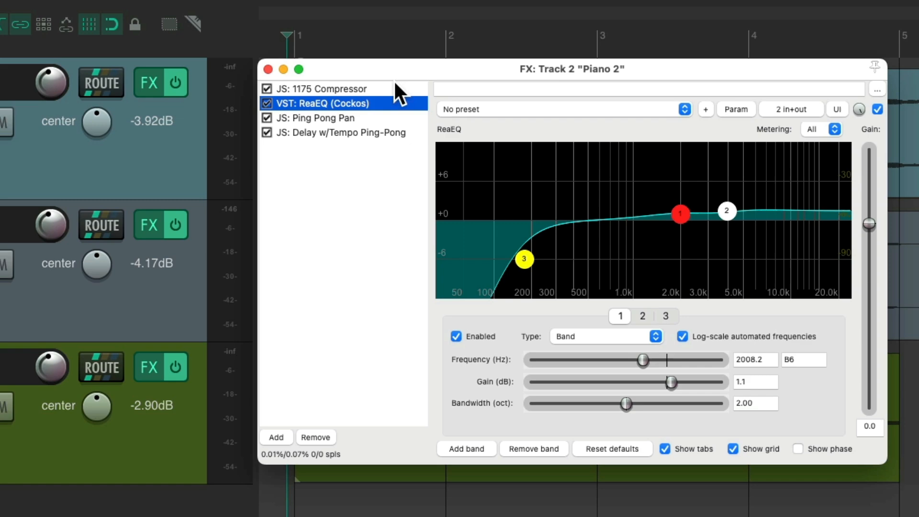
{"action": "left_click", "coordinate": [390, 88]}
{"action": "left_click", "coordinate": [393, 104]}
{"action": "left_click", "coordinate": [379, 119]}
{"action": "left_click", "coordinate": [405, 131]}
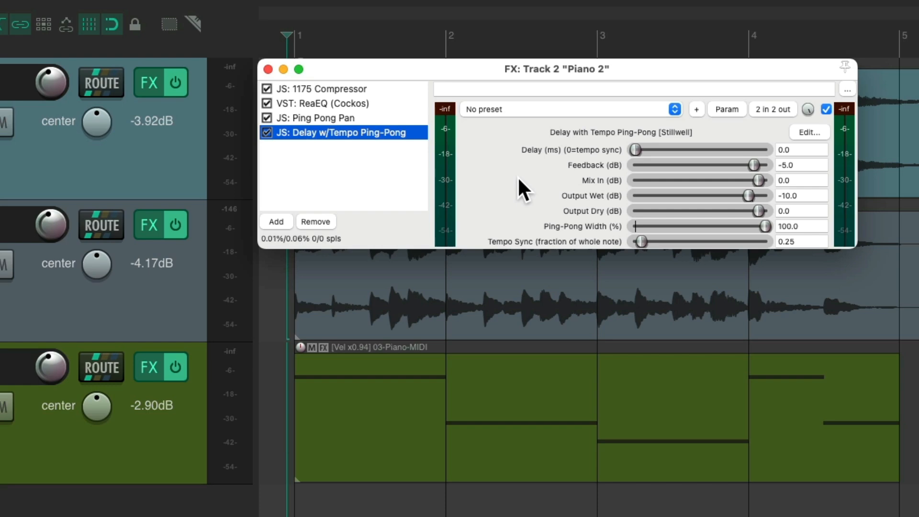
{"action": "left_click", "coordinate": [268, 69]}
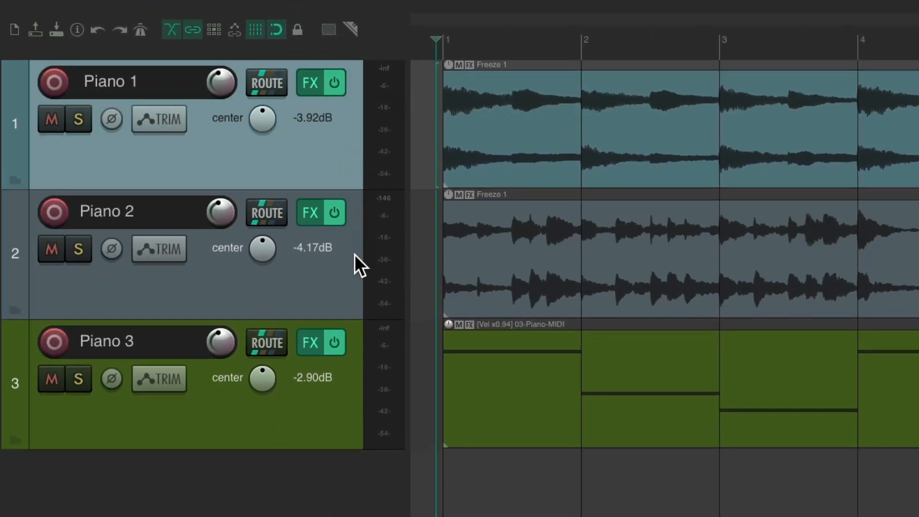
Unfreeze the Piano 1 and Piano 2 tracks together and check Piano 1's restored effects list.
{"action": "left_click", "coordinate": [354, 260]}
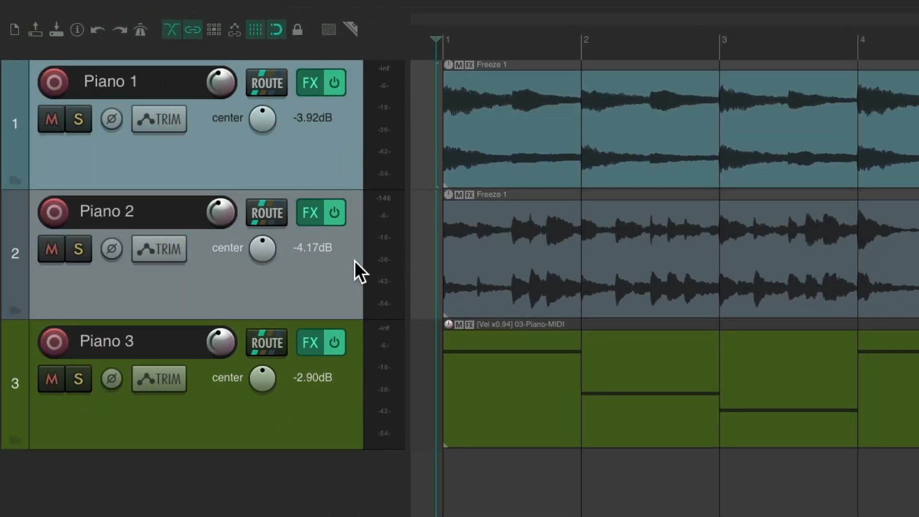
{"action": "right_click", "coordinate": [352, 83]}
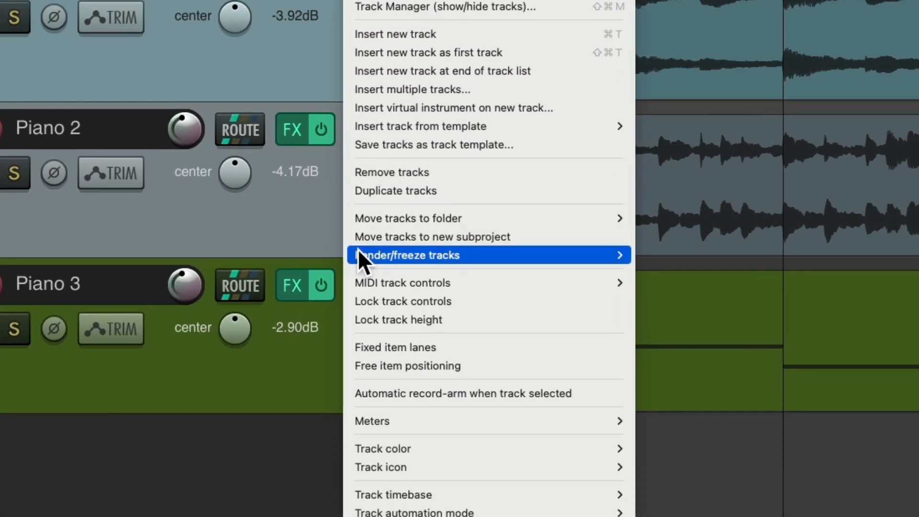
{"action": "mouse_move", "coordinate": [447, 261]}
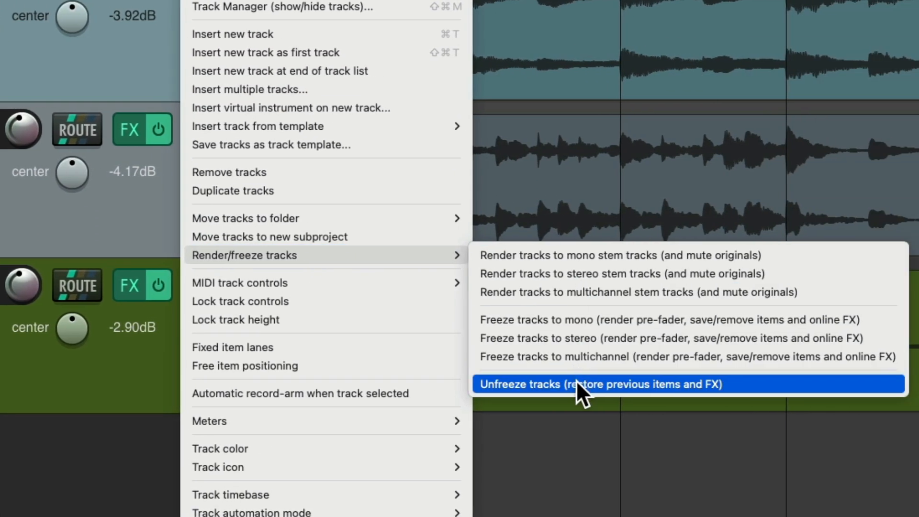
{"action": "left_click", "coordinate": [752, 381]}
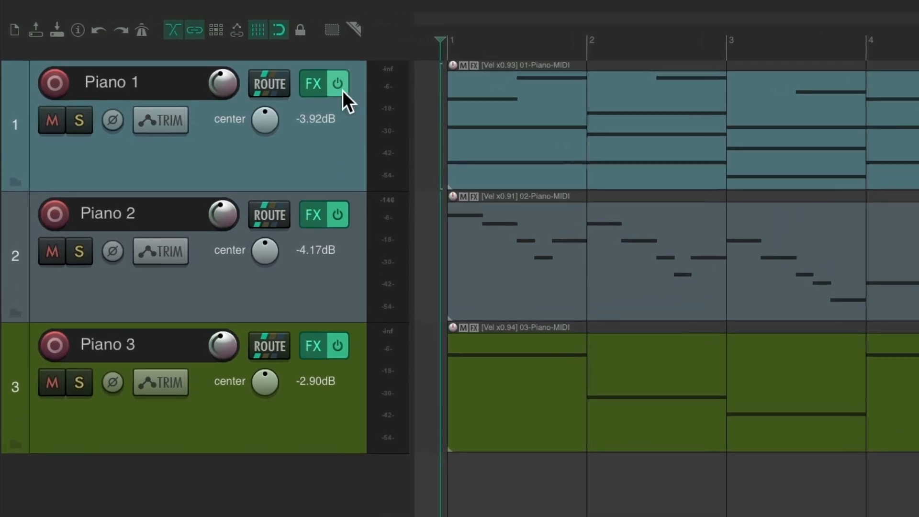
{"action": "right_click", "coordinate": [277, 75]}
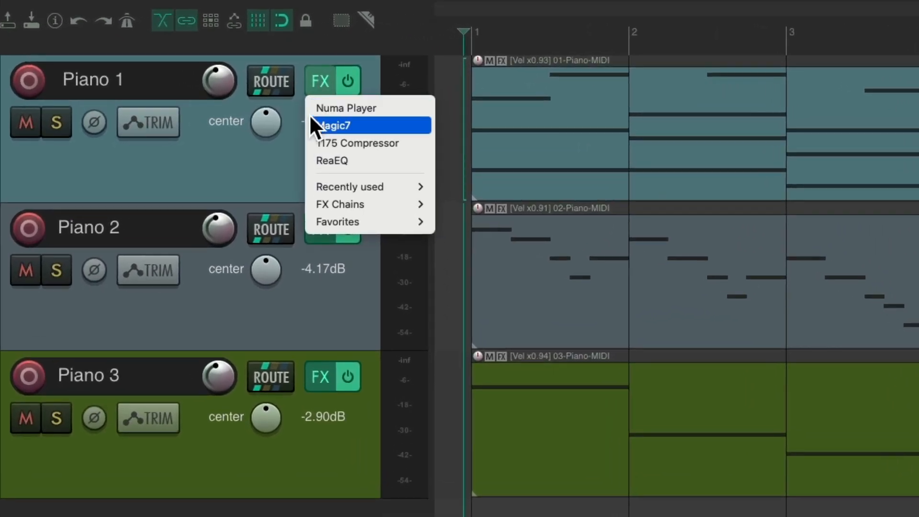
{"action": "left_click", "coordinate": [311, 154]}
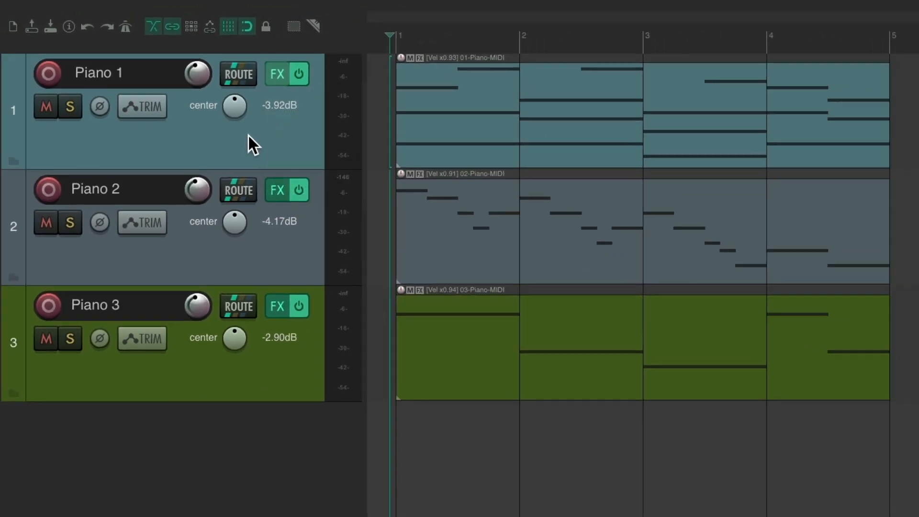